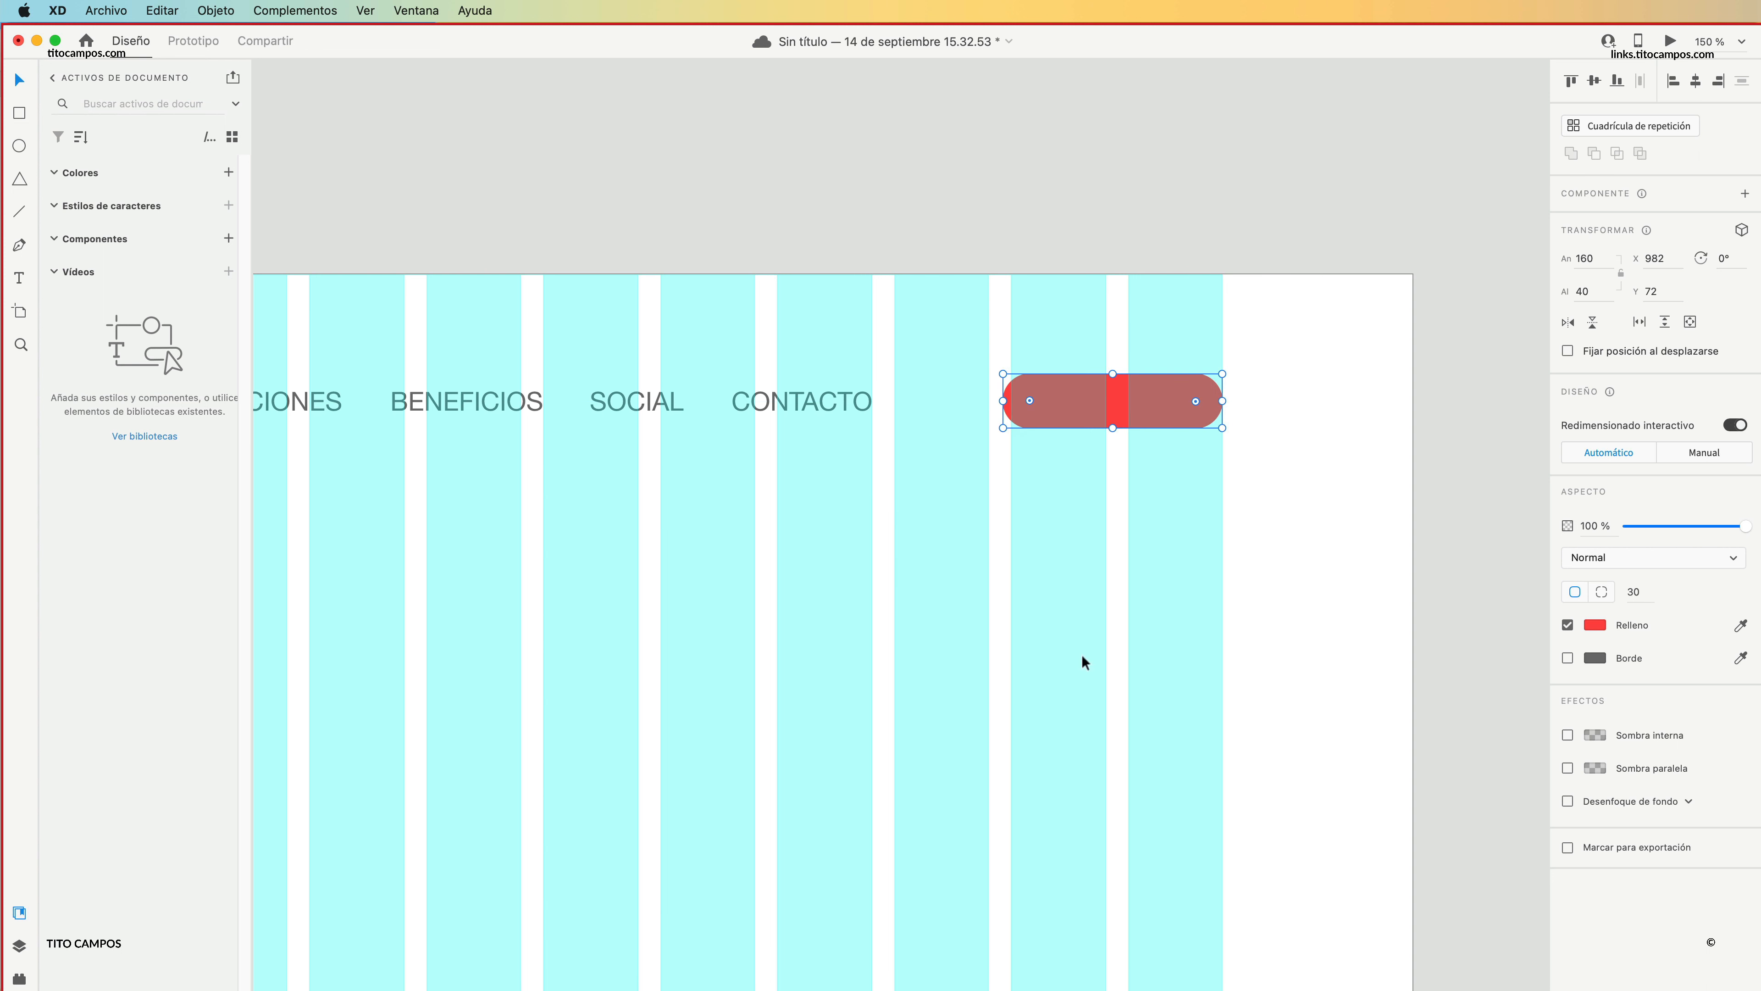
Place the food illustration in the lower middle of the artboard, scaled down to about 450 × 802.
key(z)
alt+click(931, 524)
alt+click(885, 580)
drag(789, 661, 942, 523)
click(1055, 199)
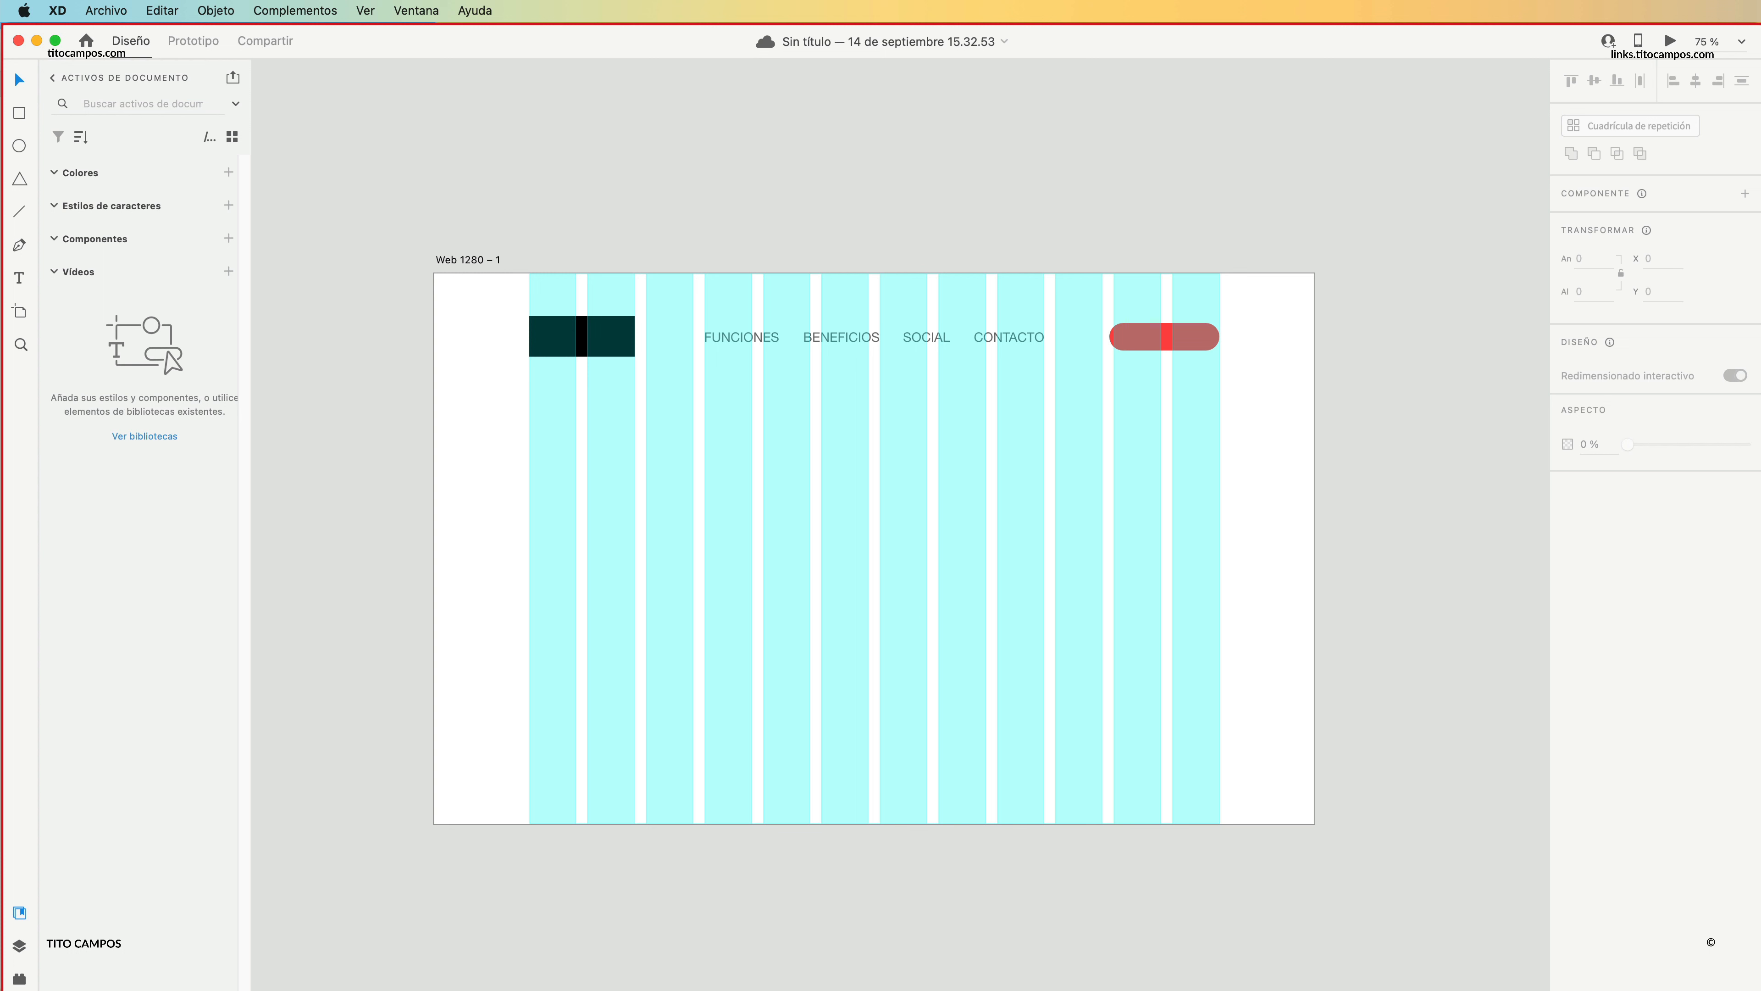
drag(1214, 985, 912, 563)
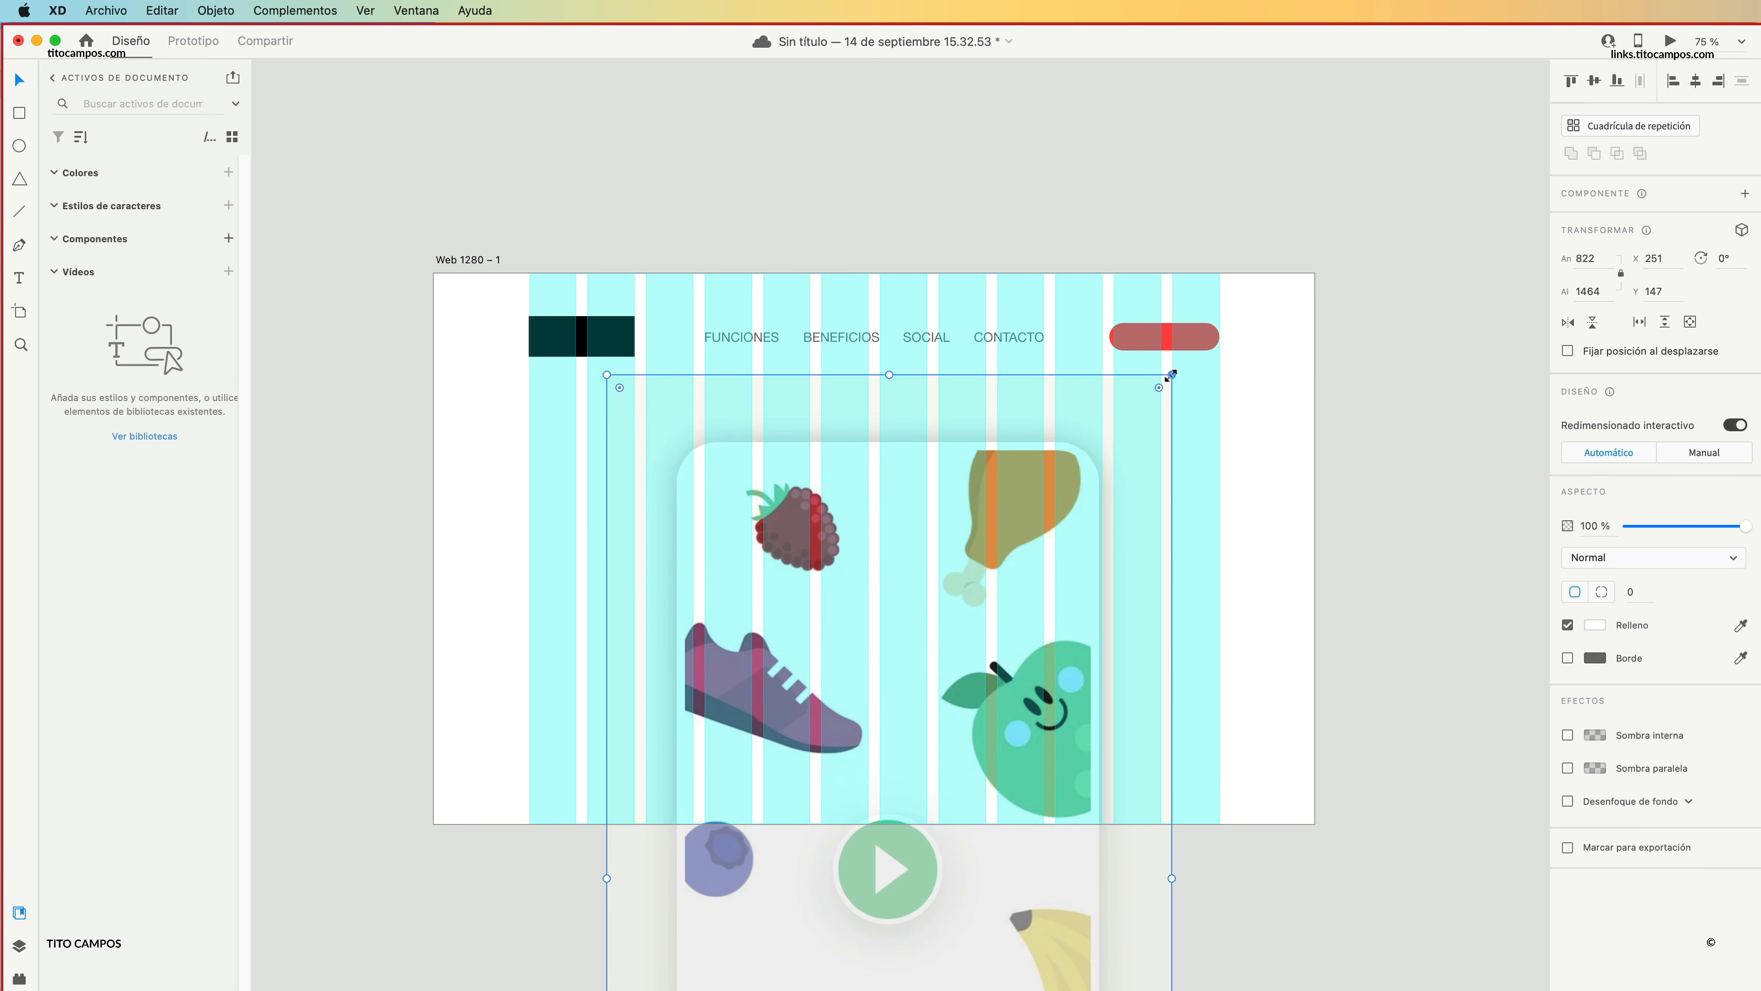
drag(1172, 375, 1043, 600)
drag(916, 741, 927, 550)
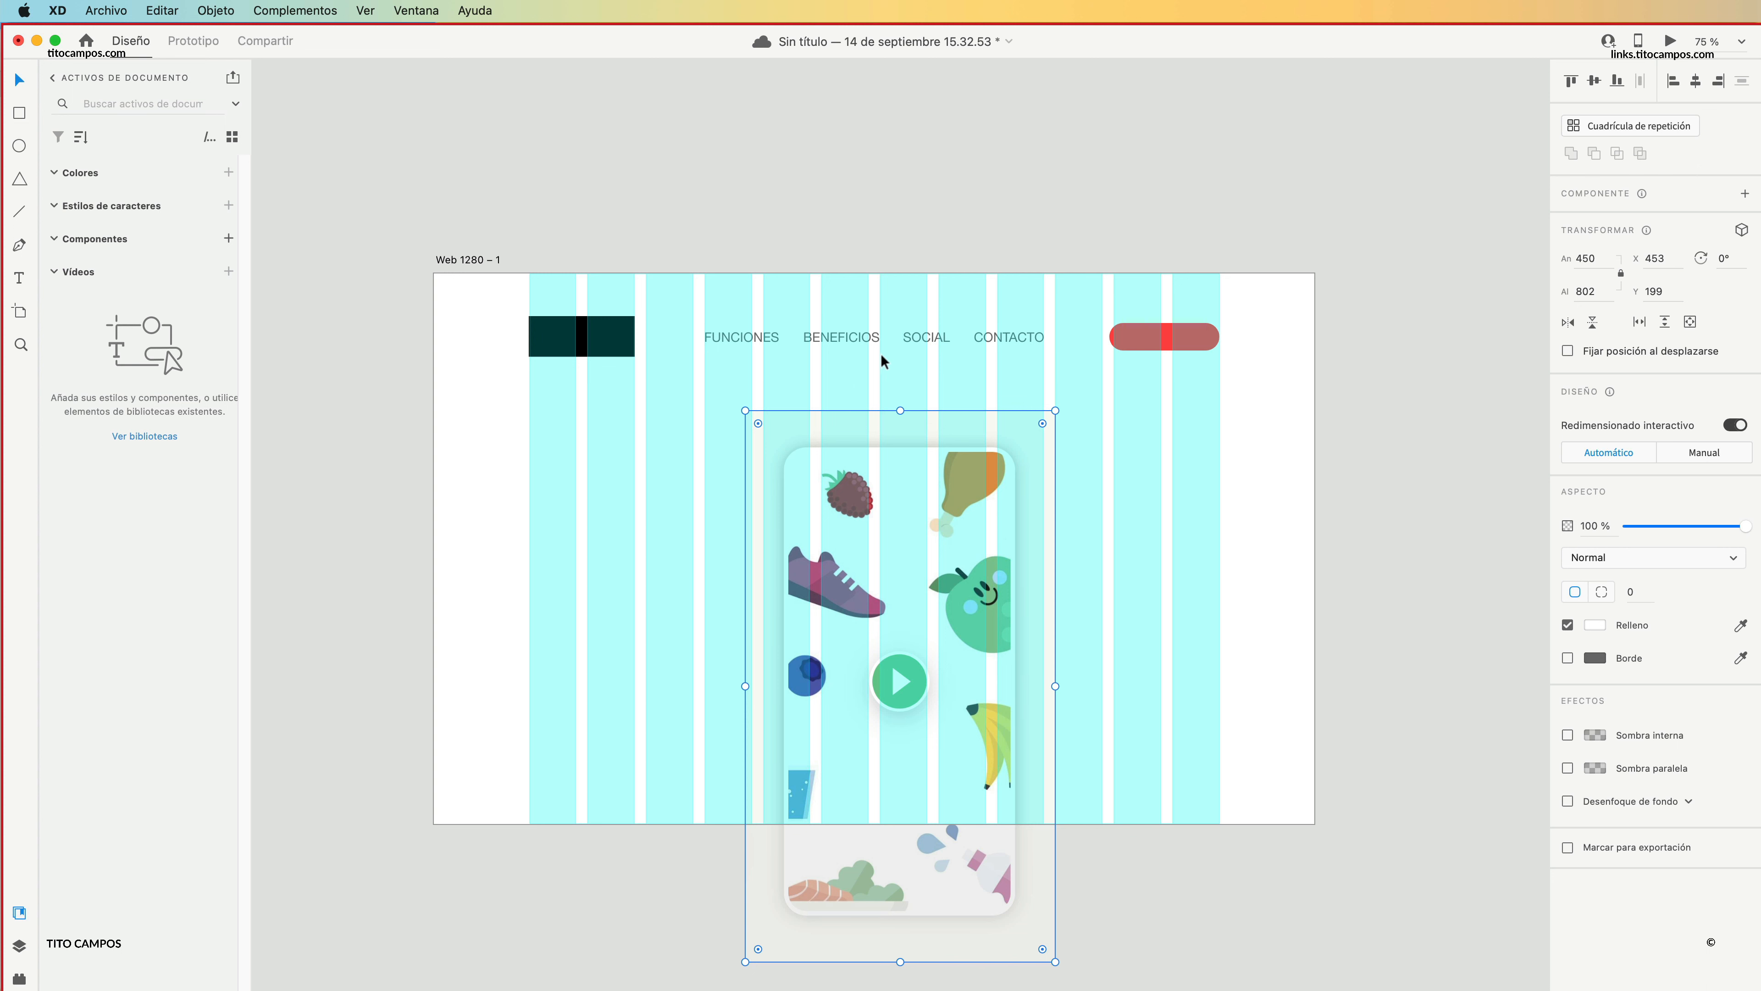
drag(895, 518, 885, 709)
Move FUNCIONES and BENEFICIOS together beside the black logo block, with FUNCIONES starting at the third column.
key(z)
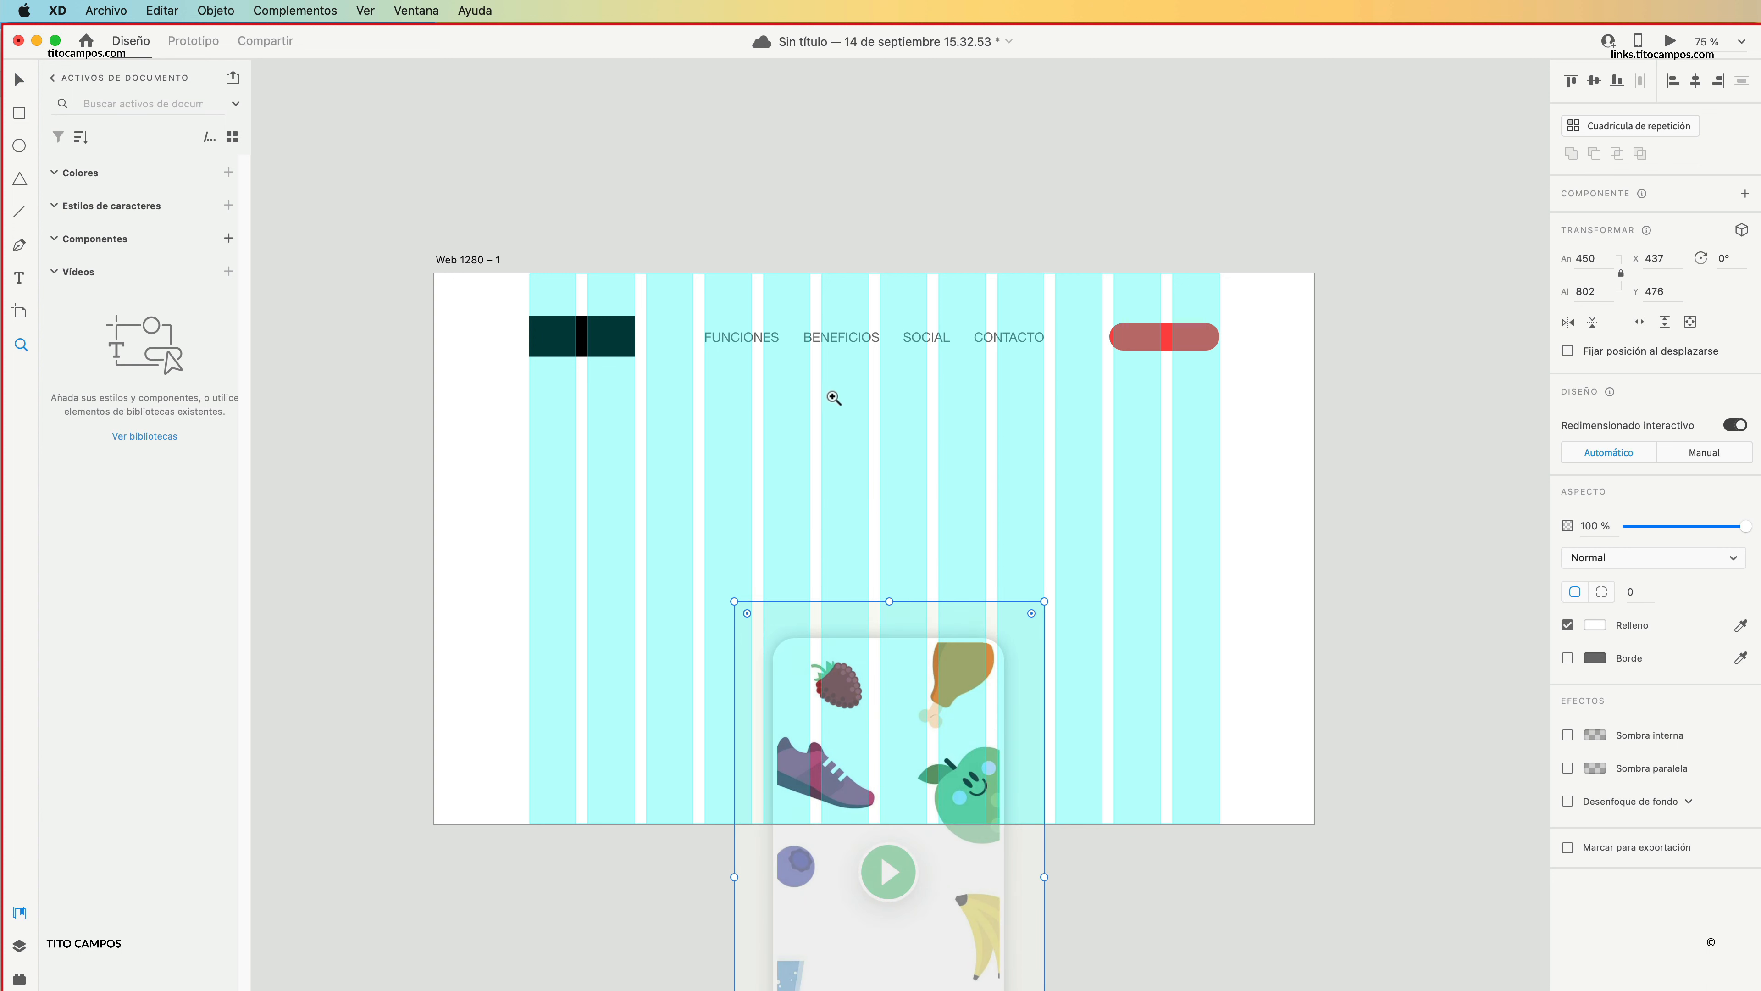
click(831, 397)
click(924, 446)
drag(862, 477, 940, 518)
alt+click(1046, 450)
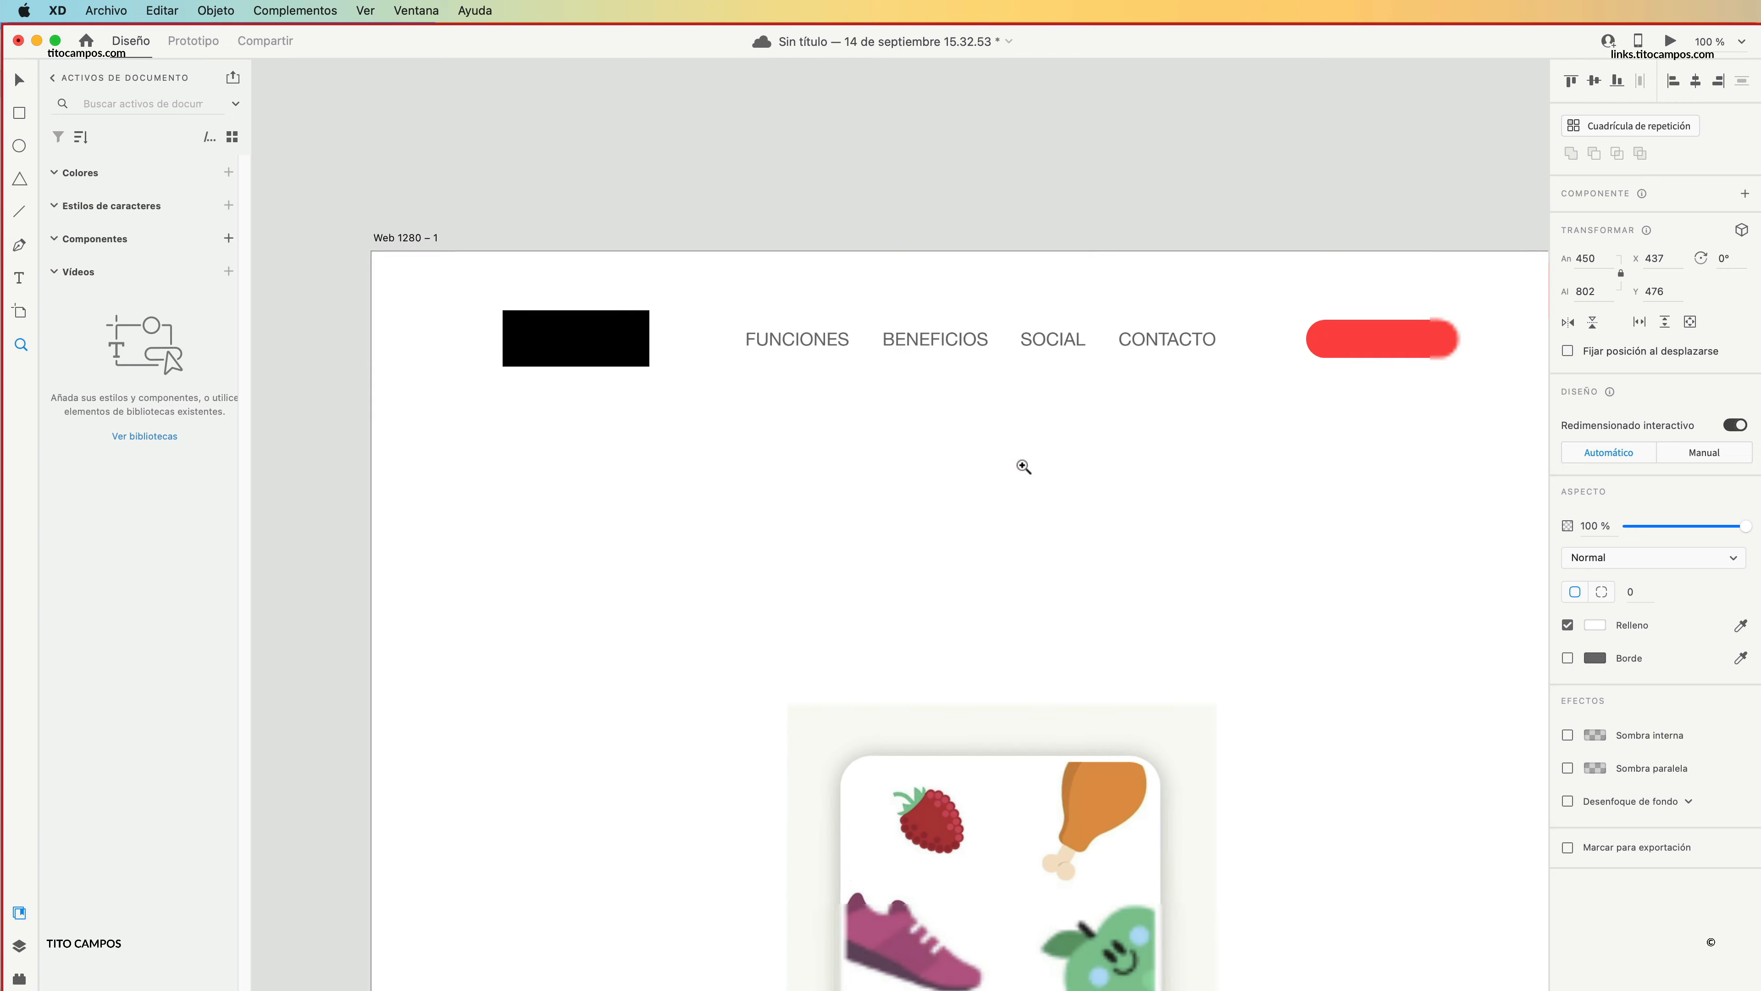
key(v)
click(885, 339)
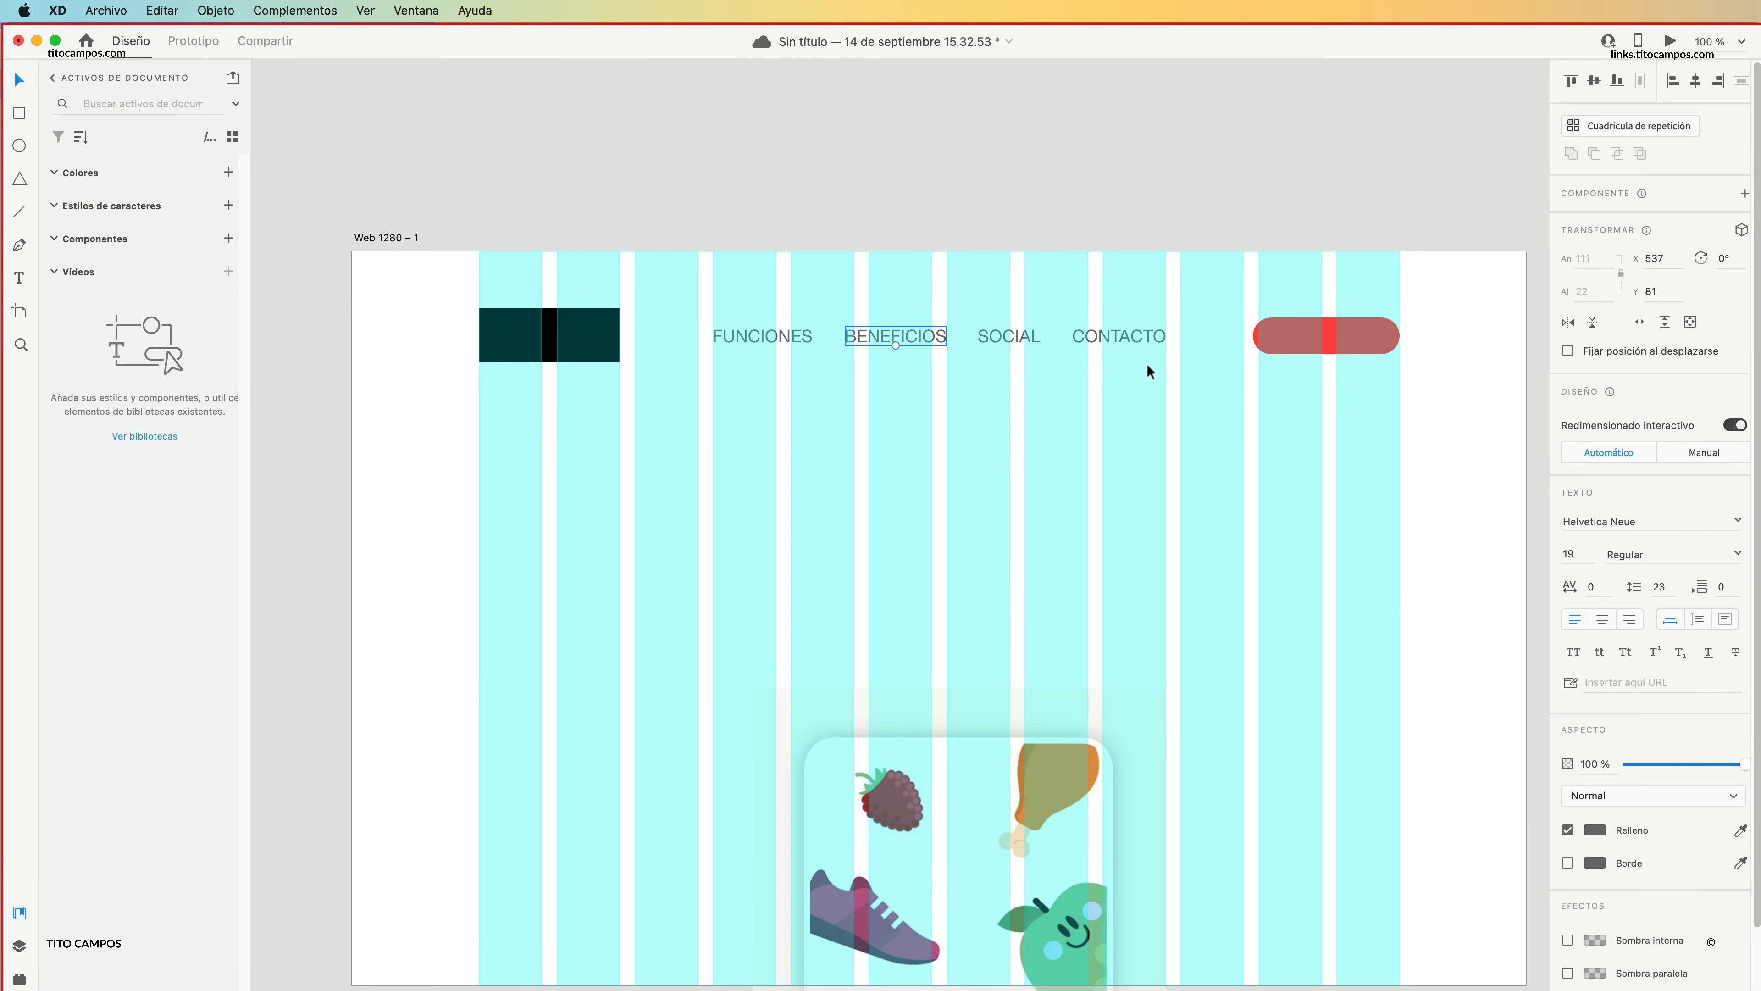
drag(801, 373, 858, 339)
drag(894, 336, 817, 338)
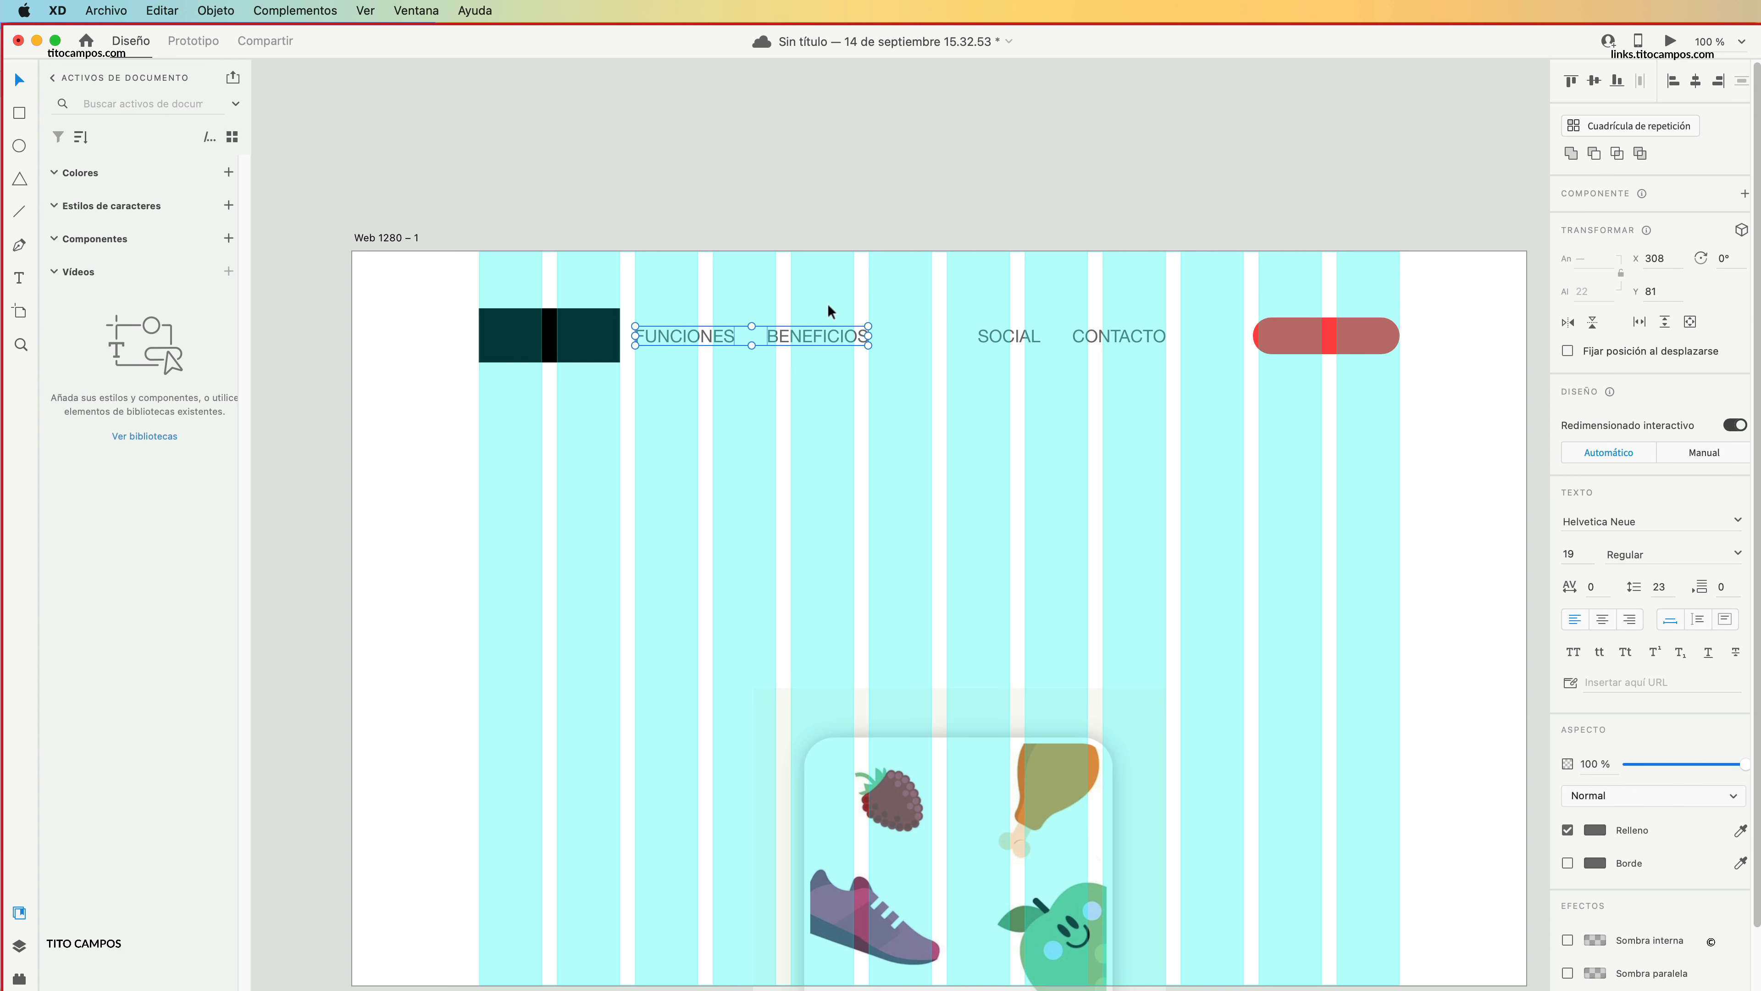
click(672, 295)
drag(513, 298, 872, 365)
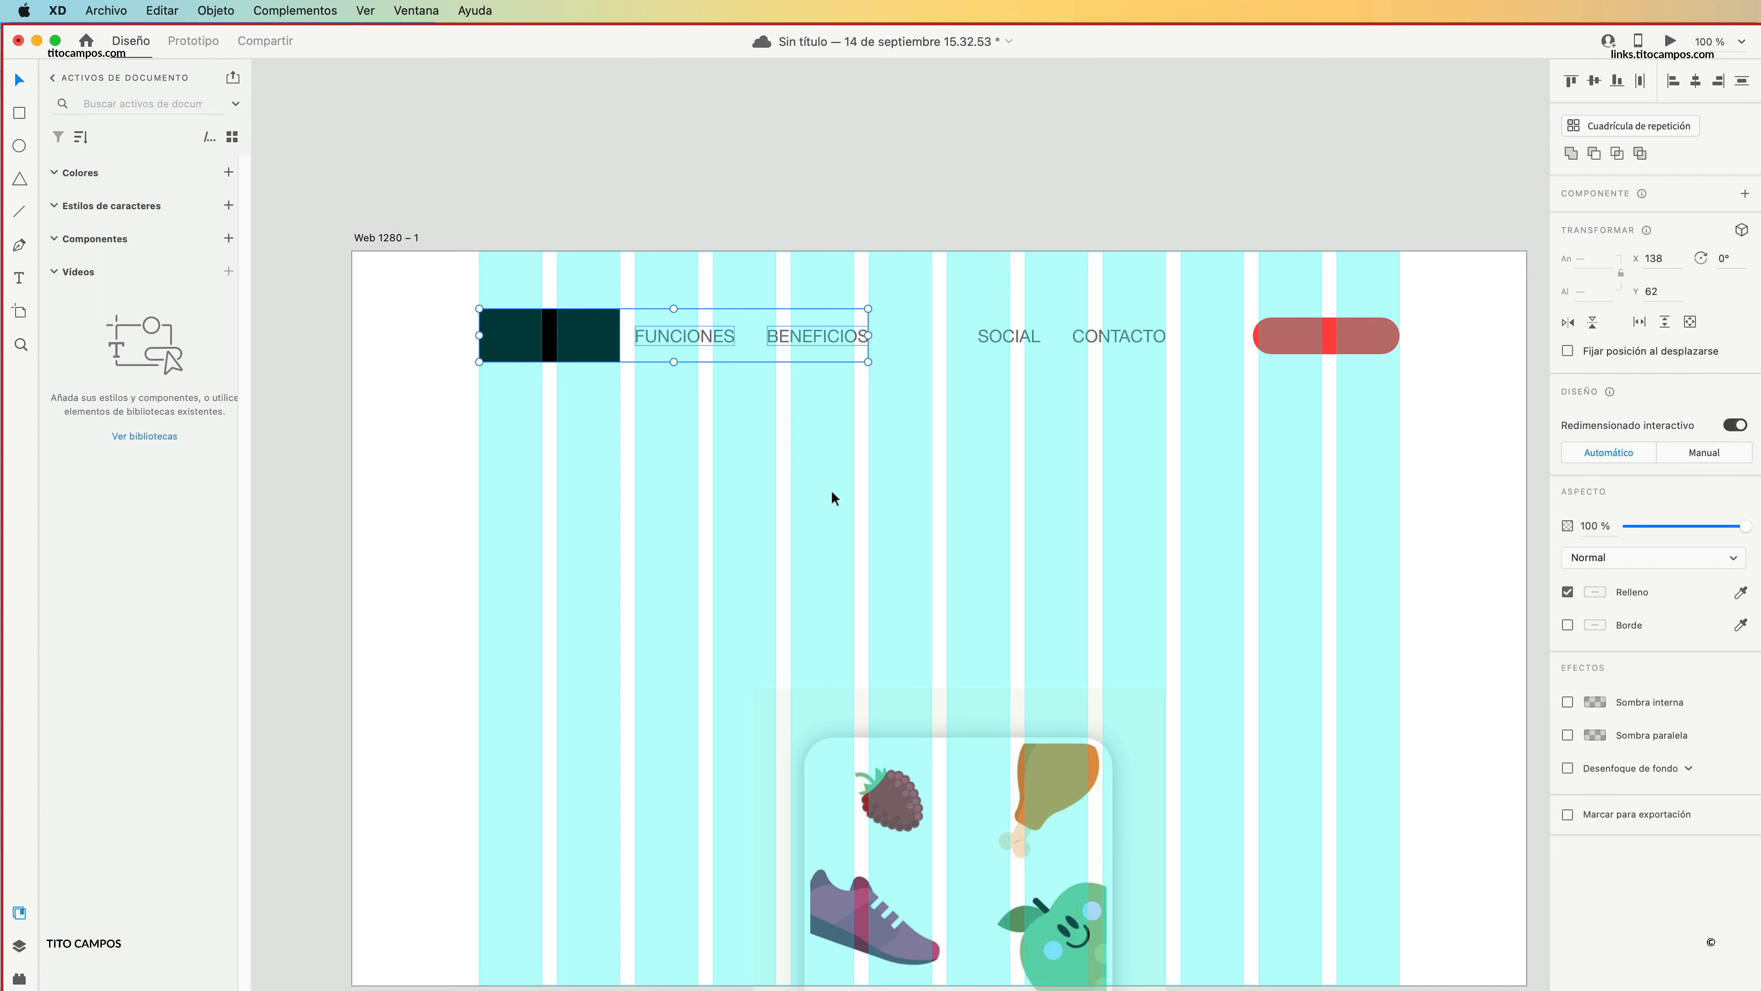
Move SOCIAL and CONTACTO beside the red button, and narrow the button to about 154 wide from its left edge.
drag(1179, 380, 971, 327)
drag(1121, 337, 1201, 339)
click(1308, 329)
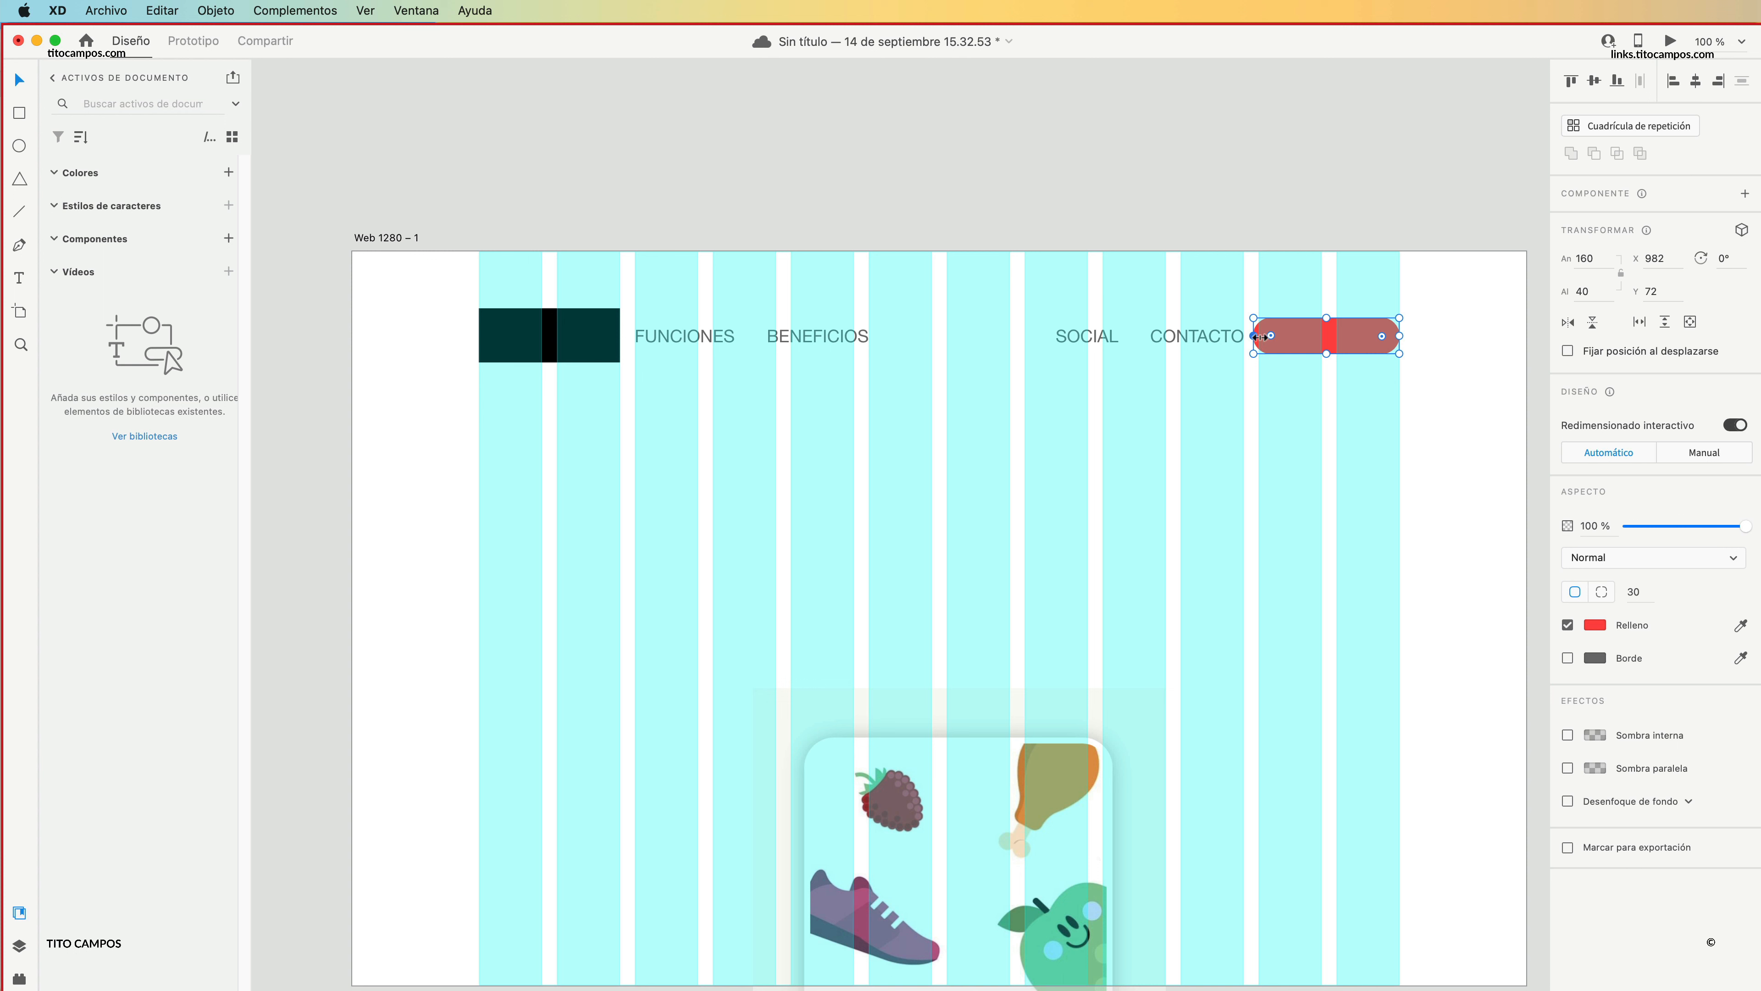
click(1465, 341)
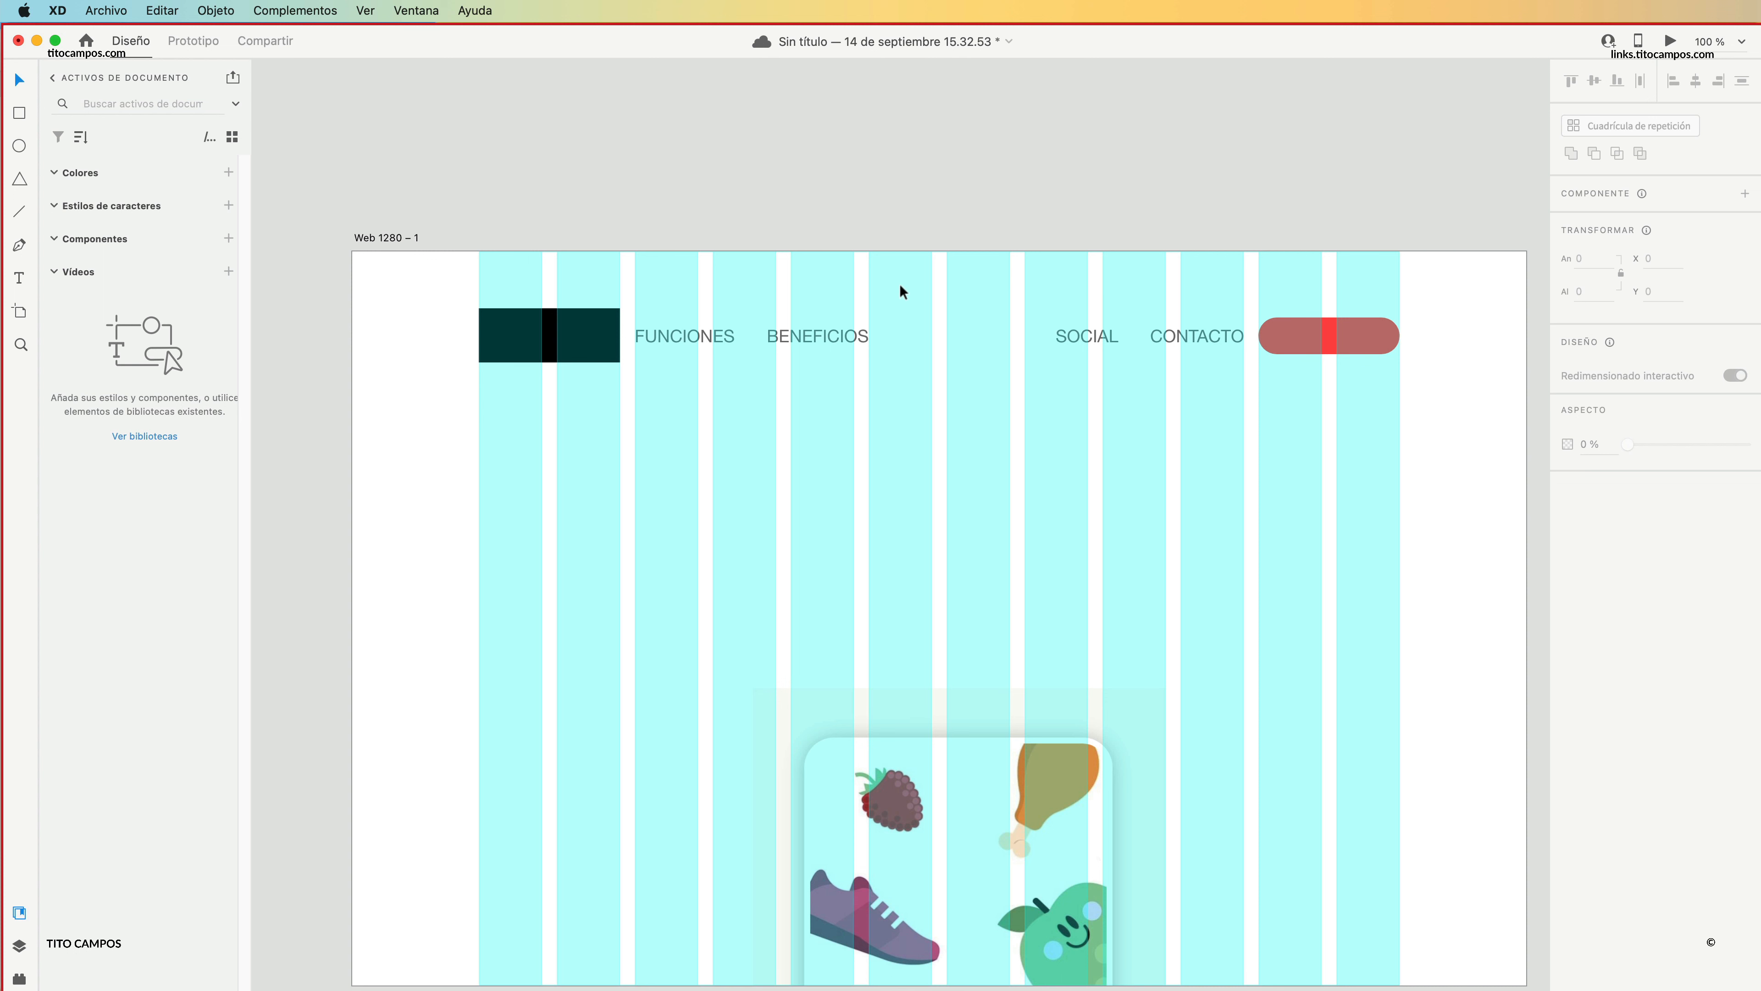
Review each menu item and the red button, and compare the header layout with the Lifesum page in Safari.
click(690, 334)
click(829, 335)
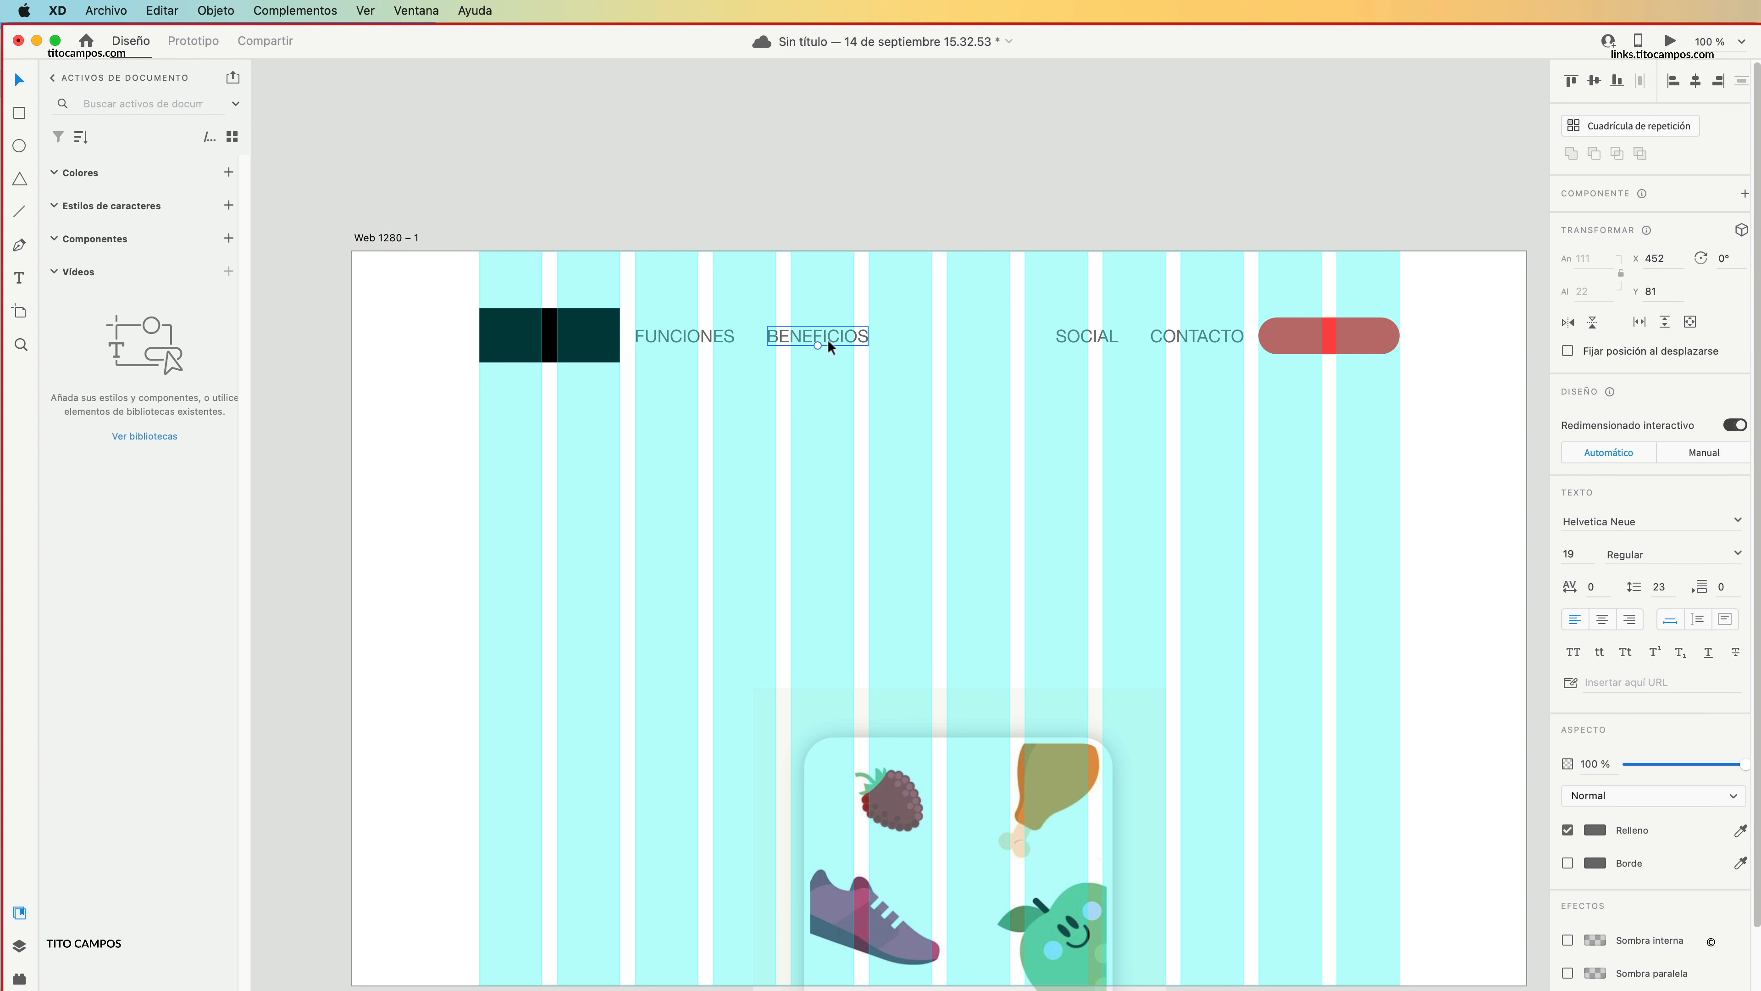
click(1089, 335)
click(1202, 336)
click(1367, 349)
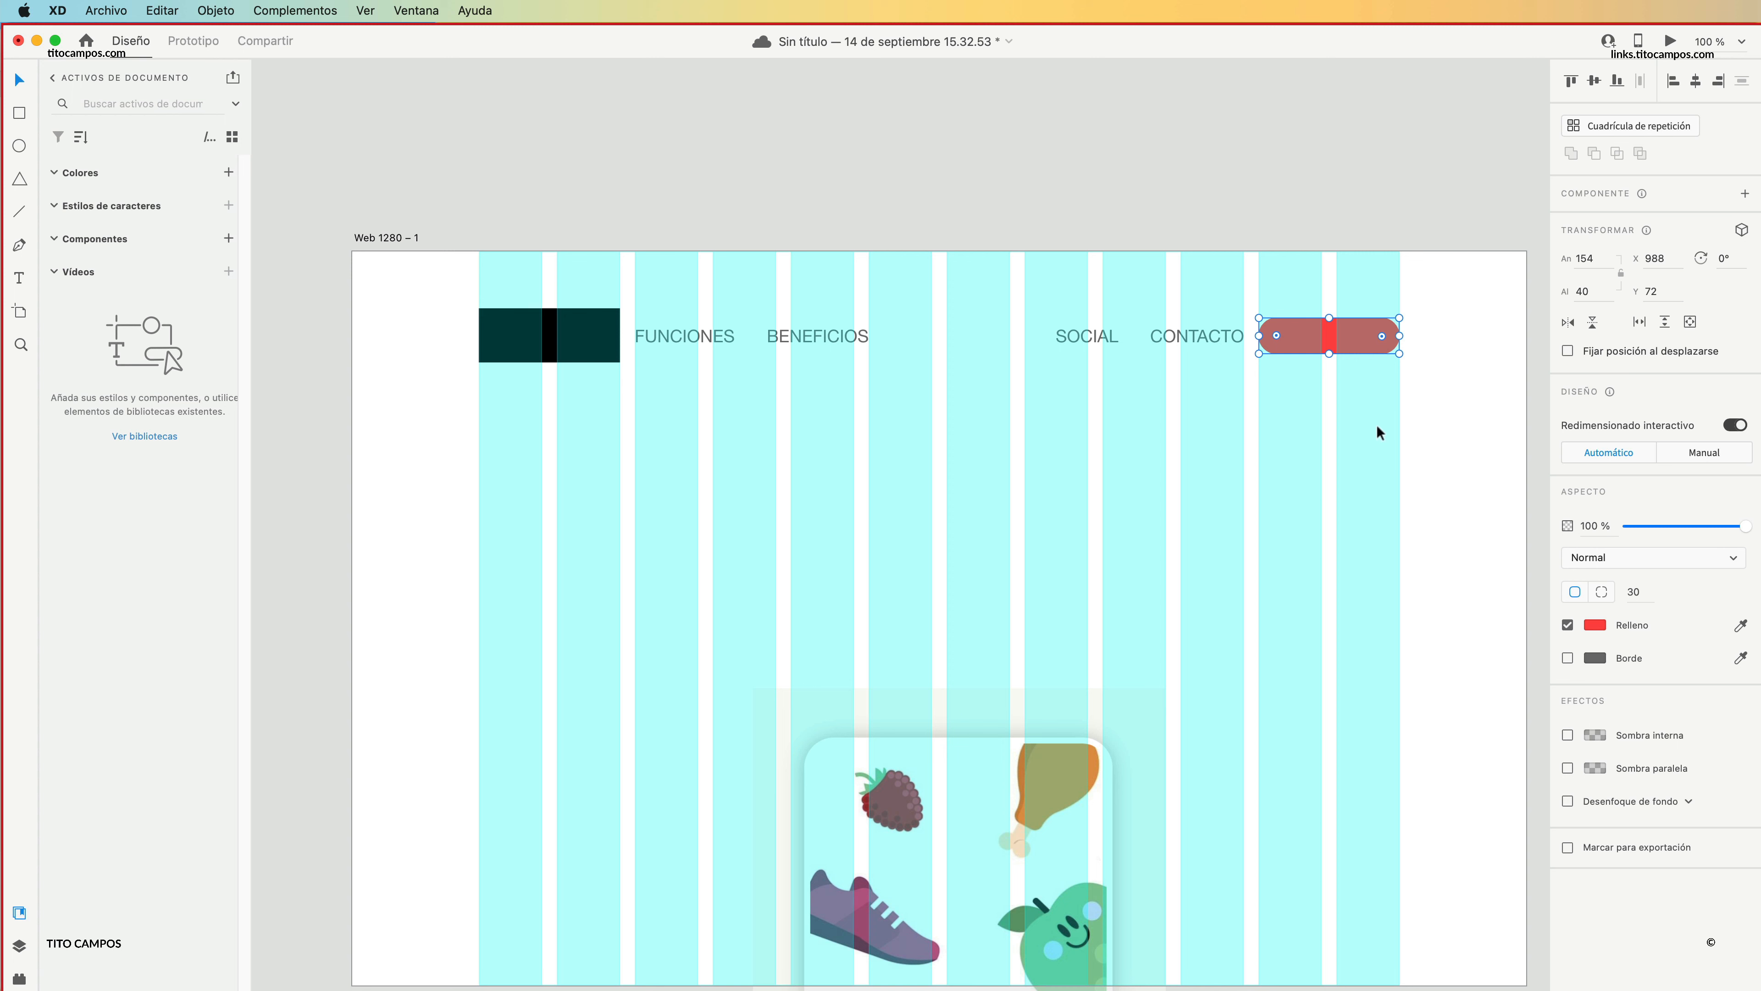
key(super+Tab)
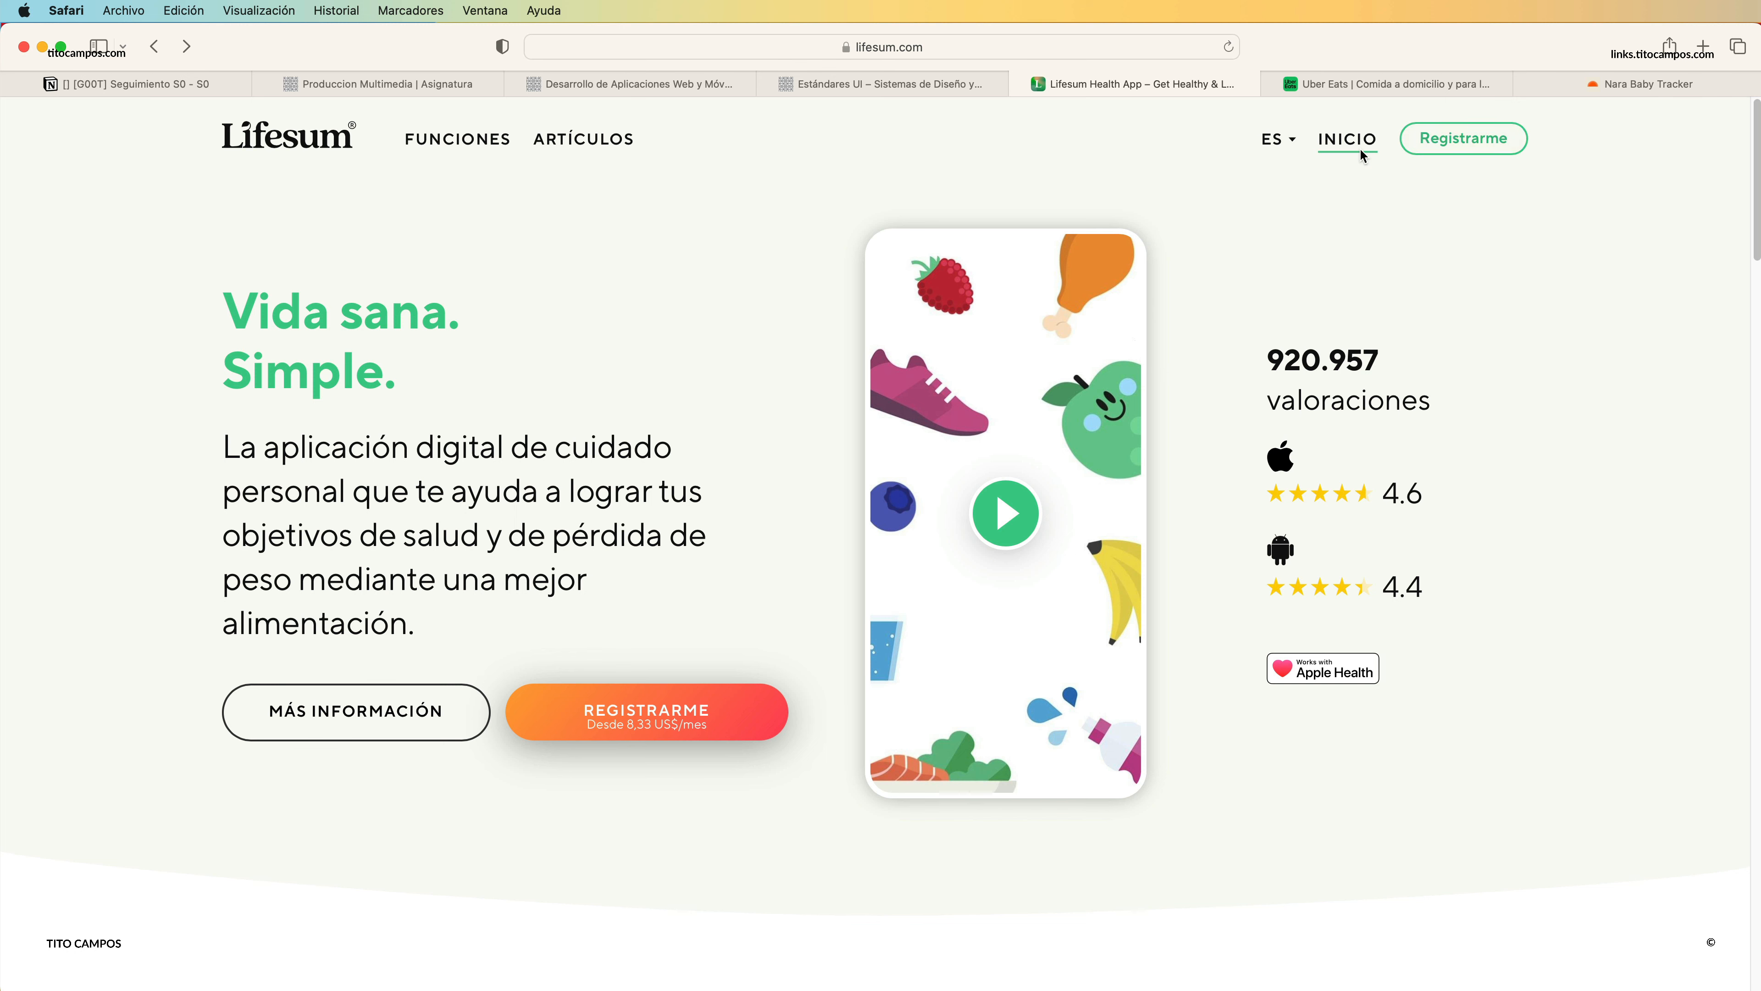
key(super+Tab)
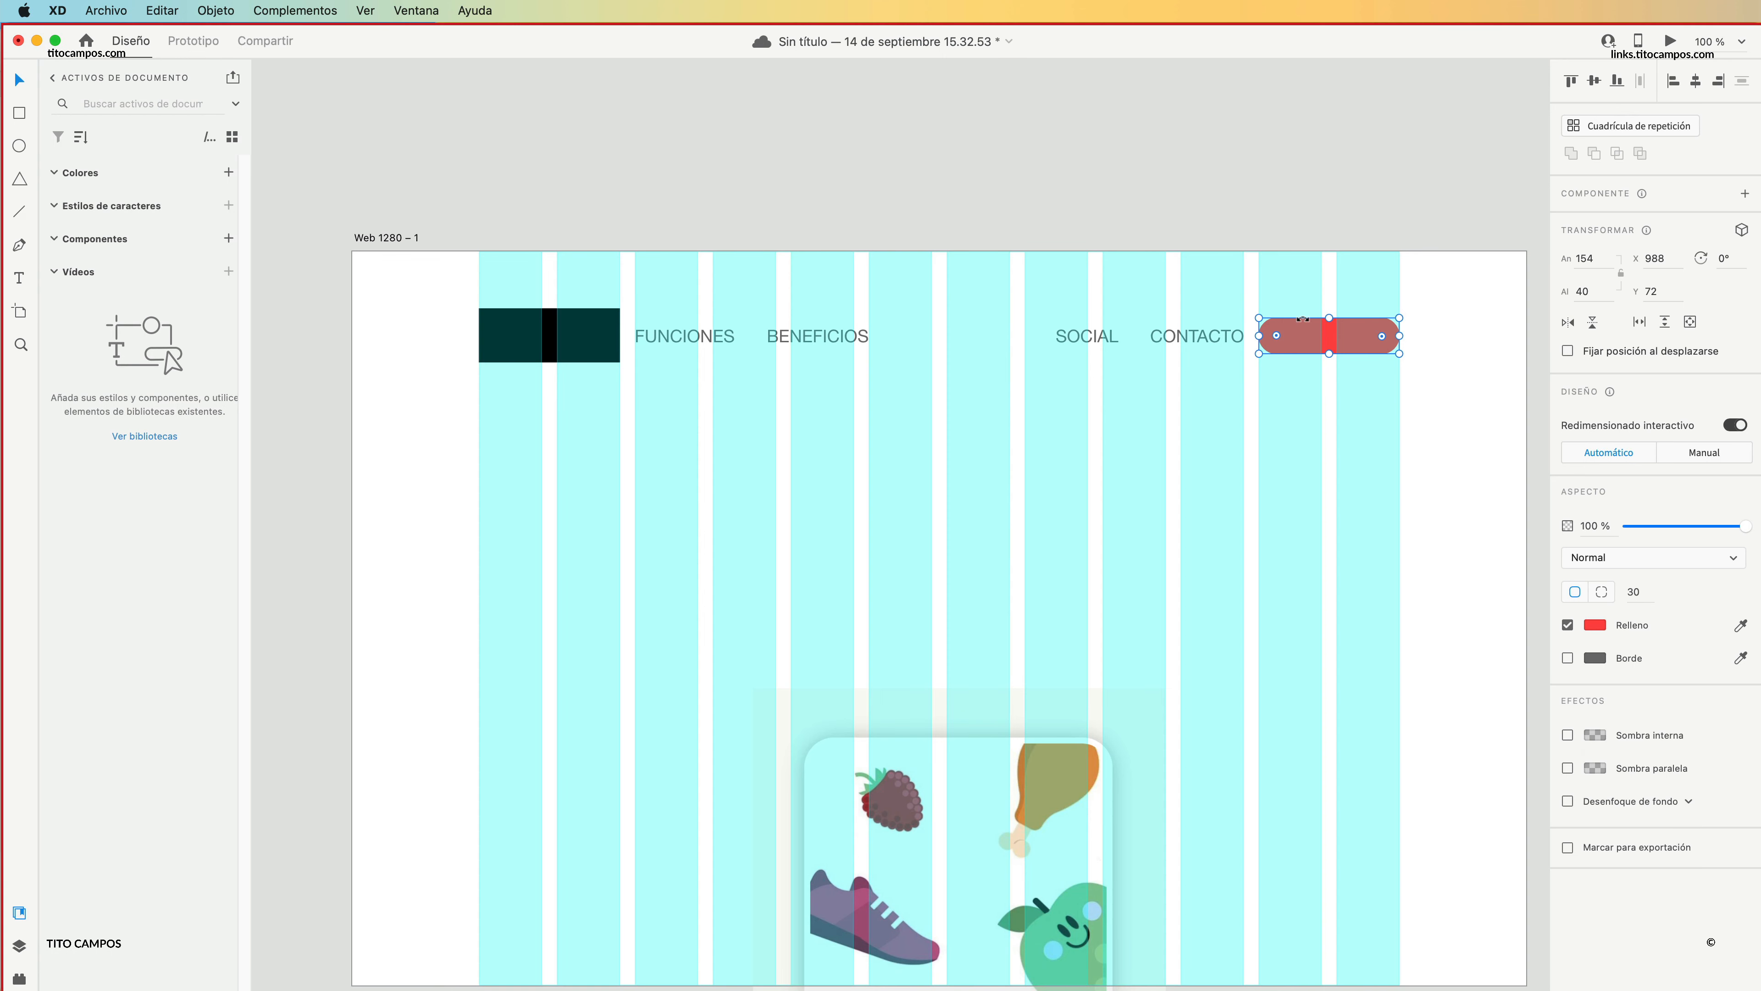
click(1129, 300)
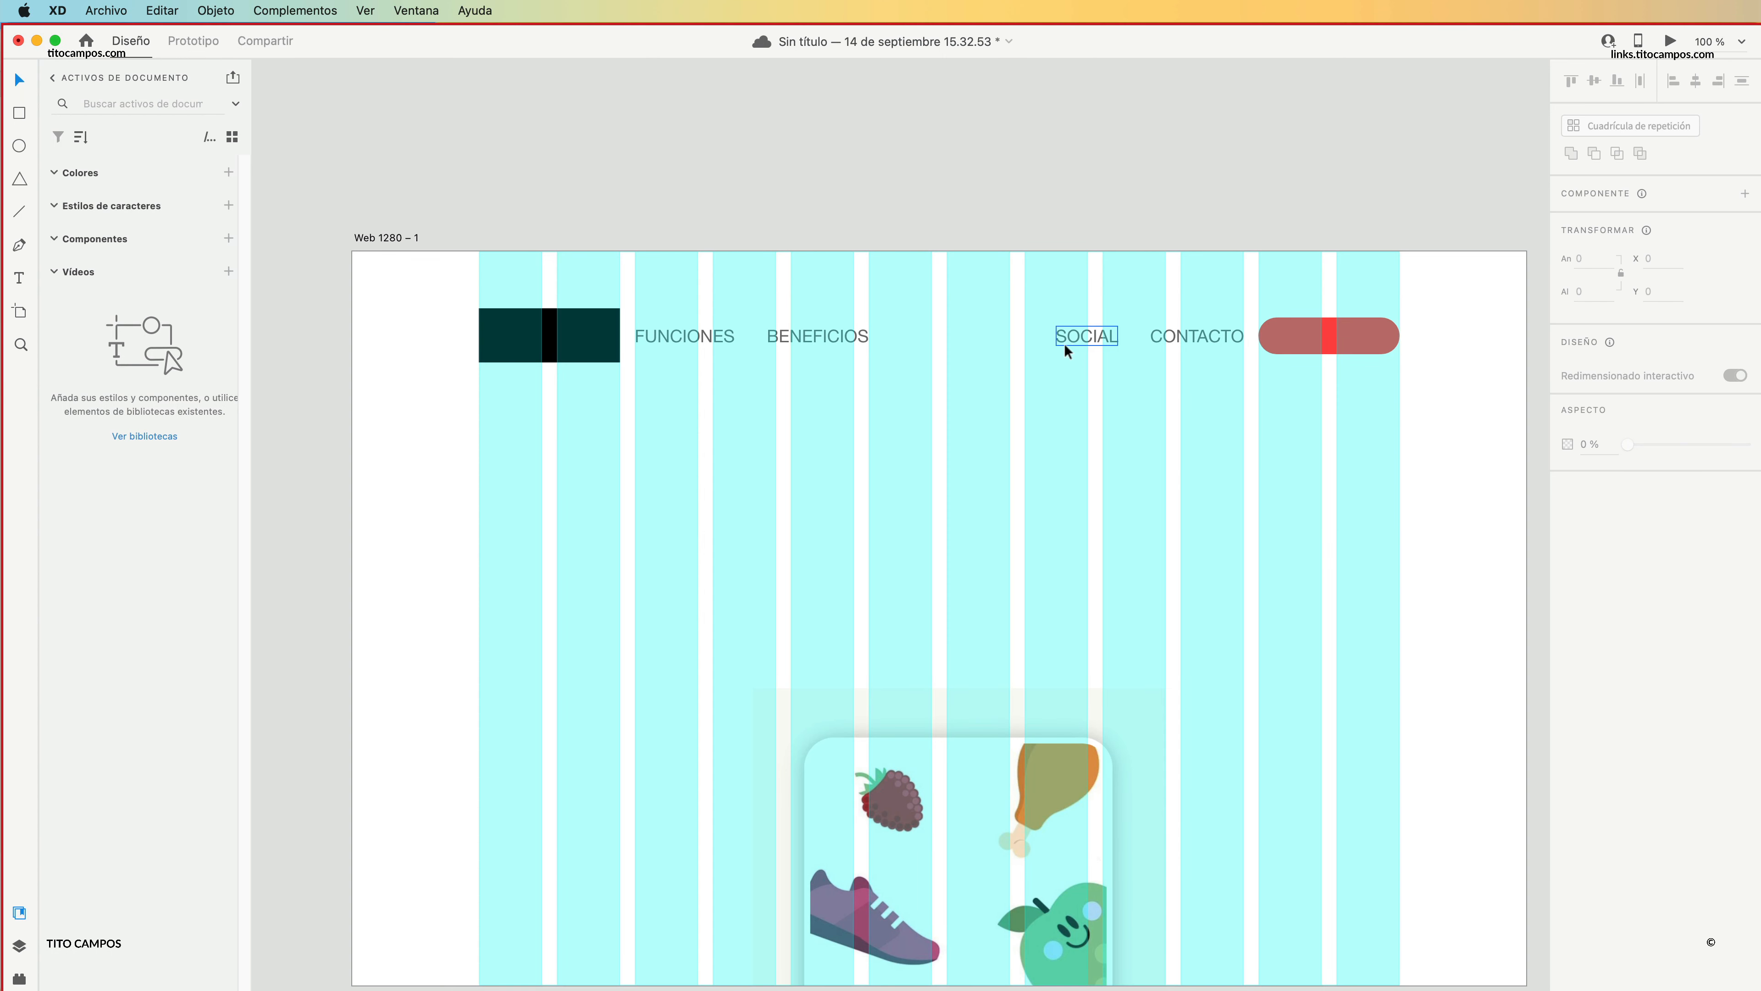
Outline SOCIAL, CONTACTO and the button with an unfilled rectangle about 458 × 165, and duplicate it around the logo group.
click(21, 114)
drag(1010, 261, 1429, 412)
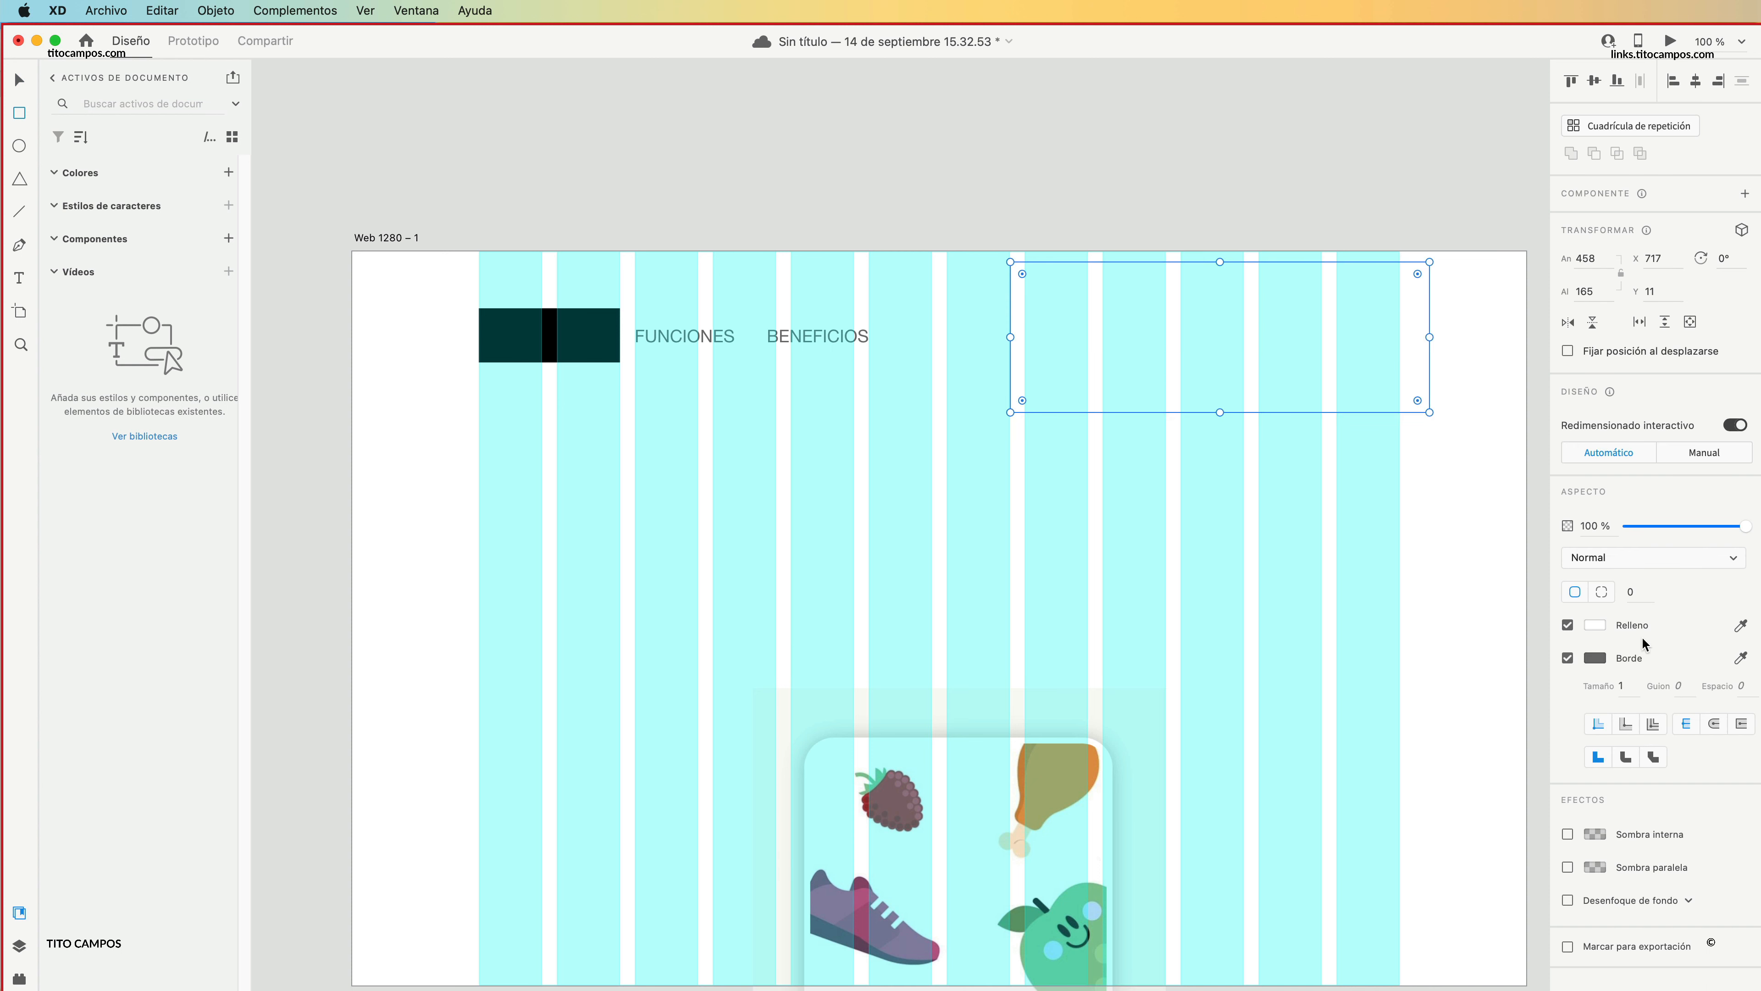
click(1568, 626)
click(1353, 458)
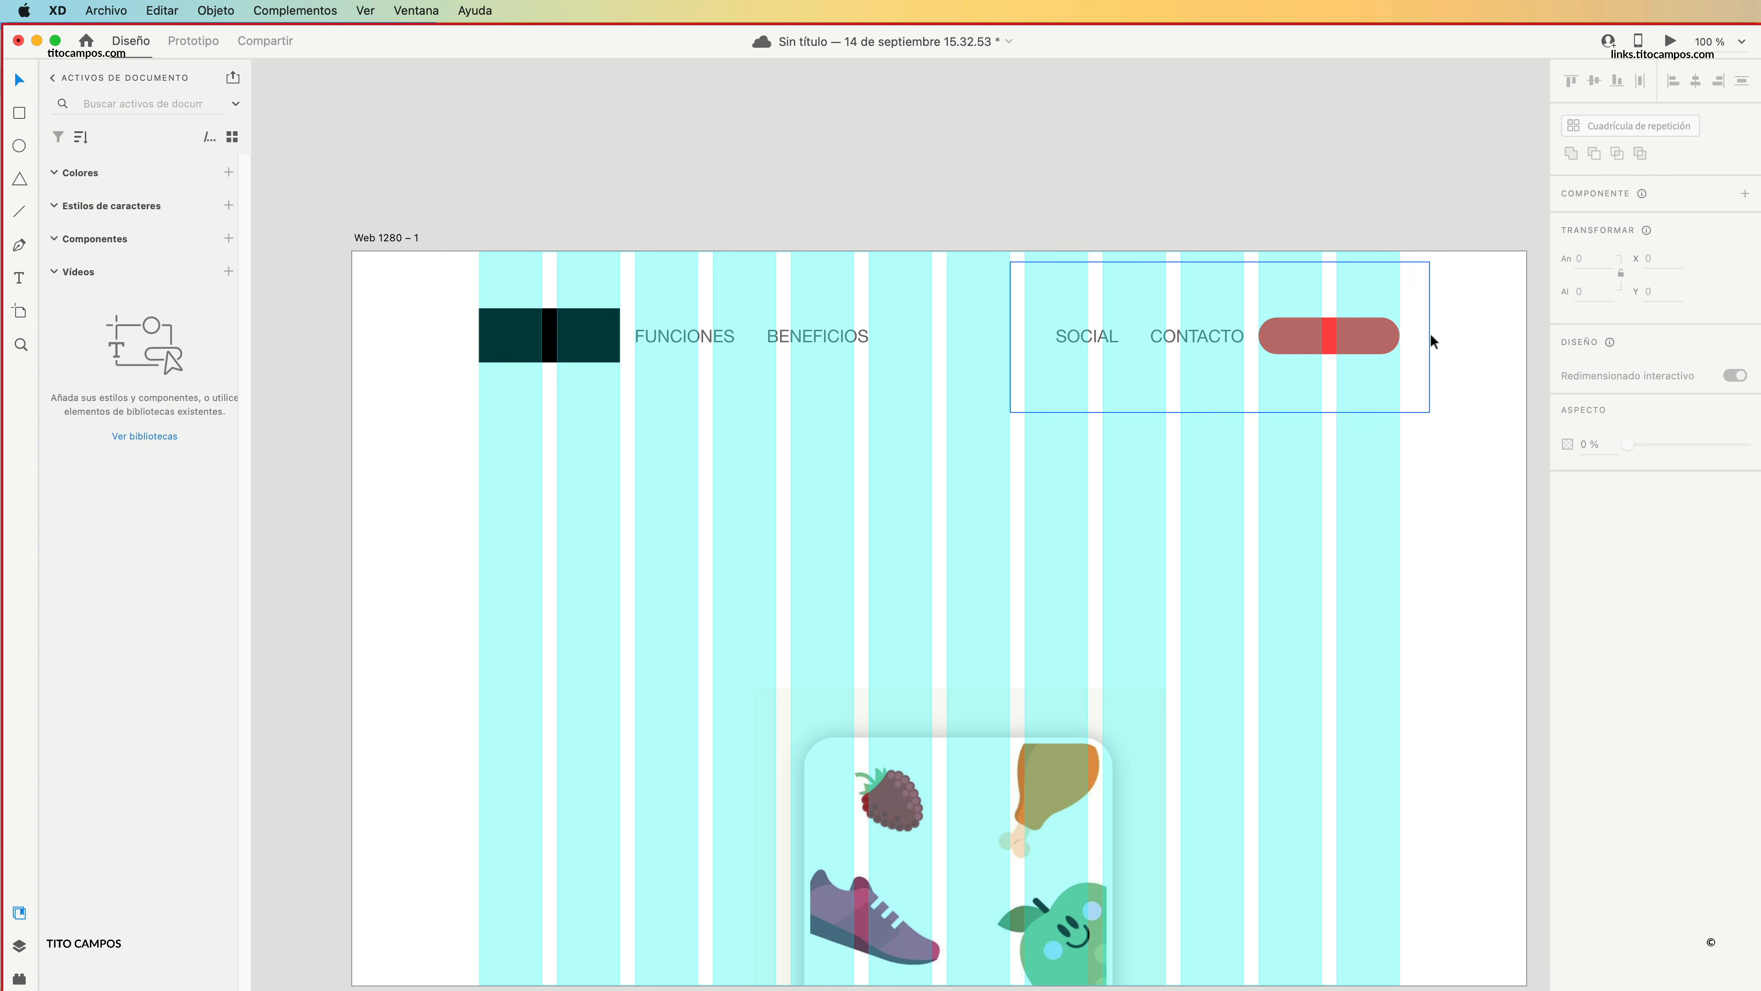
drag(1429, 336, 889, 338)
click(949, 220)
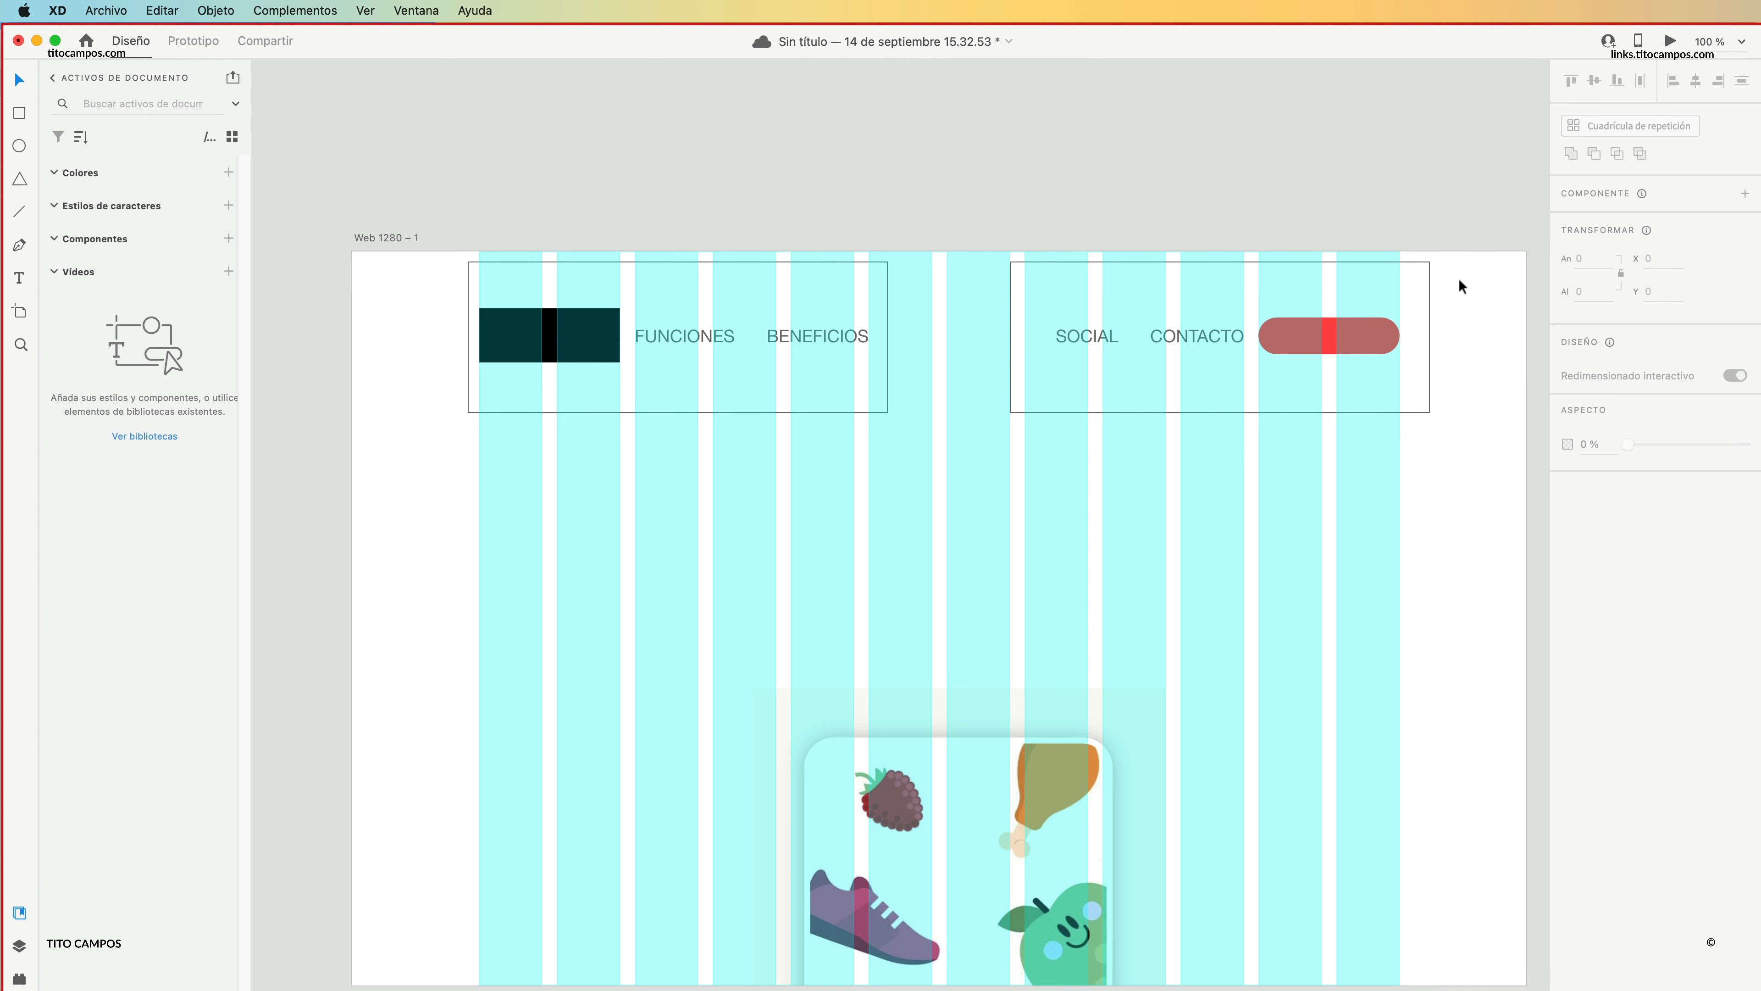
Delete both outline rectangles around the two header groups.
click(1429, 337)
key(Delete)
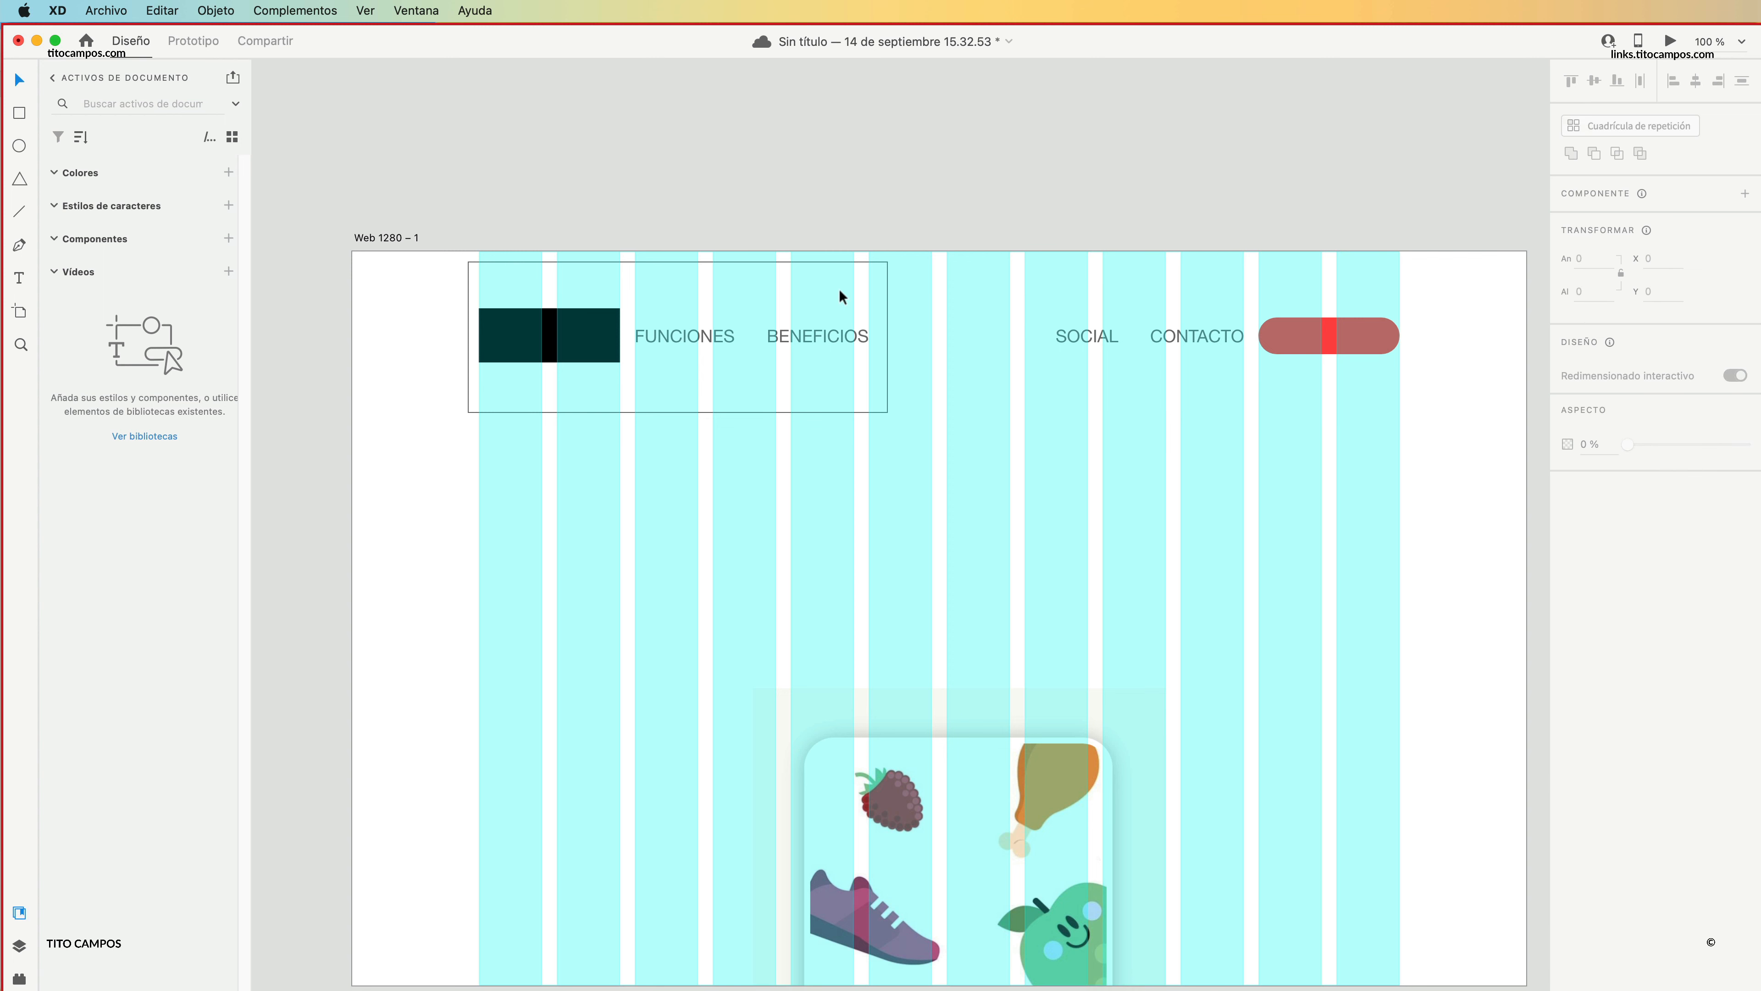
click(839, 289)
key(Delete)
Try shifting both pairs of menu items toward the middle of the header, and undo those moves.
drag(721, 304, 902, 335)
drag(1112, 307, 1218, 344)
drag(1201, 337, 1158, 337)
click(1101, 293)
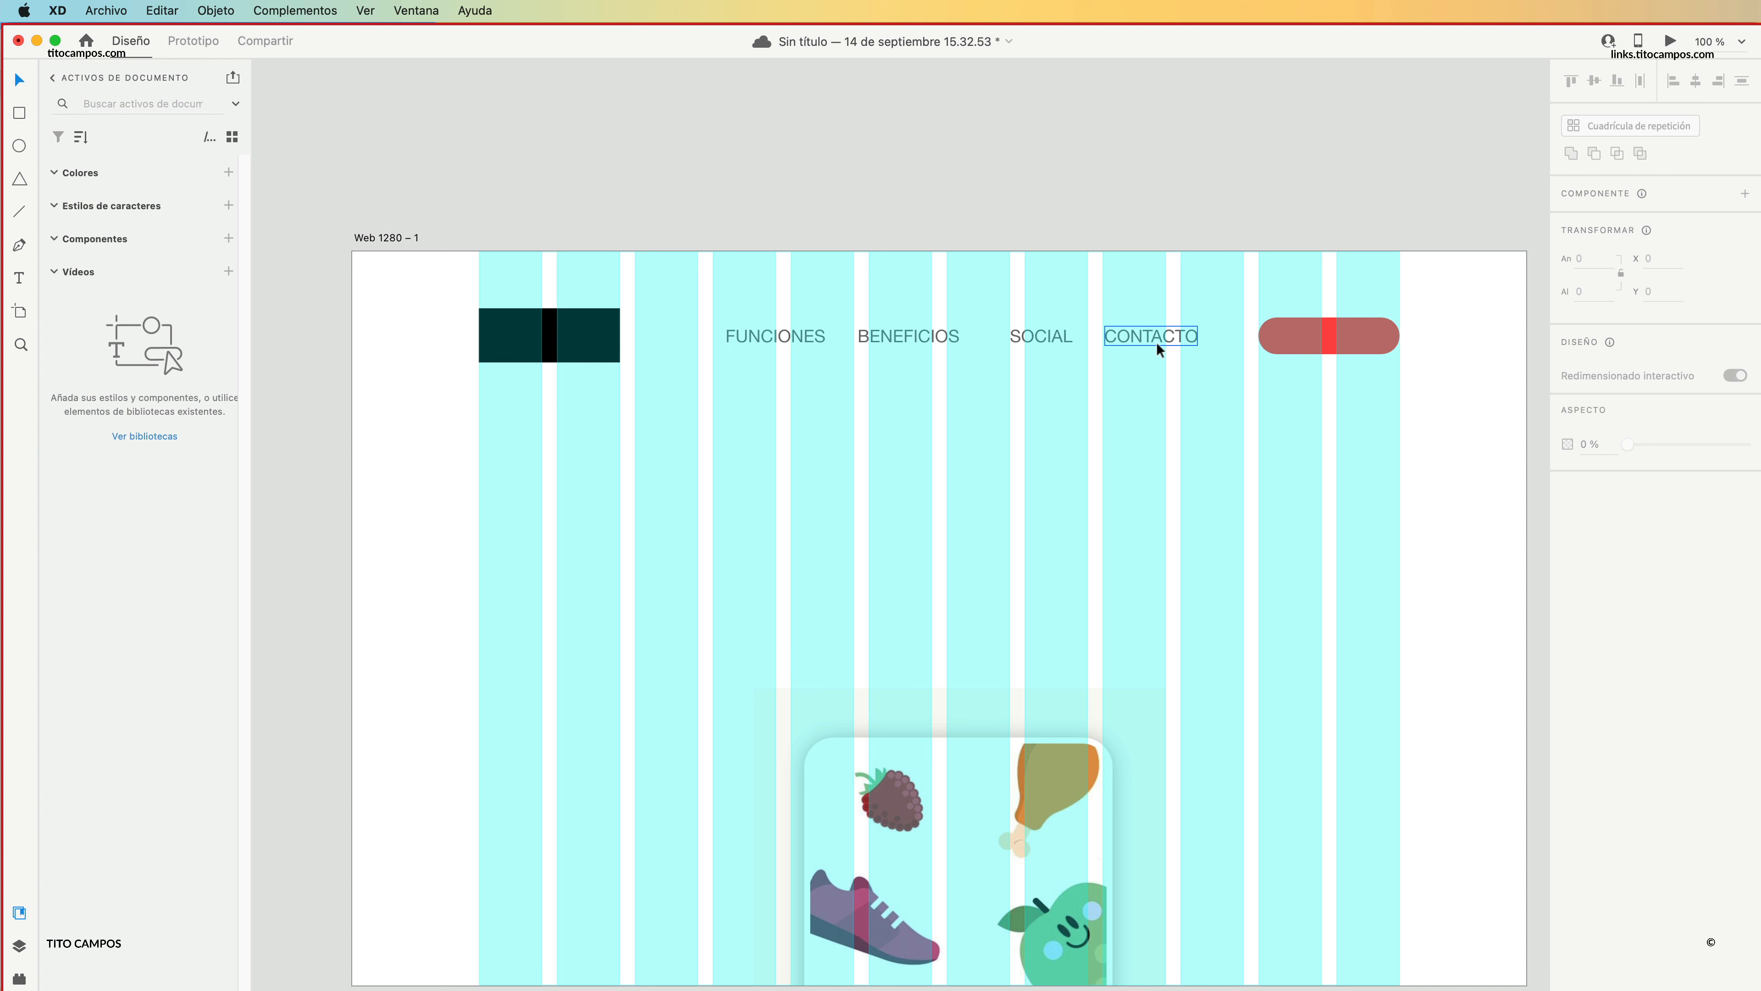
key(super+z)
key(super+z)
key(super+z)
key(super+z)
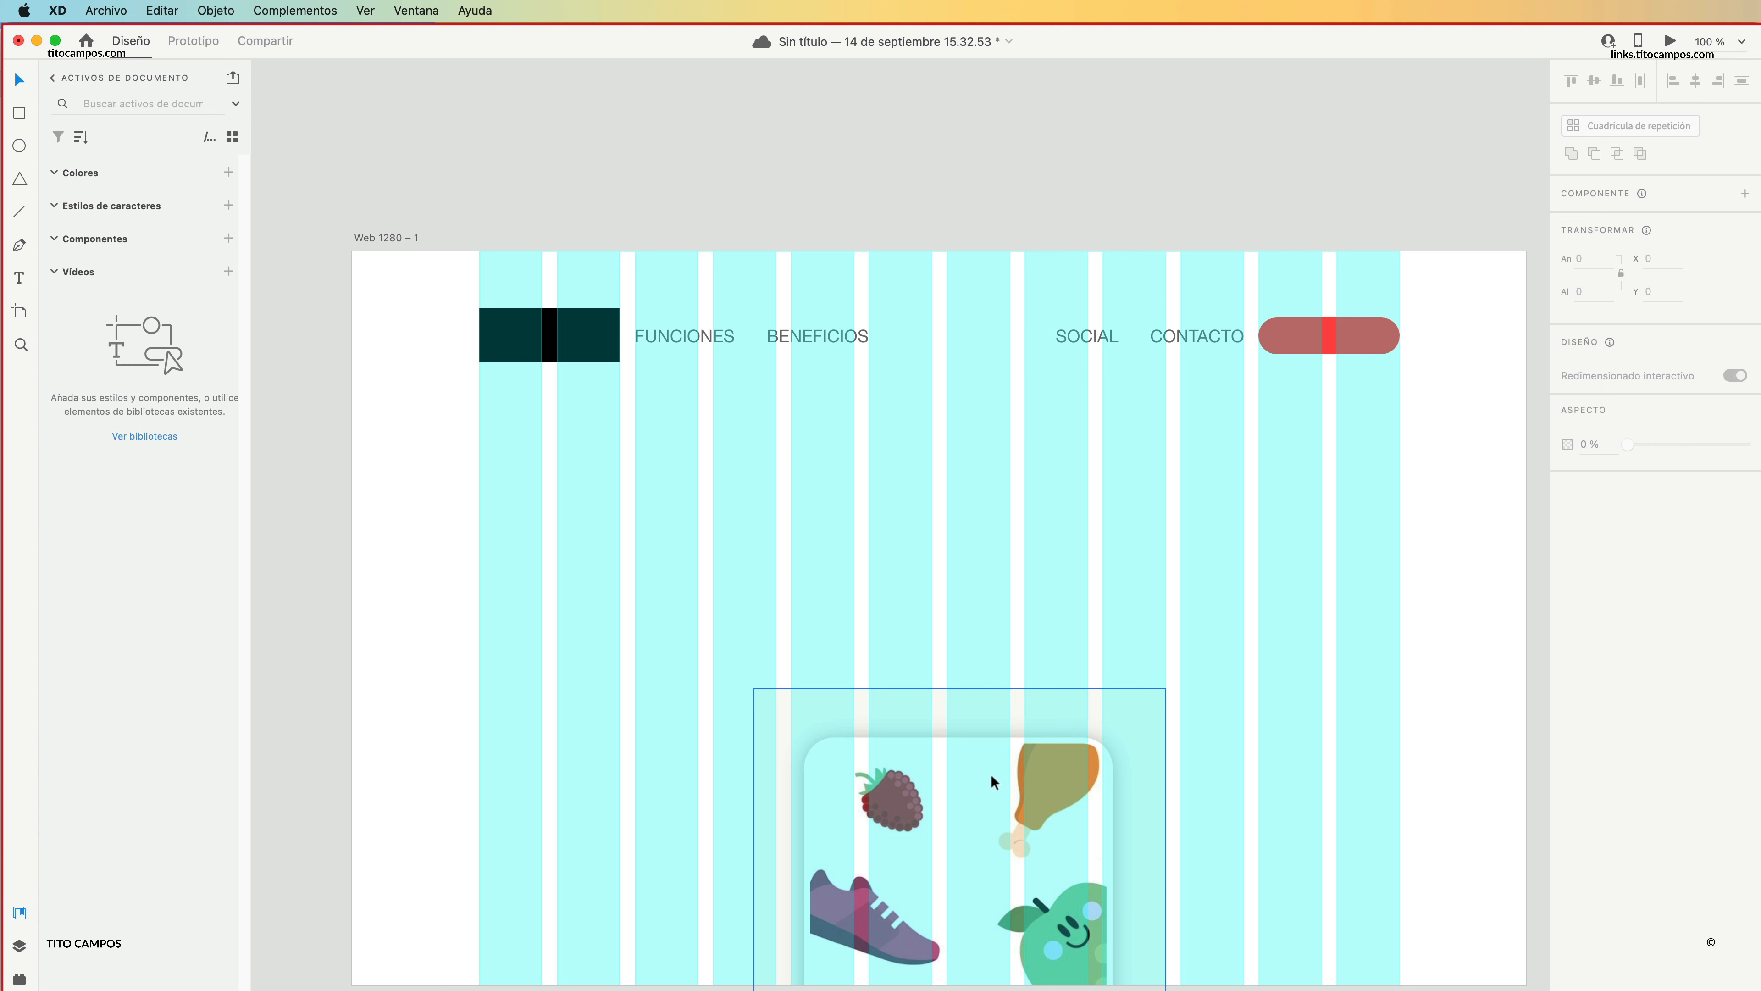
Move the food illustration up under the header, scale it to about 318 × 567 and centre it at about X 481, Y 158.
drag(991, 773, 980, 480)
scroll(957, 590, down, 1)
scroll(956, 589, down, 3)
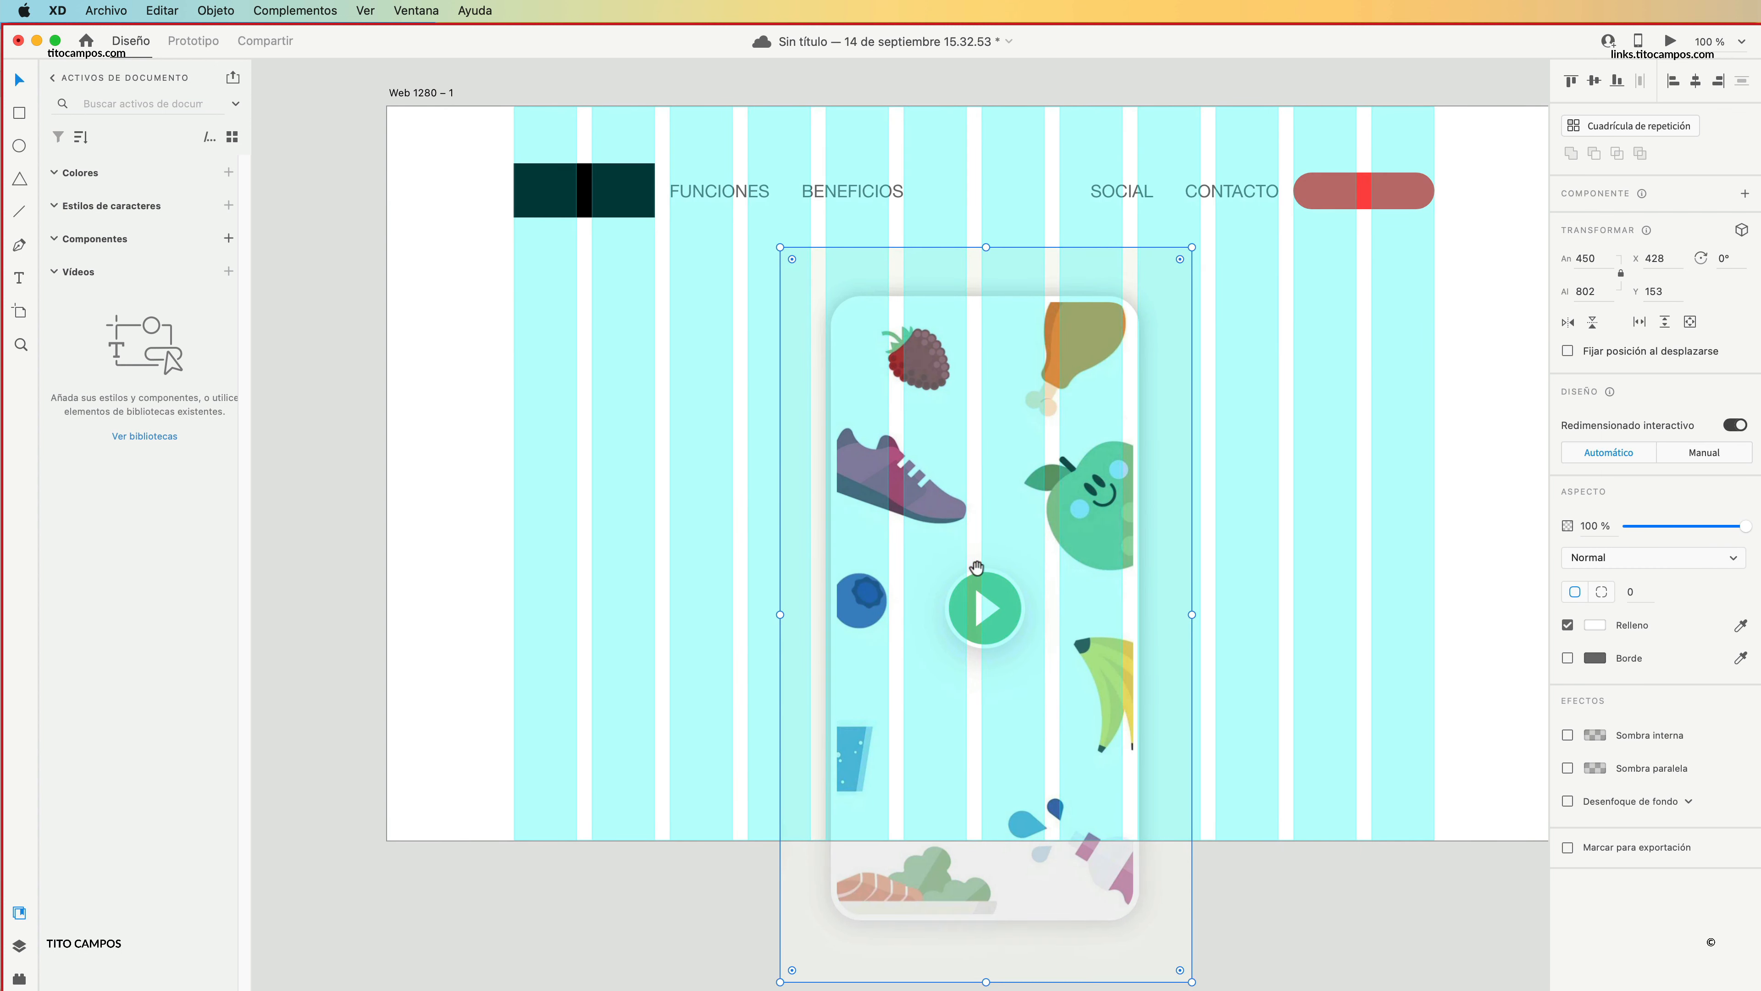
drag(1191, 981, 1068, 756)
drag(916, 630, 967, 617)
drag(1017, 410, 1012, 409)
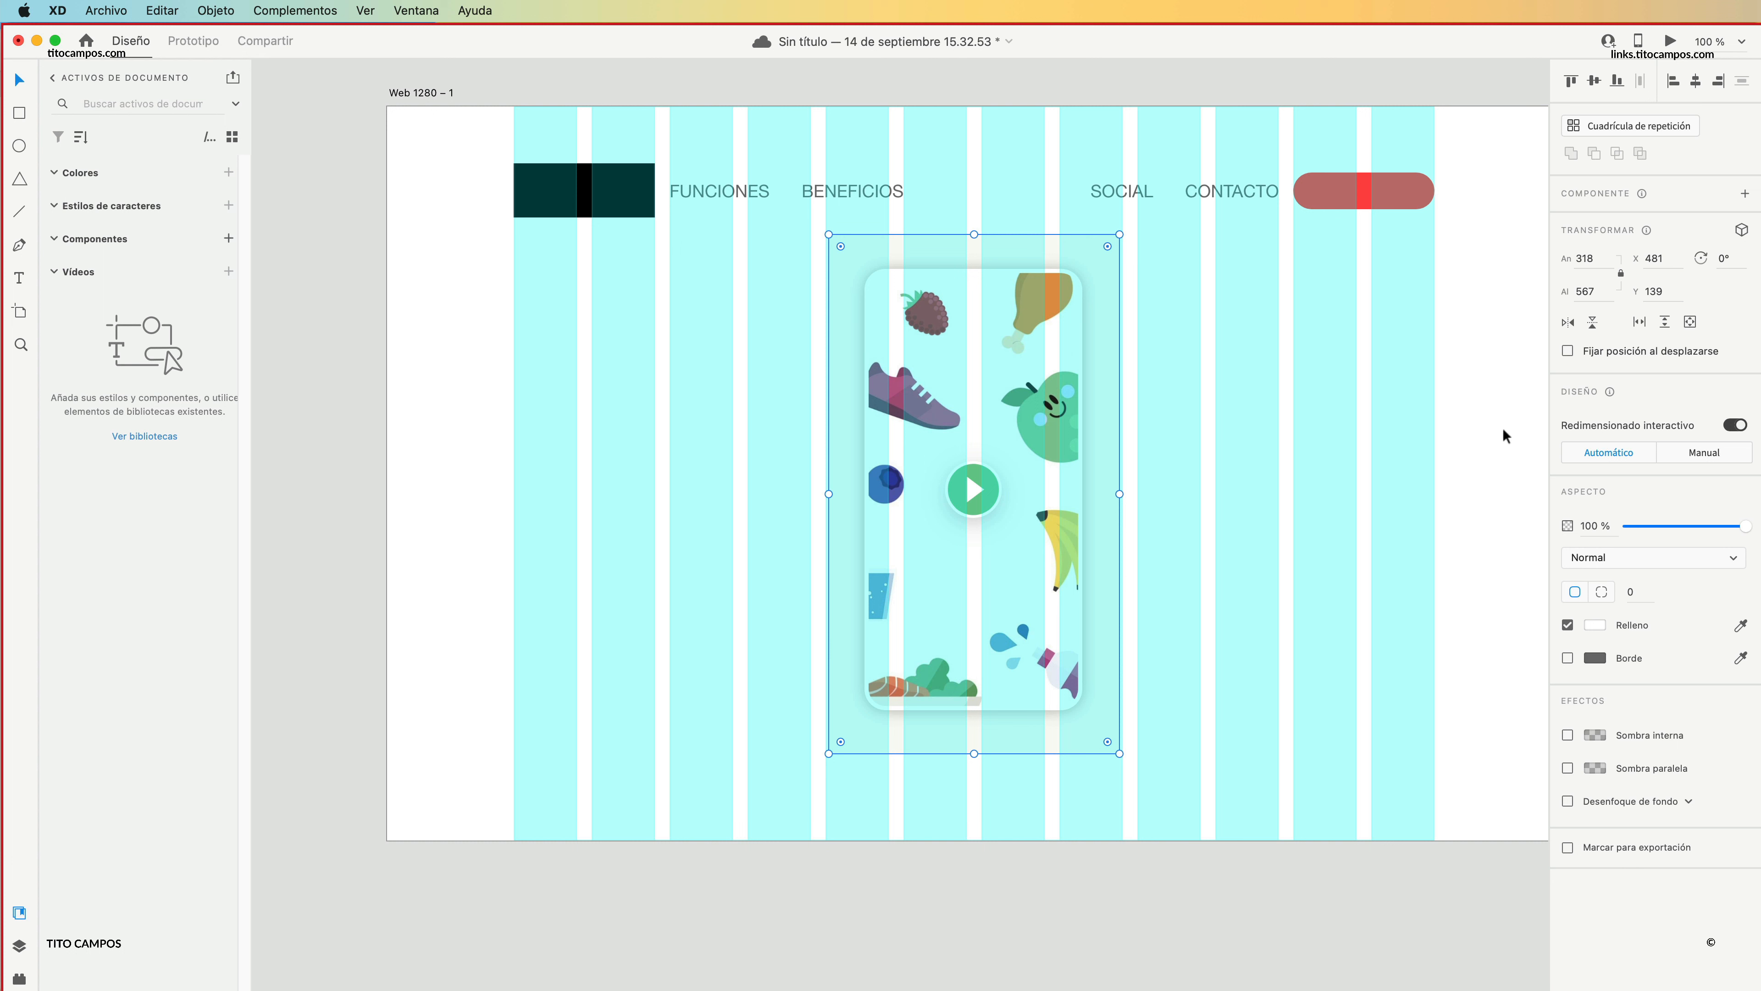
drag(1014, 338, 1009, 354)
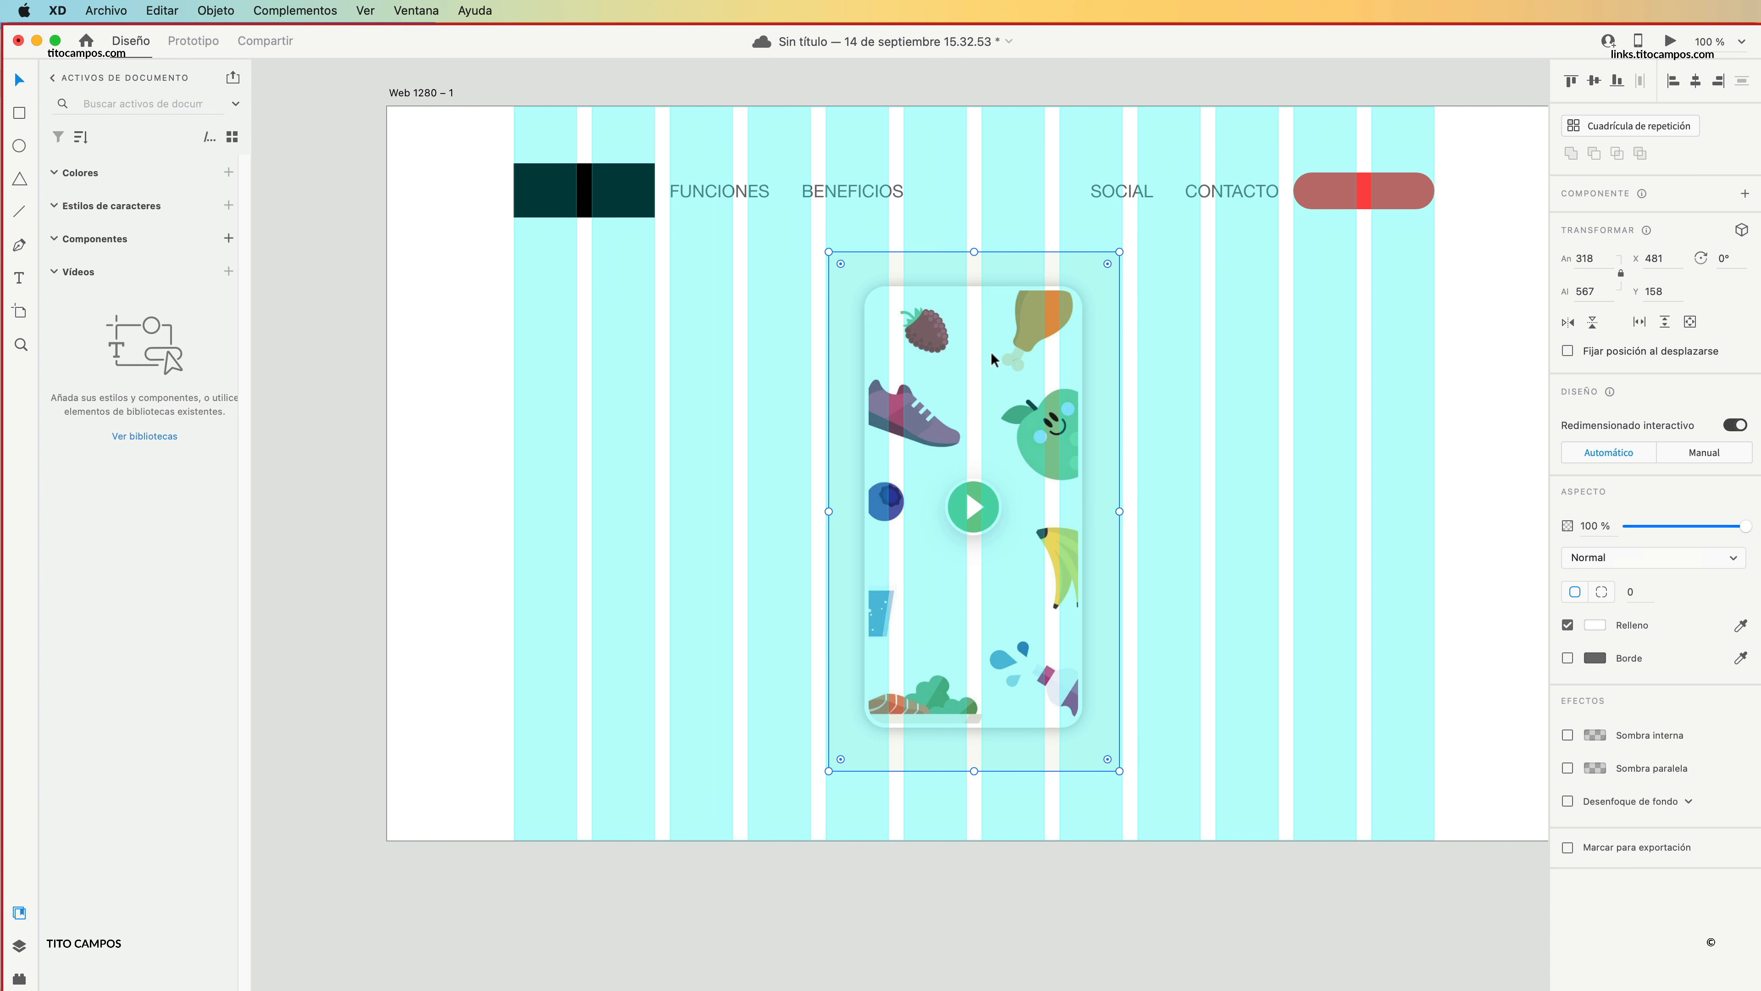
Duplicate FUNCIONES below the logo block and replace its text with the "Vida sana. Simple." heading copied from the Lifesum page.
drag(723, 194, 576, 324)
double_click(585, 323)
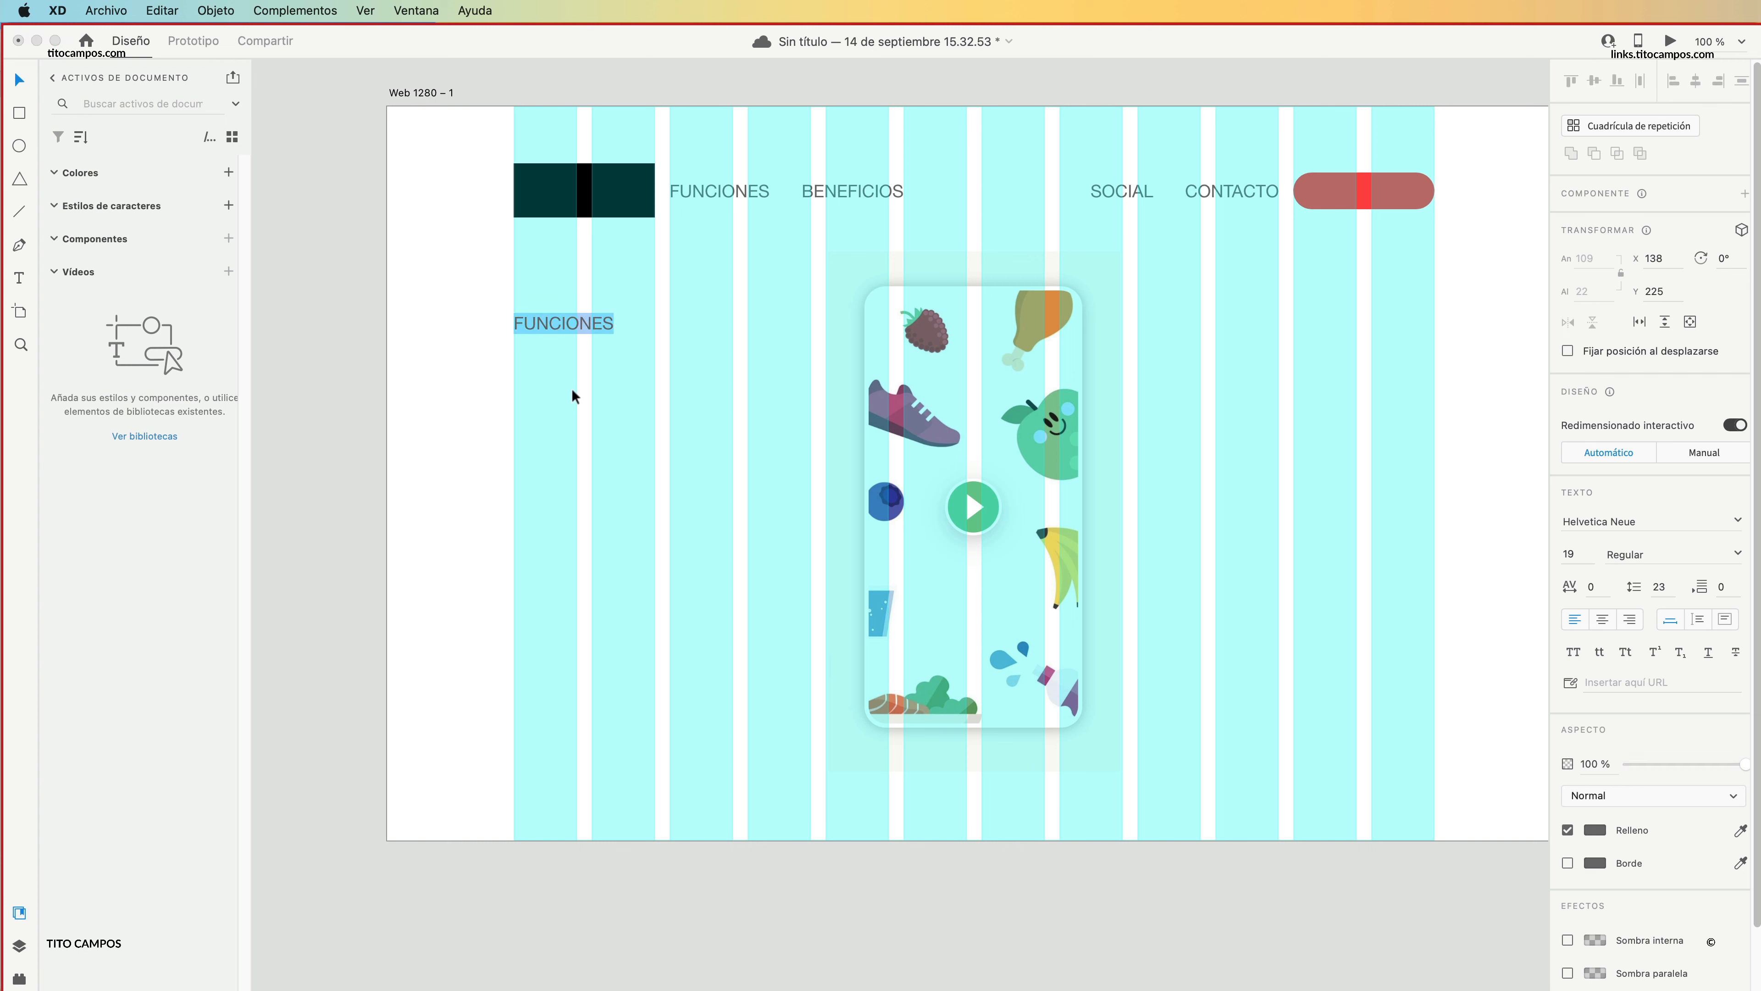
key(super+Tab)
drag(397, 380, 221, 308)
key(super+c)
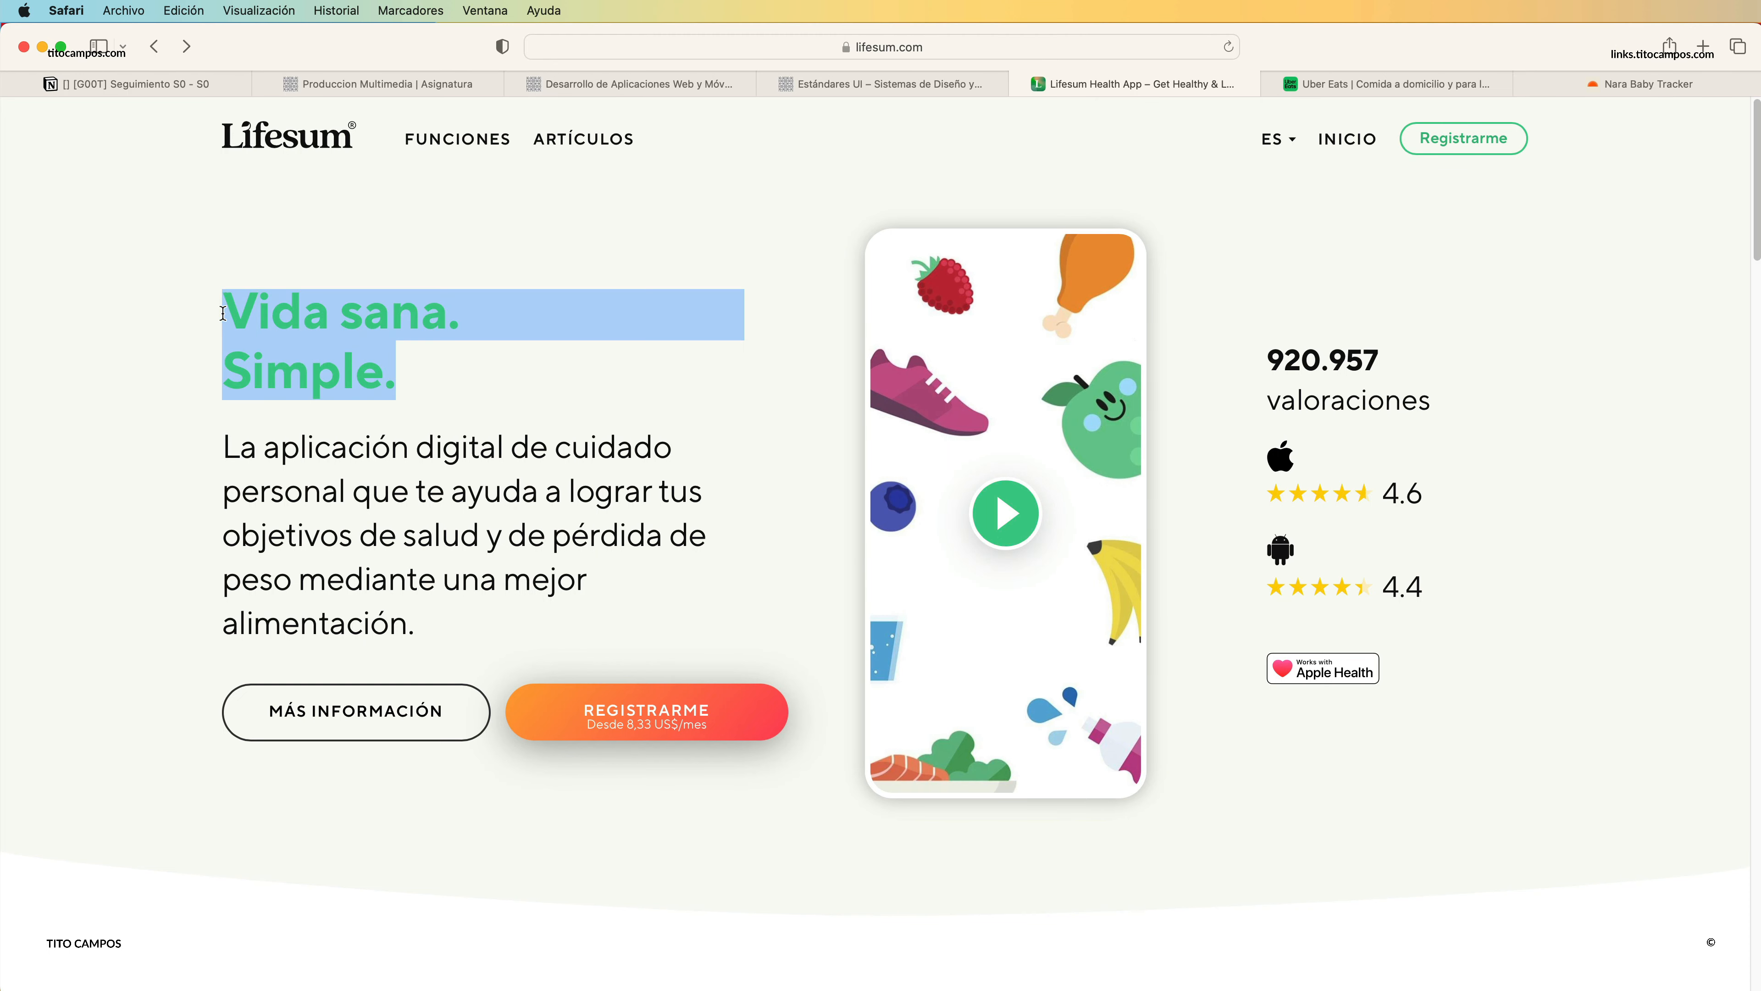
key(super+Tab)
key(super+v)
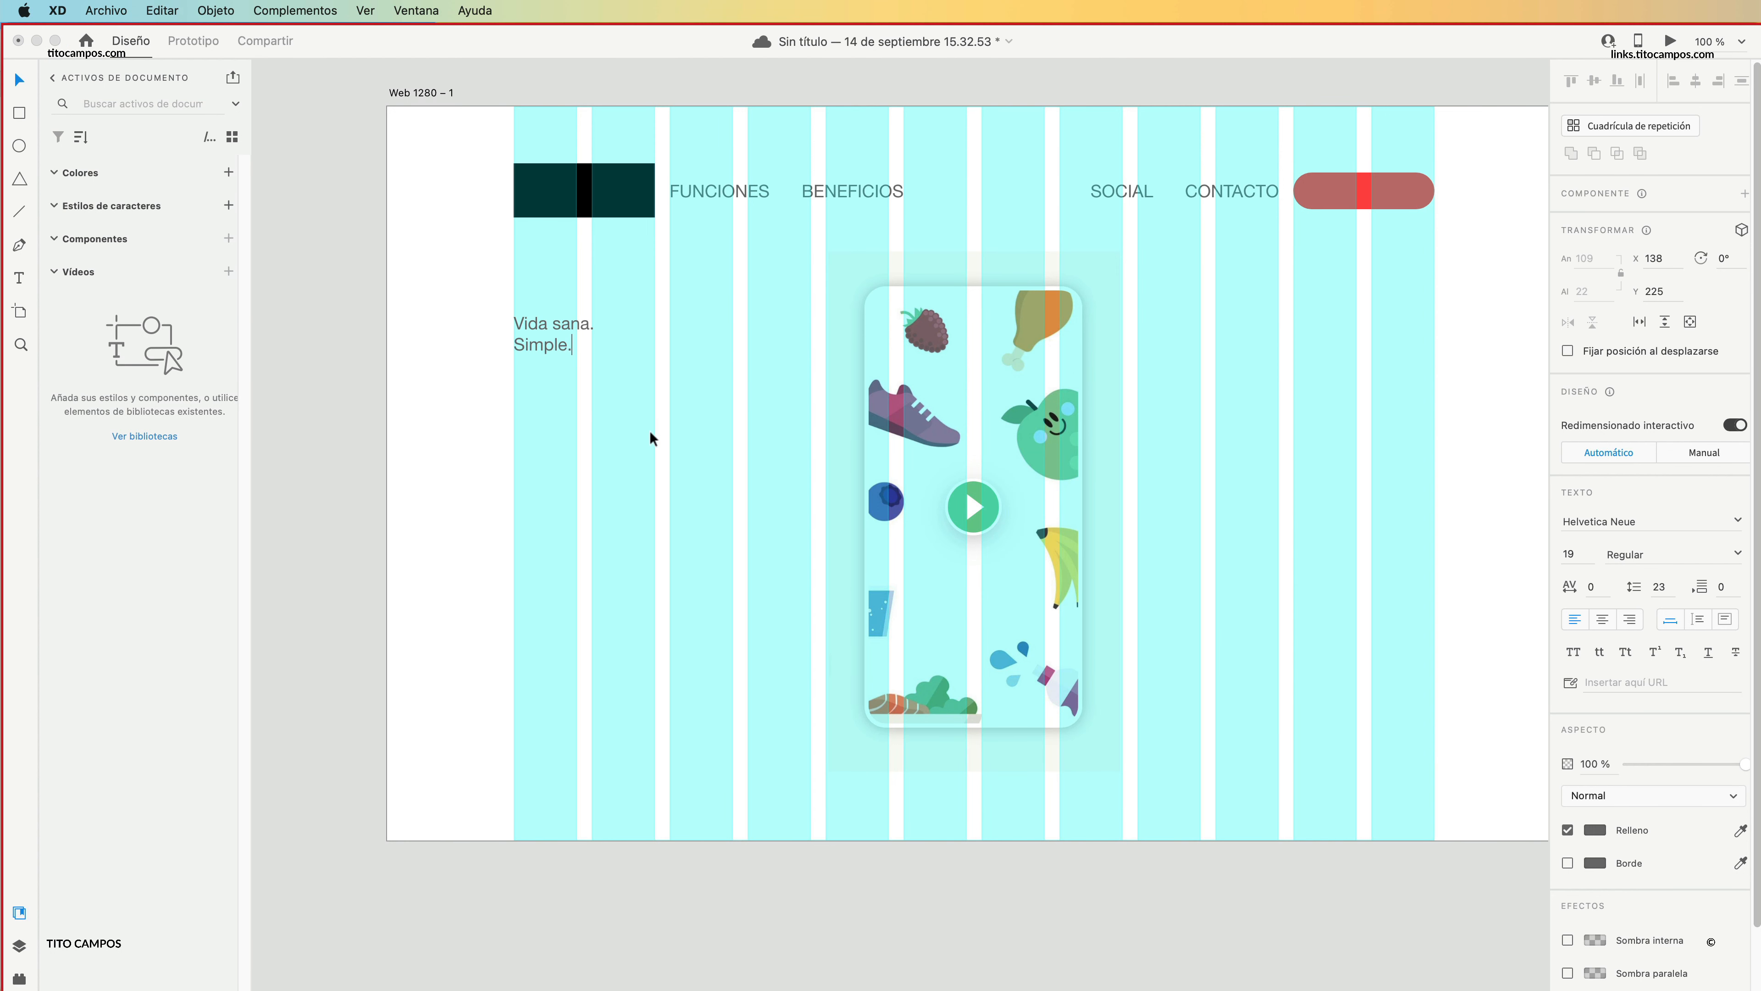
key(Escape)
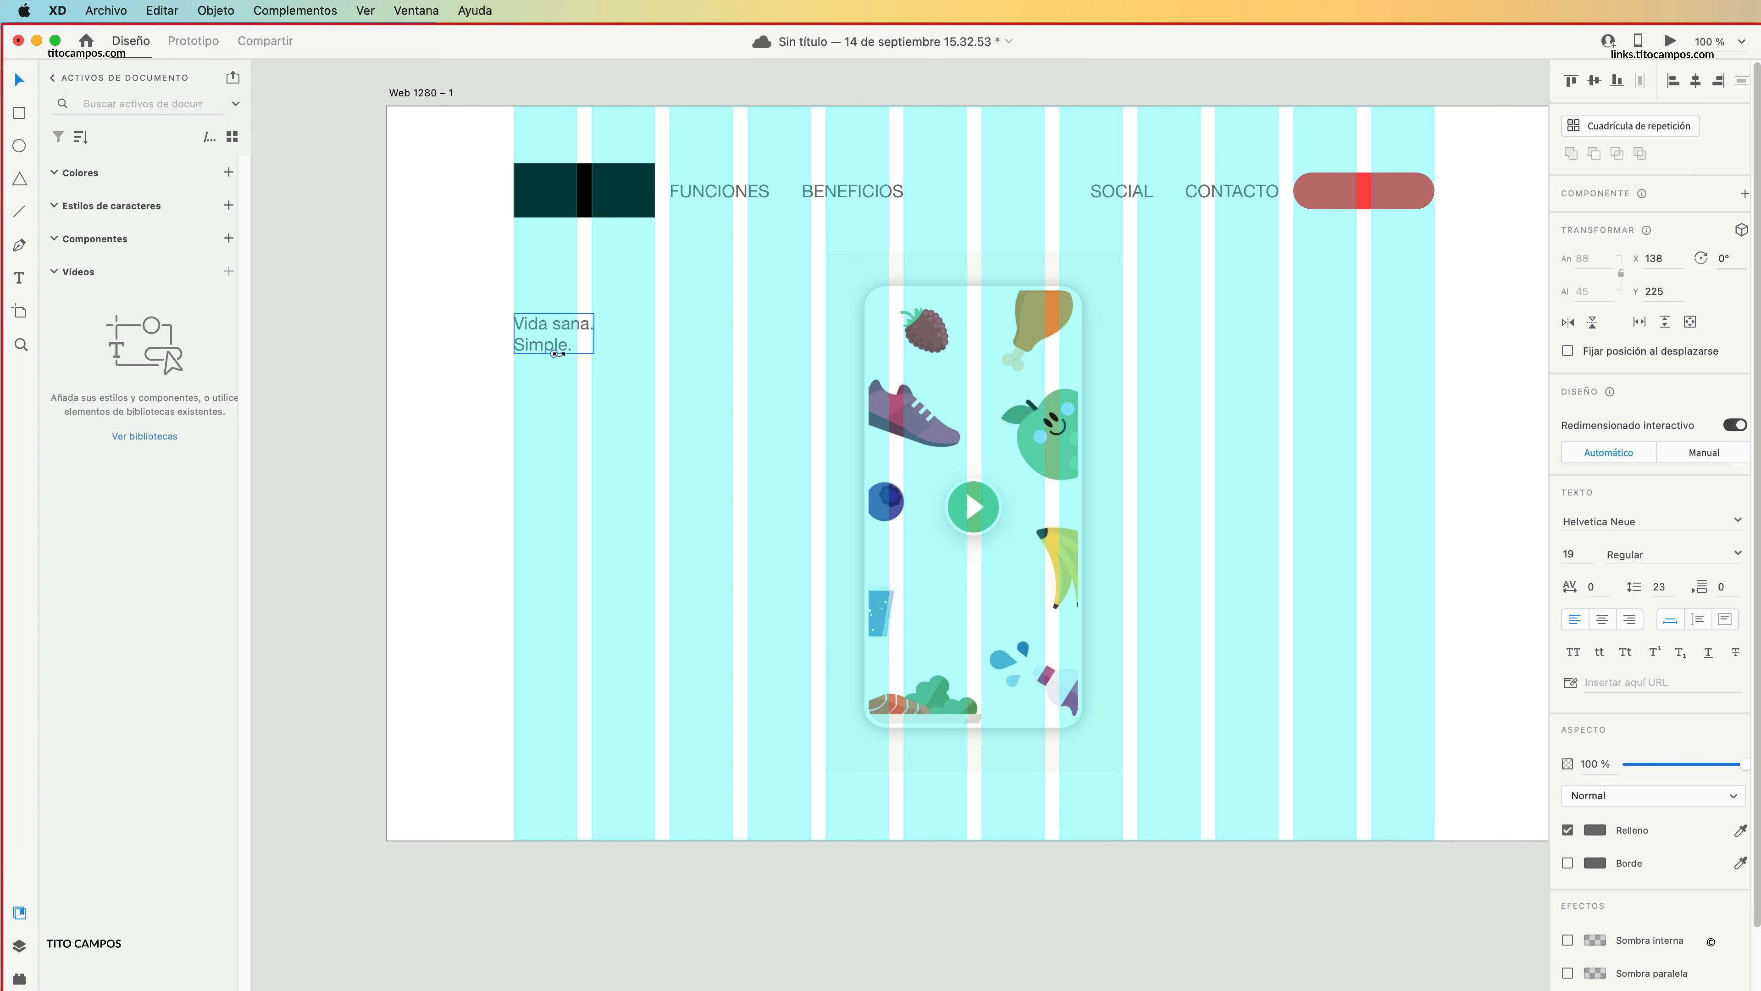
Enlarge the "Vida sana. Simple." heading to size 50 and set its font style to Bold.
drag(554, 355, 624, 382)
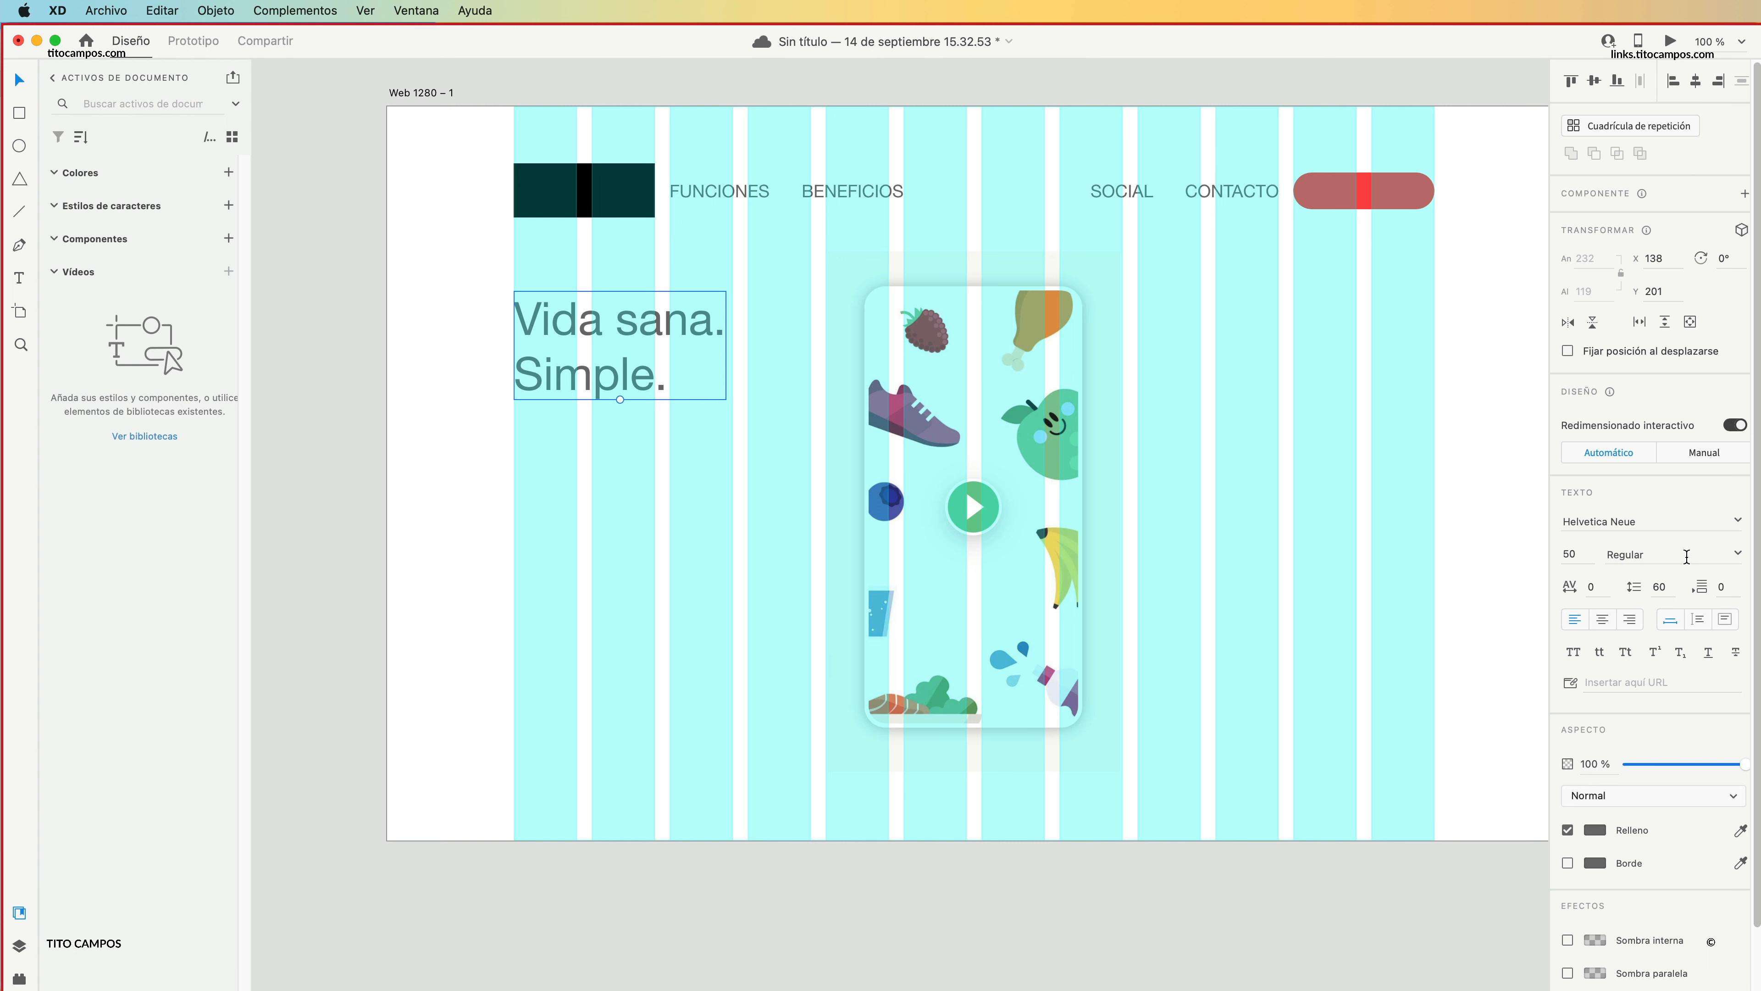
click(1735, 555)
click(1656, 715)
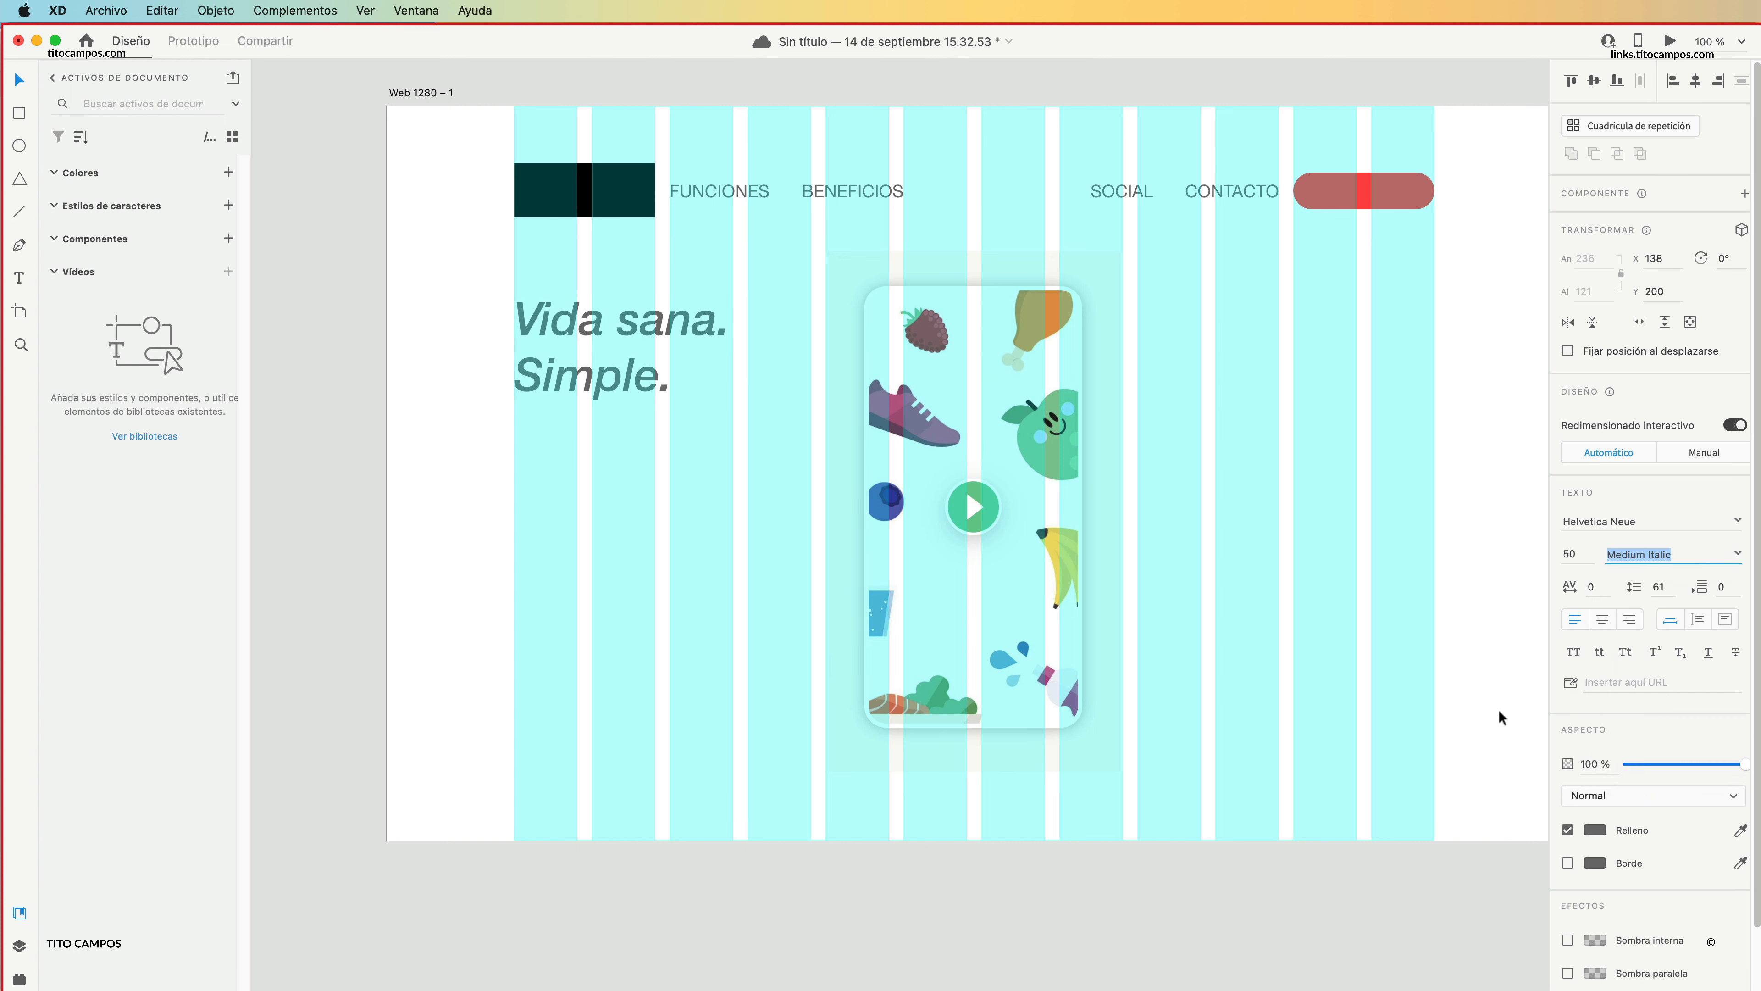
click(1742, 553)
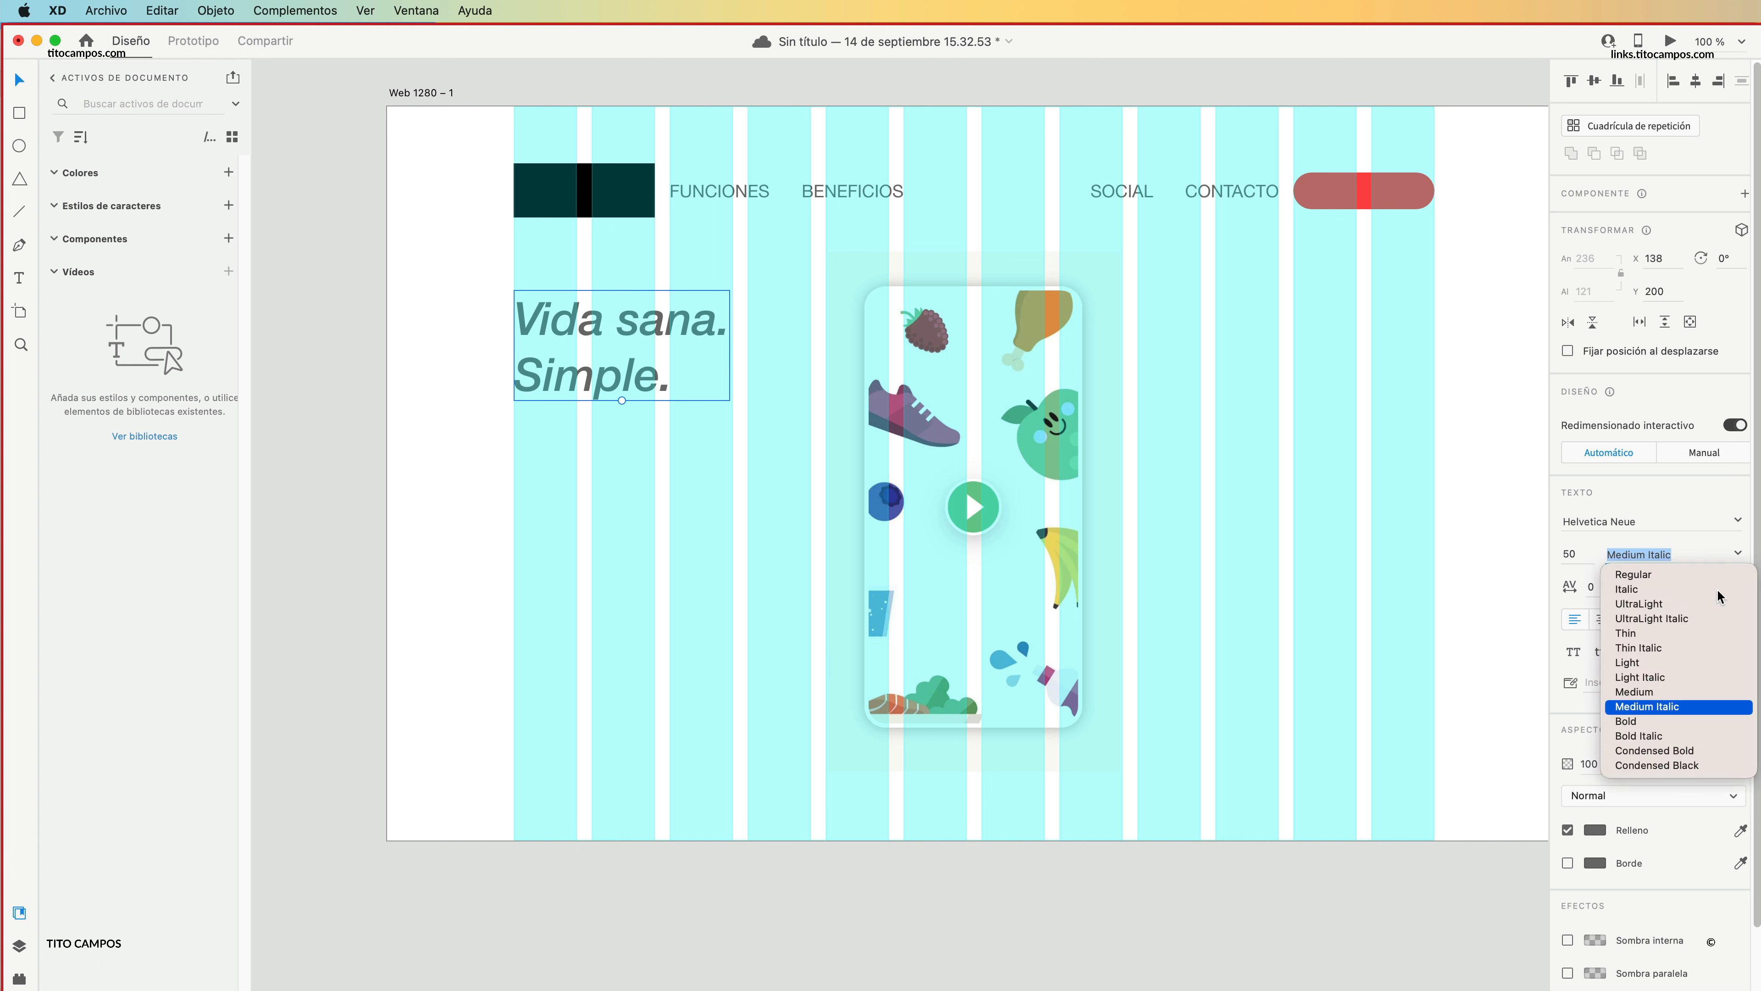
click(1681, 727)
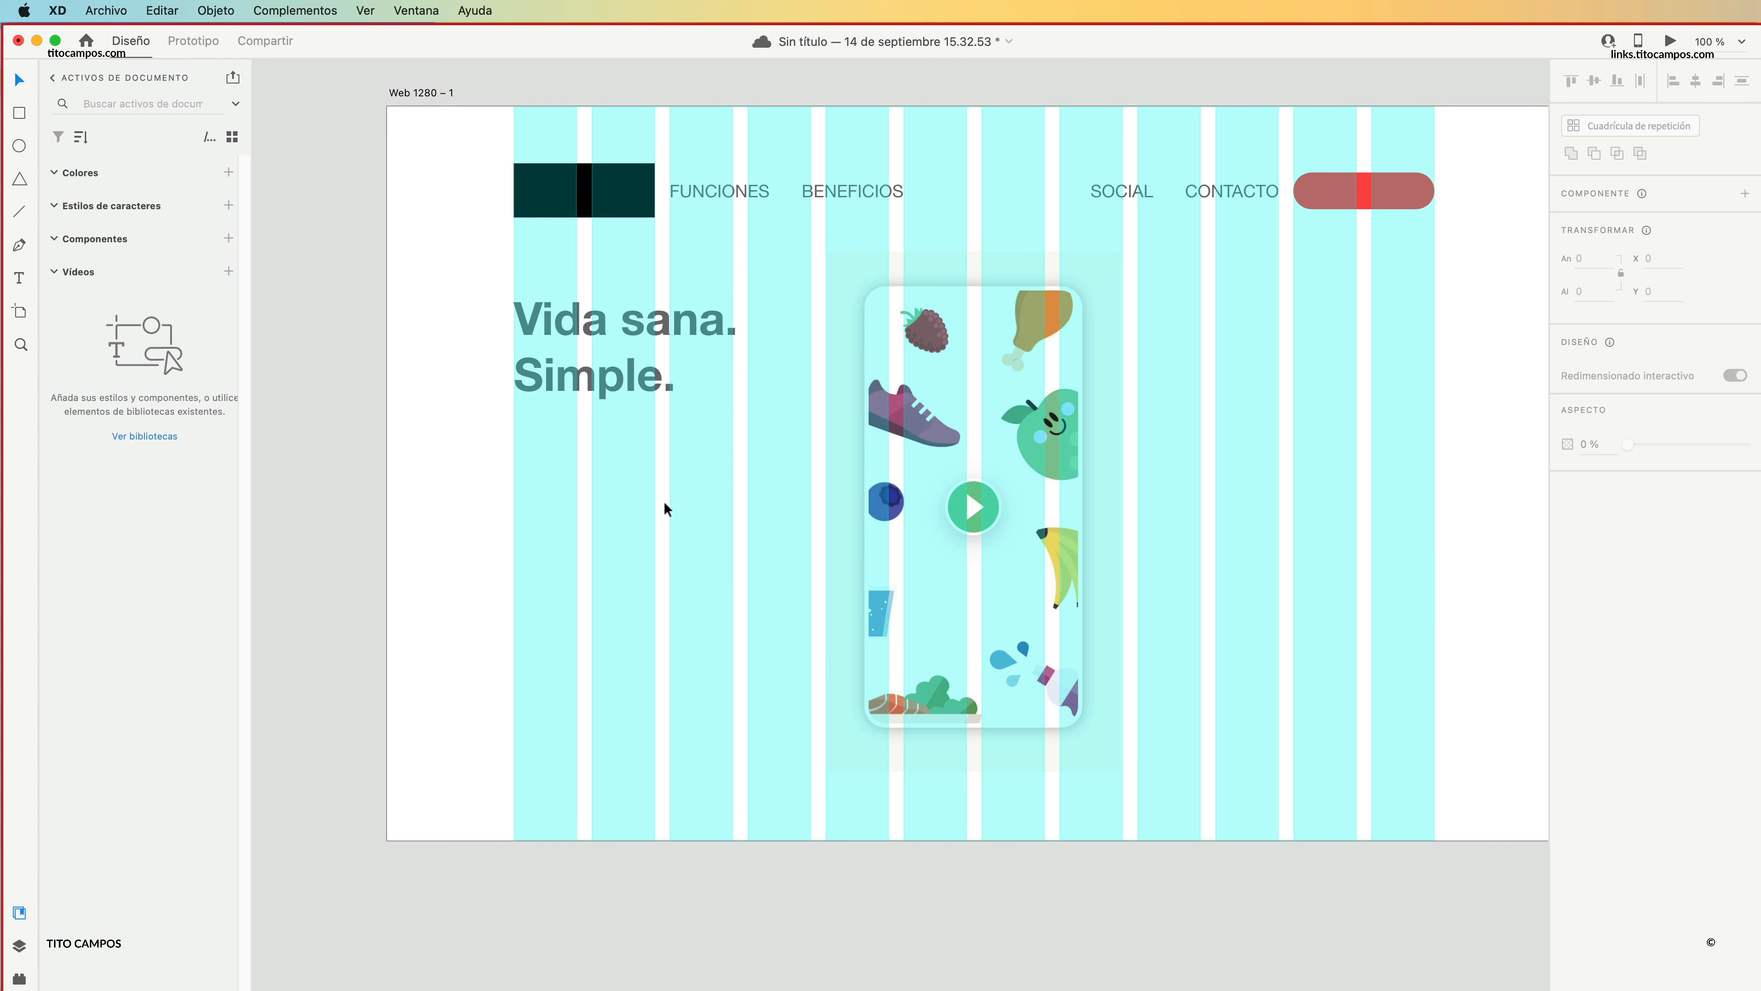
Duplicate the heading directly beneath itself and turn the copy into a fixed-size text box about 324 × 157.
drag(633, 385, 615, 494)
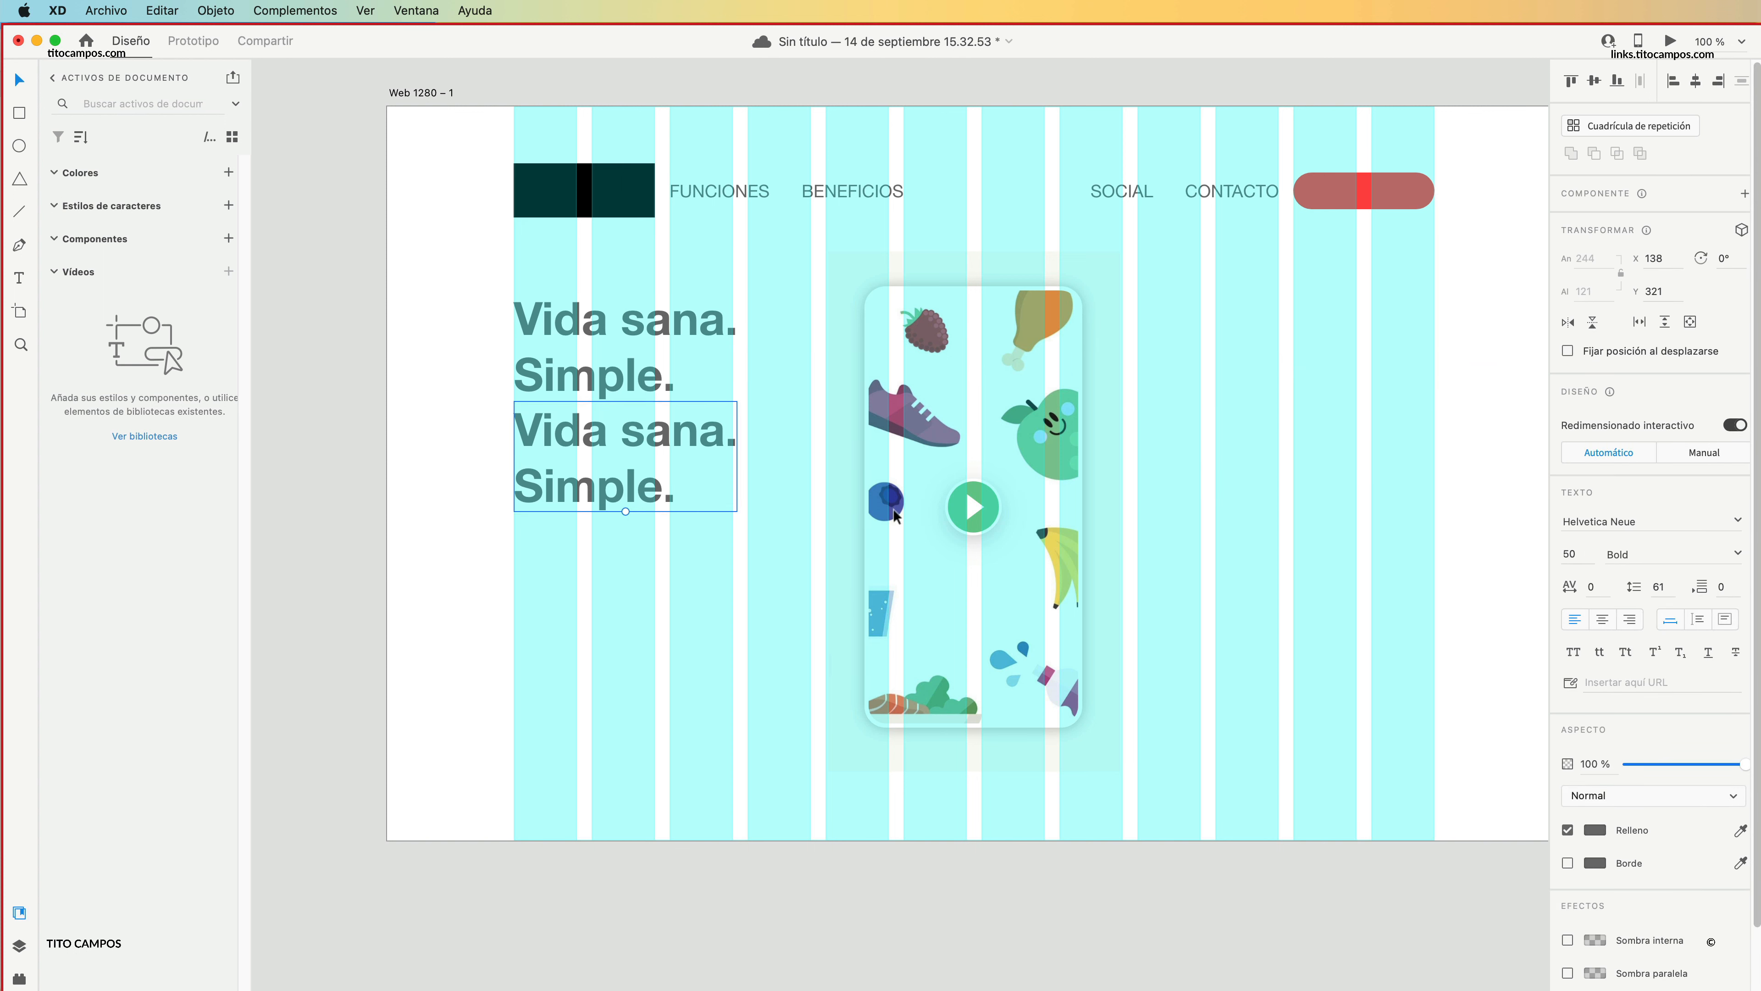
click(1725, 619)
drag(738, 512, 811, 545)
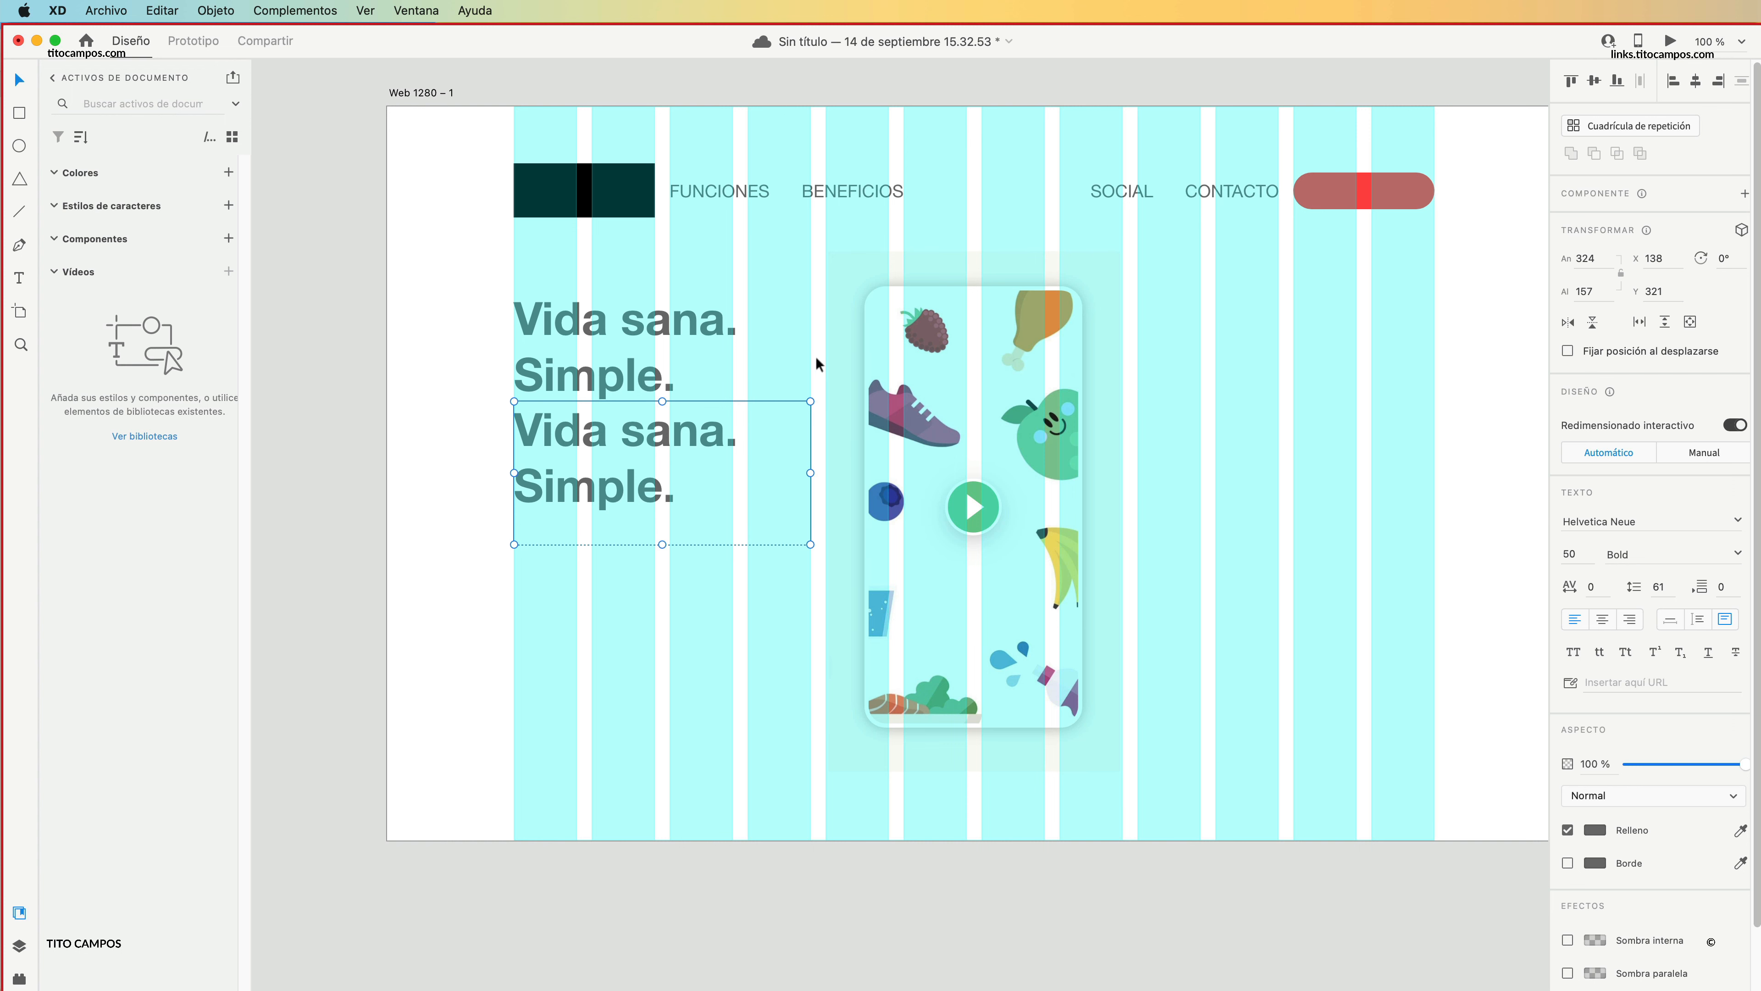
Replace the duplicated heading's text with the paragraph starting "La aplicación digital de cuidado personal" copied from the Lifesum page in Safari.
key(super+Tab)
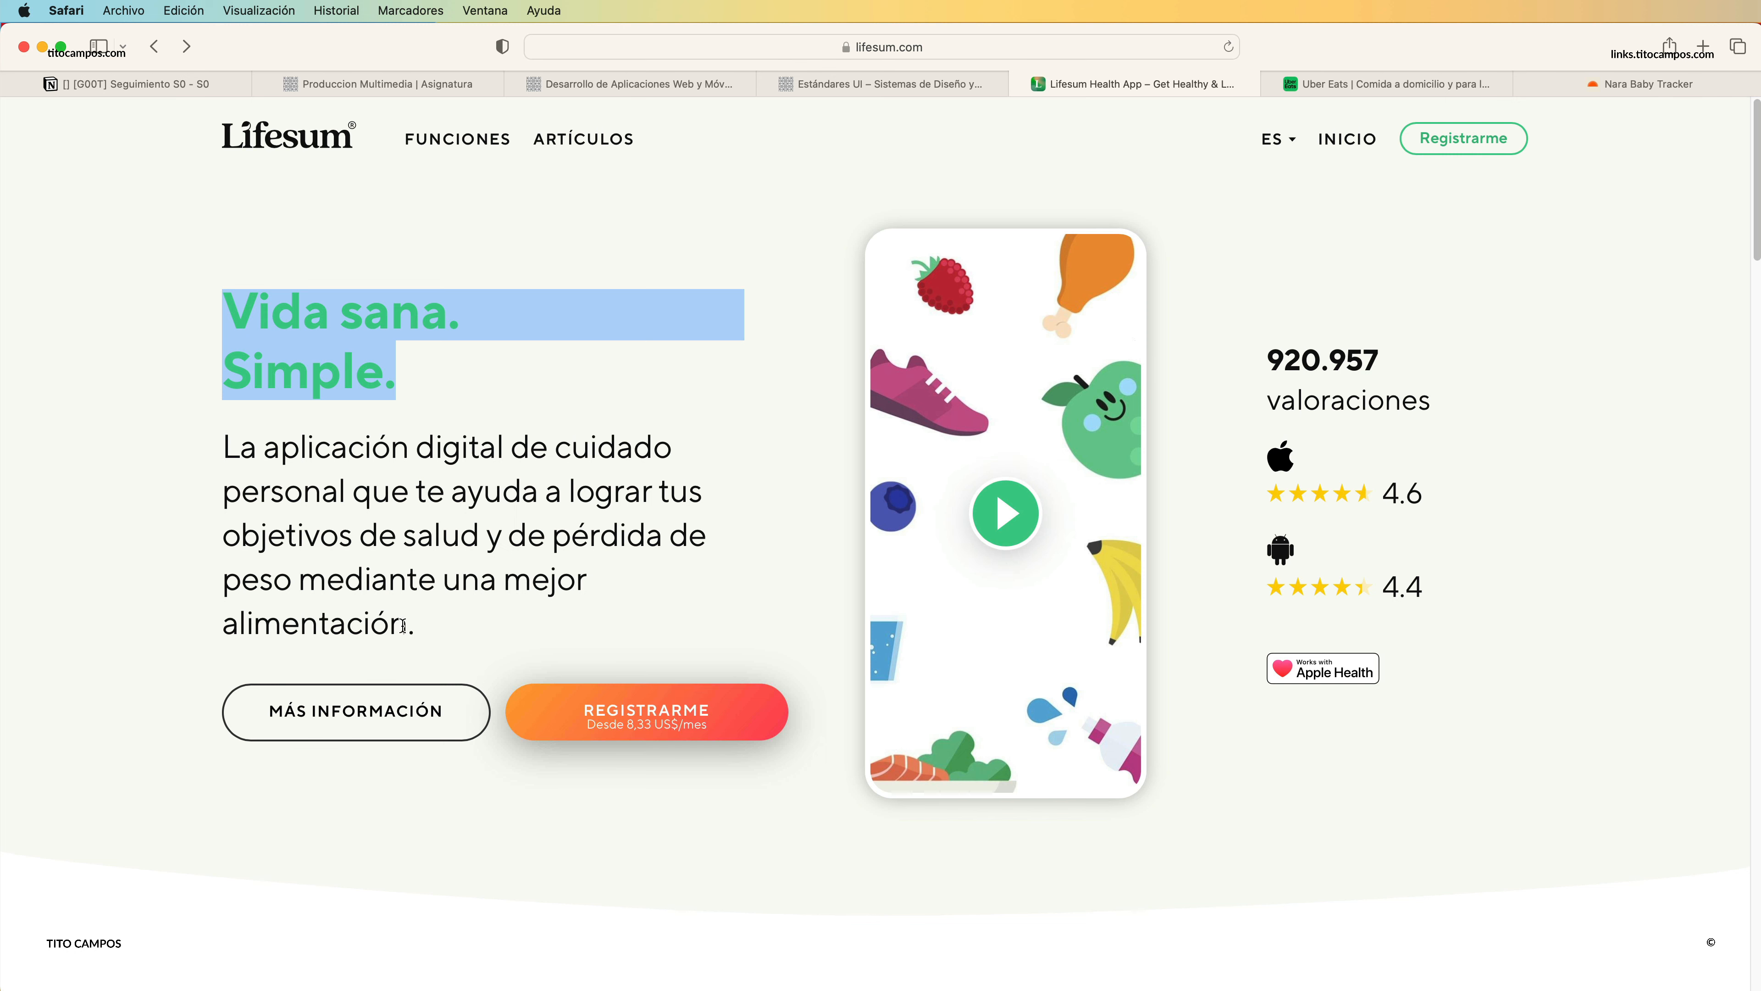
drag(409, 622, 226, 442)
key(super+c)
key(super+Tab)
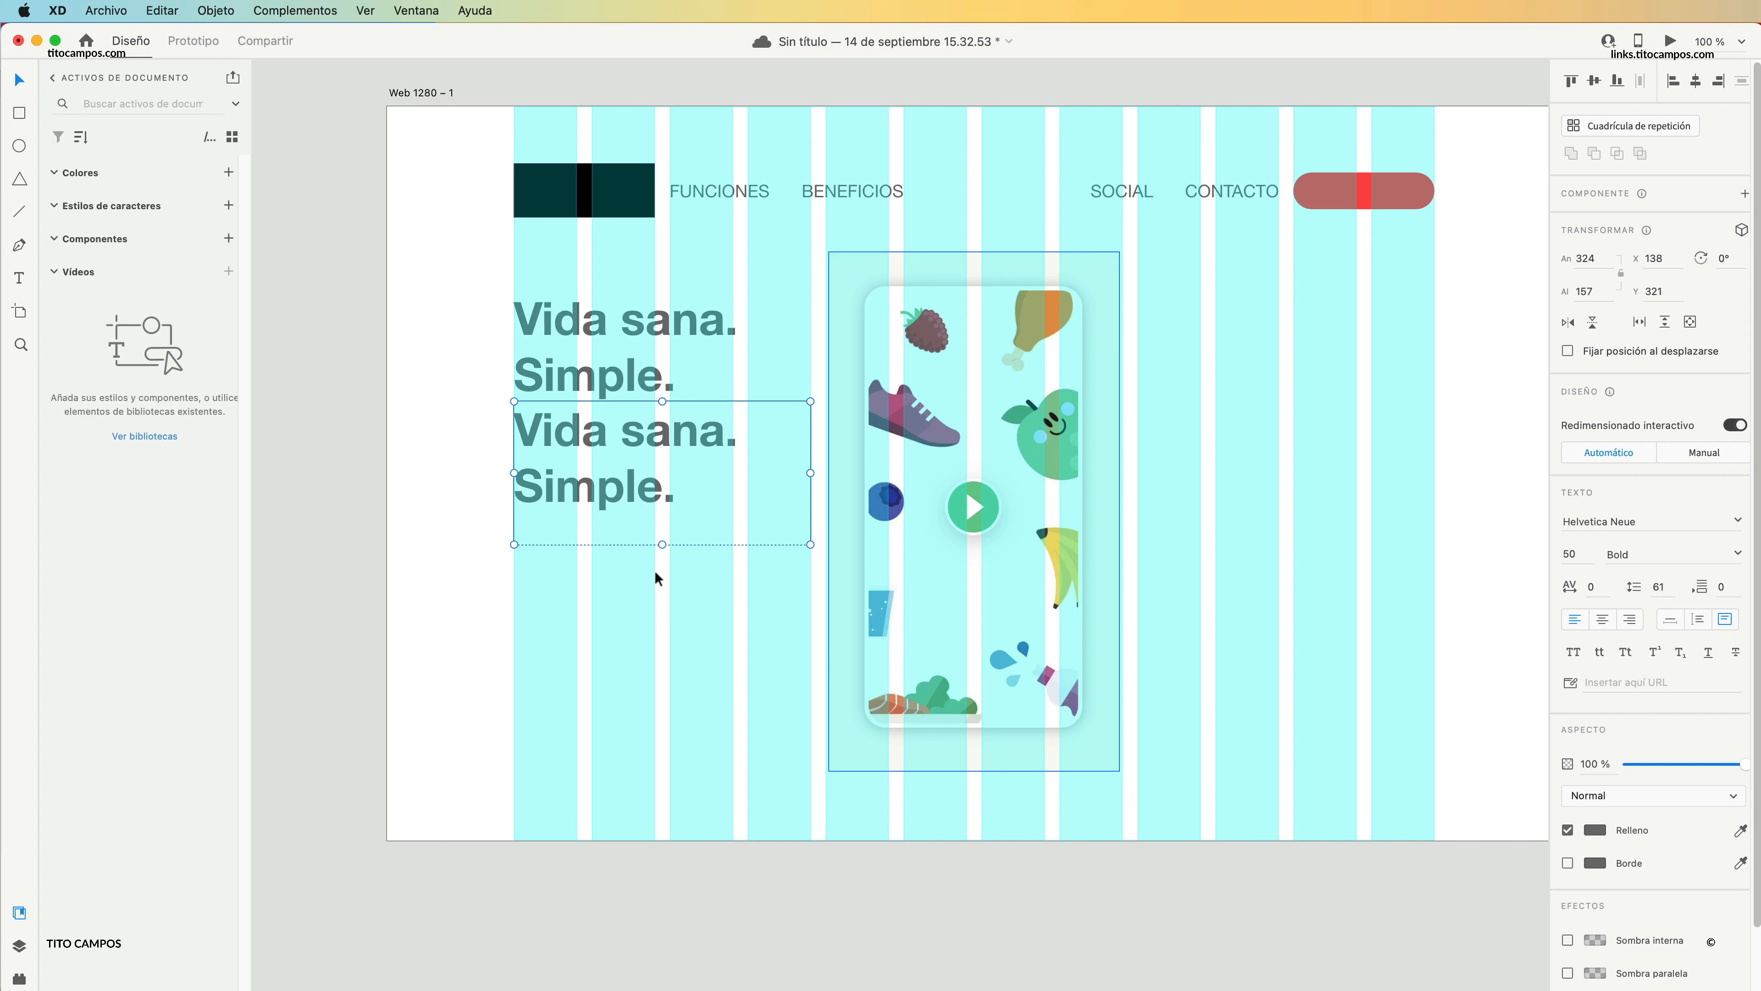
triple_click(654, 498)
key(super+v)
key(super+a)
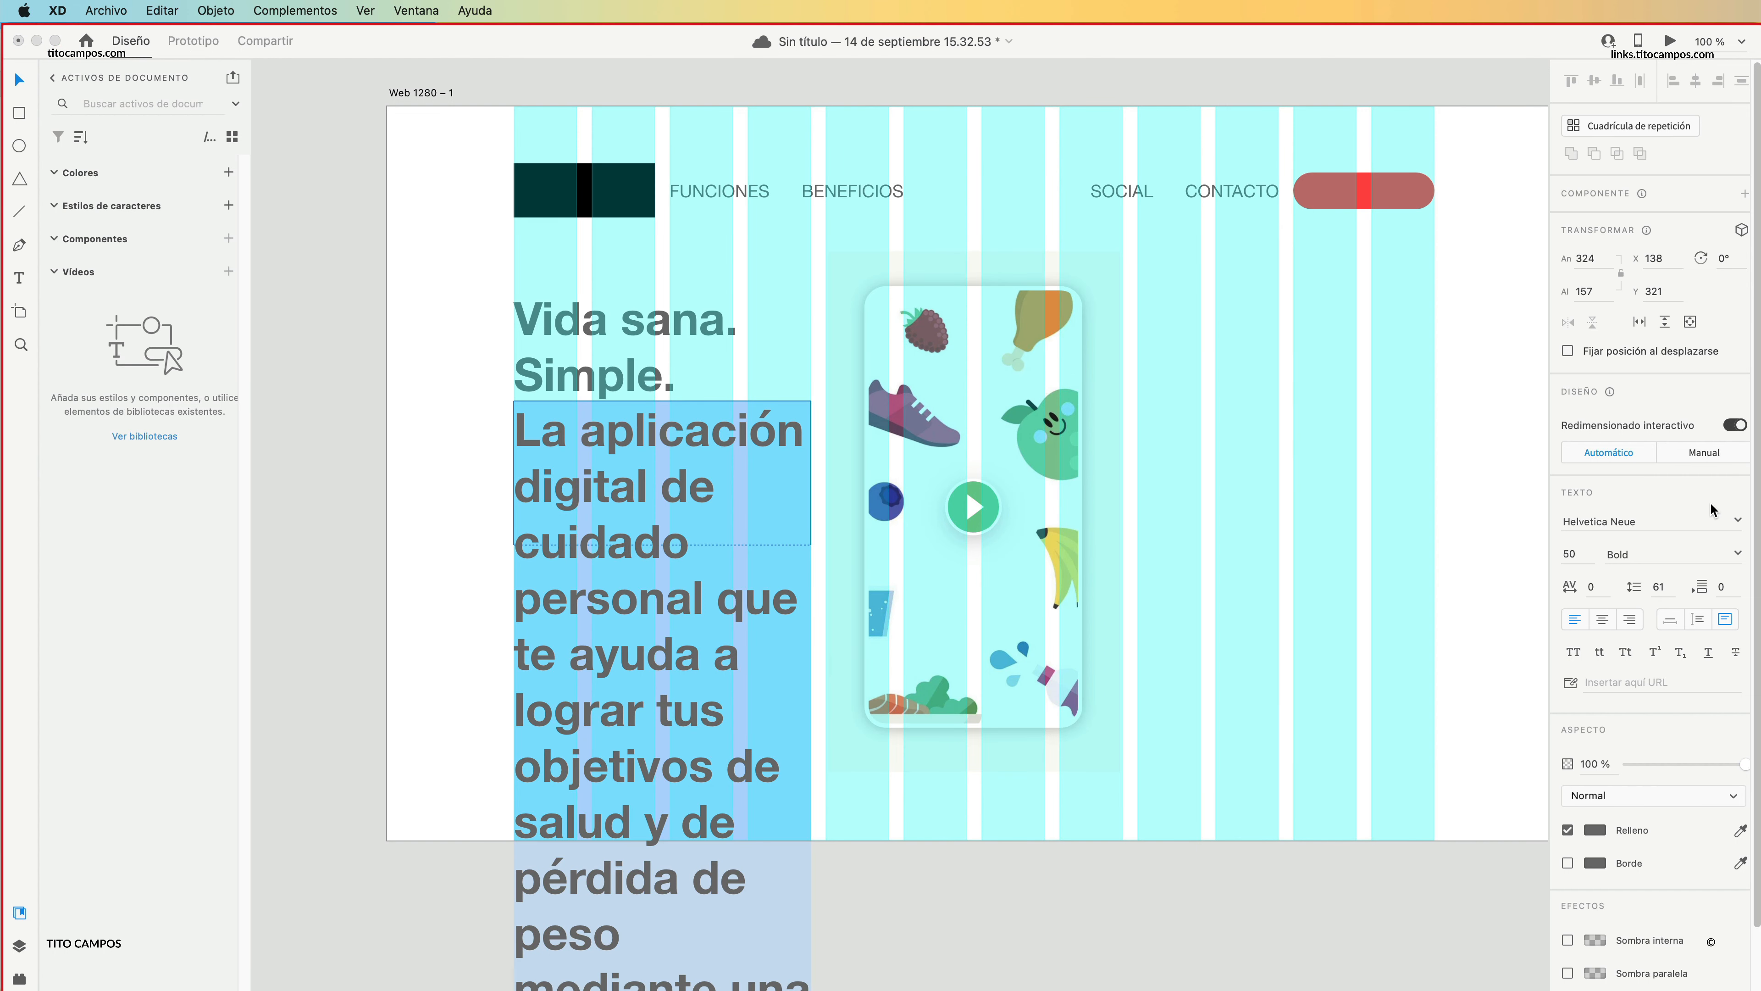
Set the pasted paragraph's font size to 20 and its font style to Regular.
click(1573, 554)
text(20)
key(Return)
click(1734, 555)
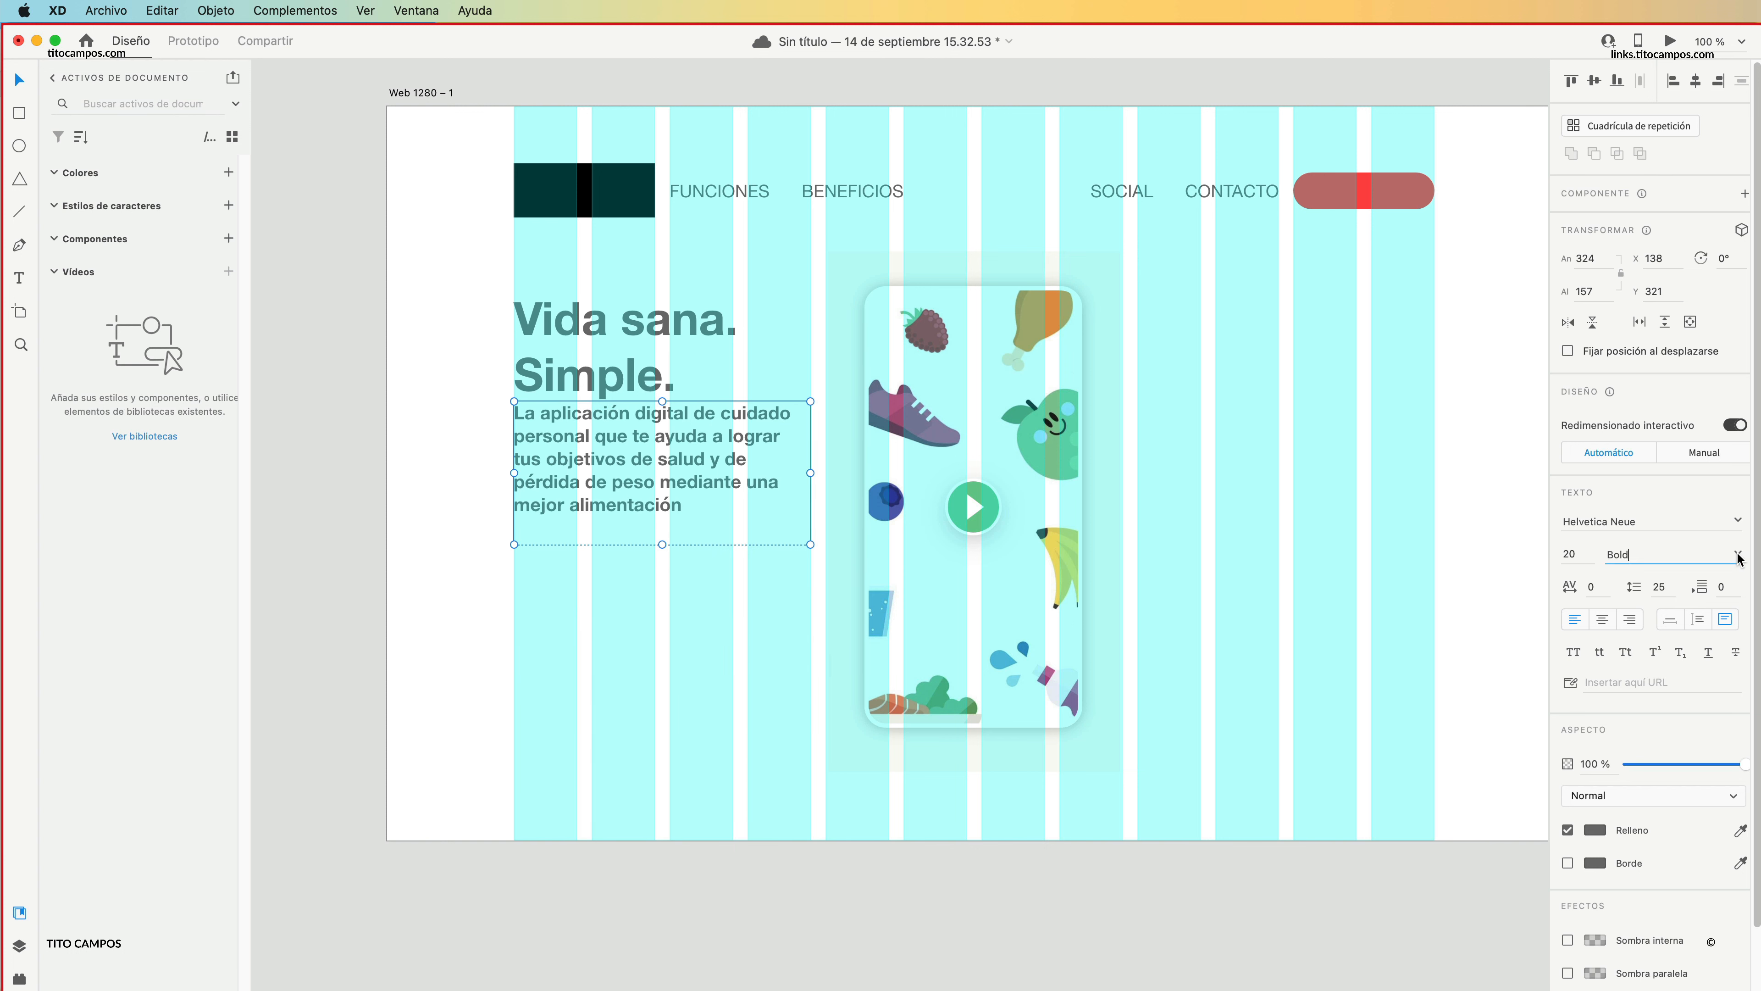
click(1649, 582)
click(574, 571)
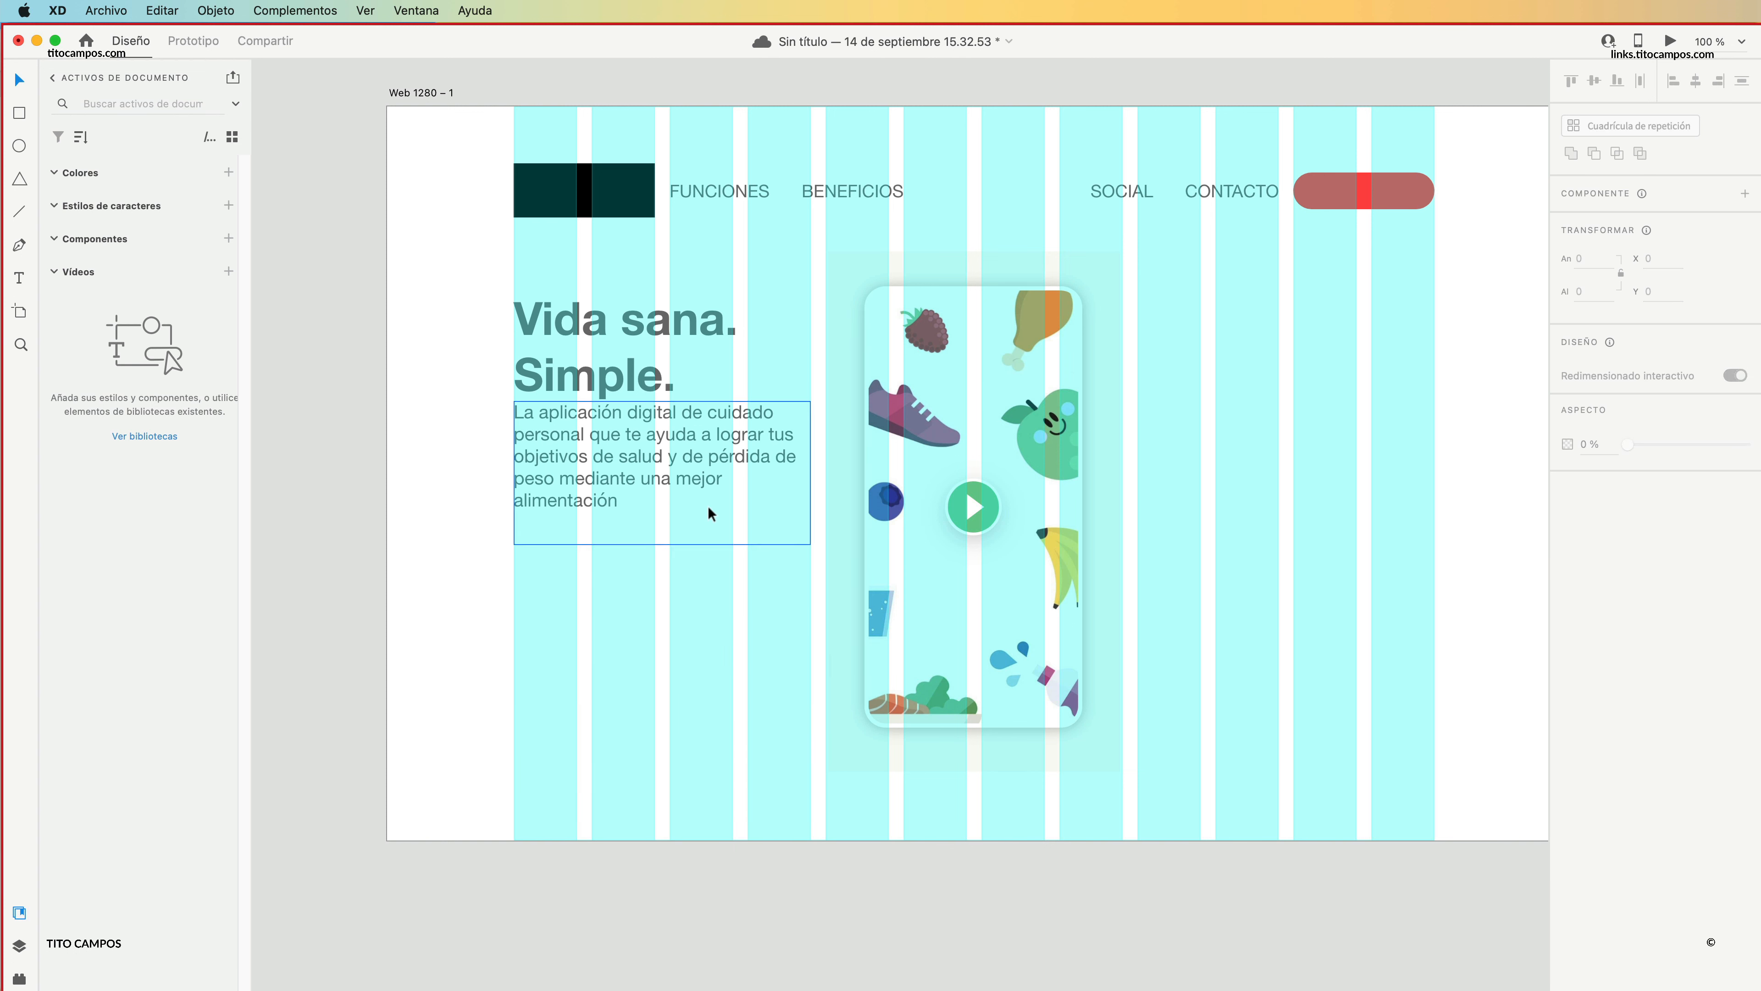
Move the paragraph down to about Y 345 and shorten its text box to about 132 high.
drag(681, 471, 681, 470)
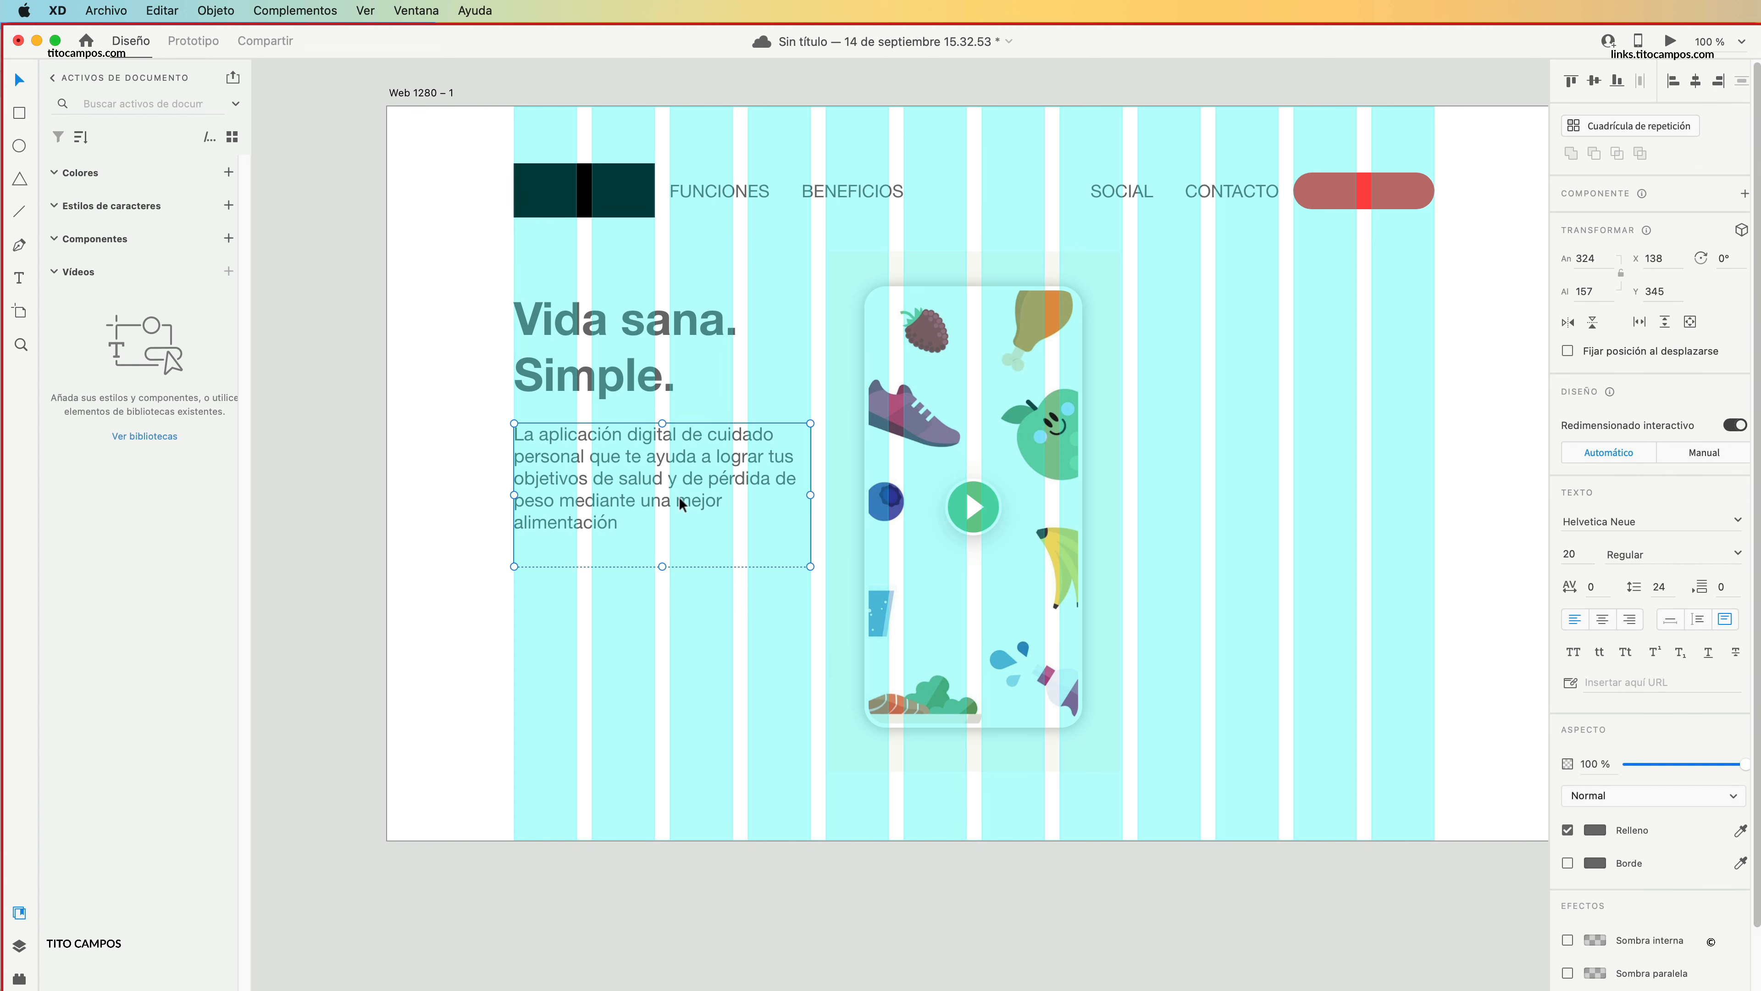
double_click(662, 562)
click(668, 575)
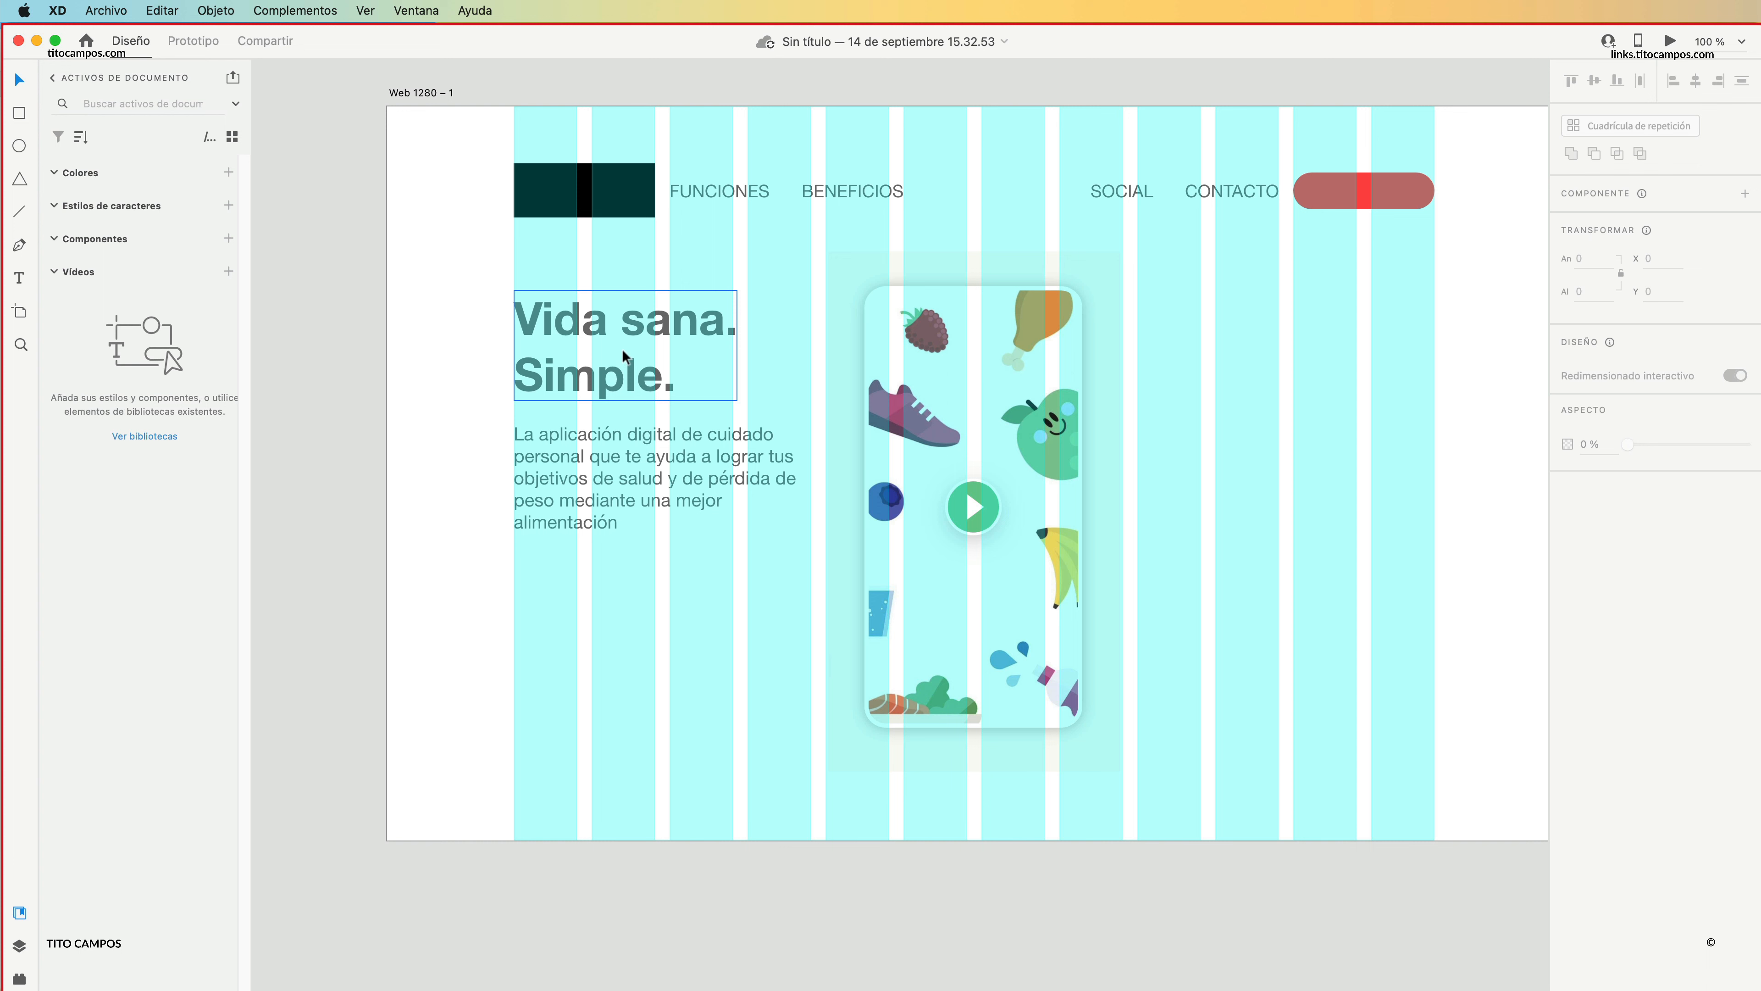
Move the "Vida sana. Simple." heading up to about Y 188, between the header and the paragraph.
drag(621, 350, 626, 312)
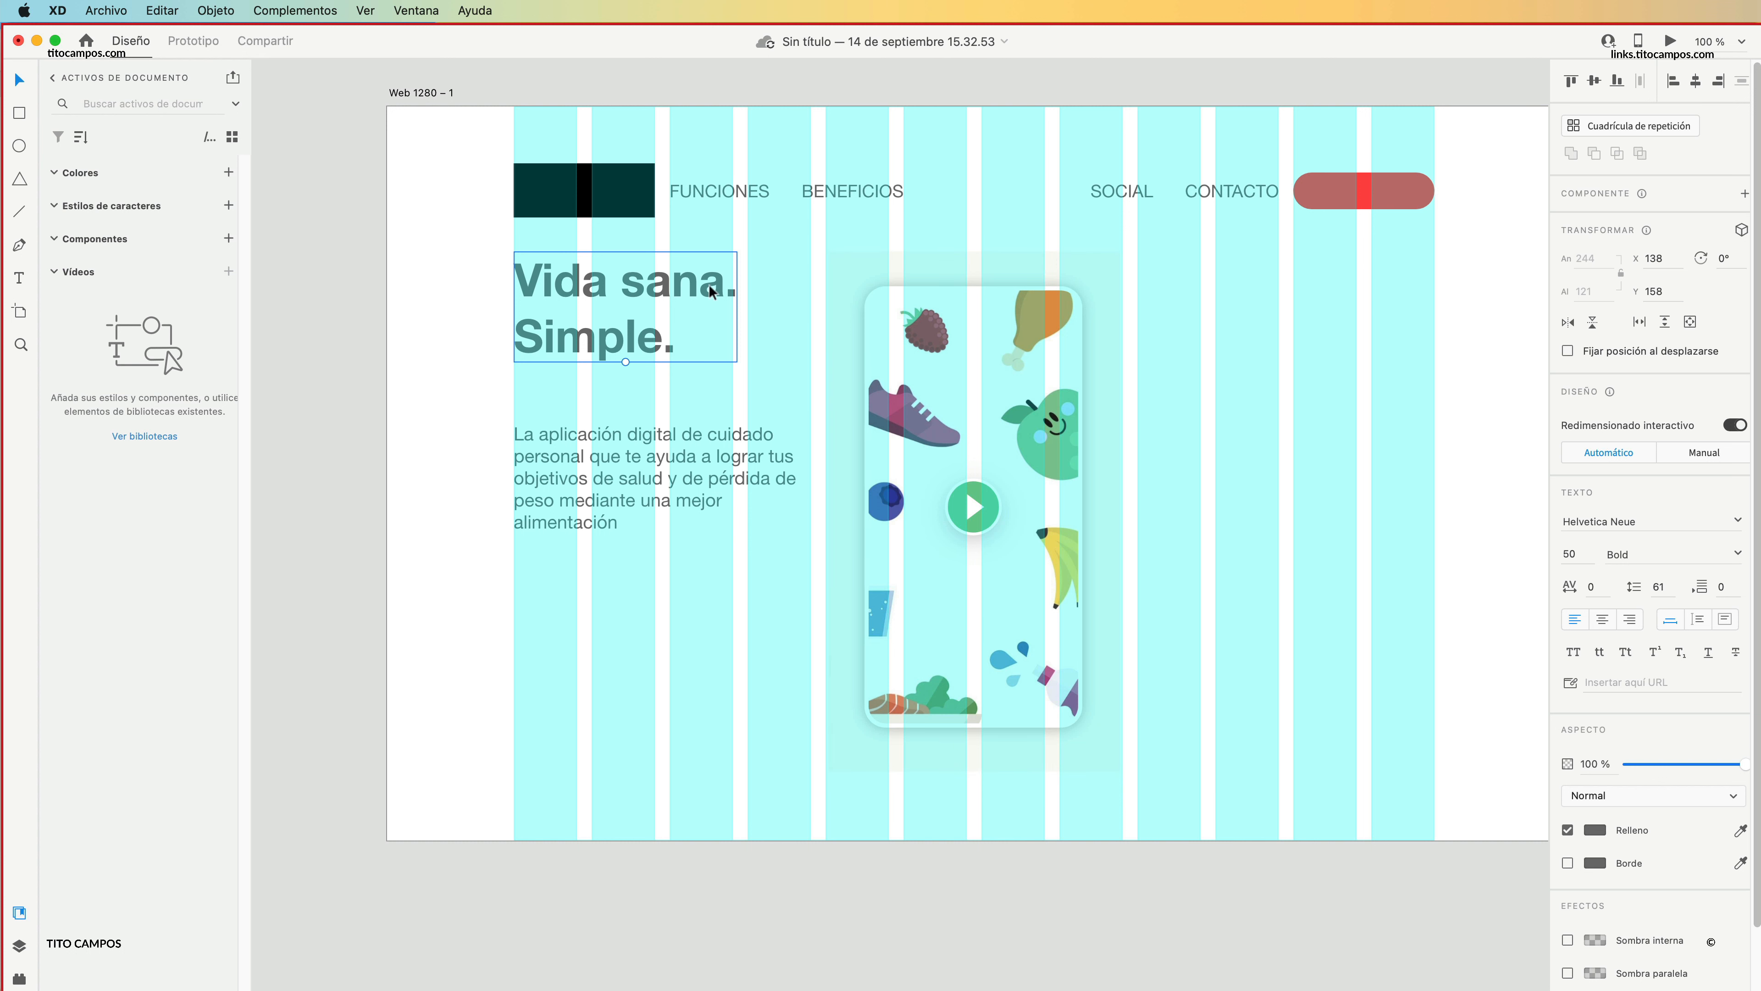
drag(659, 298, 659, 321)
drag(626, 471, 626, 698)
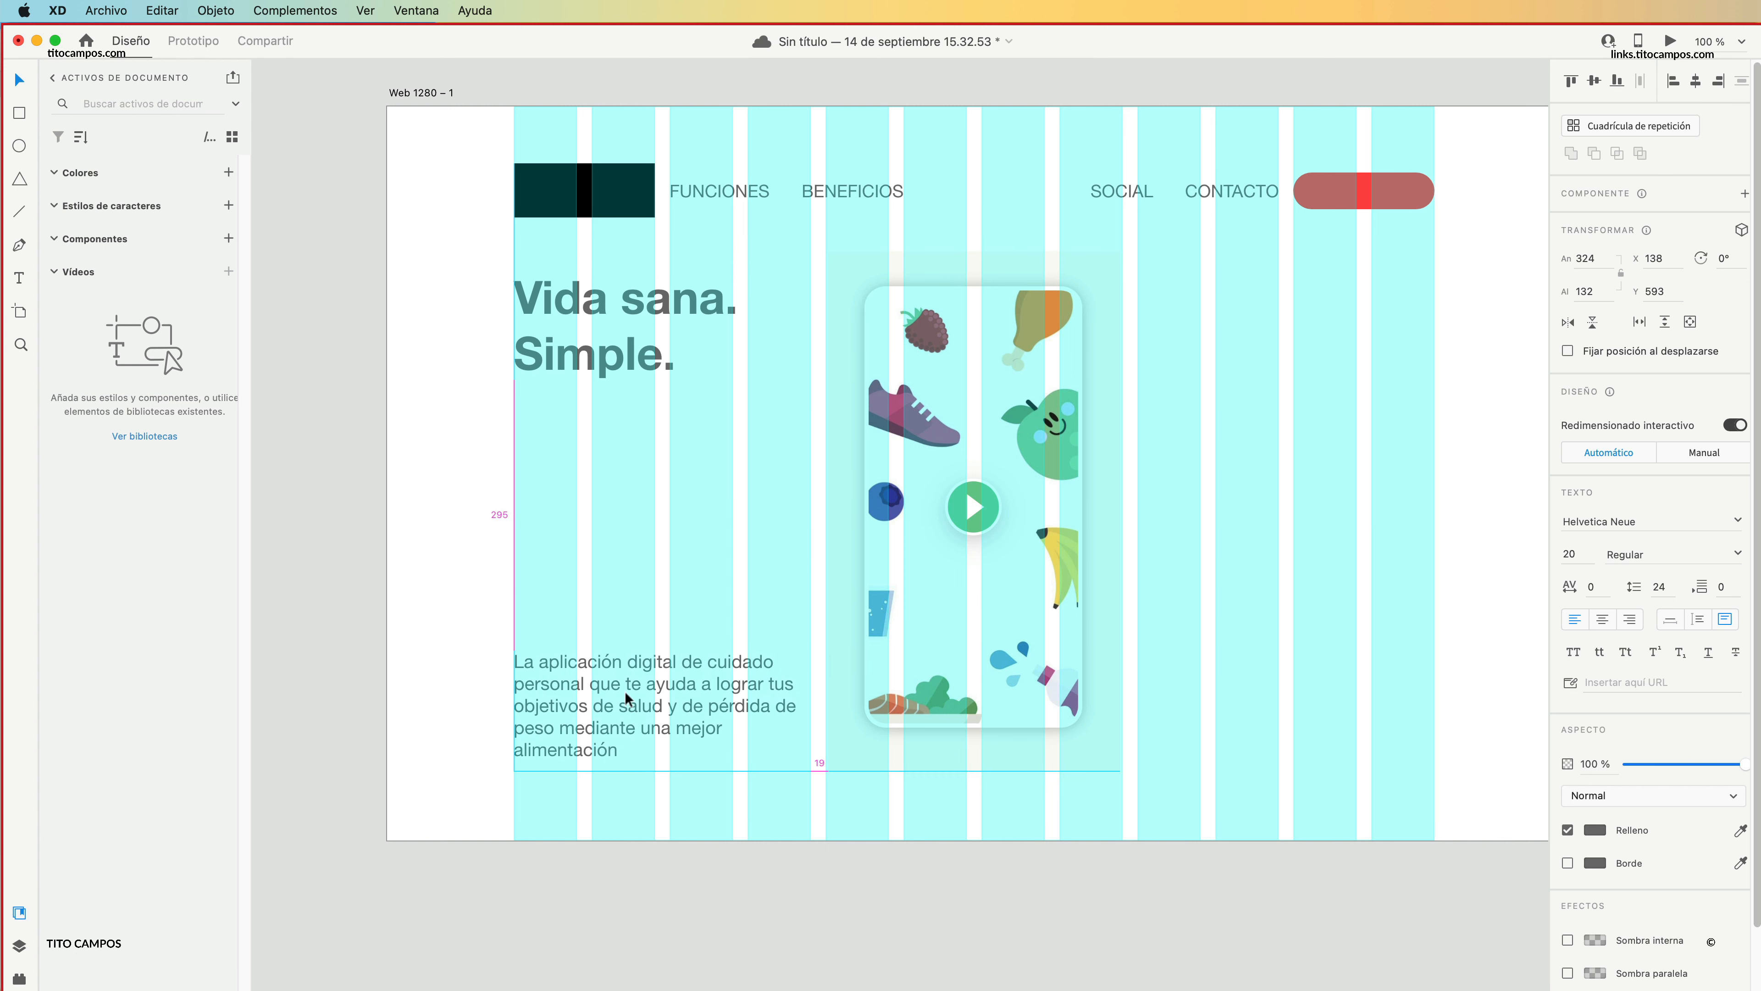
key(cmd+z)
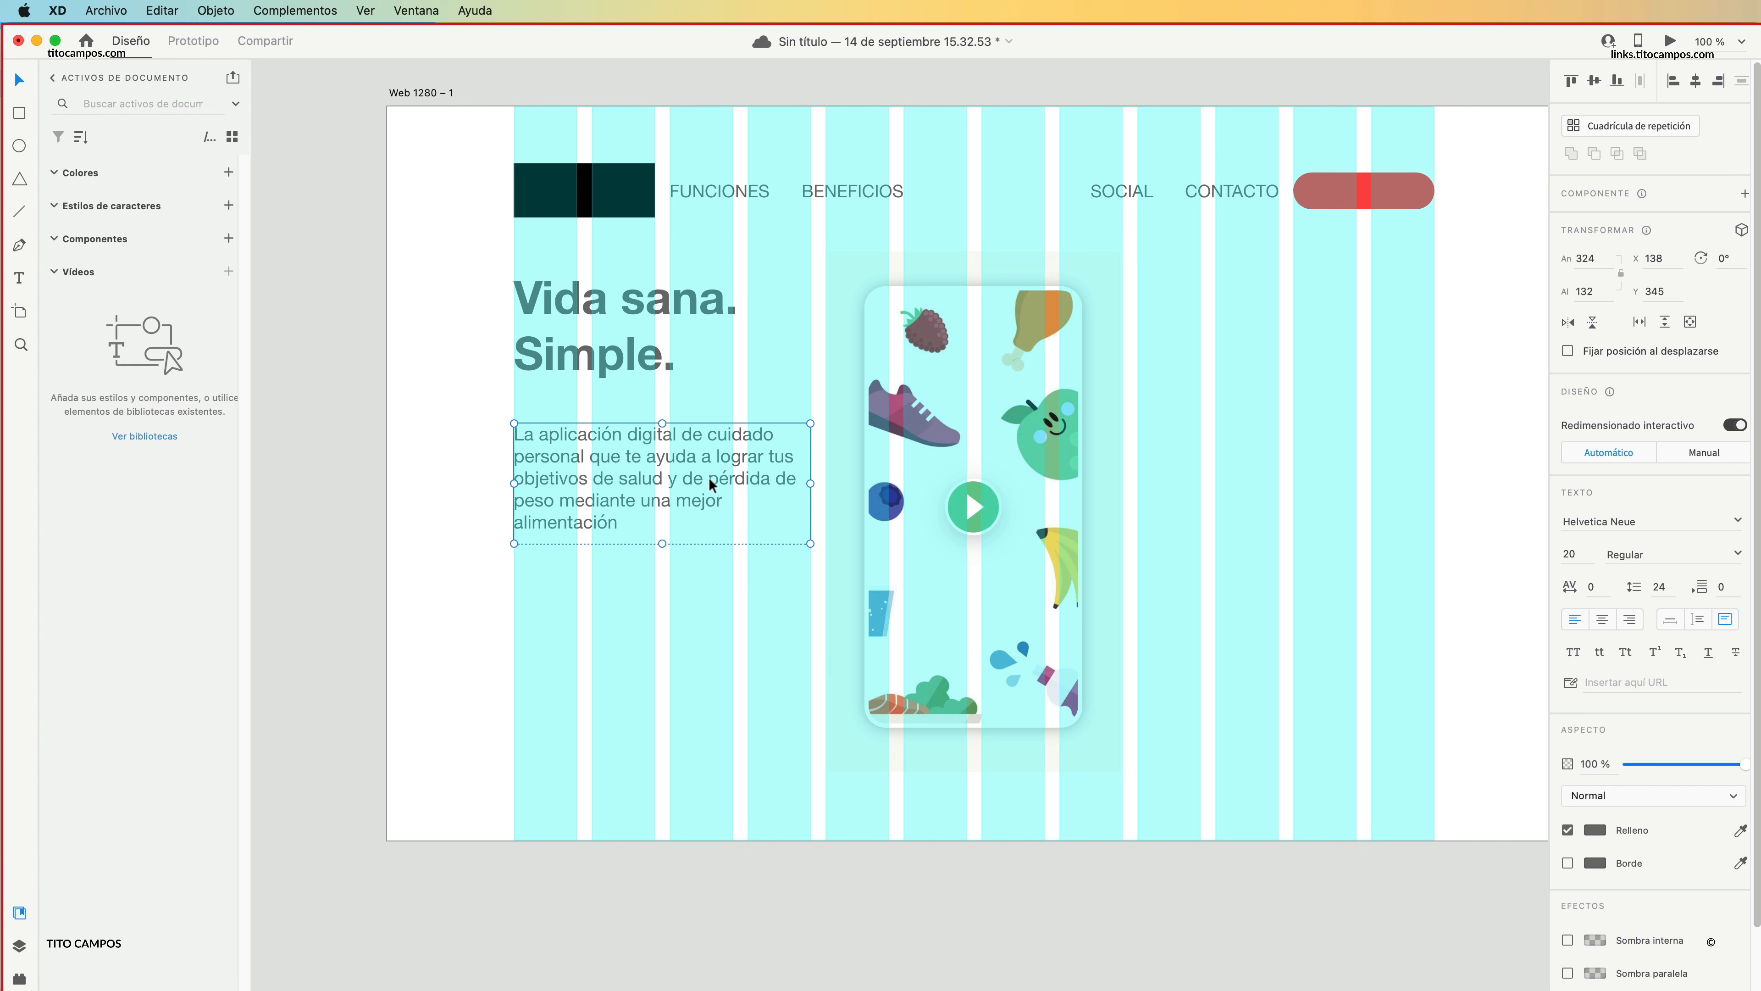
key(cmd+r)
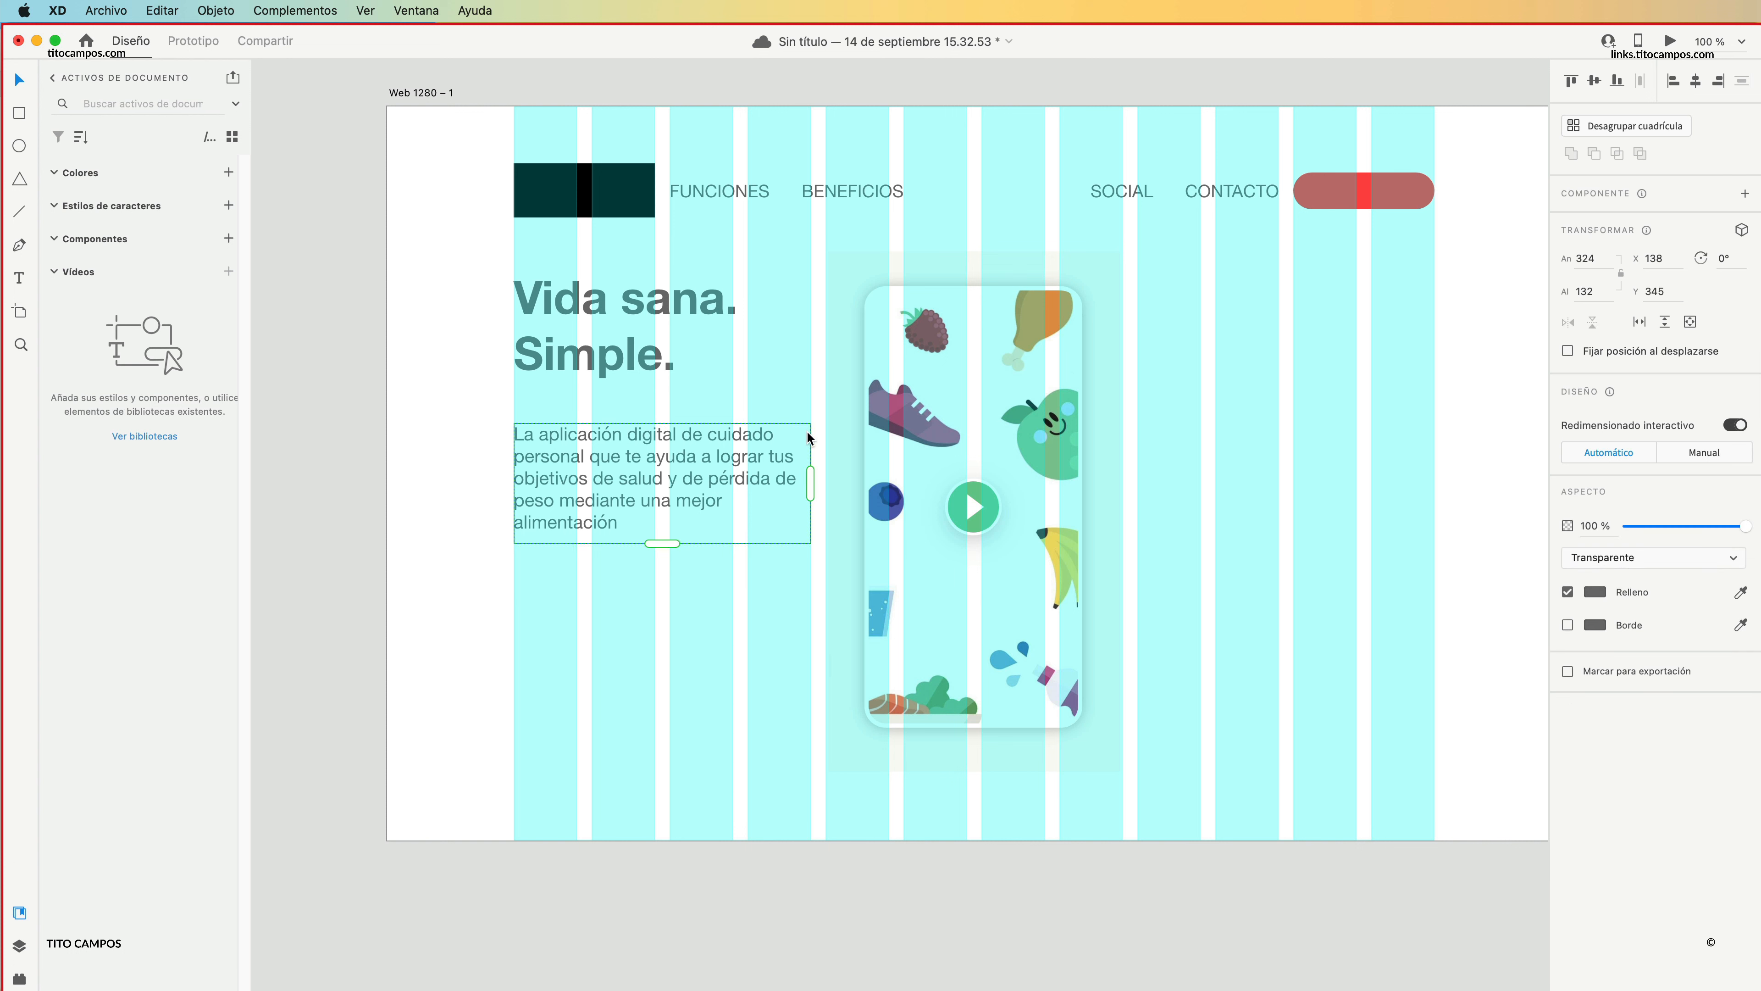
click(774, 545)
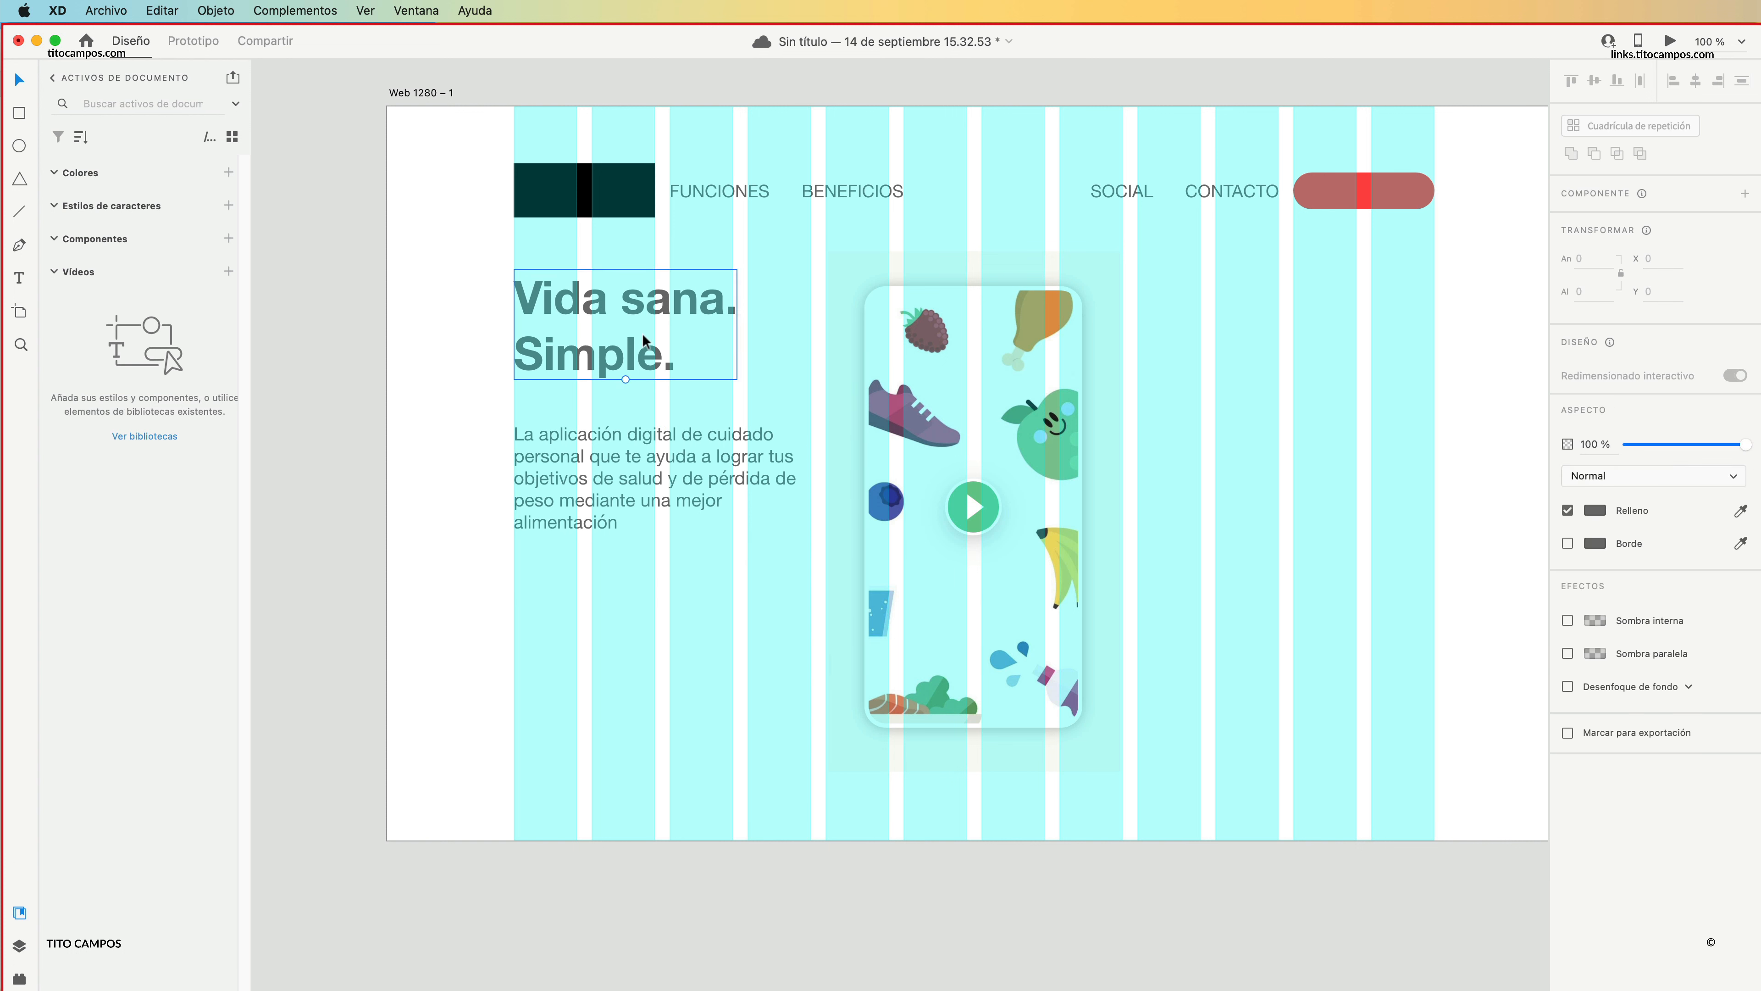
drag(644, 340, 644, 350)
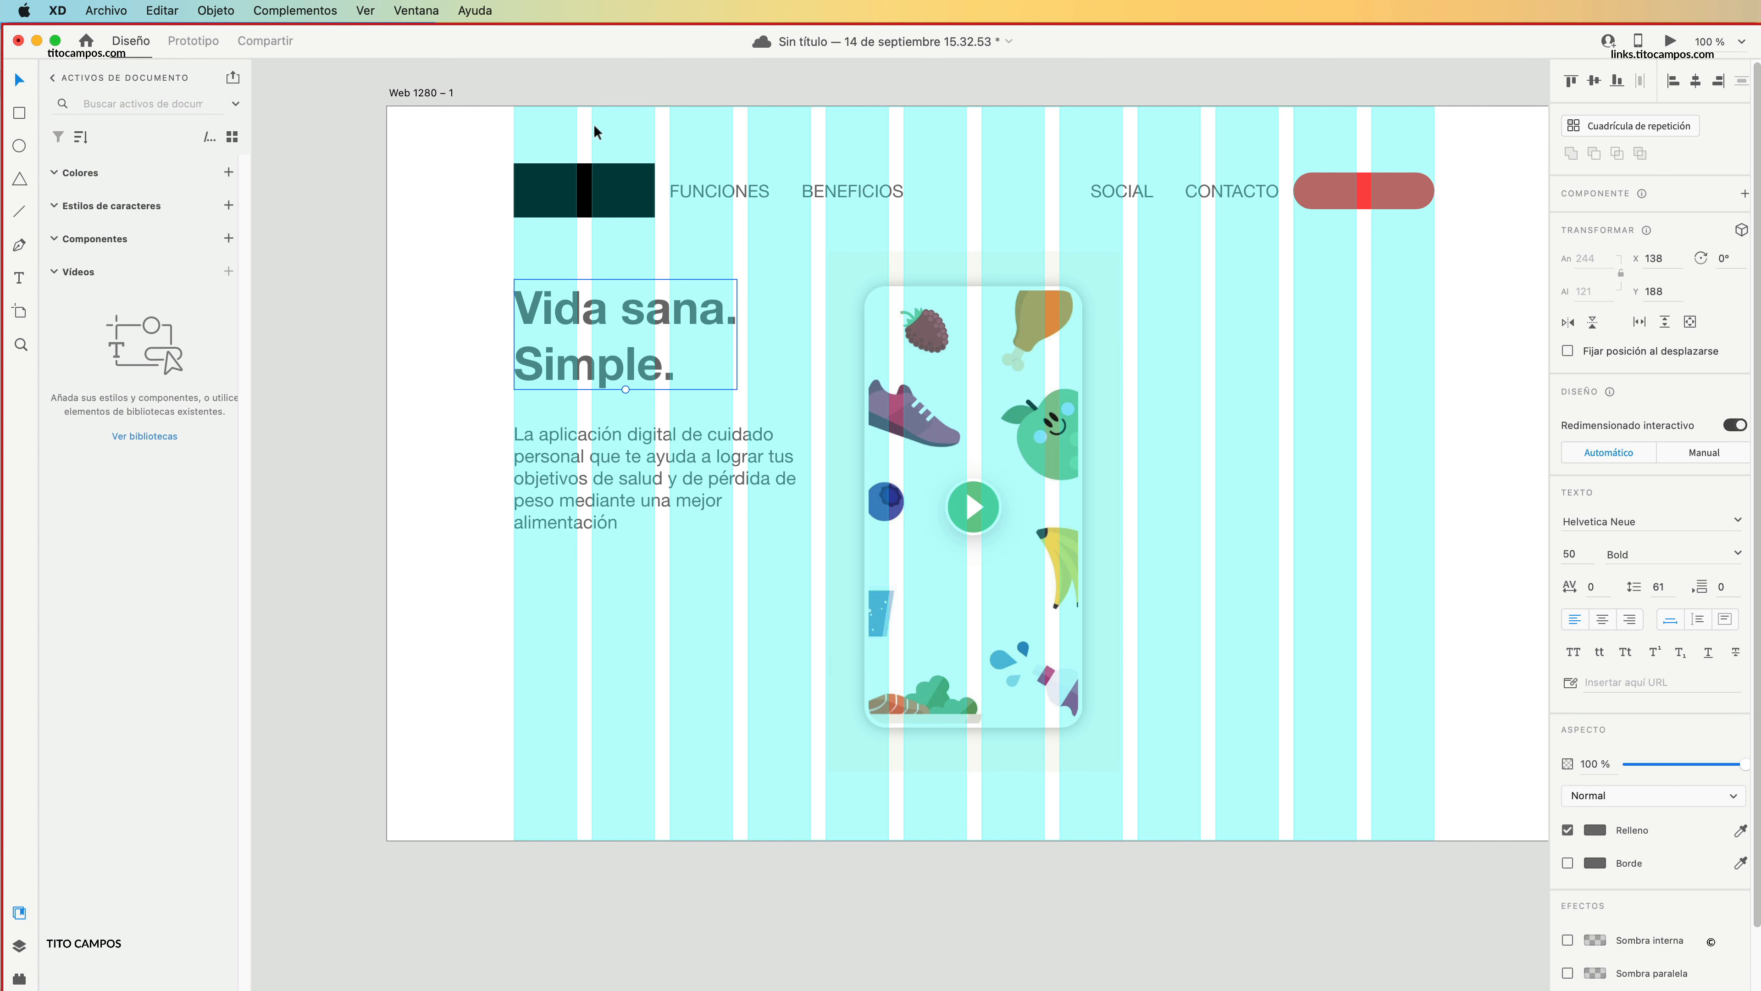
Move the logo block, menu texts and red button together up to Y 50.
drag(548, 146, 1415, 209)
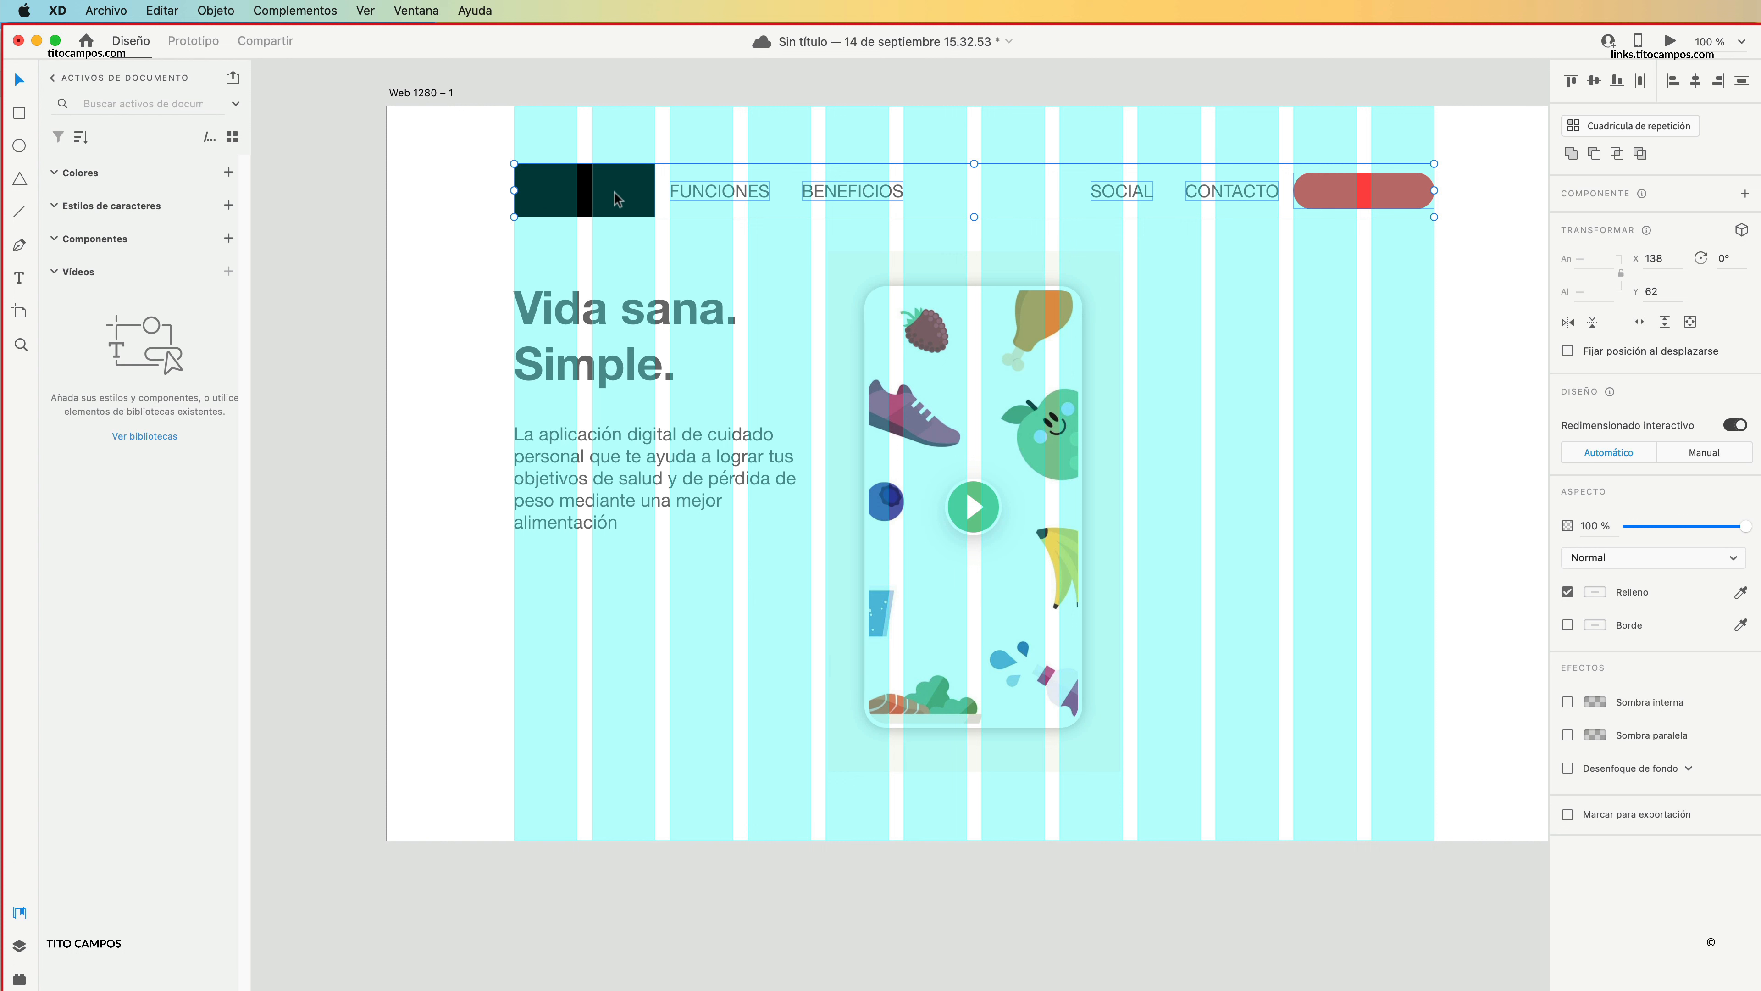
click(624, 132)
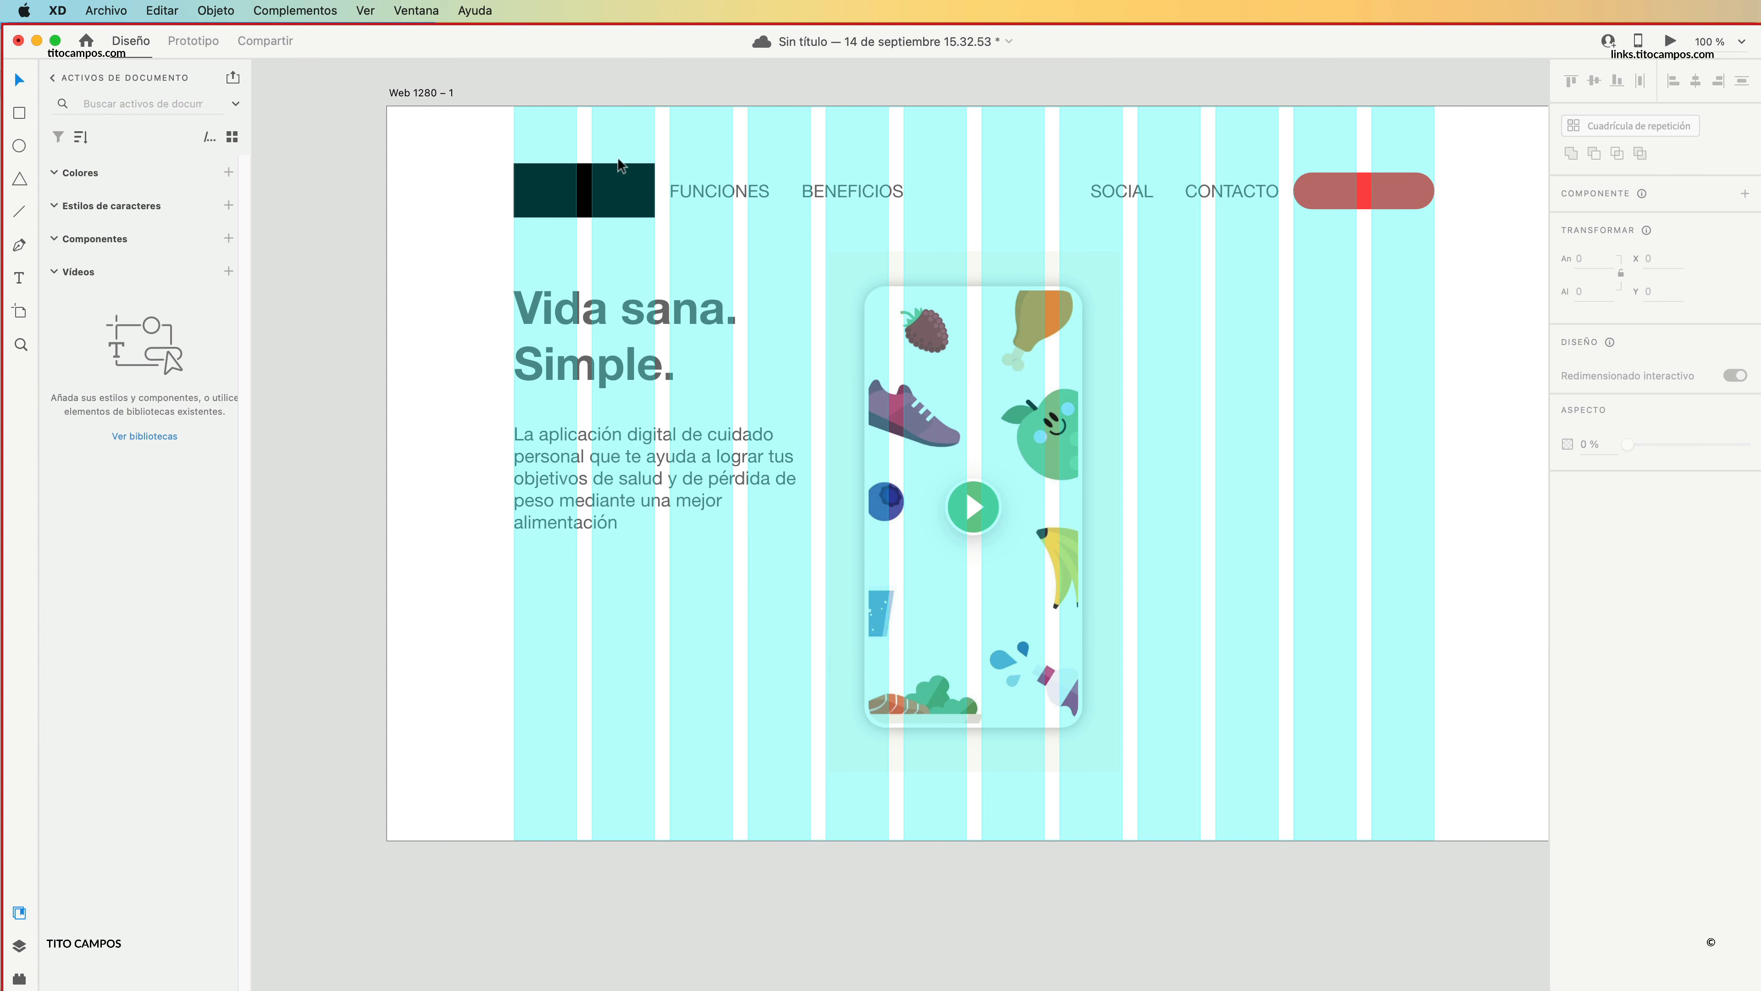
drag(595, 145, 1421, 216)
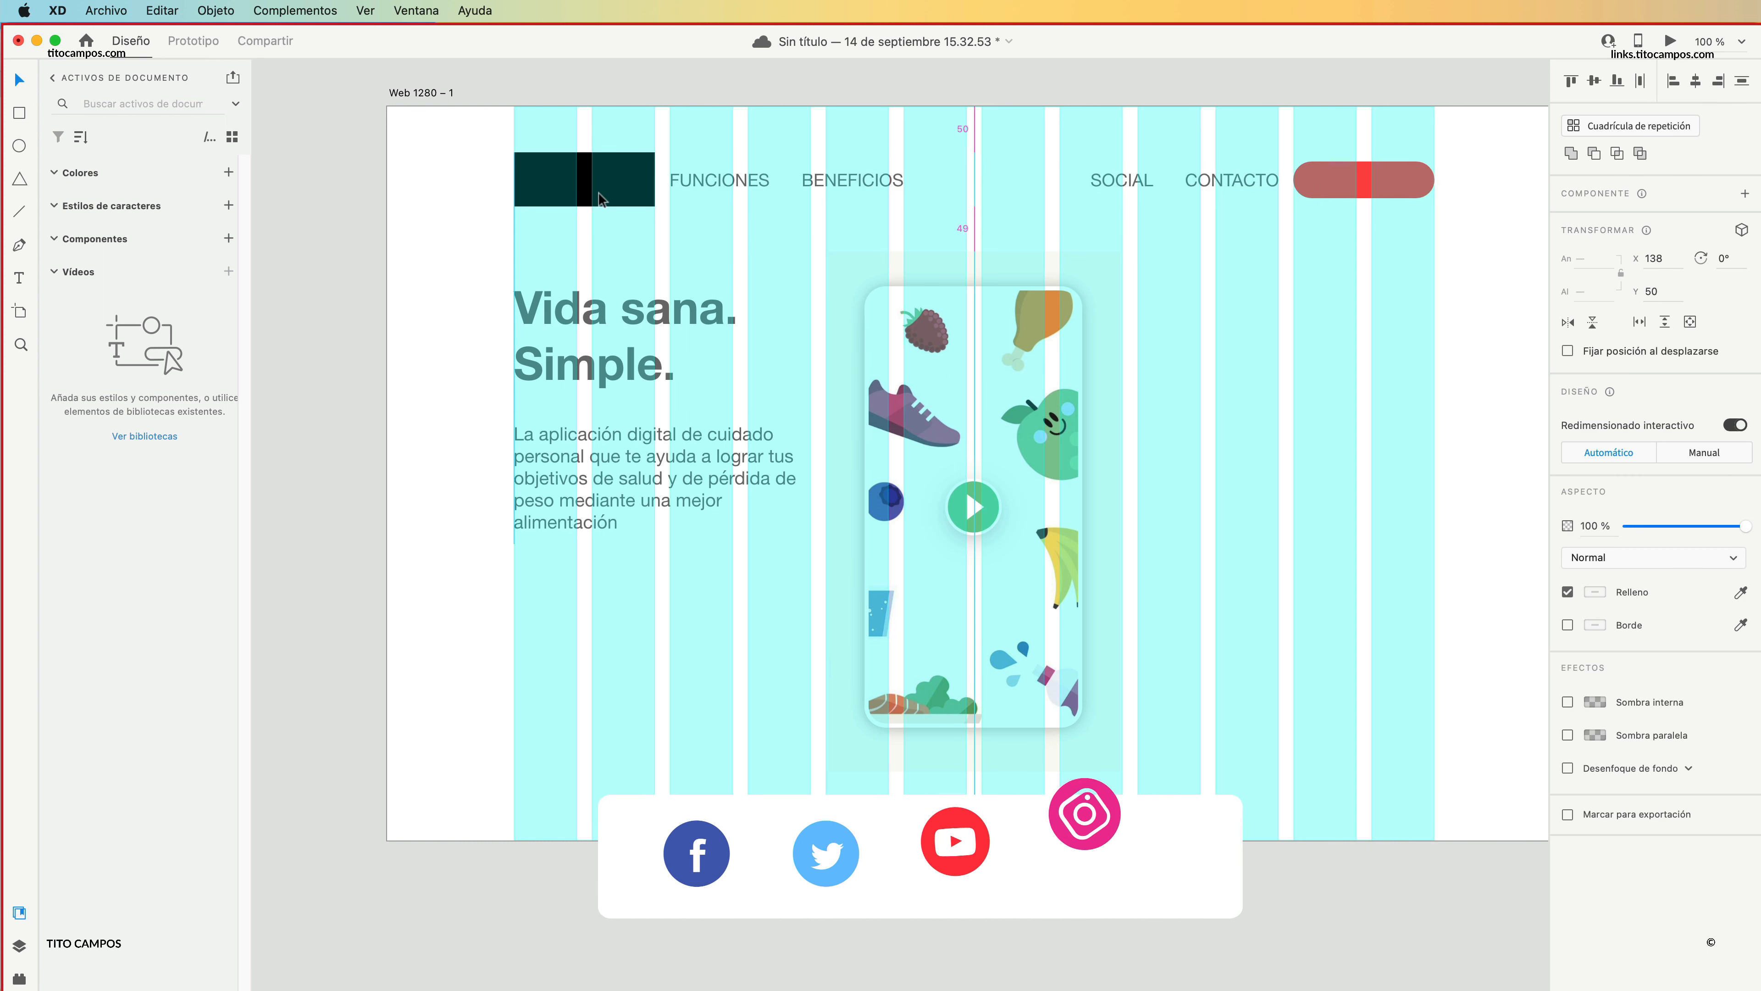
drag(598, 206, 608, 195)
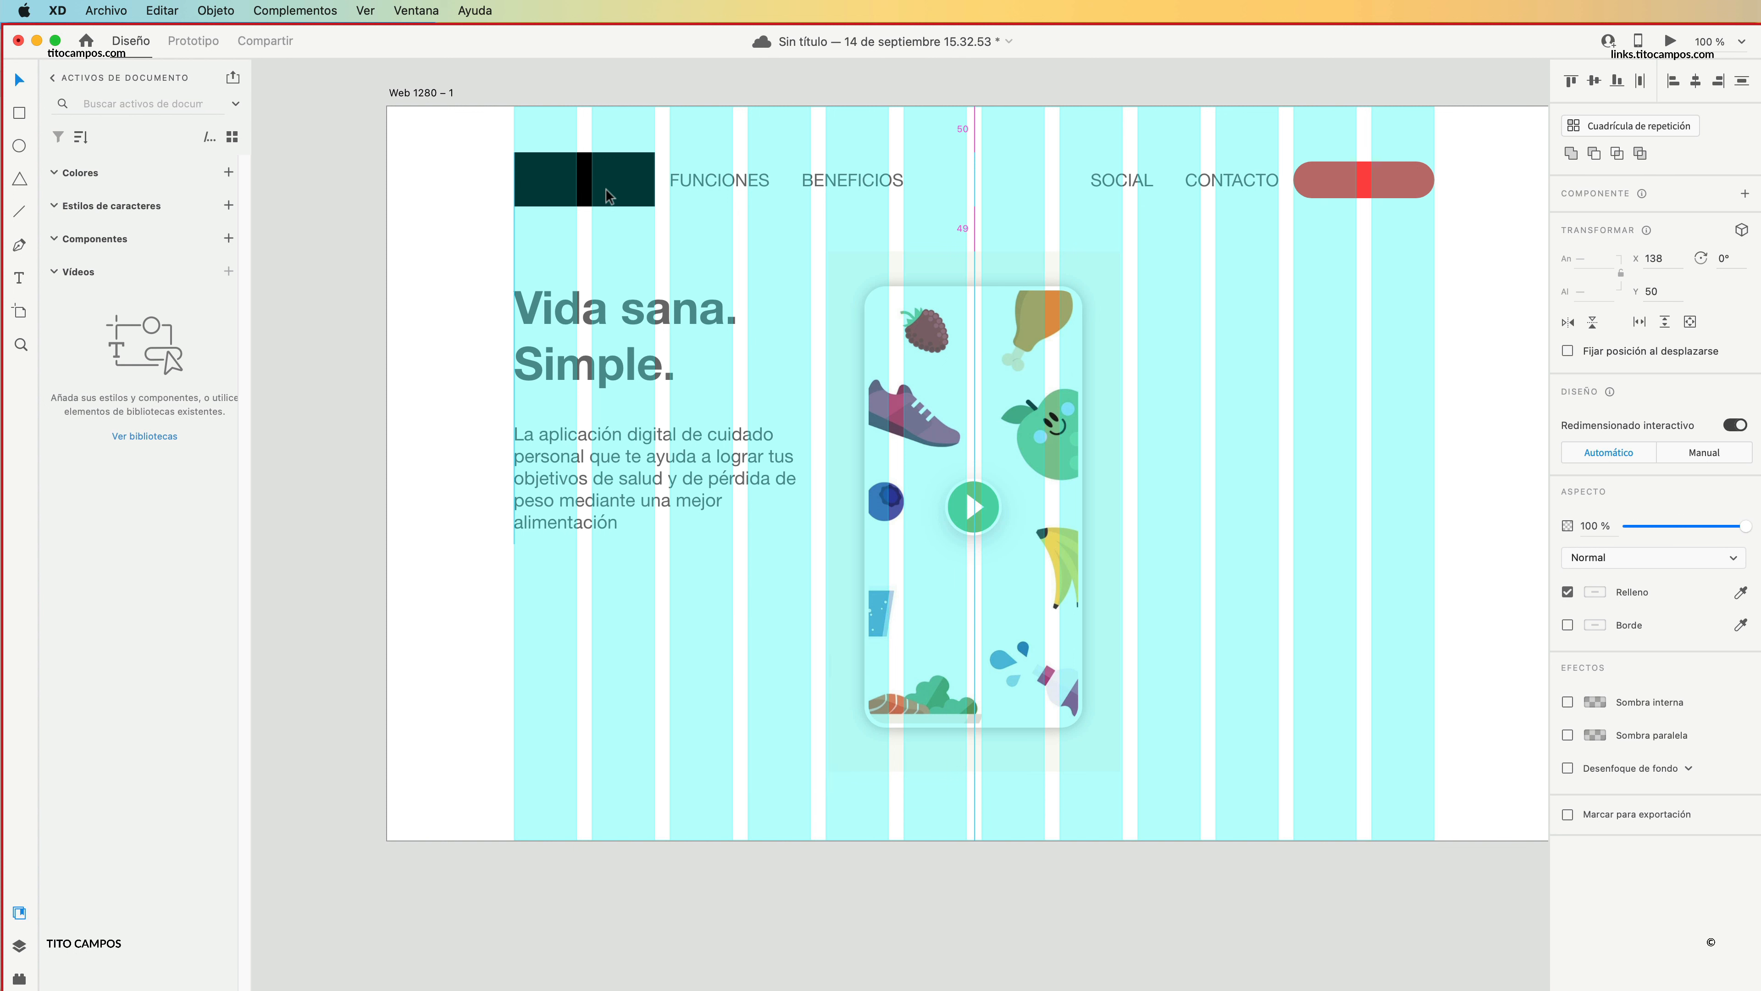
drag(607, 195, 603, 189)
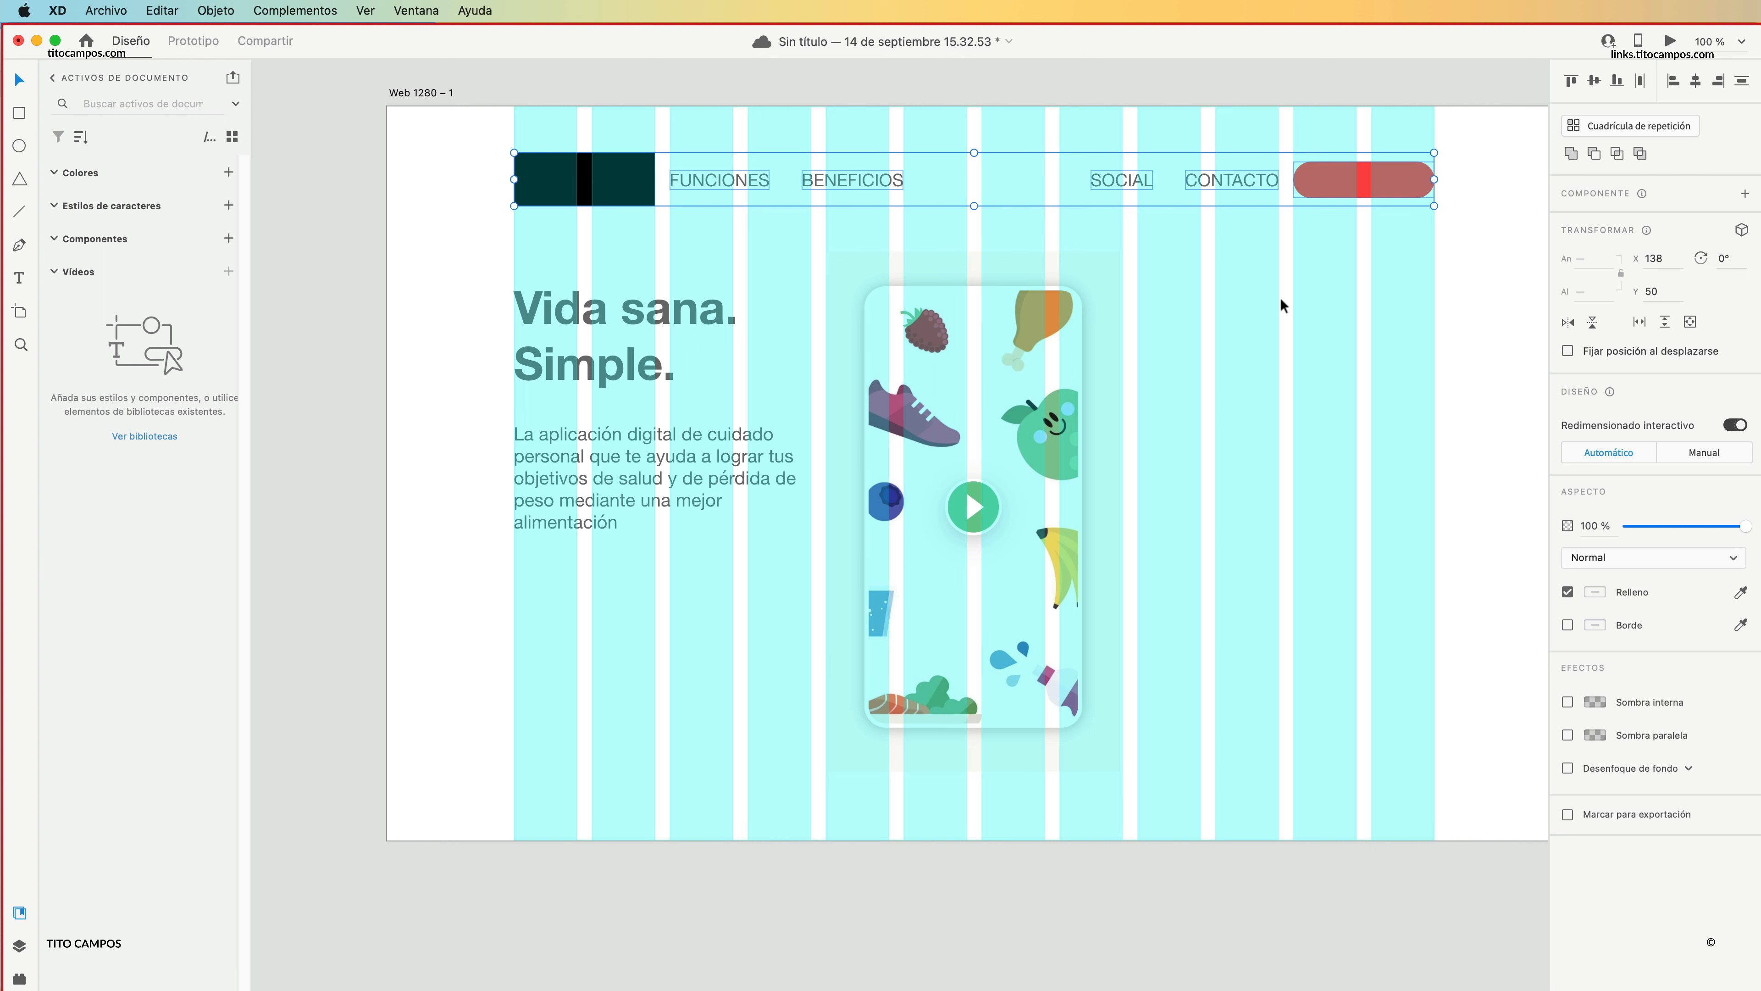
click(1313, 322)
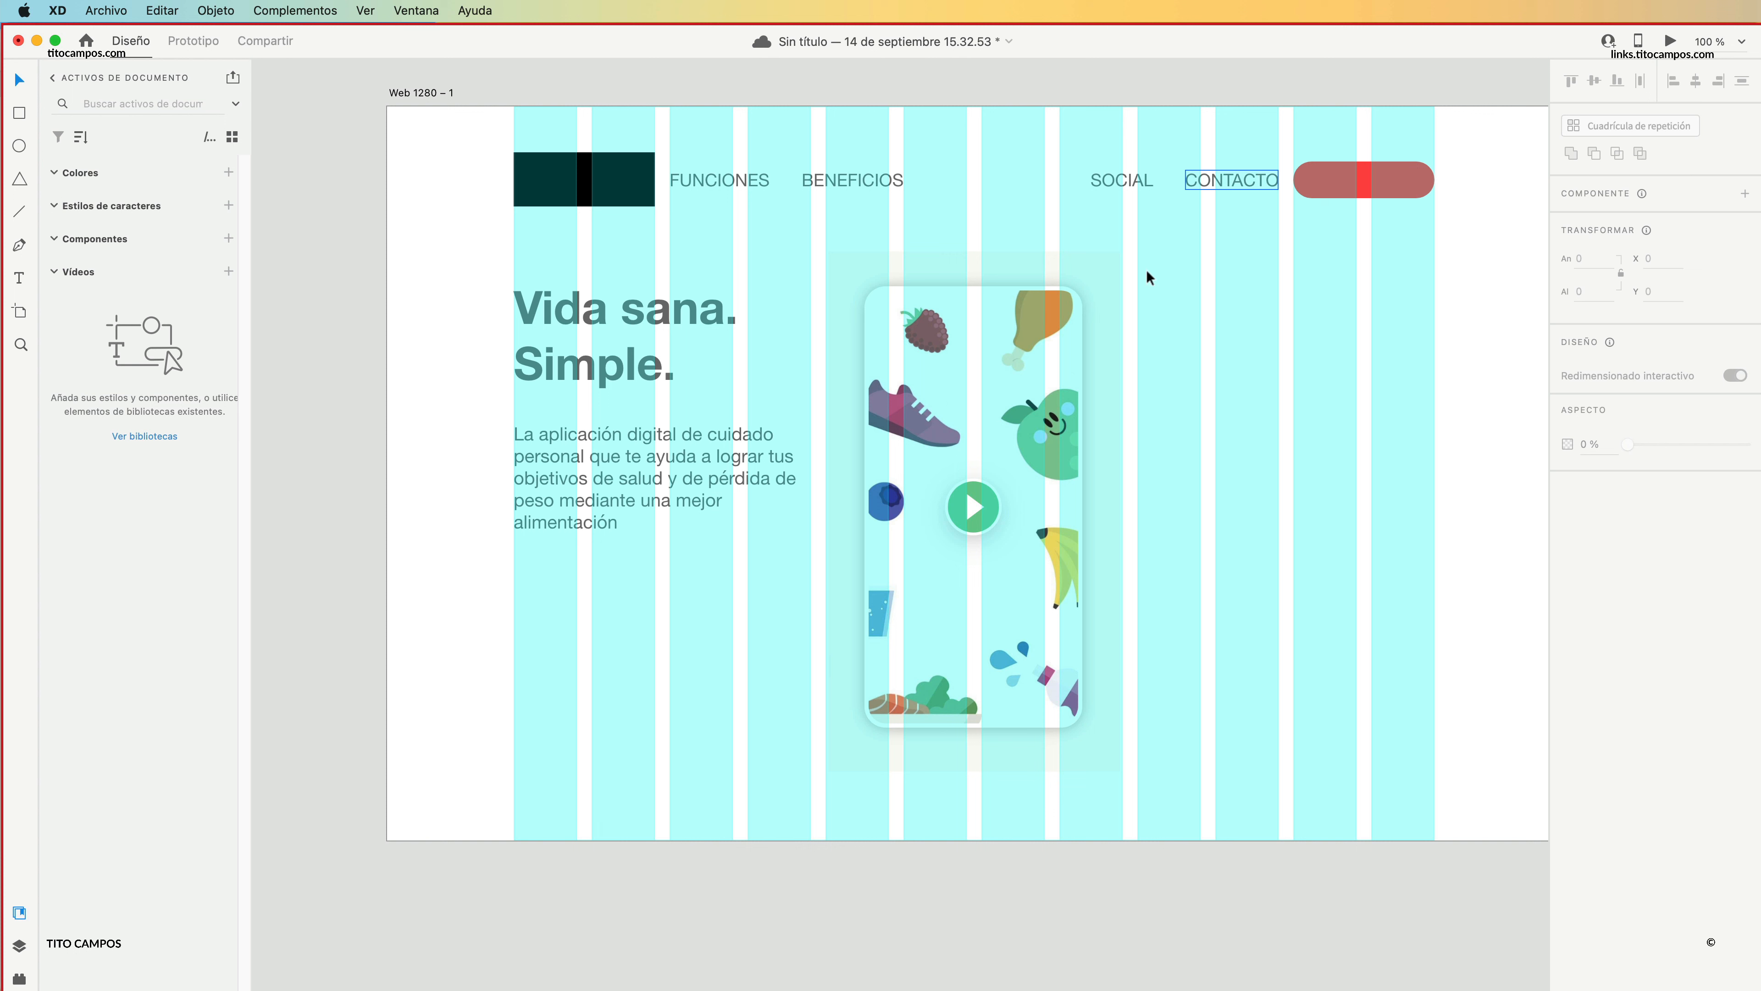
Raise the food illustration to Y 150 and align the top of the "Vida sana. Simple." heading with it at Y 150.
drag(991, 280, 992, 271)
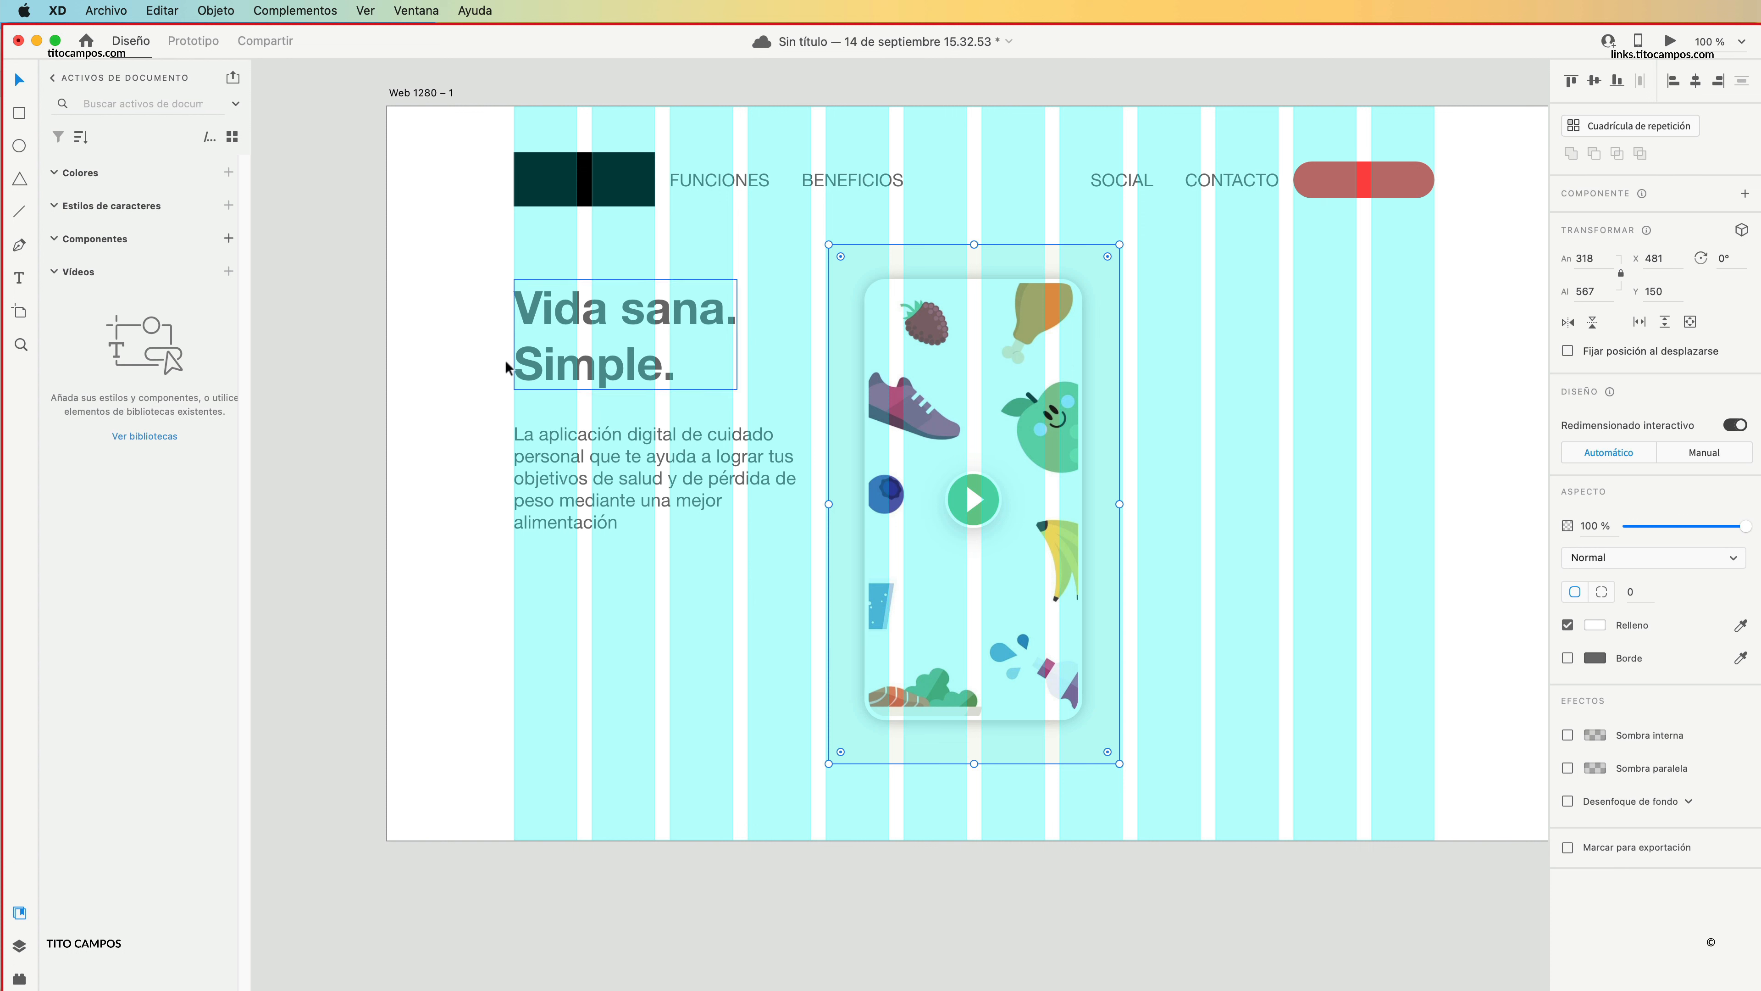
click(411, 383)
drag(585, 342, 594, 278)
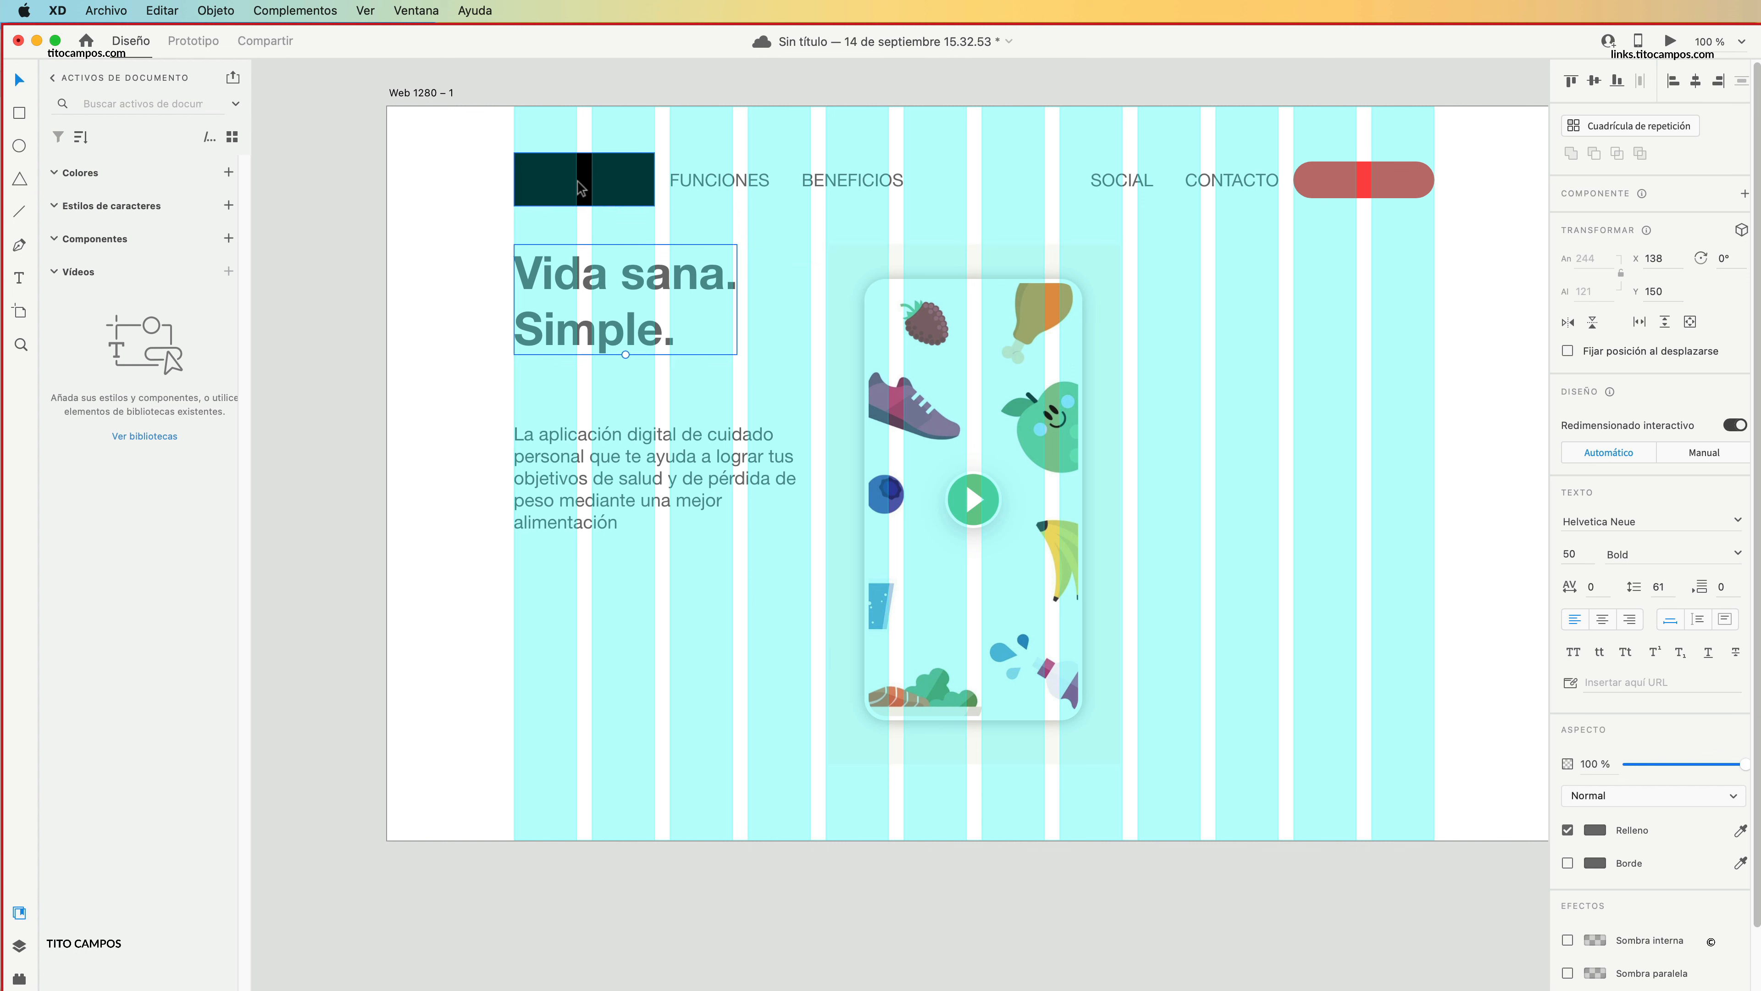
click(504, 284)
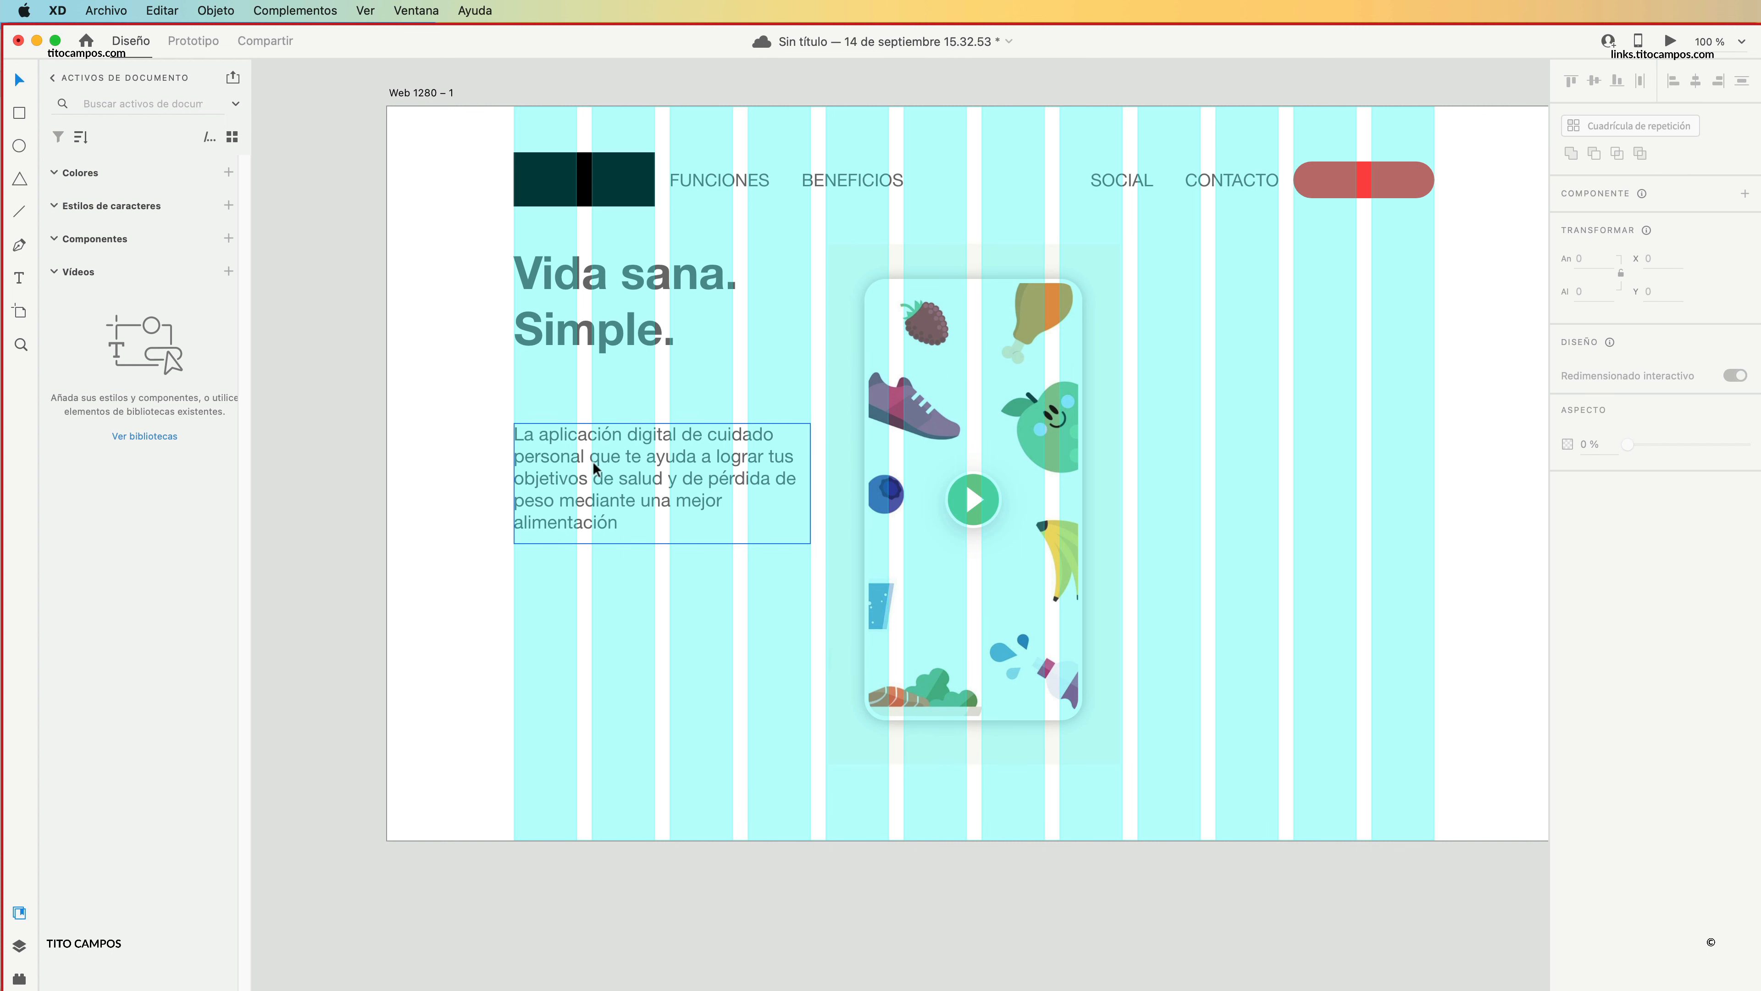
Move the paragraph up to about Y 292, leaving a small gap beneath the heading.
drag(598, 496, 600, 429)
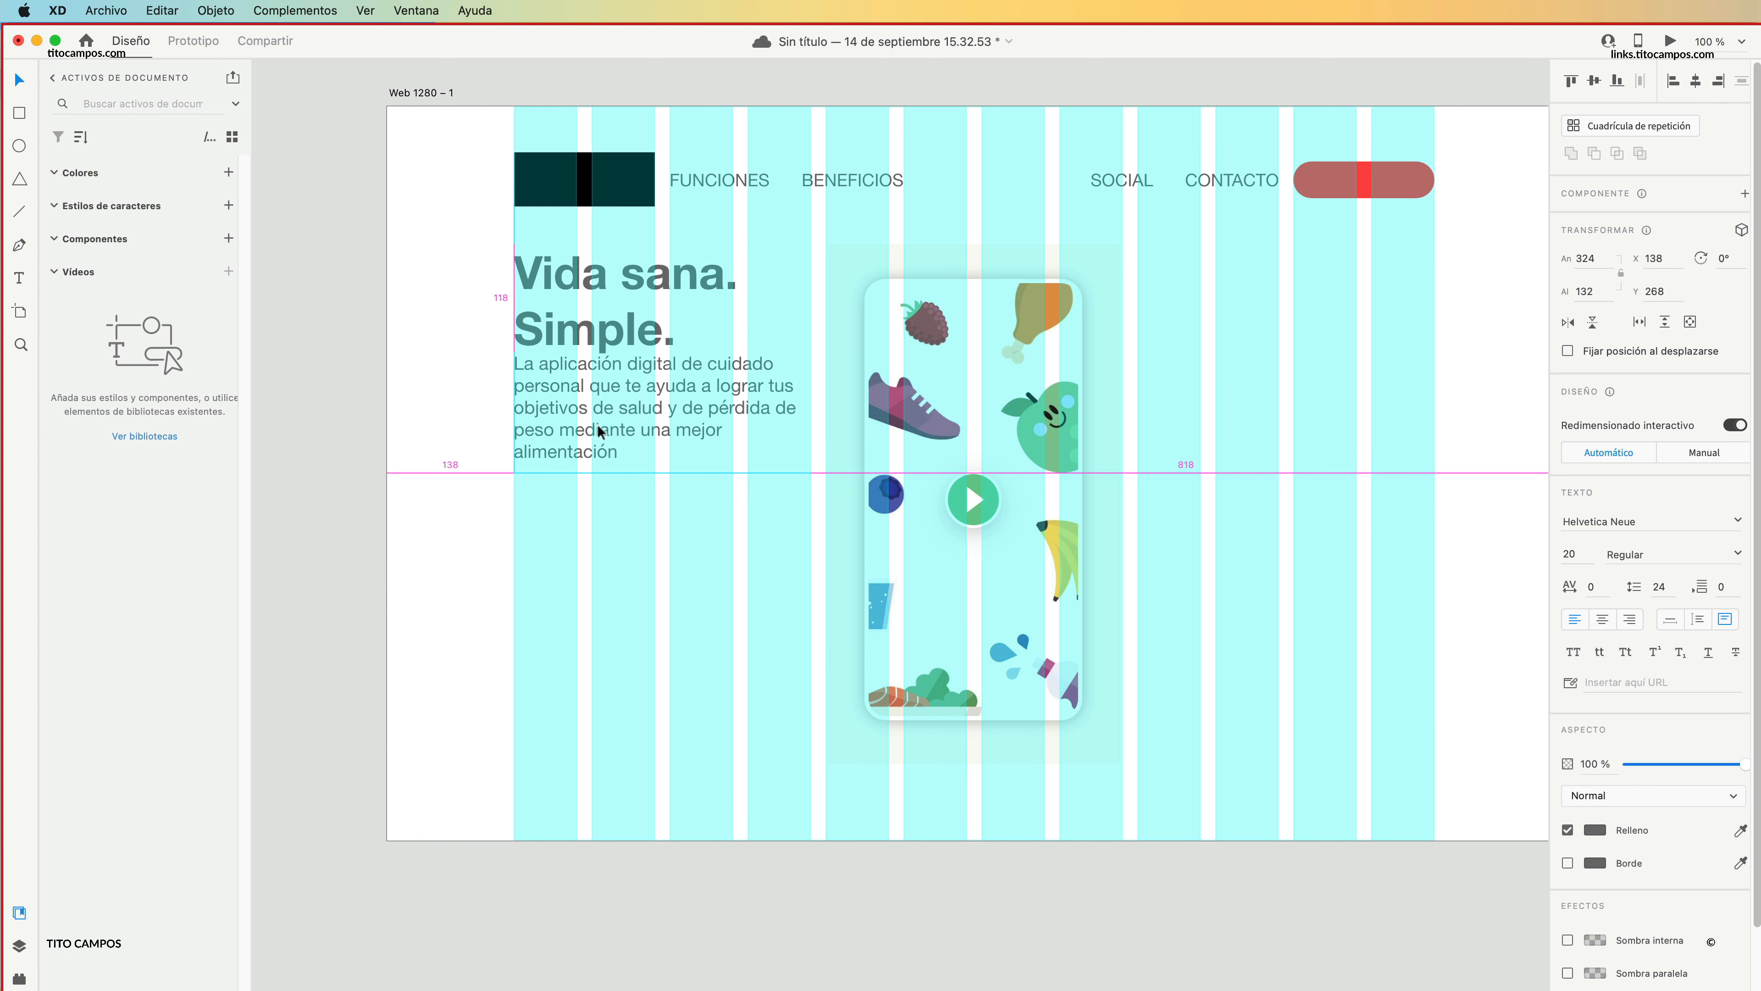
drag(600, 431, 601, 450)
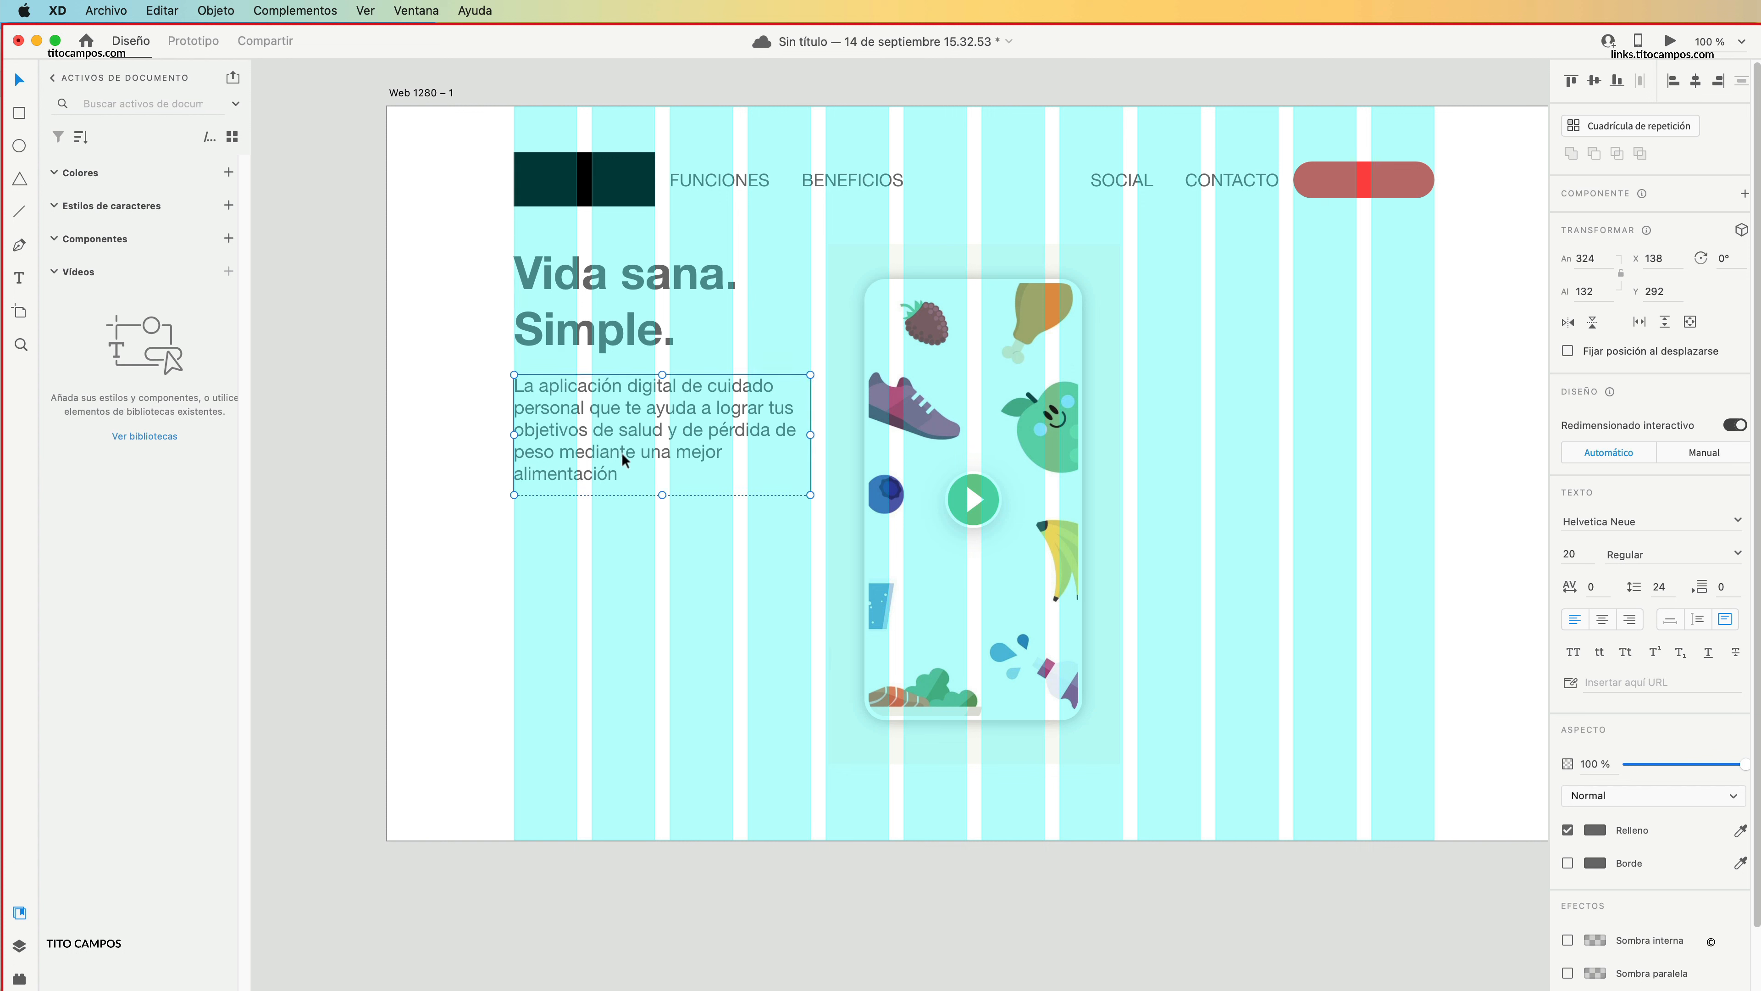
key(Escape)
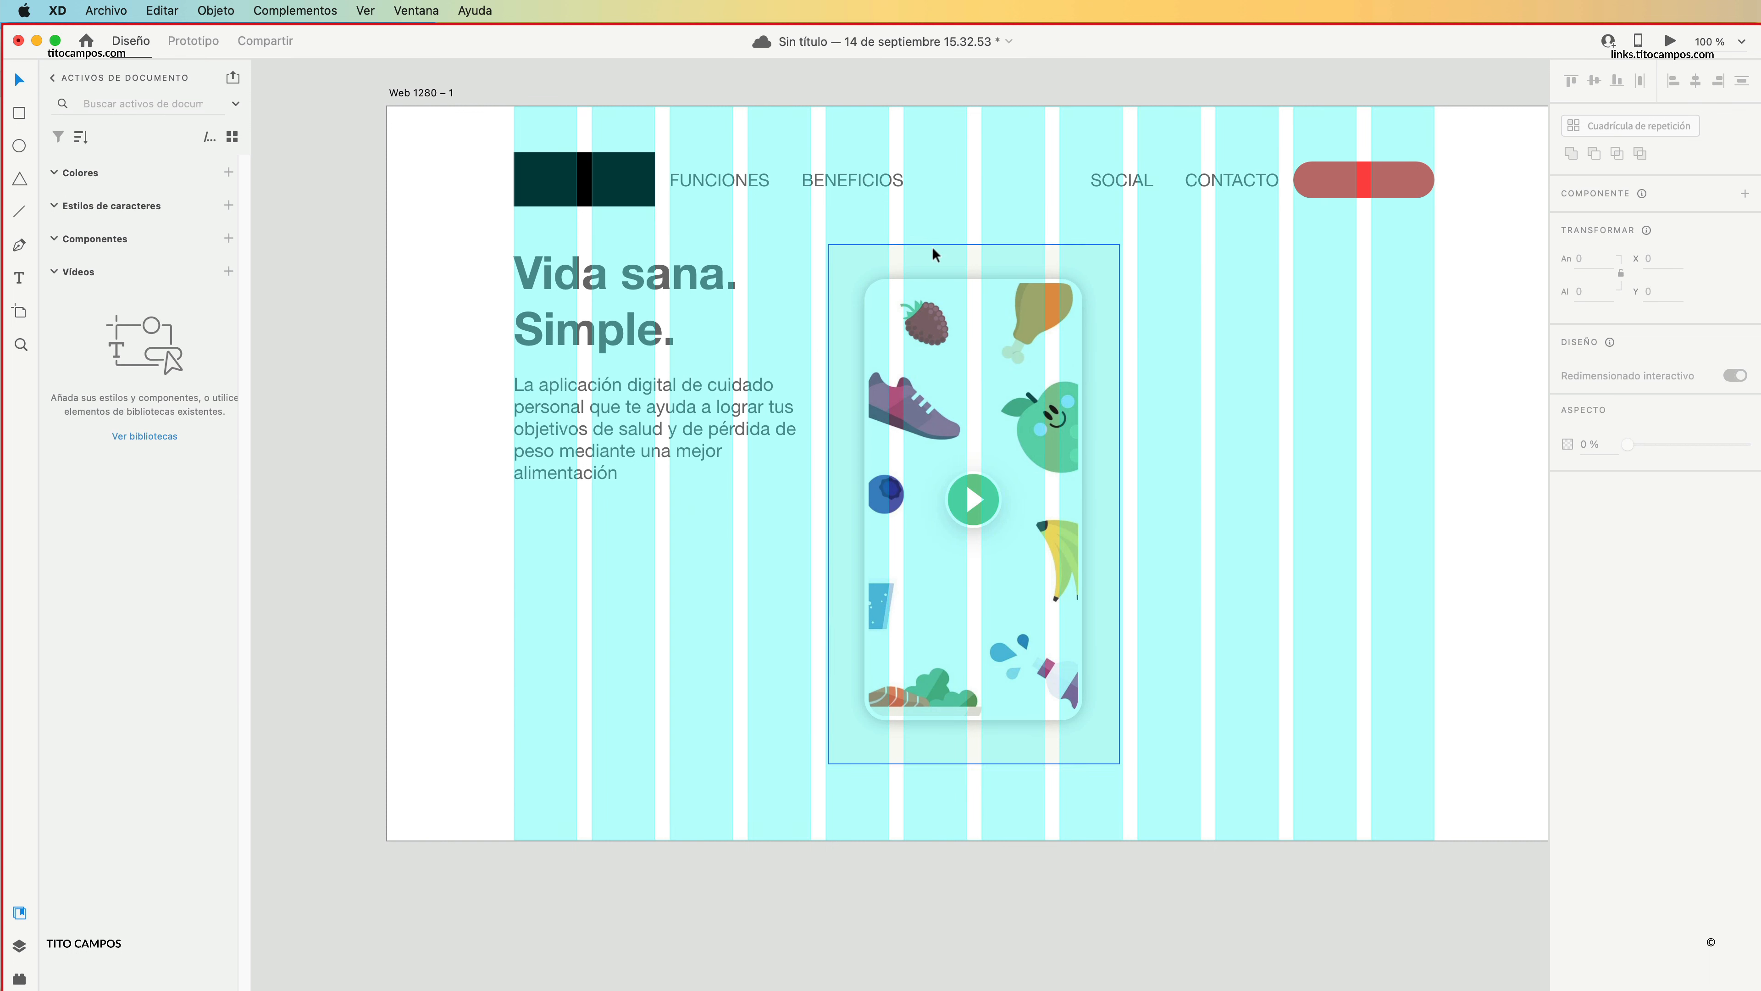
Move the heading and paragraph down together to about Y 264, beside the middle of the food illustration.
click(660, 488)
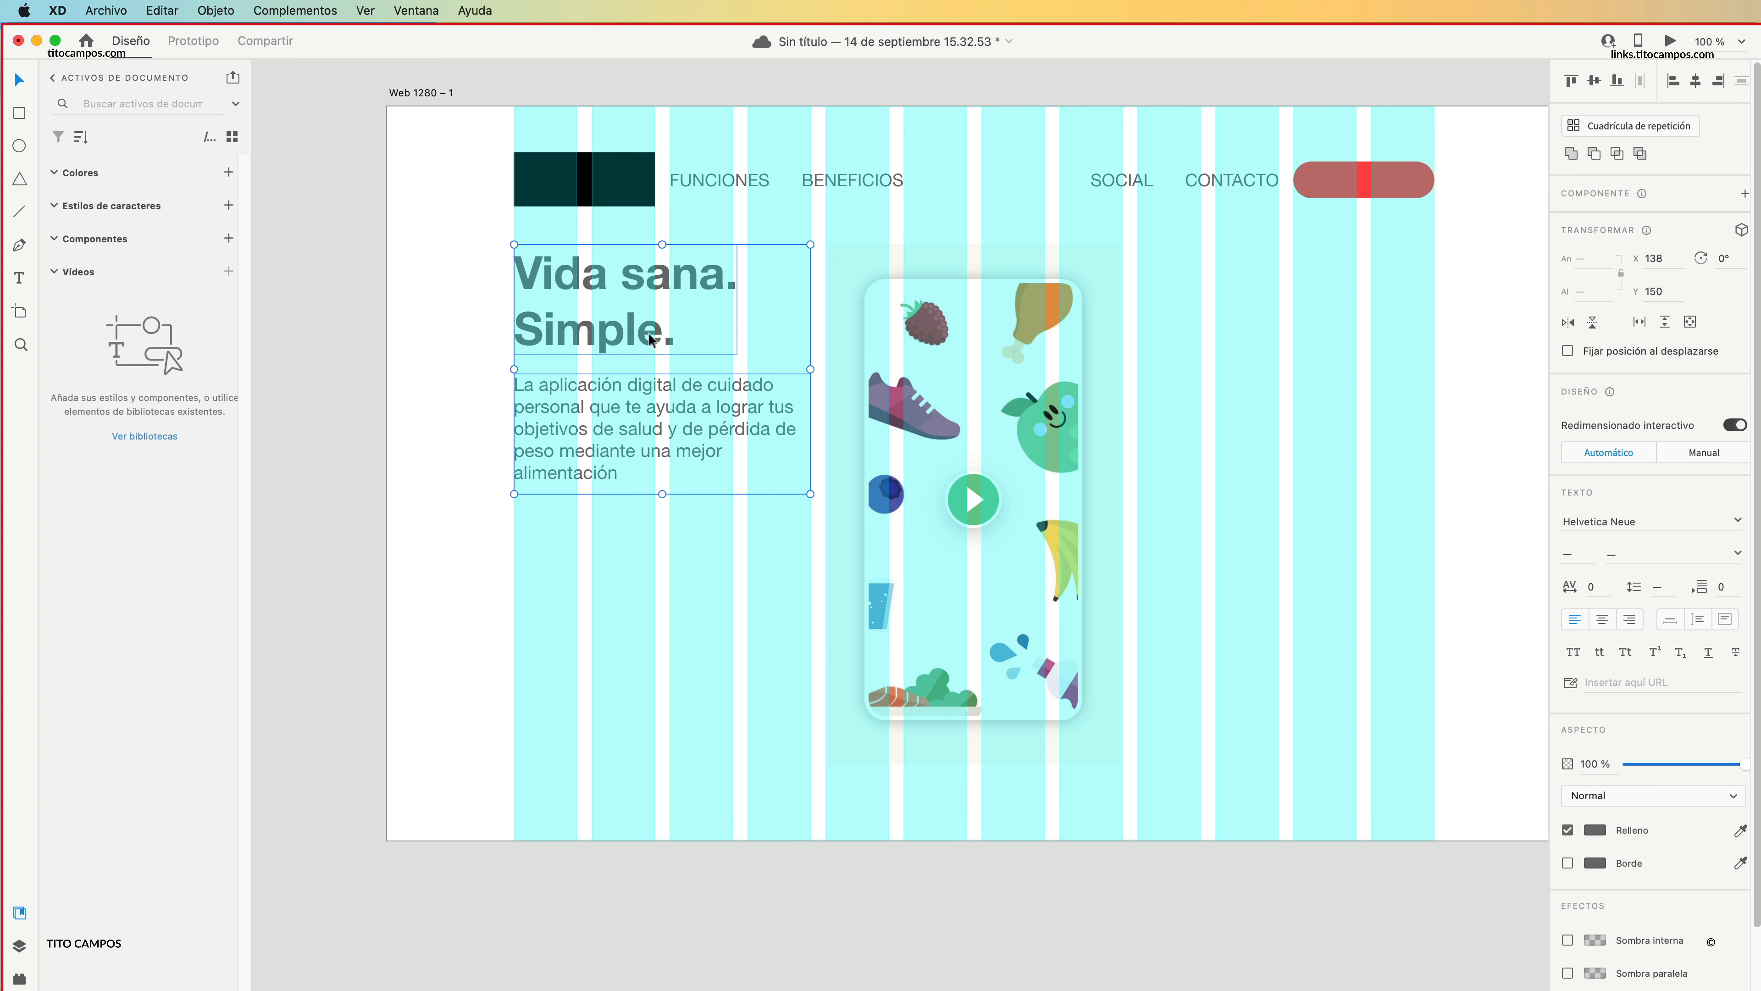
drag(649, 340, 644, 445)
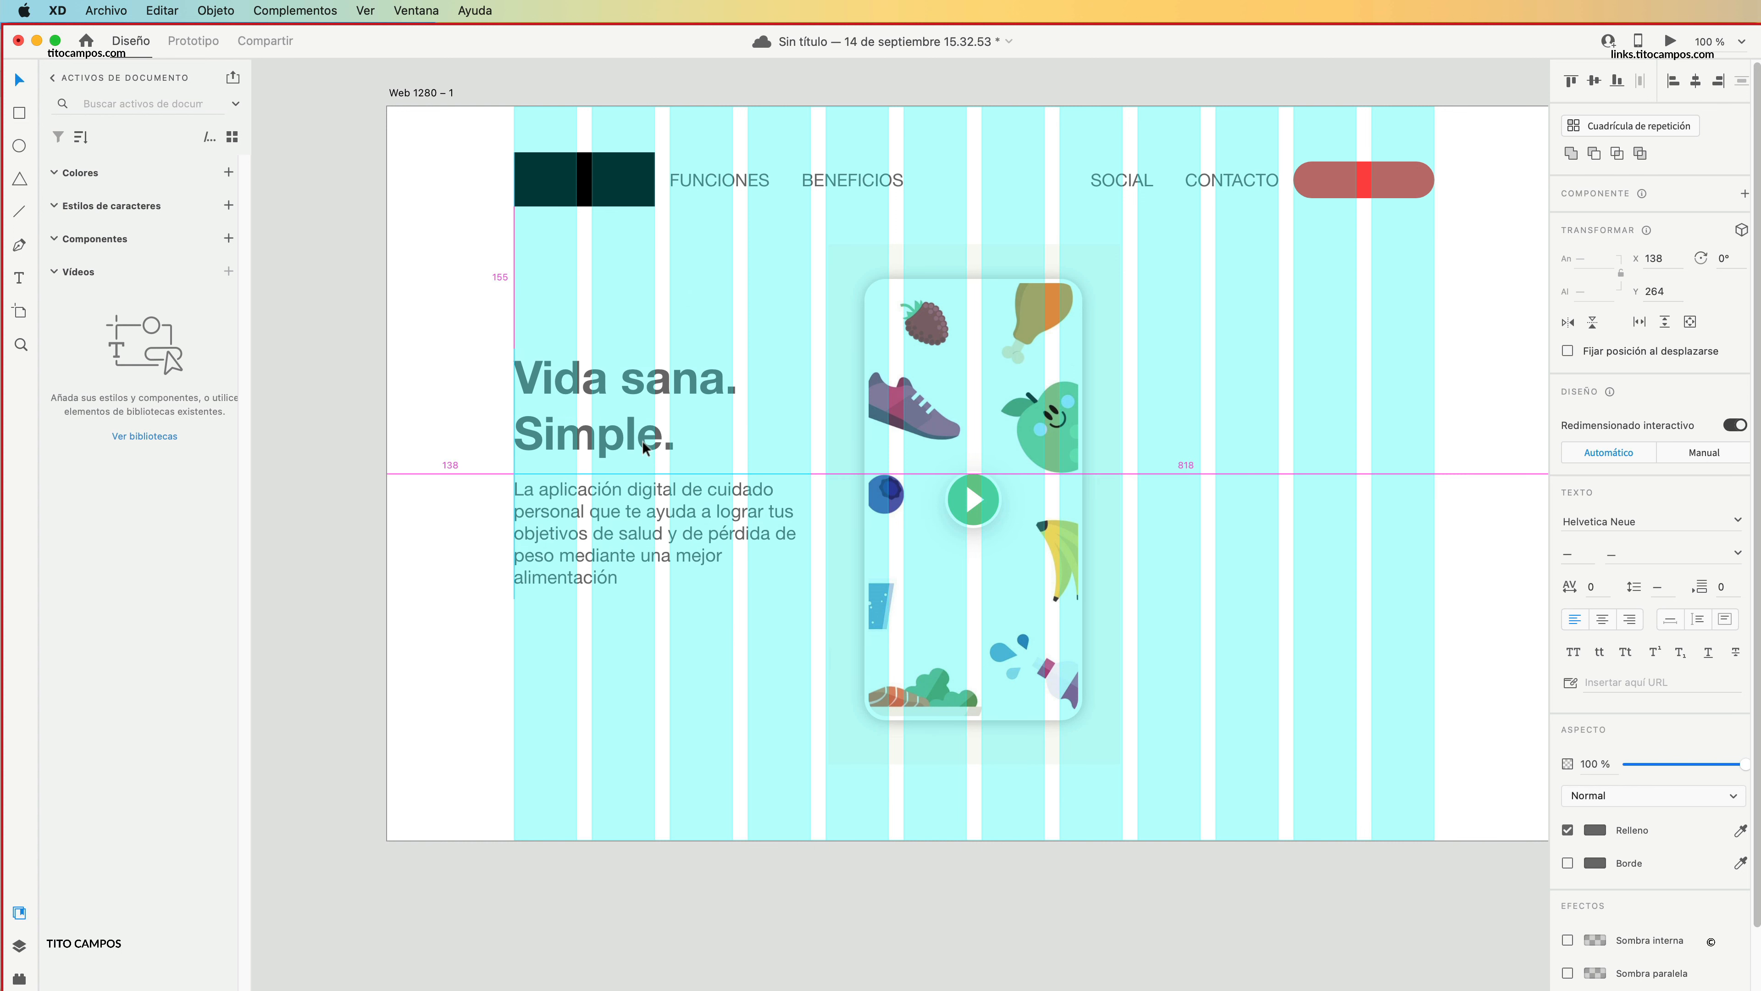
drag(644, 447, 645, 448)
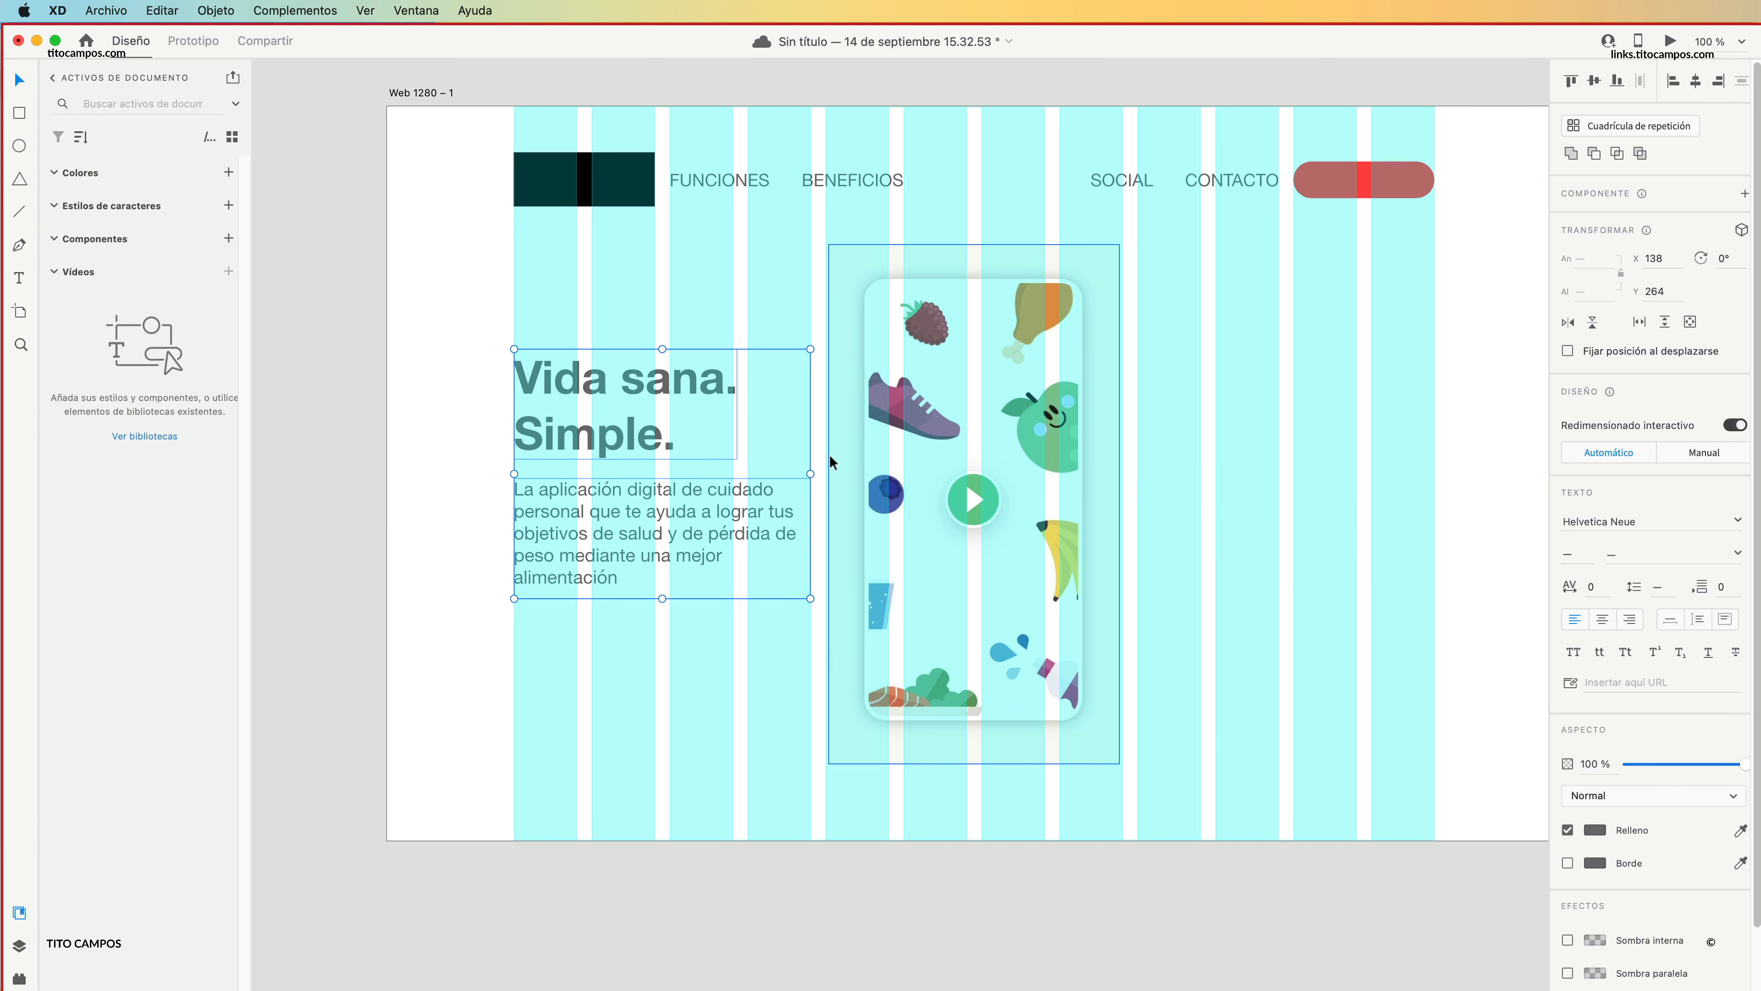
click(482, 448)
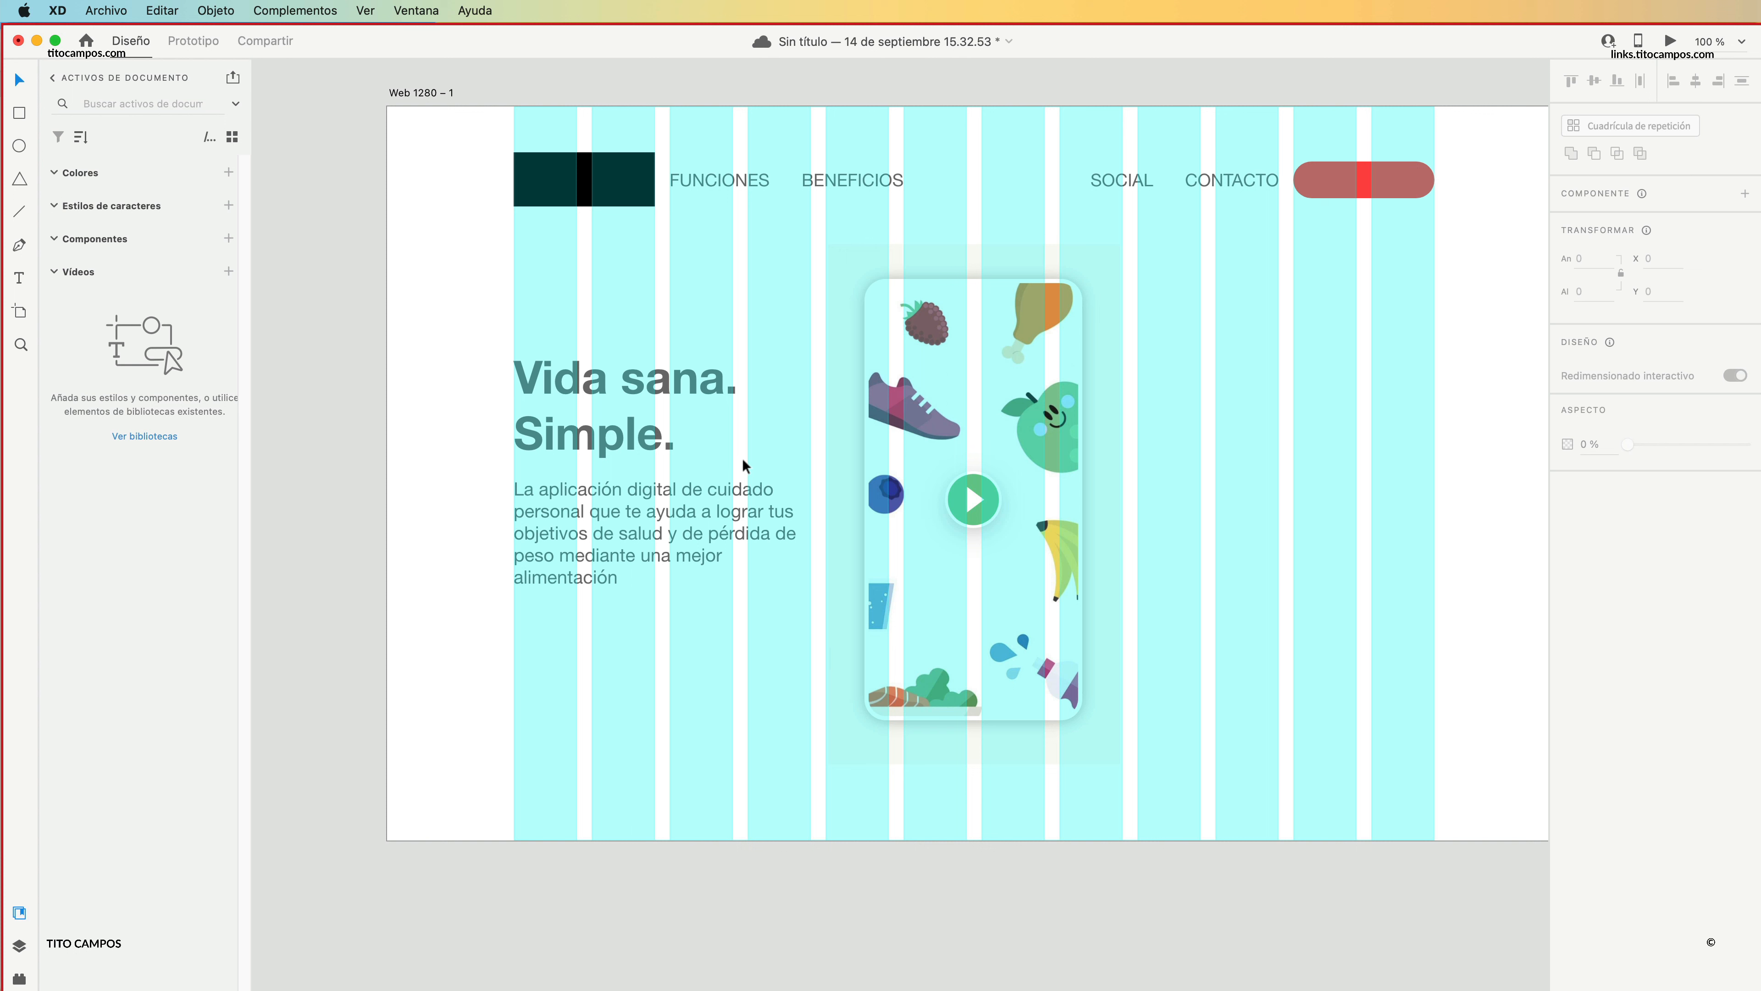
Duplicate the heading to the right of the illustration, replace its text with "Valoraciones" and shrink it to size 27 at about X 823, Y 199.
drag(585, 424, 1209, 348)
double_click(1266, 372)
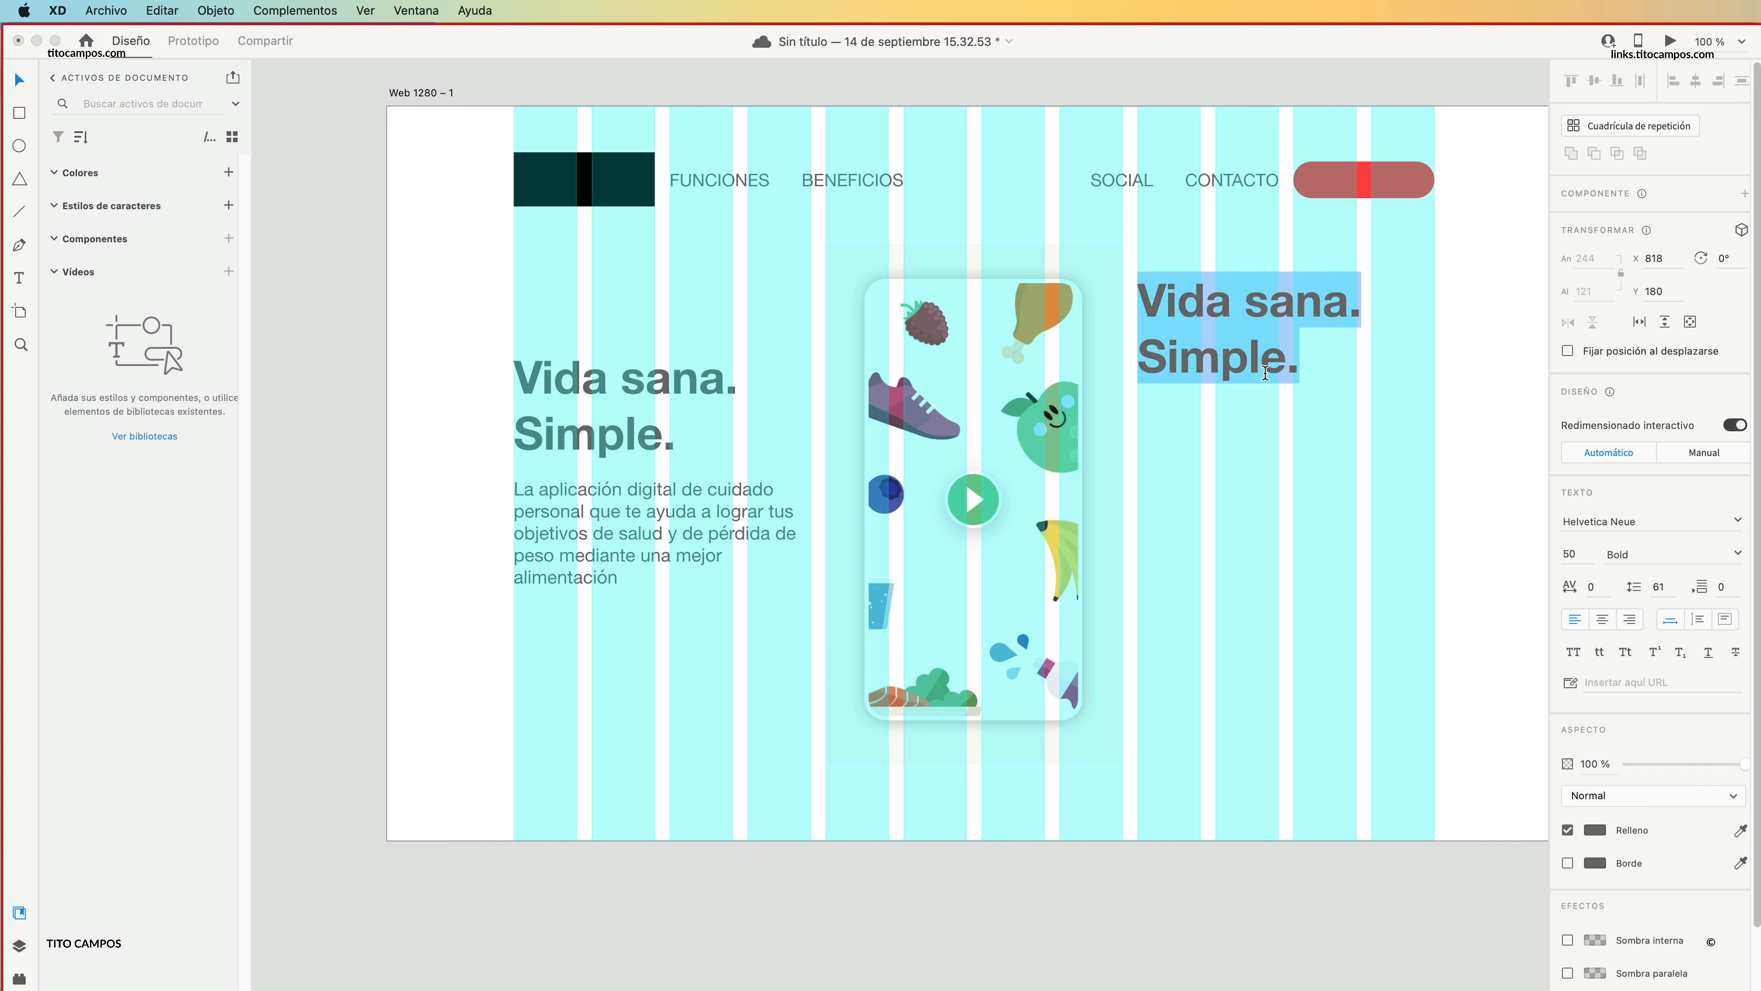
text(VA)
key(BackSpace)
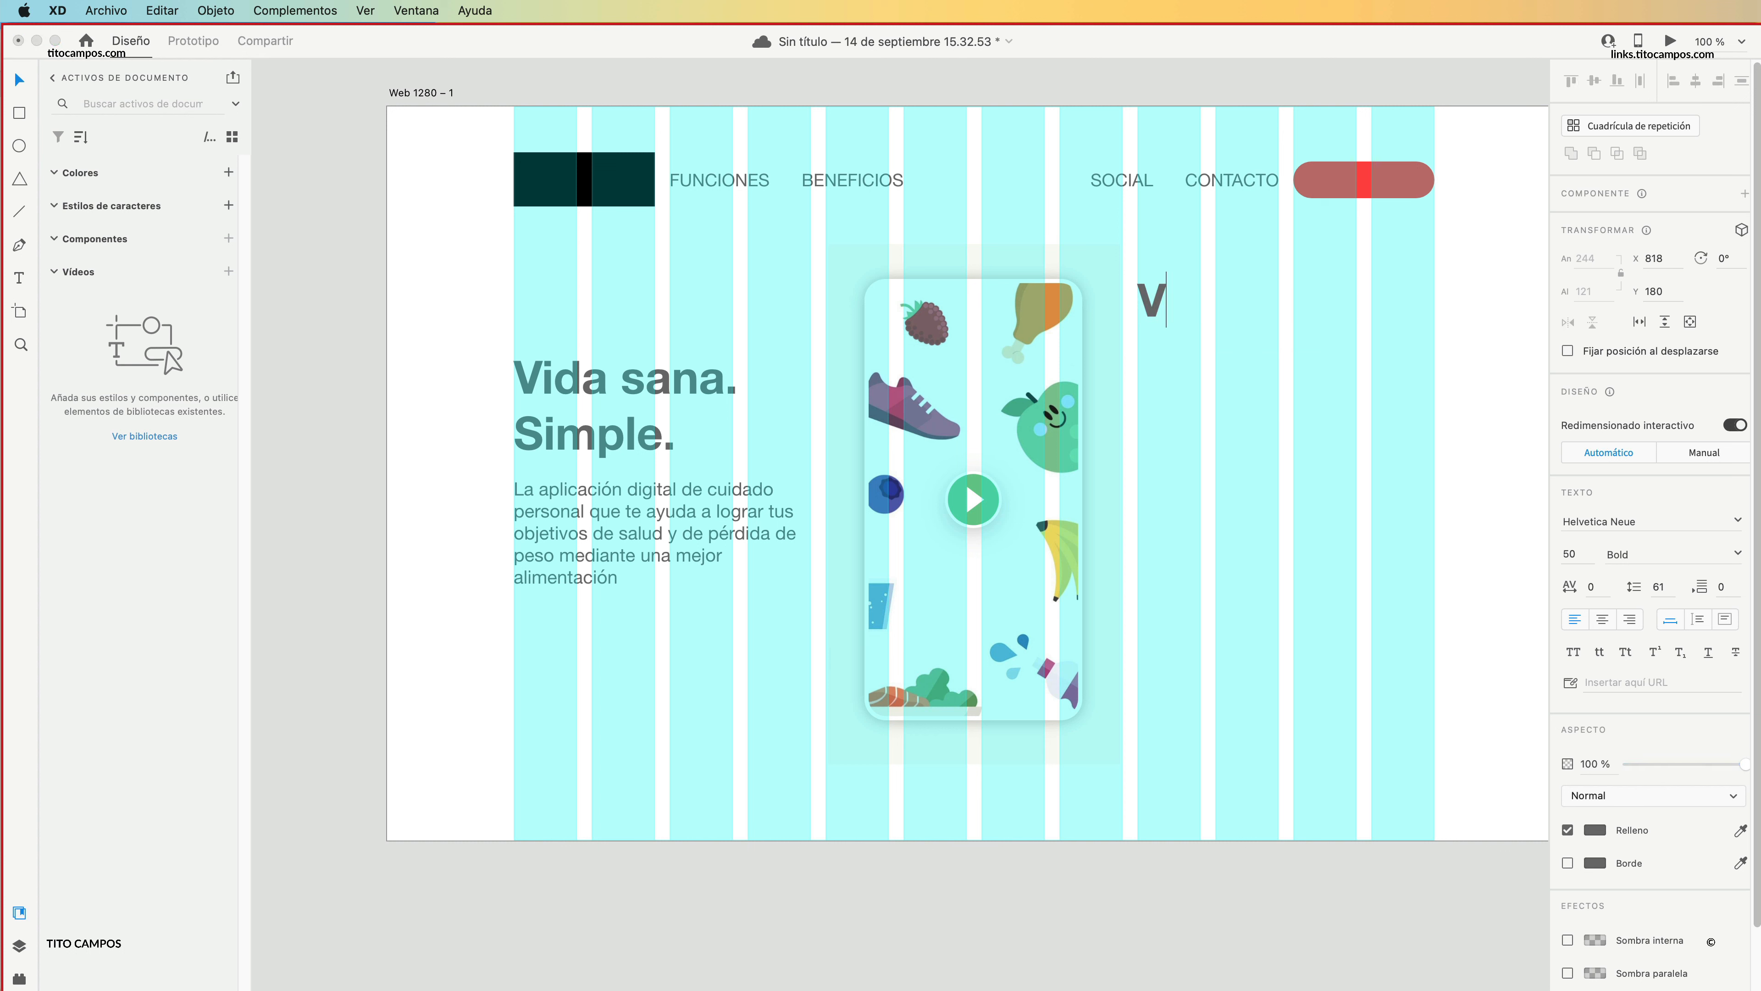
text(aloraciones)
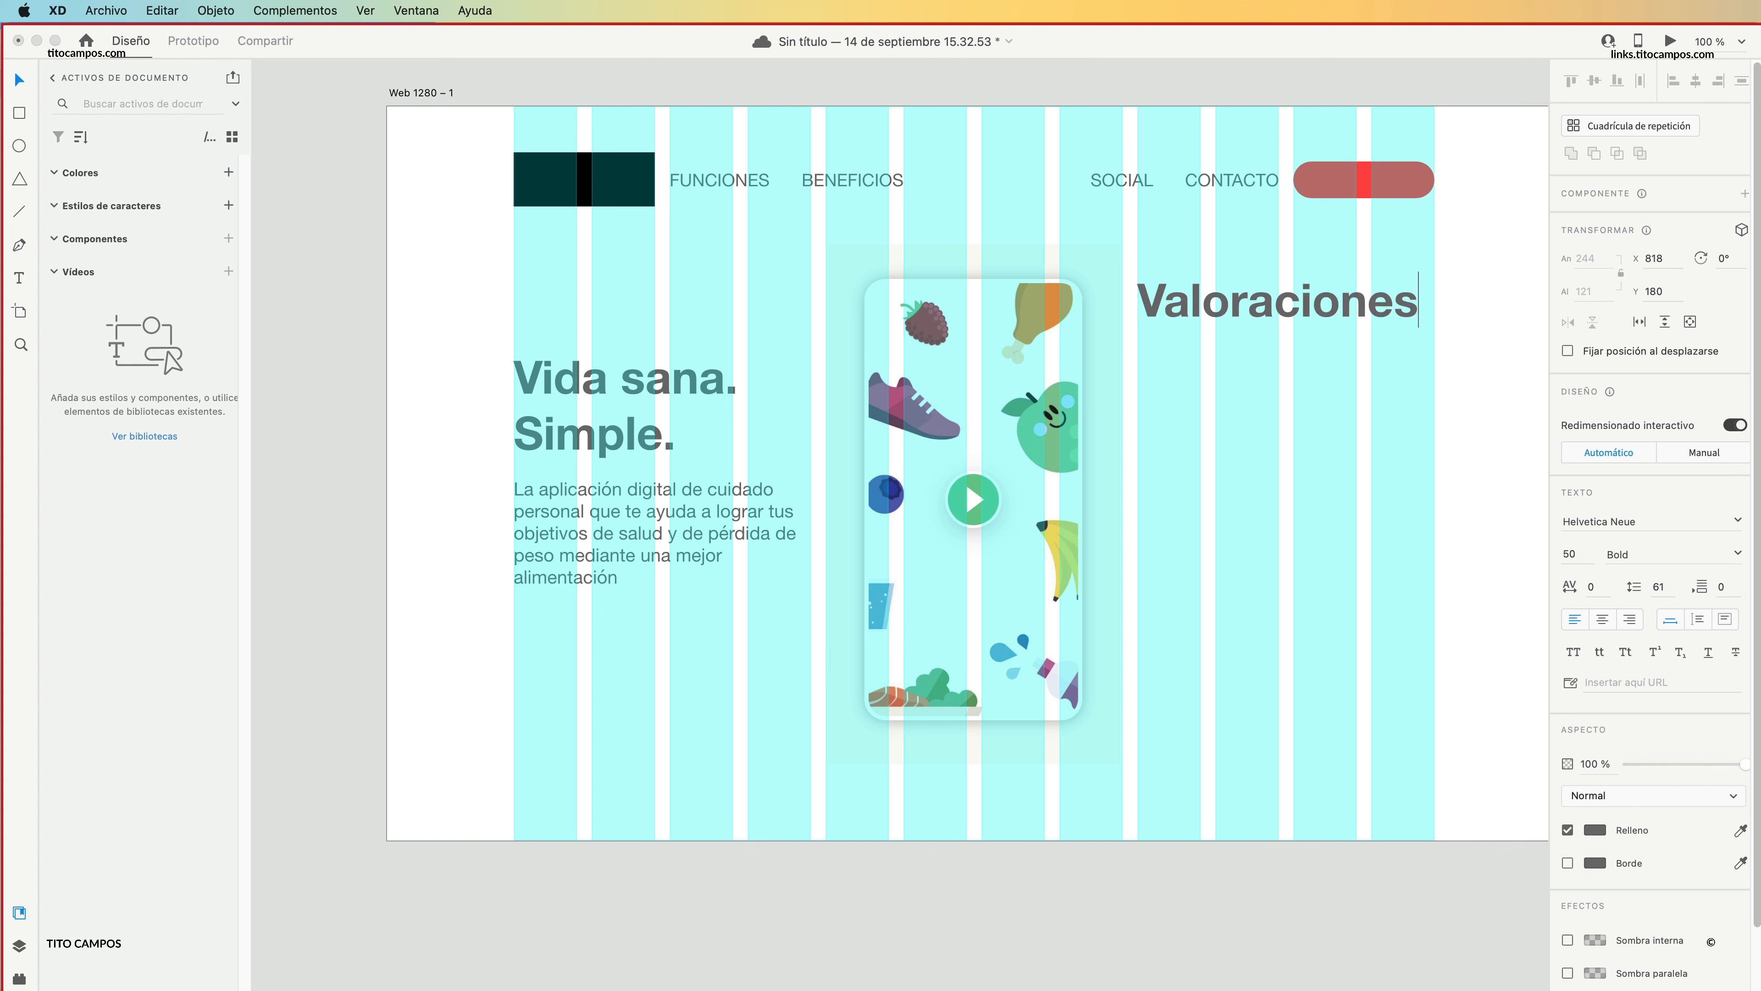
key(Escape)
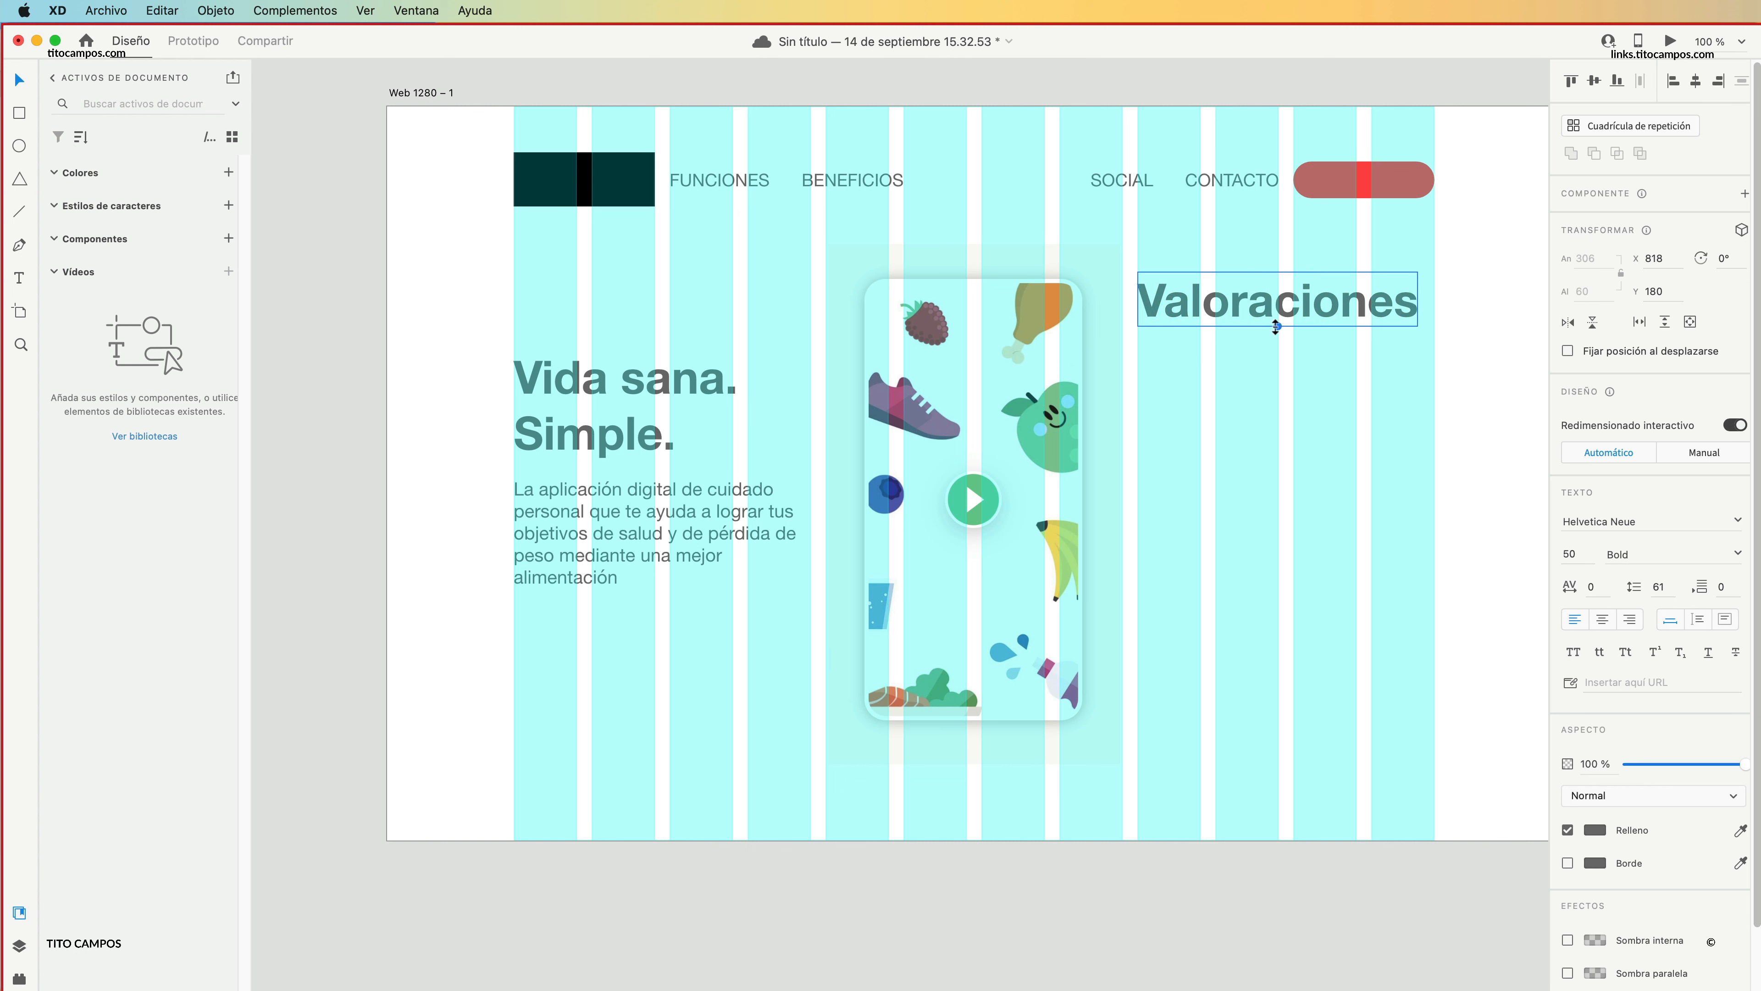
drag(1278, 327, 1247, 309)
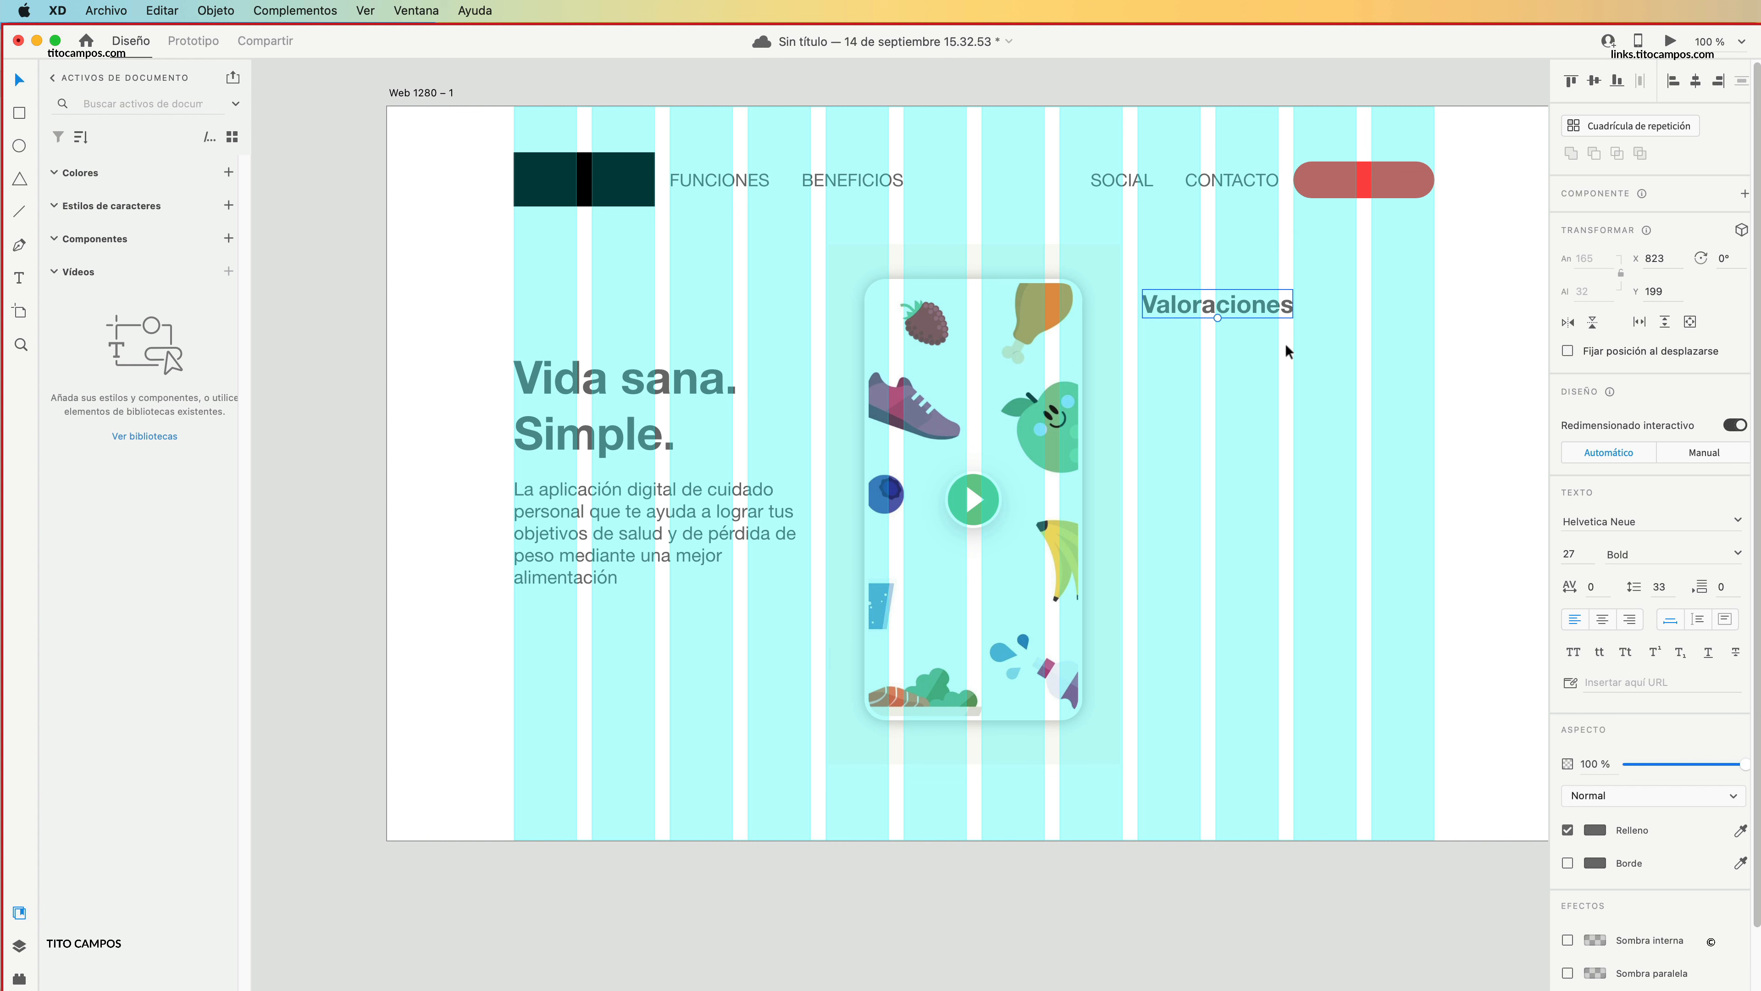
Duplicate the paragraph beneath "Valoraciones" at about X 818, Y 253 and resize its text box to about 210 × 230.
drag(672, 534, 1295, 395)
drag(1434, 461, 1329, 549)
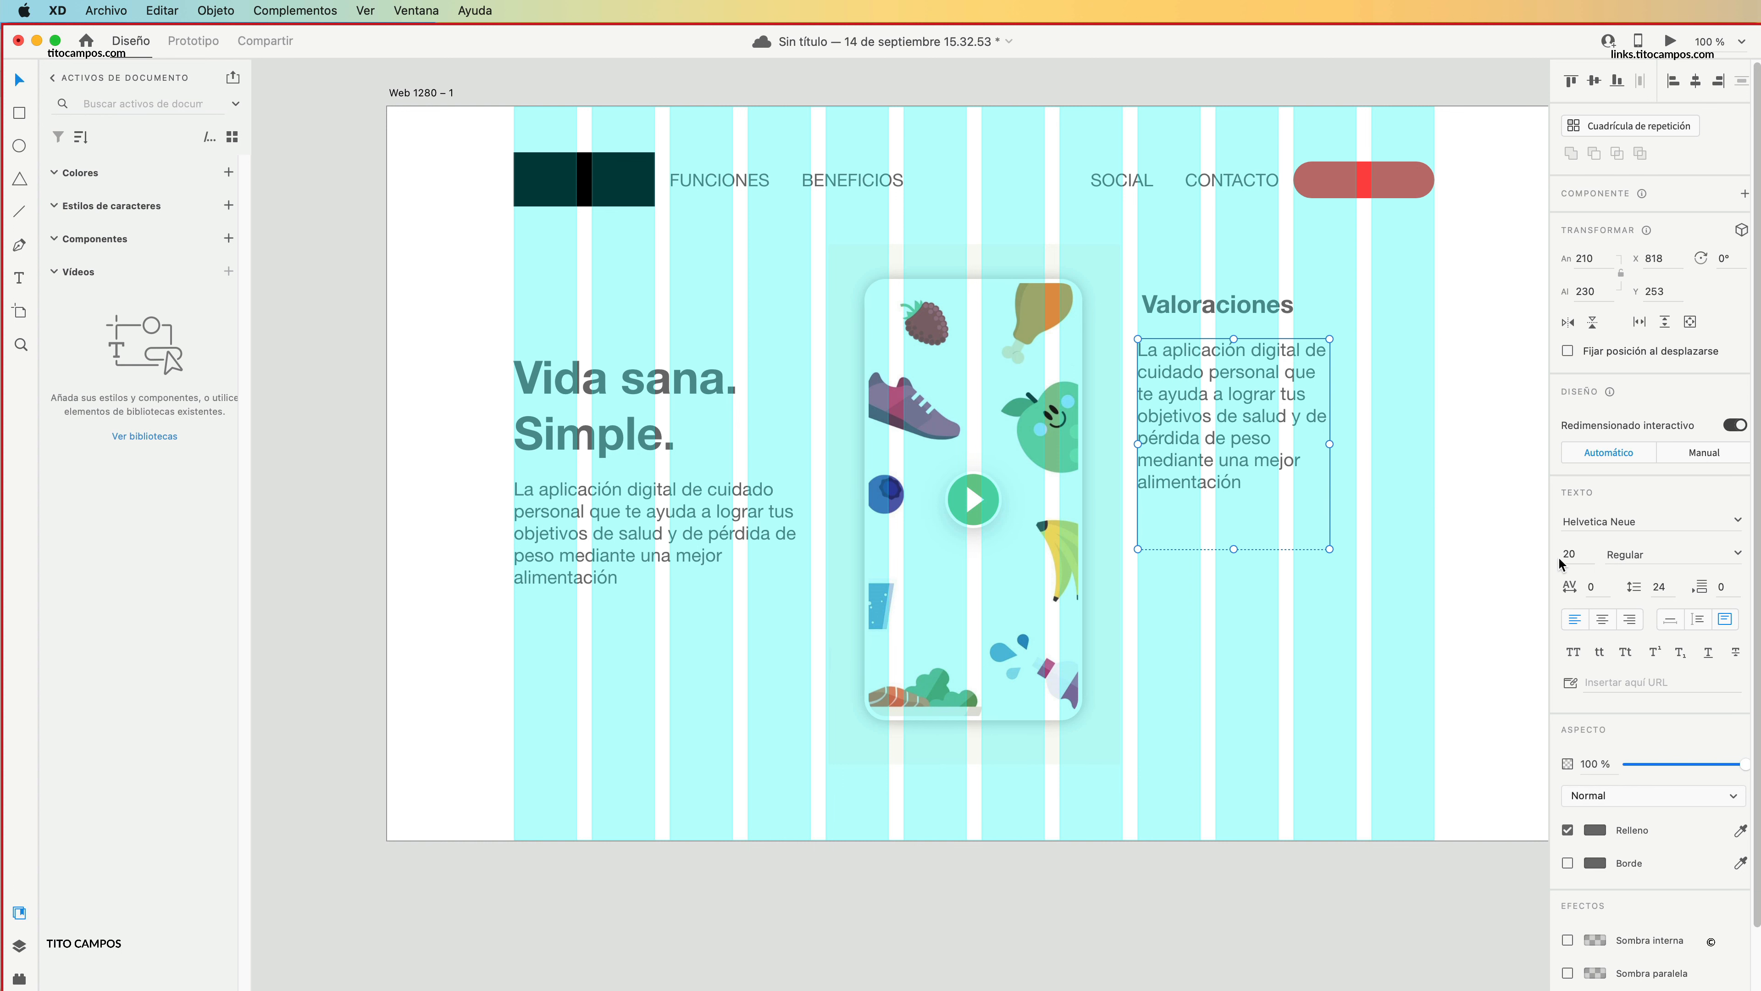
Hide the artboard's layout grid and move "Valoraciones" with its paragraph away from the illustration, toward the right edge of the content.
click(401, 92)
click(1570, 623)
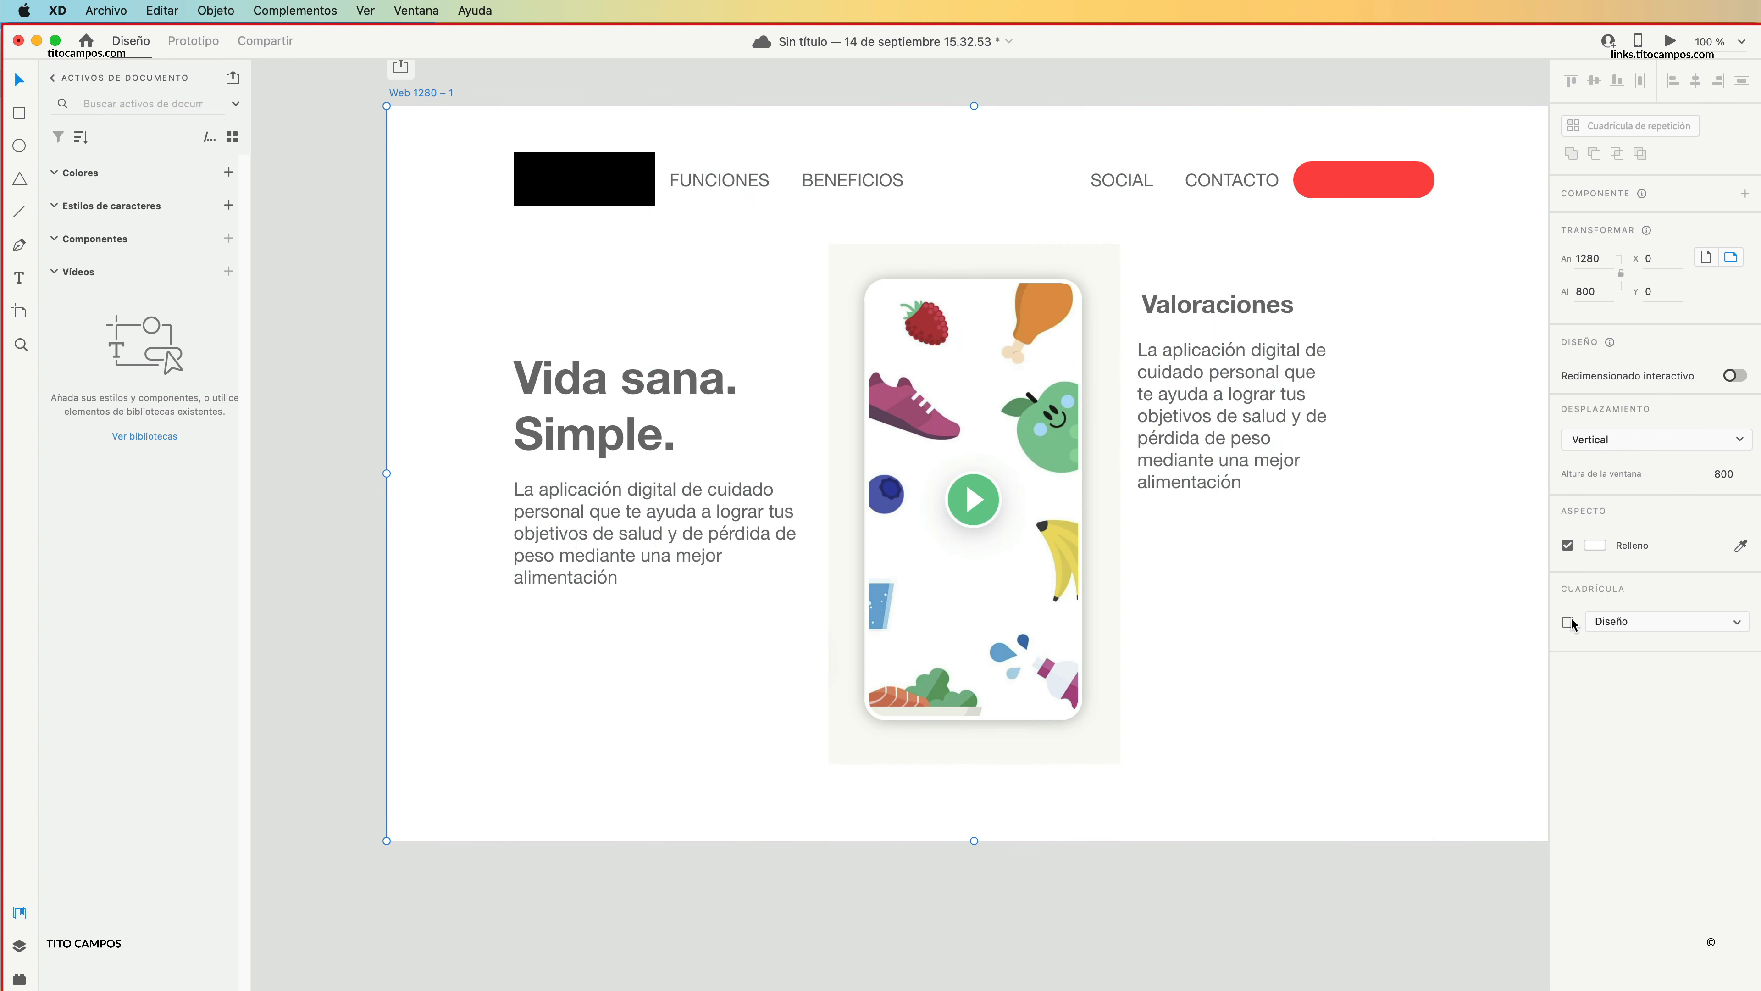
drag(1285, 526, 1183, 305)
key(super+z)
drag(1383, 539, 1322, 411)
Try the "Vida sana. Simple." heading and paragraph lower at about Y 280, undo that move and show the layout grid again.
drag(670, 665, 622, 456)
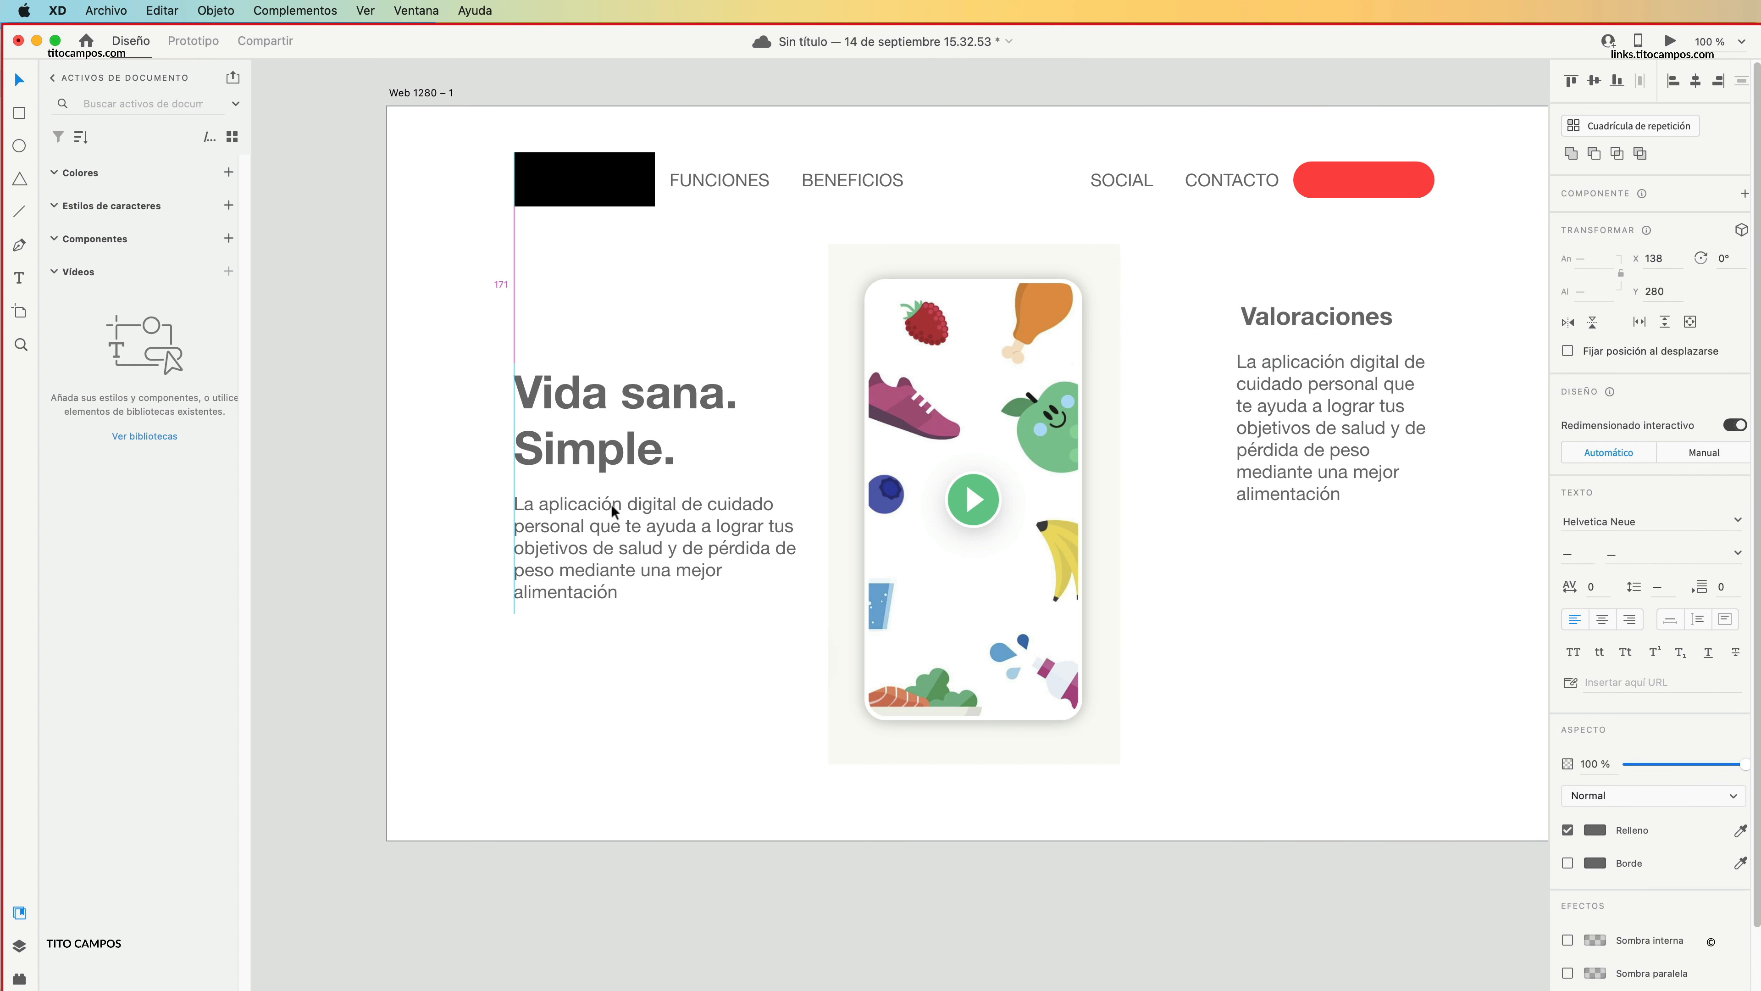
click(433, 660)
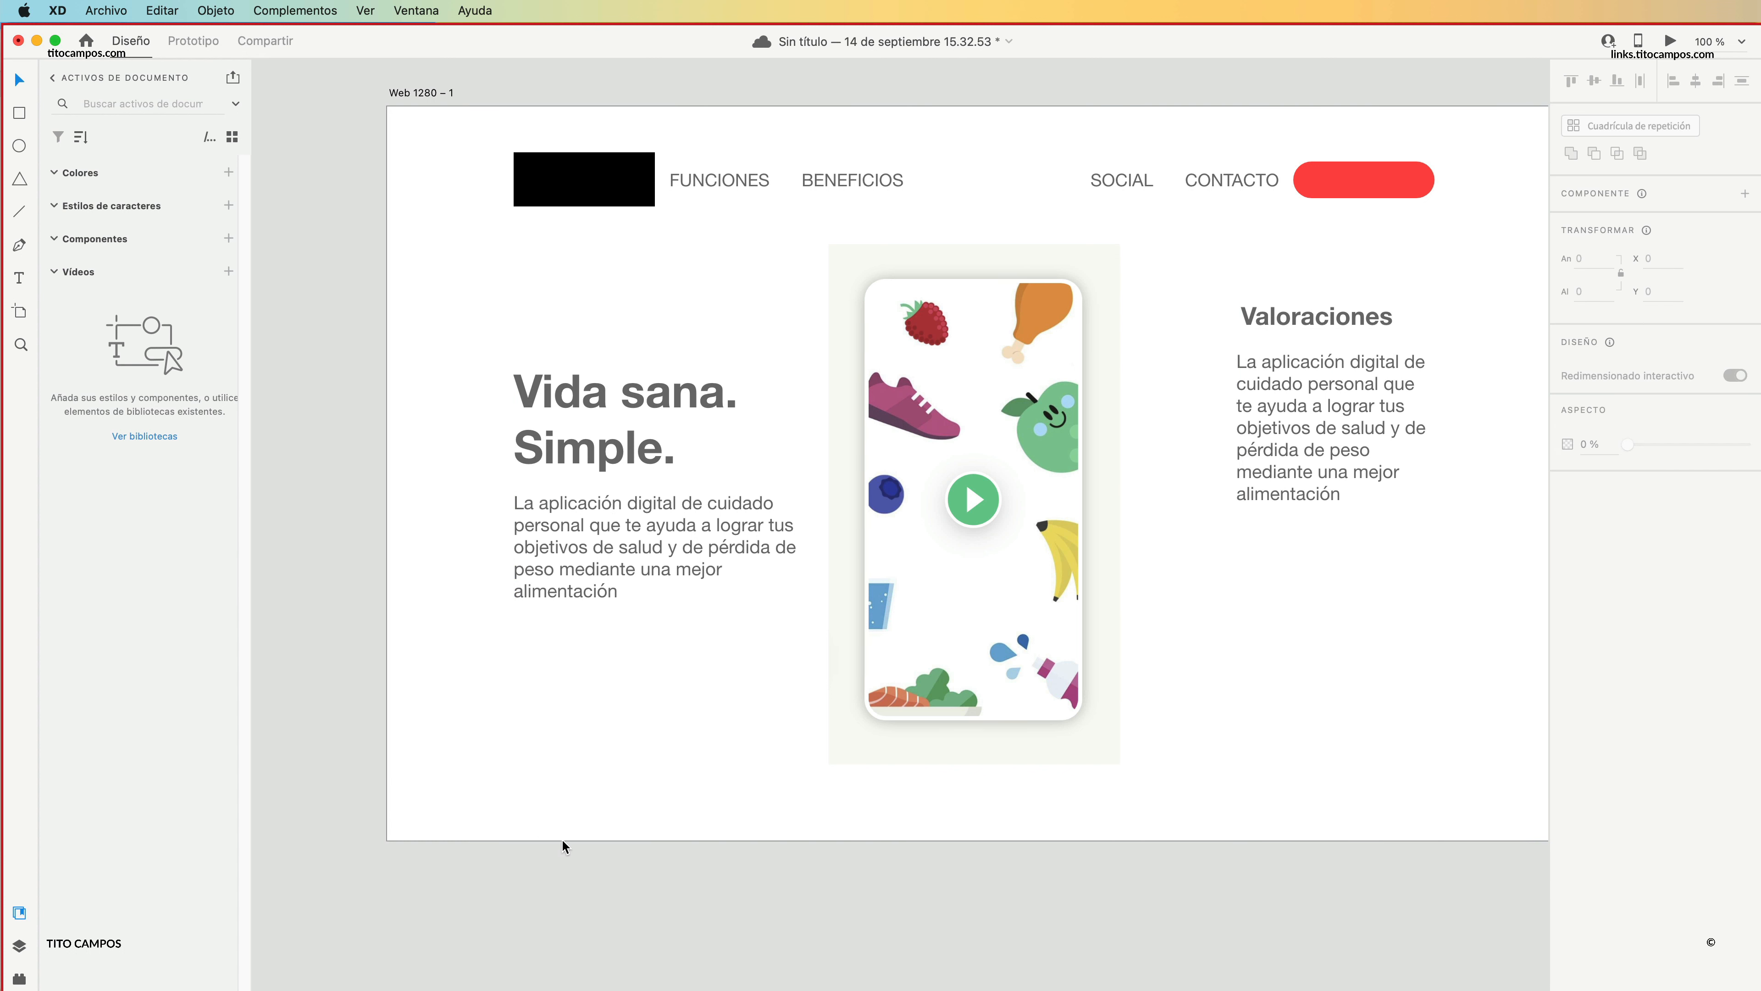
key(super+z)
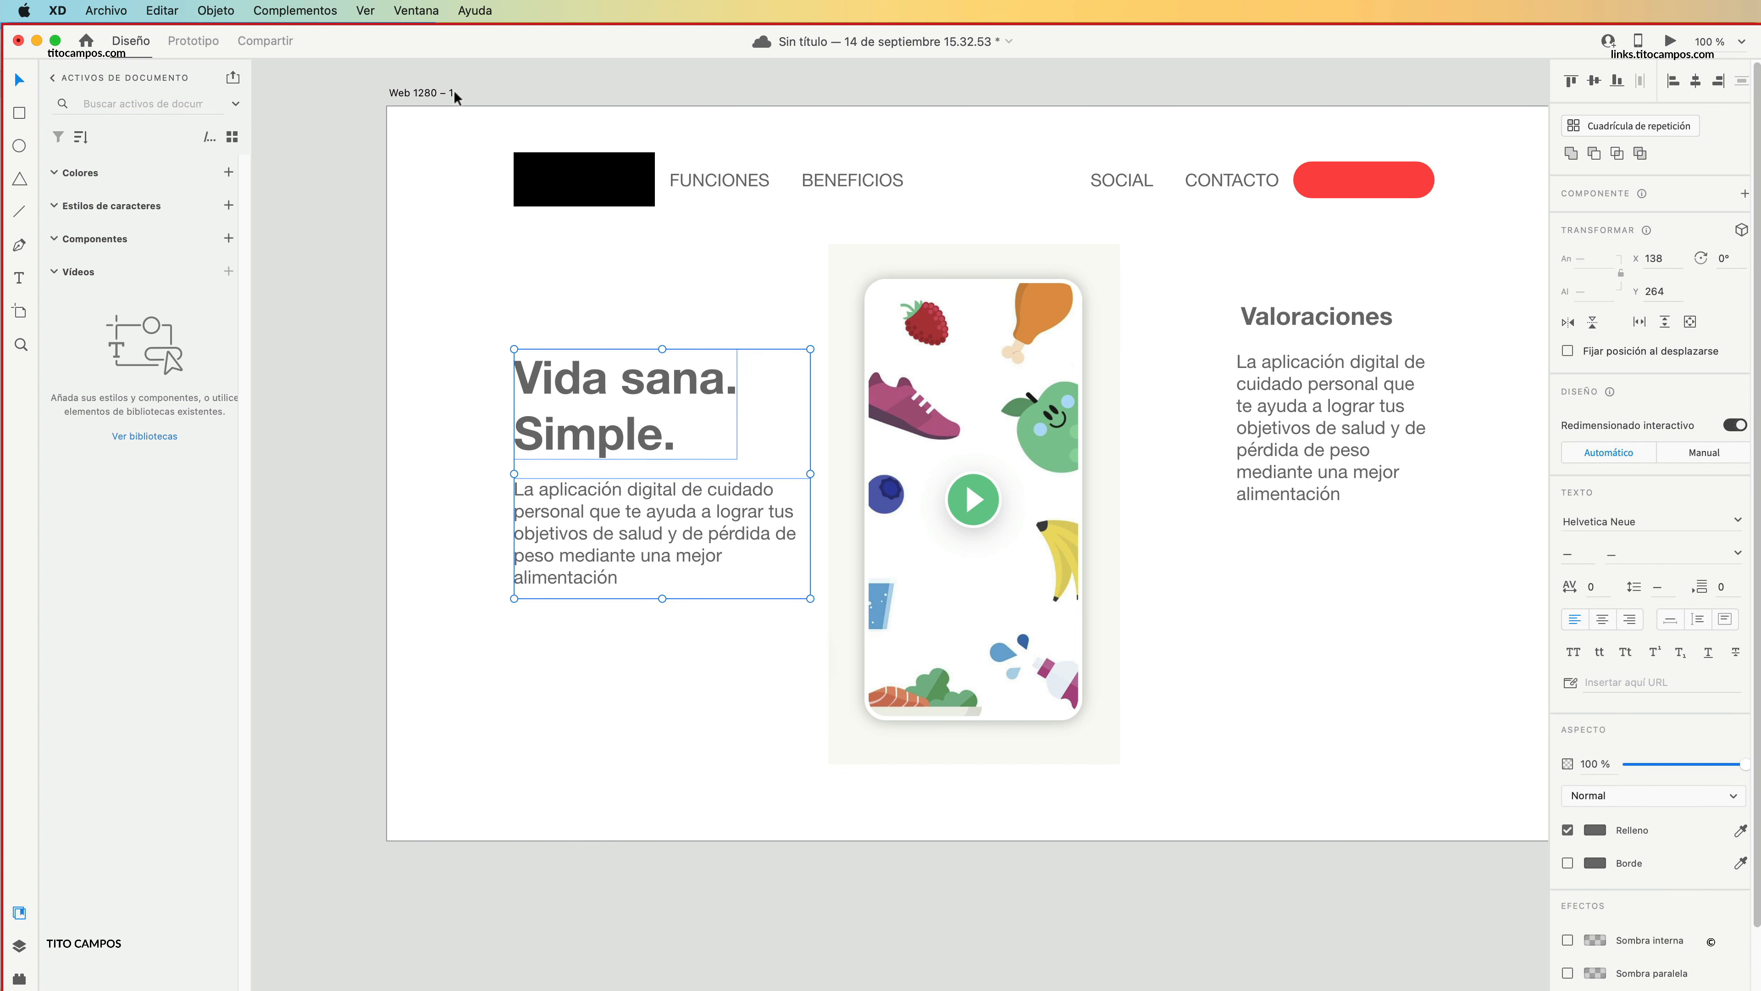
click(434, 94)
click(1568, 621)
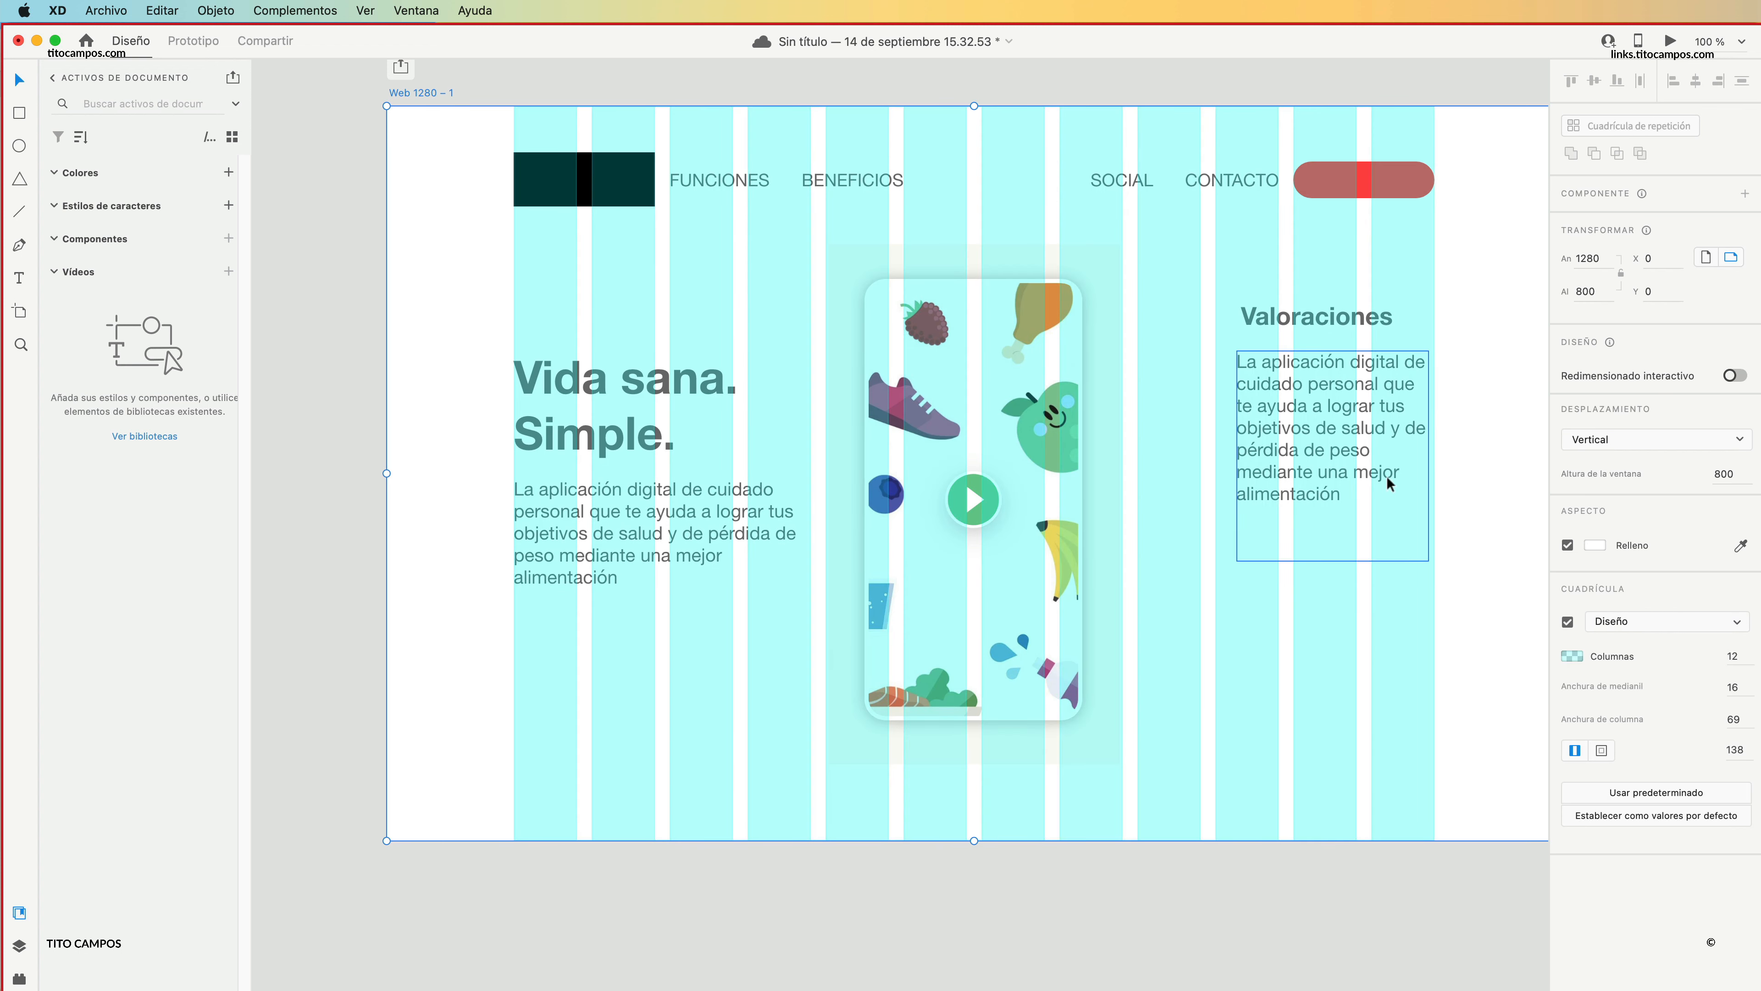
Move "Valoraciones" and its paragraph lower, with the heading ending flush with the last grid column.
drag(1484, 541, 1337, 401)
drag(1335, 419, 1335, 431)
click(1518, 388)
drag(1379, 350, 1417, 353)
drag(1497, 334, 1365, 533)
click(1441, 510)
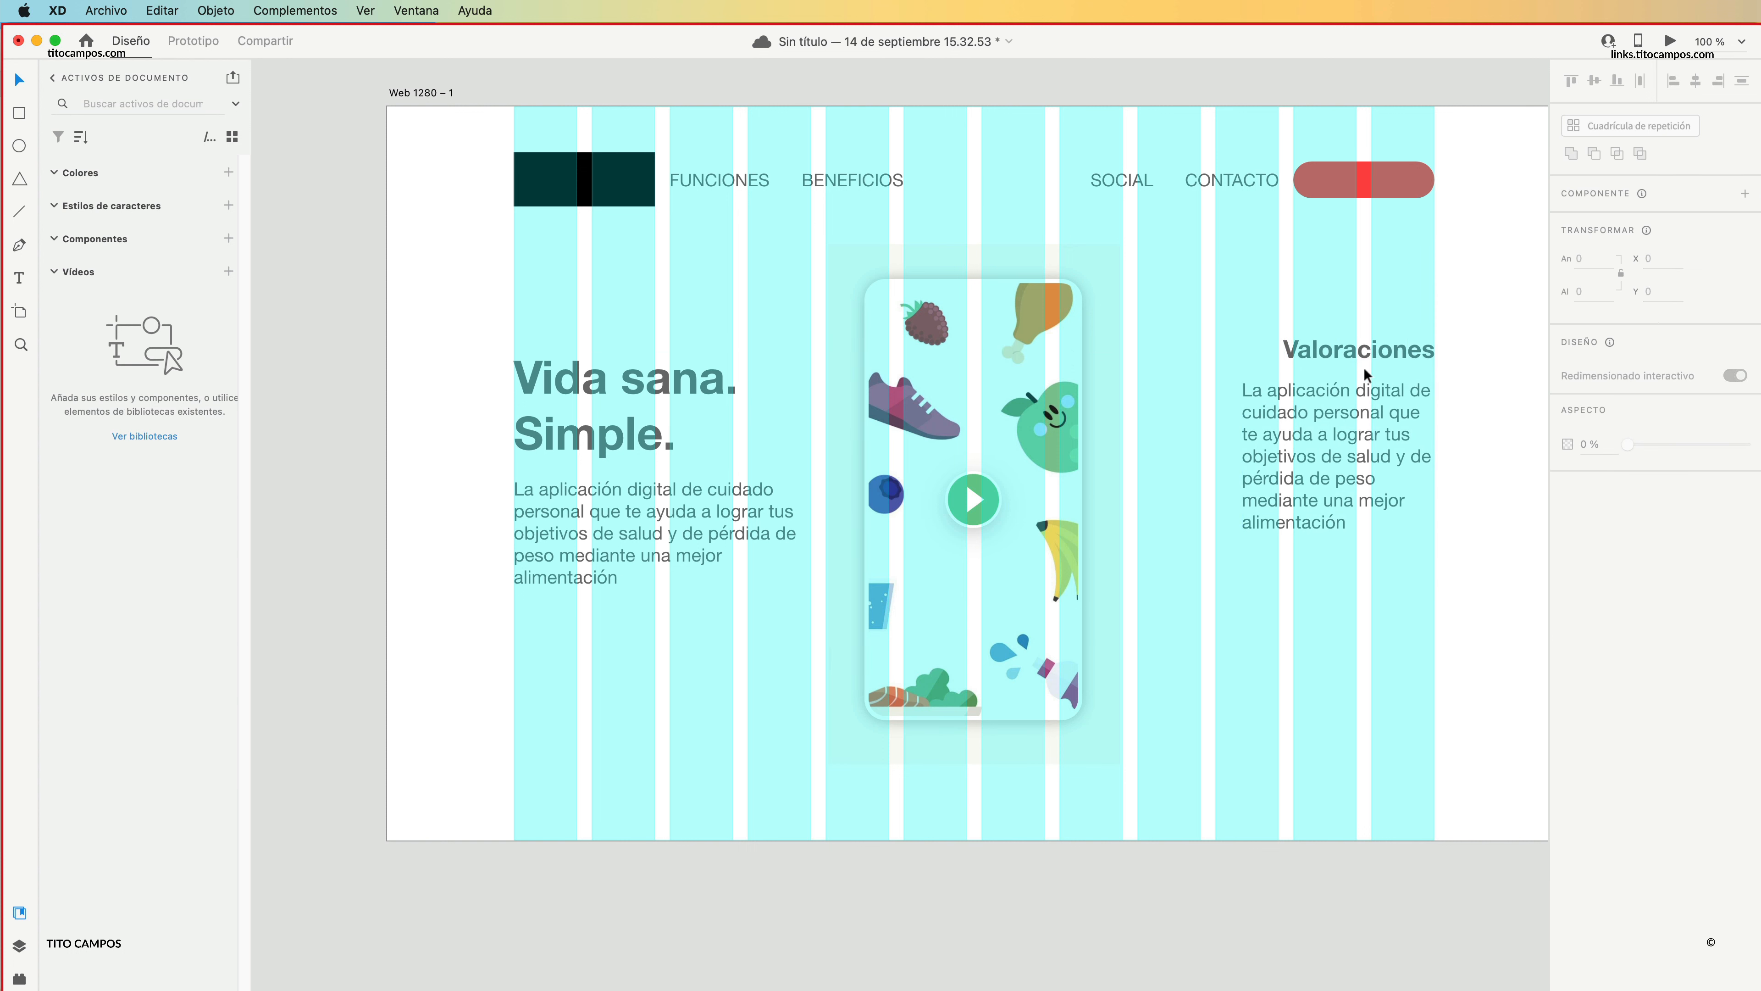
Align "Valoraciones" and its paragraph with the tenth grid column at X 903 and resize the paragraph's box to about 239 × 186.
drag(1352, 352, 1285, 348)
drag(1298, 409, 1272, 398)
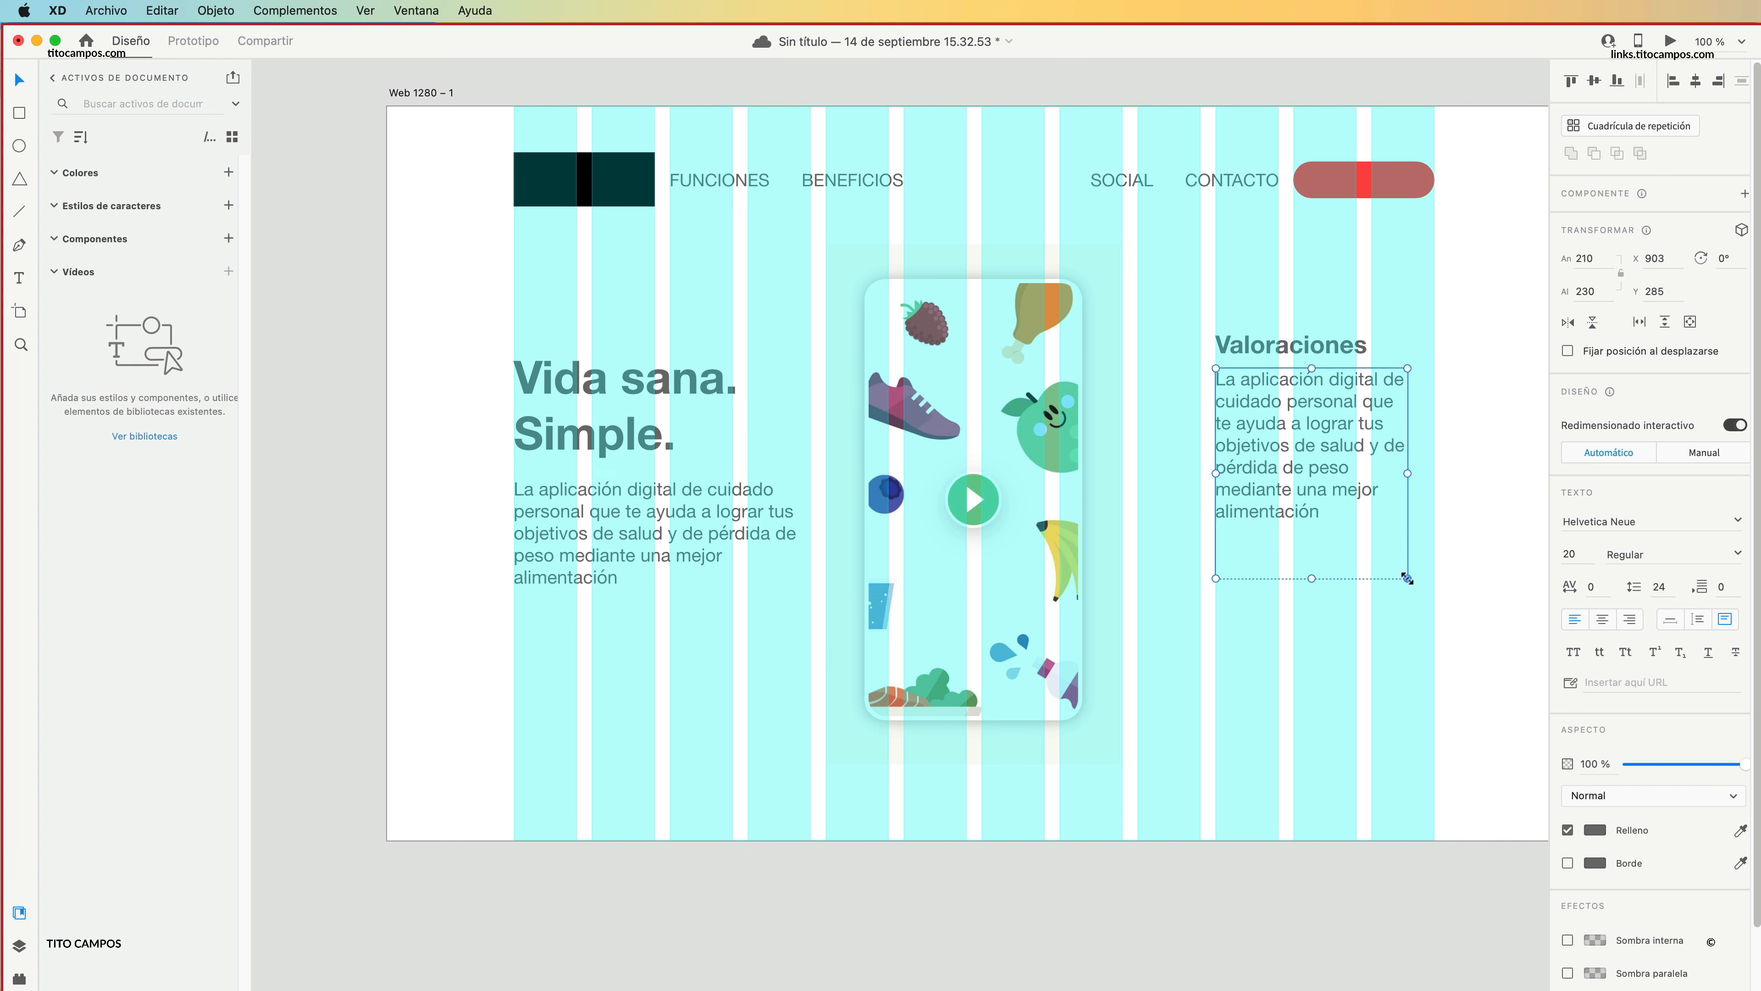
drag(1407, 578, 1436, 538)
click(1479, 507)
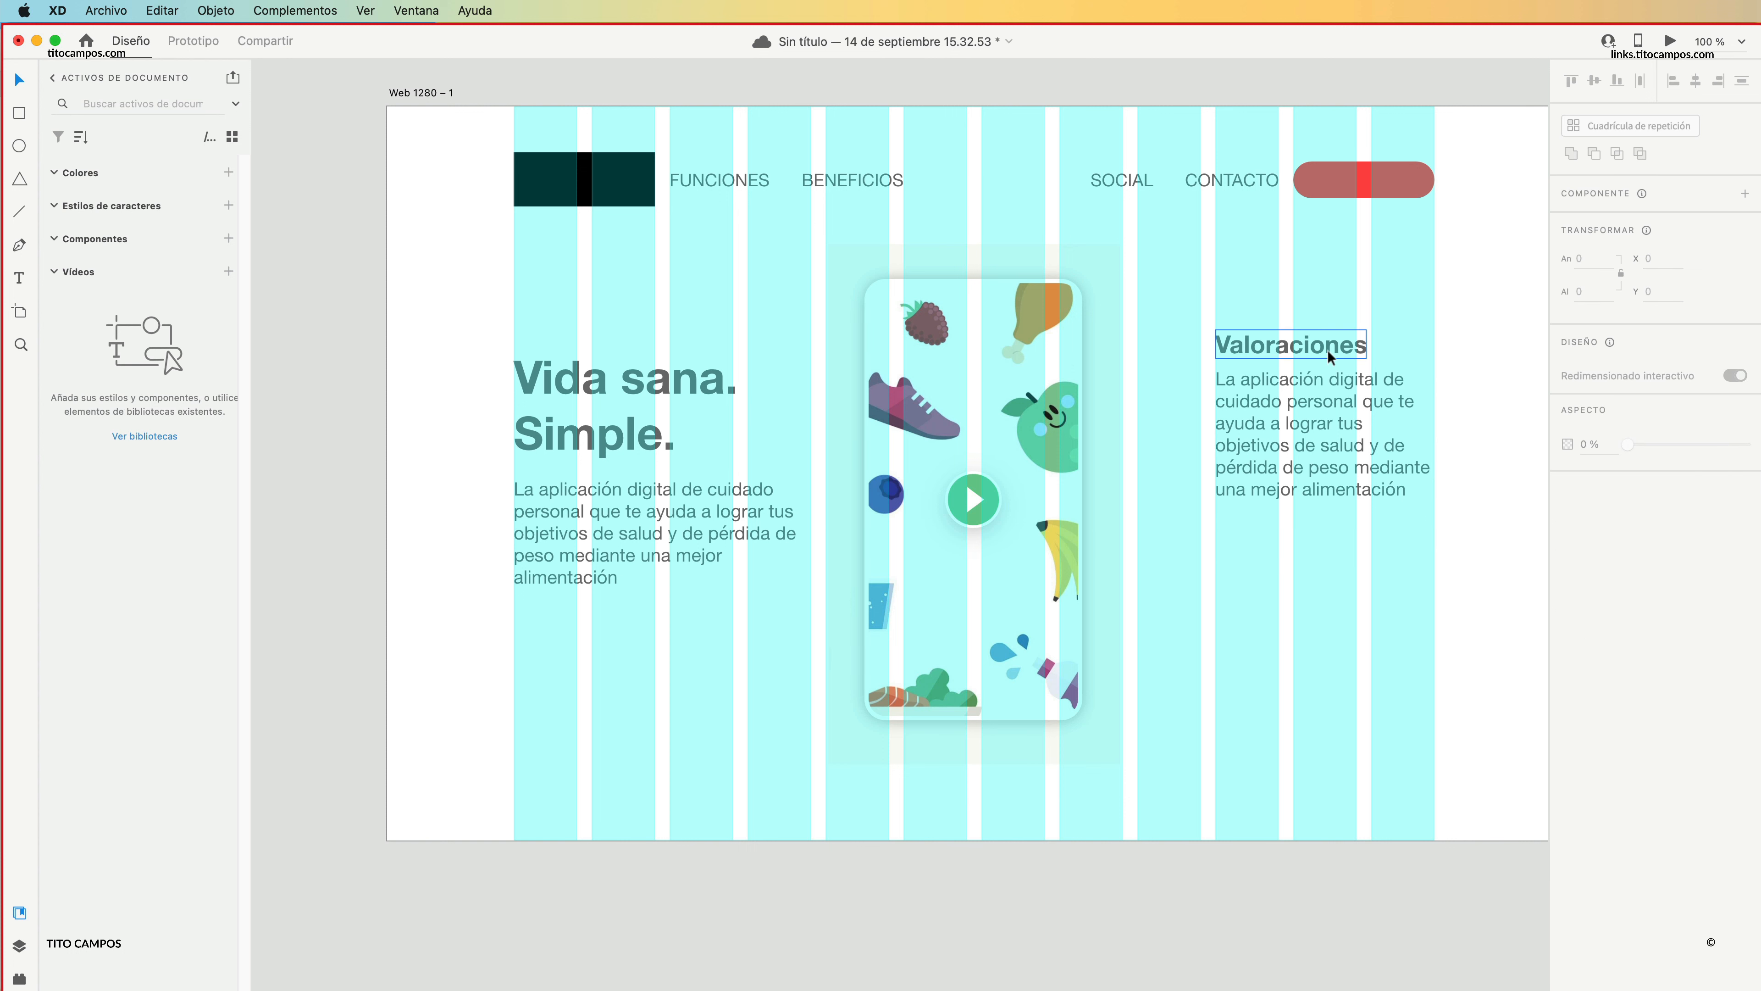
Move "Valoraciones" and its paragraph up to the start of the ninth grid column and duplicate the paragraph directly beneath.
click(1328, 350)
shift+click(1334, 428)
drag(1302, 472, 1262, 548)
click(1440, 439)
click(1483, 585)
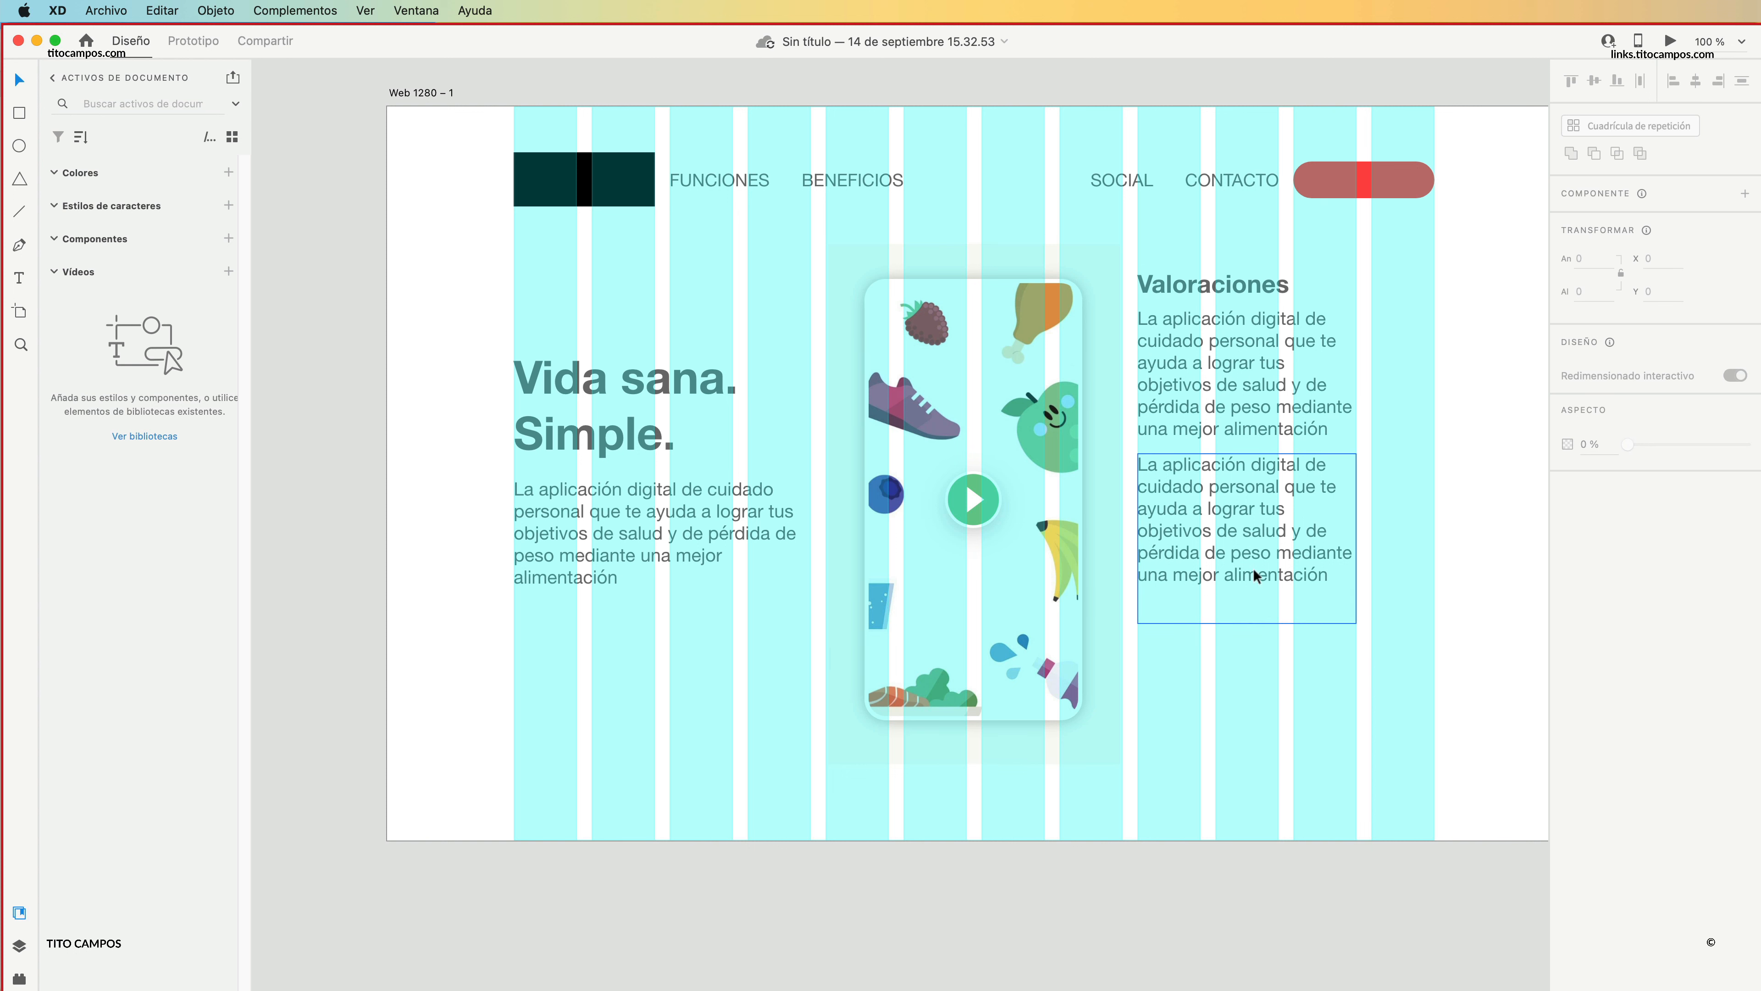
Duplicate the red header button beneath the left paragraph at X 138, Y 557, and place a second copy beside it at X 308.
drag(1380, 169, 599, 629)
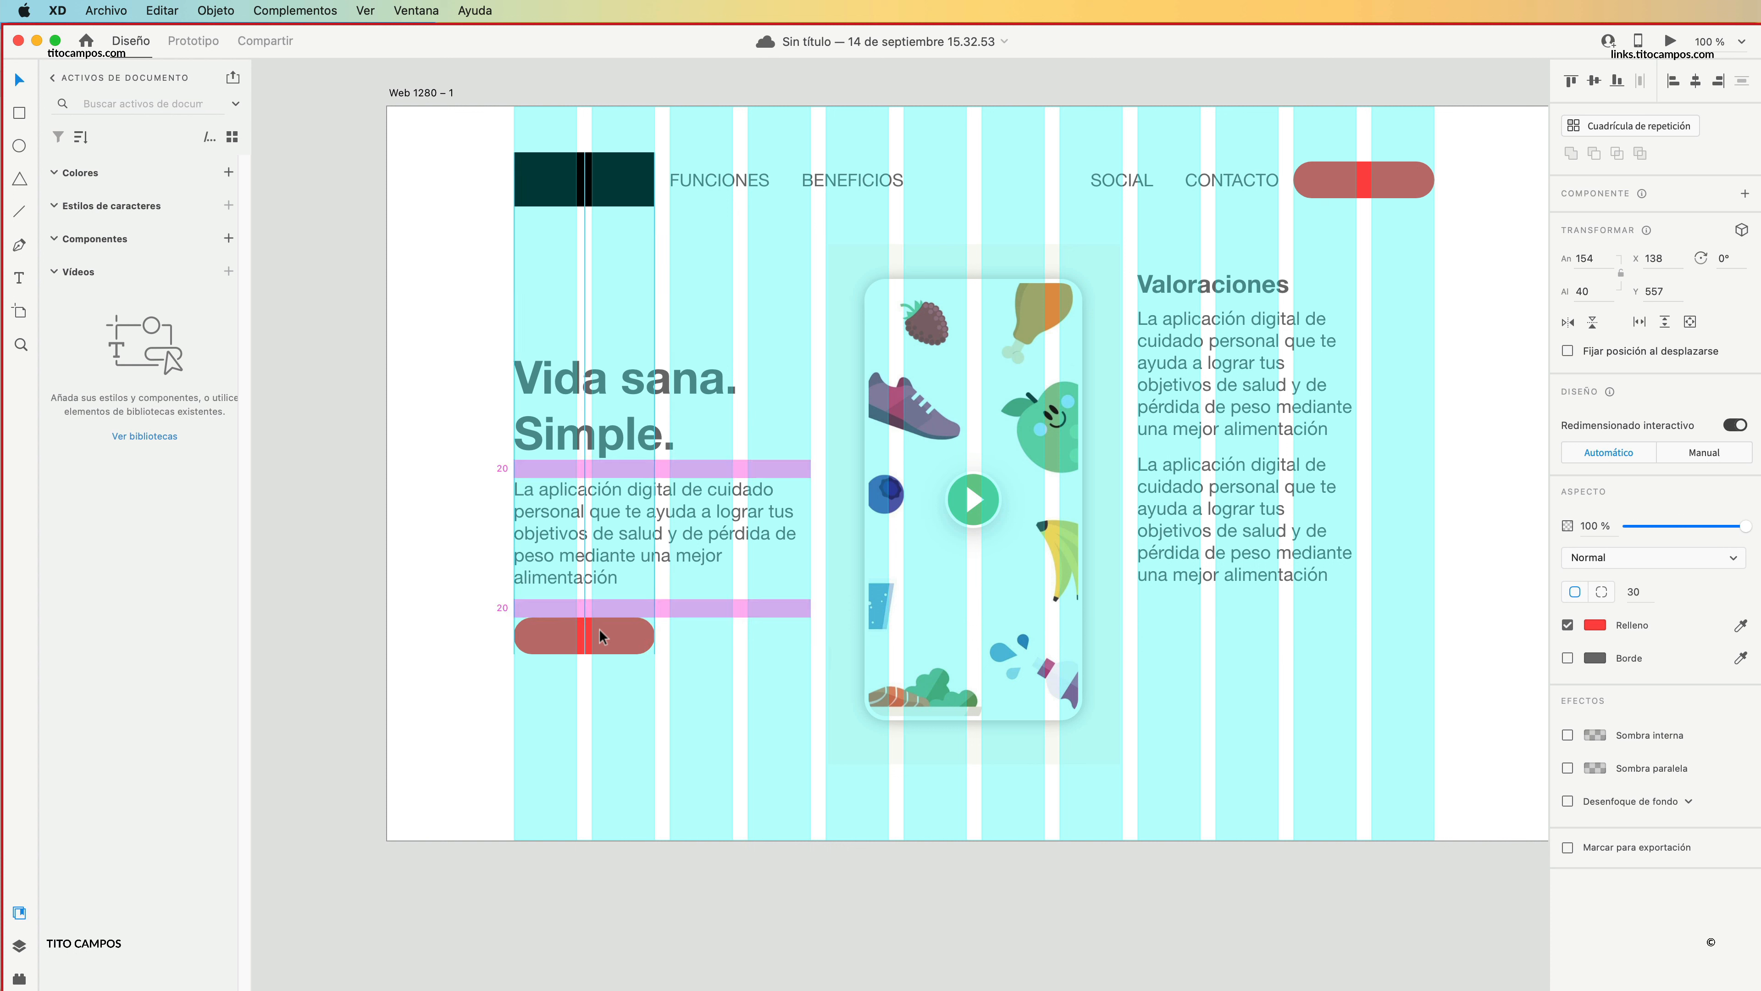
drag(598, 629, 732, 641)
click(667, 705)
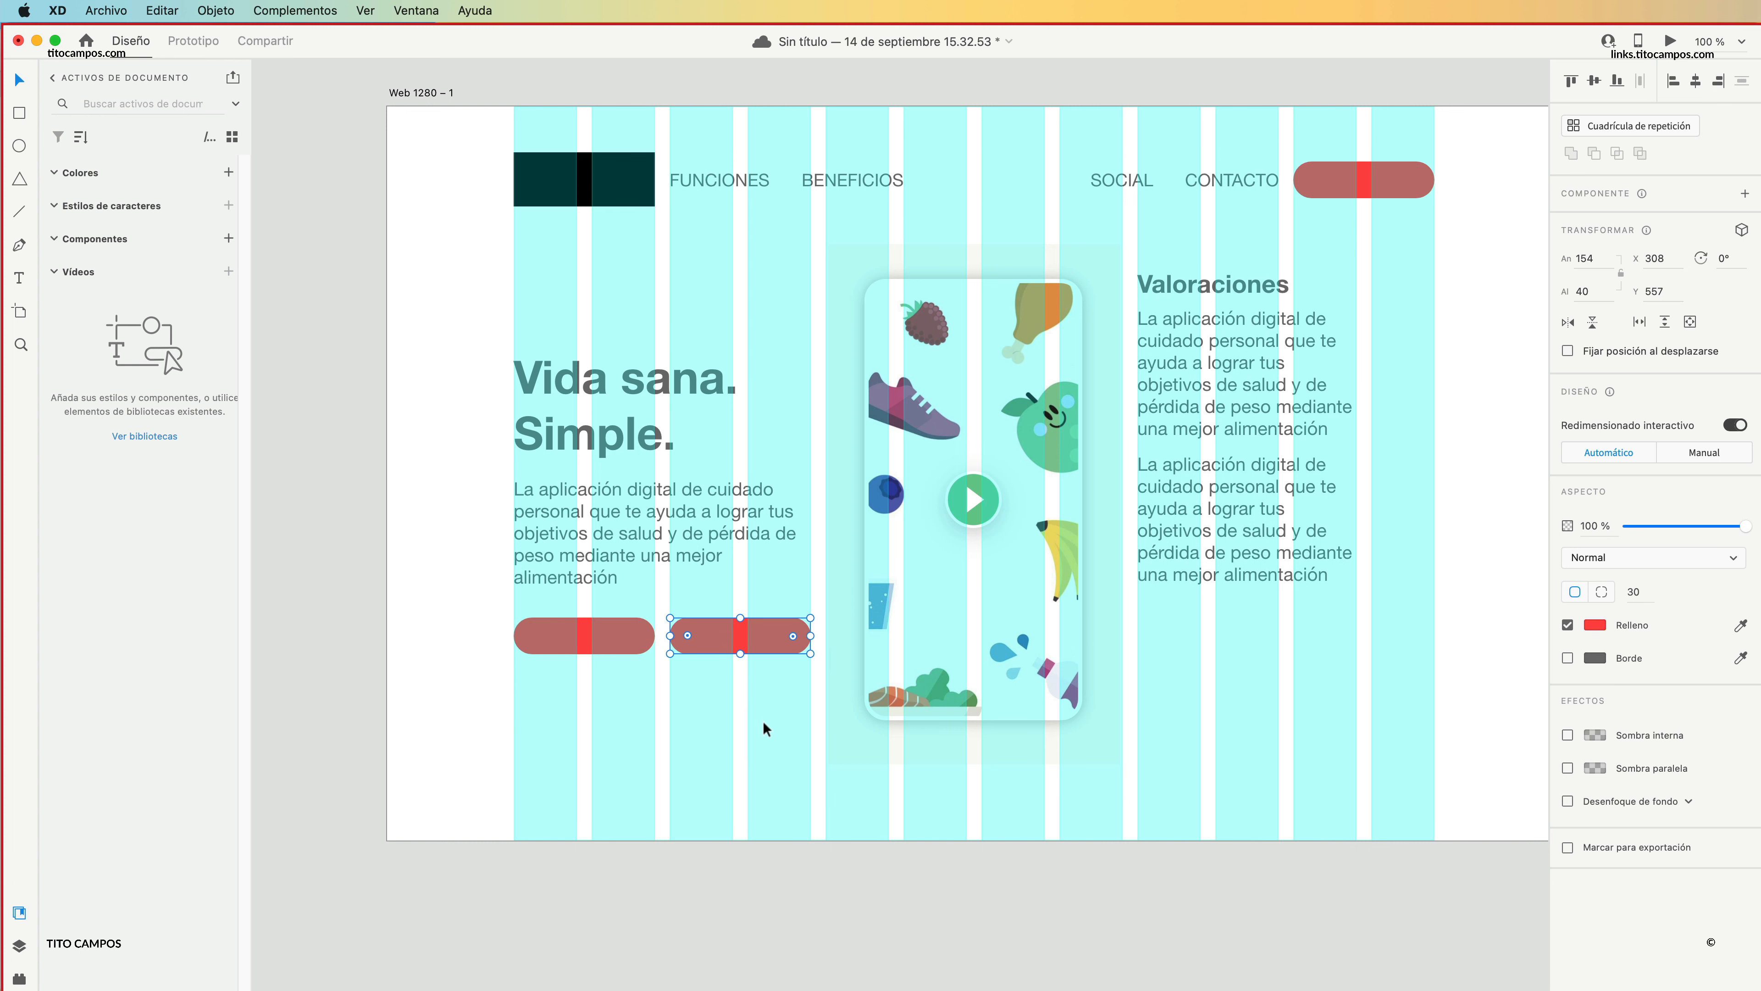
click(773, 723)
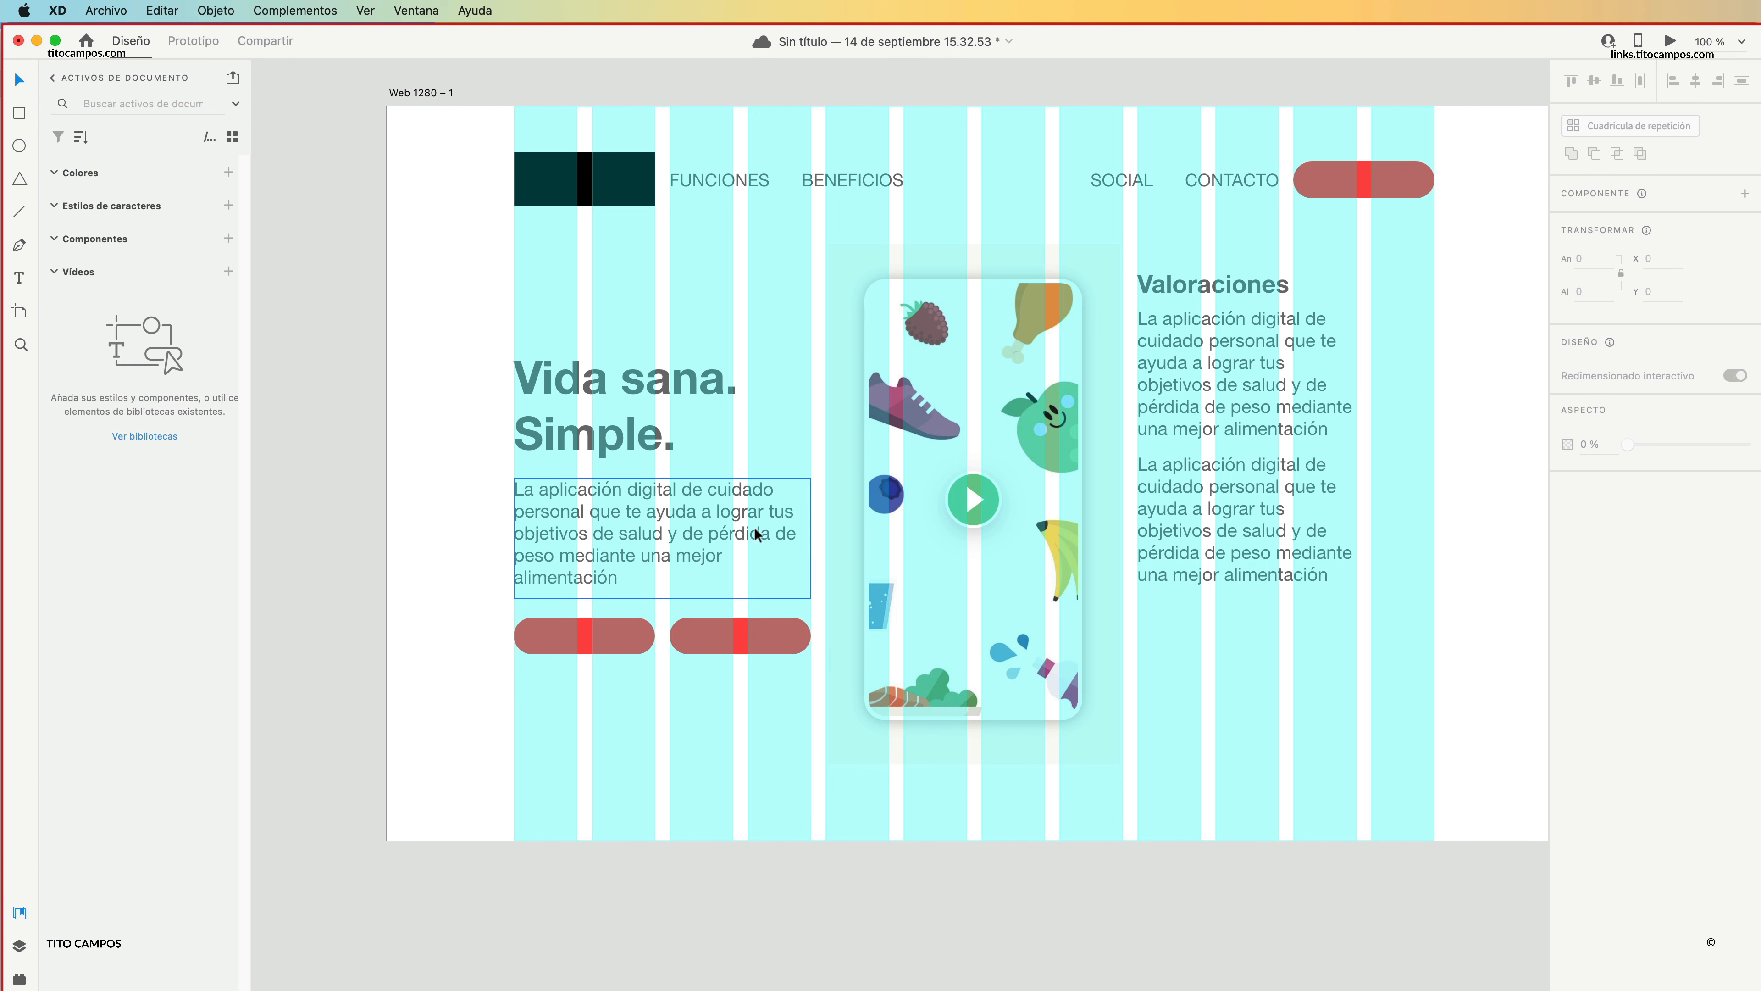
Shorten the left paragraph's text box to just below its last line and place both red buttons beneath it at Y 546.
click(634, 553)
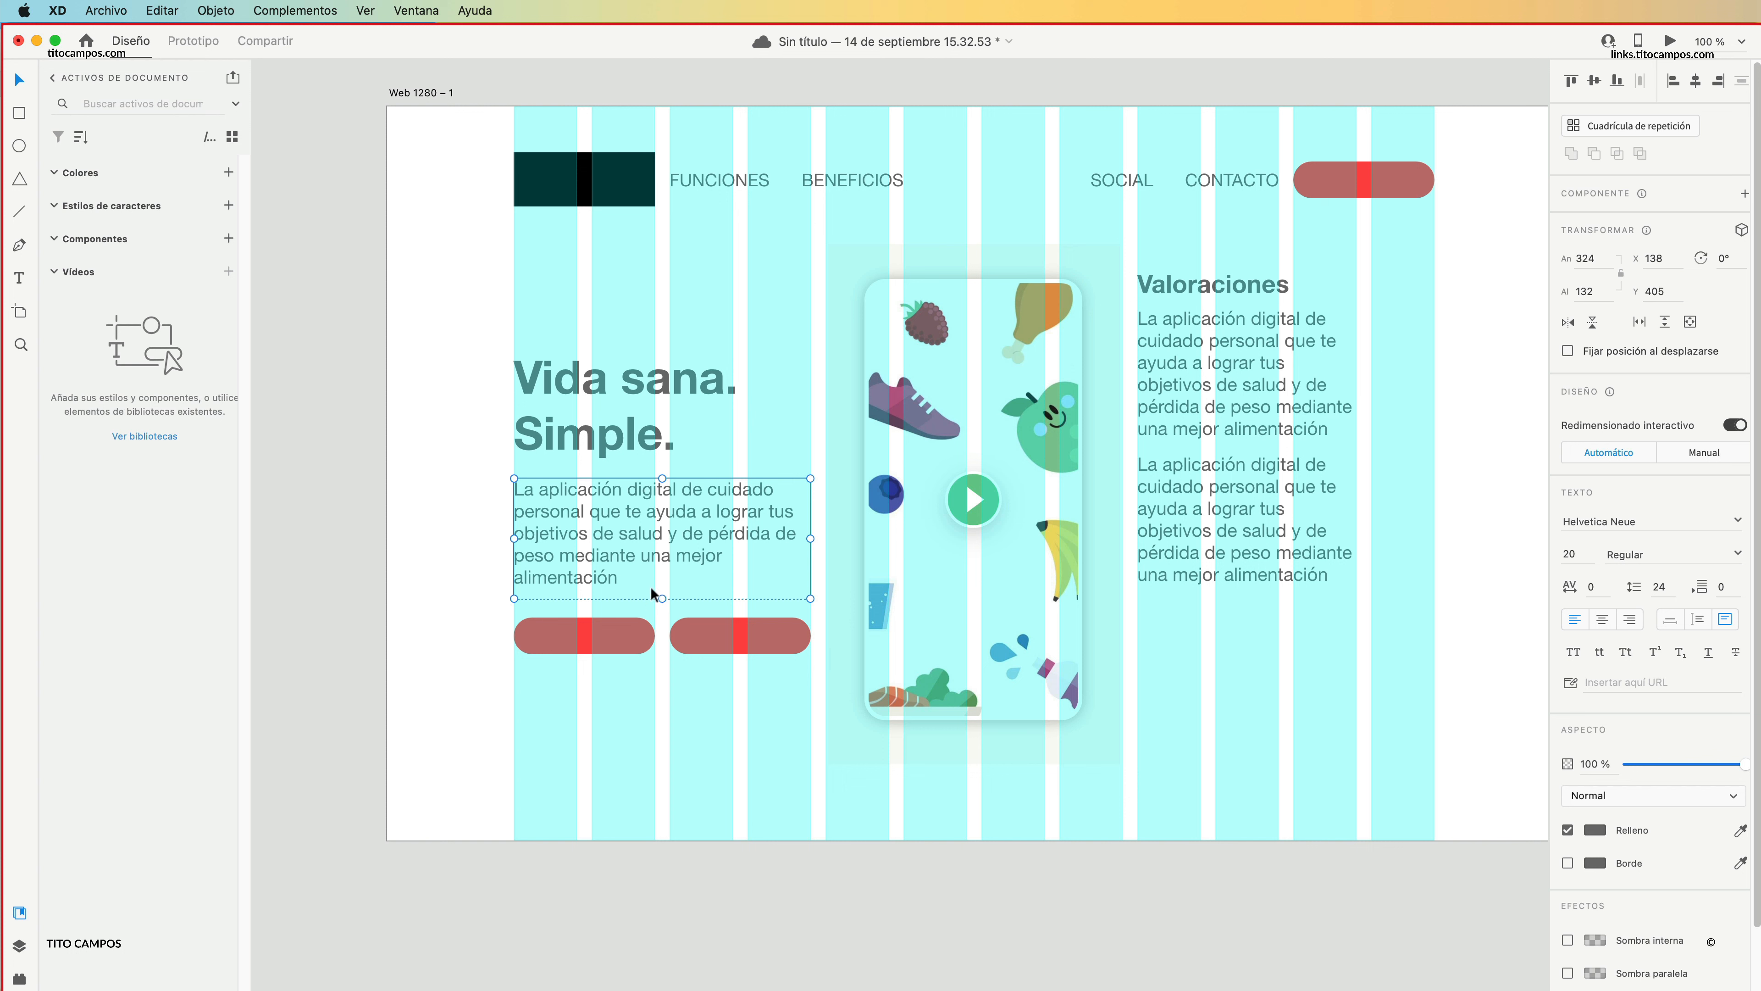
drag(664, 598, 631, 678)
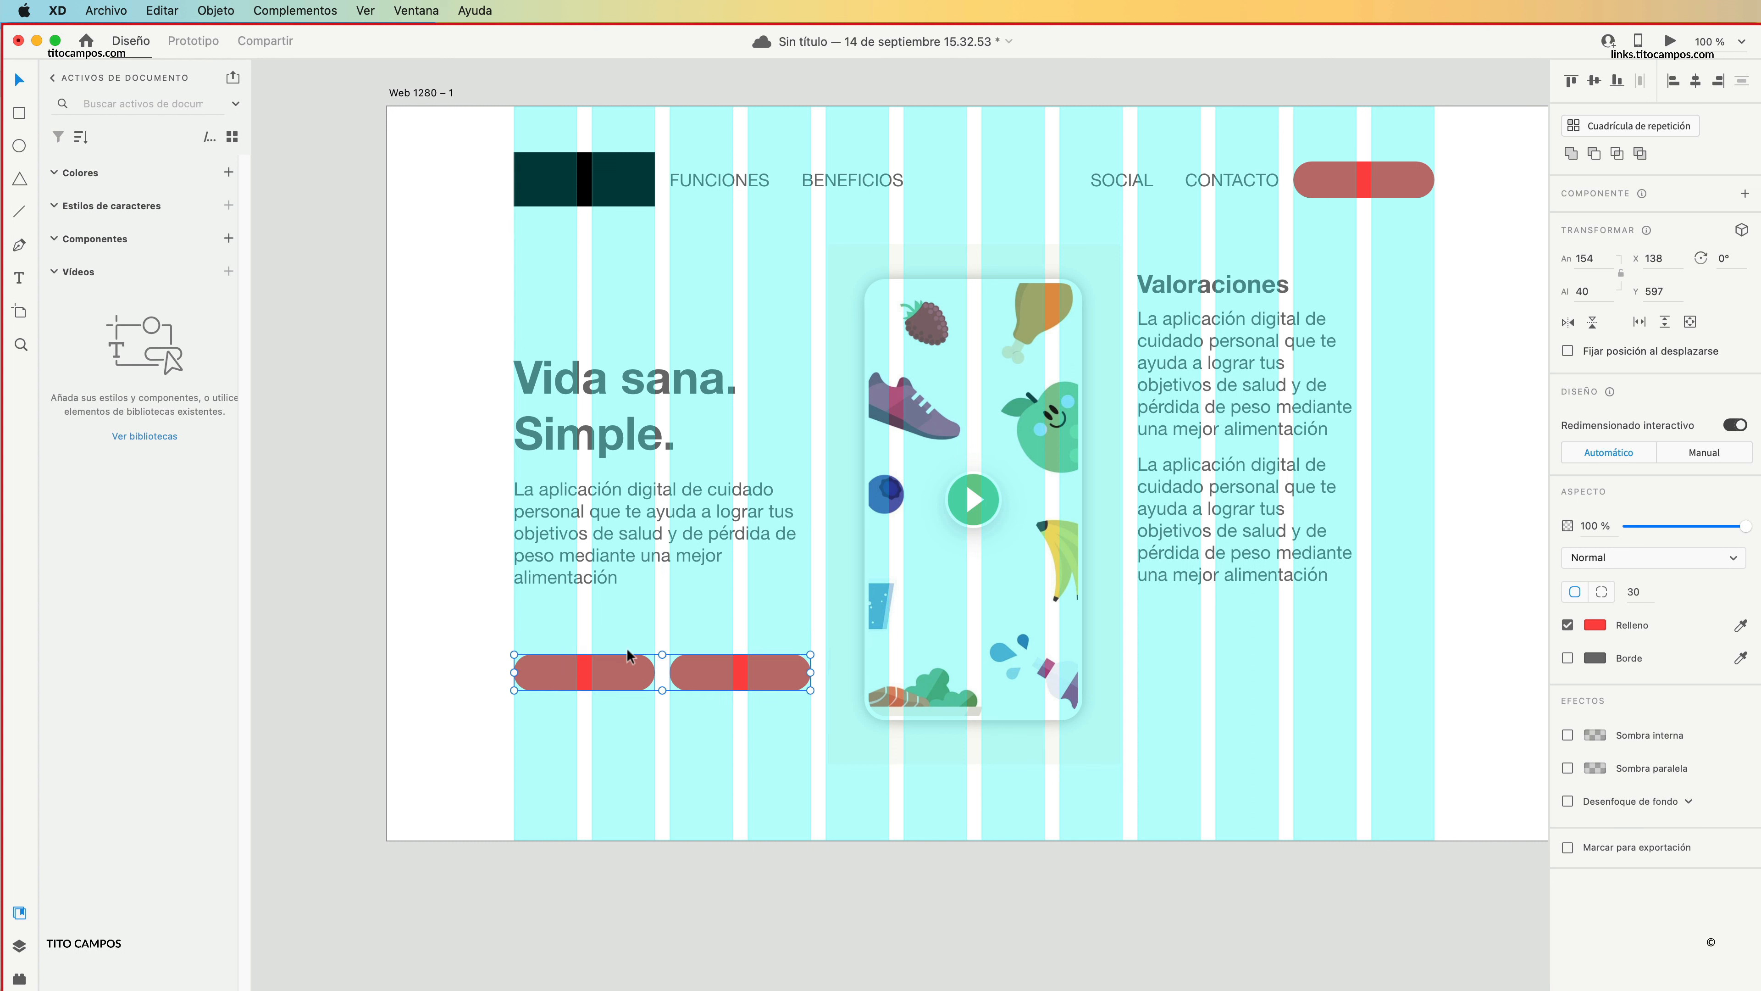
click(629, 569)
drag(662, 635, 716, 629)
click(604, 682)
click(684, 723)
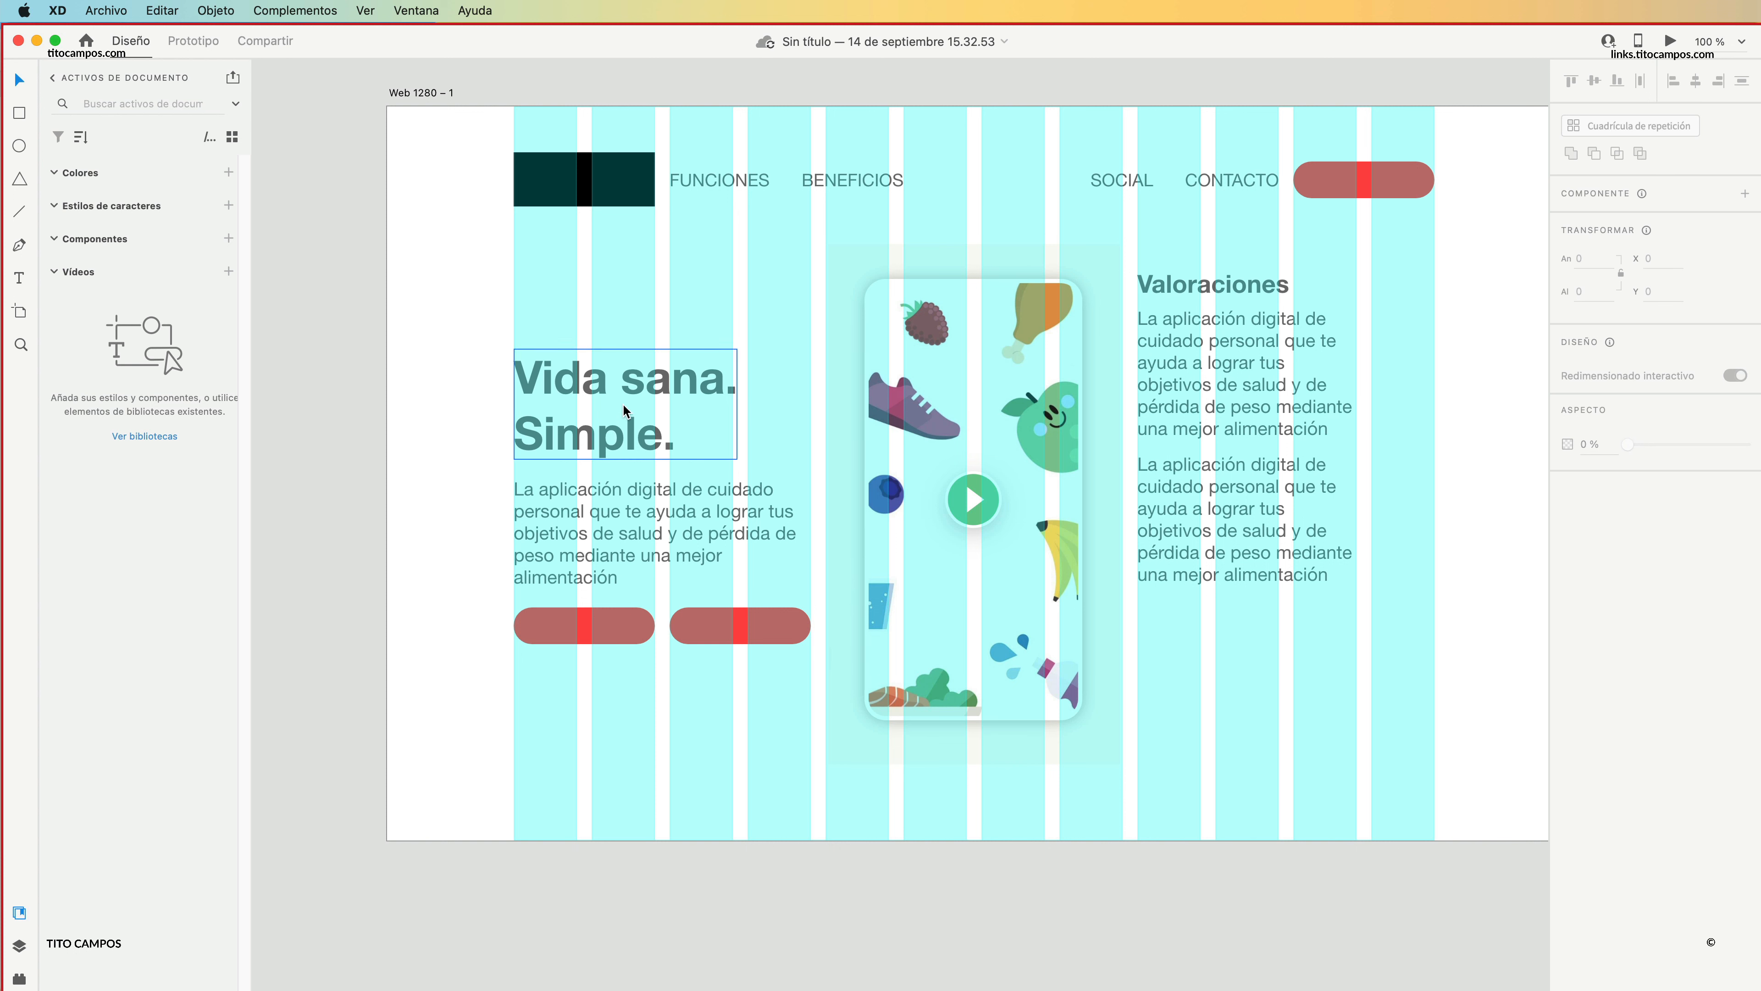
Try the "Vida sana. Simple." heading at Y 141, just under the logo block, and return it to its place above the paragraph.
drag(431, 392, 810, 646)
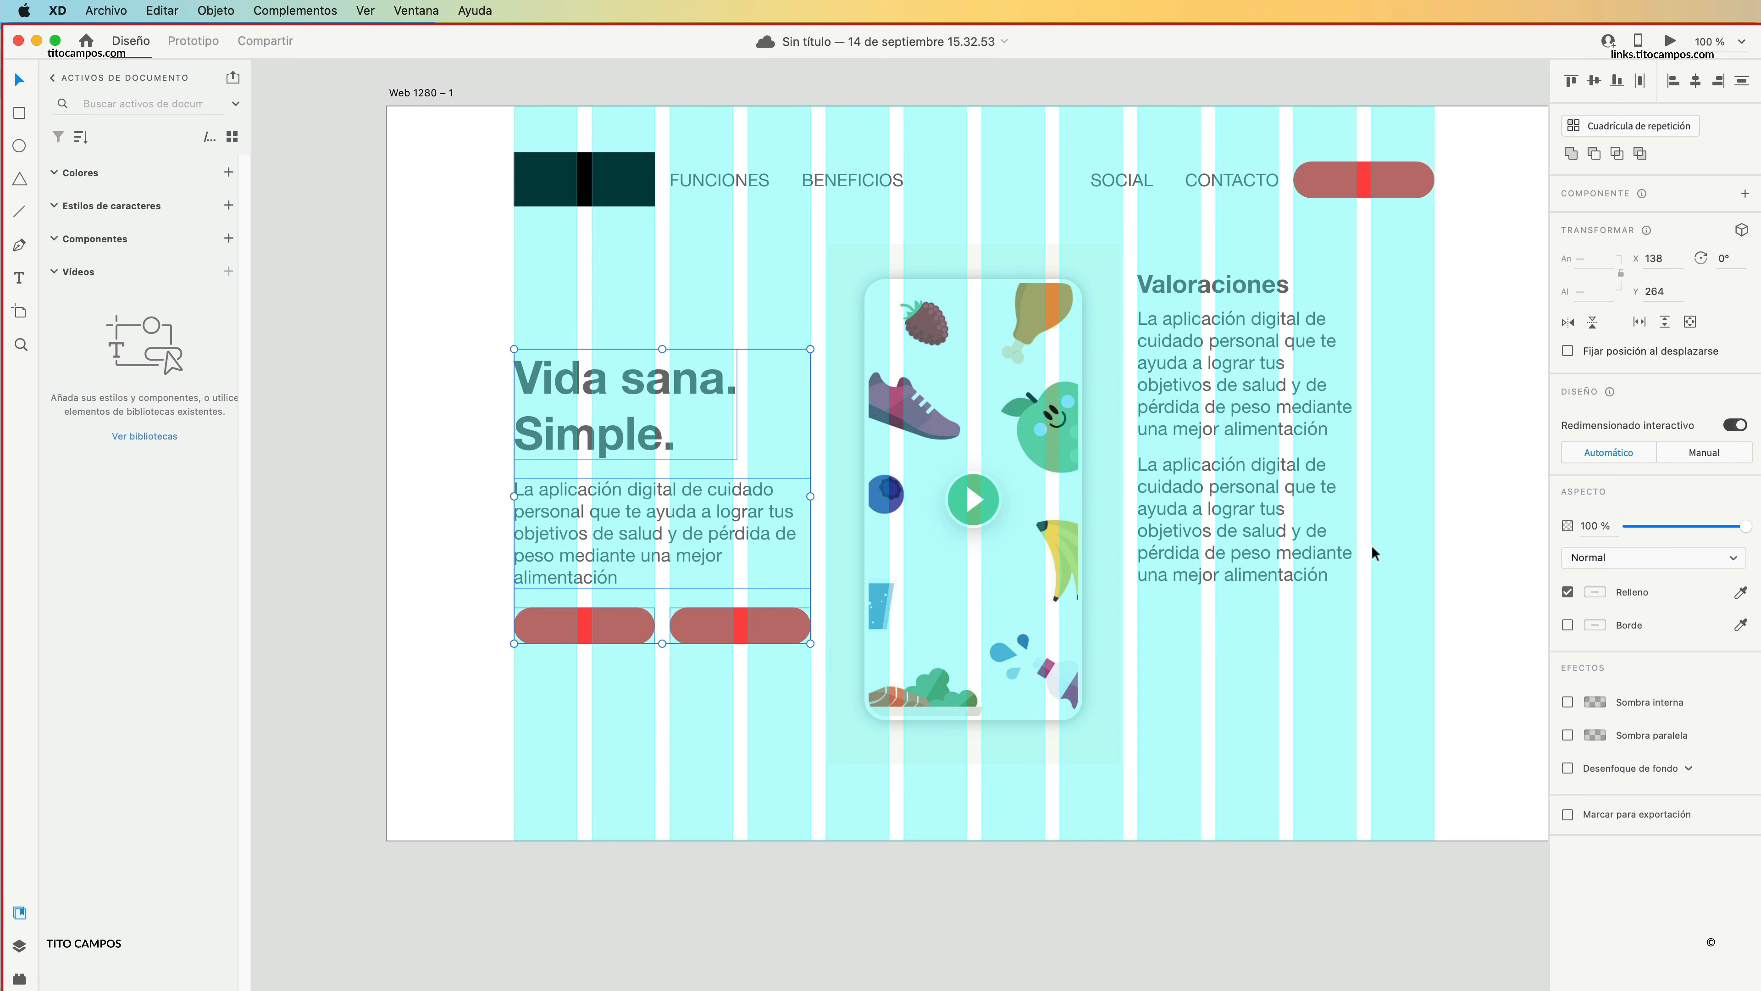
click(444, 476)
drag(622, 429, 622, 314)
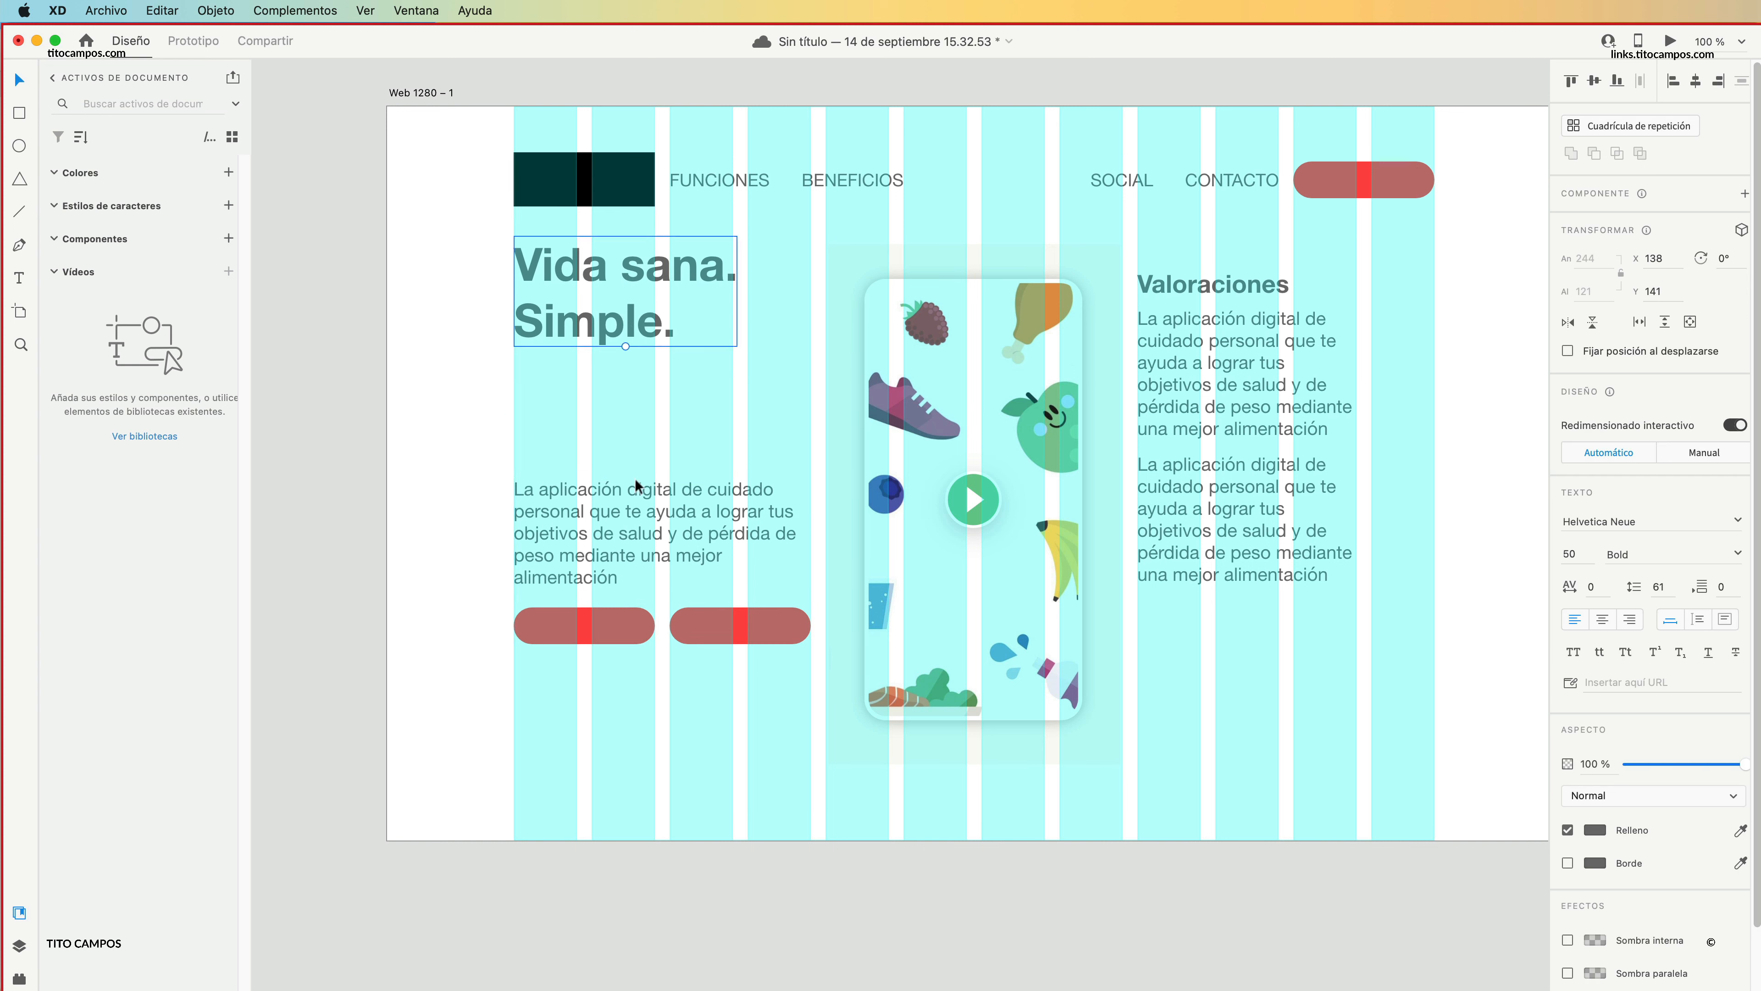
click(441, 459)
drag(439, 457, 826, 586)
click(559, 392)
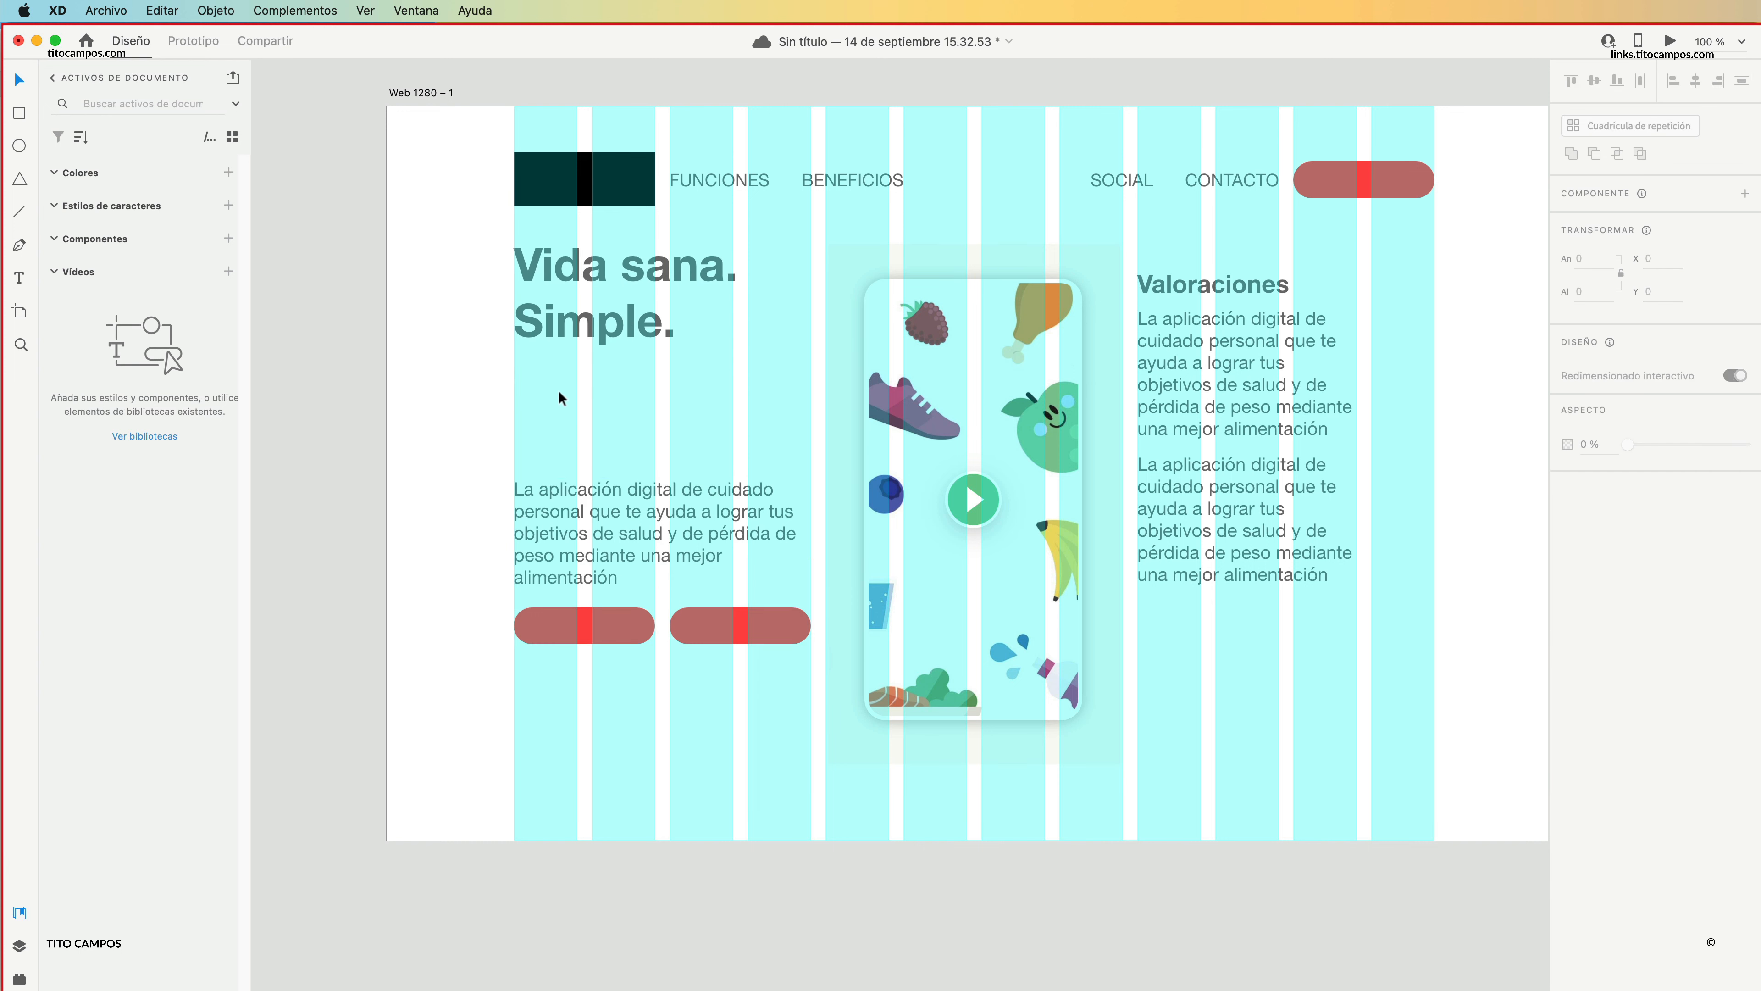
drag(439, 356, 749, 145)
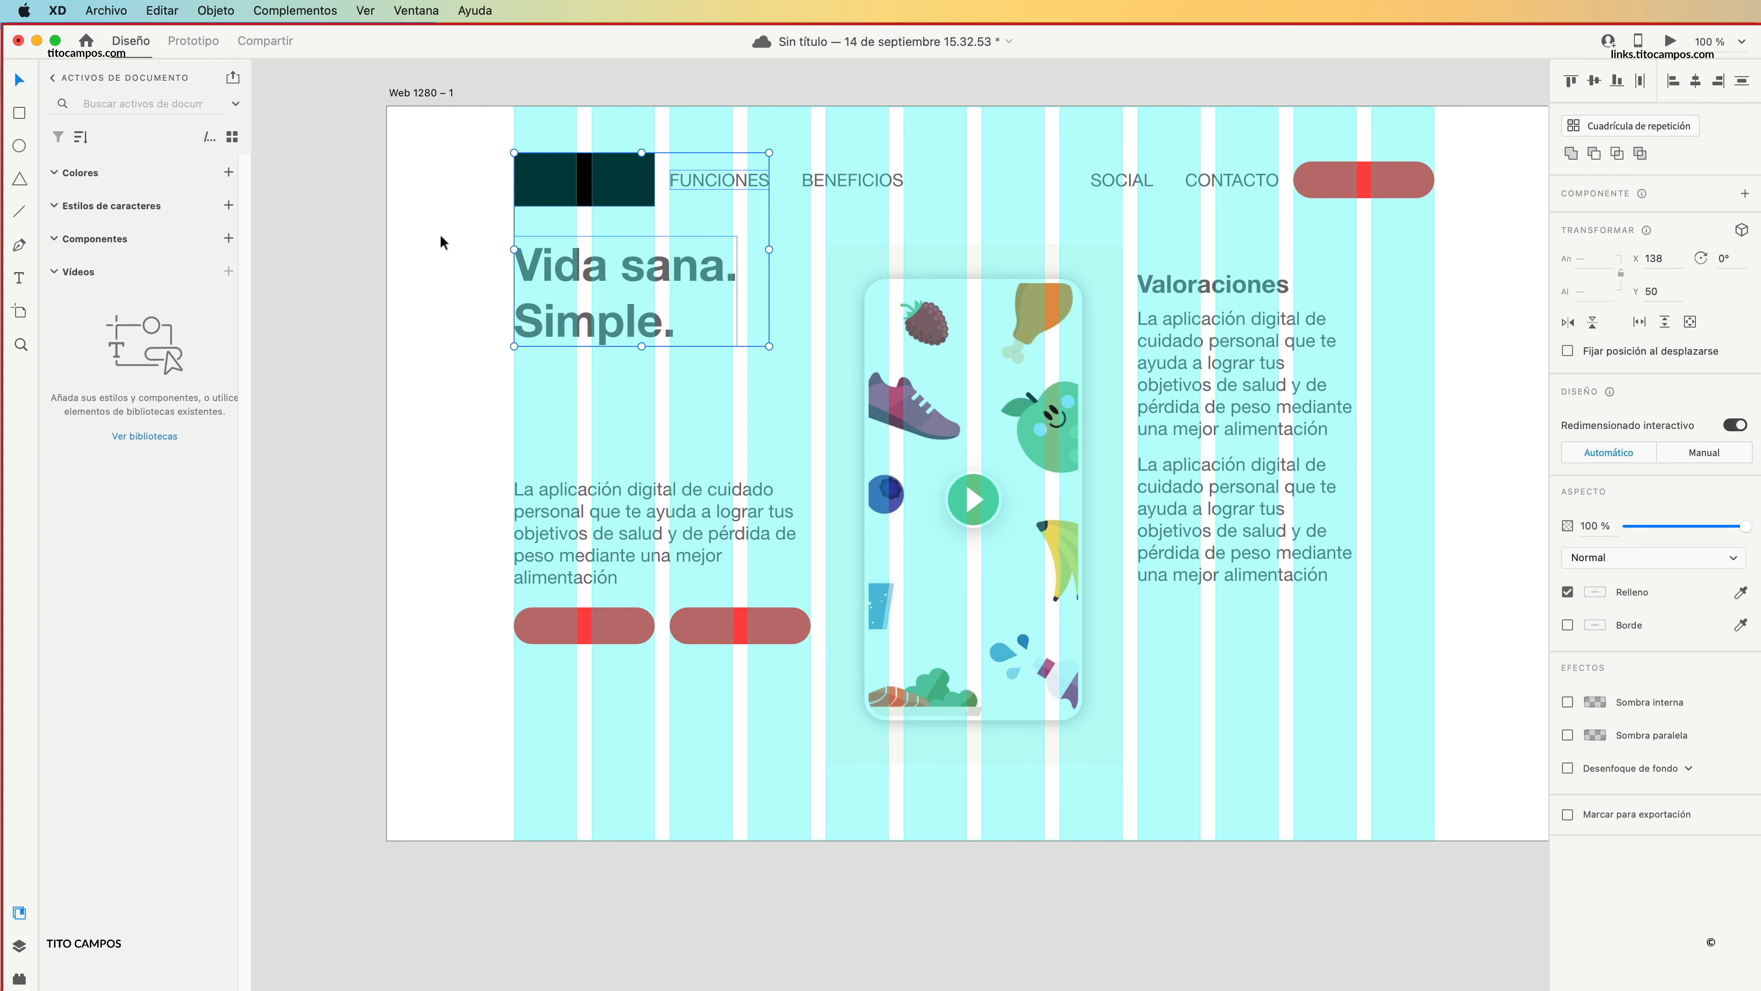
click(442, 241)
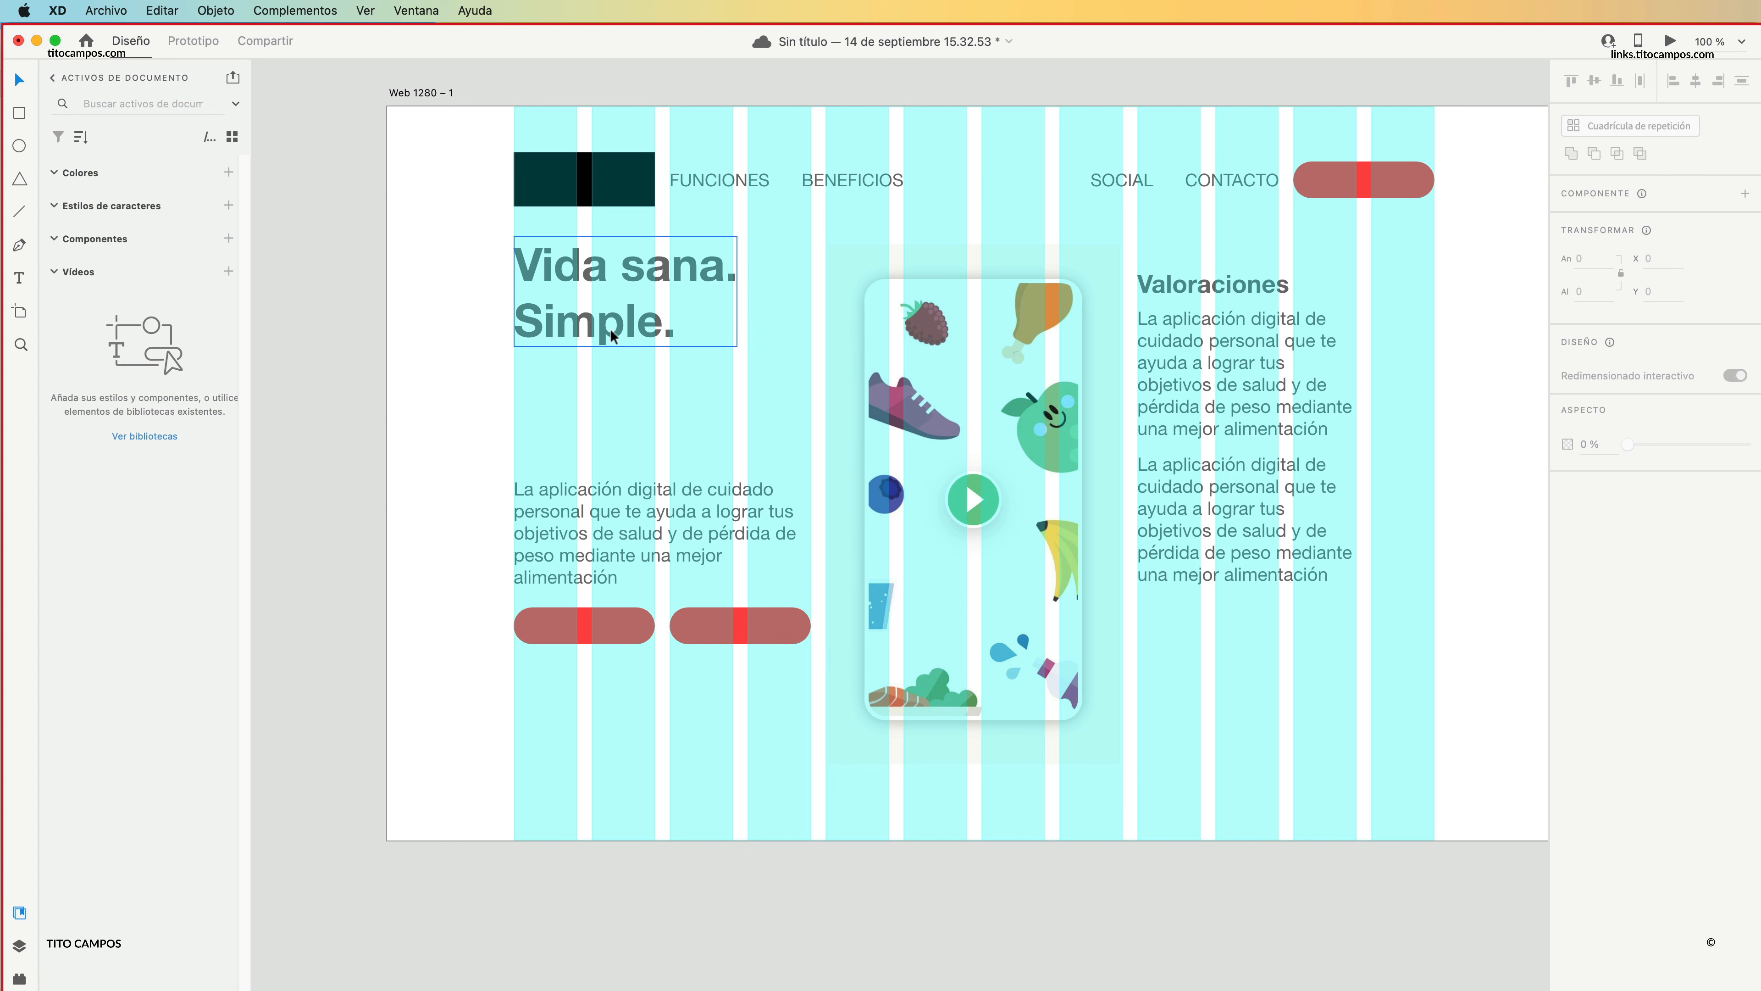
drag(614, 329, 541, 431)
key(Escape)
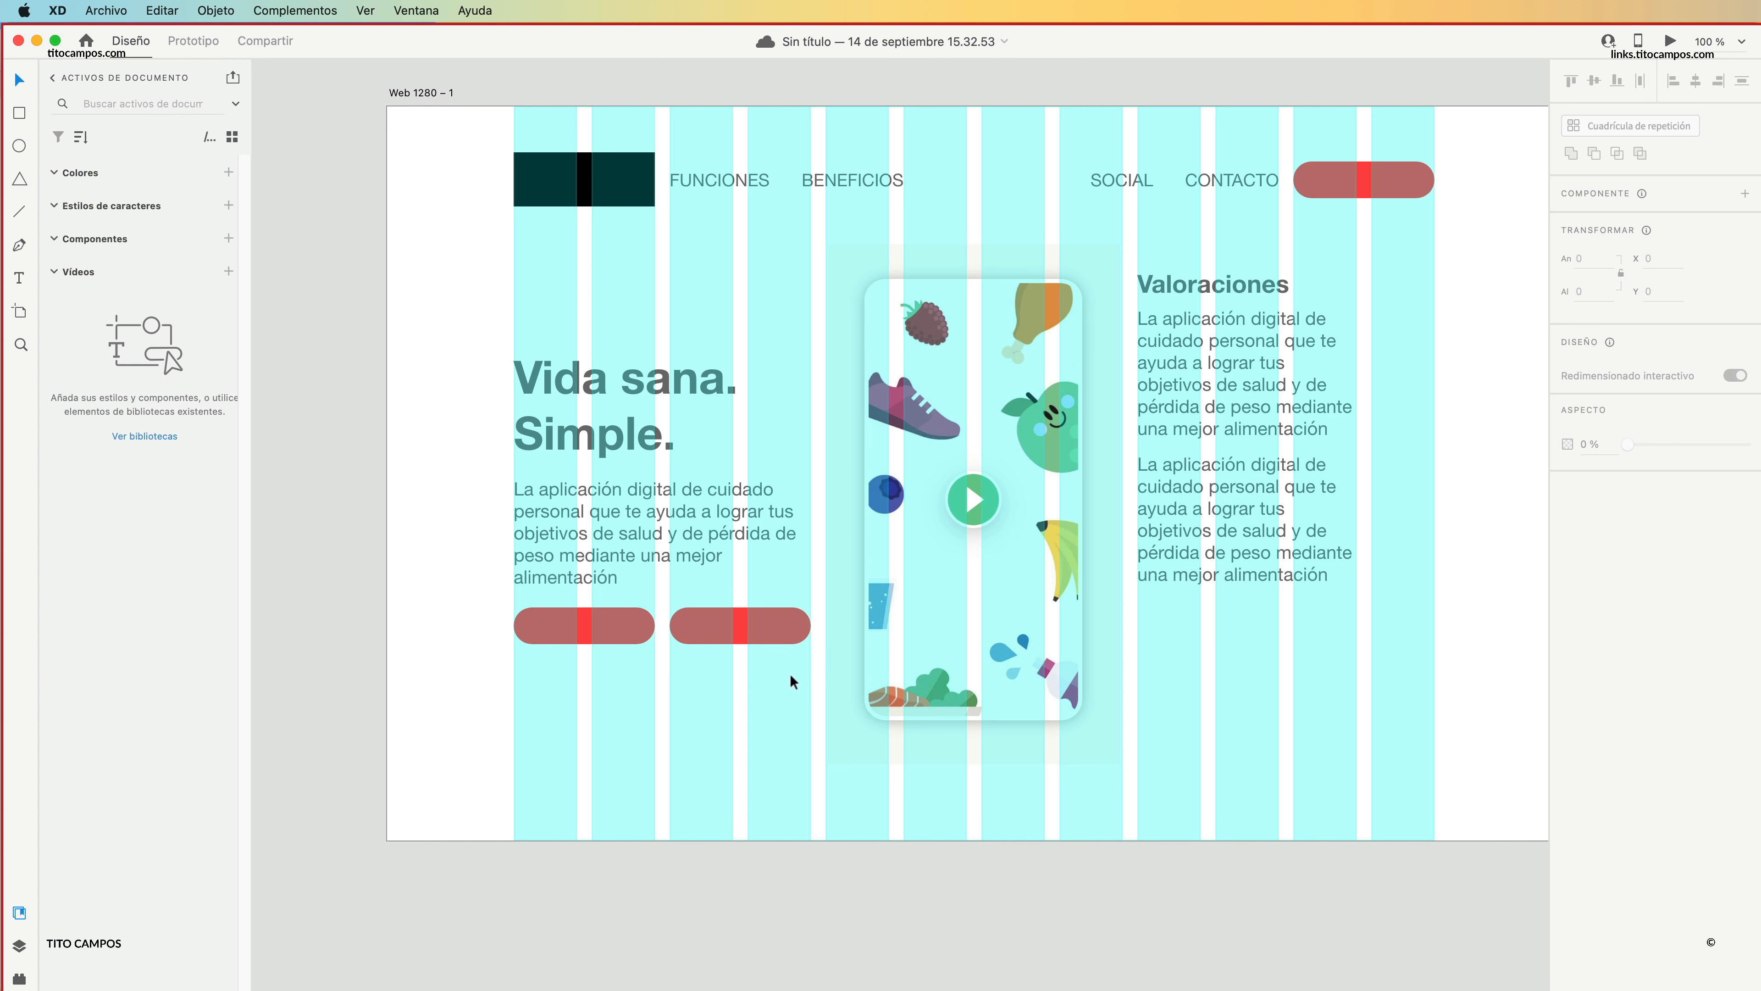
Try both red buttons far below the left paragraph, near the artboard's lower edge, and undo that move.
click(648, 628)
shift+click(717, 621)
drag(717, 621, 726, 780)
click(441, 679)
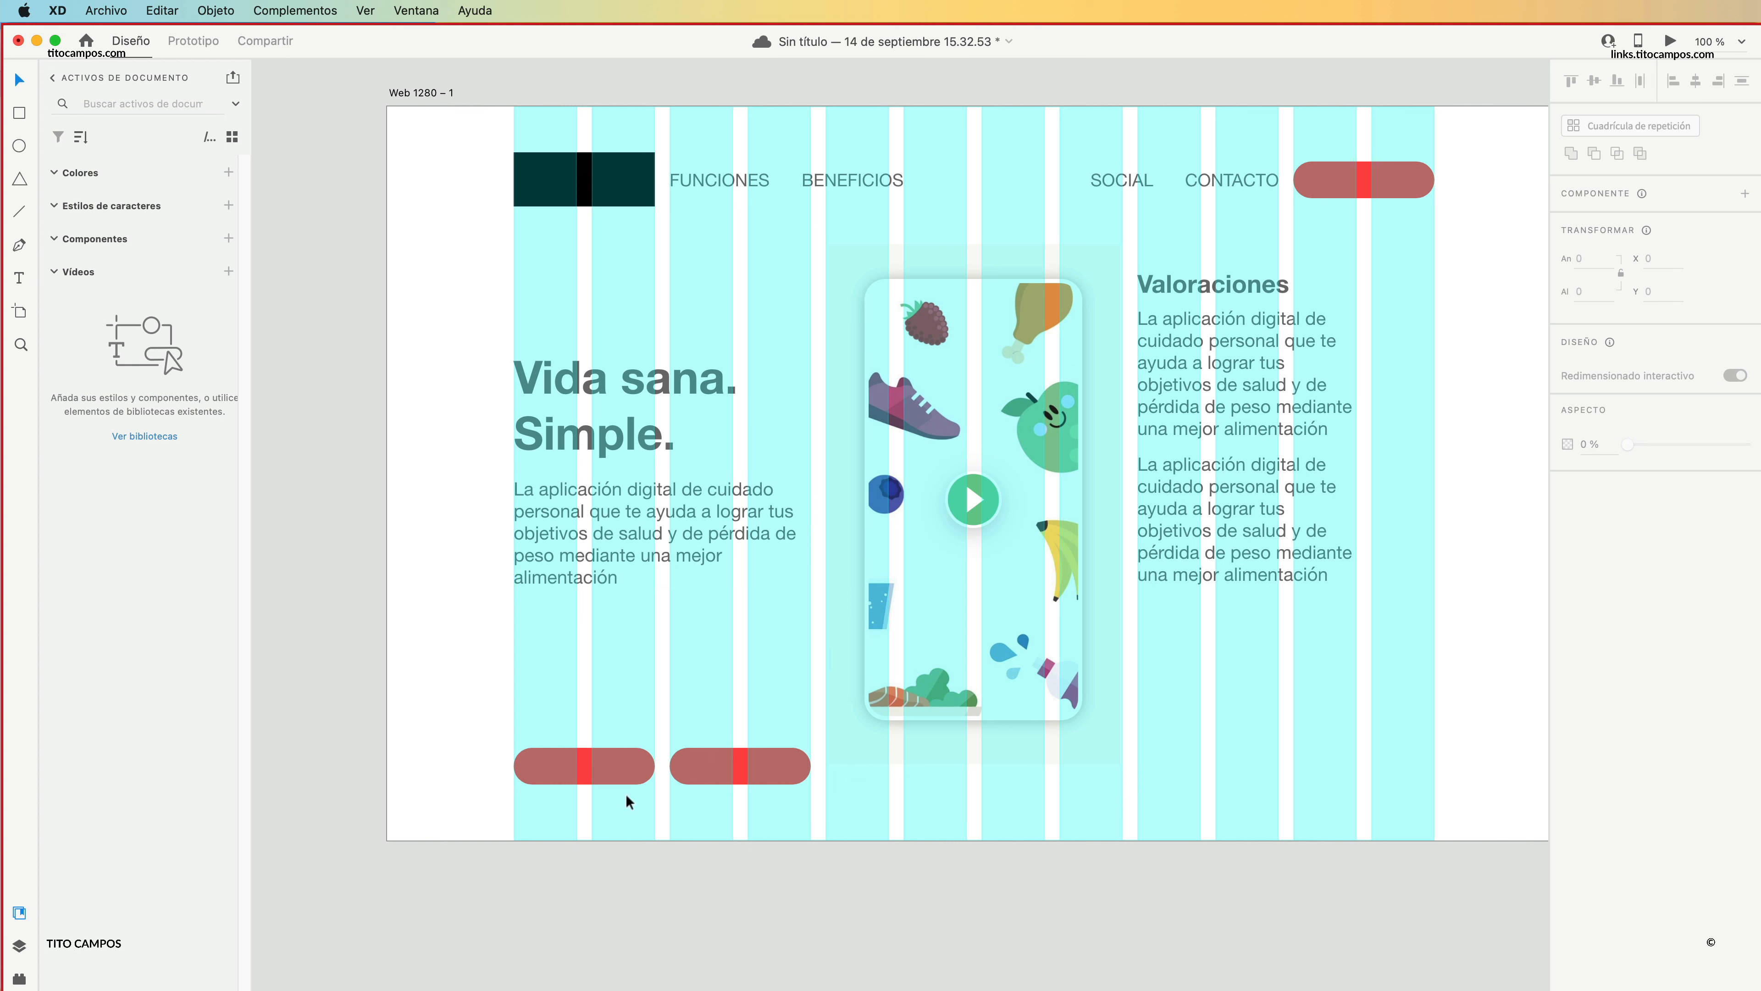
key(super+z)
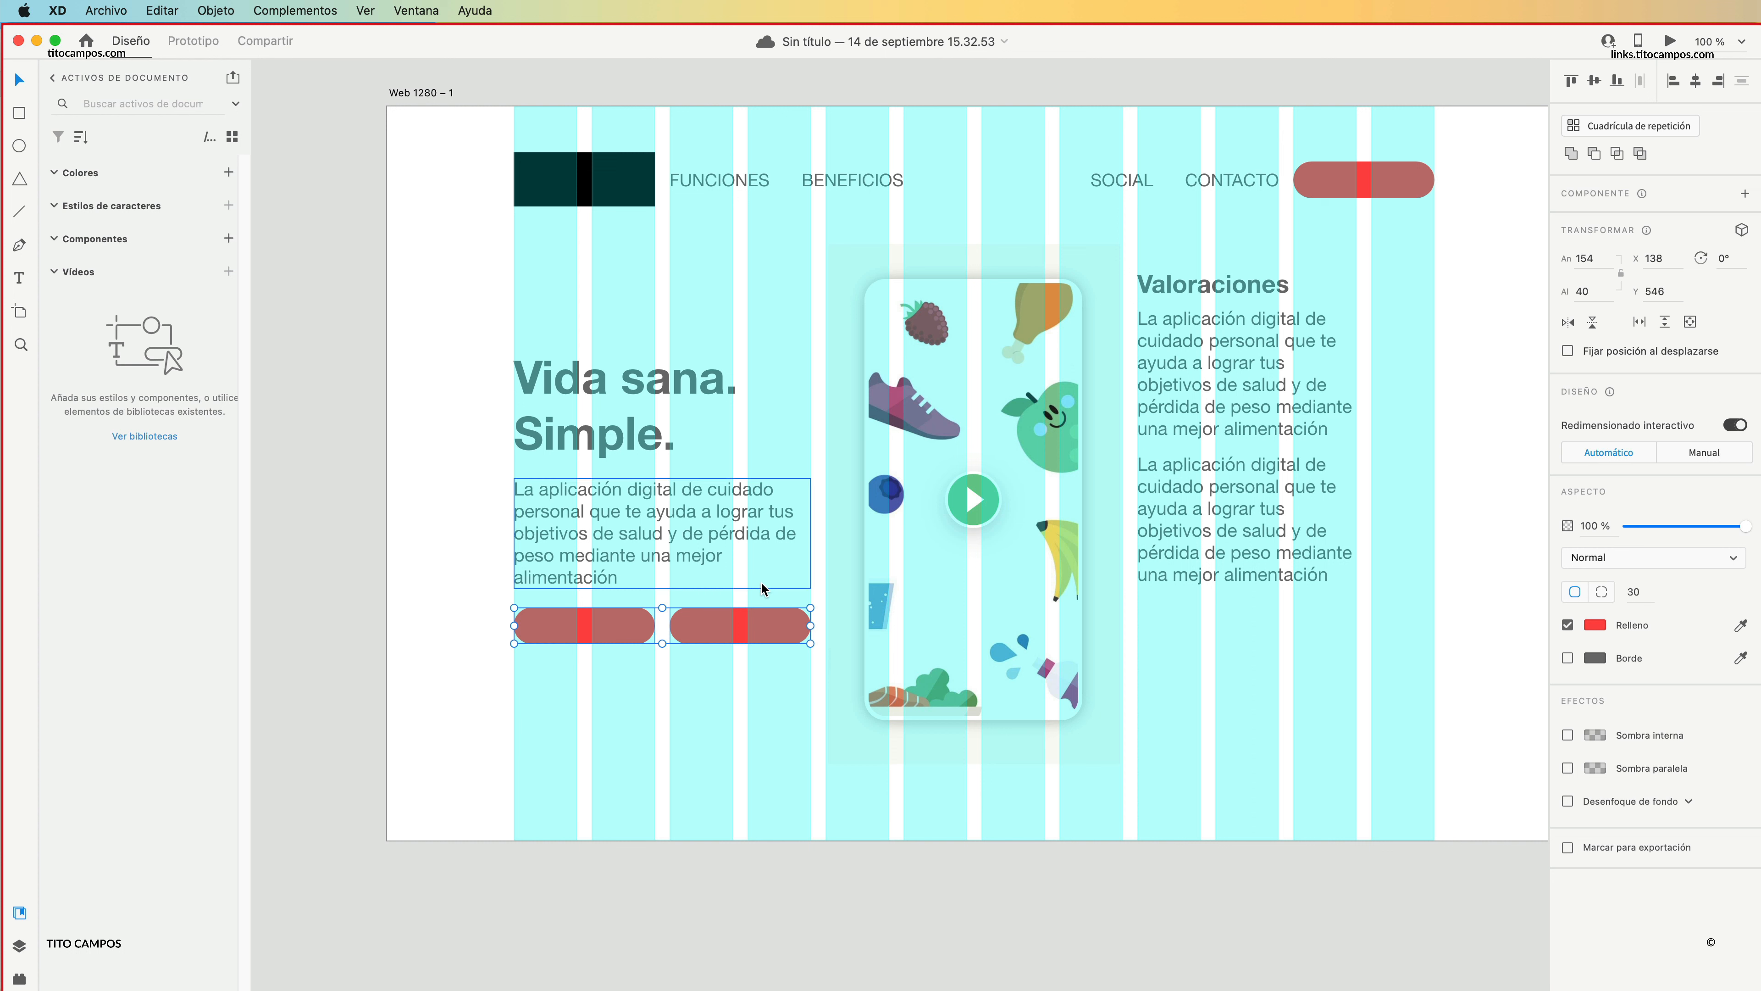
Try the left paragraph and both red buttons farther below the heading, and move them back up to Y 405.
click(609, 678)
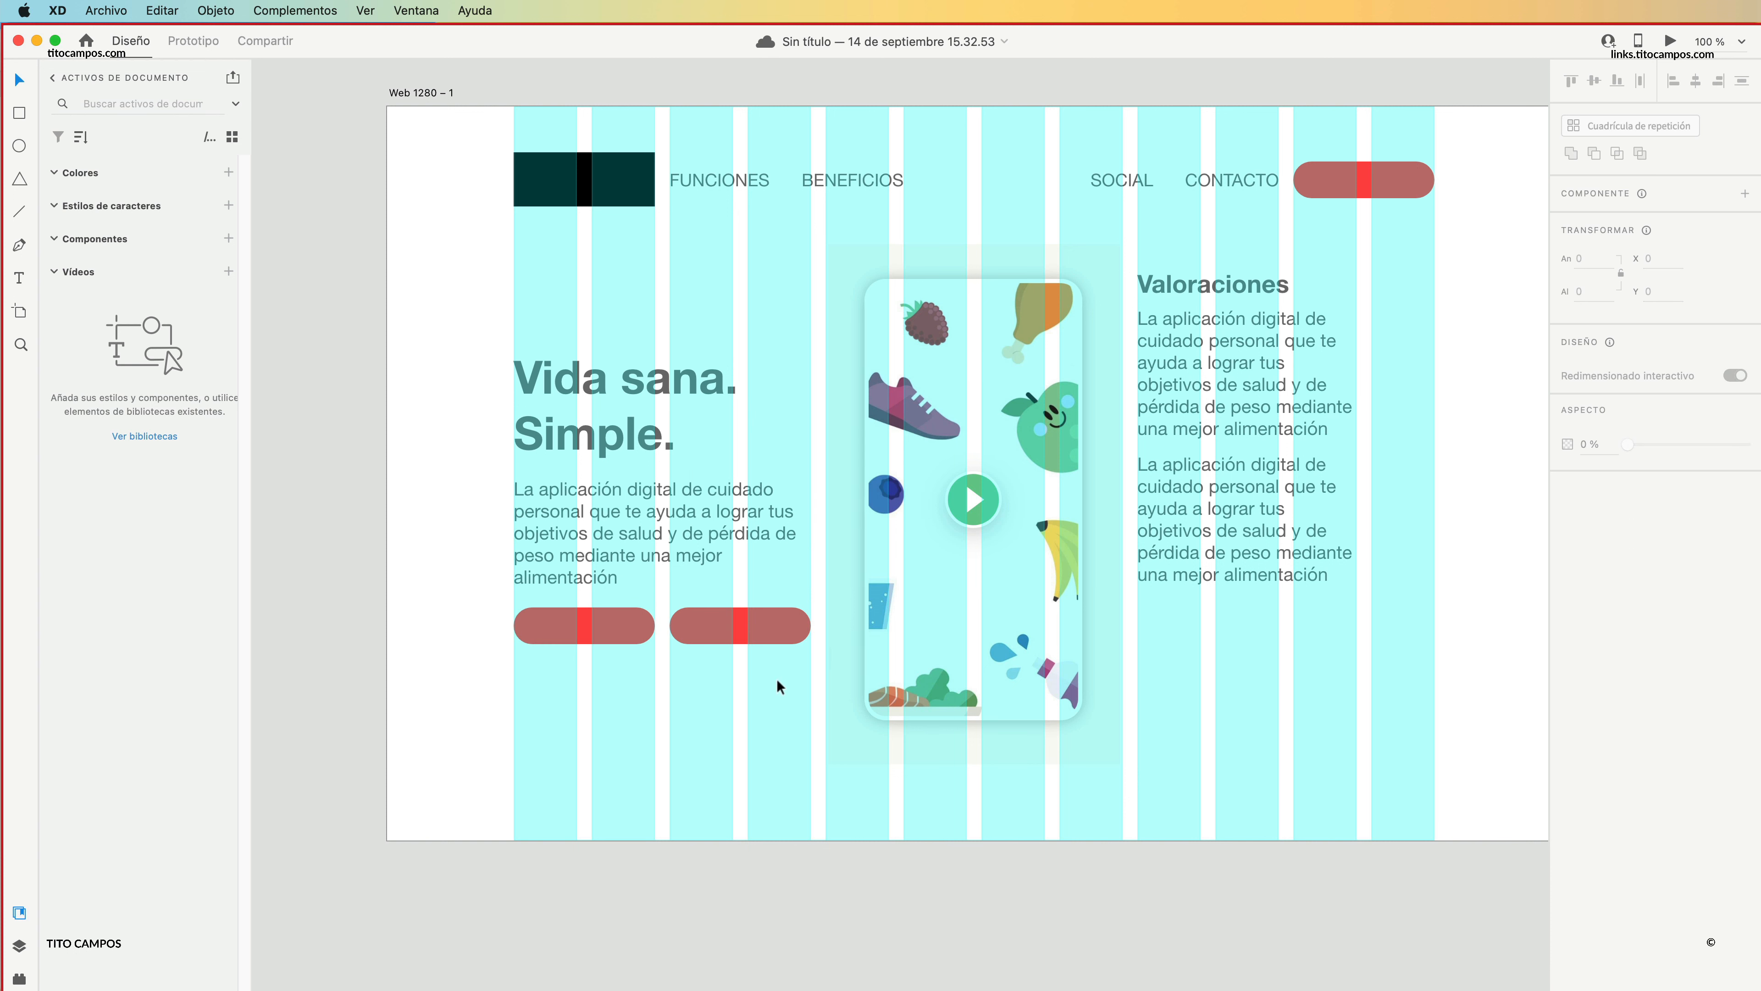
drag(813, 703, 513, 478)
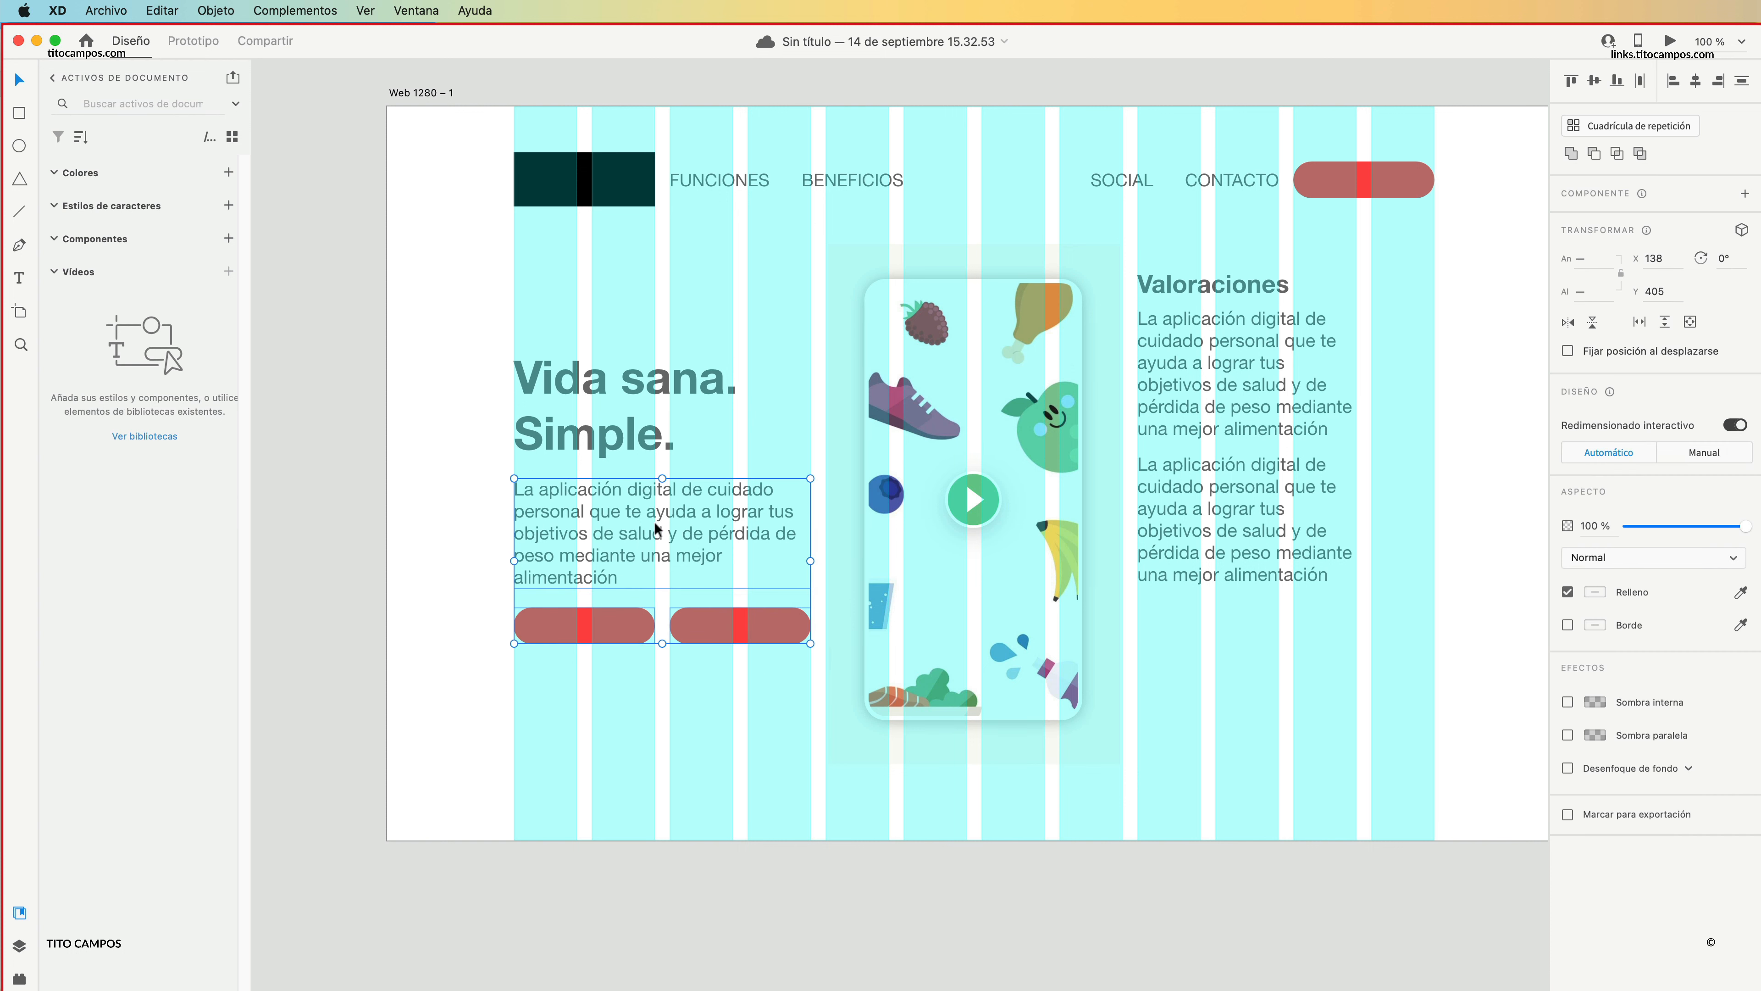
drag(653, 524, 639, 630)
click(477, 596)
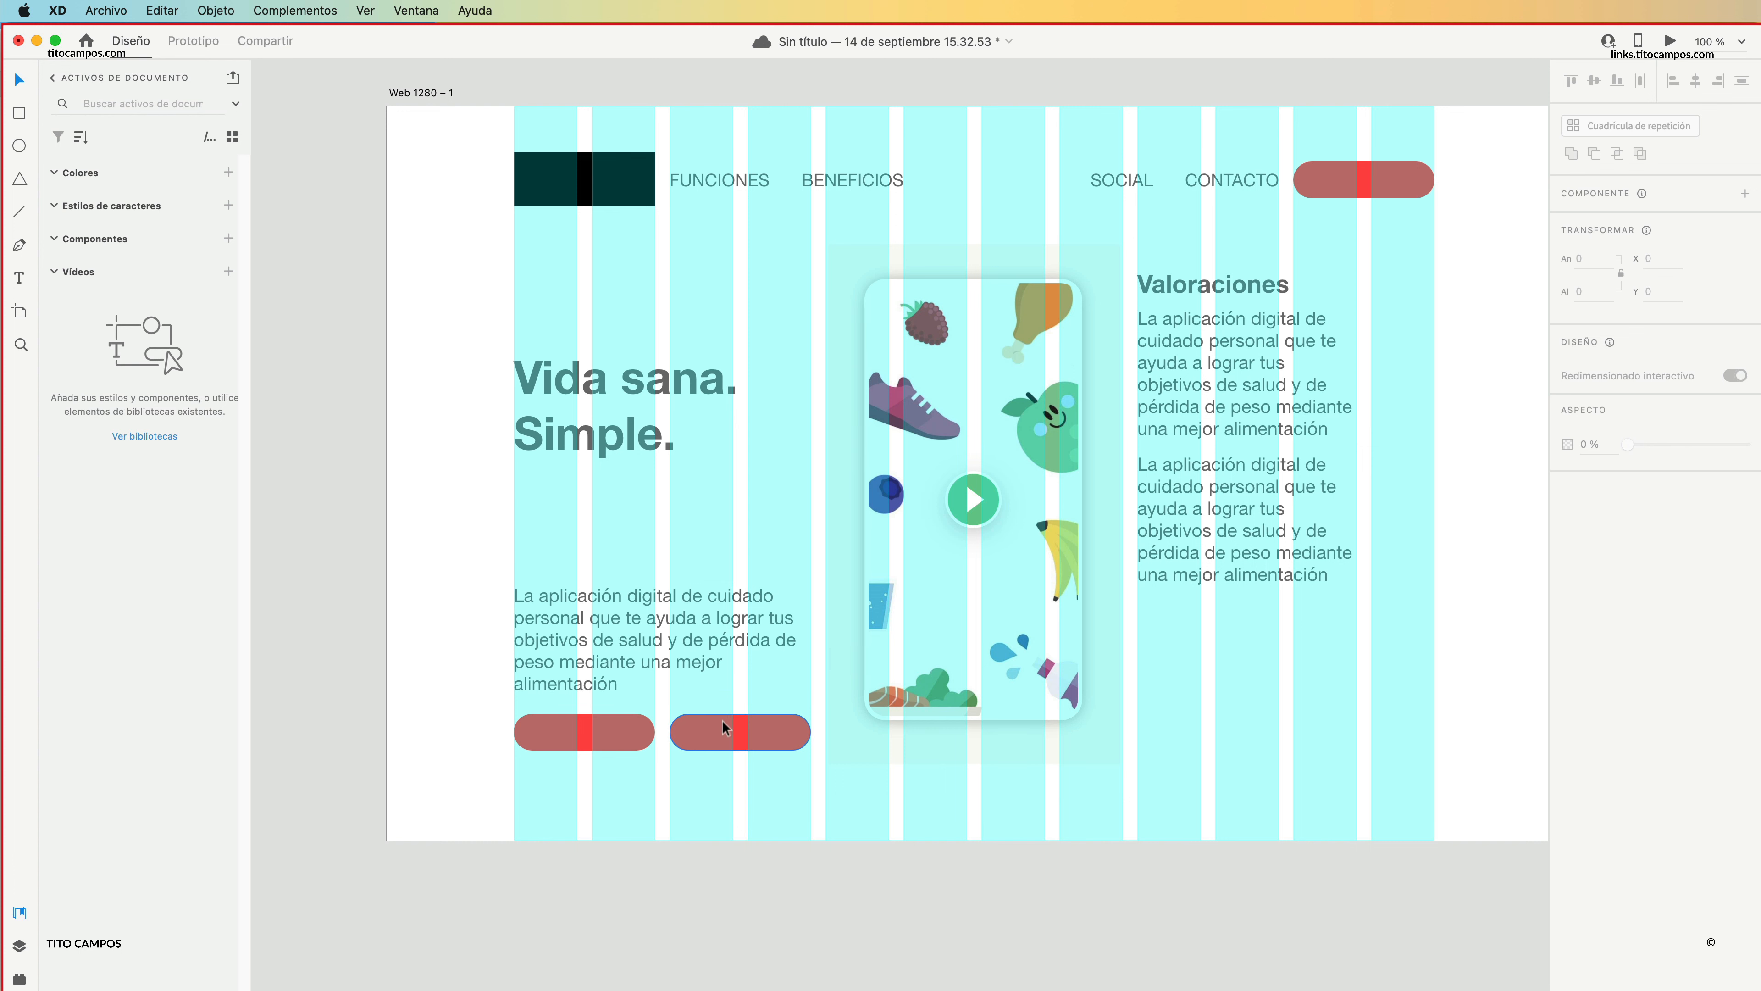
drag(723, 720, 728, 614)
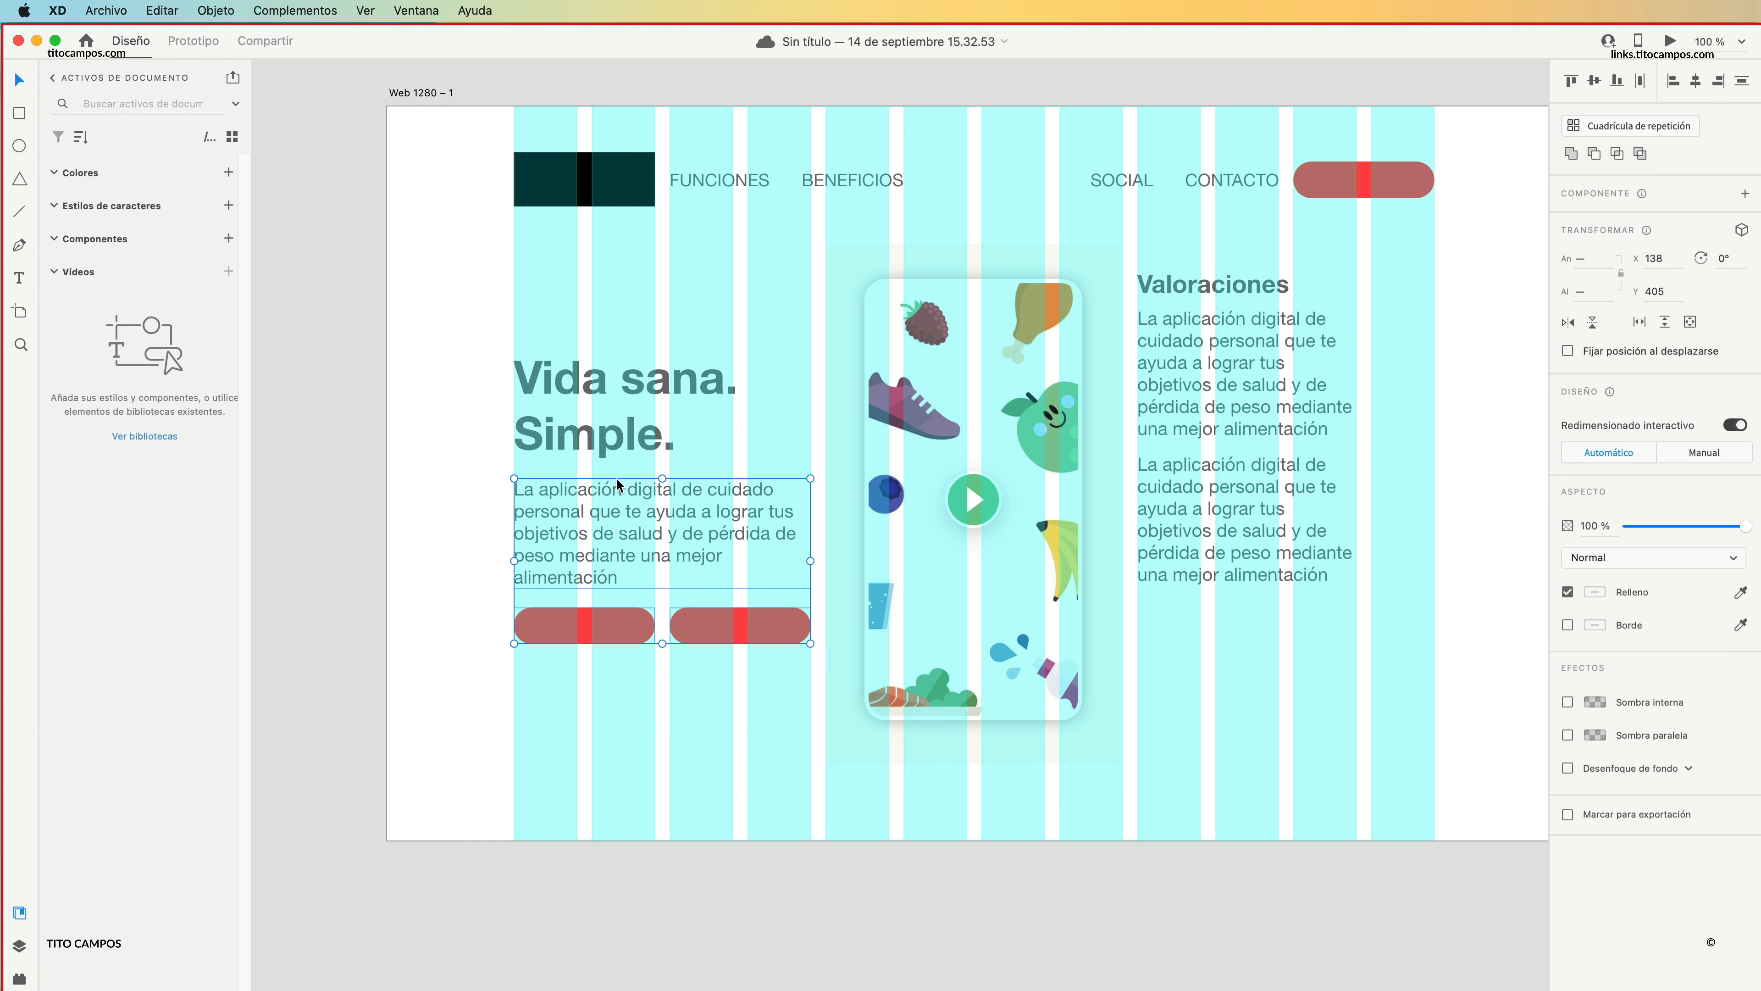
click(475, 625)
Extend the artboard downward to a height of about 1713.
scroll(549, 738, down, 10)
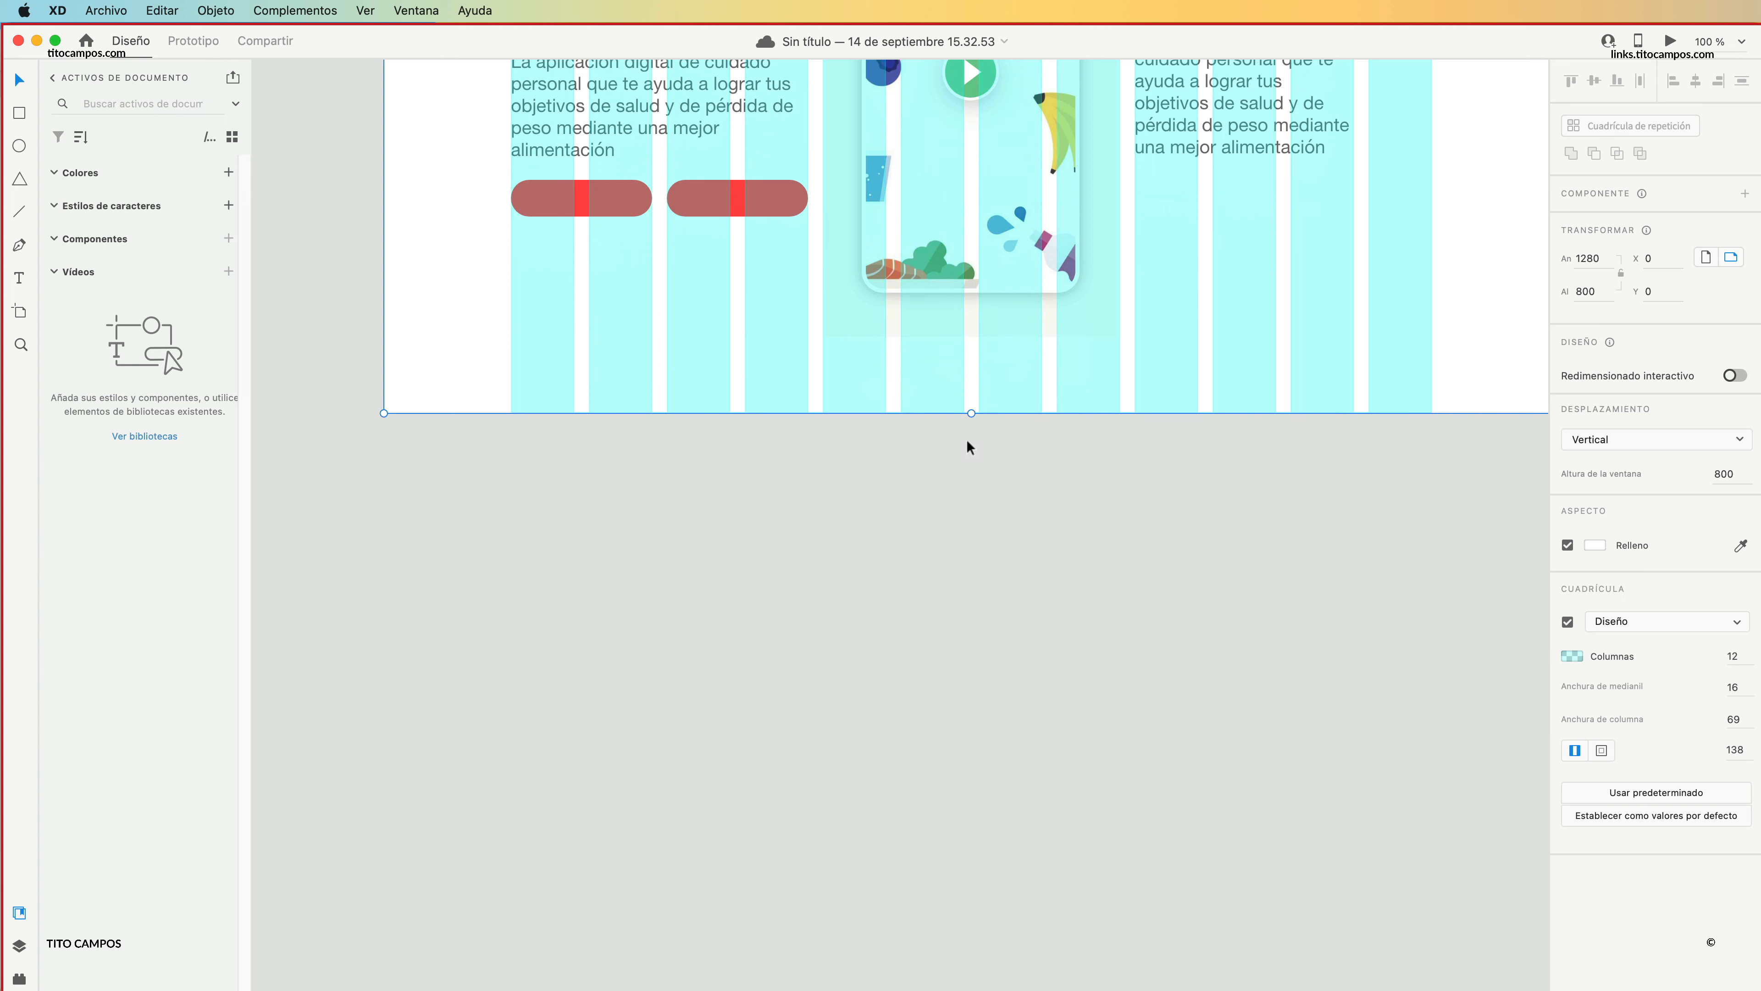
drag(972, 414, 968, 969)
scroll(985, 611, down, 4)
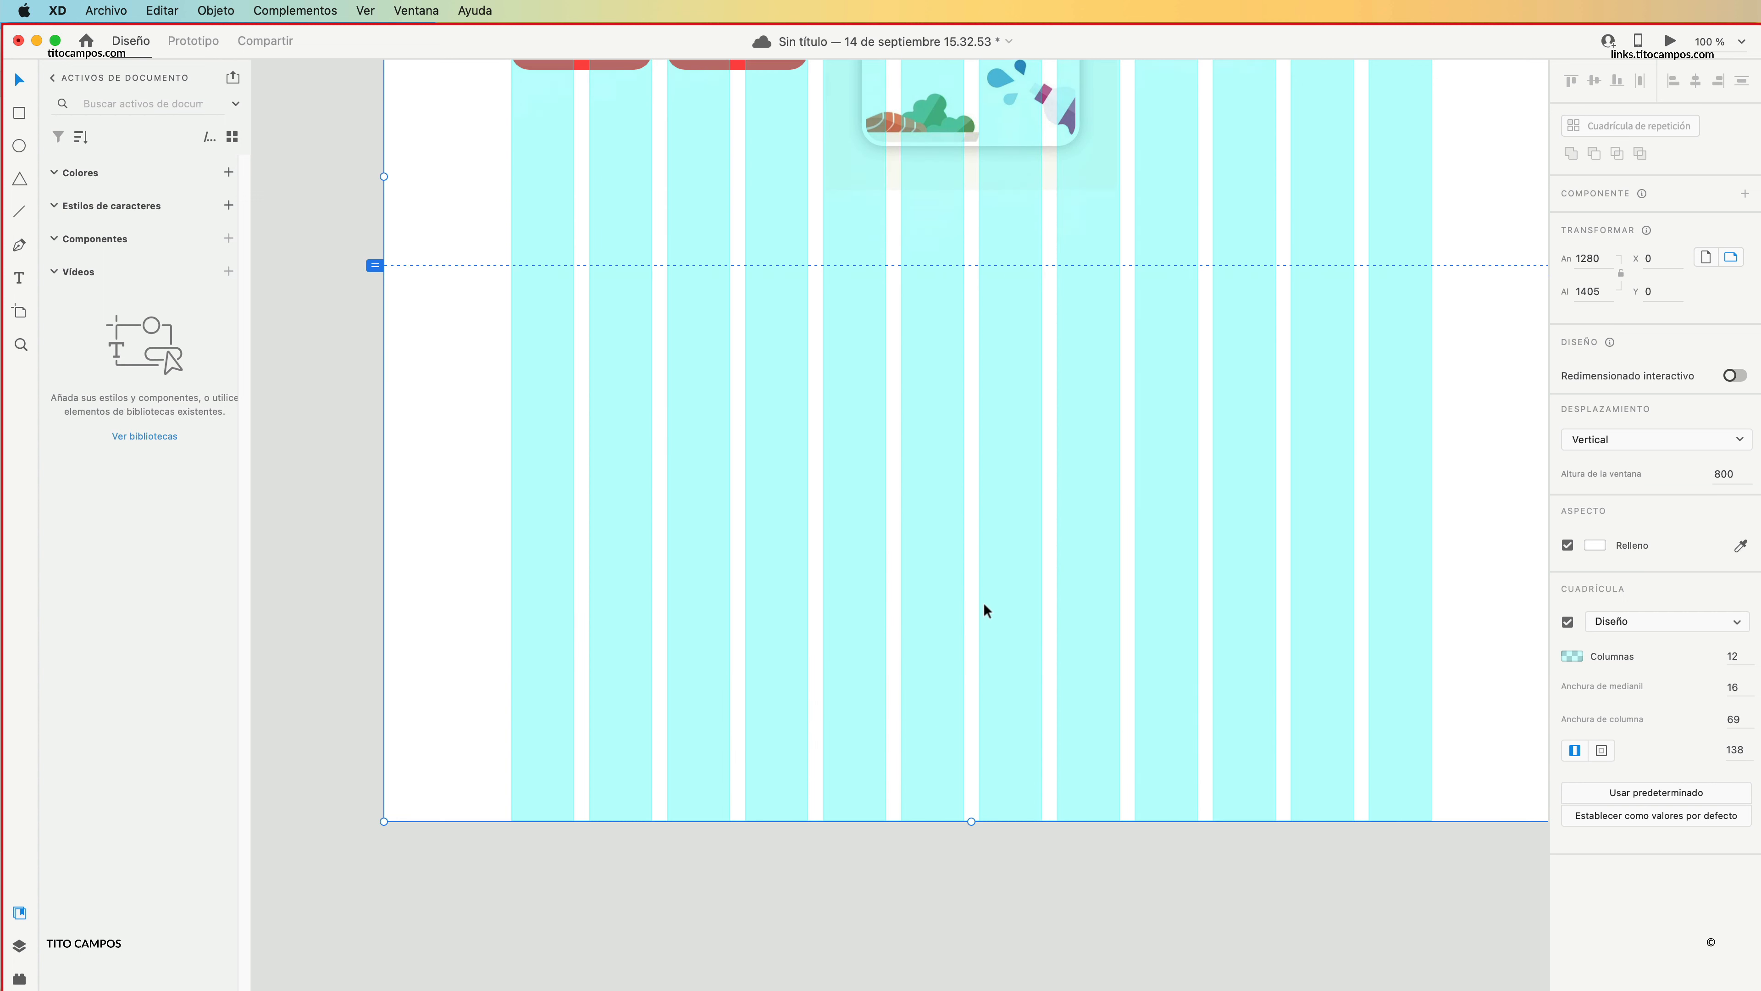
scroll(985, 611, down, 1)
drag(971, 799, 971, 988)
Move "Valoraciones" and its first paragraph below the viewport line, with the paragraph at about X 377, Y 908.
scroll(947, 617, up, 1)
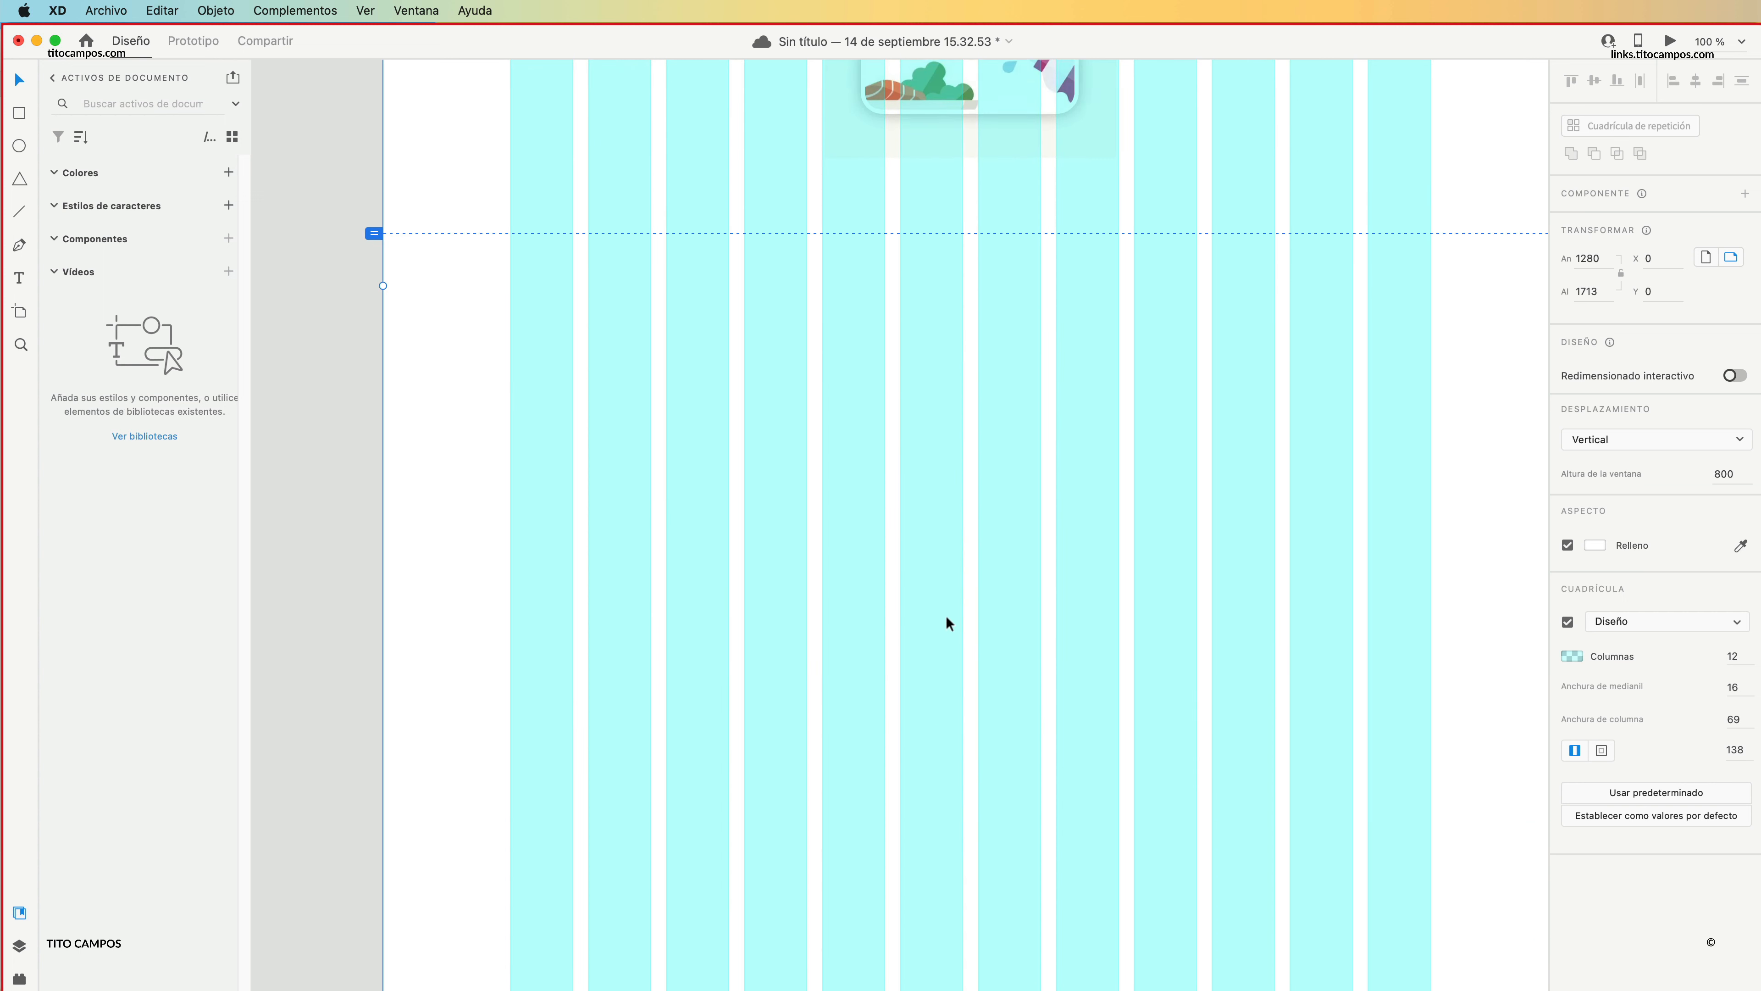
scroll(946, 617, up, 10)
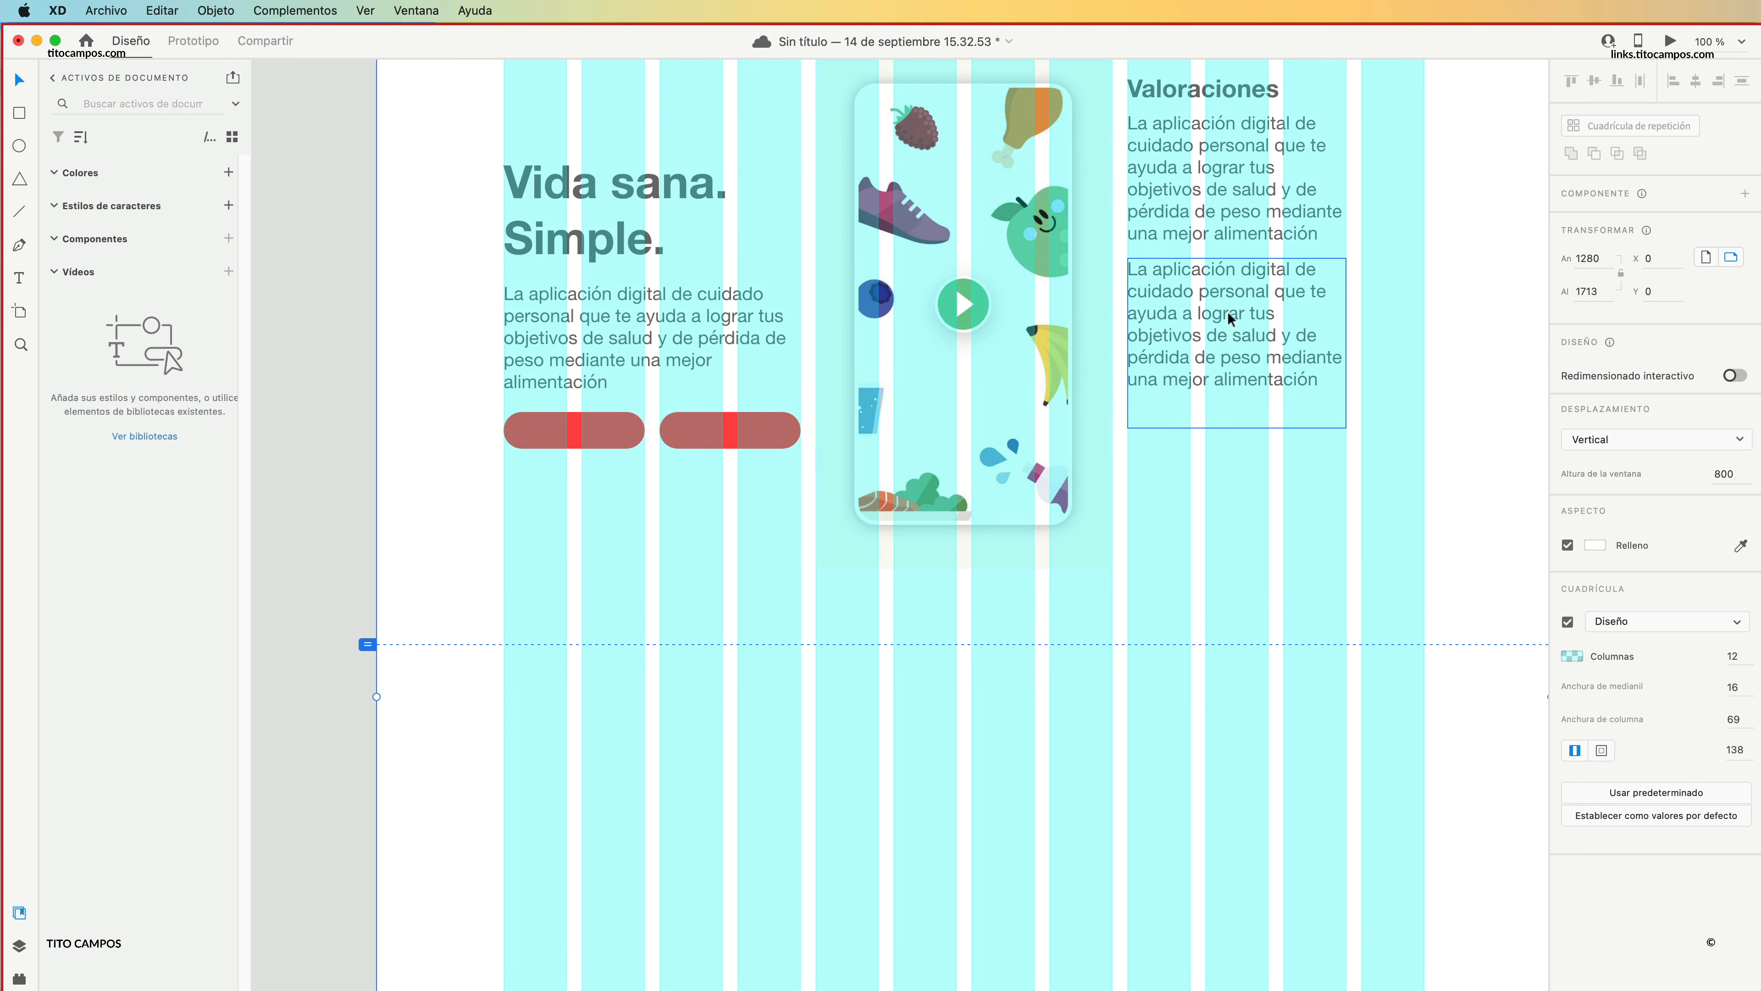
click(1203, 89)
shift+click(1255, 207)
drag(1229, 270, 815, 832)
drag(894, 780, 954, 607)
click(996, 674)
click(949, 678)
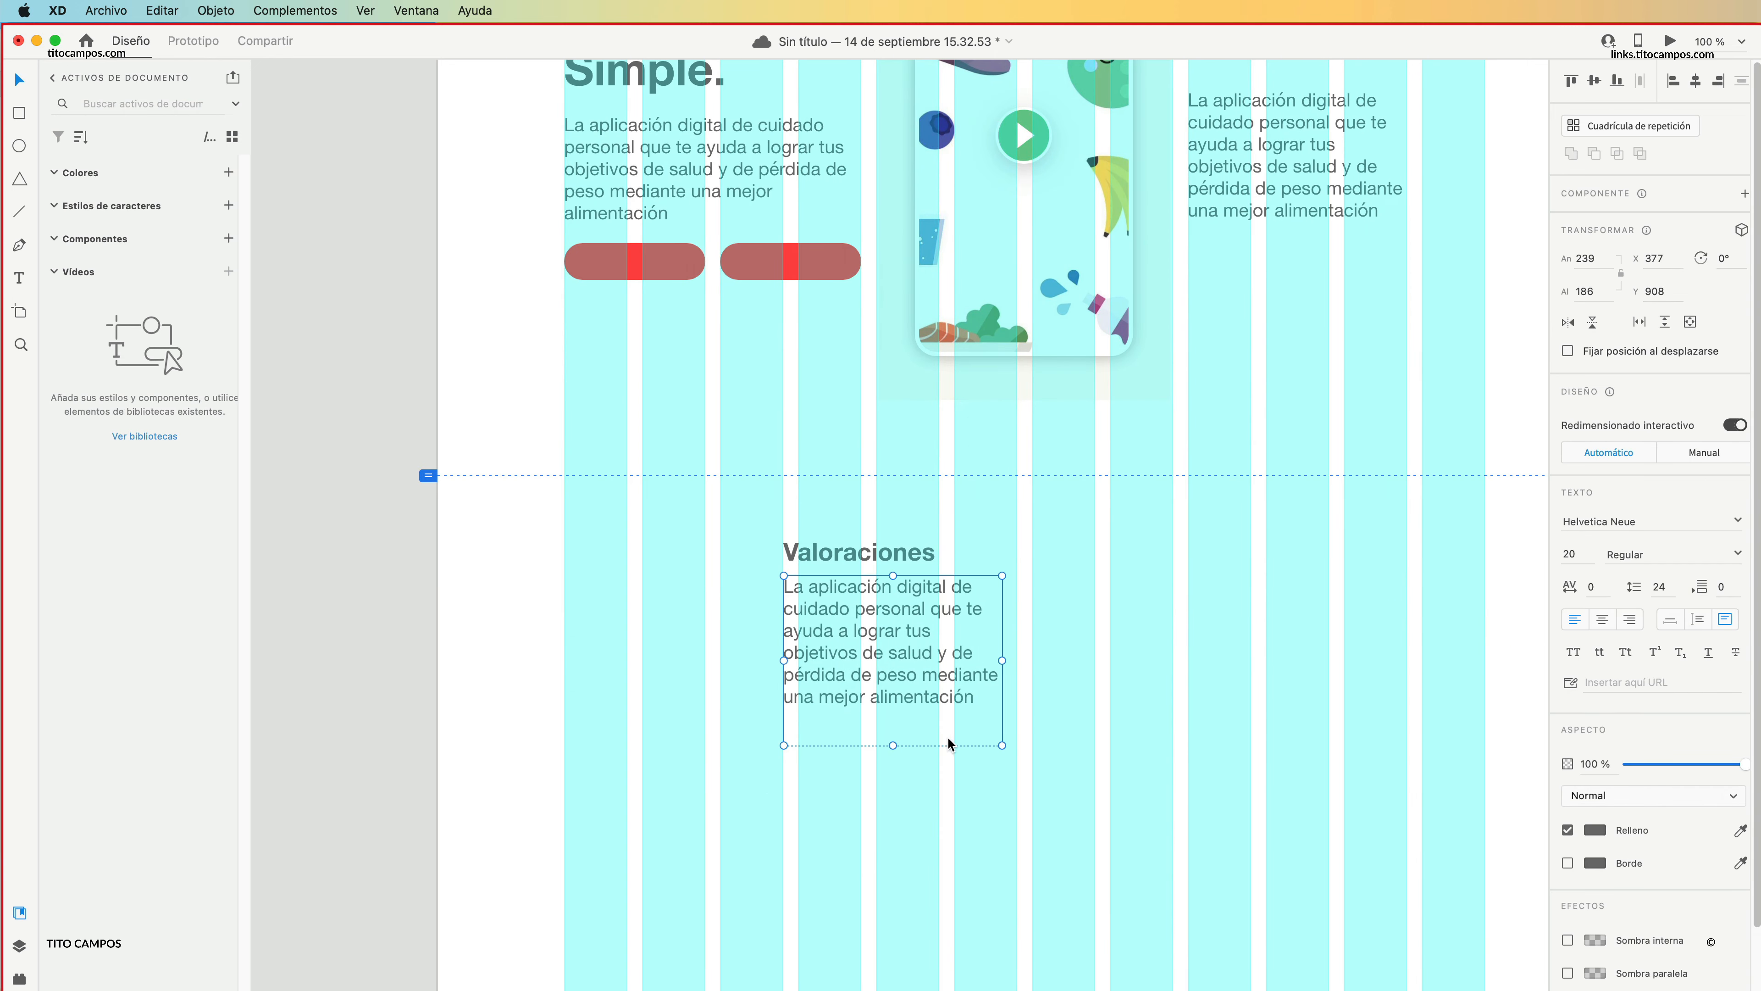
Align the moved "Valoraciones" block with the fourth grid column at X 393 and resize its paragraph box to about 255 × 151.
drag(856, 514, 886, 634)
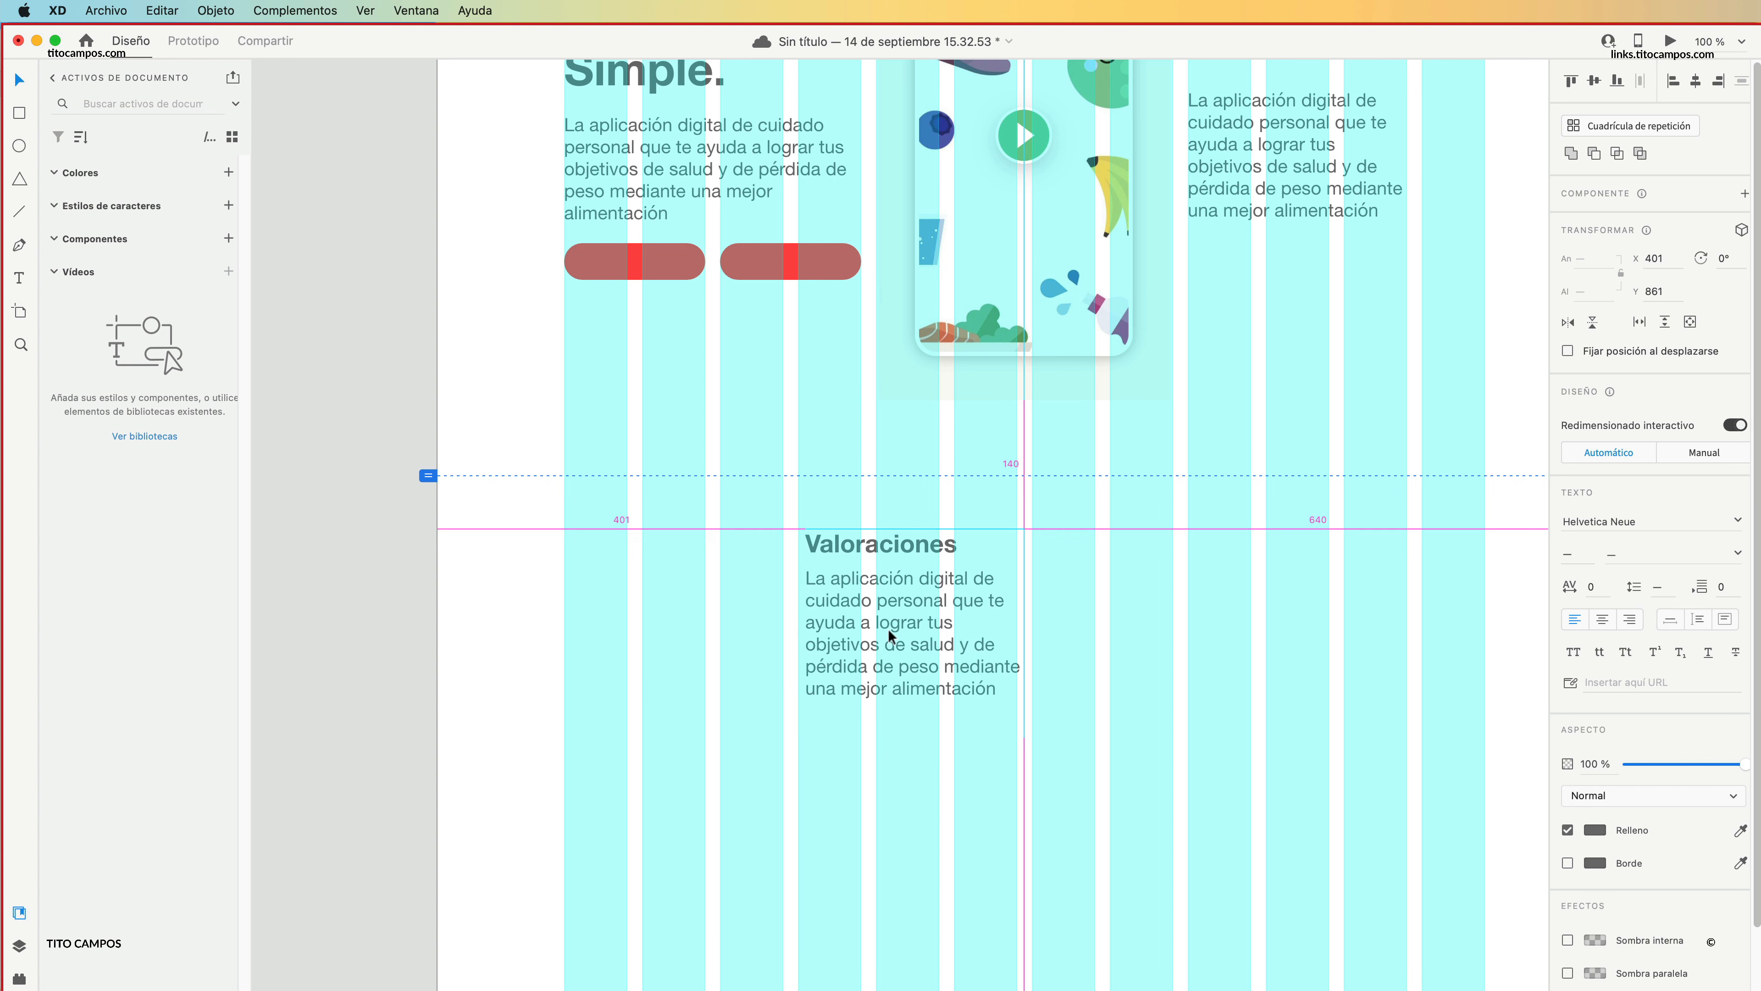
click(991, 687)
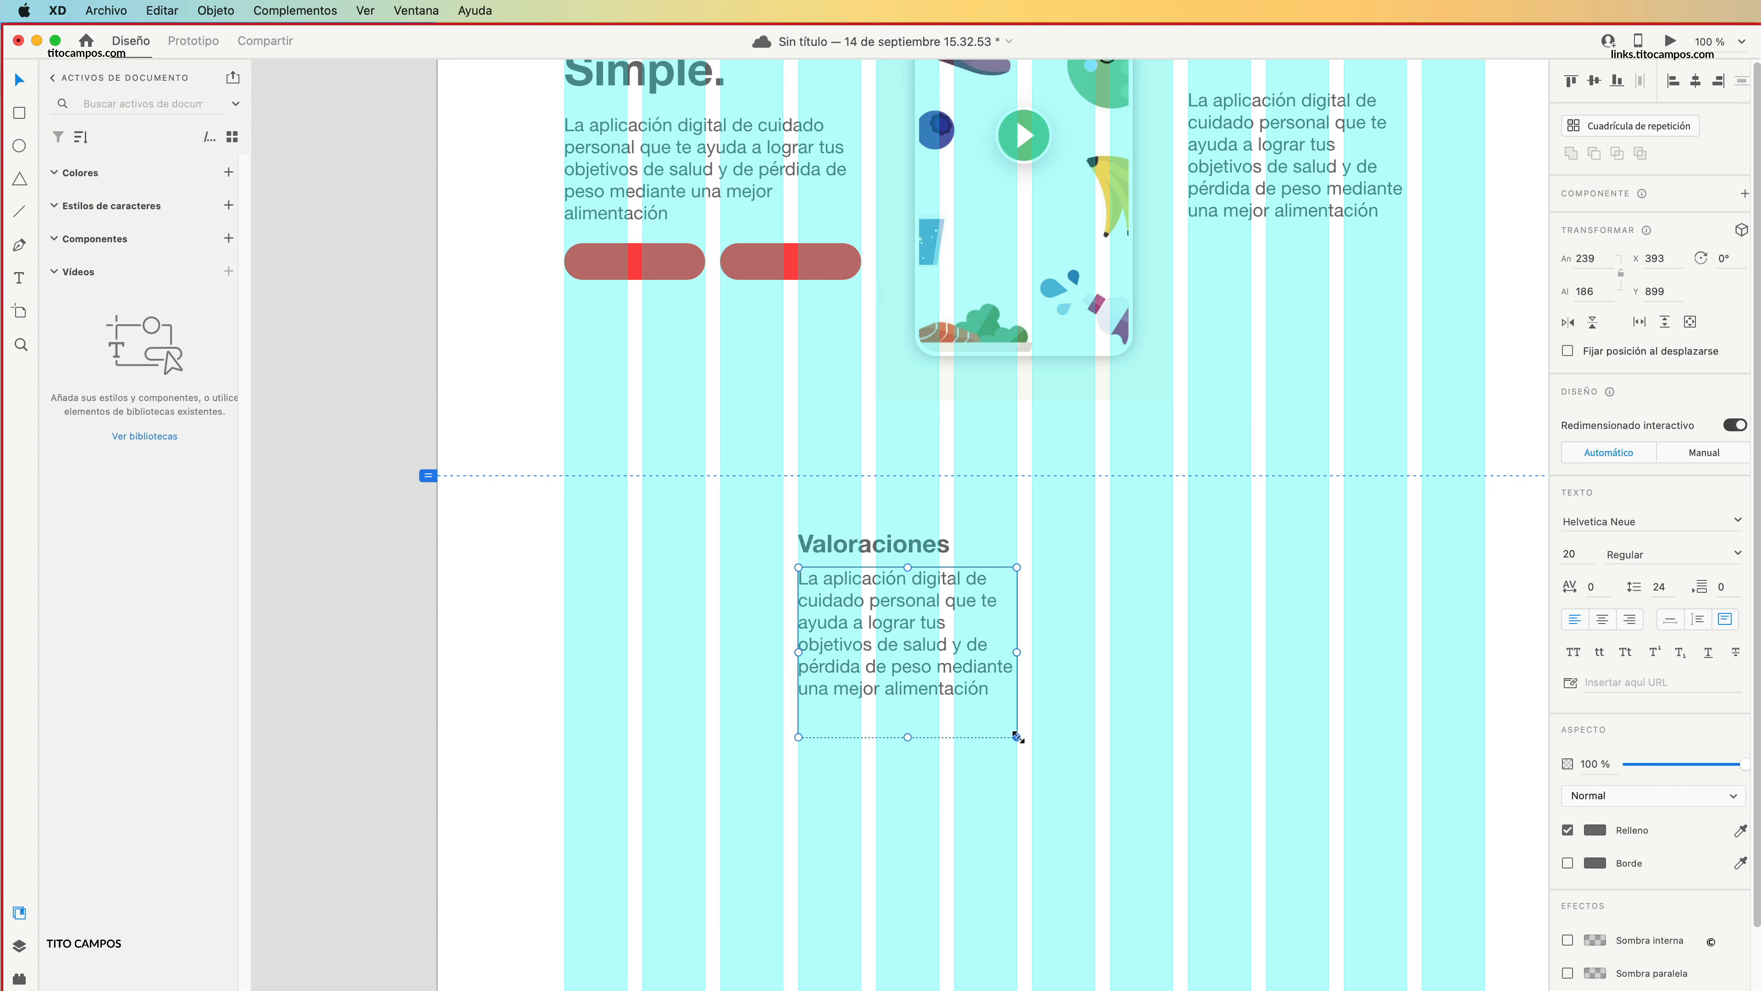
mouse_move(1016, 736)
mouse_down()
mouse_move(1034, 684)
mouse_move(1032, 706)
mouse_up()
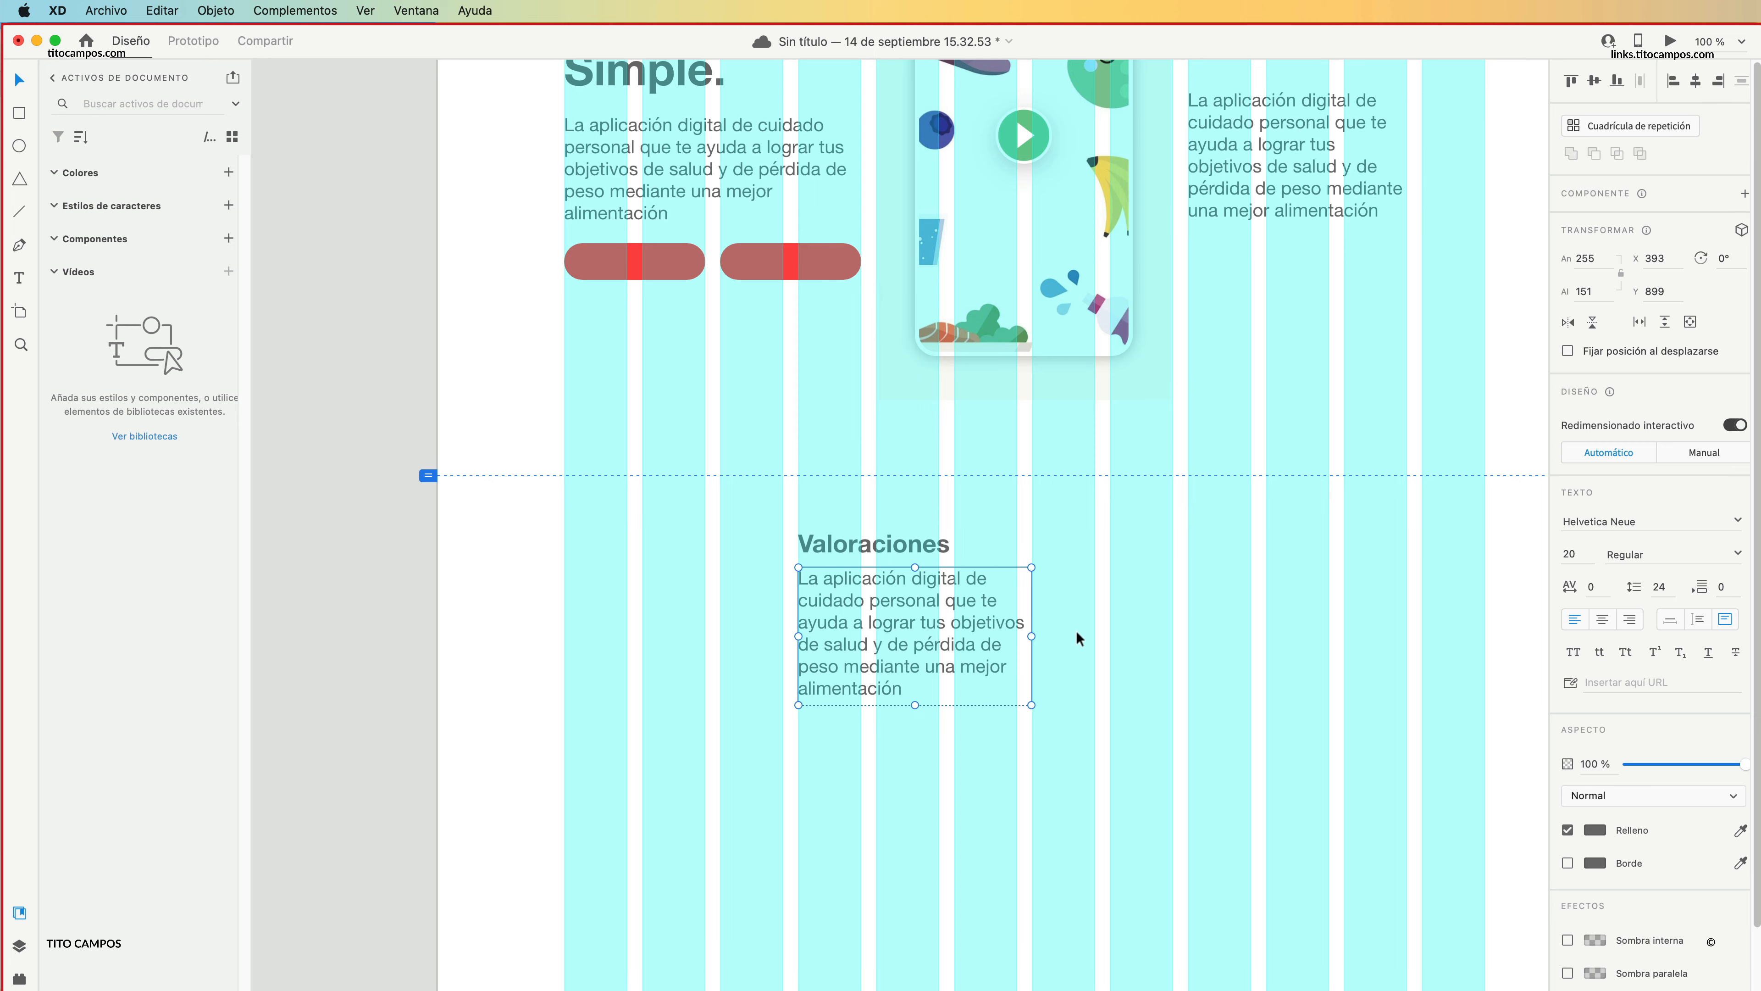
scroll(1078, 635, up, 5)
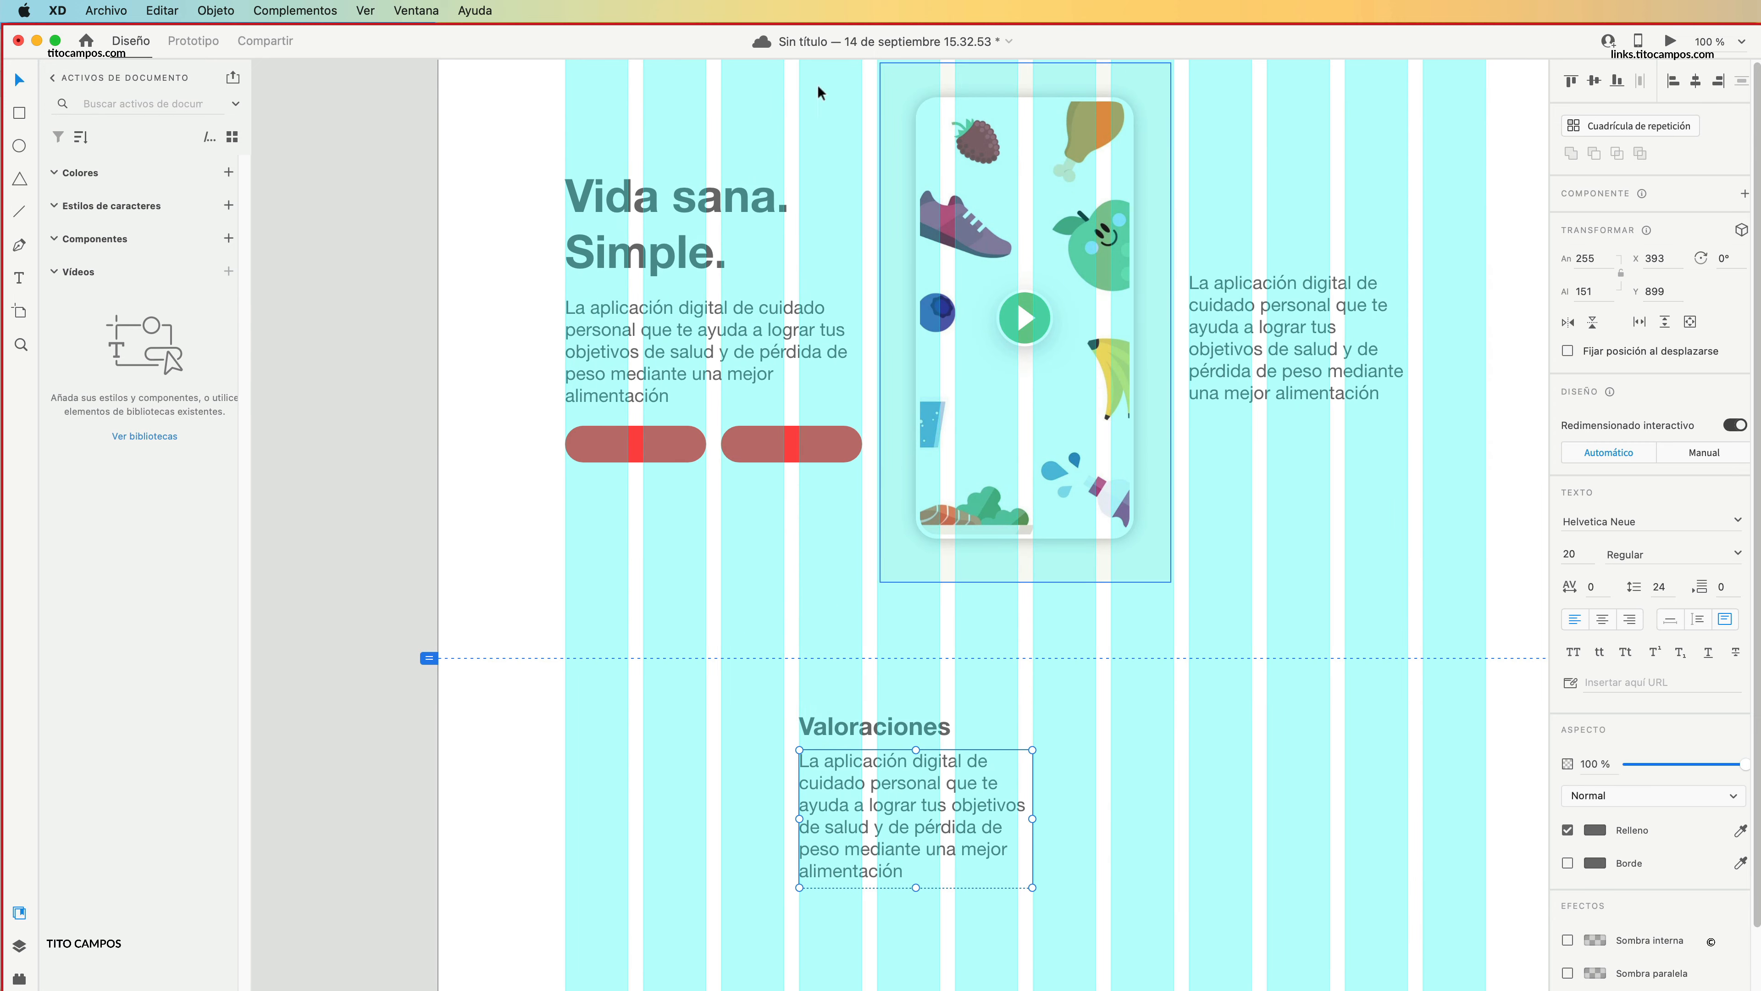
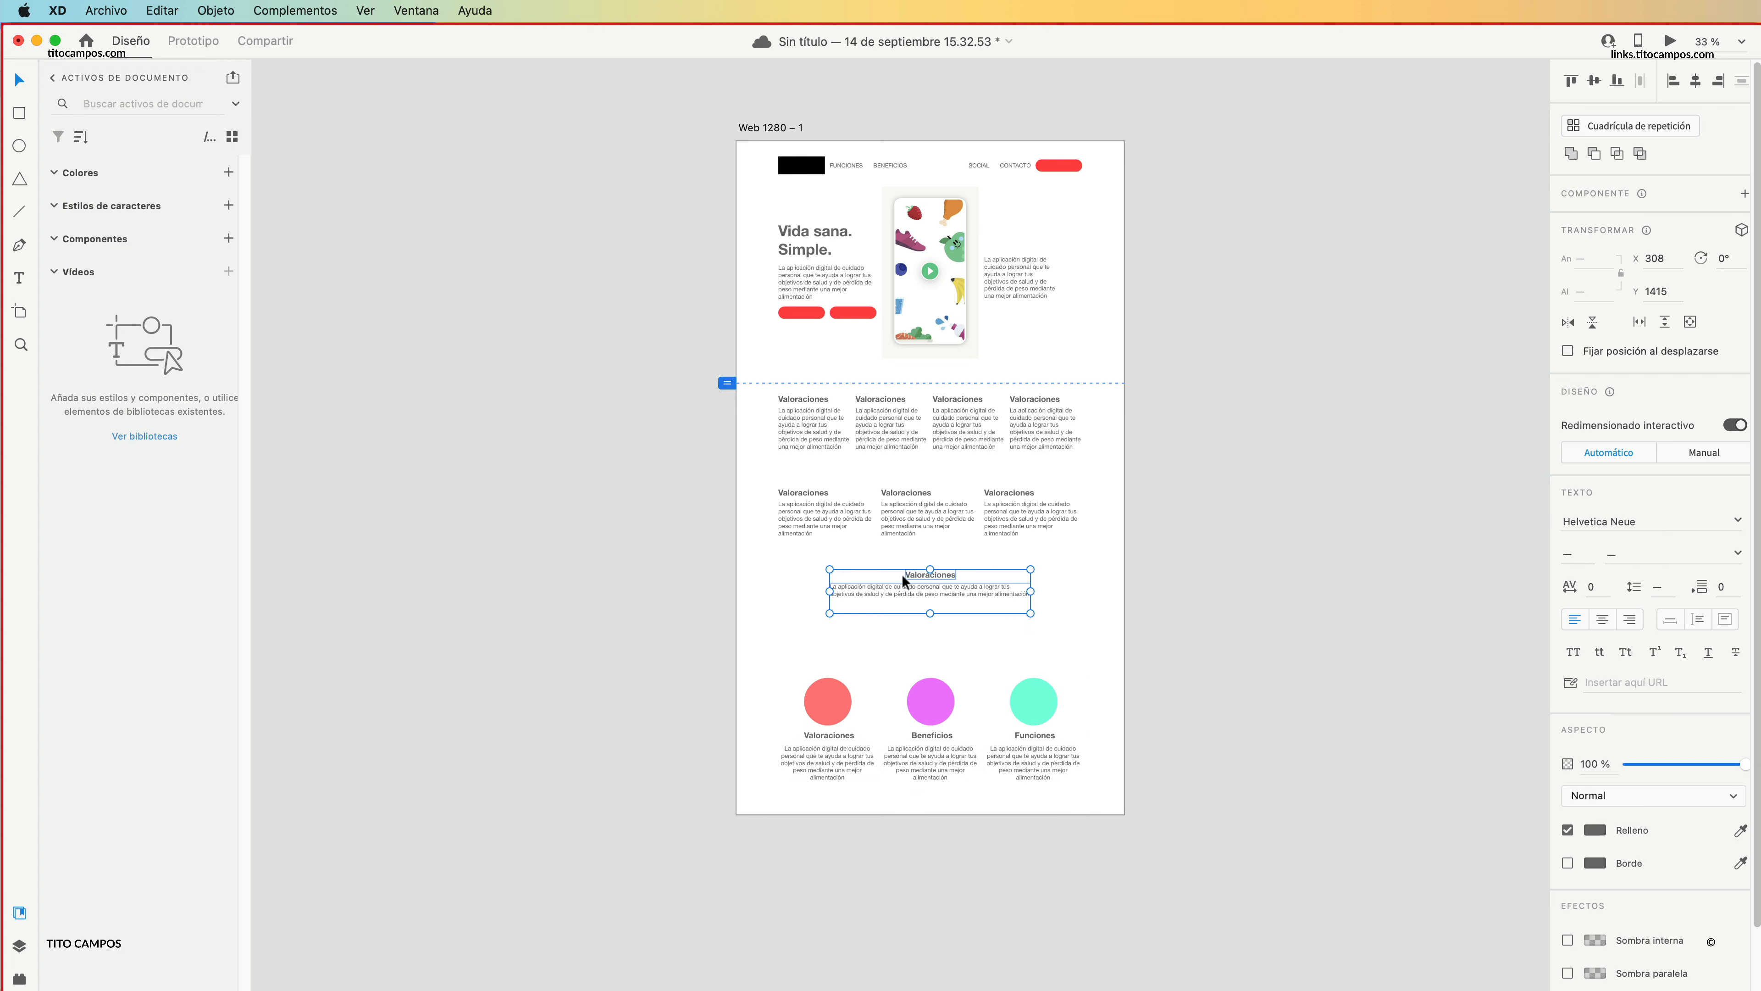
Move the centred "Valoraciones" block and the three-column row above it farther down to open up vertical spacing.
drag(902, 574, 929, 613)
drag(853, 515, 793, 490)
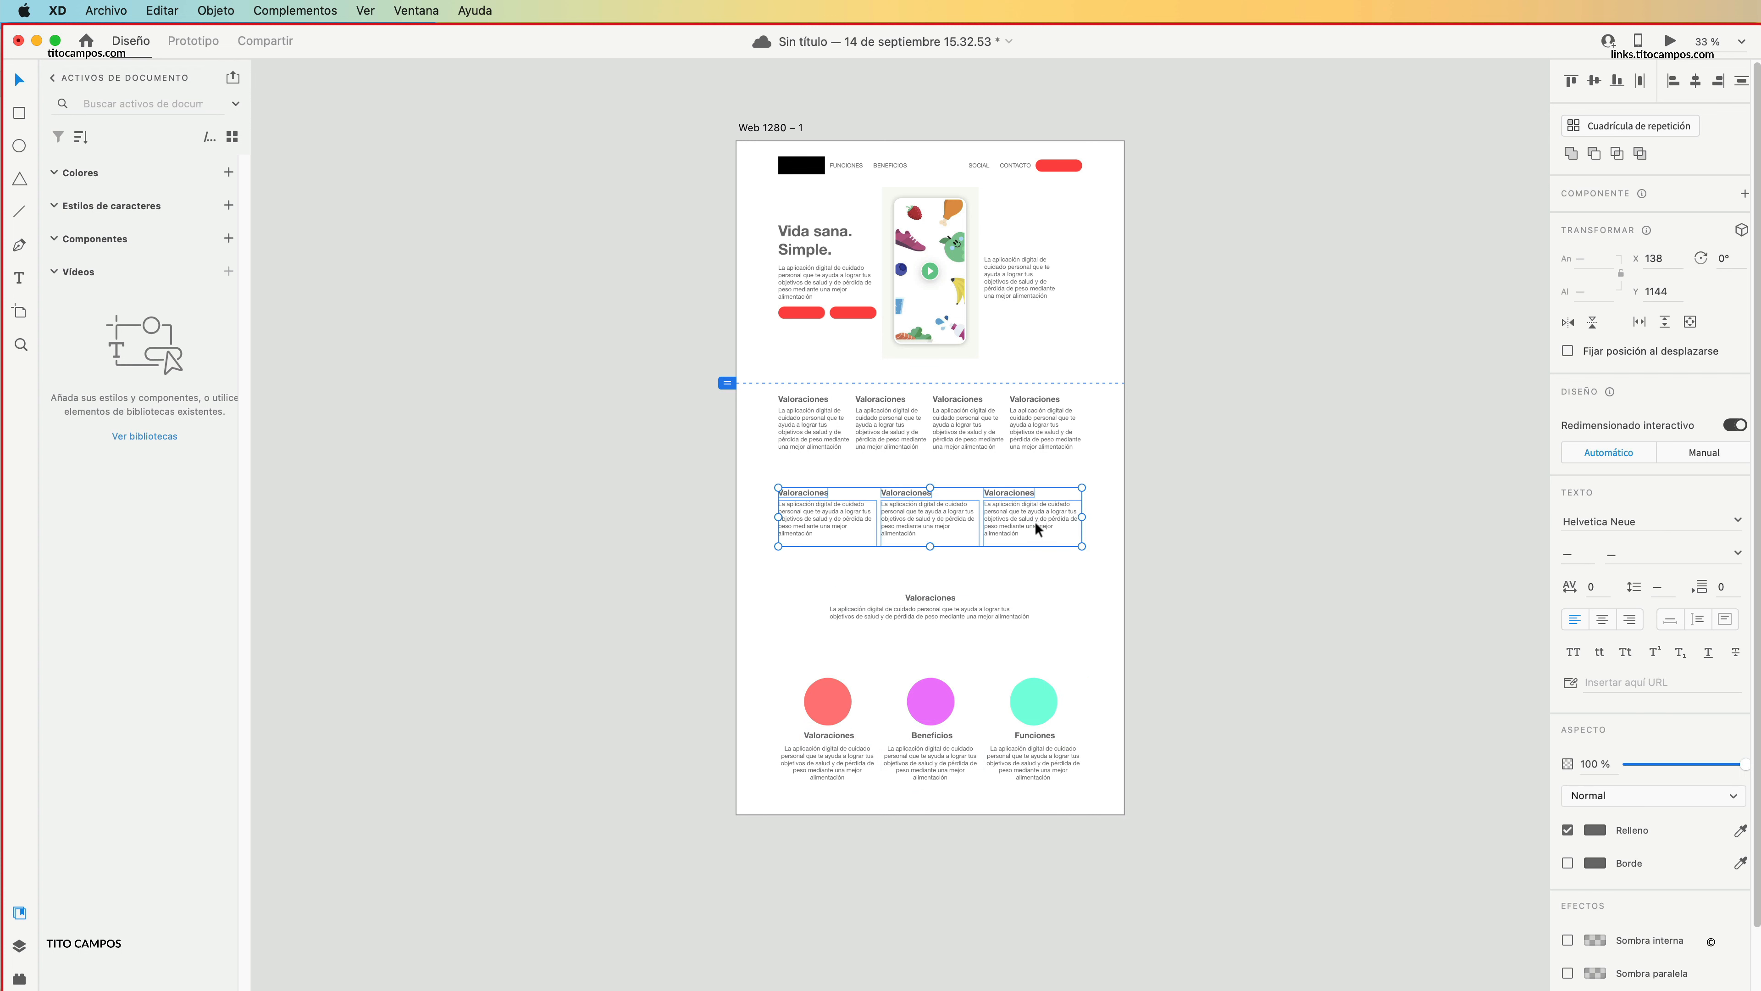
drag(1035, 521, 1031, 537)
Try the four-column "Valoraciones" row at Y 801 and Y 950, and place it at Y 856 below the viewport line.
drag(1132, 446, 883, 425)
click(1126, 454)
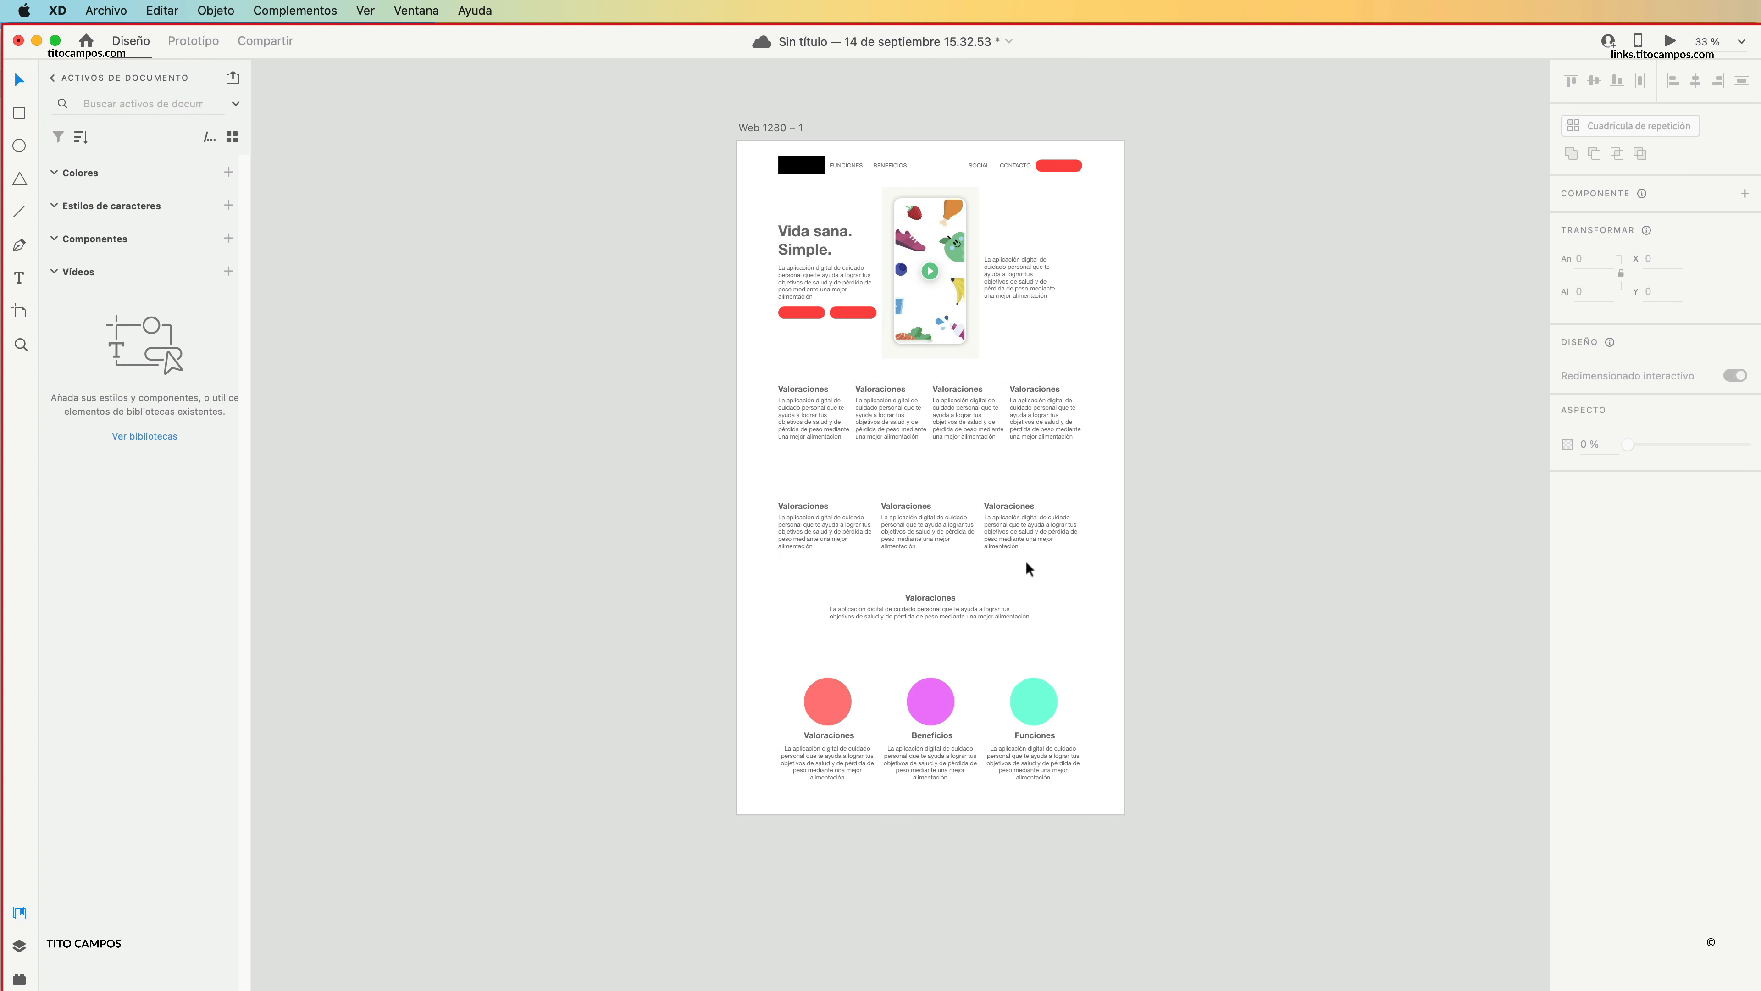
scroll(1041, 480, up, 2)
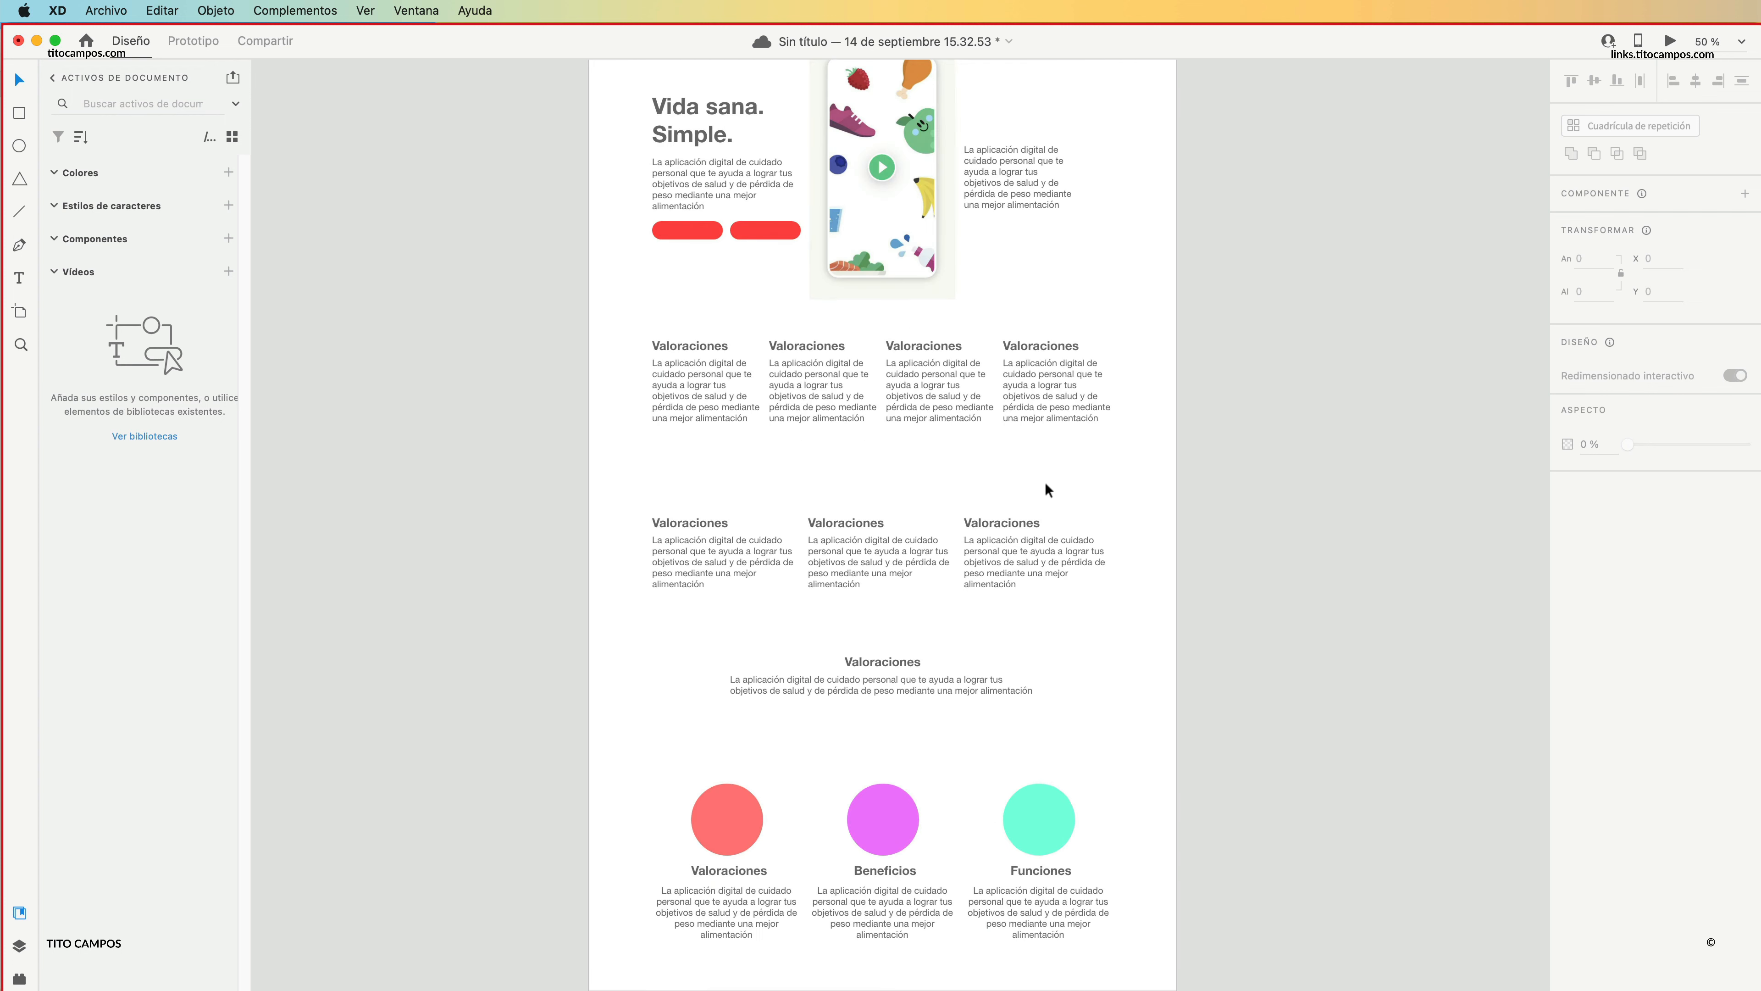
drag(1115, 485, 641, 323)
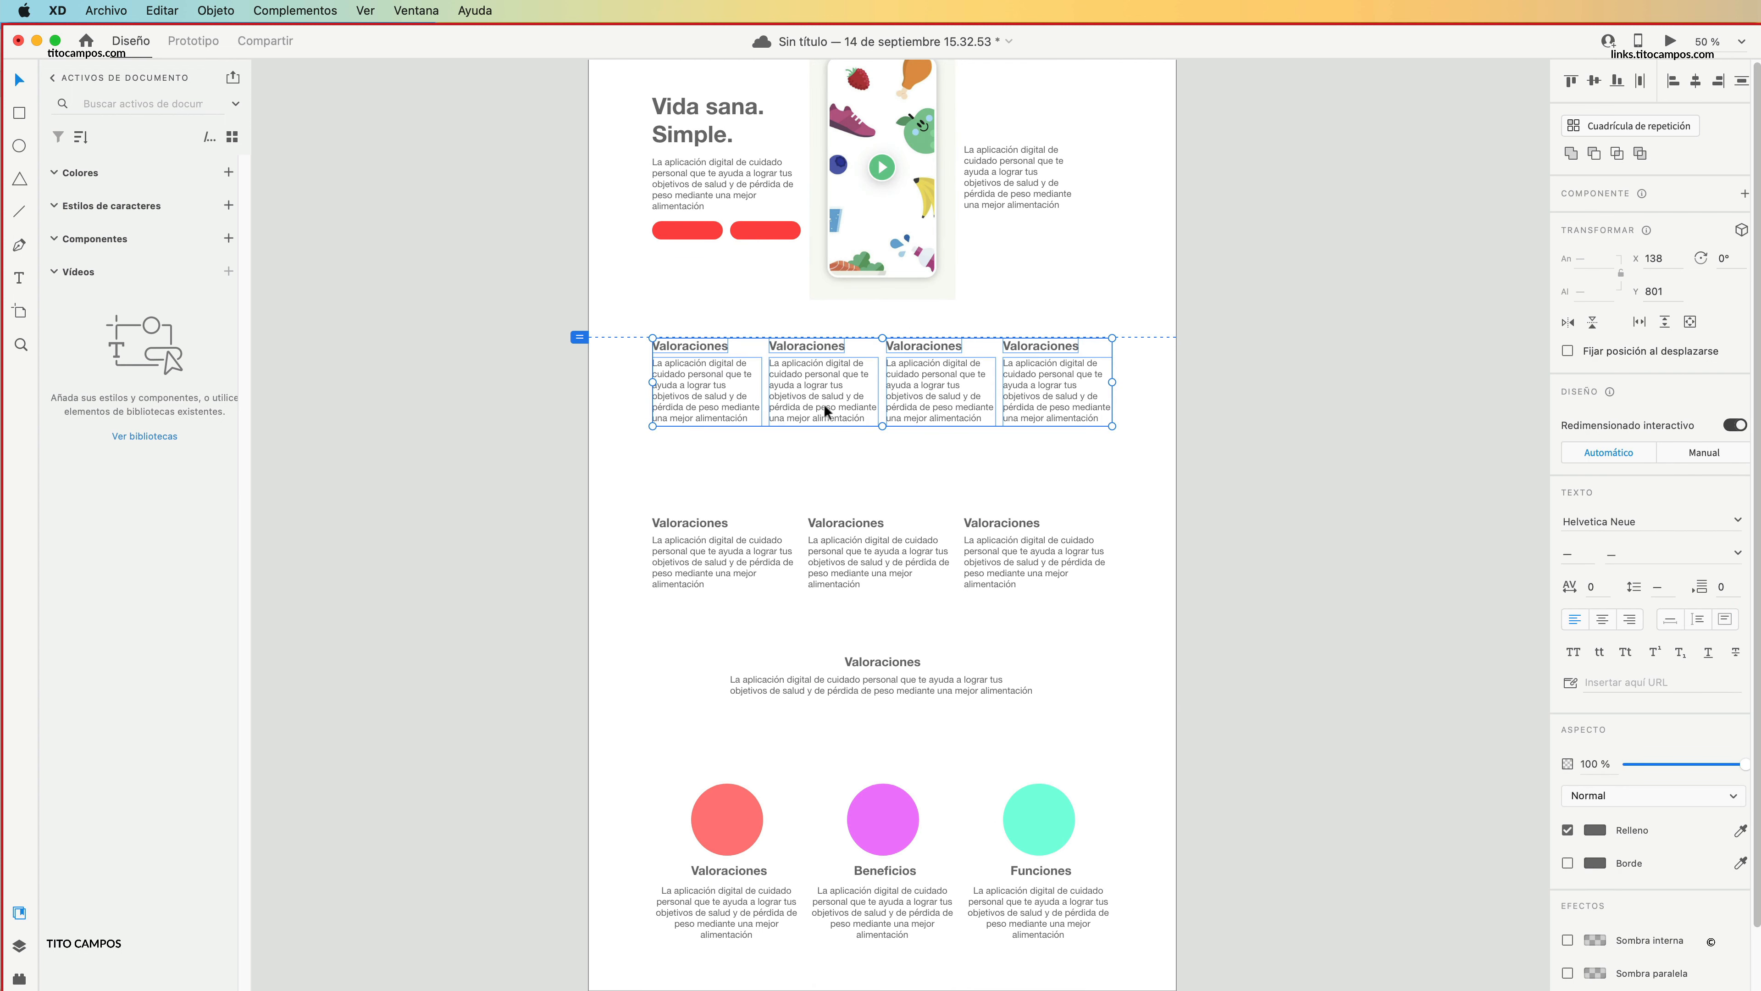
drag(826, 404, 848, 467)
drag(814, 497, 815, 604)
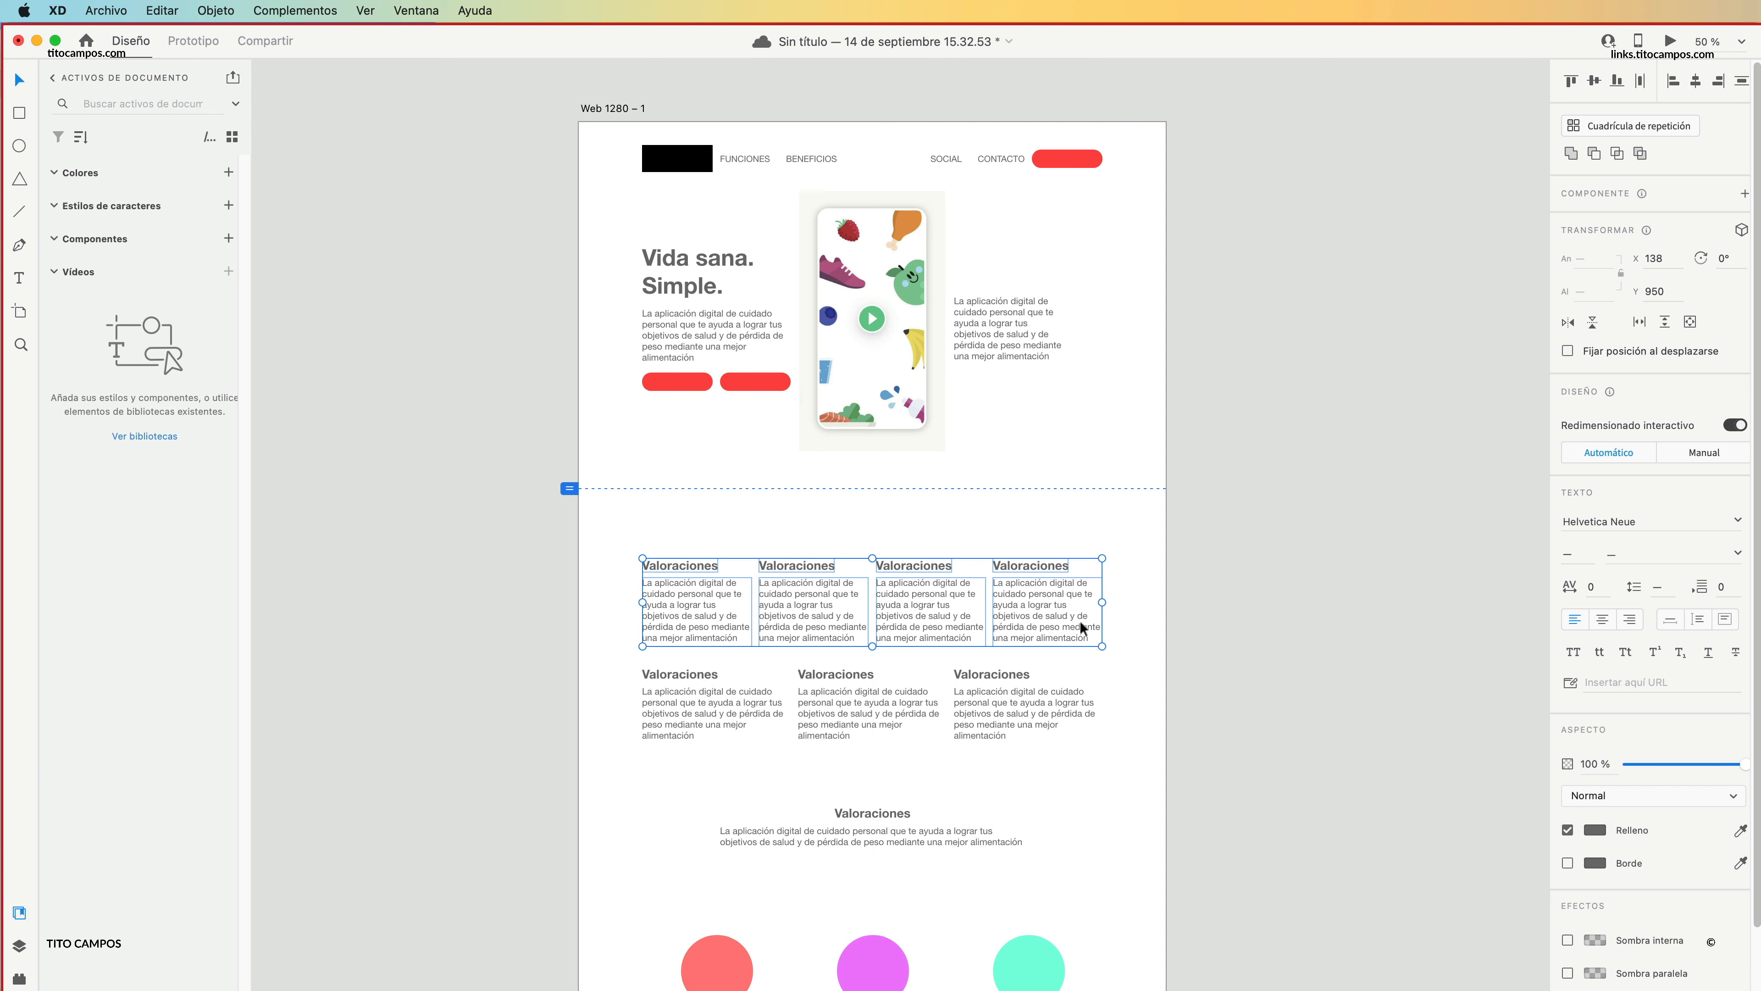
drag(1031, 614, 1038, 573)
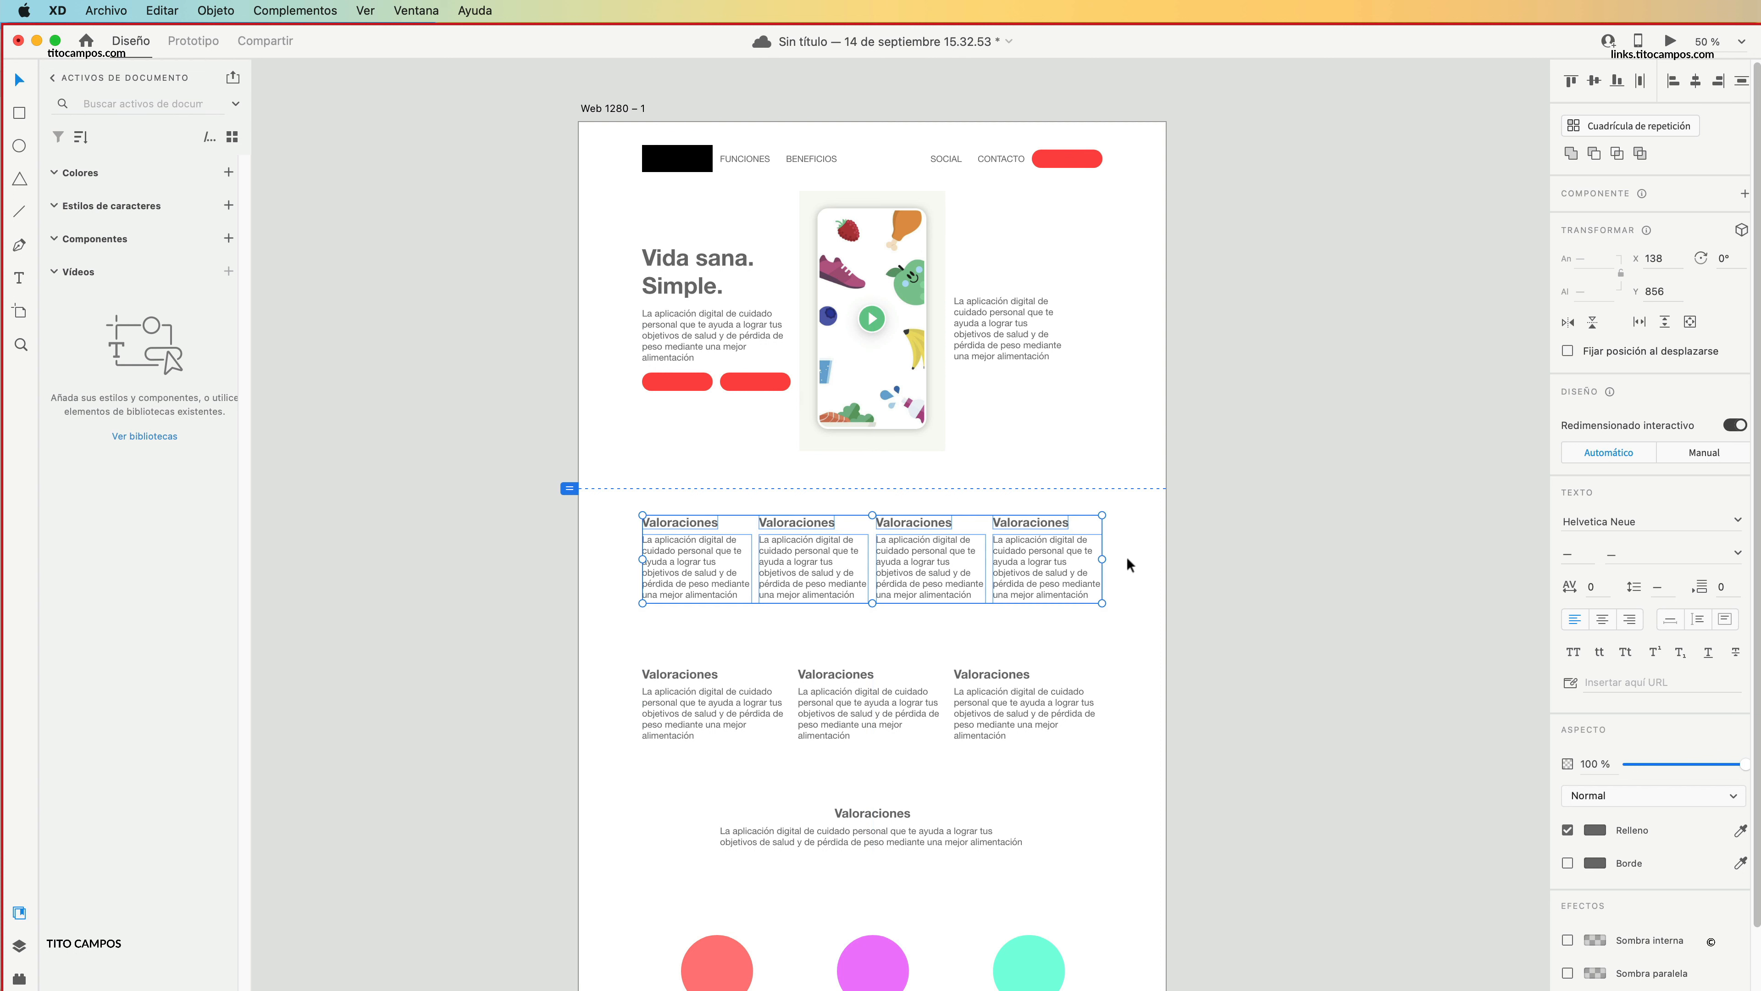
click(1207, 570)
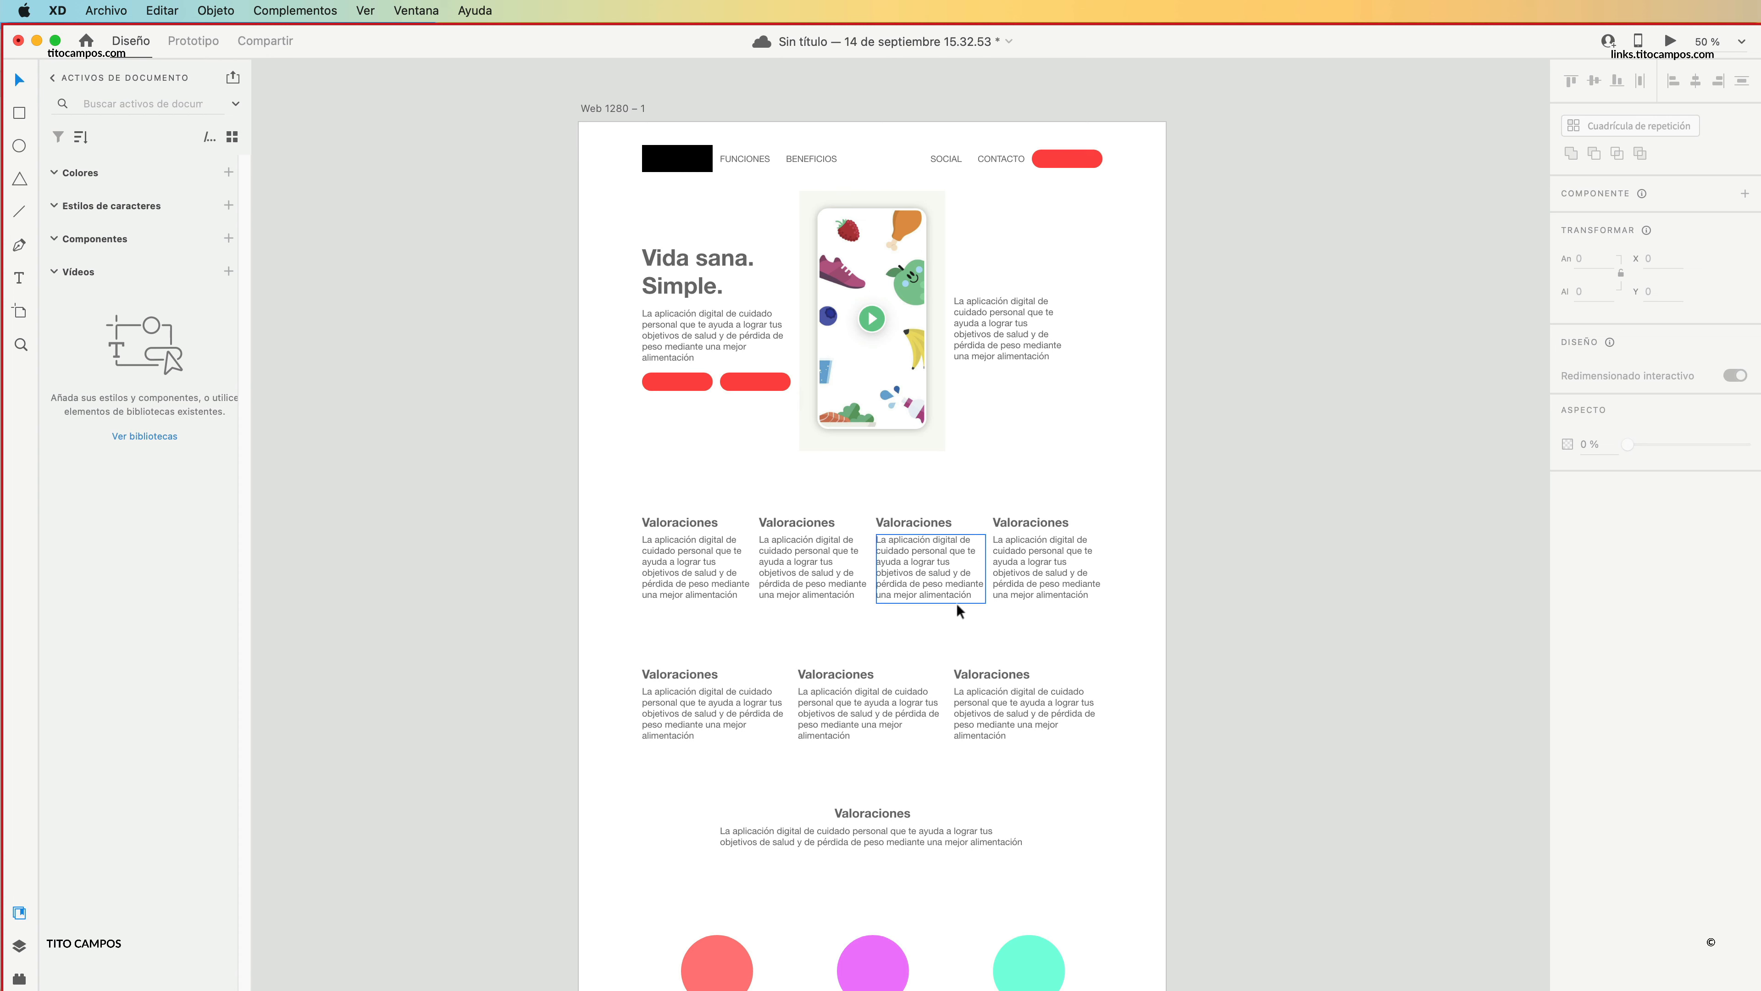
scroll(958, 610, down, 5)
scroll(969, 570, down, 3)
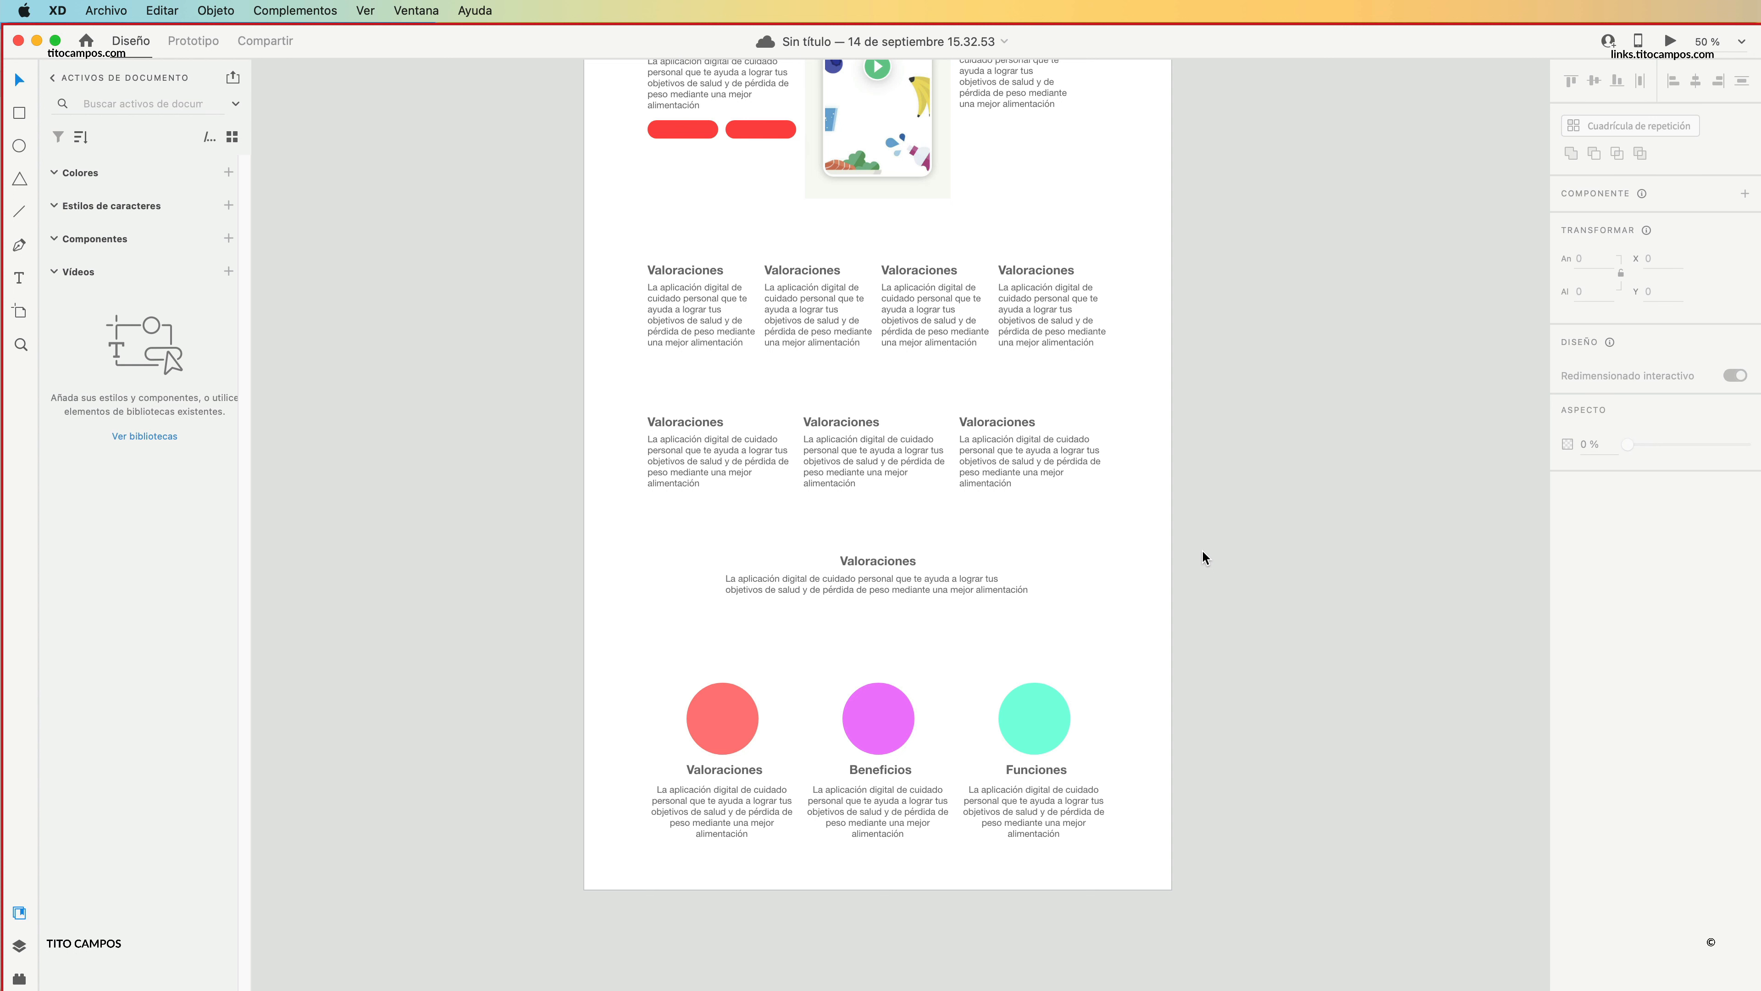
scroll(1127, 368, up, 5)
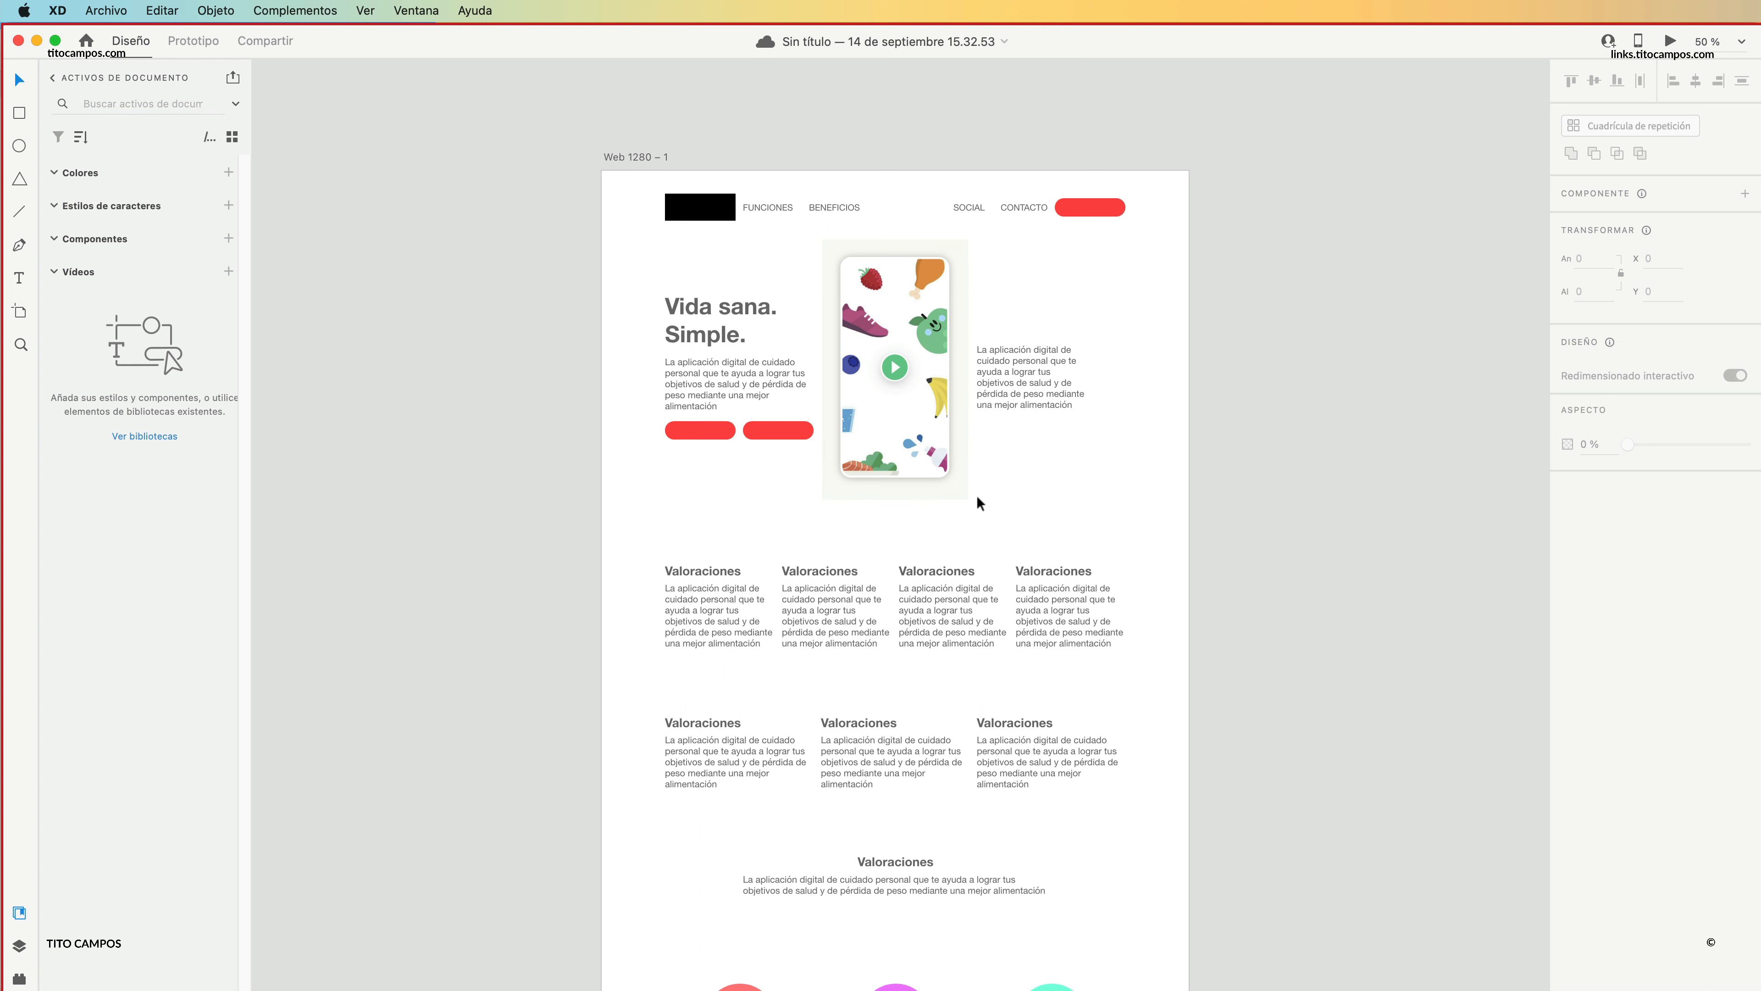
scroll(977, 496, down, 3)
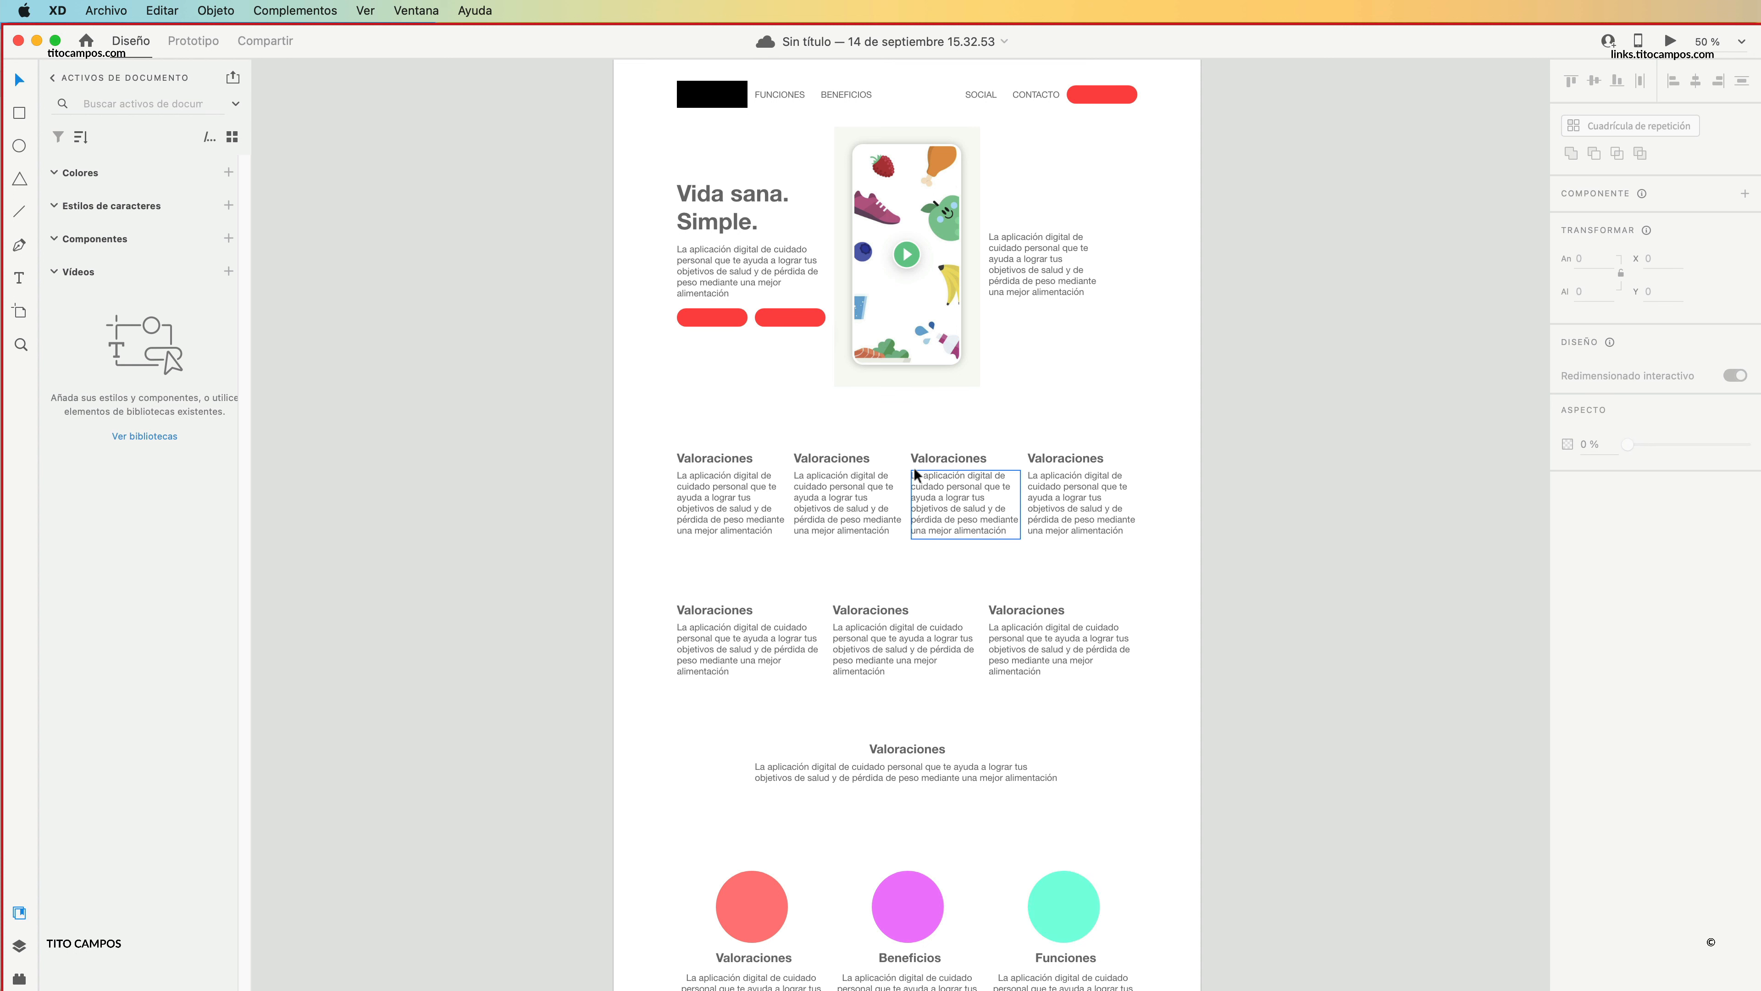
drag(1196, 600, 706, 690)
click(1224, 699)
Draw a full-width rectangle of 1280 × 342 at X 0, Y 1112 over the three-column row.
click(20, 115)
drag(619, 567, 1199, 727)
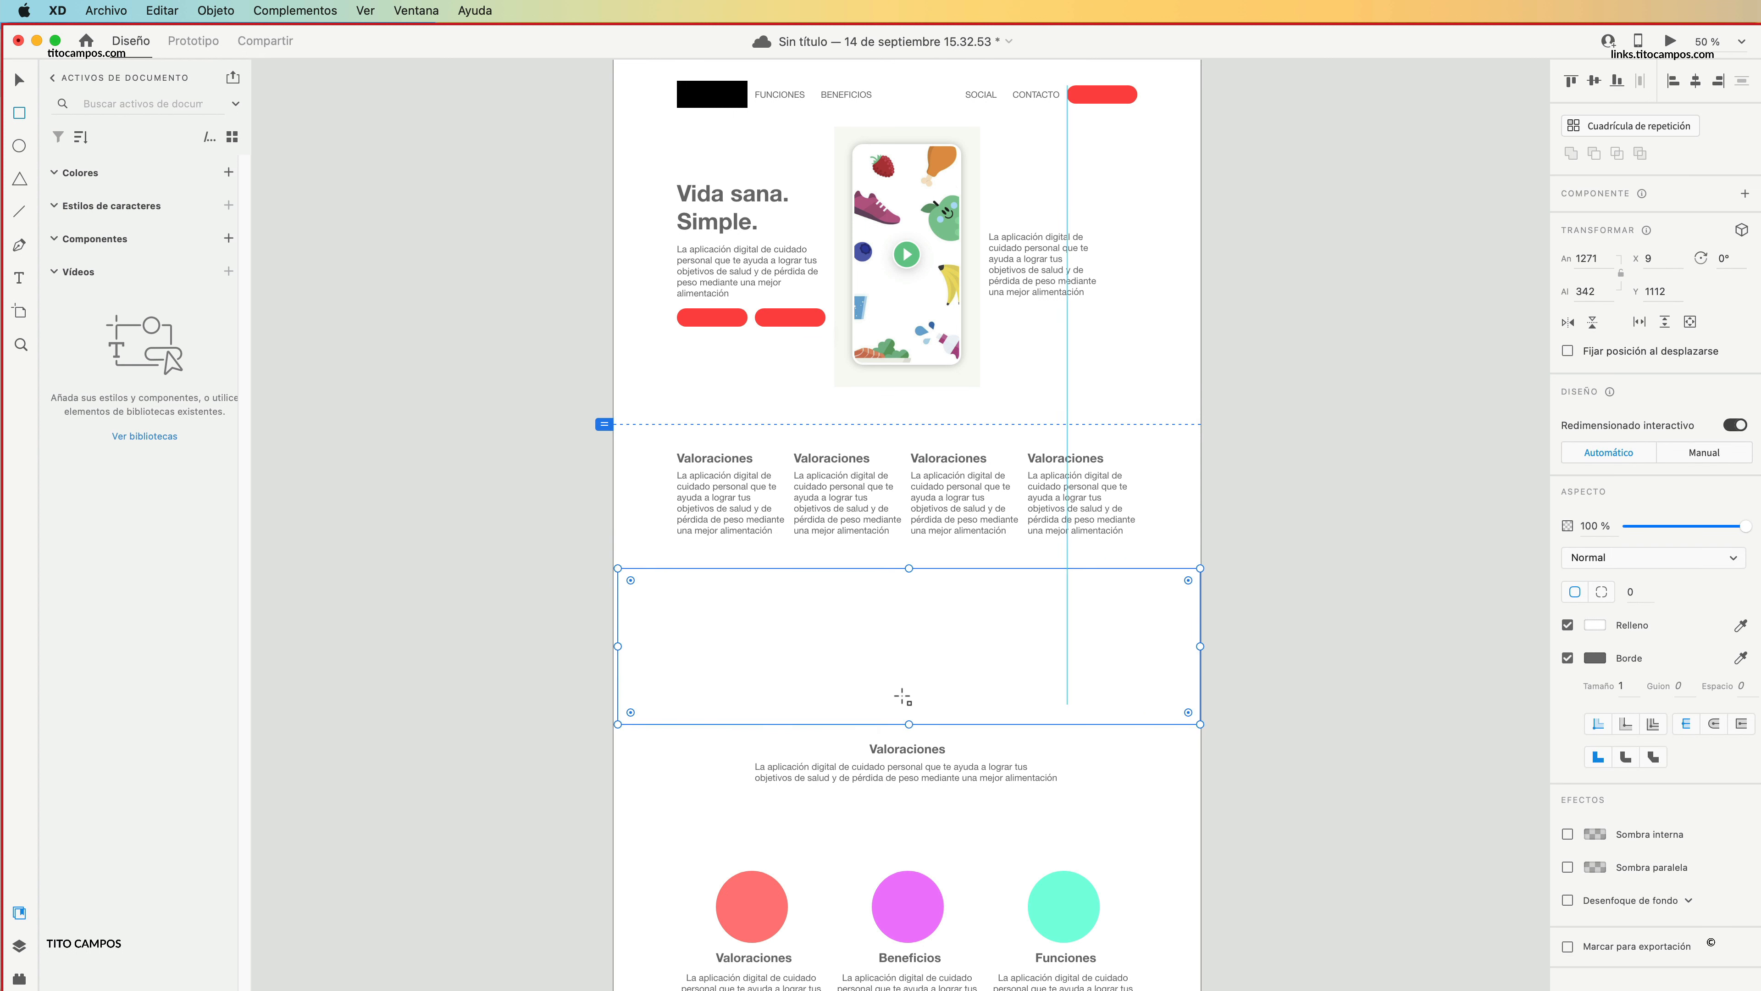
drag(614, 646, 610, 646)
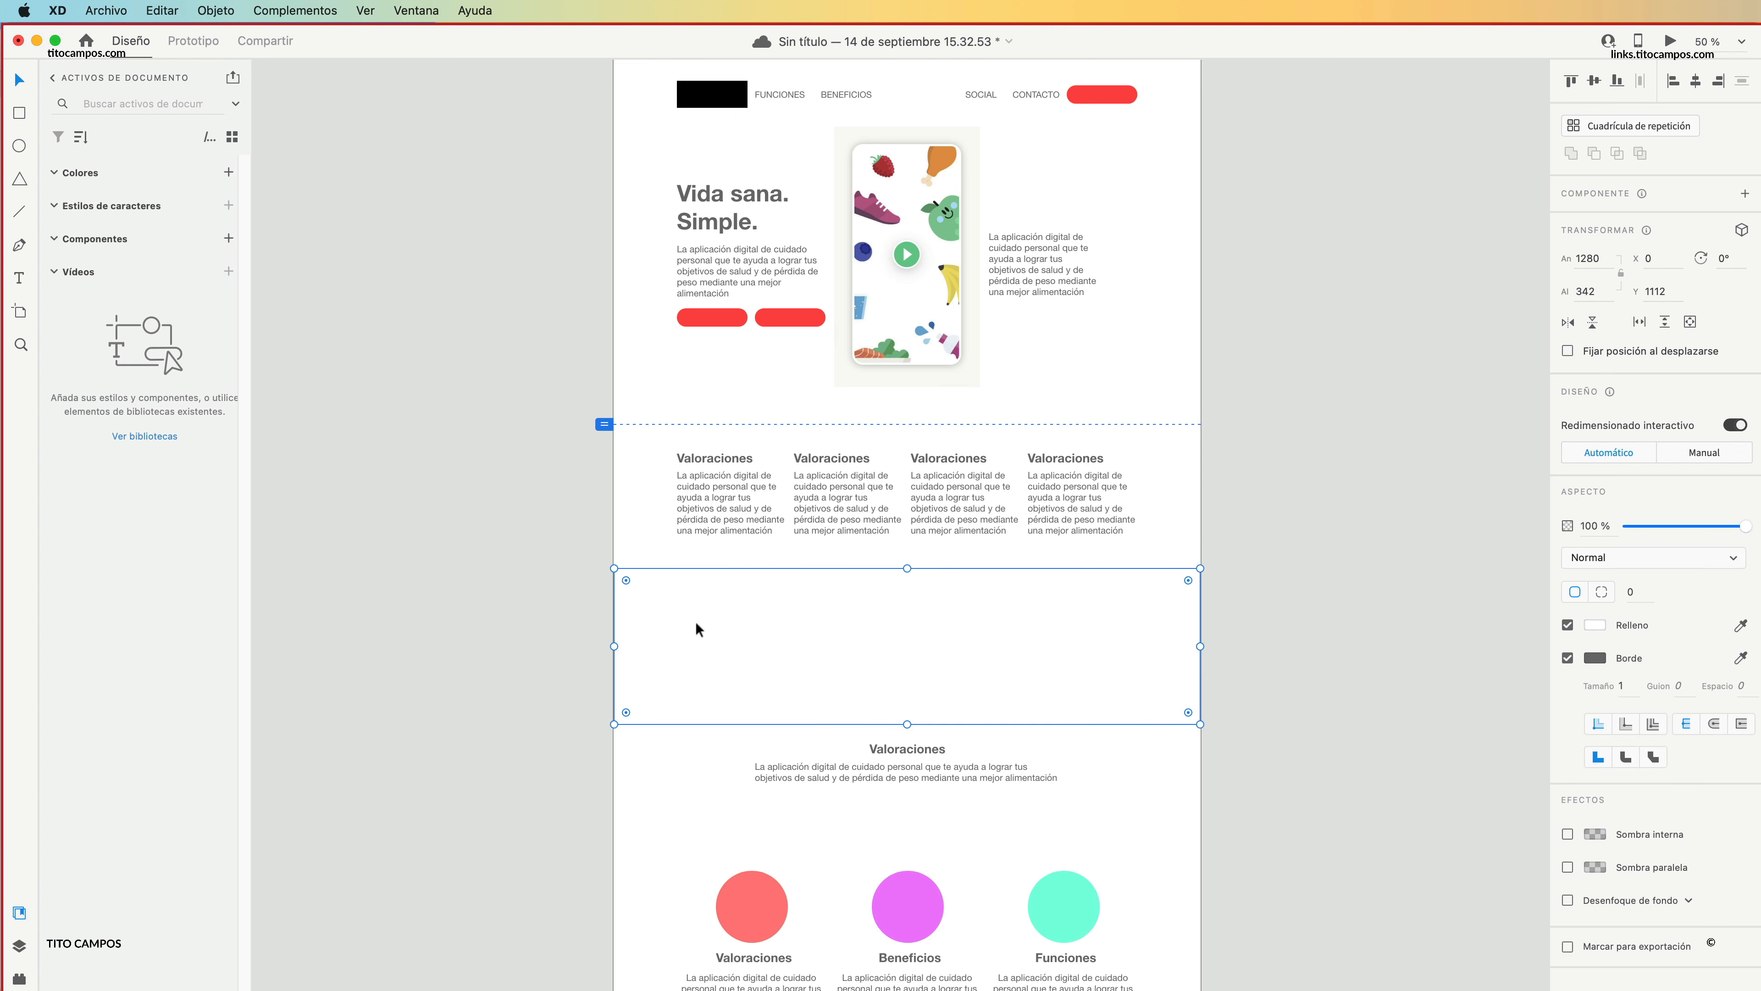
Remove the new rectangle's border and fill it with light grey #E5E5E5.
click(1568, 658)
click(1595, 625)
mouse_move(1408, 609)
mouse_down()
mouse_move(1386, 537)
mouse_move(1369, 552)
mouse_up()
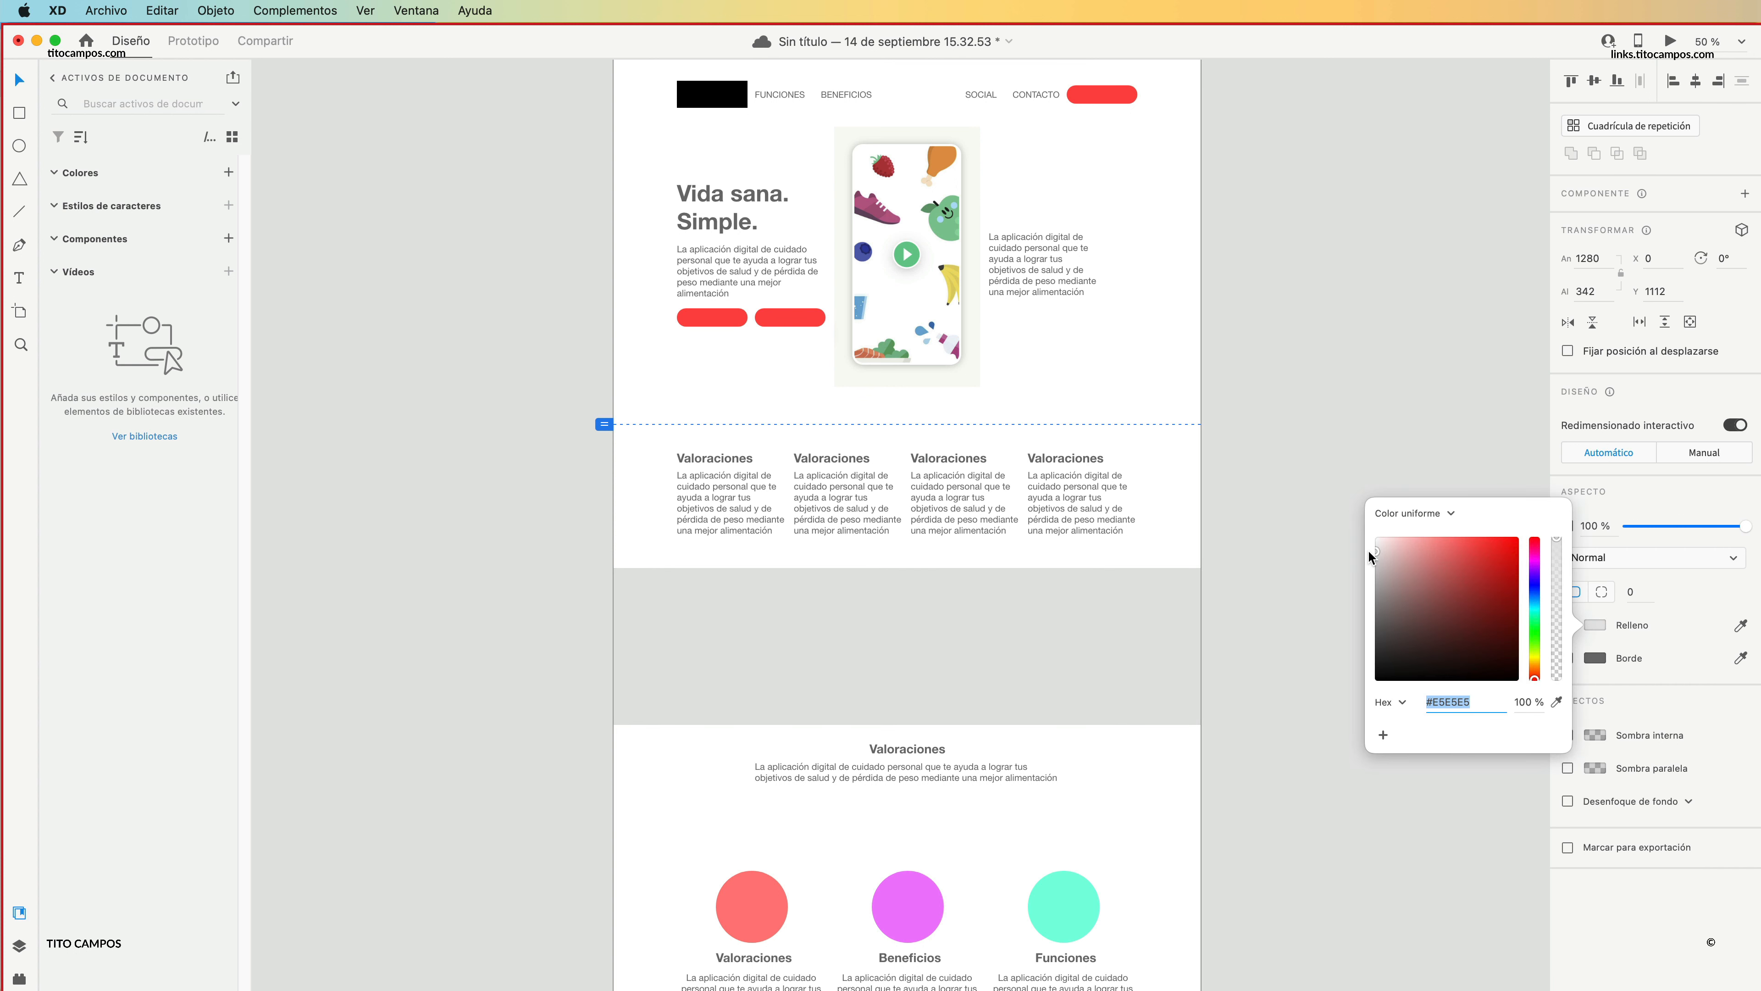
click(1149, 621)
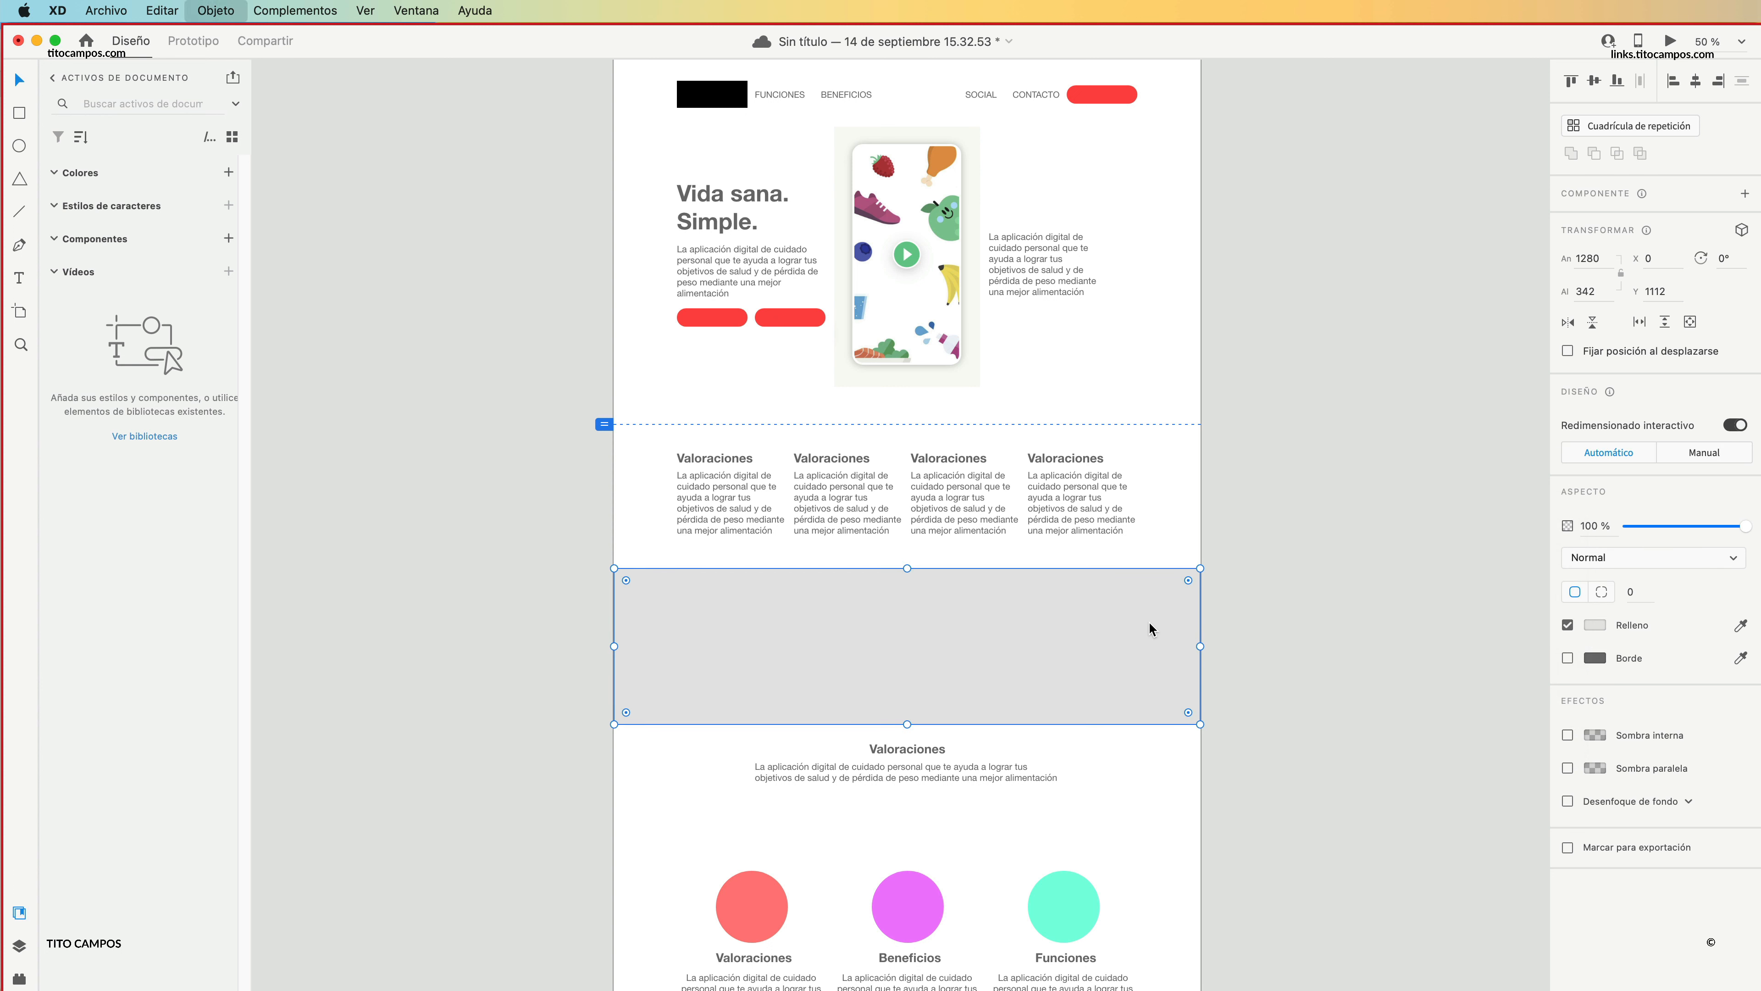
Send the grey band behind the three-column text and lighten its fill to #EFEFEF.
key(super+v)
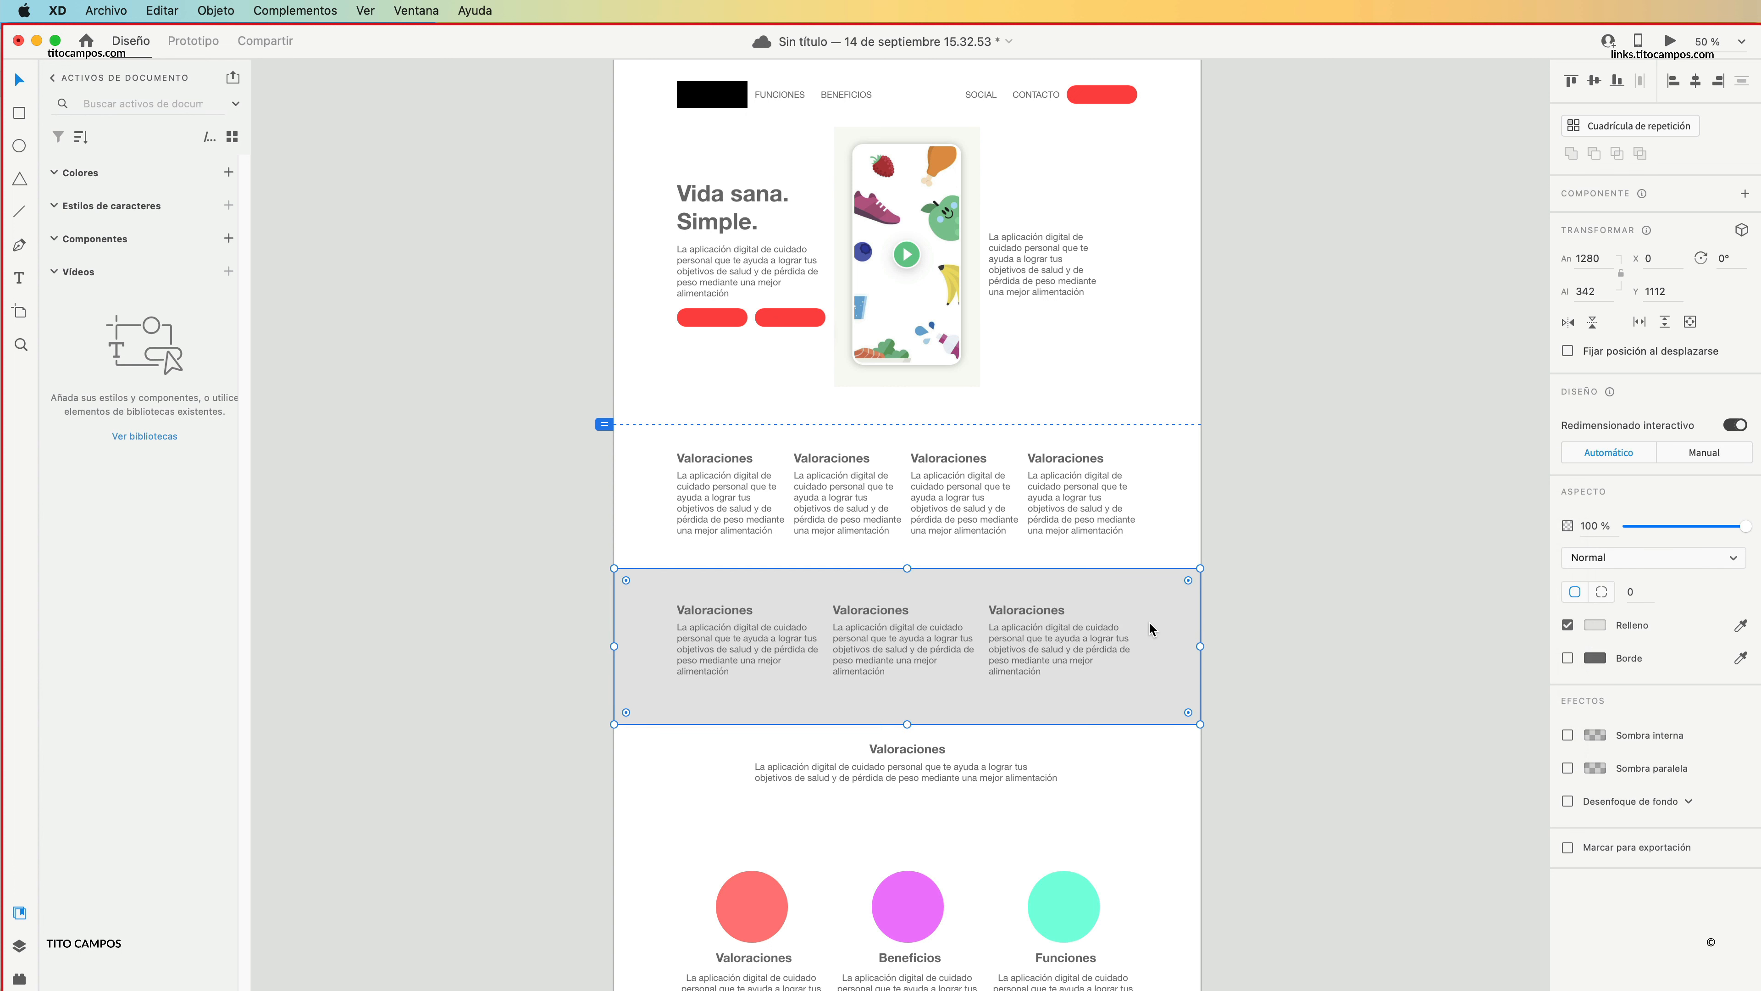
click(1273, 587)
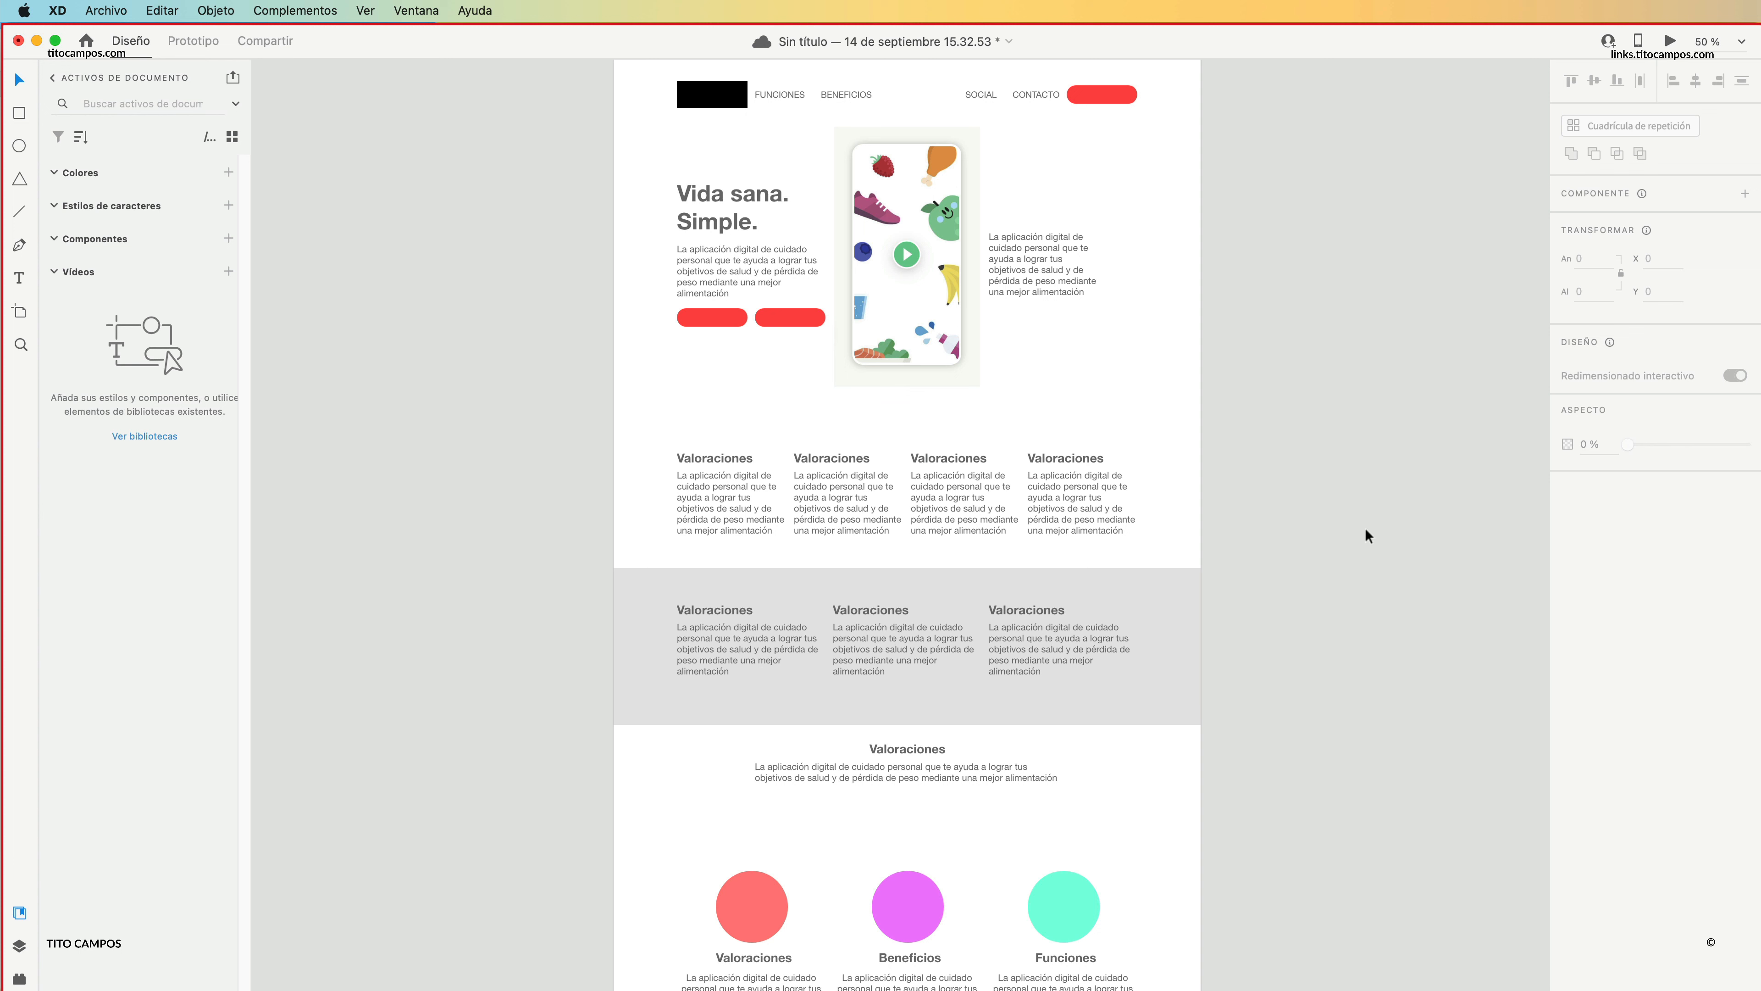
click(1191, 601)
click(1594, 624)
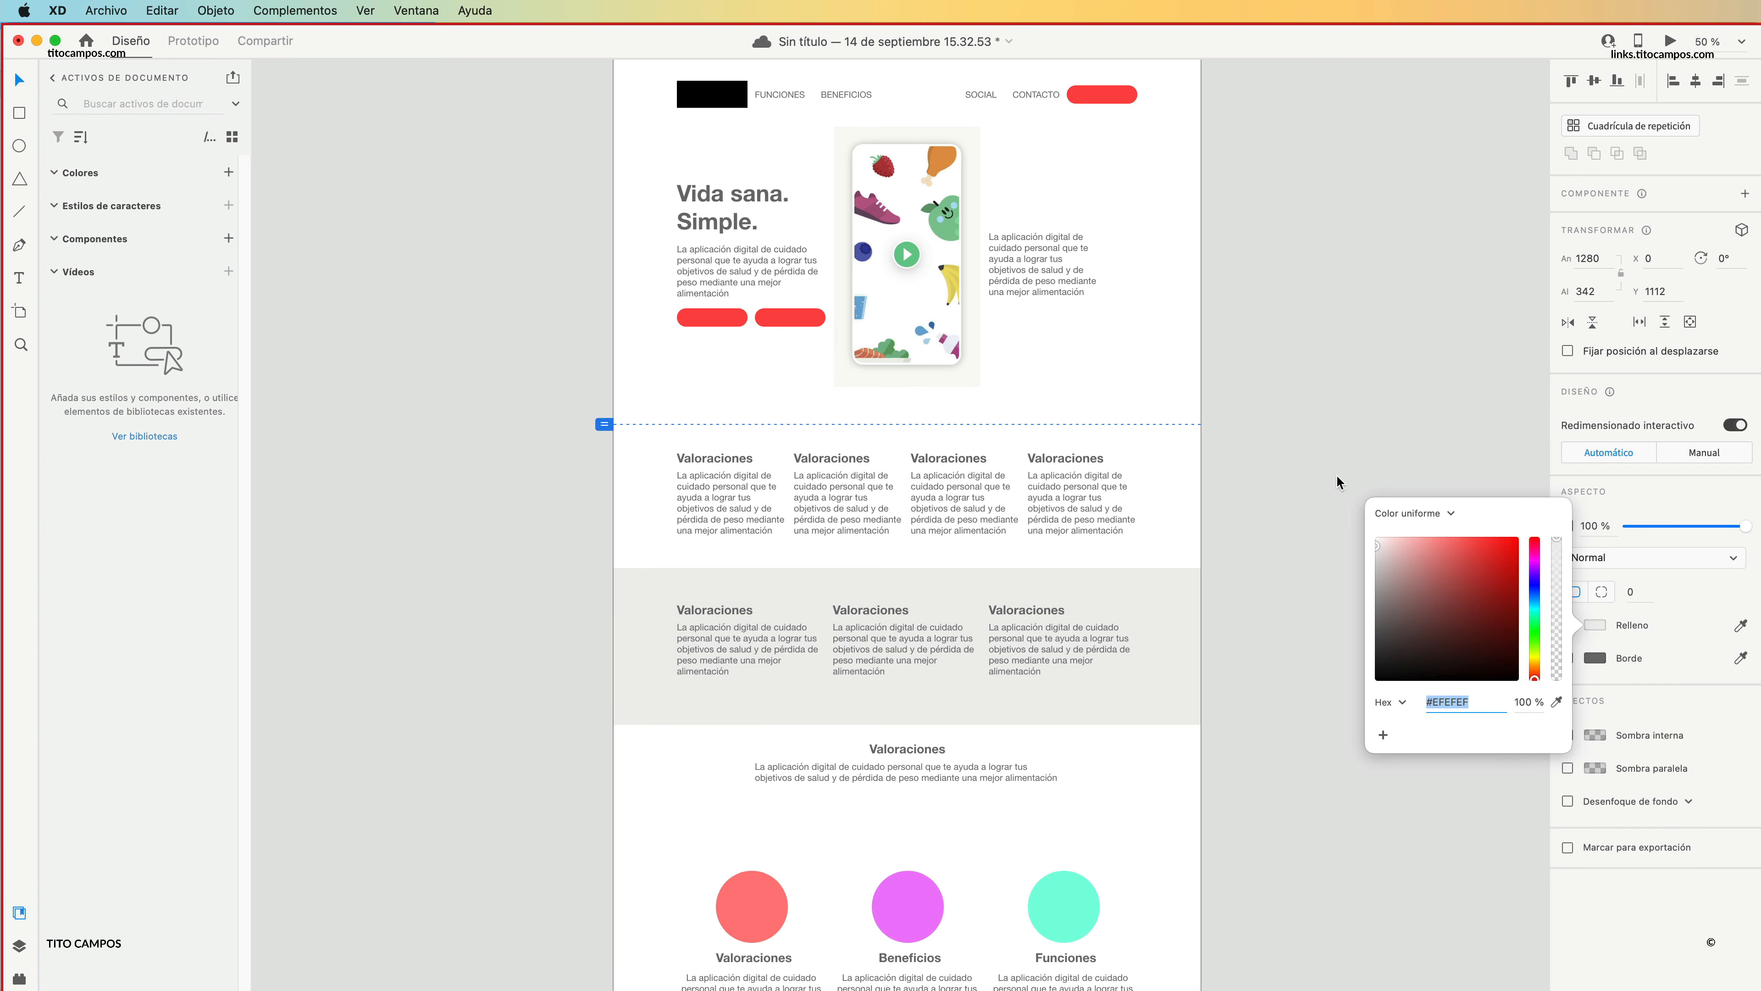
click(1321, 533)
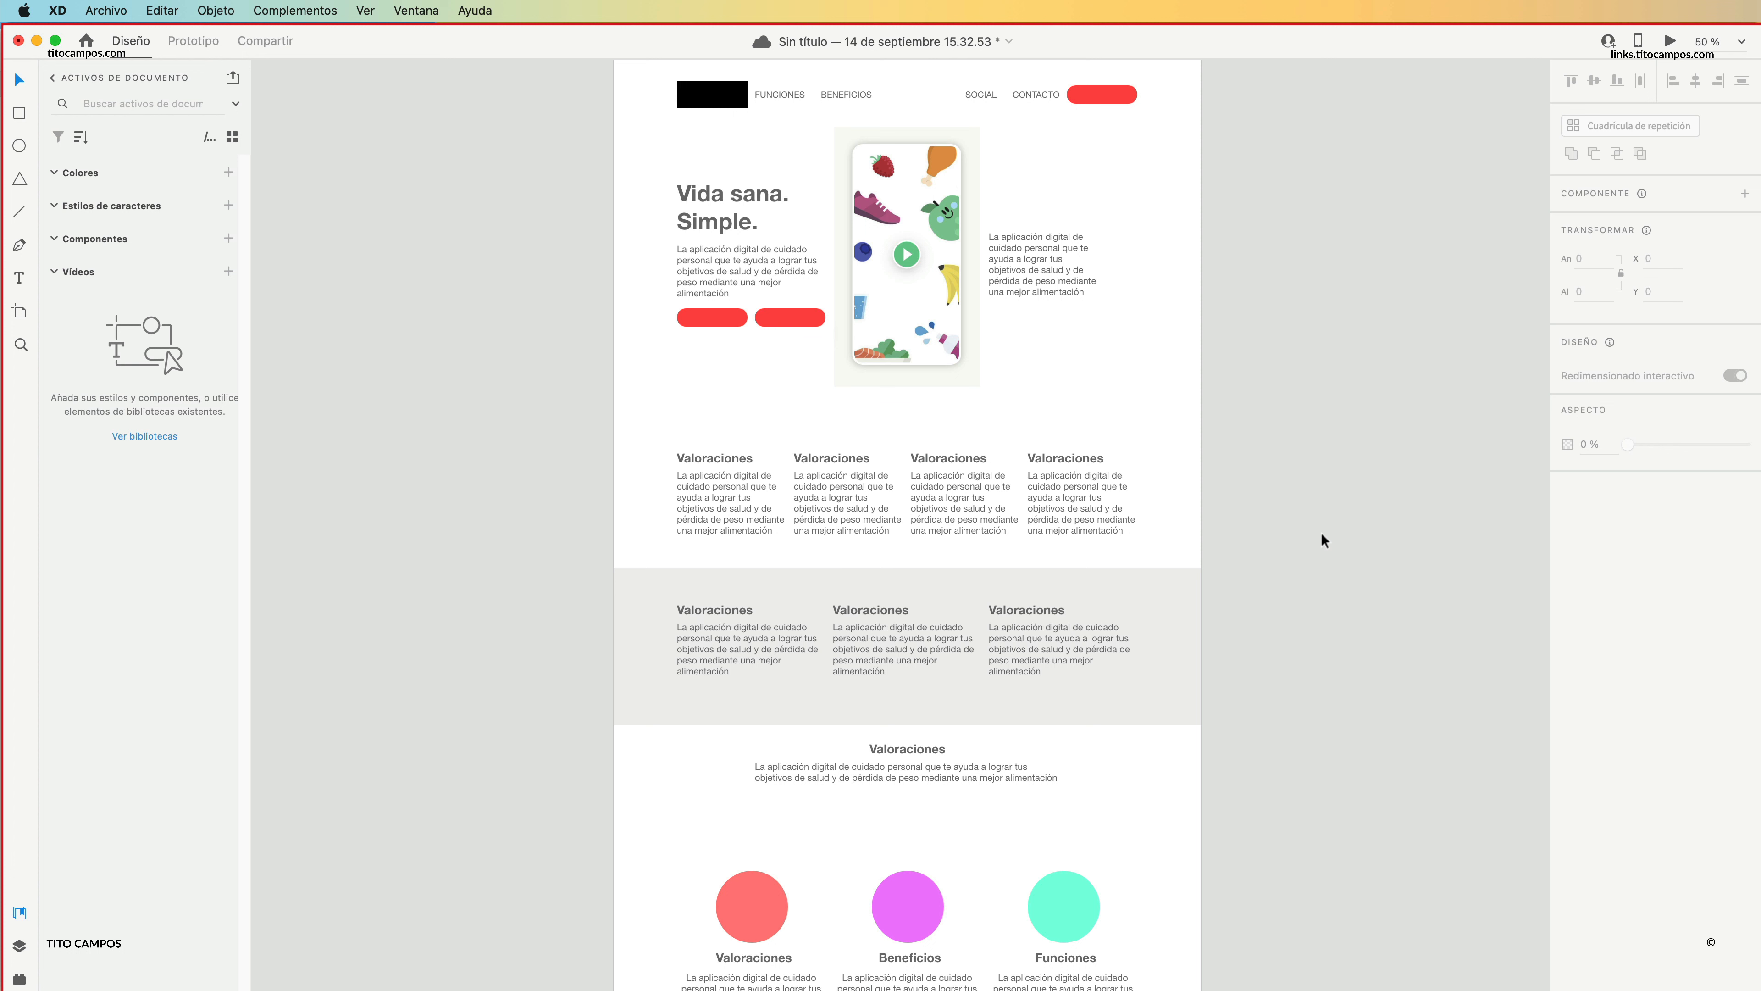
Move the four-column "Valoraciones" row slightly up, away from the grey band.
scroll(982, 598, up, 3)
drag(1156, 537, 724, 625)
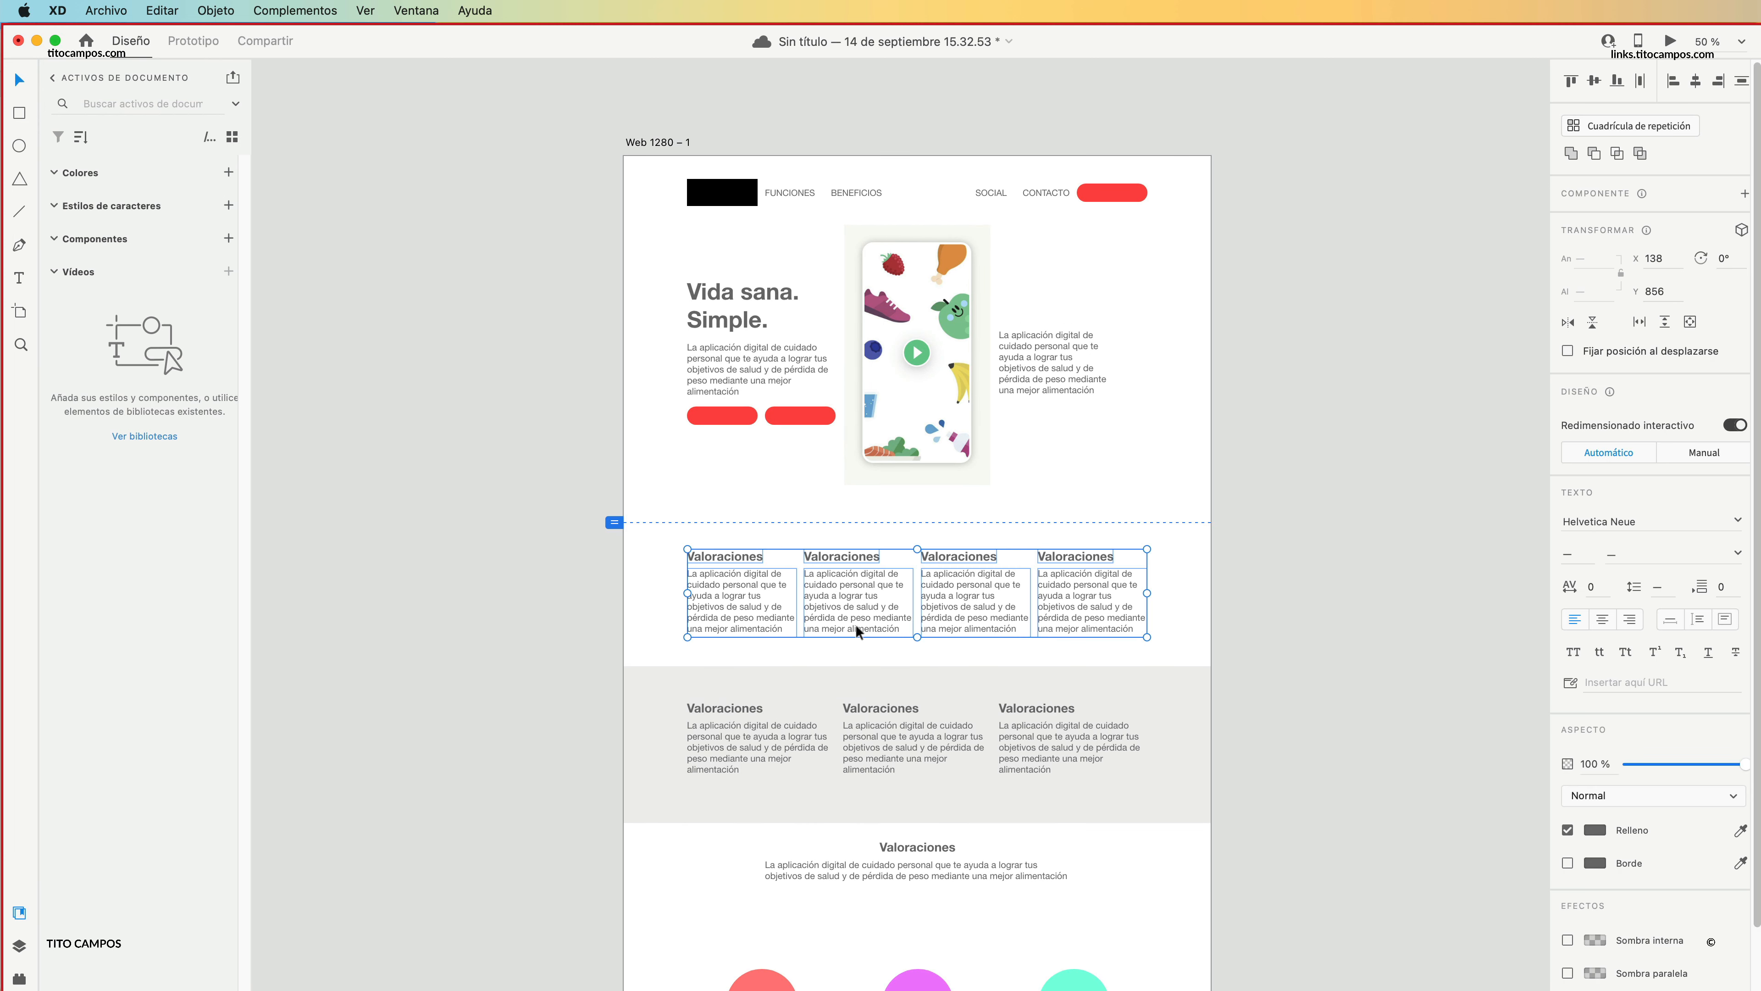
drag(856, 624, 849, 609)
click(1015, 463)
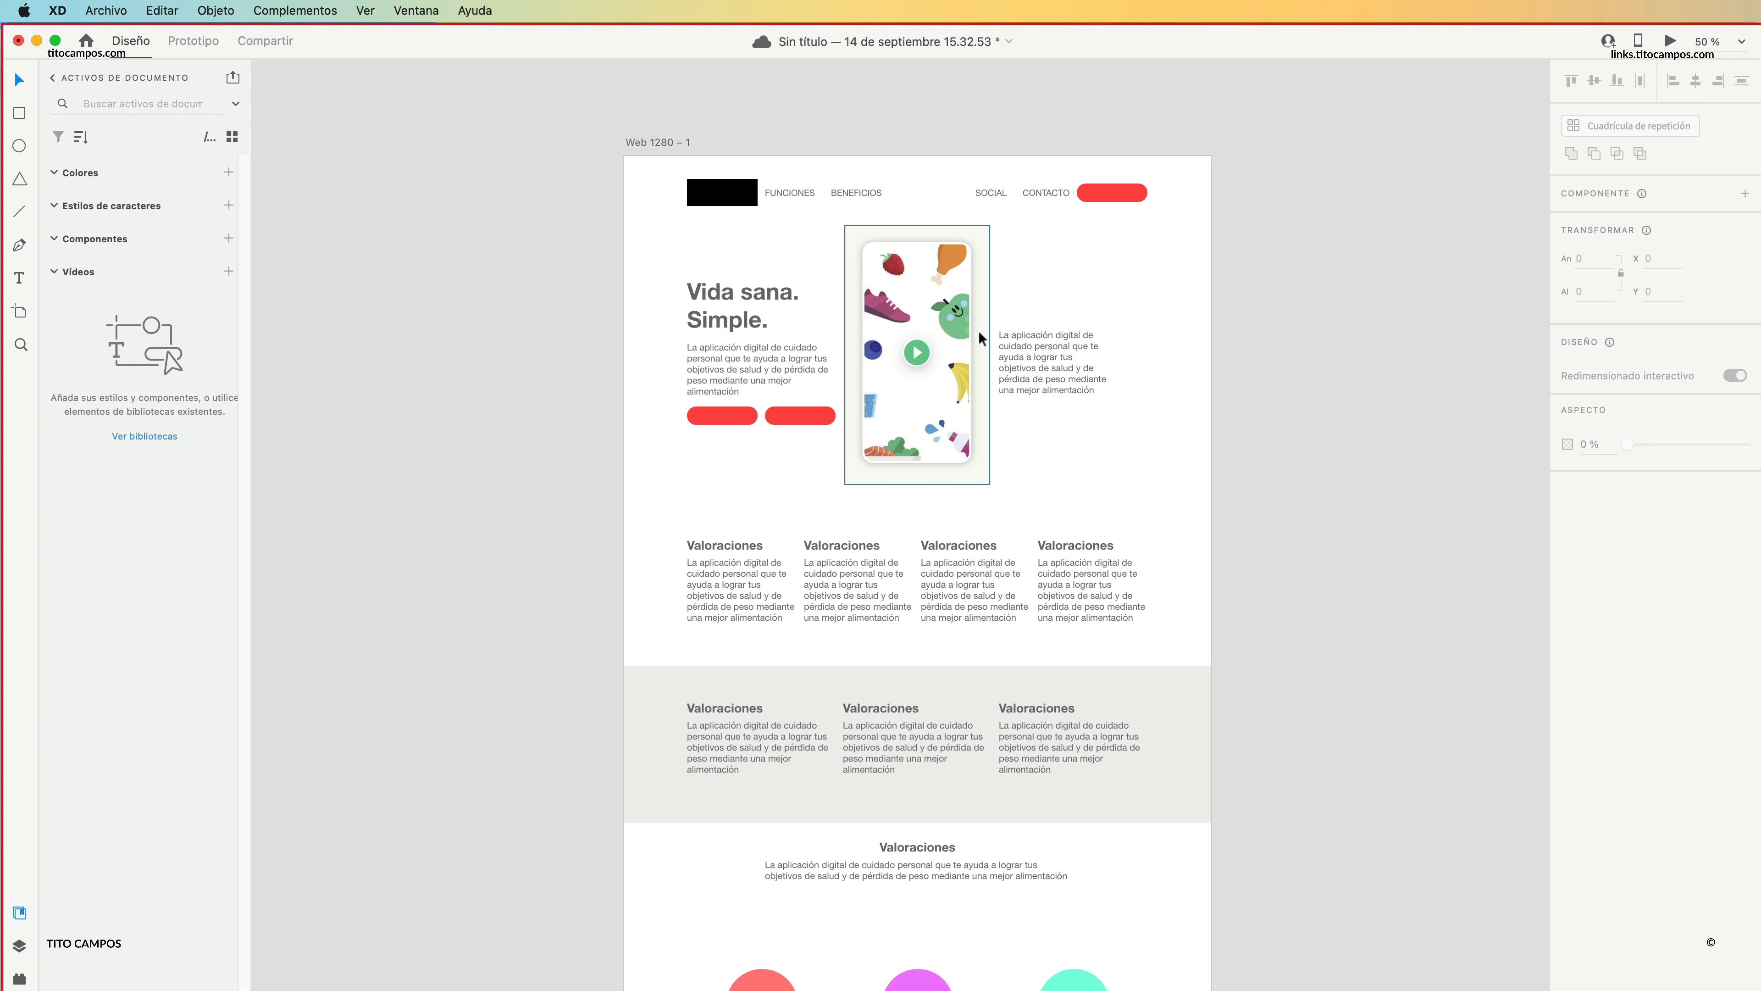
Place a copy of the grey band behind the hero at X -8, Y 154 and resize it to 1280 × 563.
drag(1155, 462, 741, 290)
click(1204, 312)
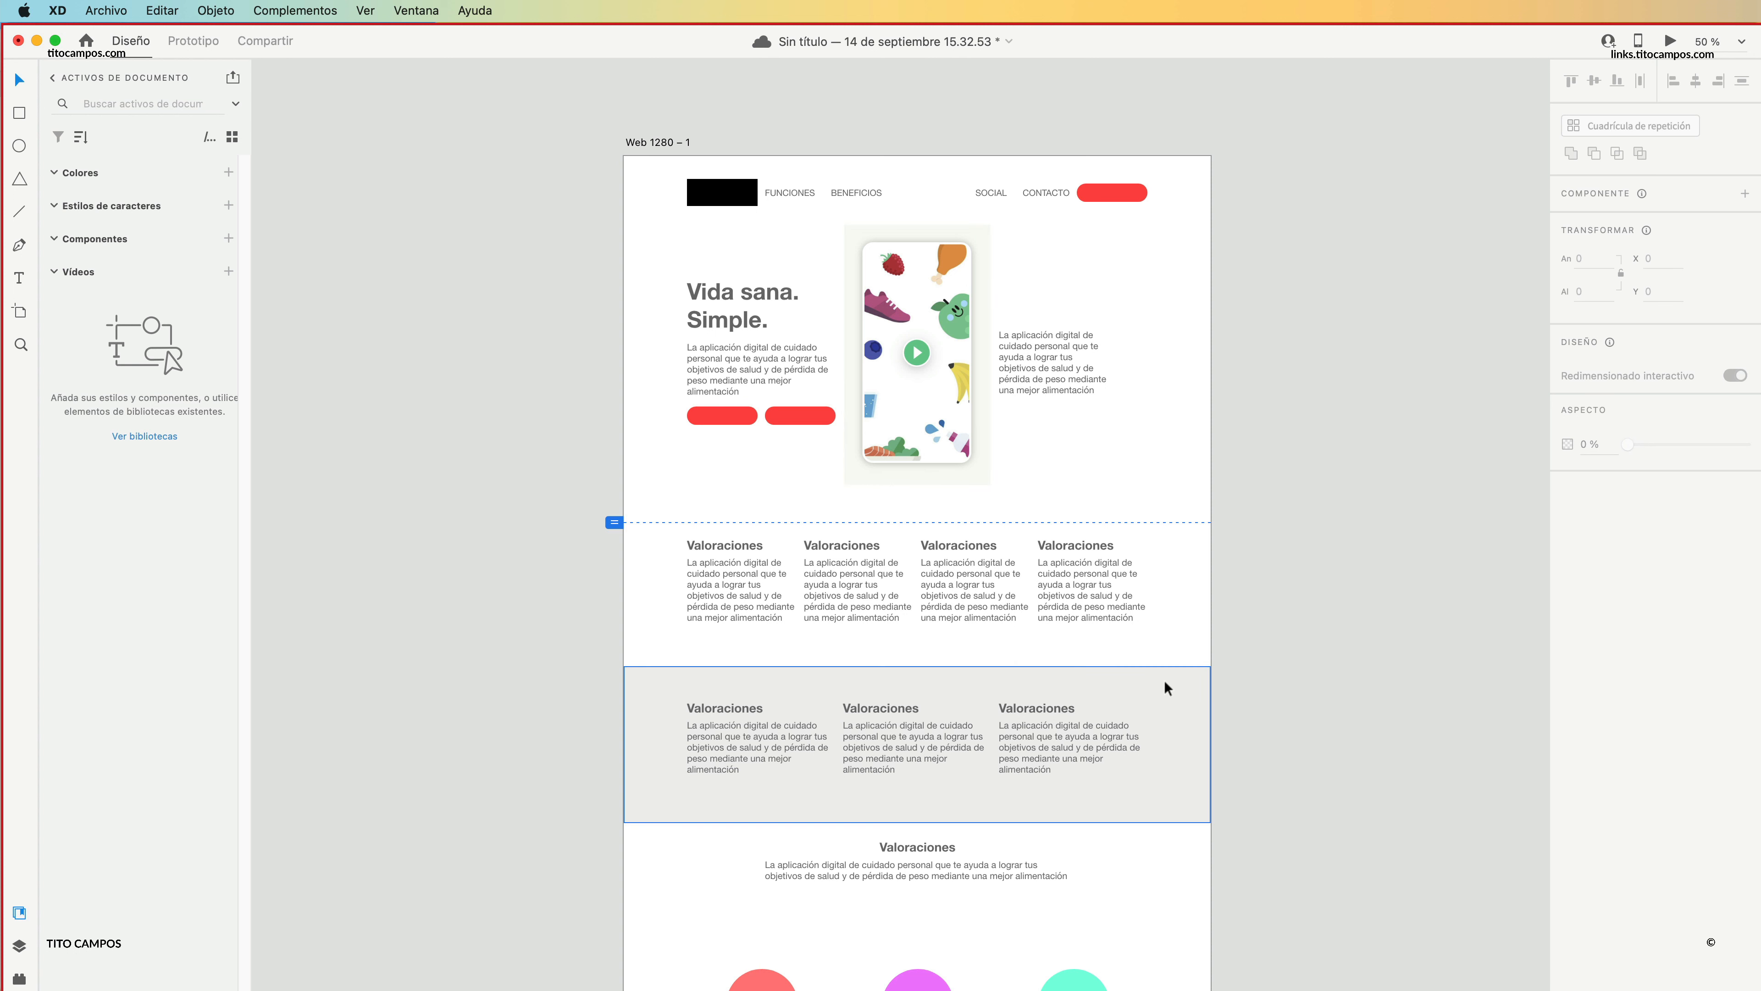
drag(1172, 717, 1163, 268)
drag(913, 382, 913, 485)
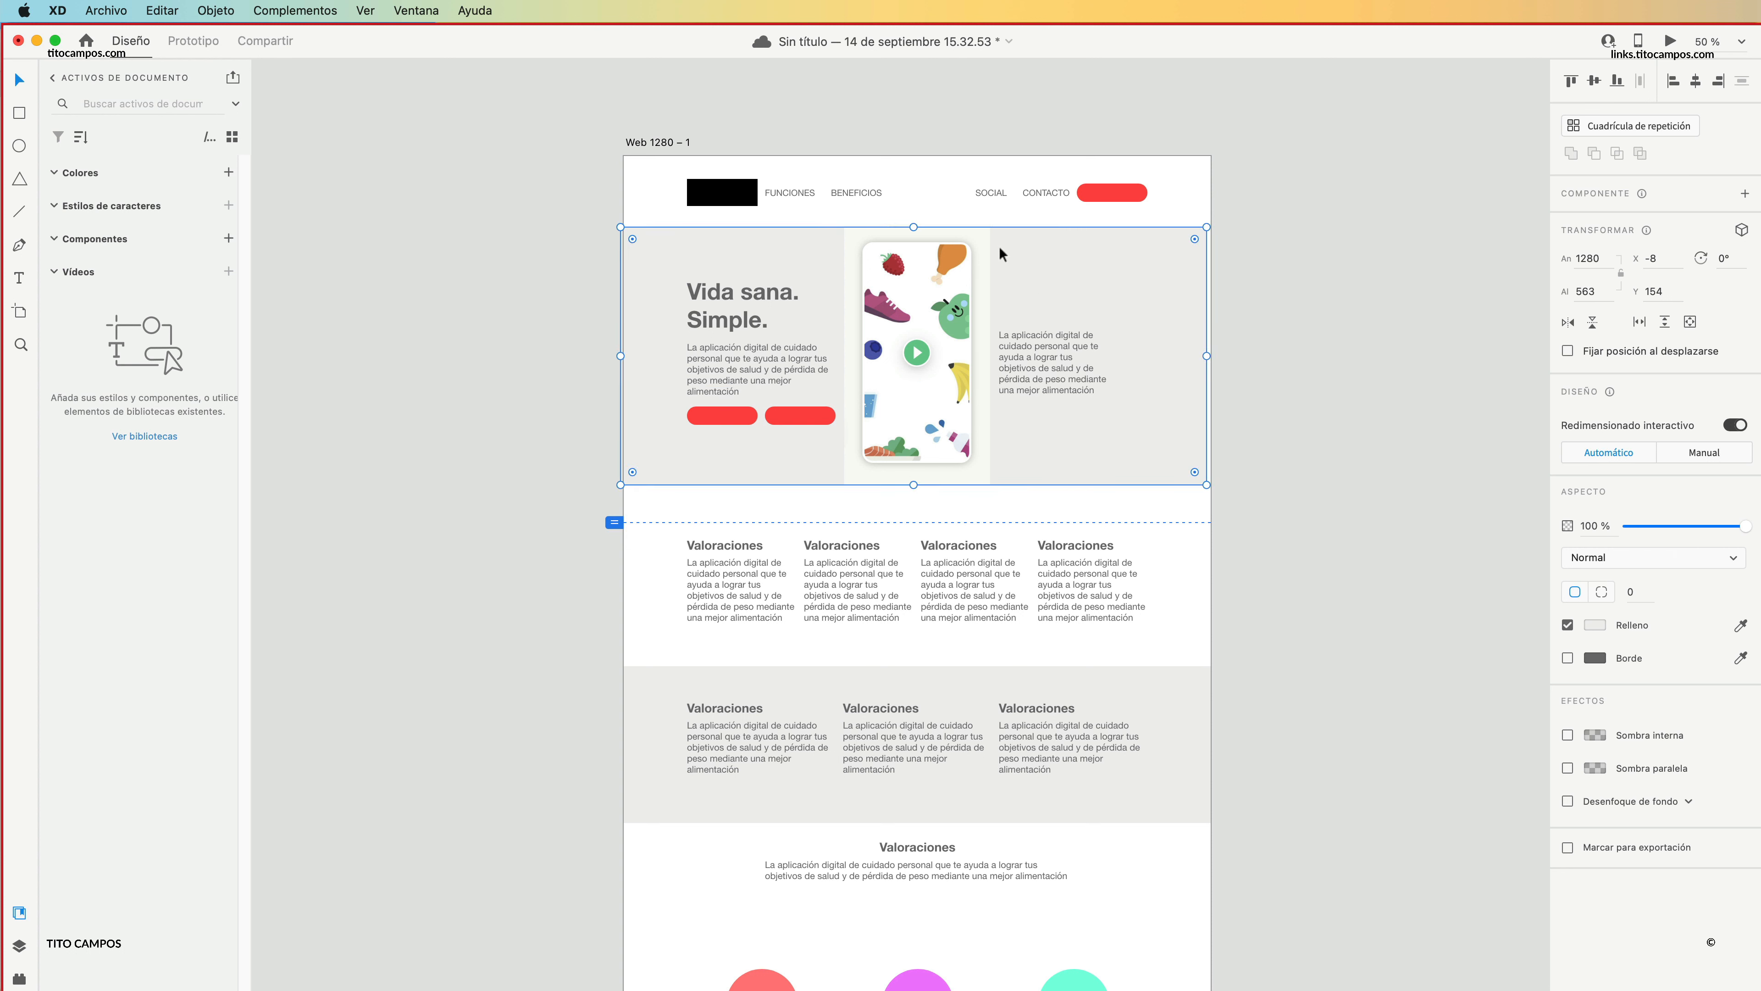
Fill the hero band with the off-white 250, 250, 244 sampled from the illustration's background.
click(1742, 627)
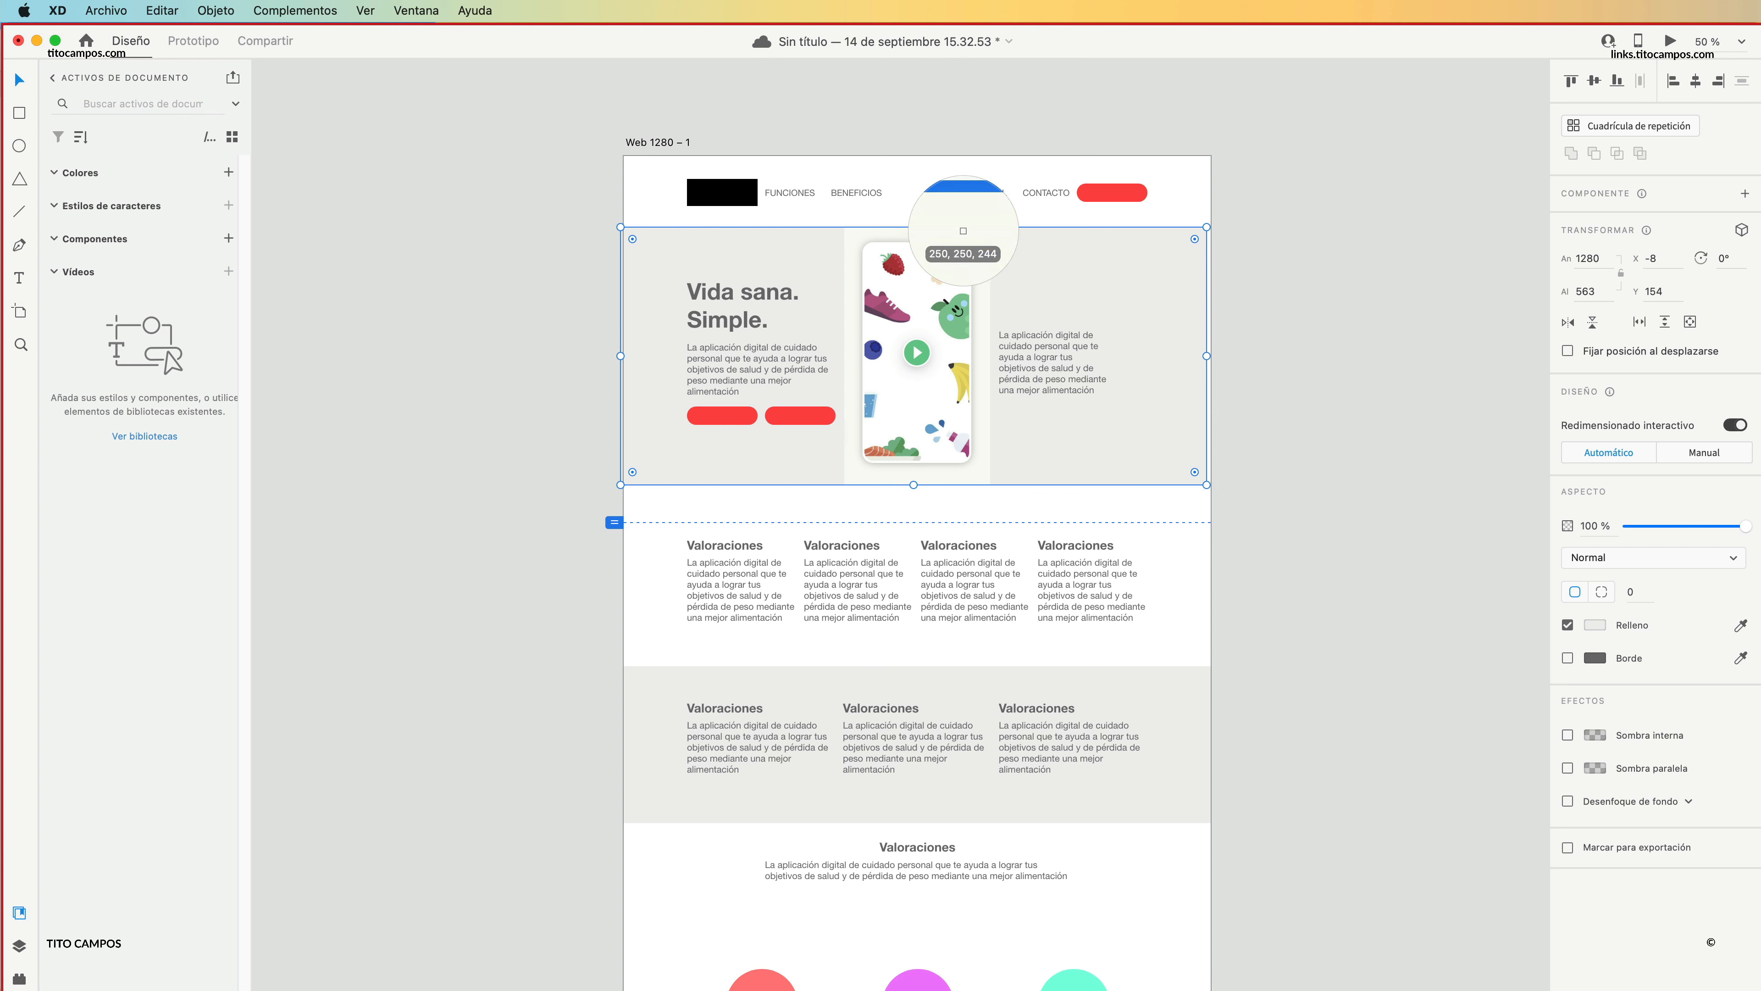
click(988, 269)
click(1244, 389)
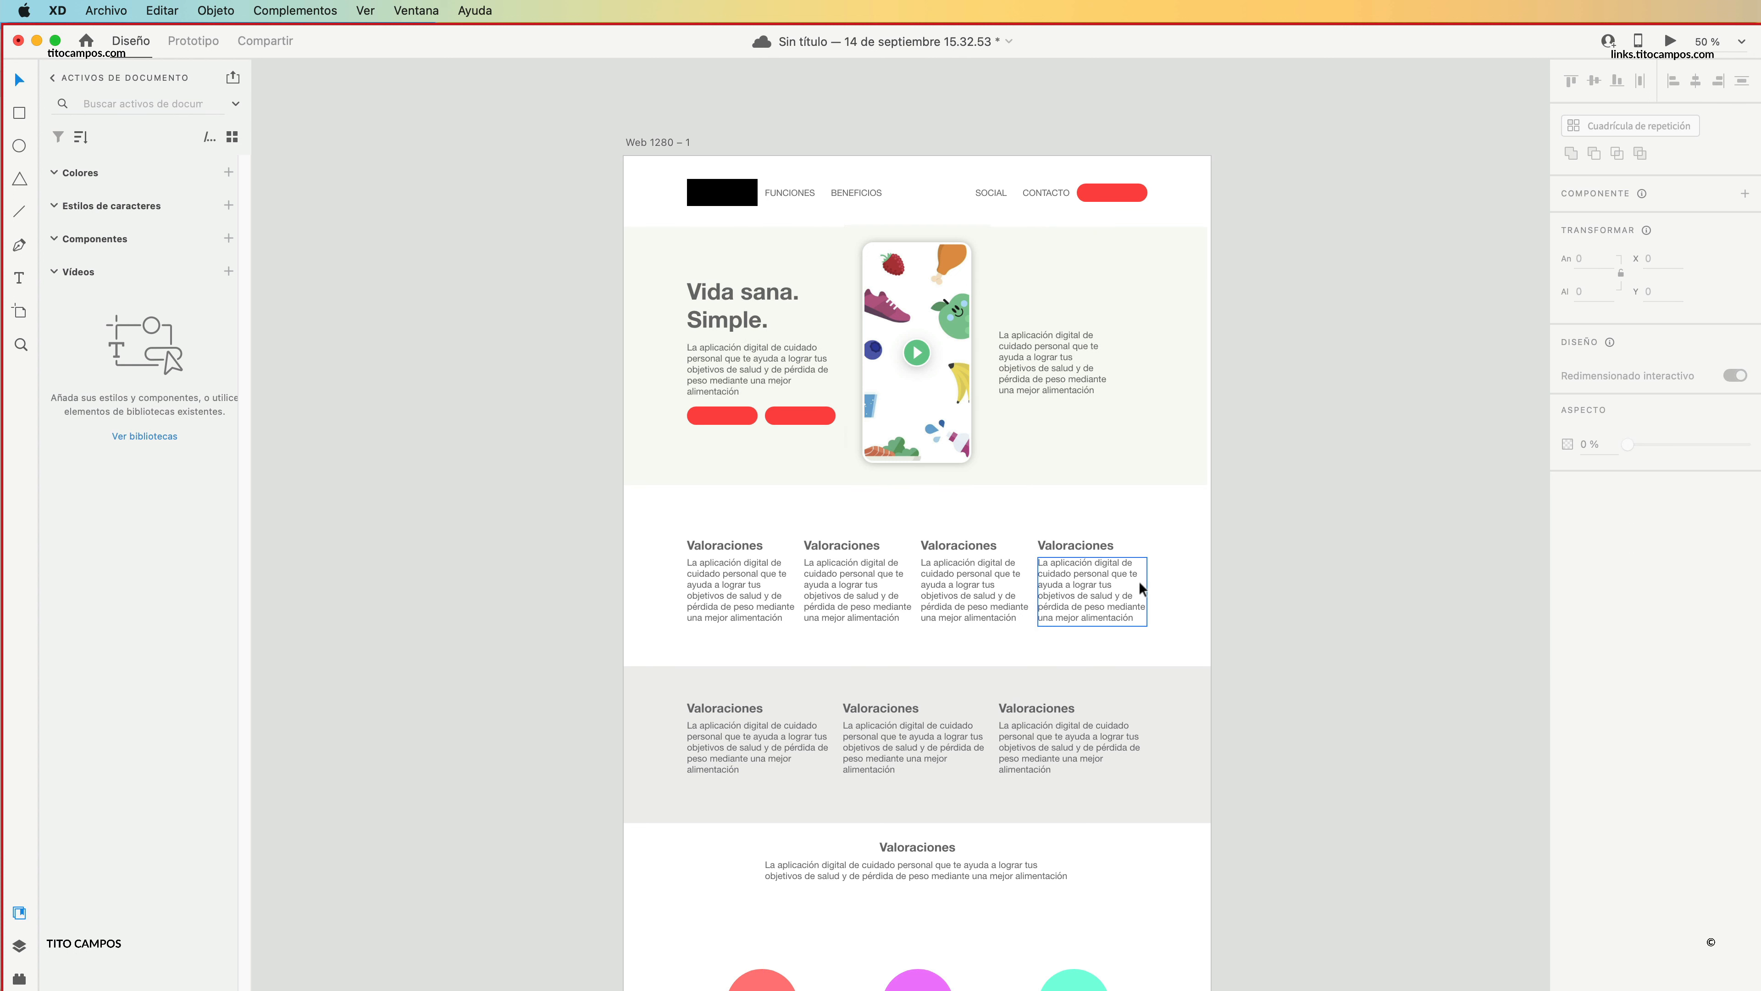
Move the four-column "Valoraciones" row up to Y 799, on the viewport line.
drag(1111, 529, 1089, 585)
click(677, 600)
key(super+z)
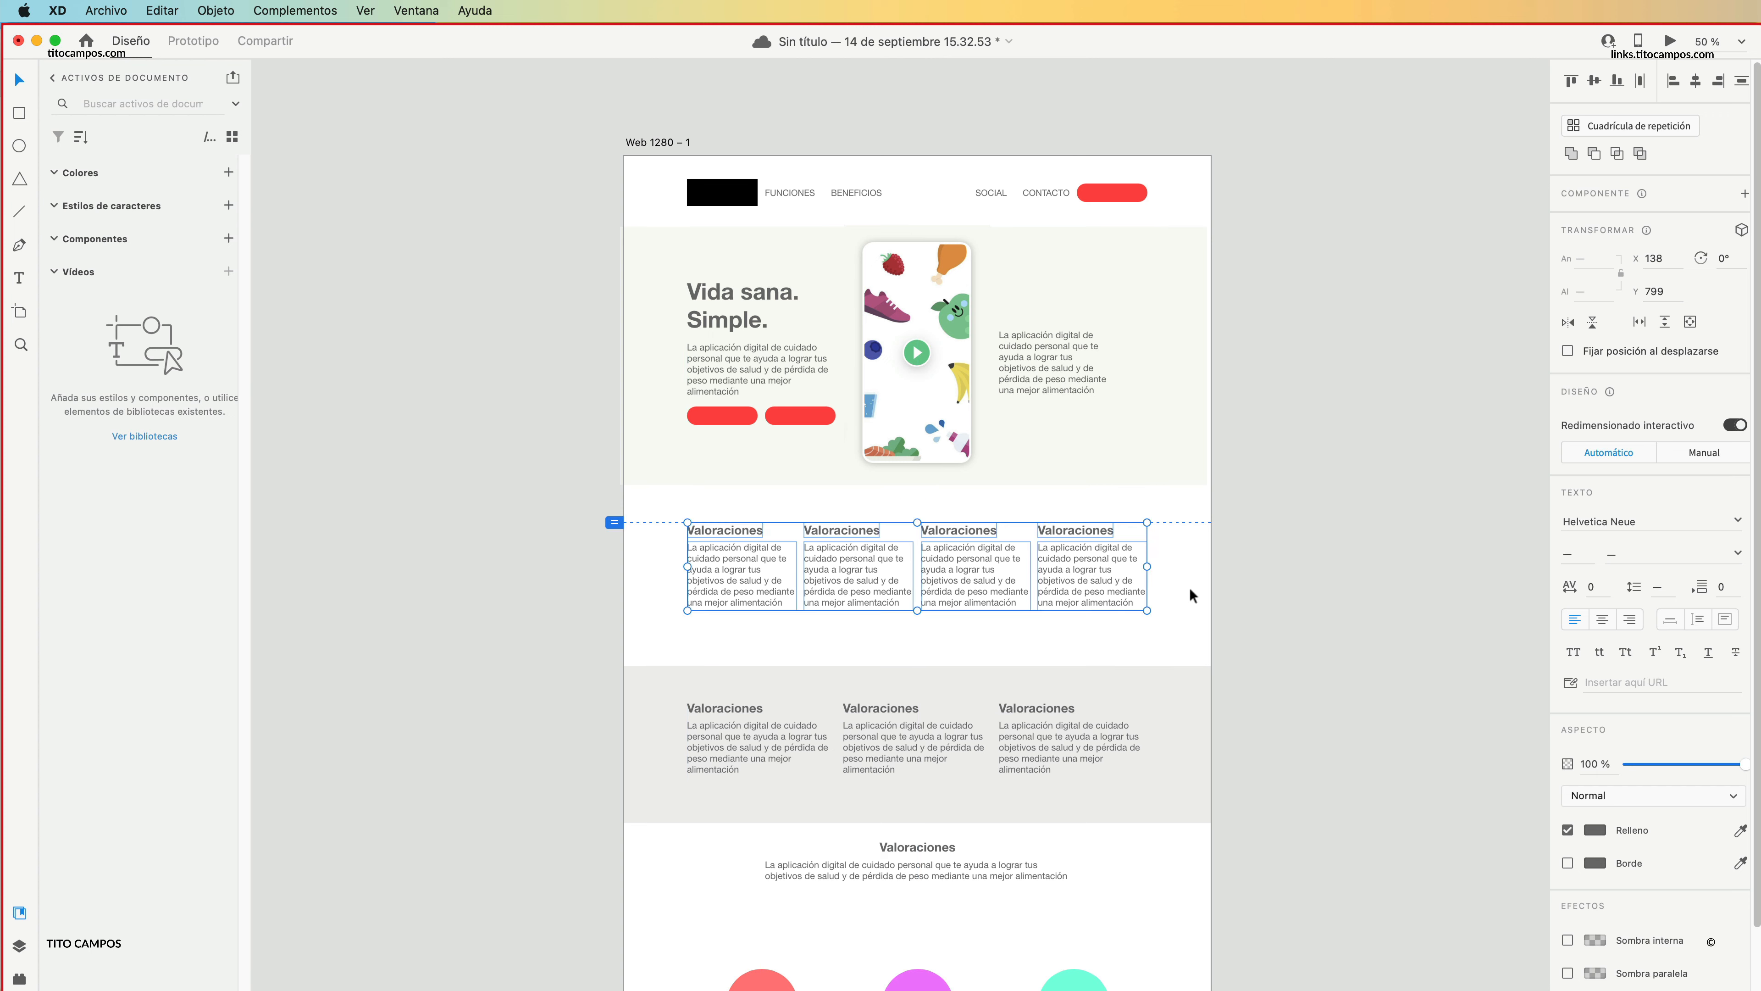
click(1194, 591)
Move the lower grey band together with its three text columns up, closer to the four-column row.
drag(1200, 618, 1240, 488)
drag(1326, 528, 924, 603)
click(1201, 749)
scroll(1033, 680, up, 5)
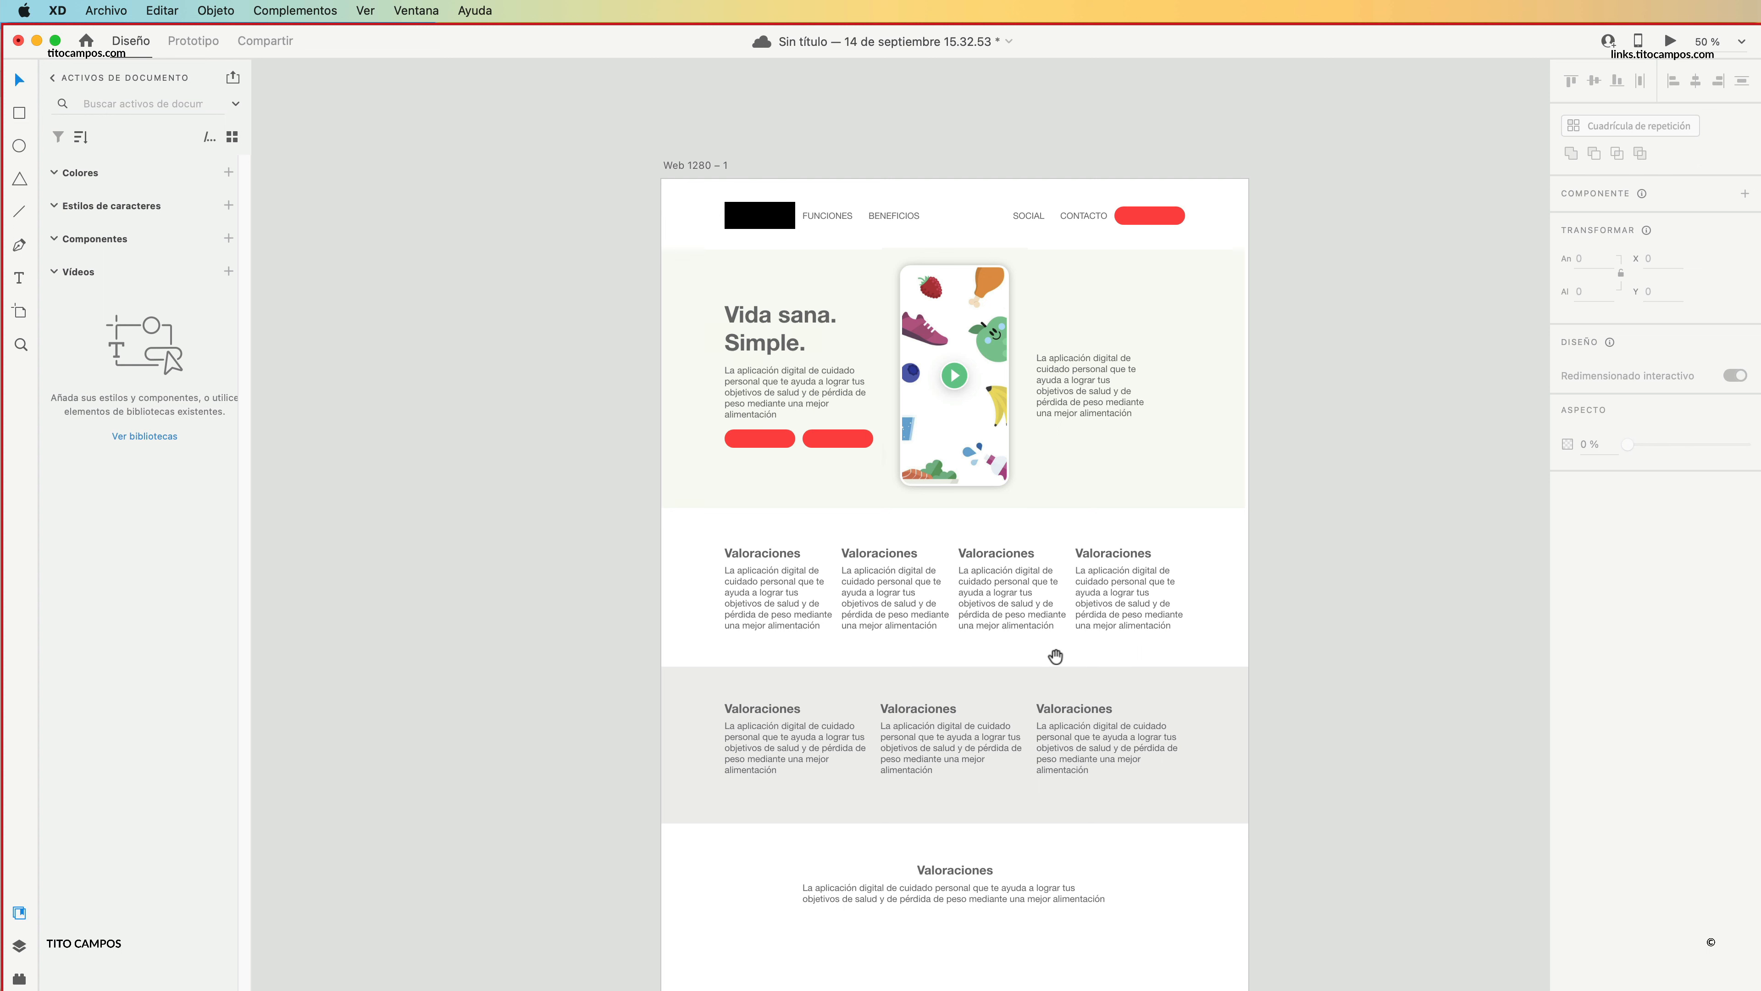
scroll(783, 622, down, 3)
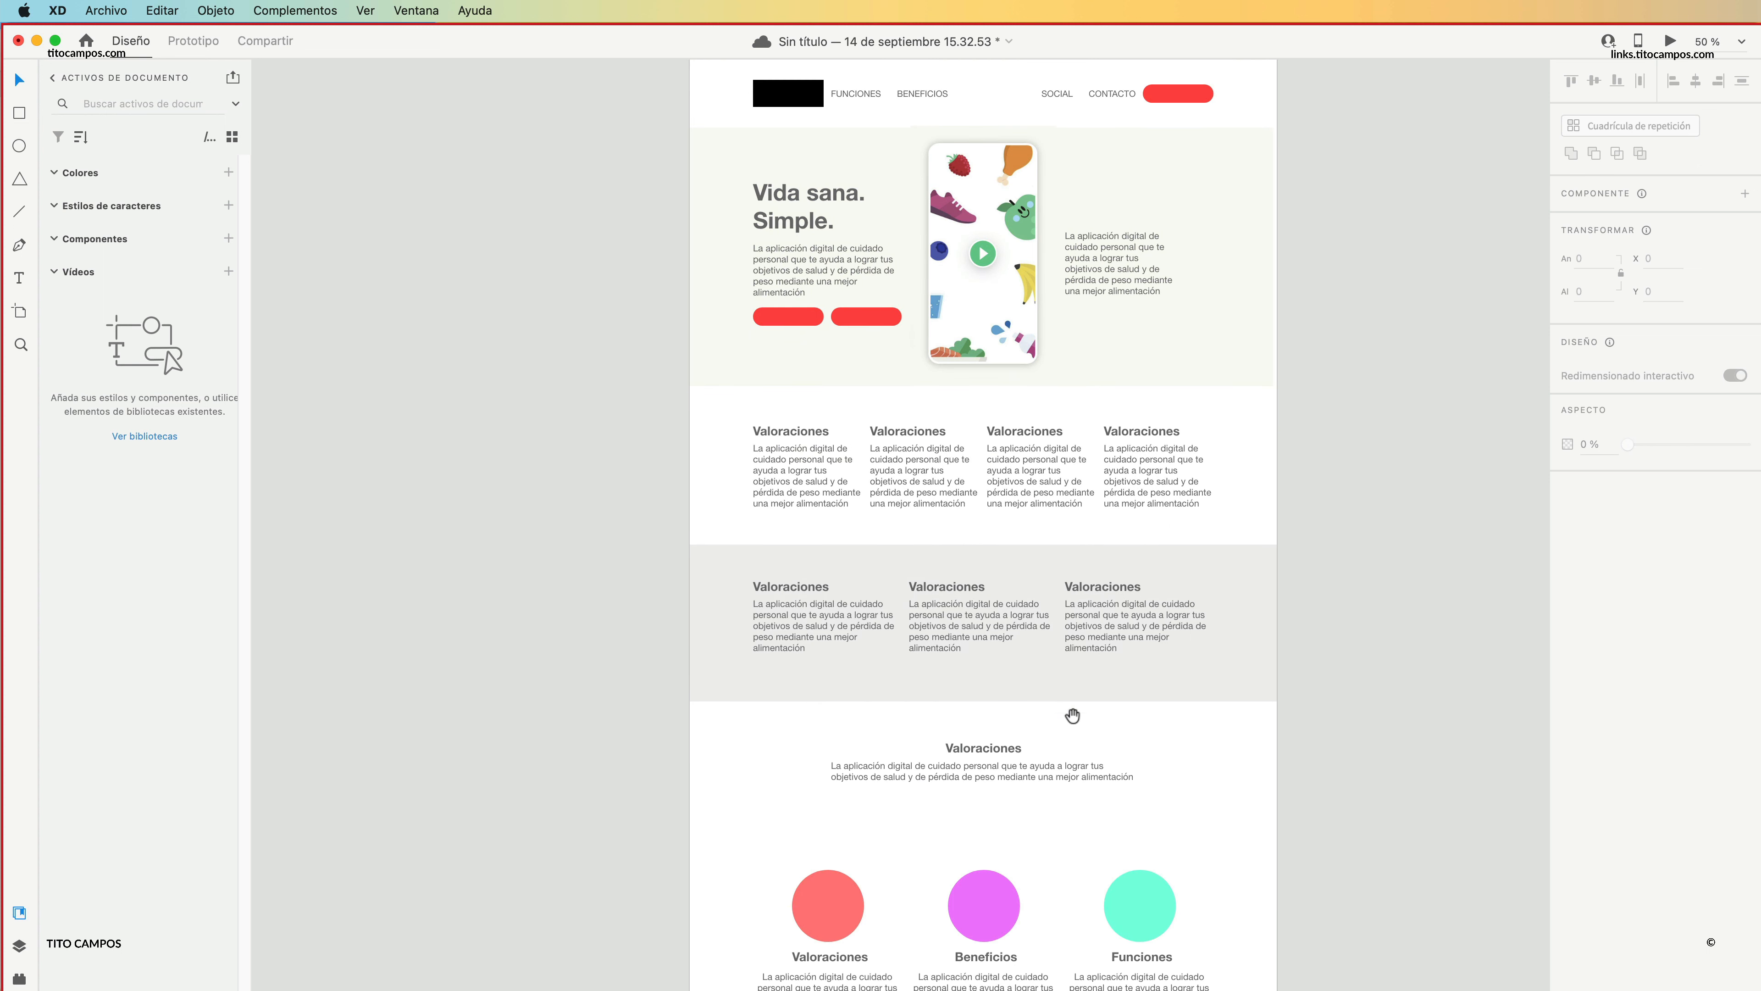
scroll(1034, 590, down, 4)
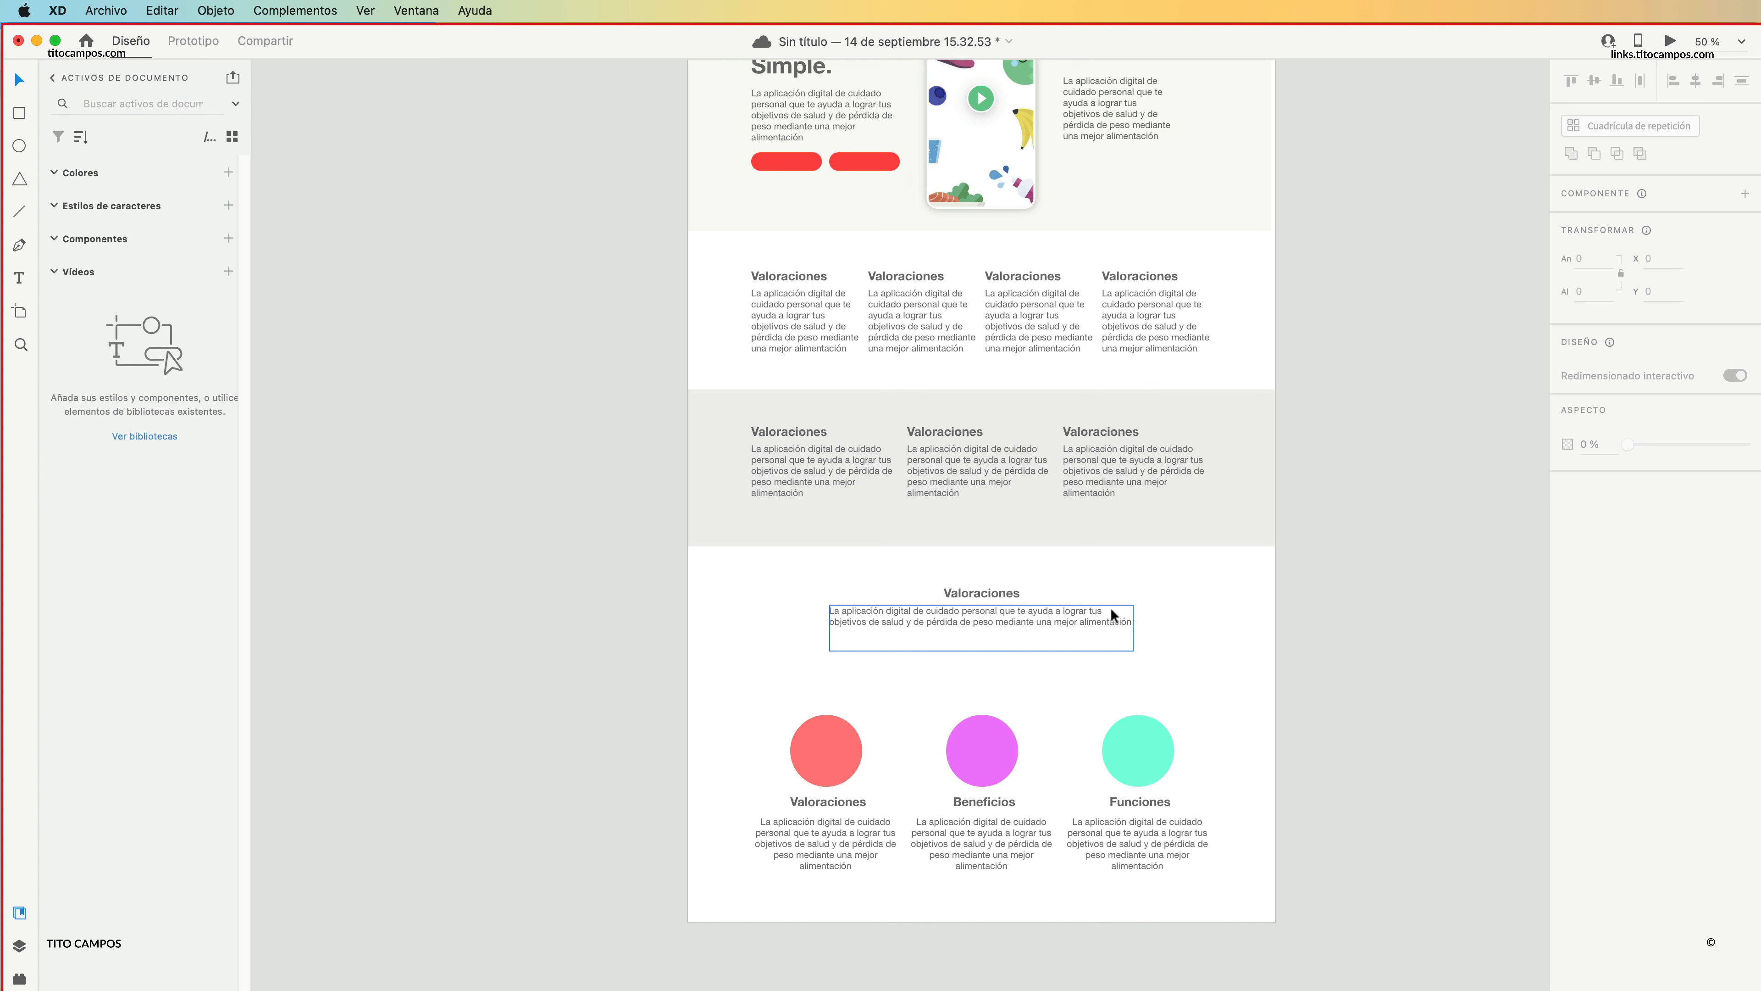
scroll(1073, 471, up, 5)
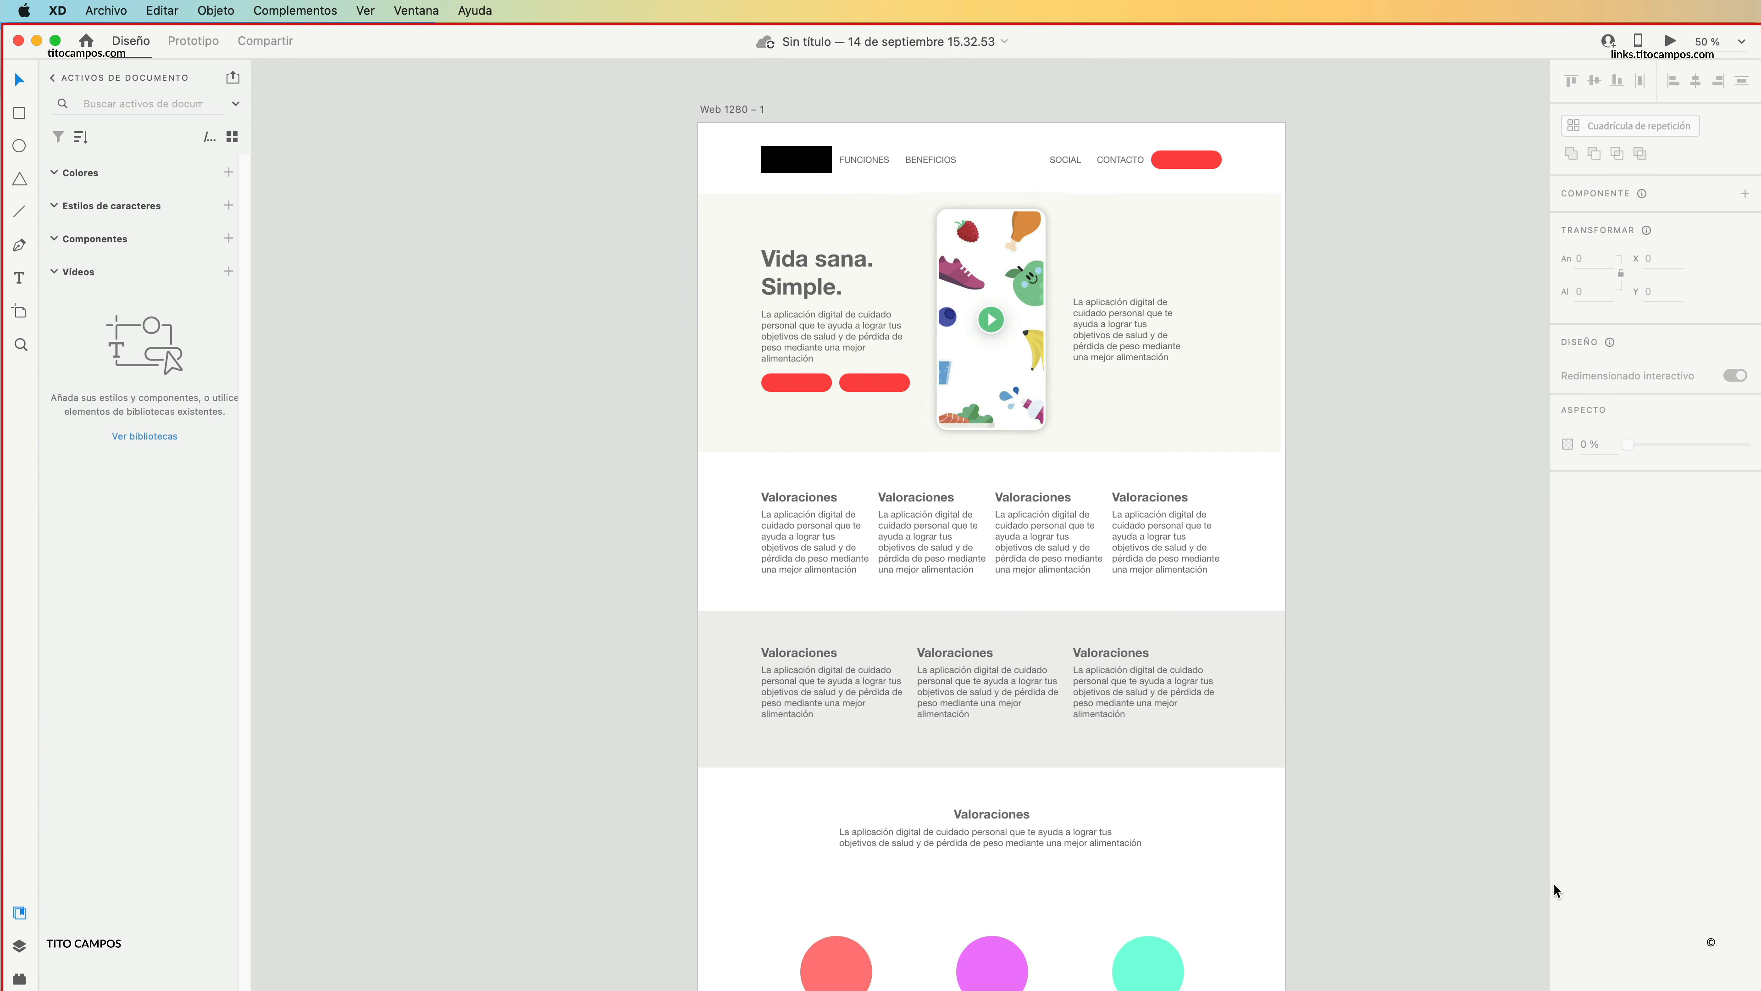
Switch to the Lifesum page in Safari and examine its hero background, press logos and "¿Qué es Lifesum?" section.
key(super+Tab)
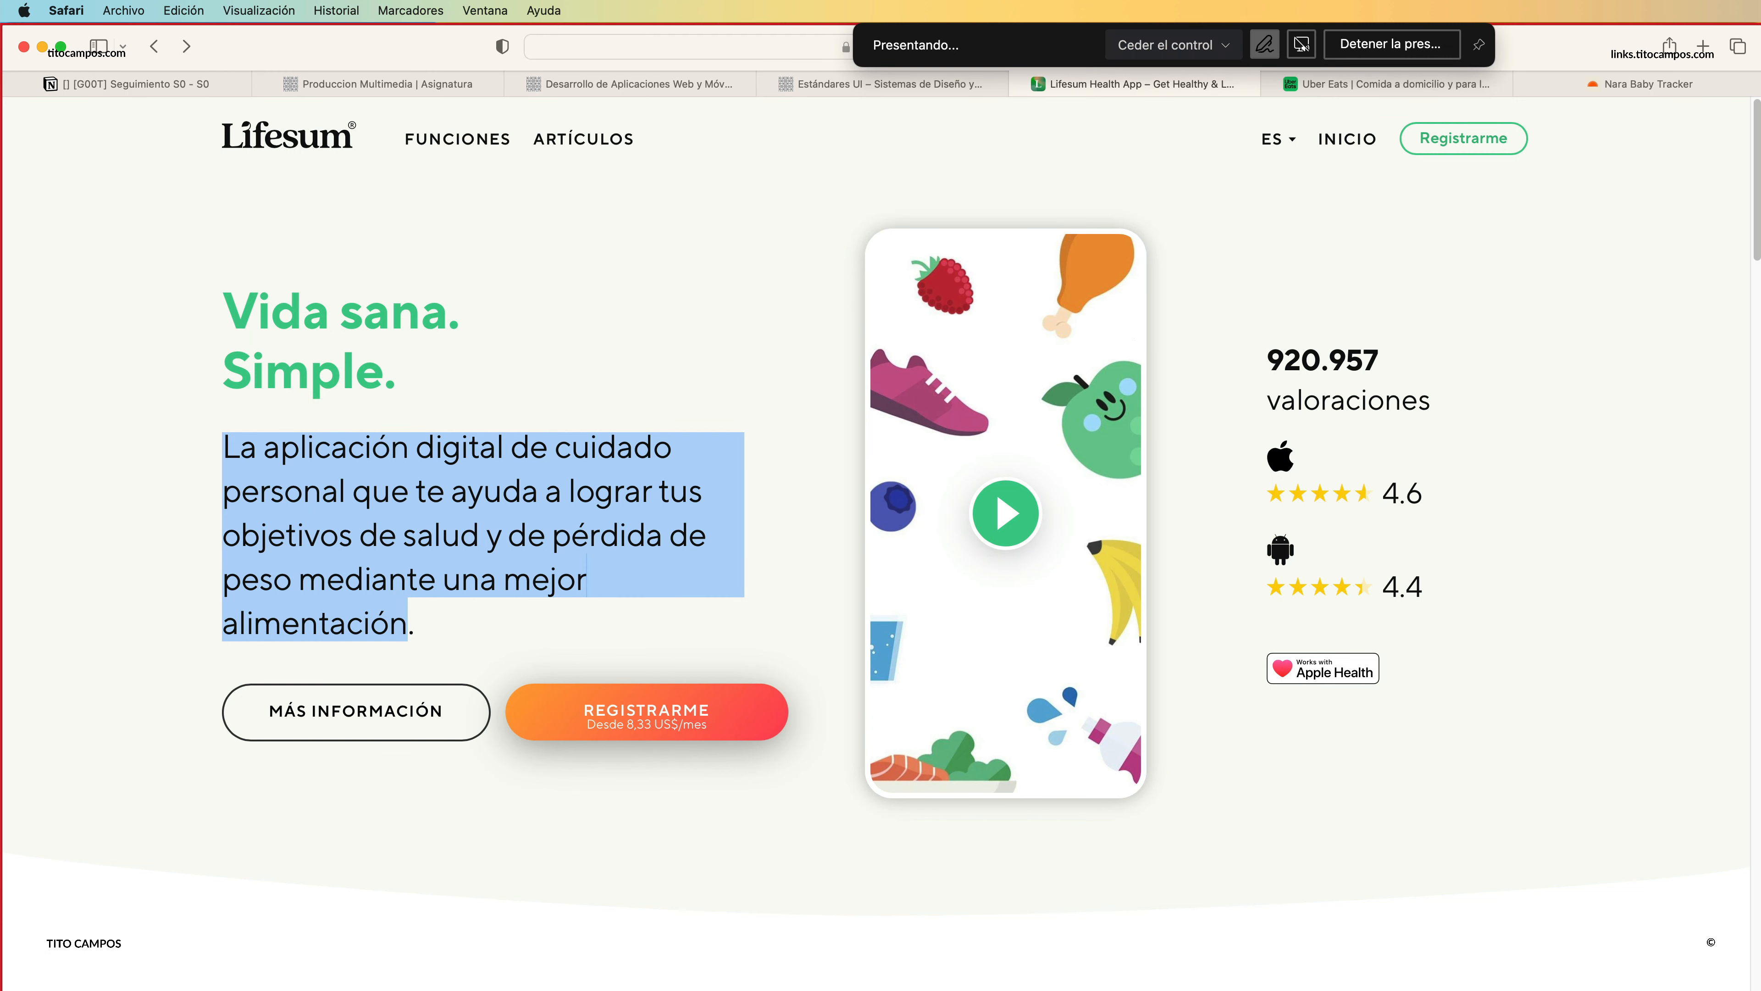
click(669, 297)
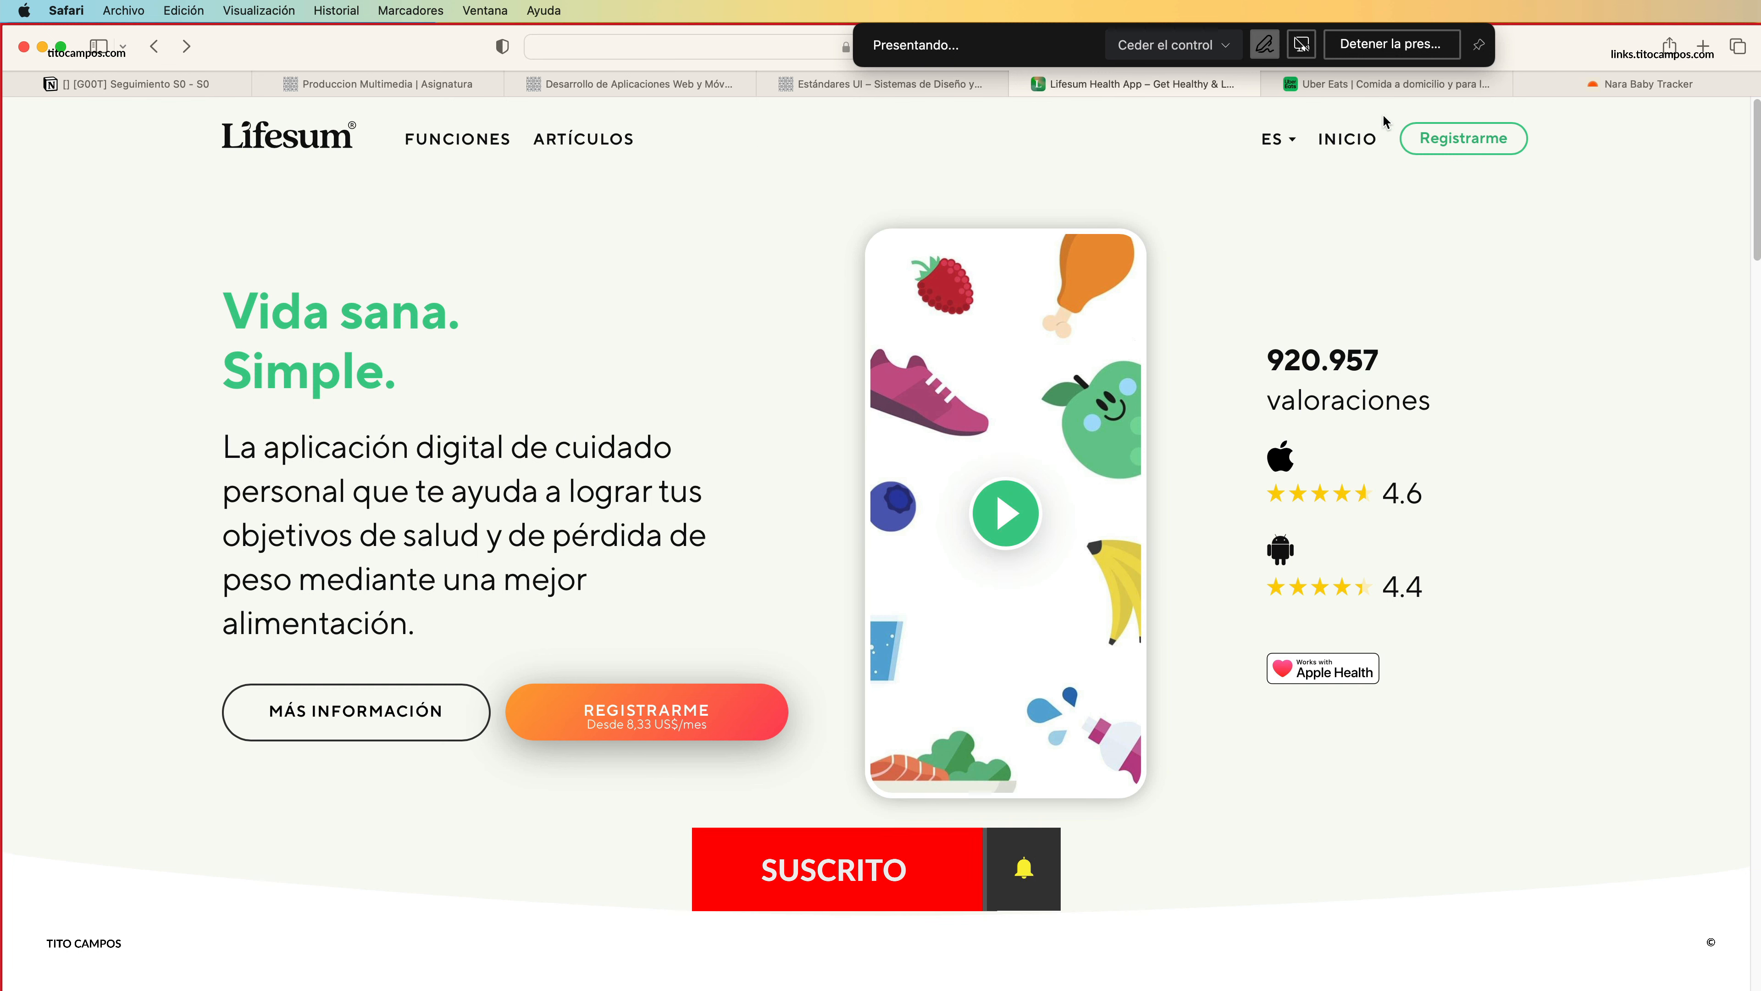
scroll(748, 553, down, 1)
scroll(366, 755, down, 5)
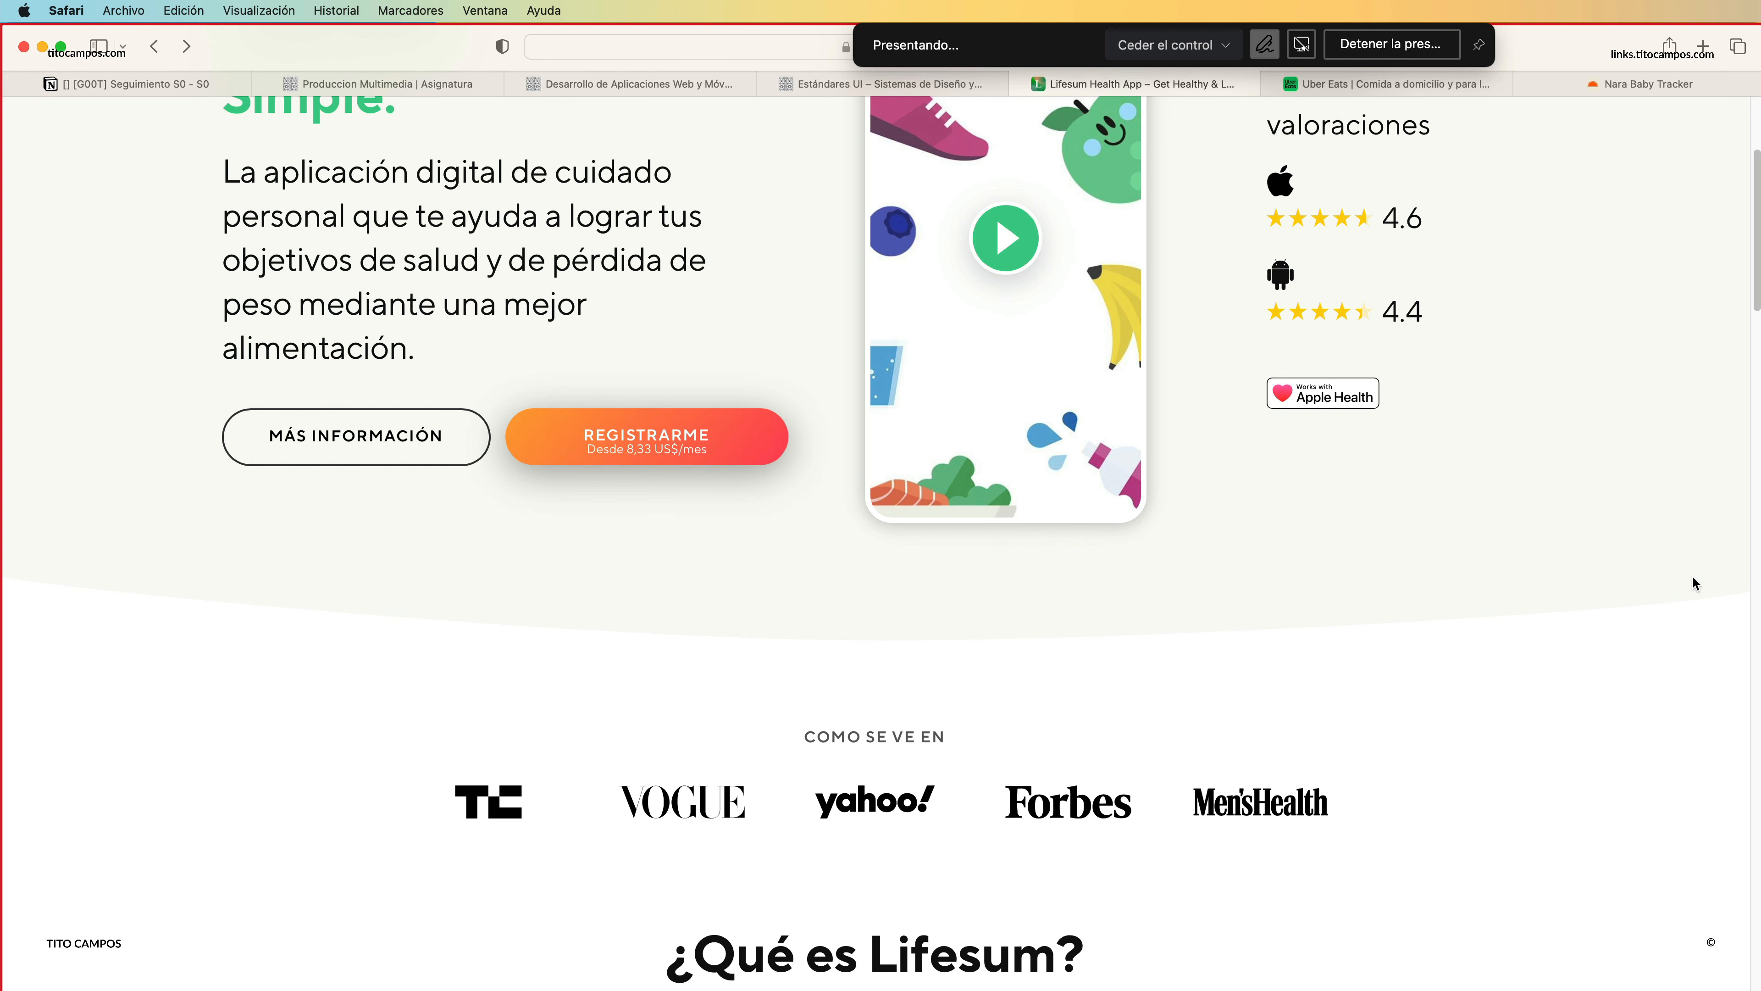
scroll(964, 774, down, 4)
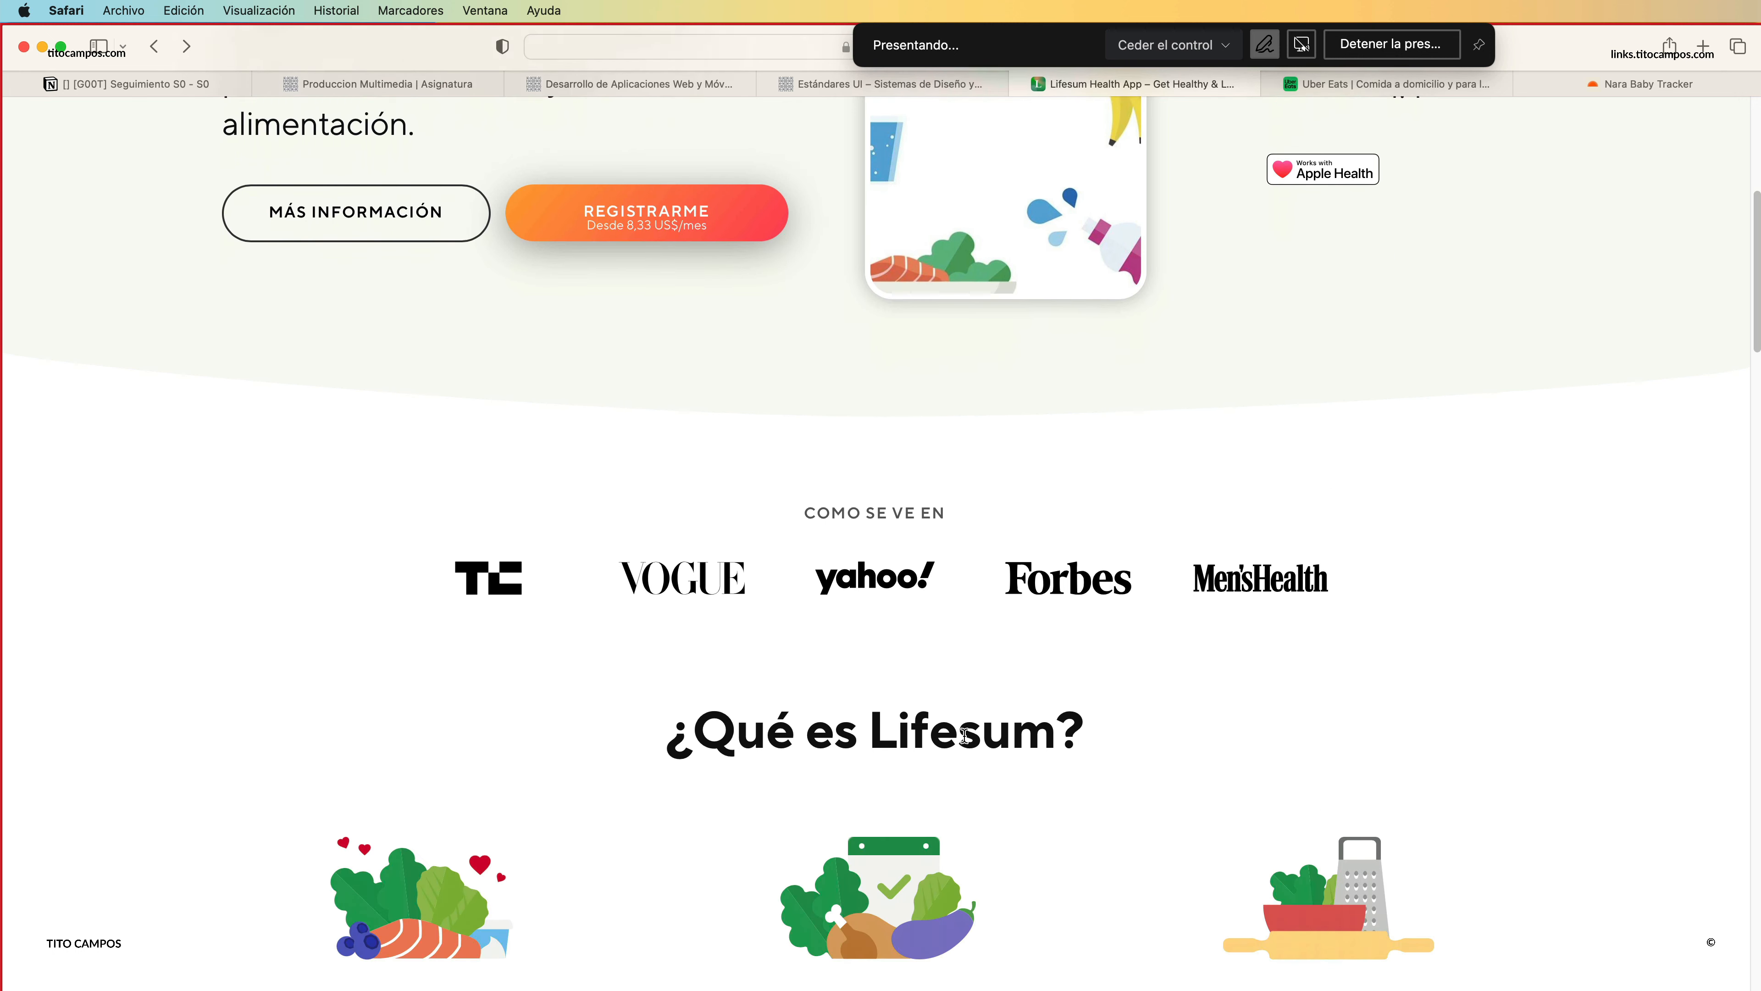
scroll(966, 741, up, 5)
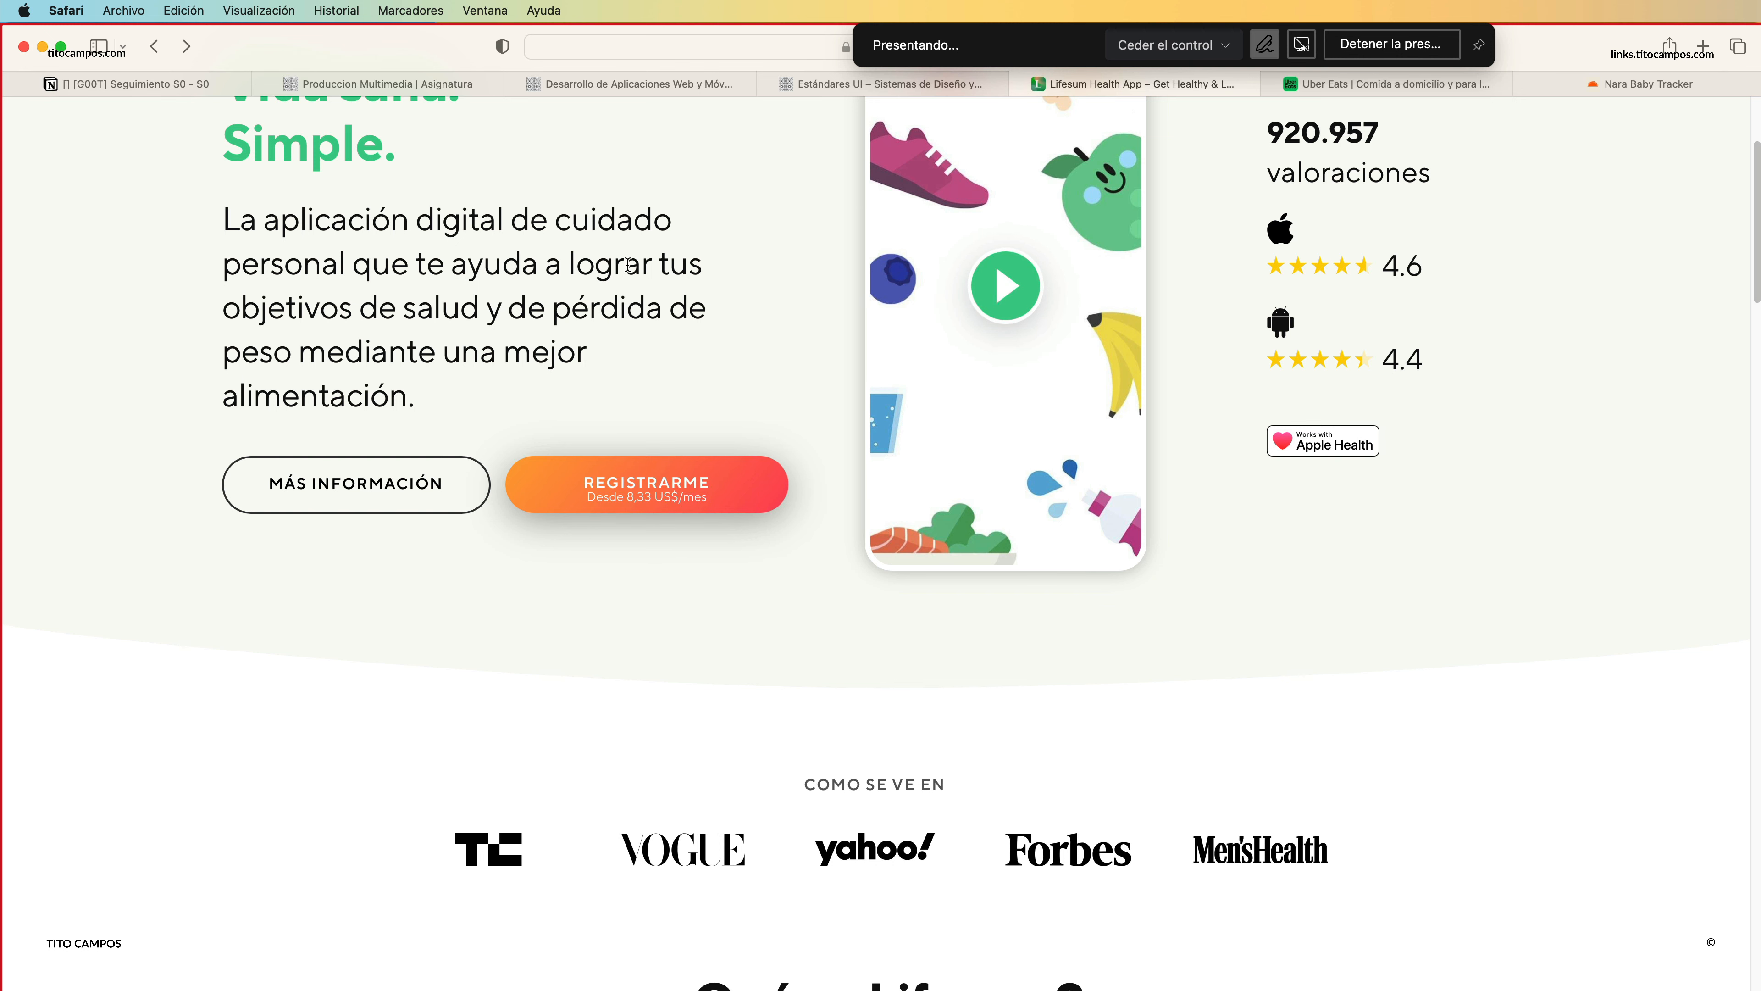
scroll(1086, 596, down, 7)
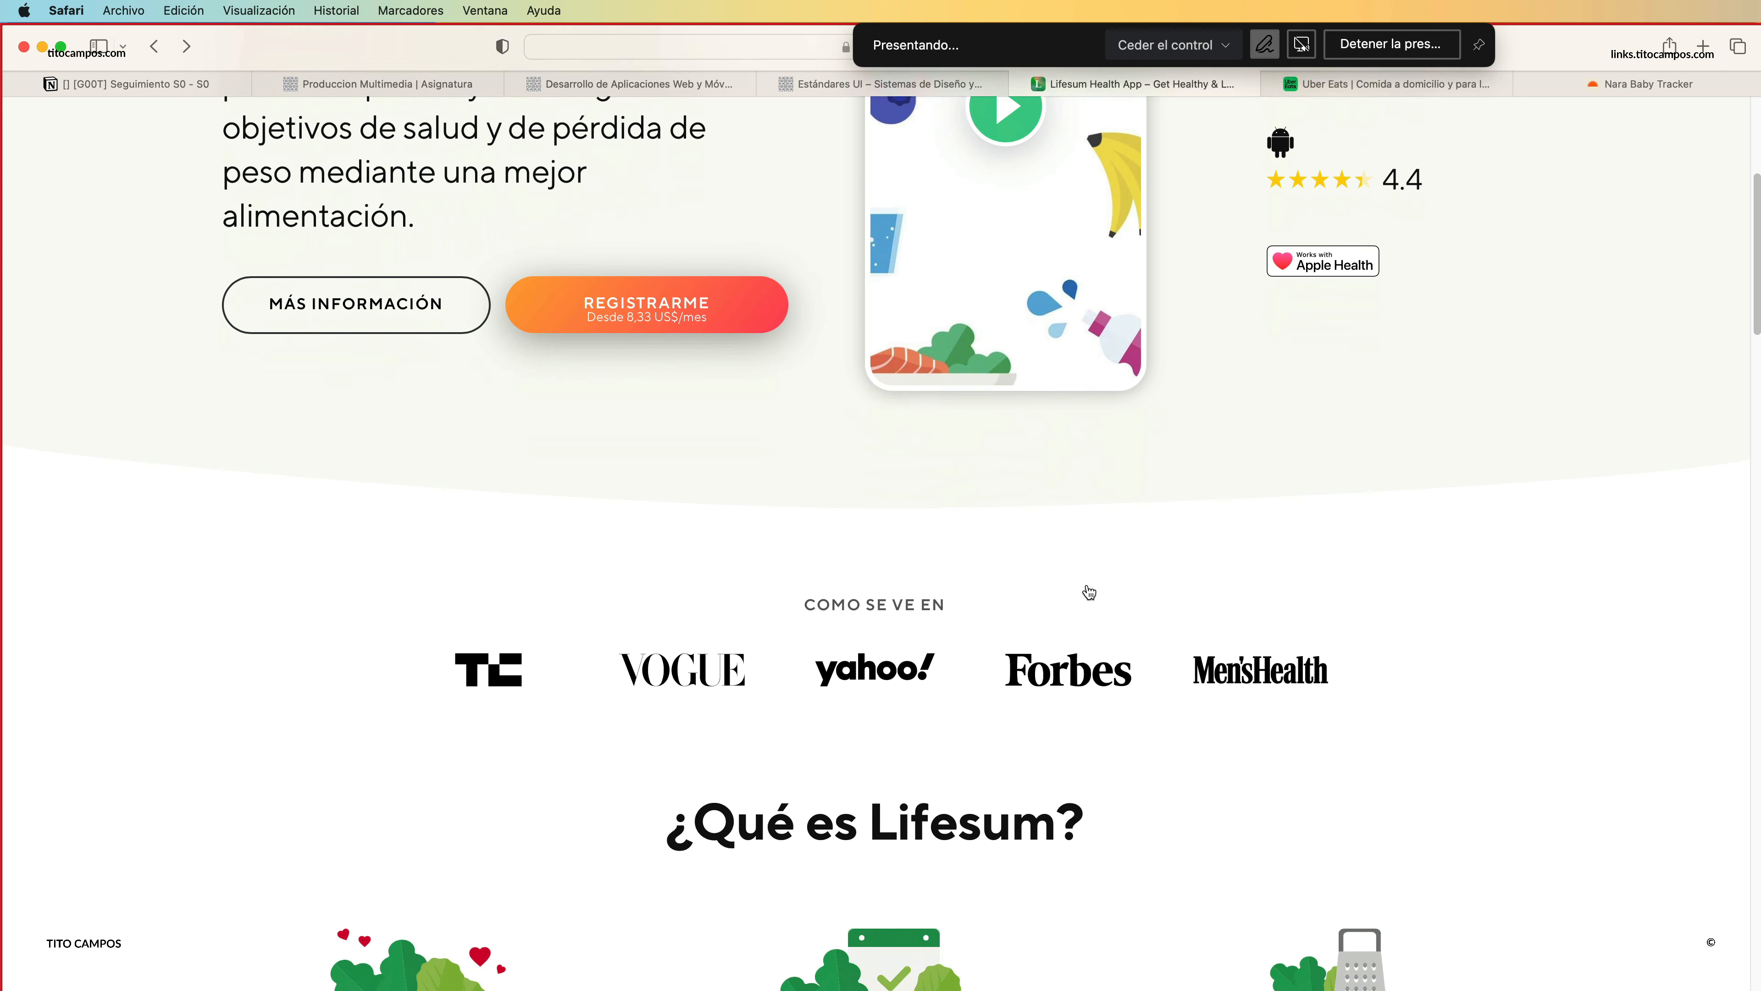
Examine the rest of the Lifesum page, from the press logos and feature columns through the testimonials and full-width bands to the footer.
scroll(1089, 597, down, 4)
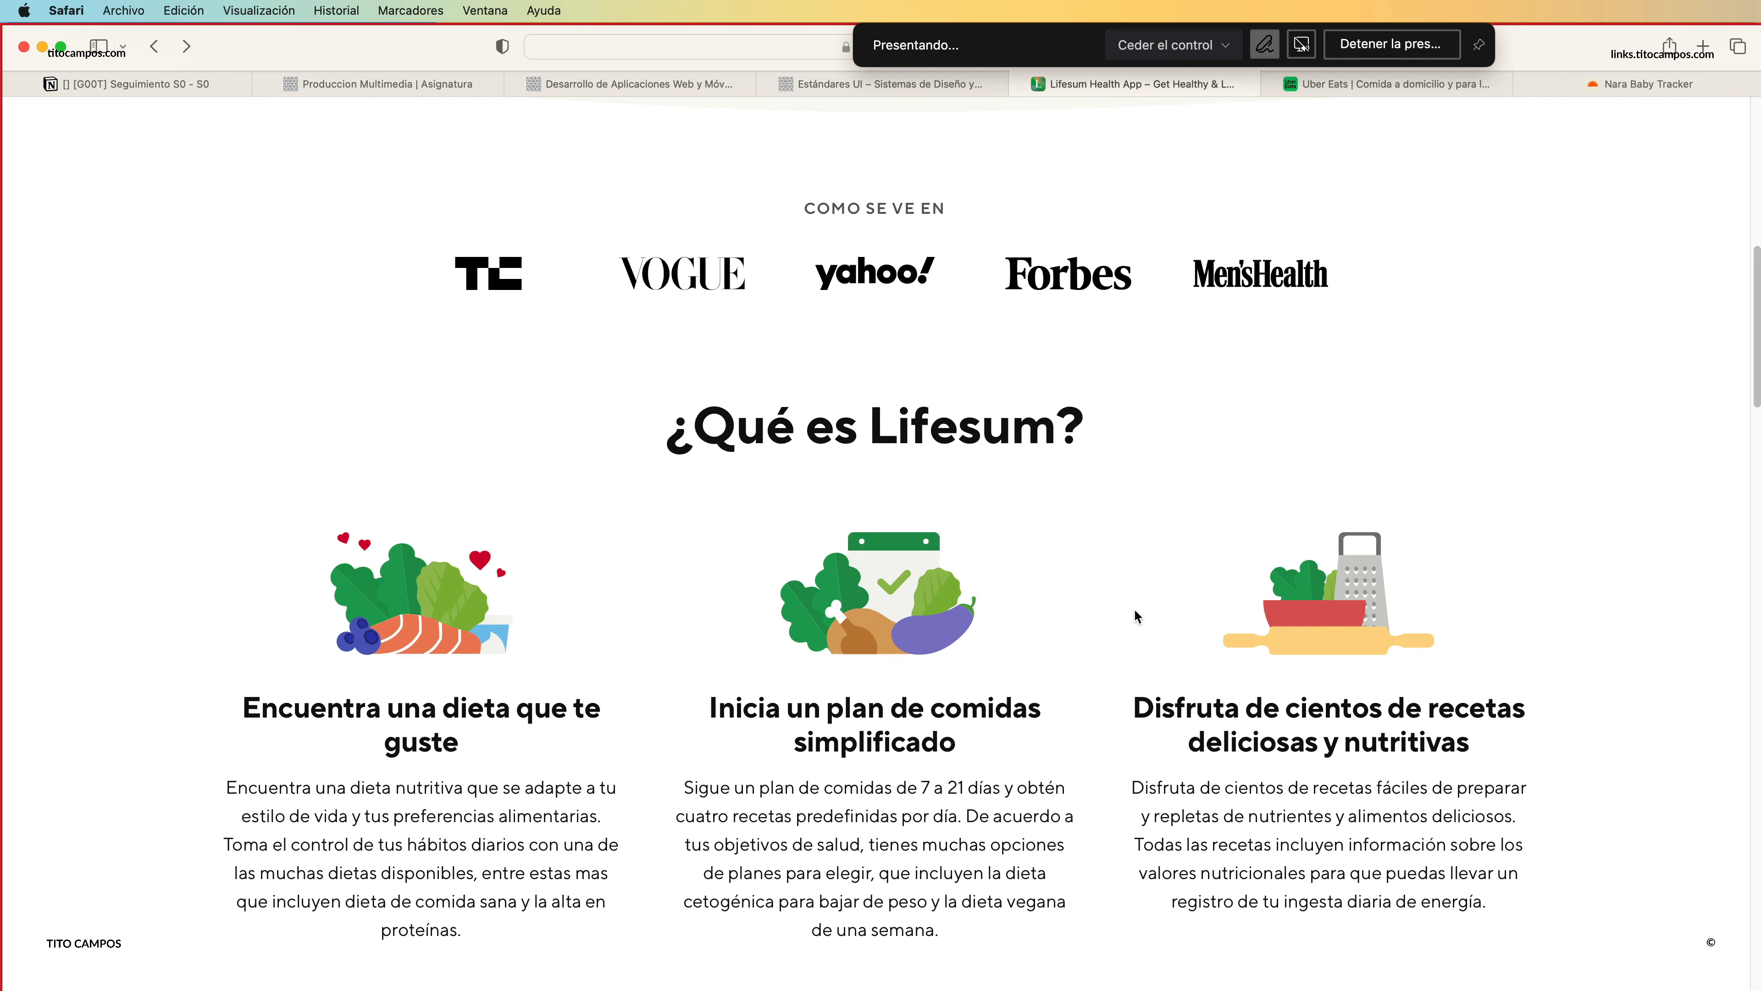
scroll(1138, 617, down, 14)
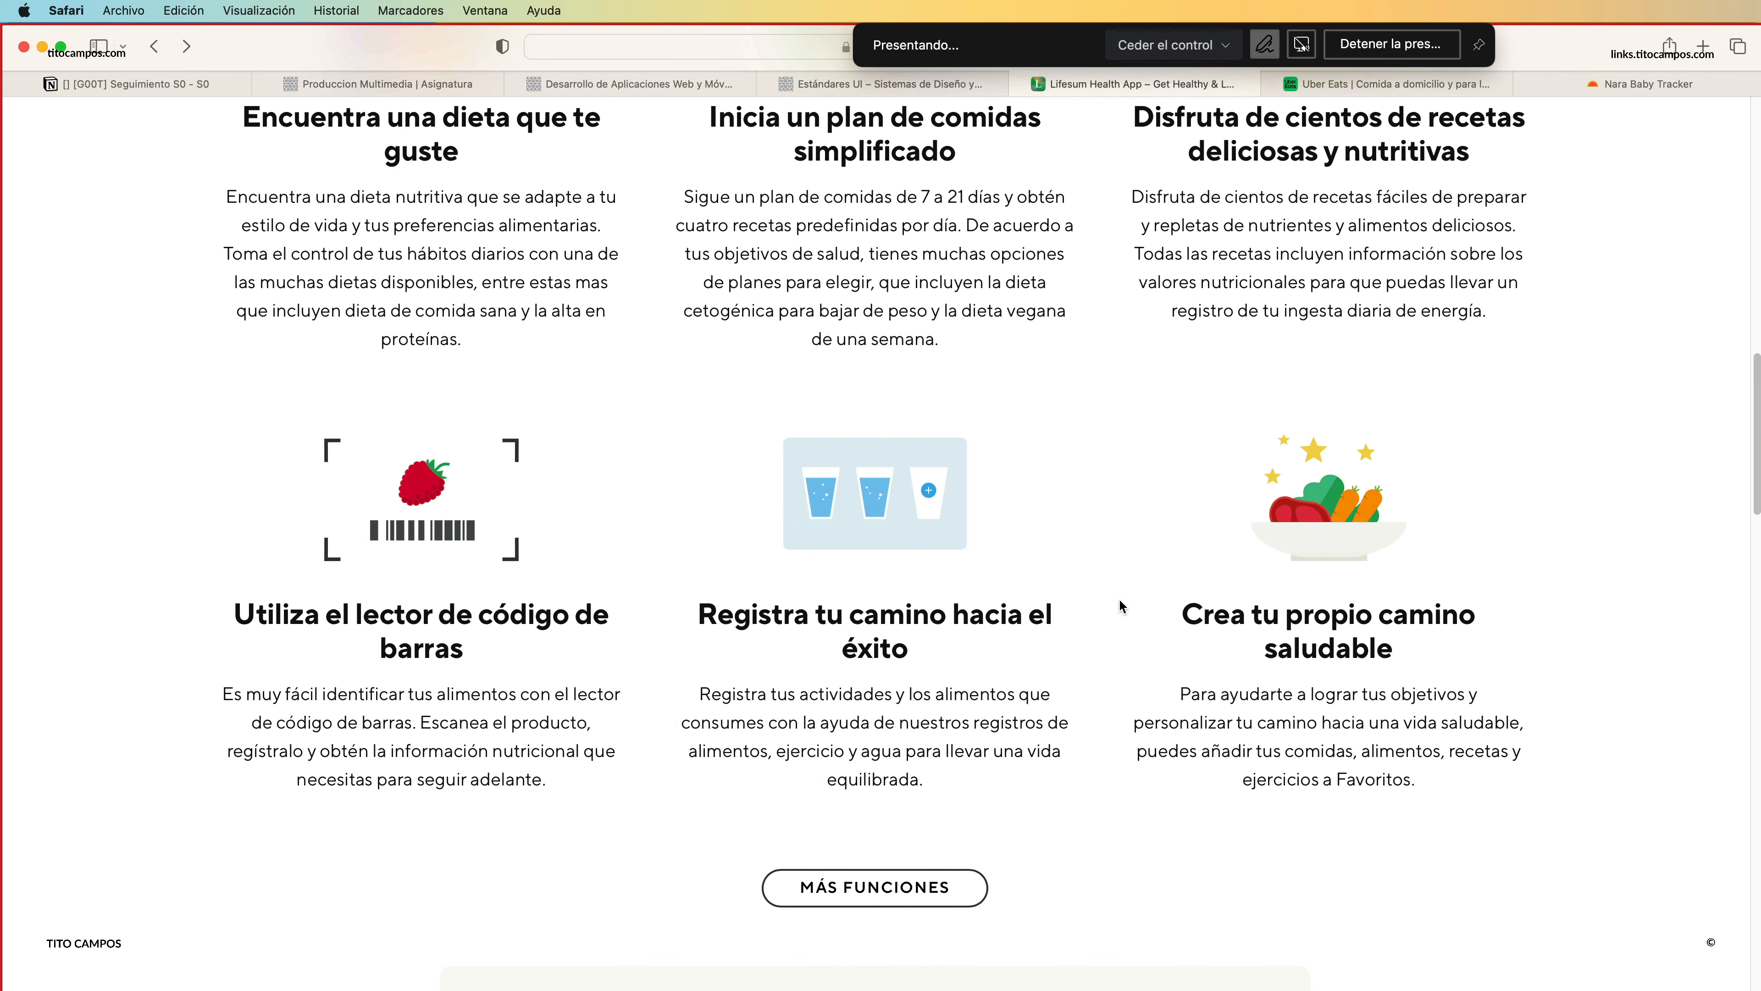
scroll(1125, 587, down, 2)
scroll(1124, 631, down, 3)
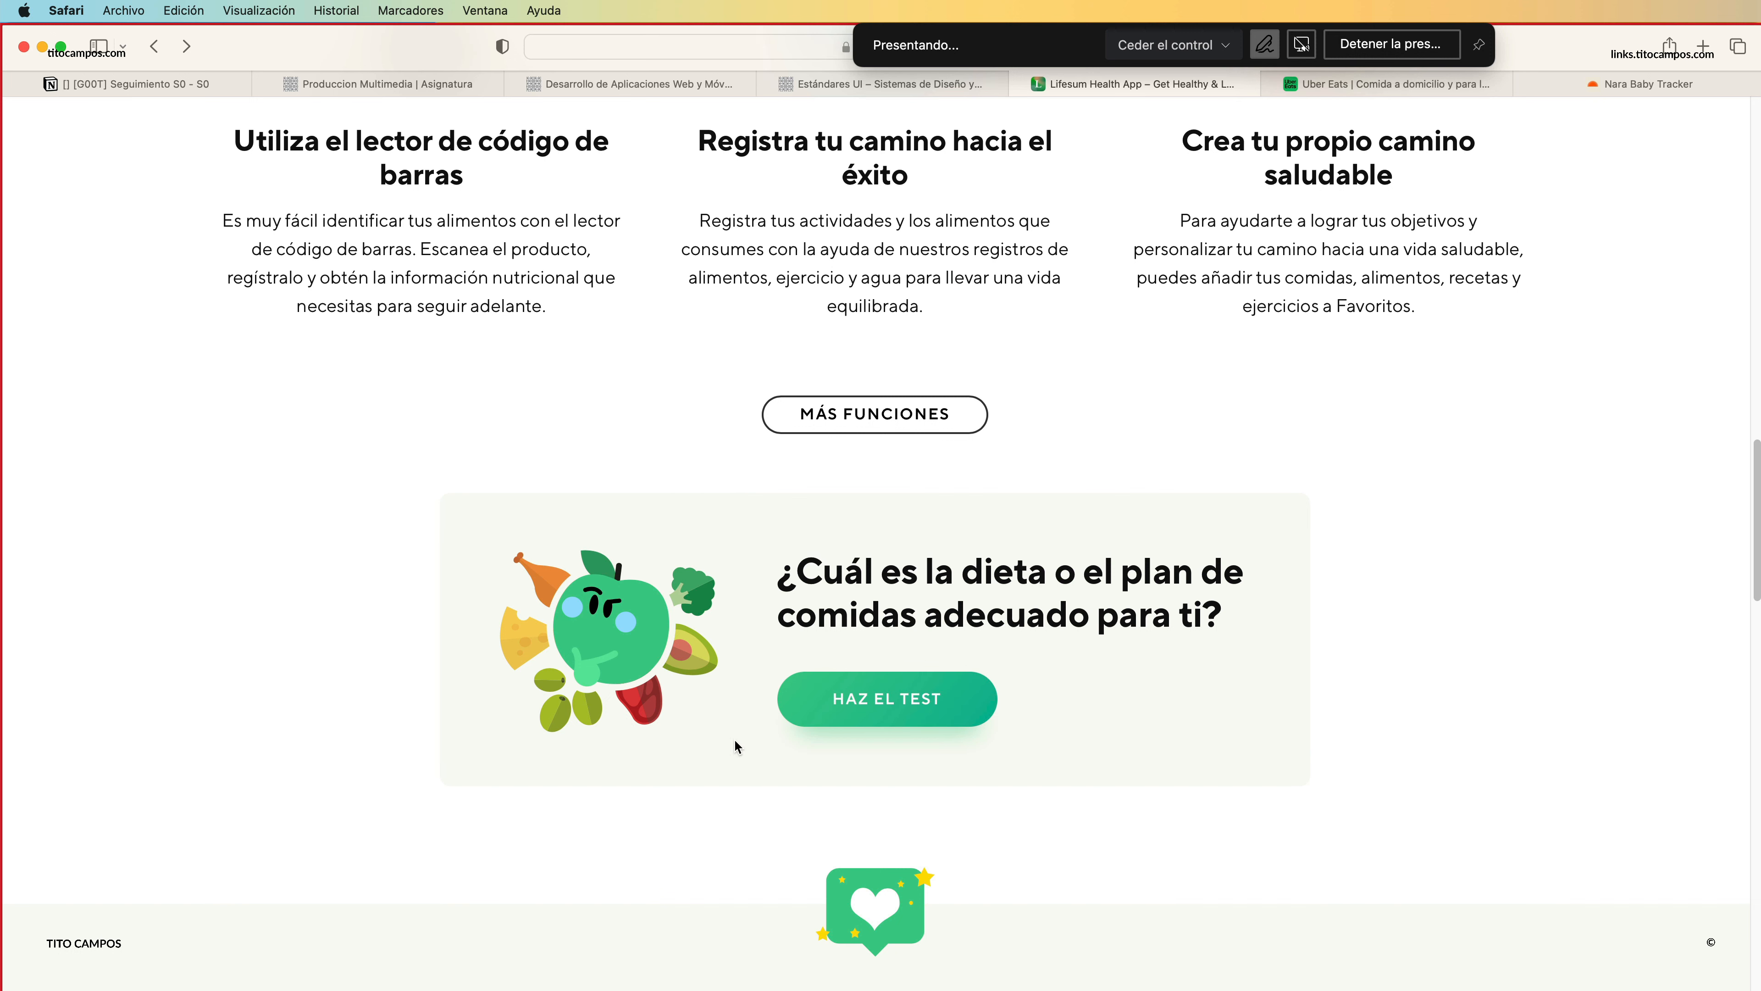
scroll(748, 793, down, 8)
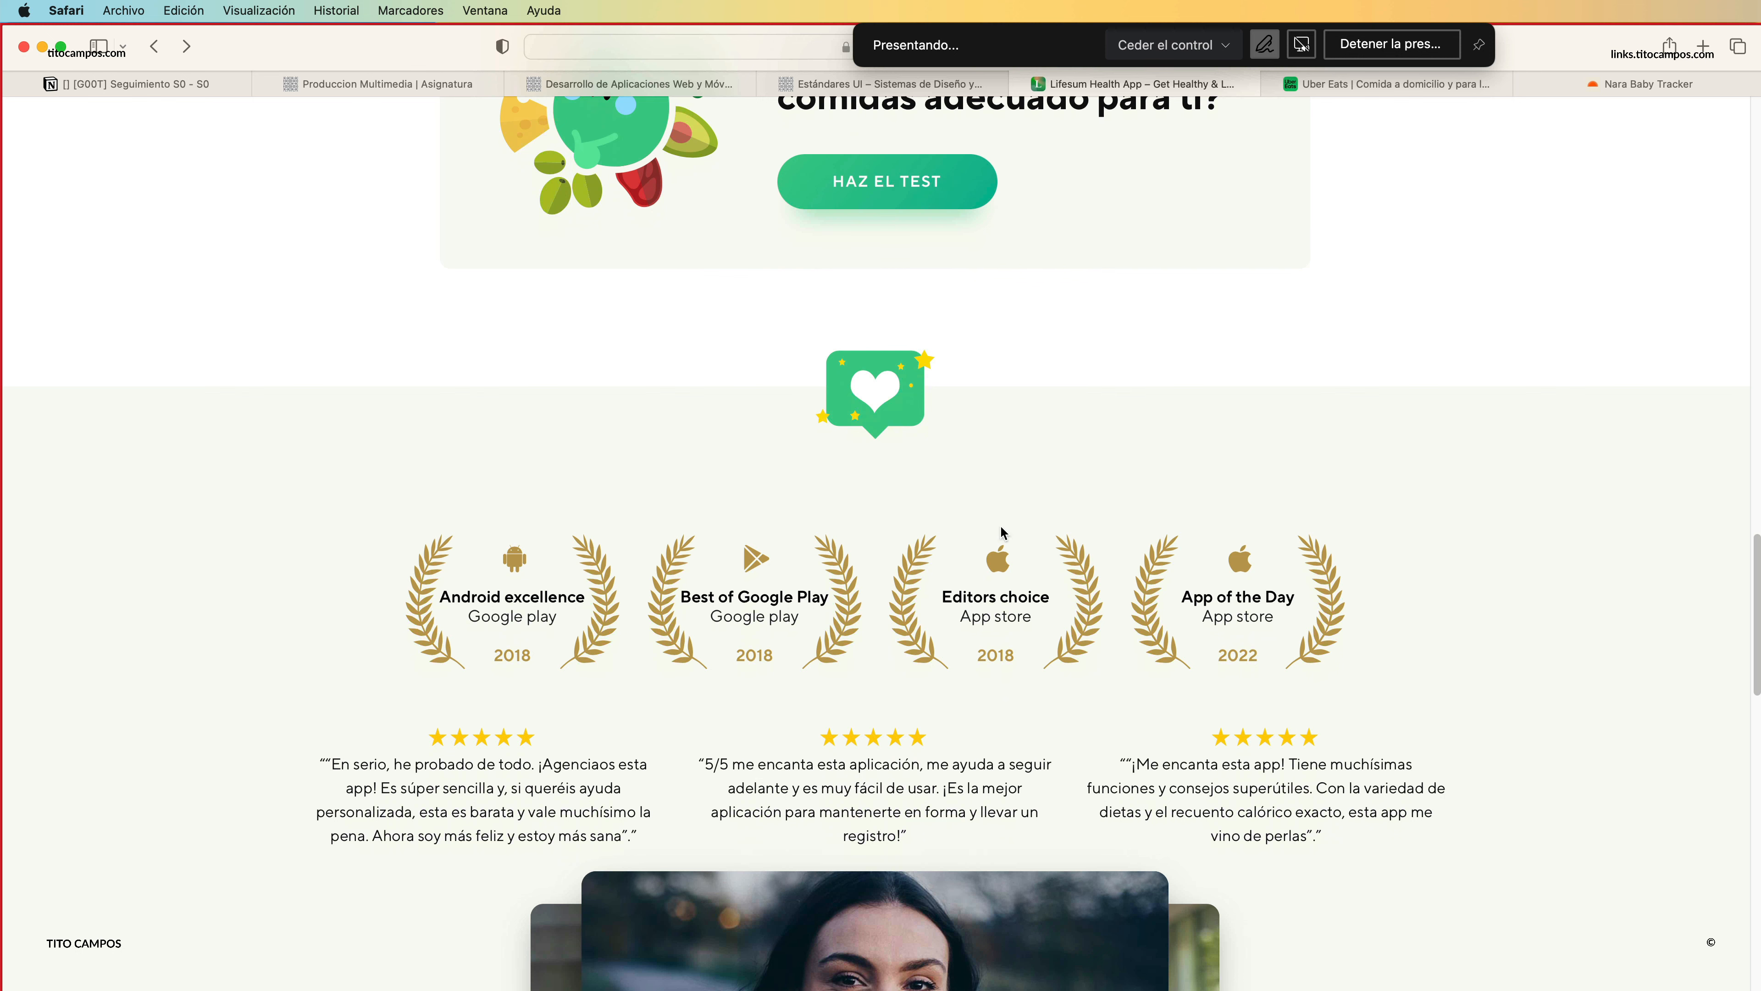
scroll(1195, 551, down, 5)
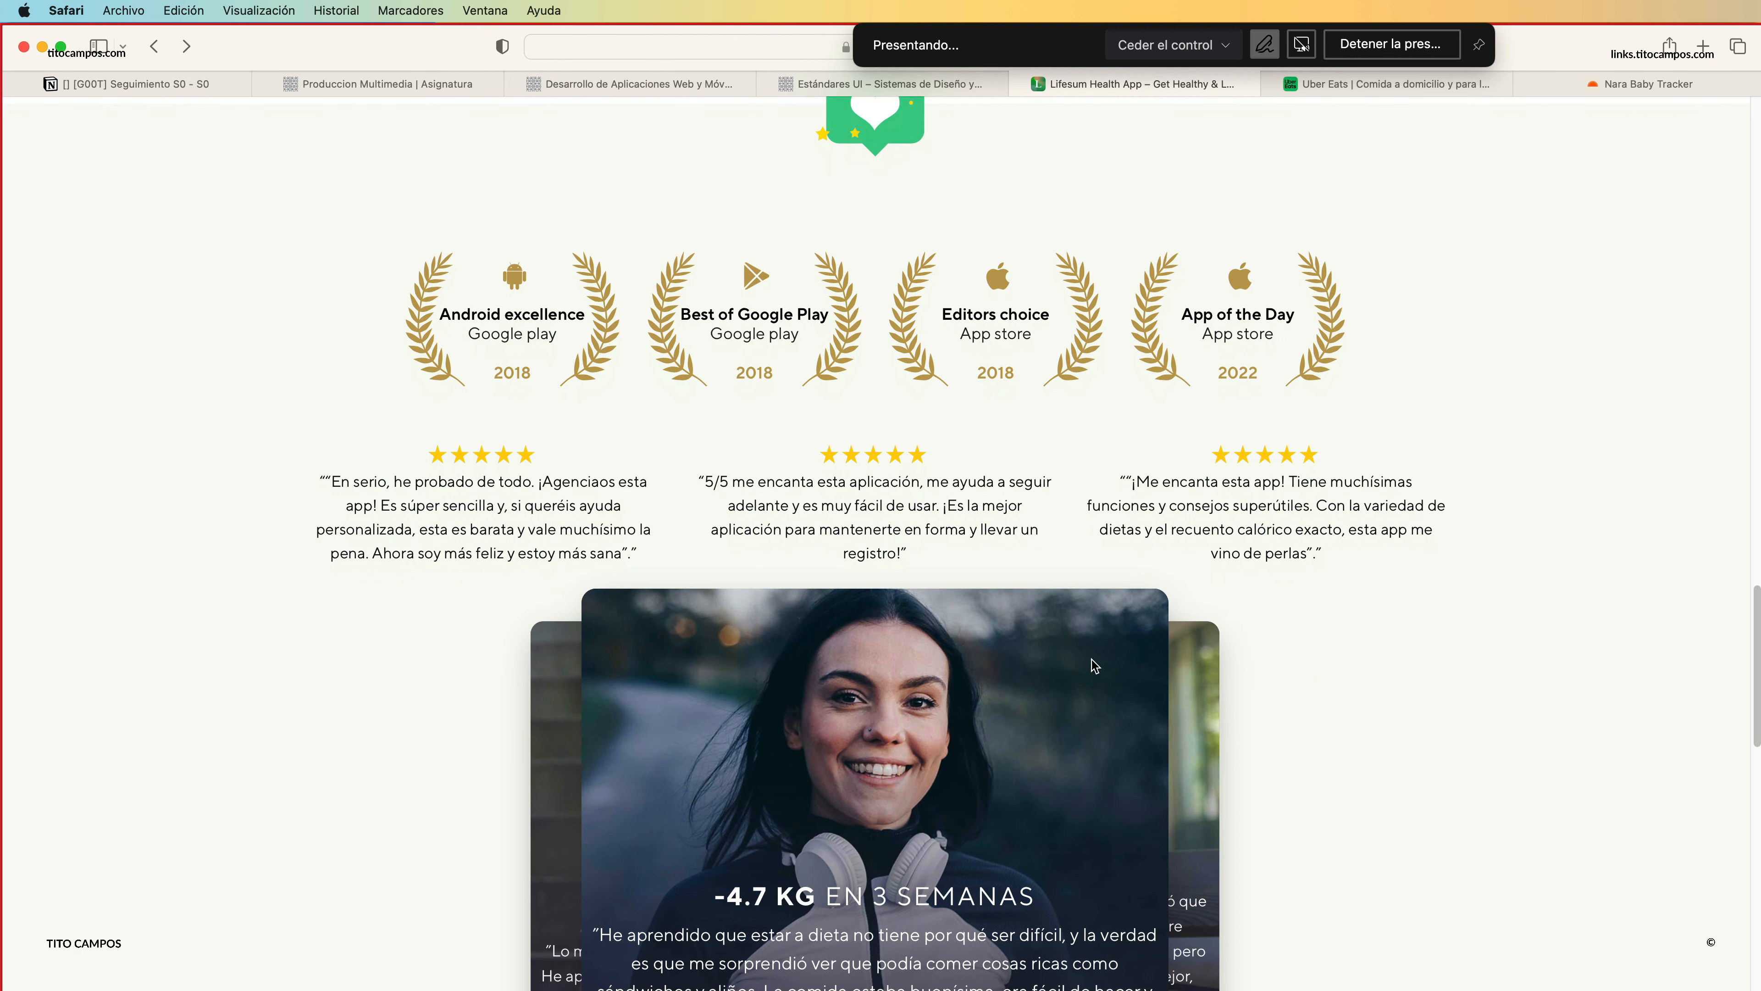
scroll(1093, 664, down, 12)
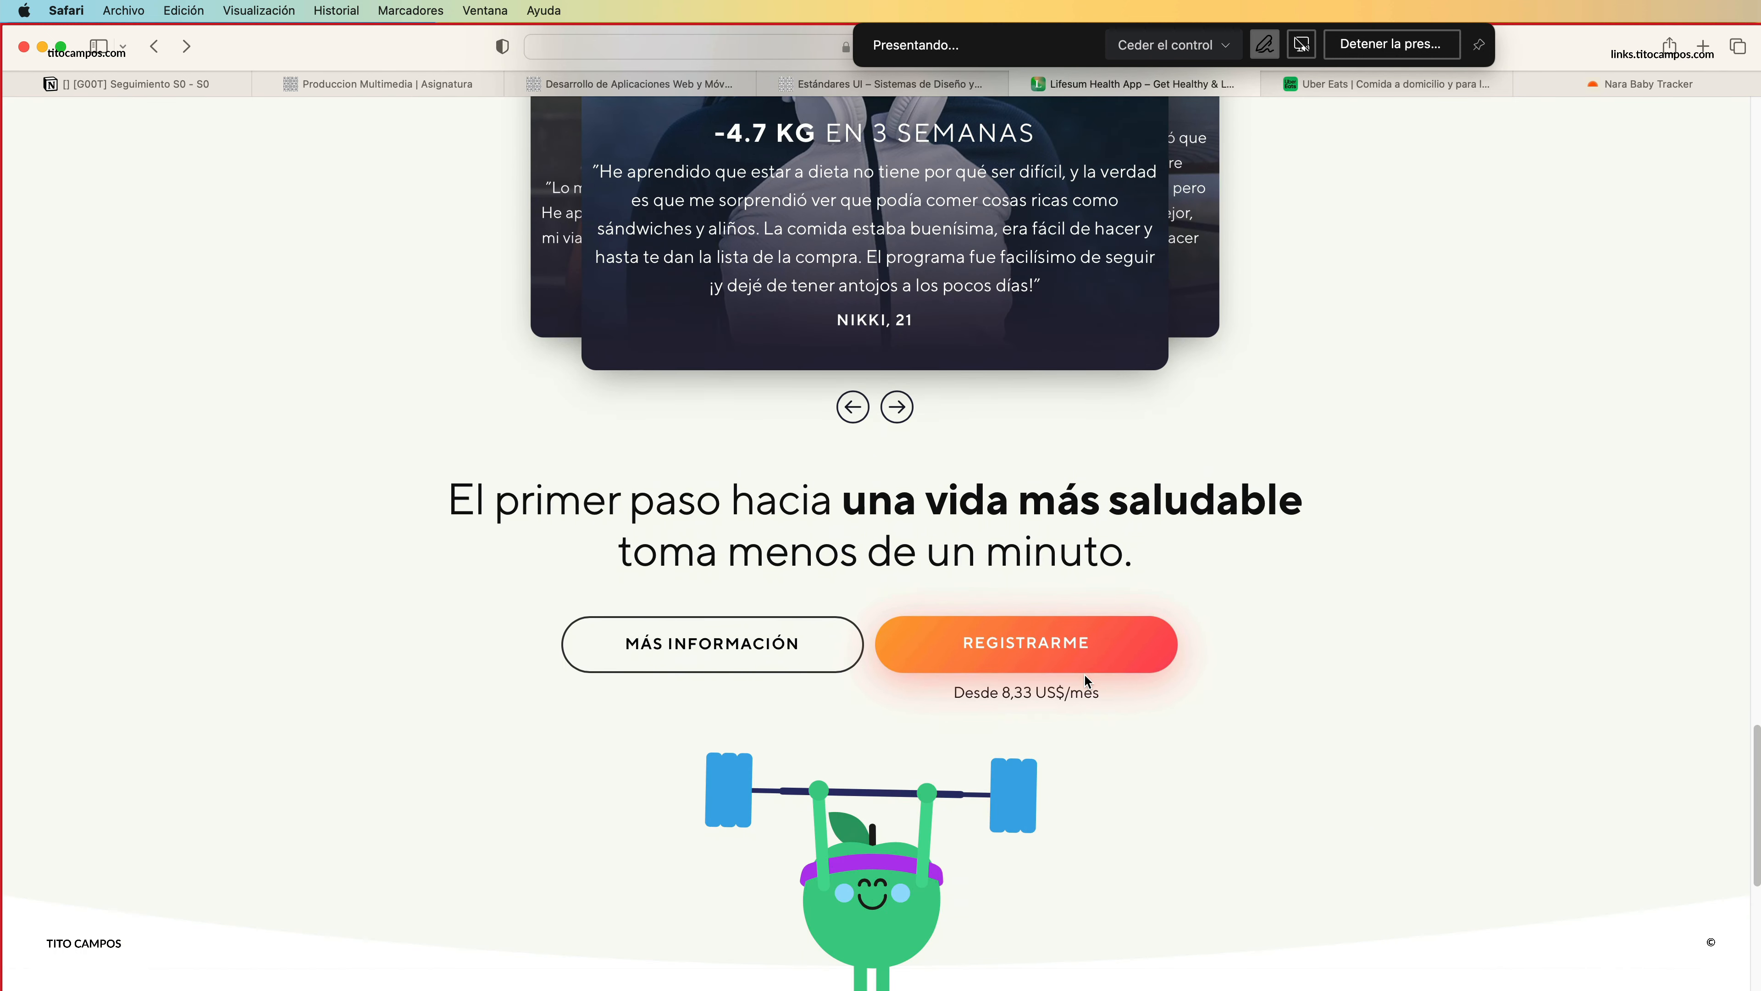
scroll(1086, 680, down, 2)
scroll(1082, 719, down, 7)
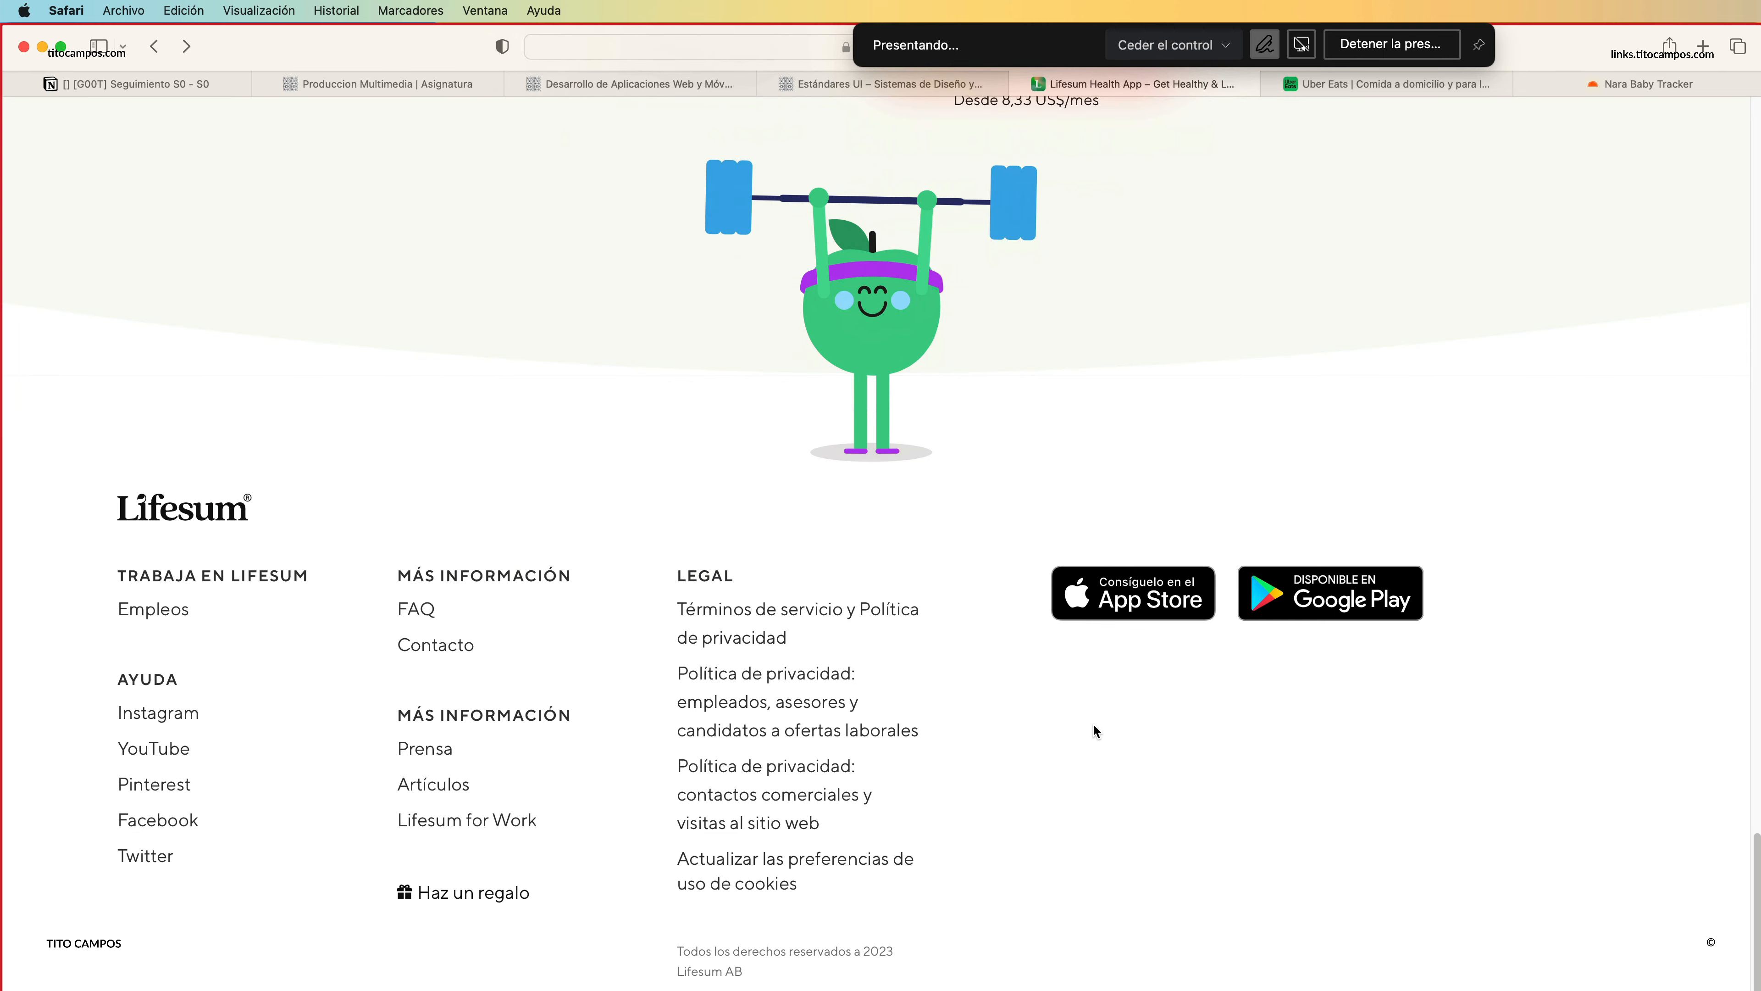
Examine the section layout of the Uber Eats page, from its hero to its footer, and the hero and footer of the Nara Baby page.
click(1344, 86)
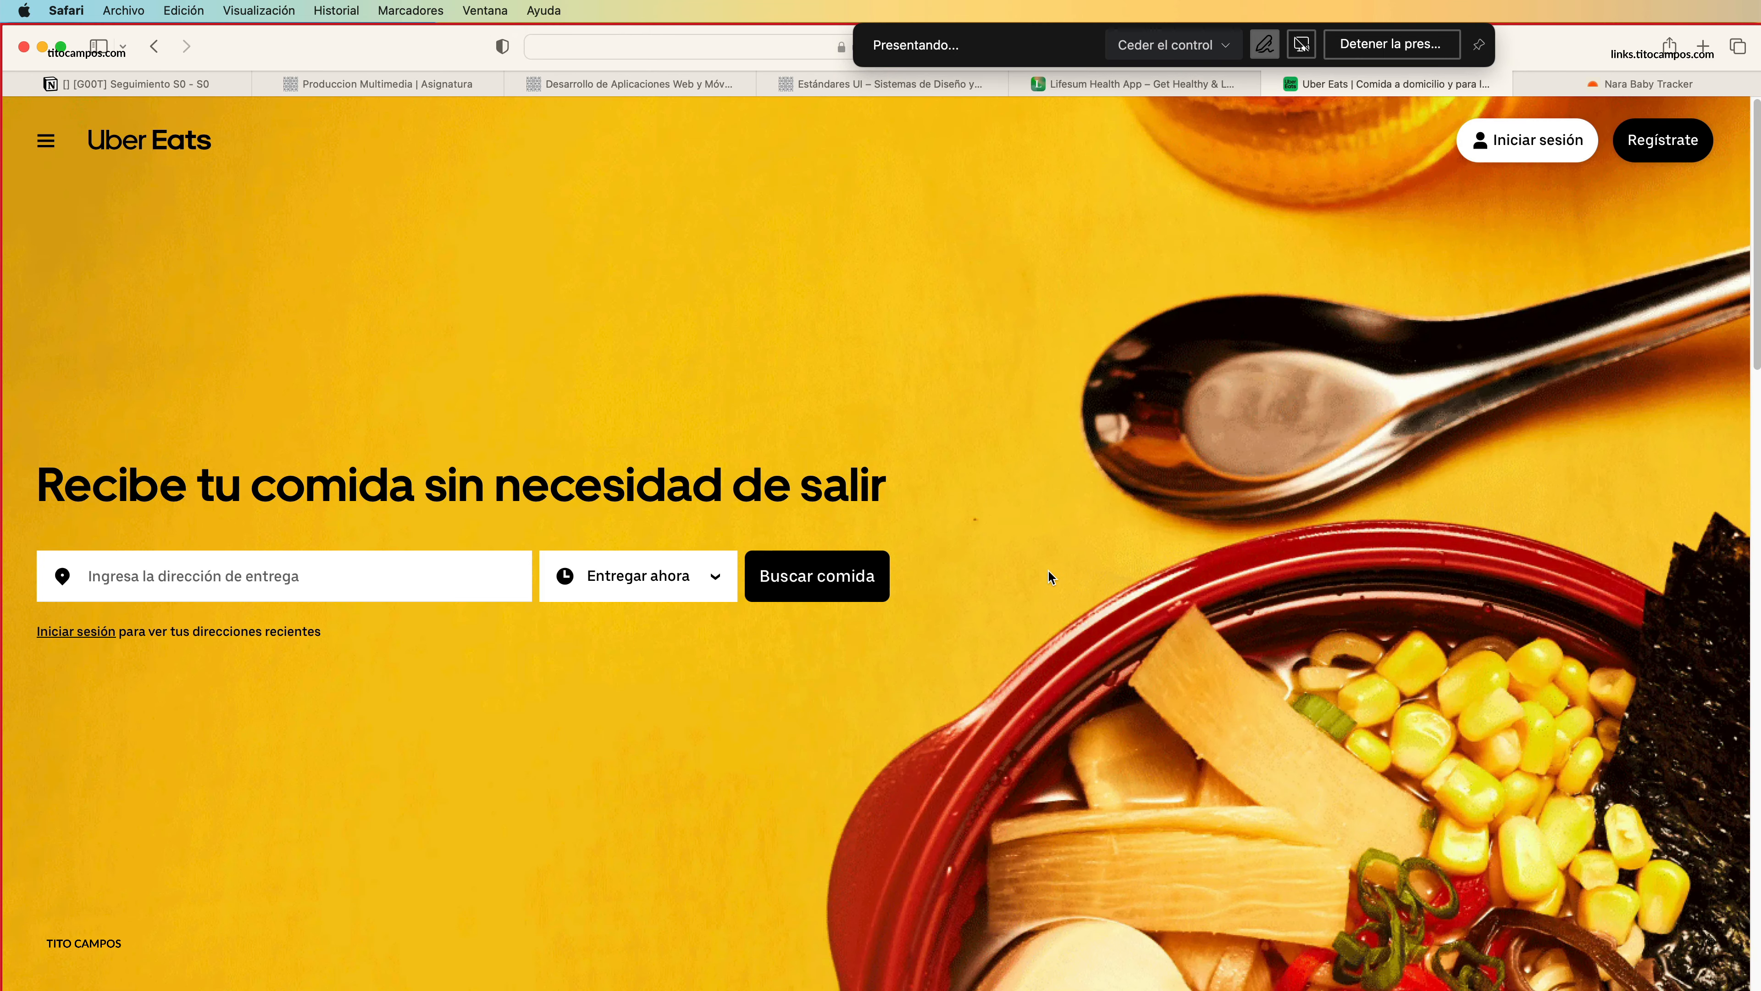
scroll(1129, 706, down, 4)
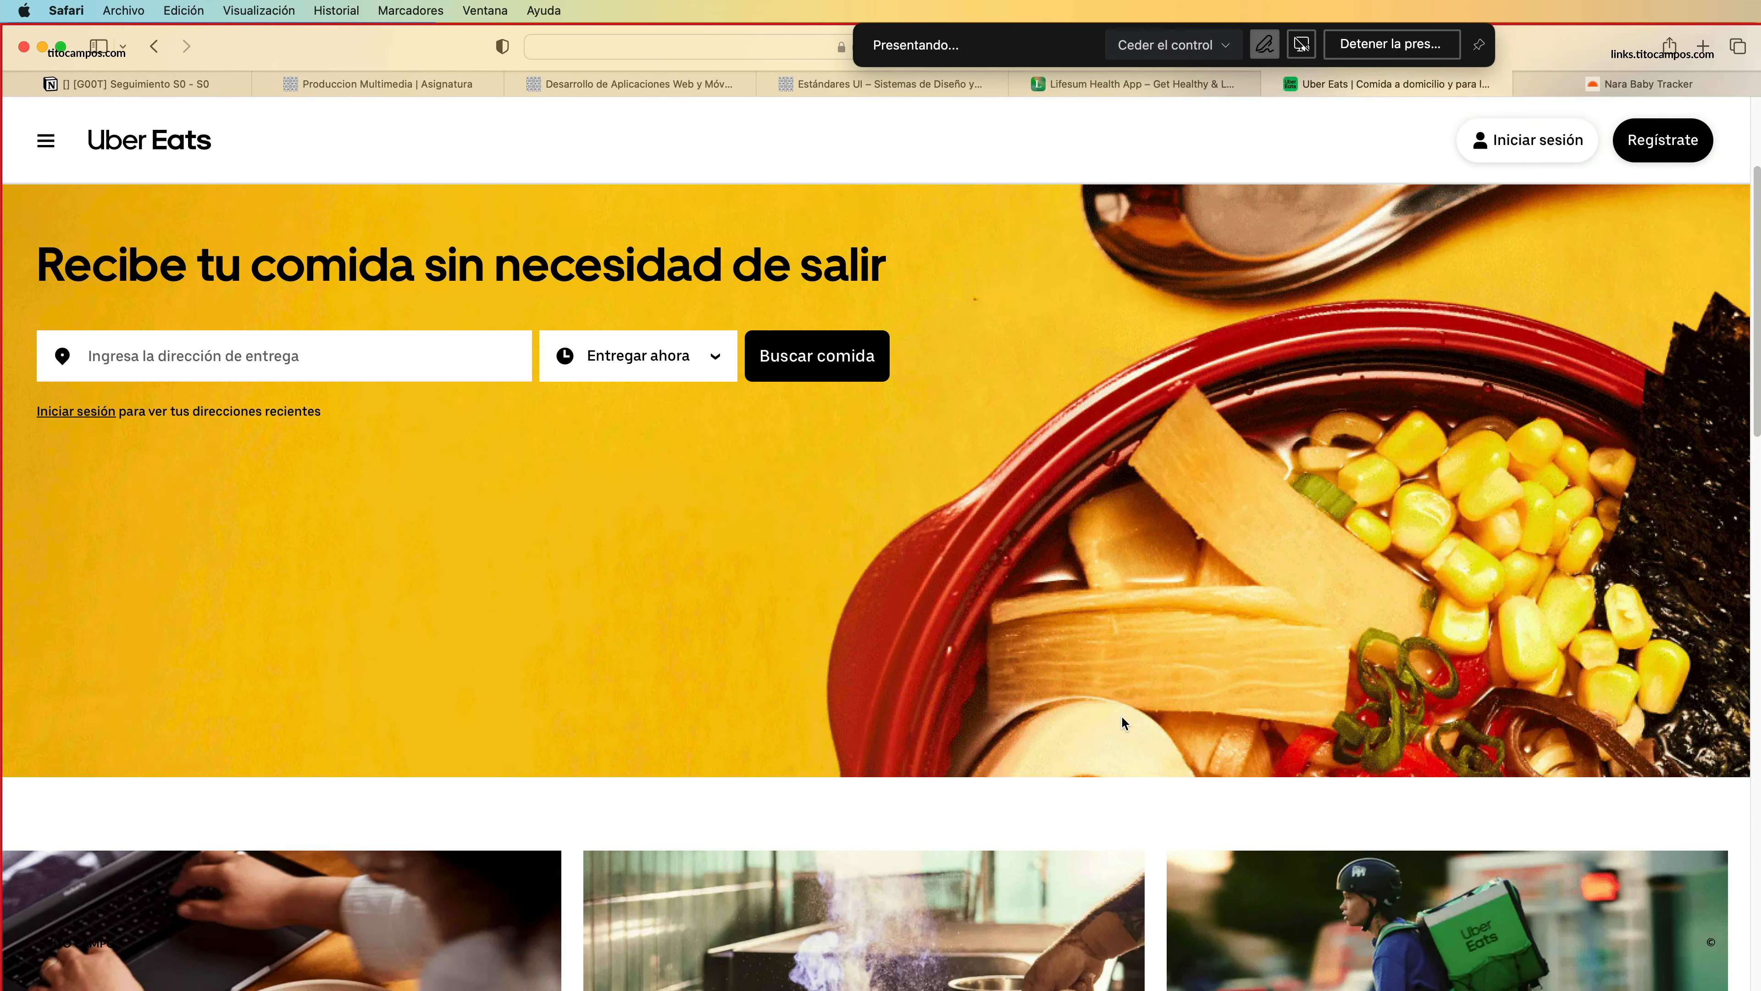
scroll(1125, 723, down, 5)
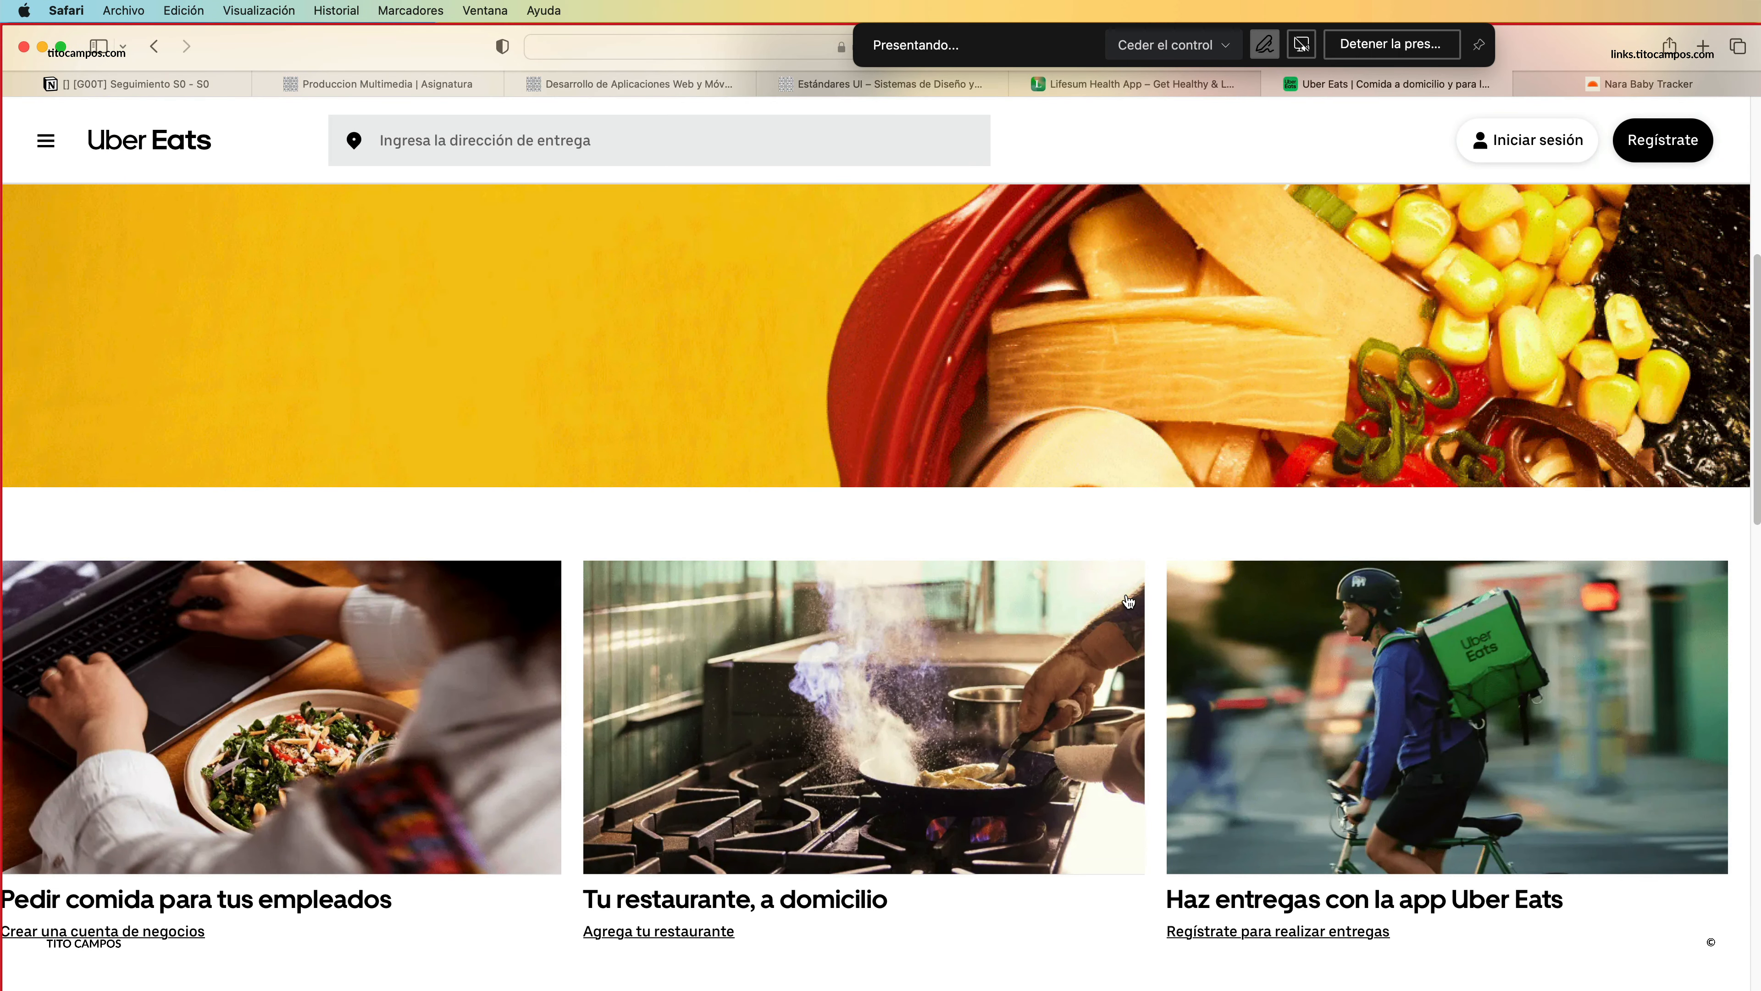
scroll(884, 694, down, 4)
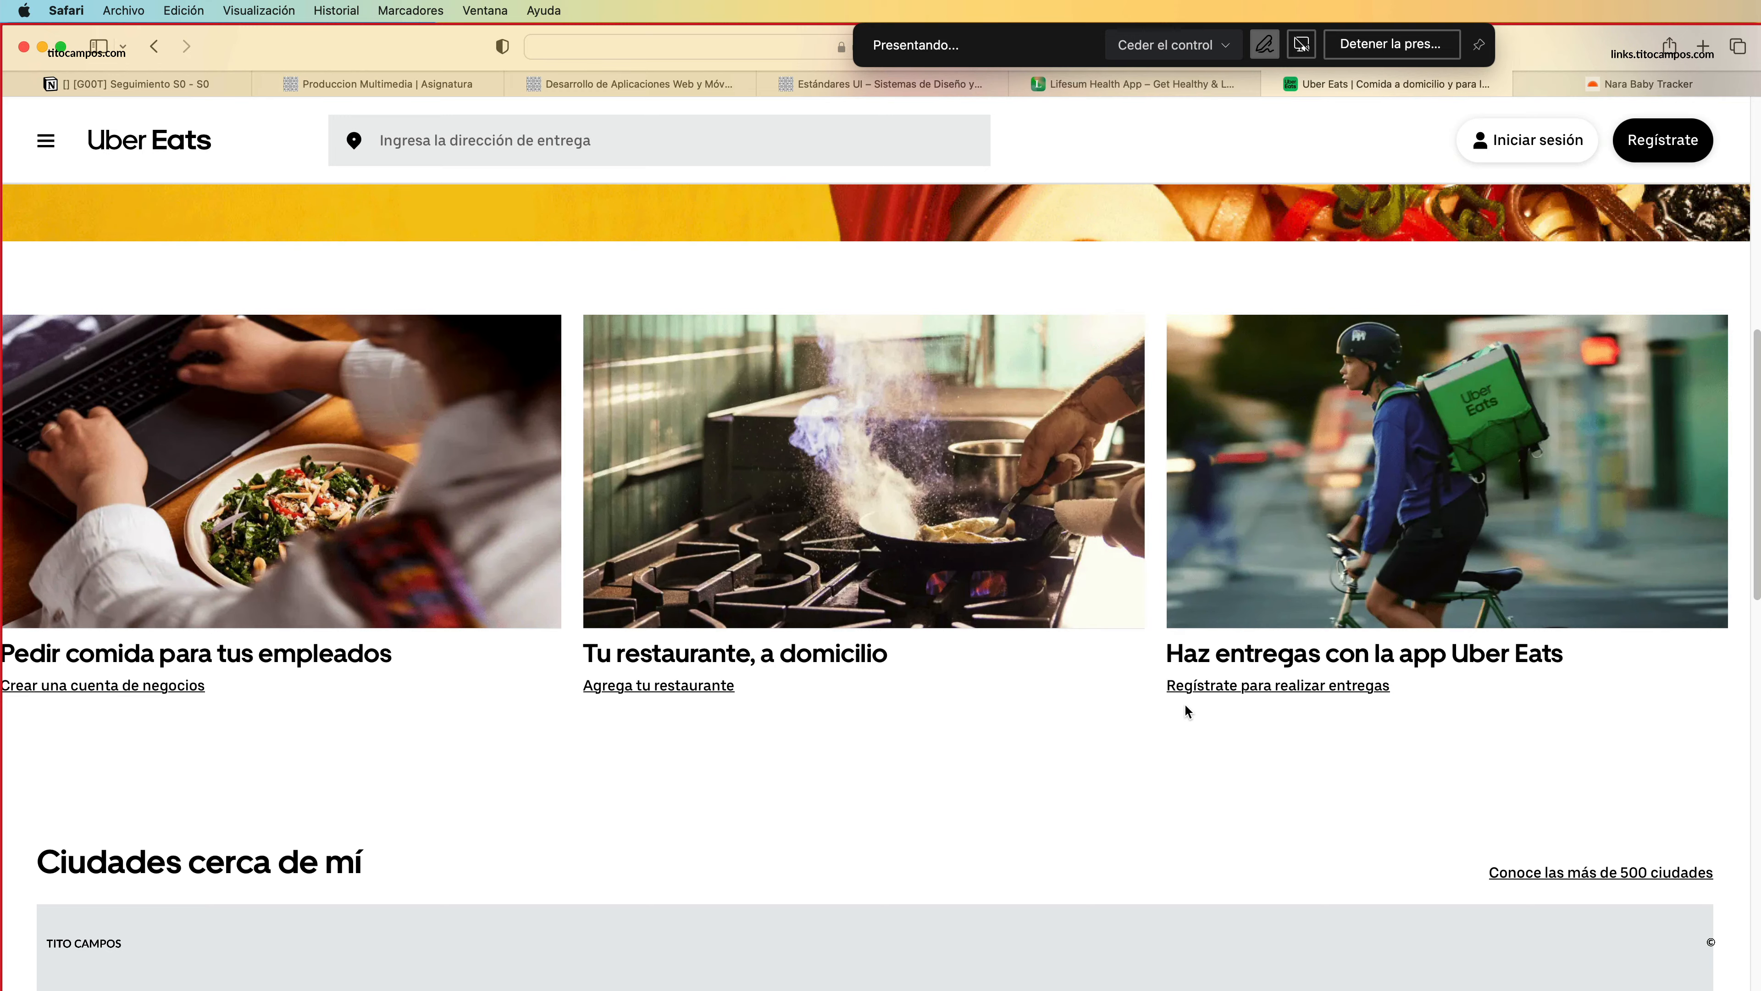
scroll(1189, 711, down, 5)
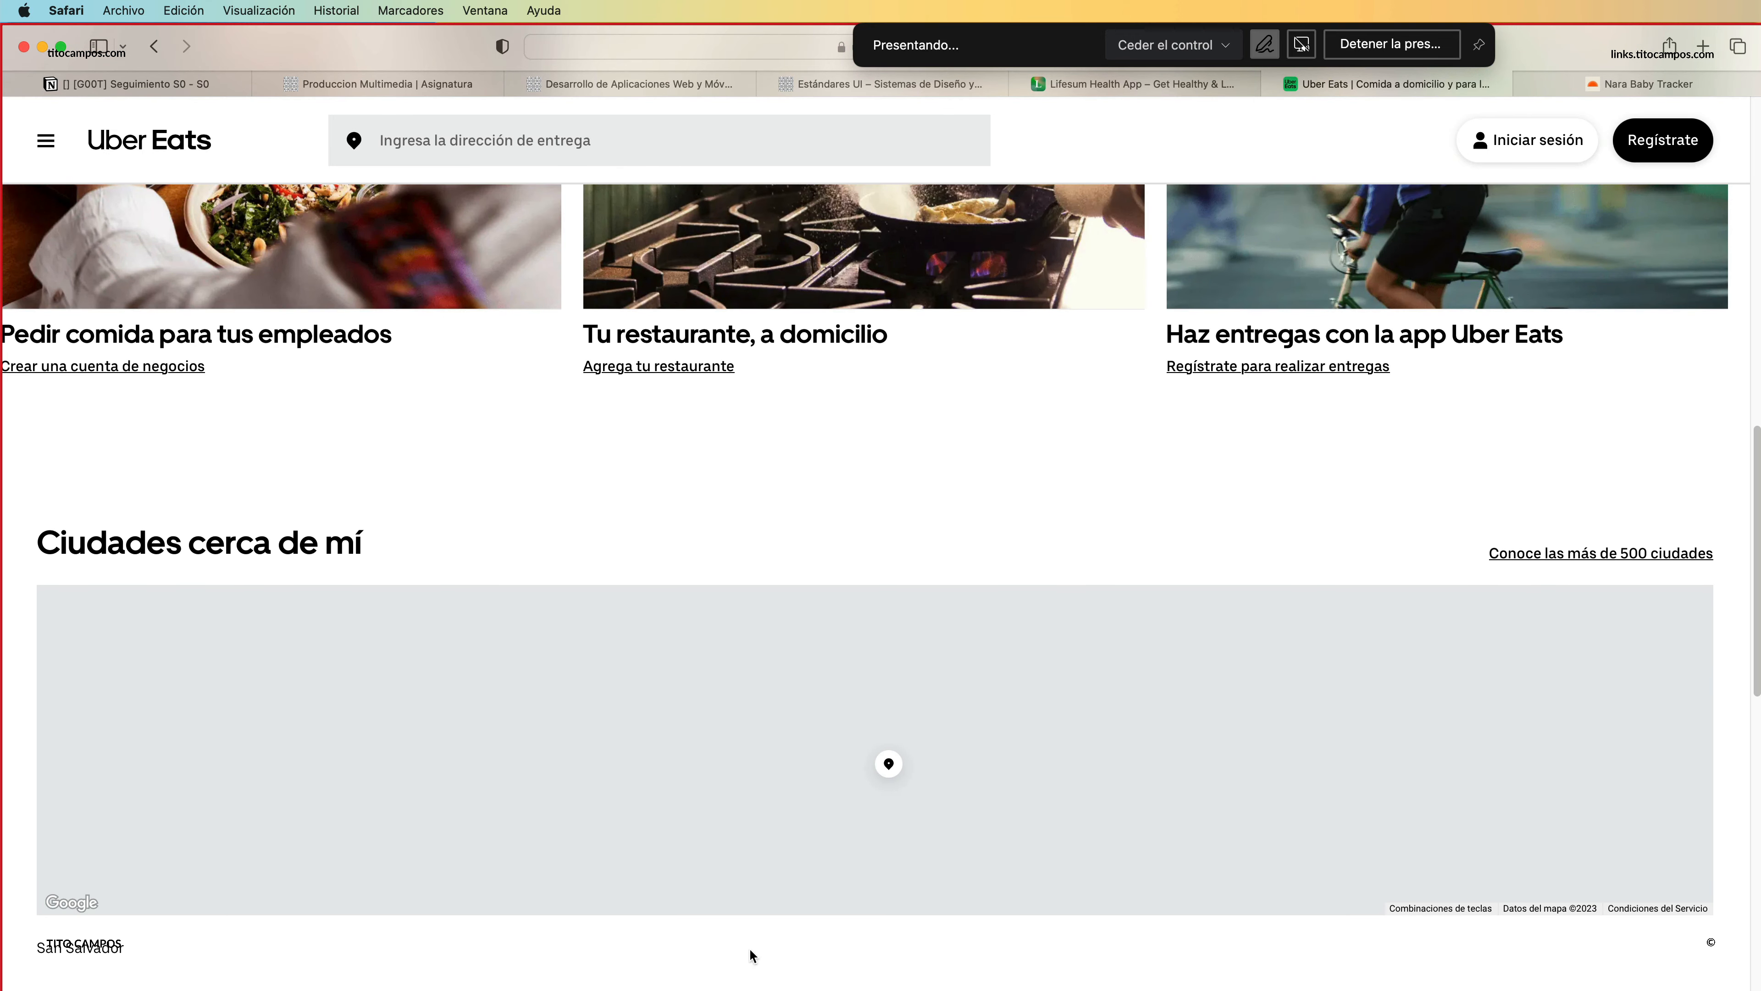
scroll(957, 781, down, 12)
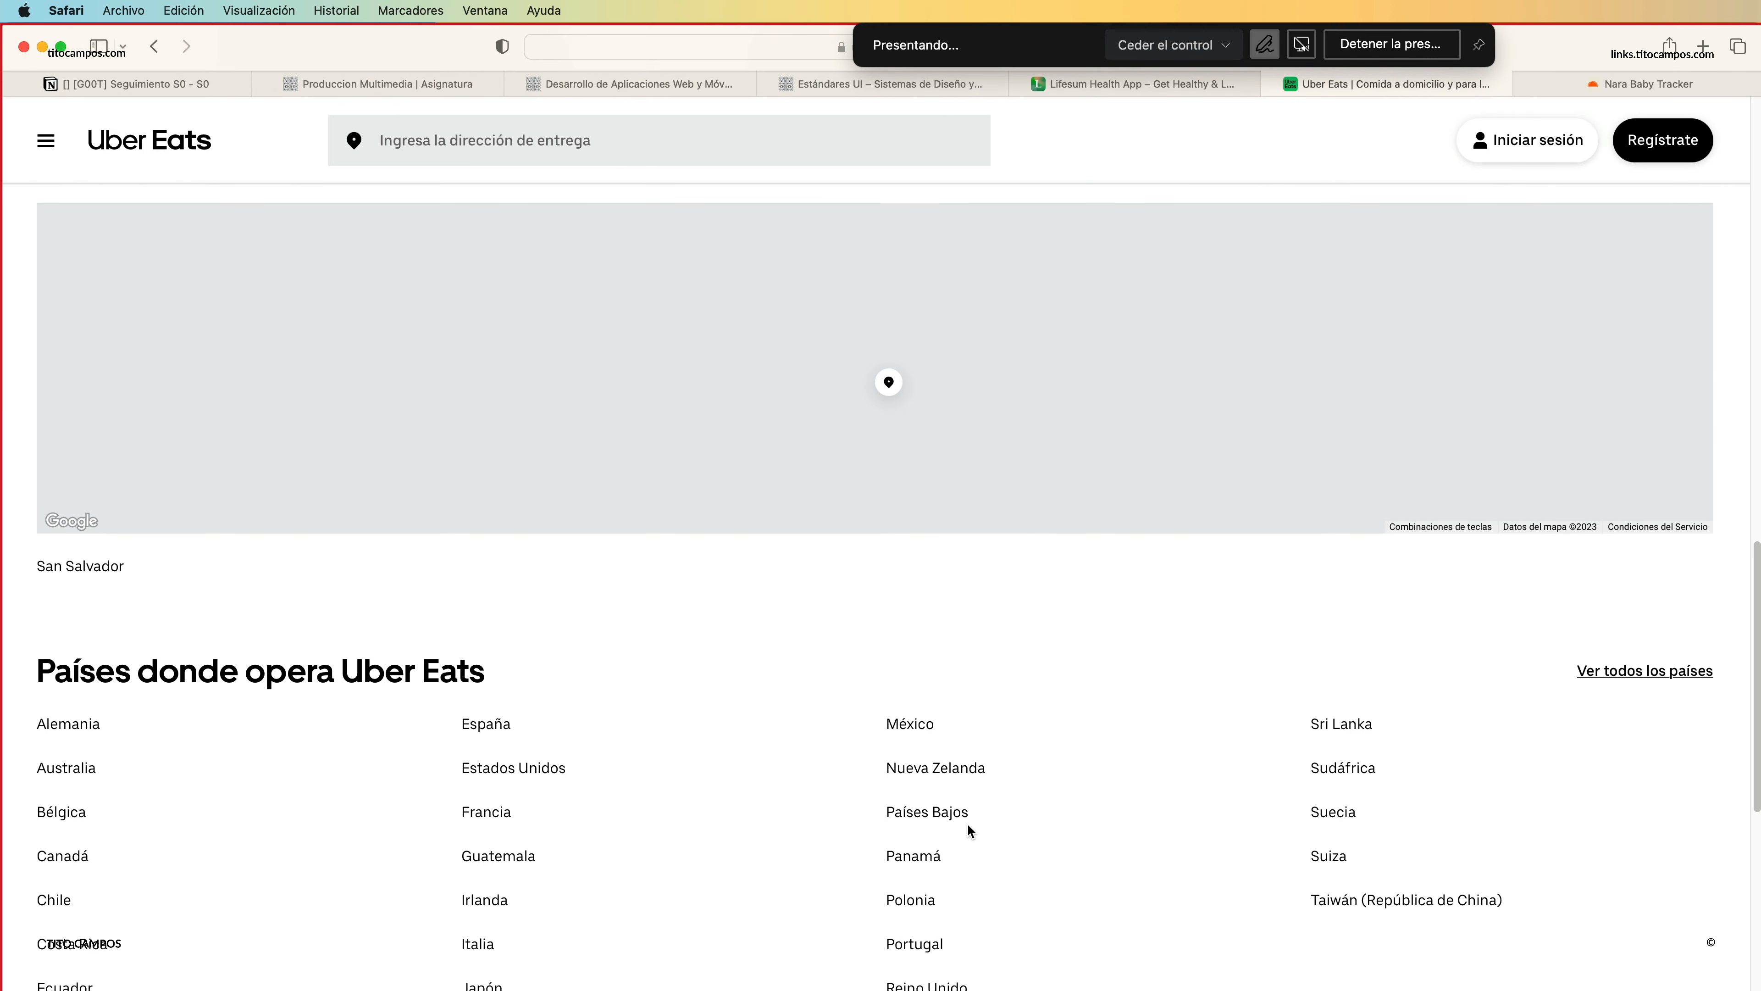
scroll(964, 783, down, 2)
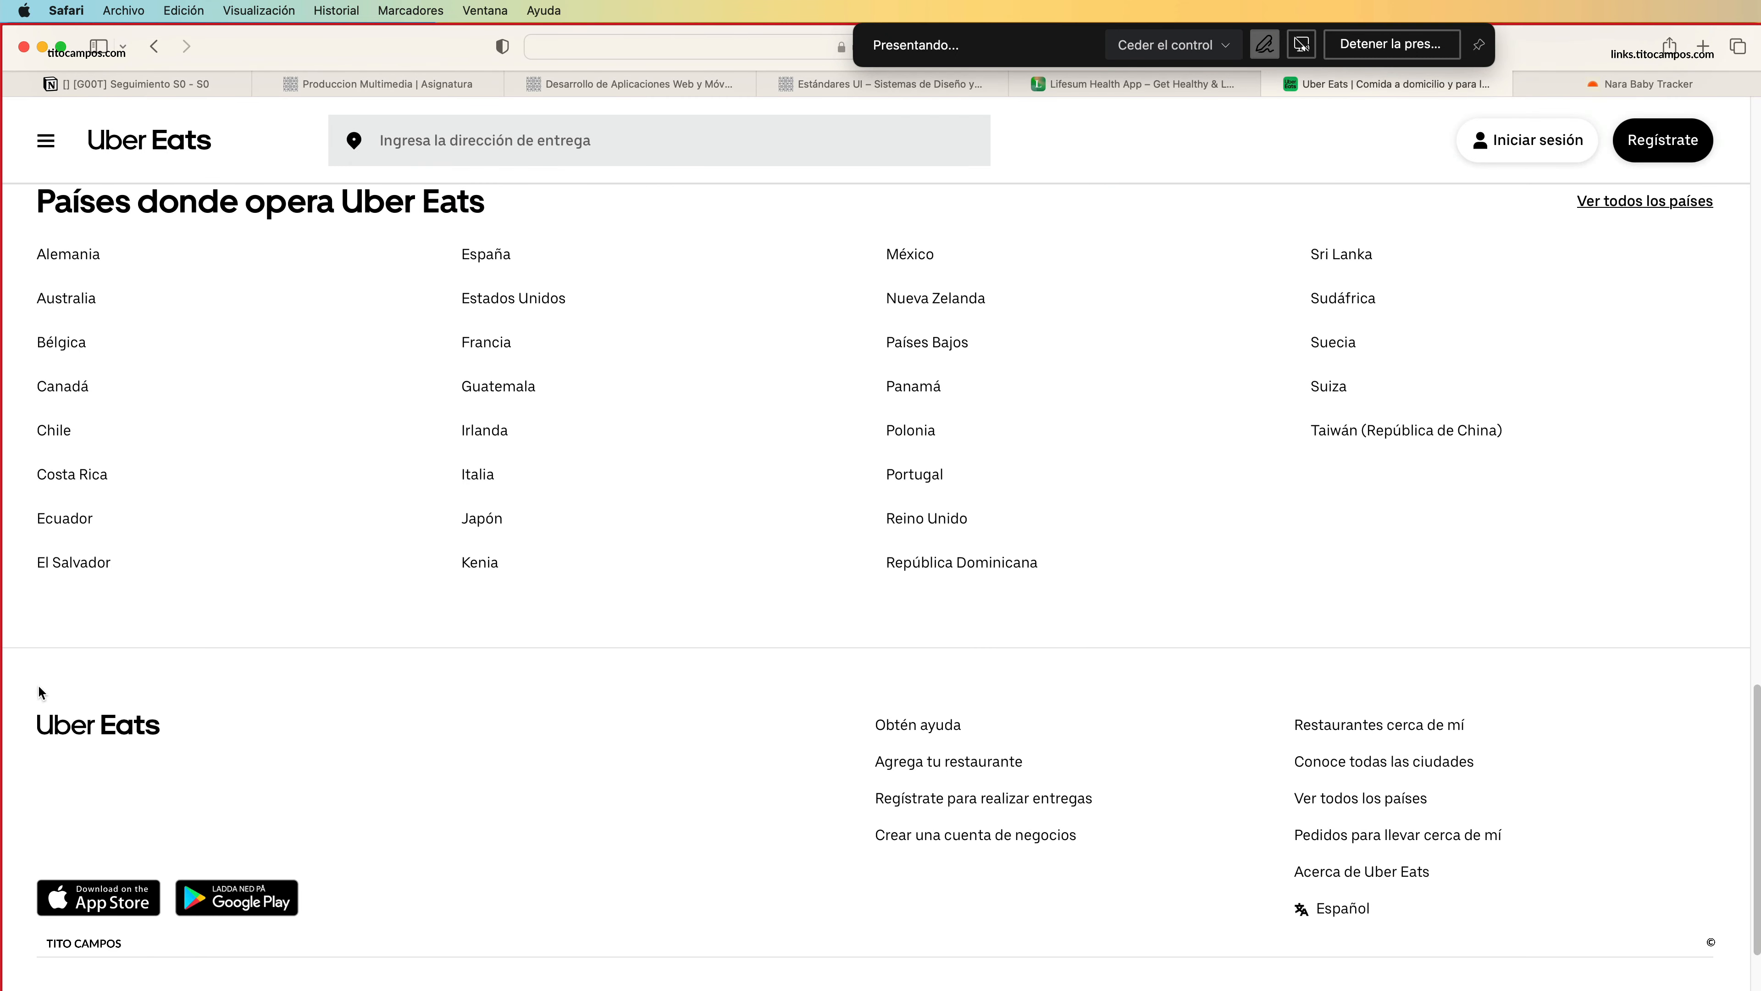
scroll(1212, 777, down, 2)
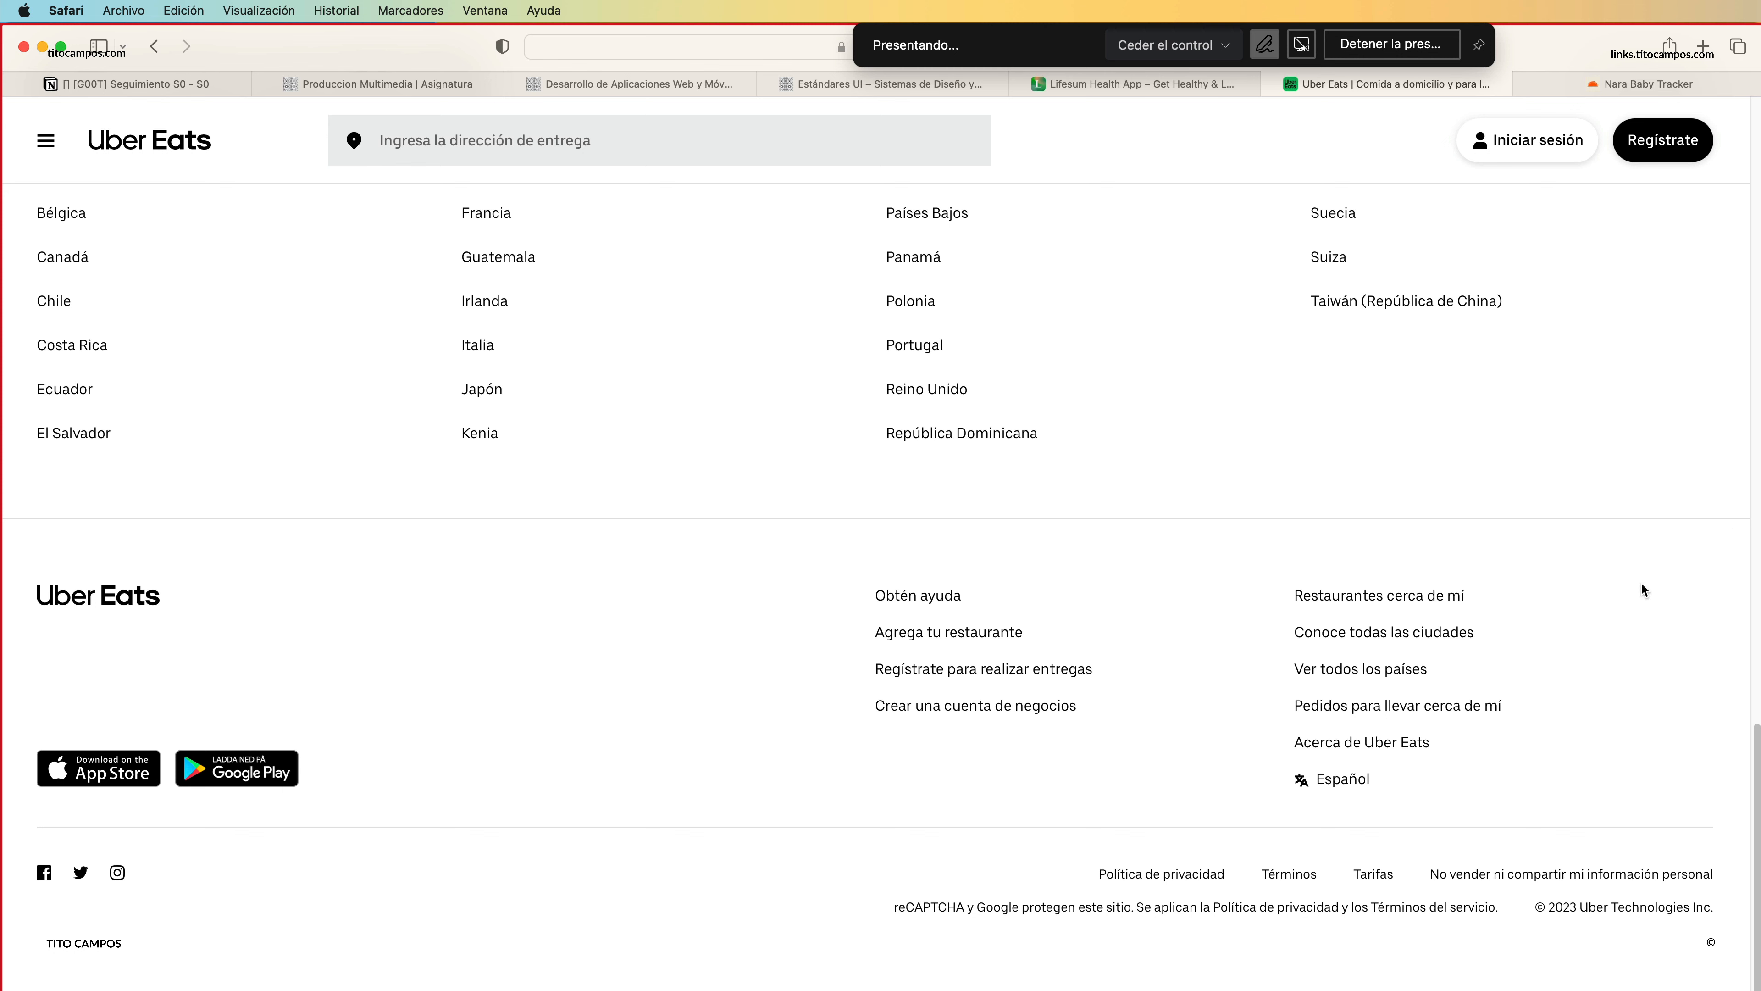
click(1575, 86)
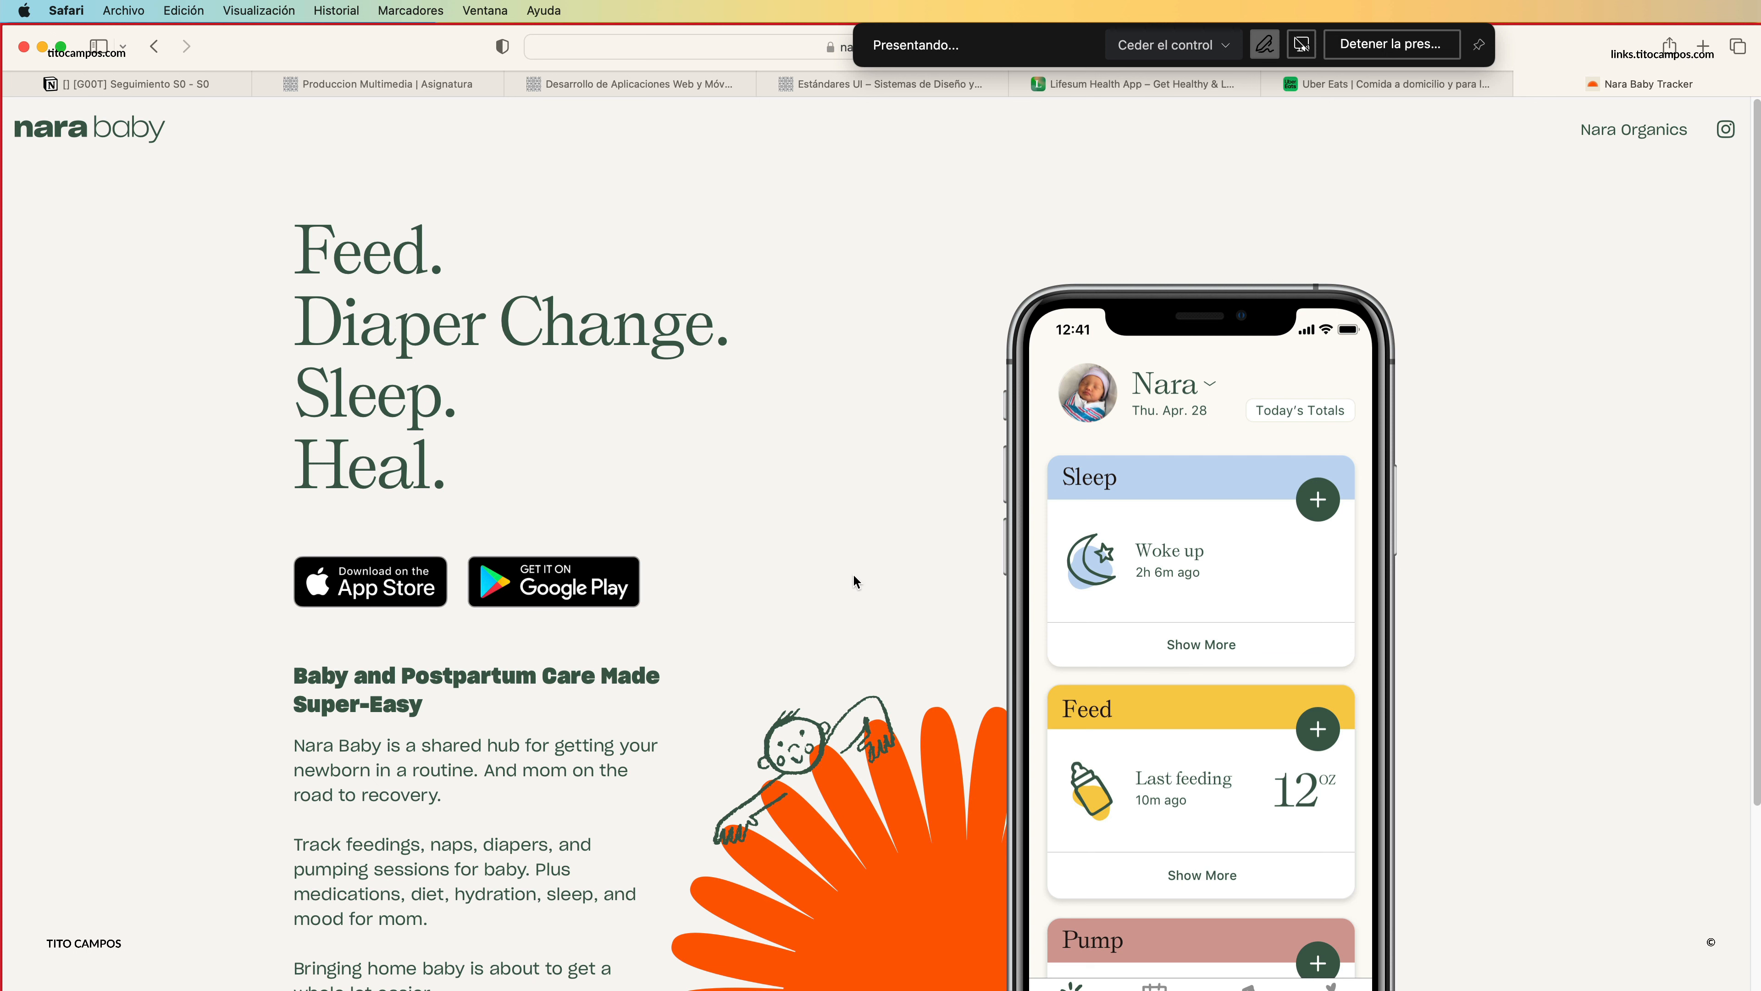
scroll(844, 610, down, 5)
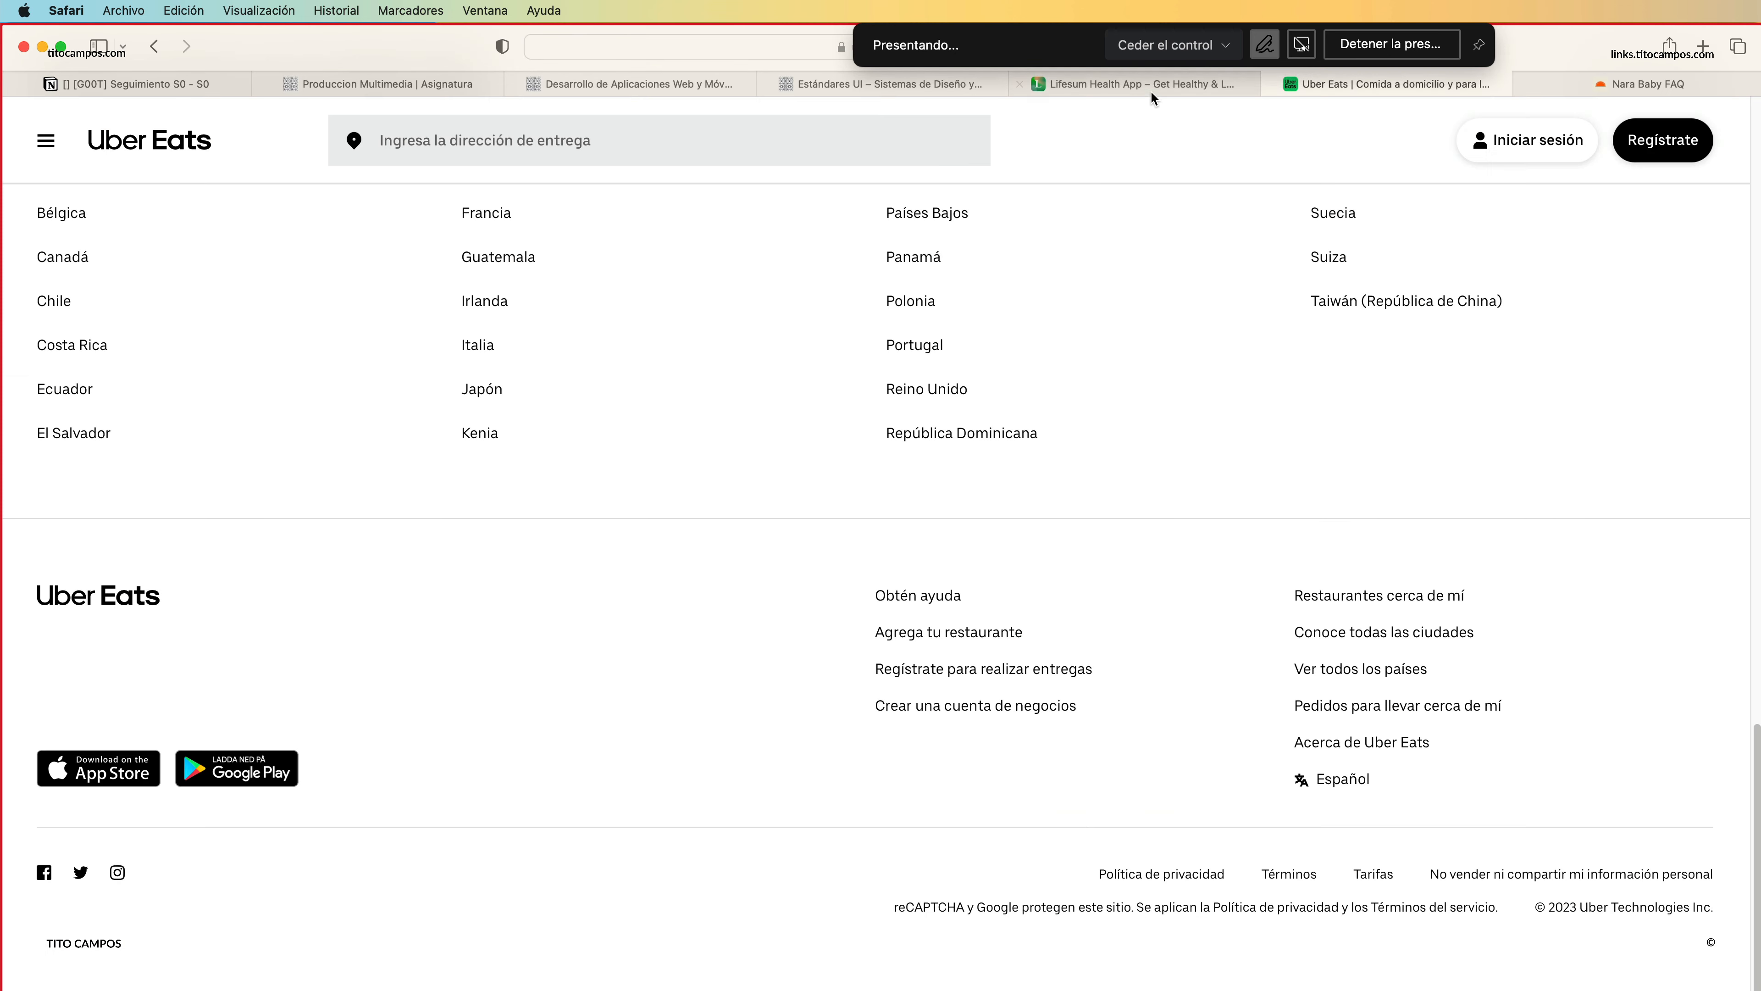
Open Lifesum's Funciones page and examine its hero, Planes de comidas and Dietas sections, and the four-column background bands.
click(1146, 86)
scroll(684, 481, up, 20)
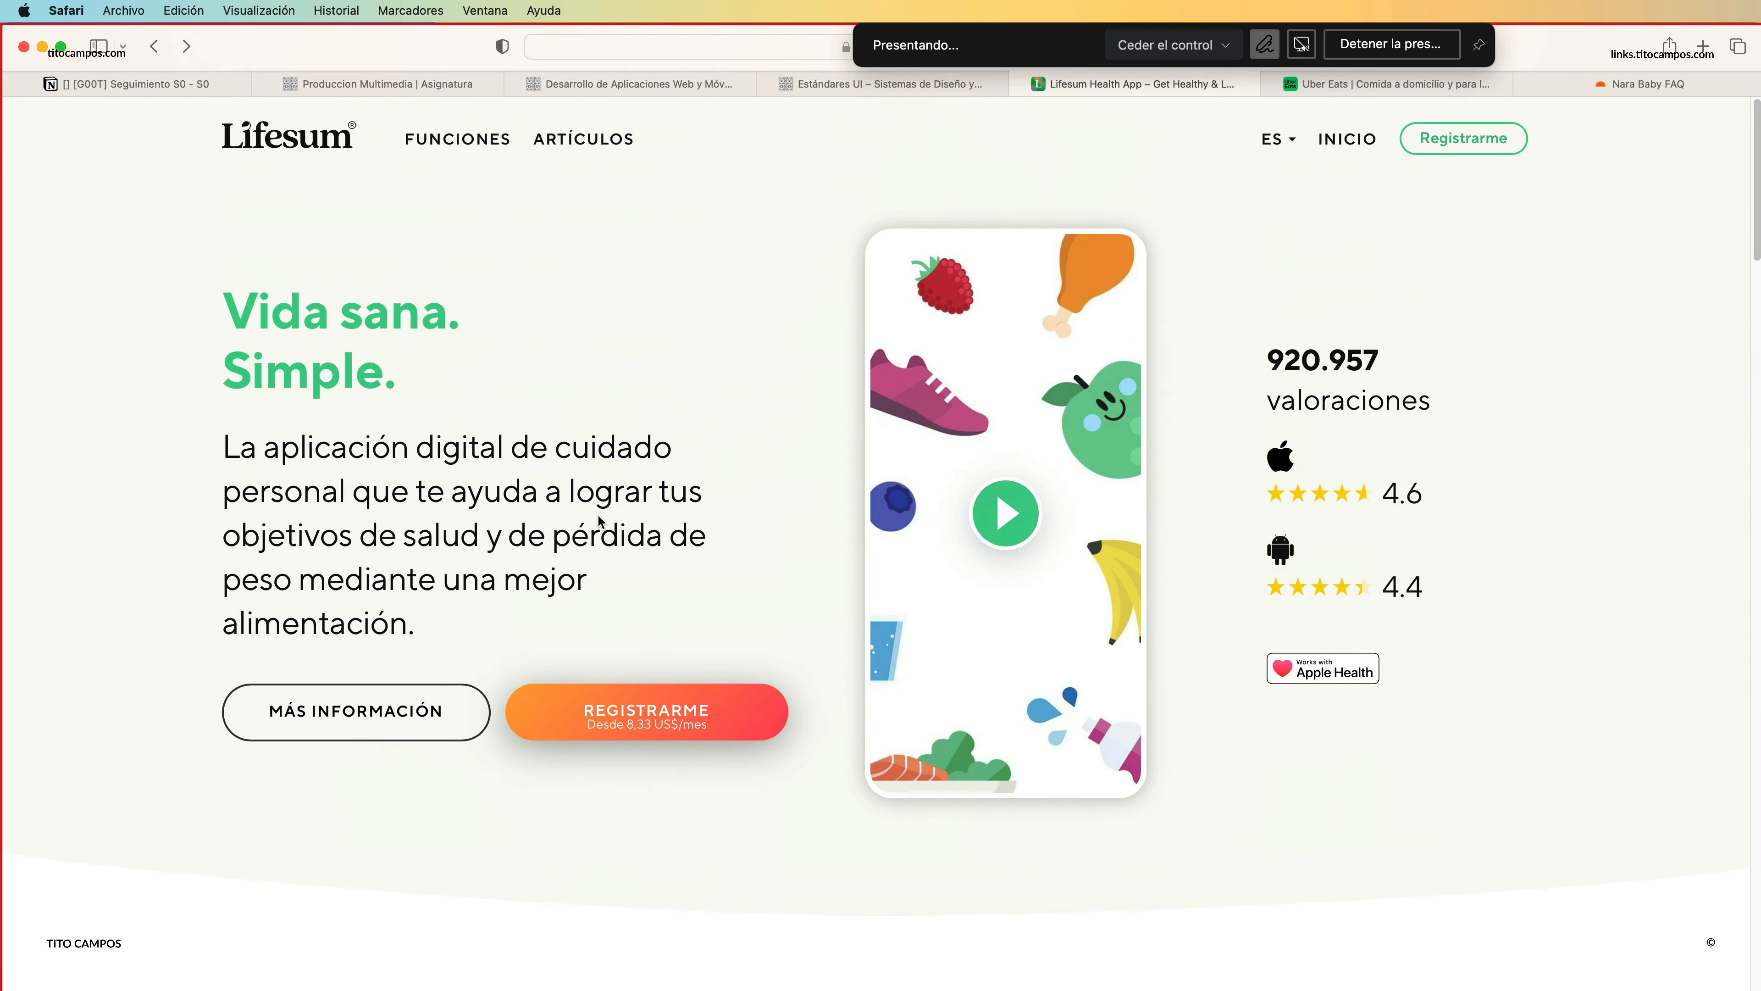
click(478, 142)
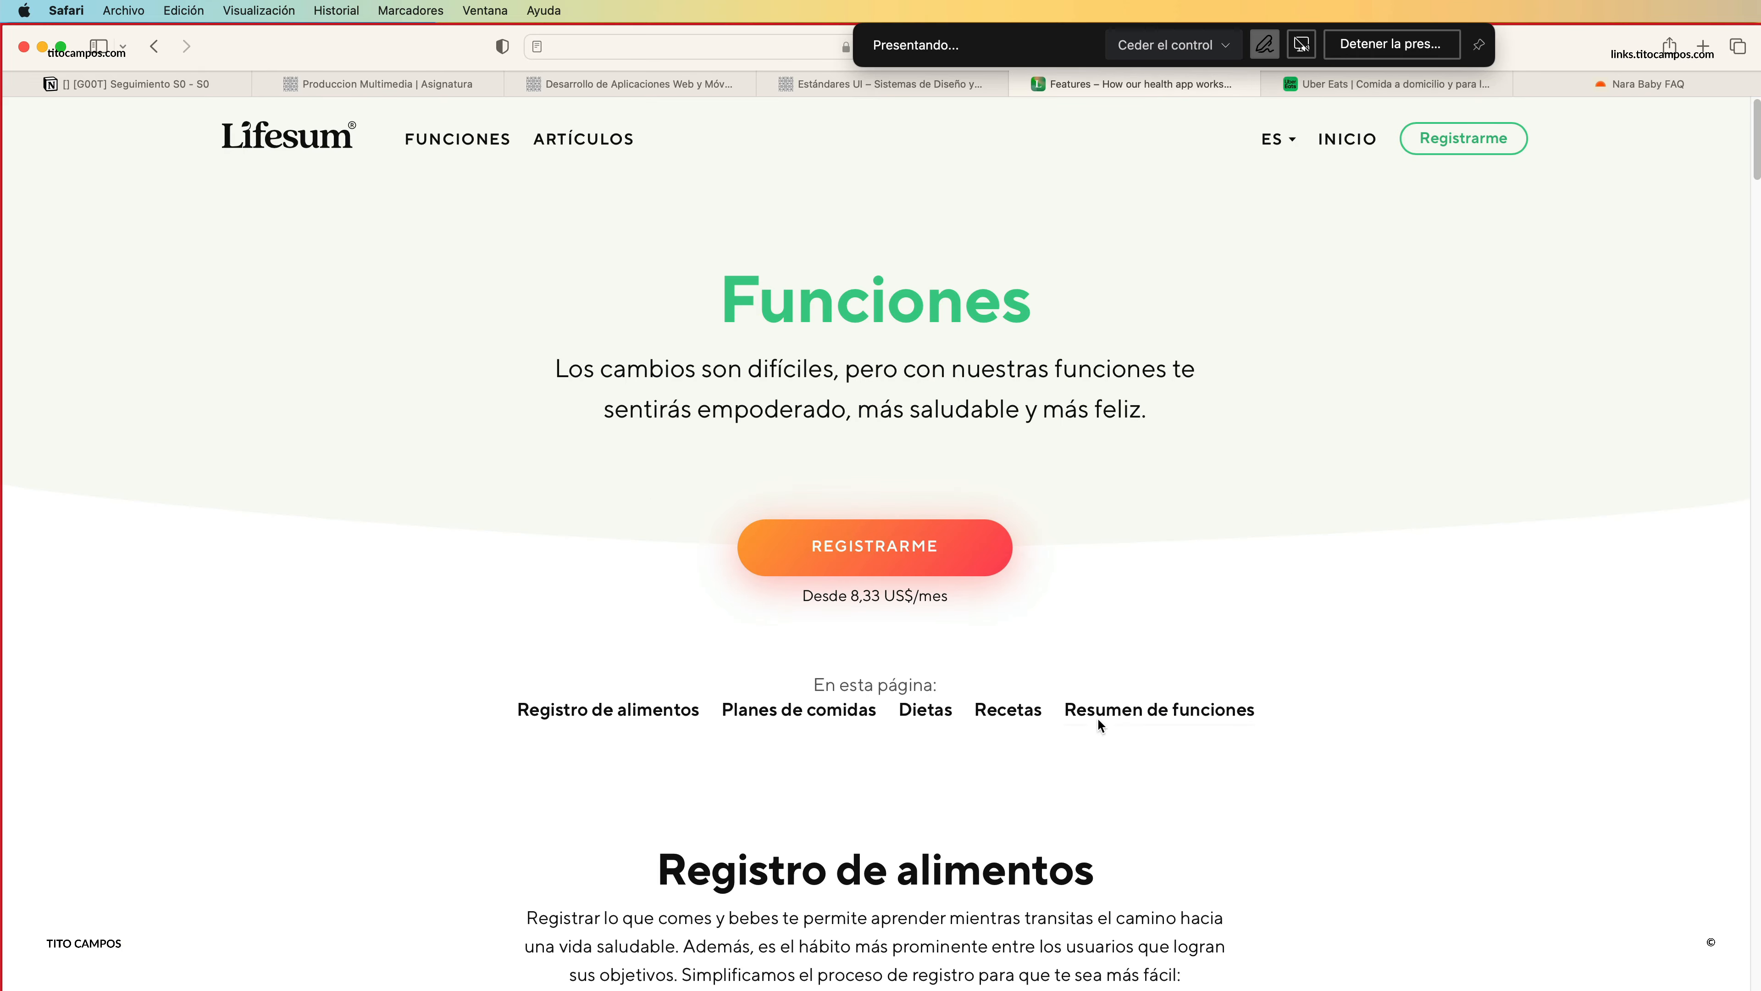
scroll(1094, 728, down, 10)
scroll(1089, 656, down, 20)
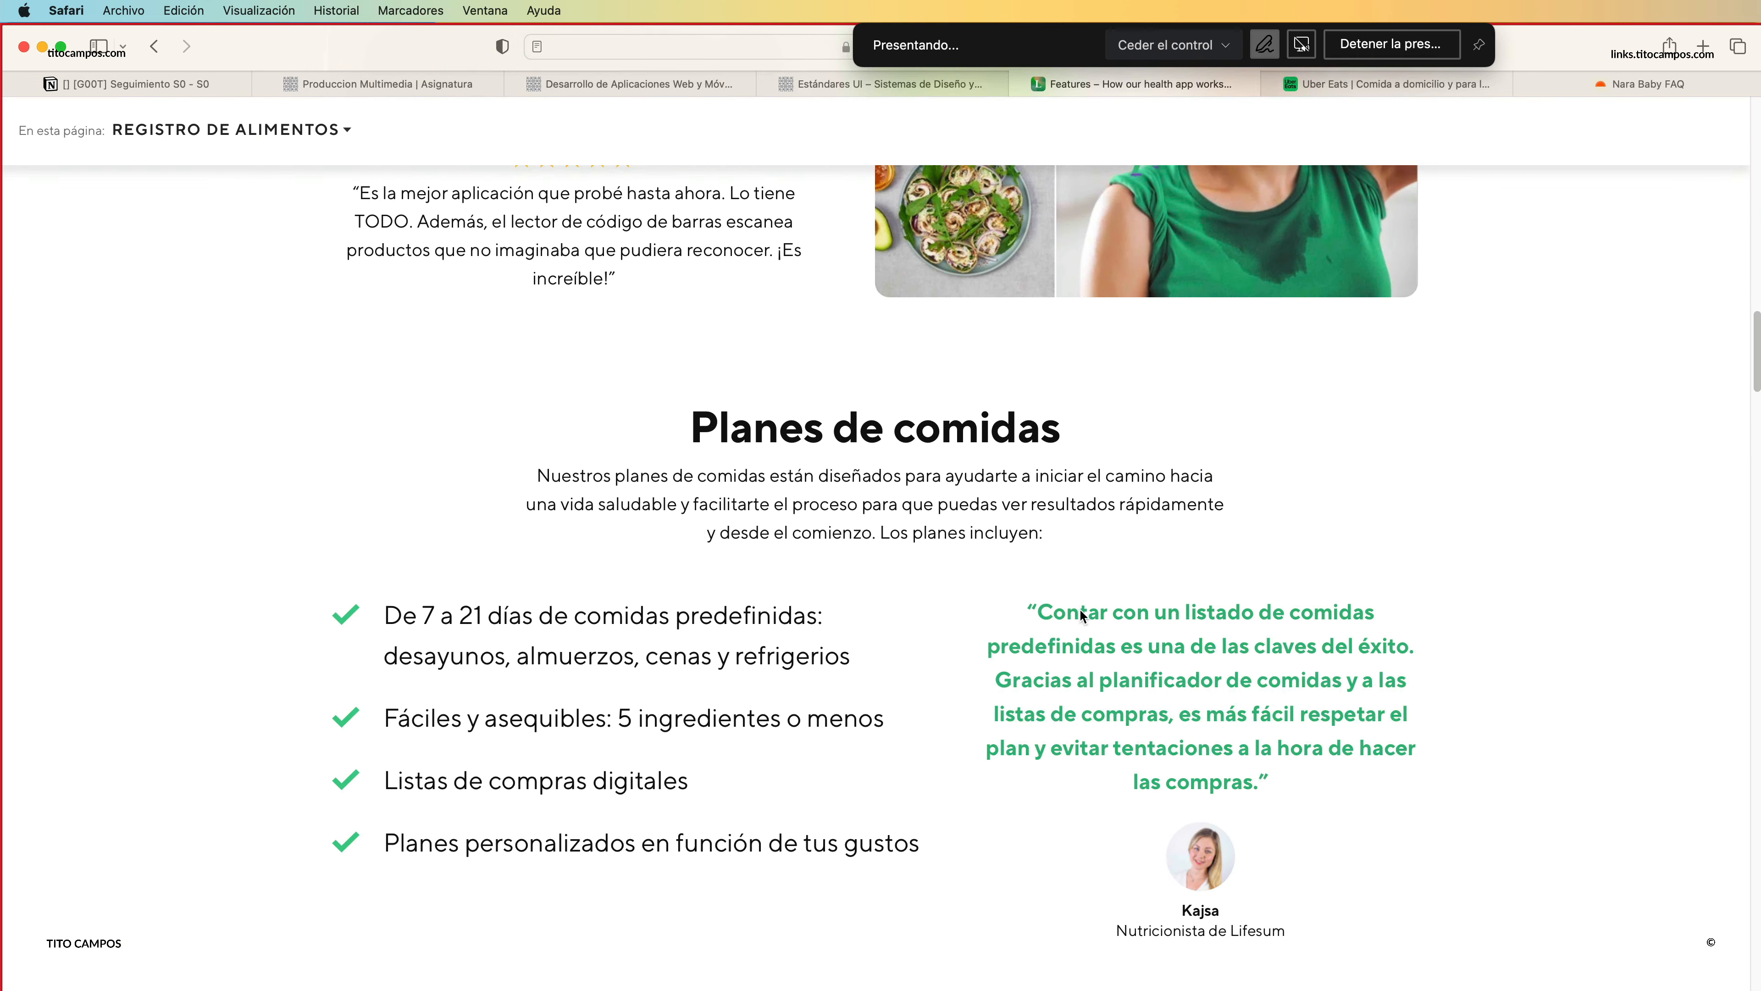
scroll(1085, 629, down, 15)
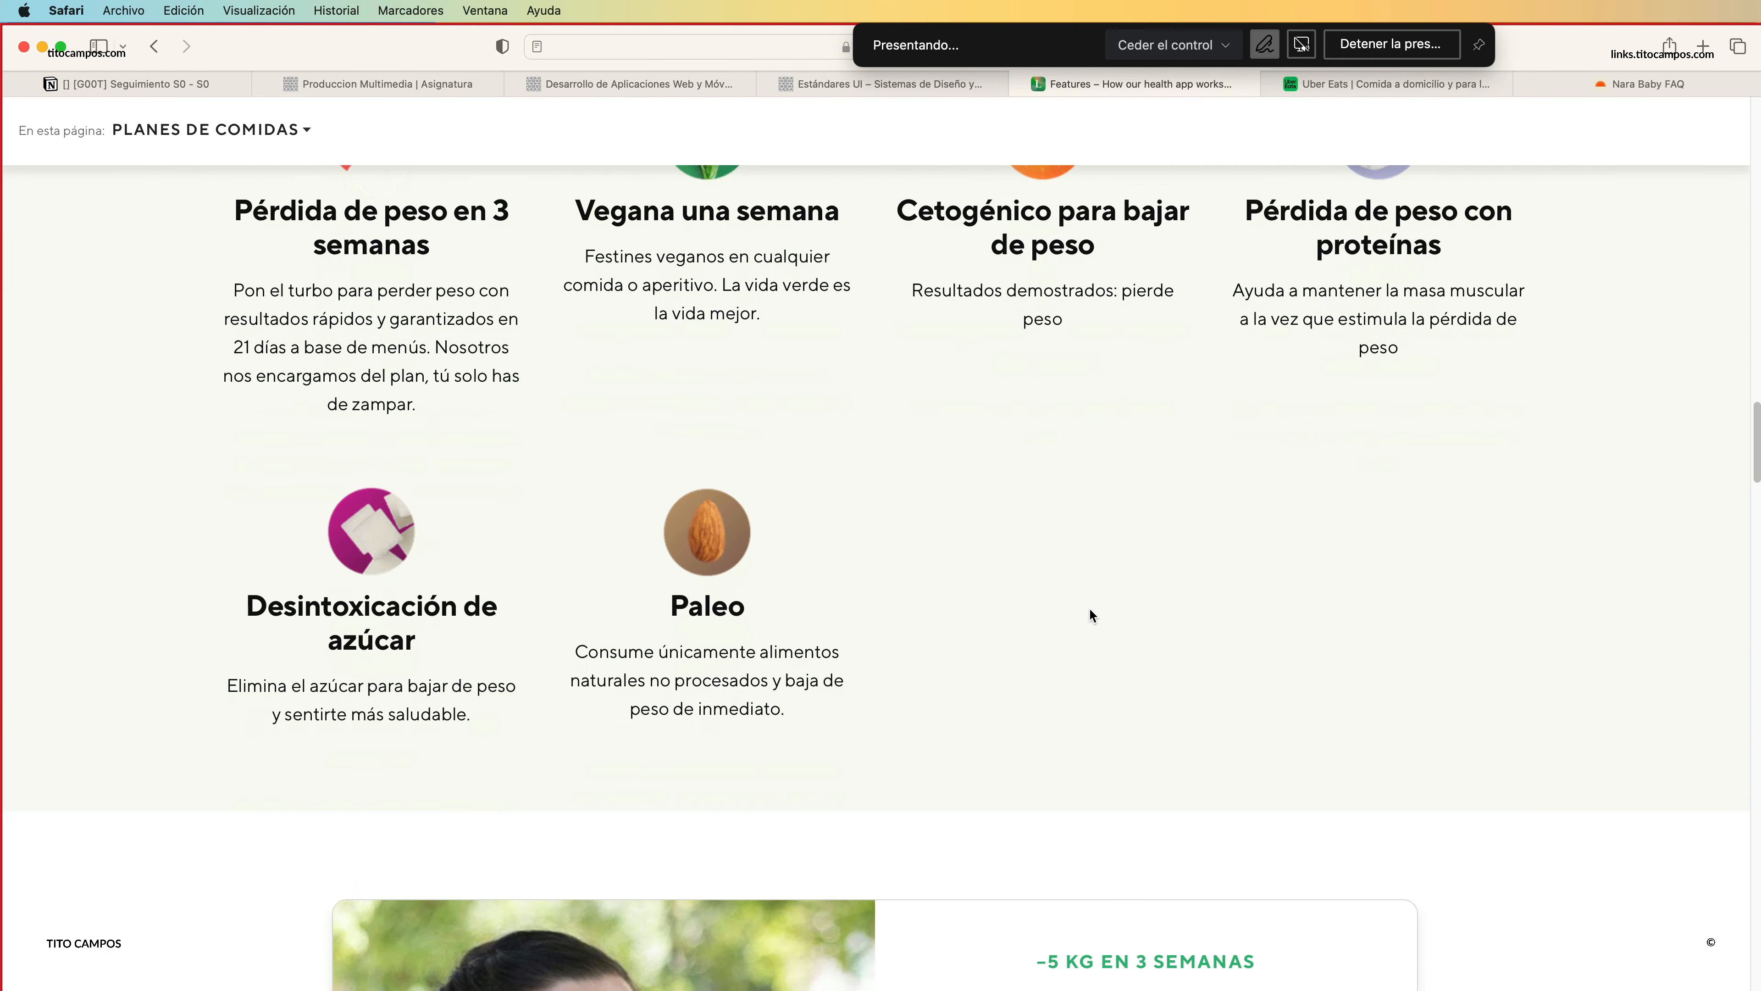
scroll(1086, 620, down, 10)
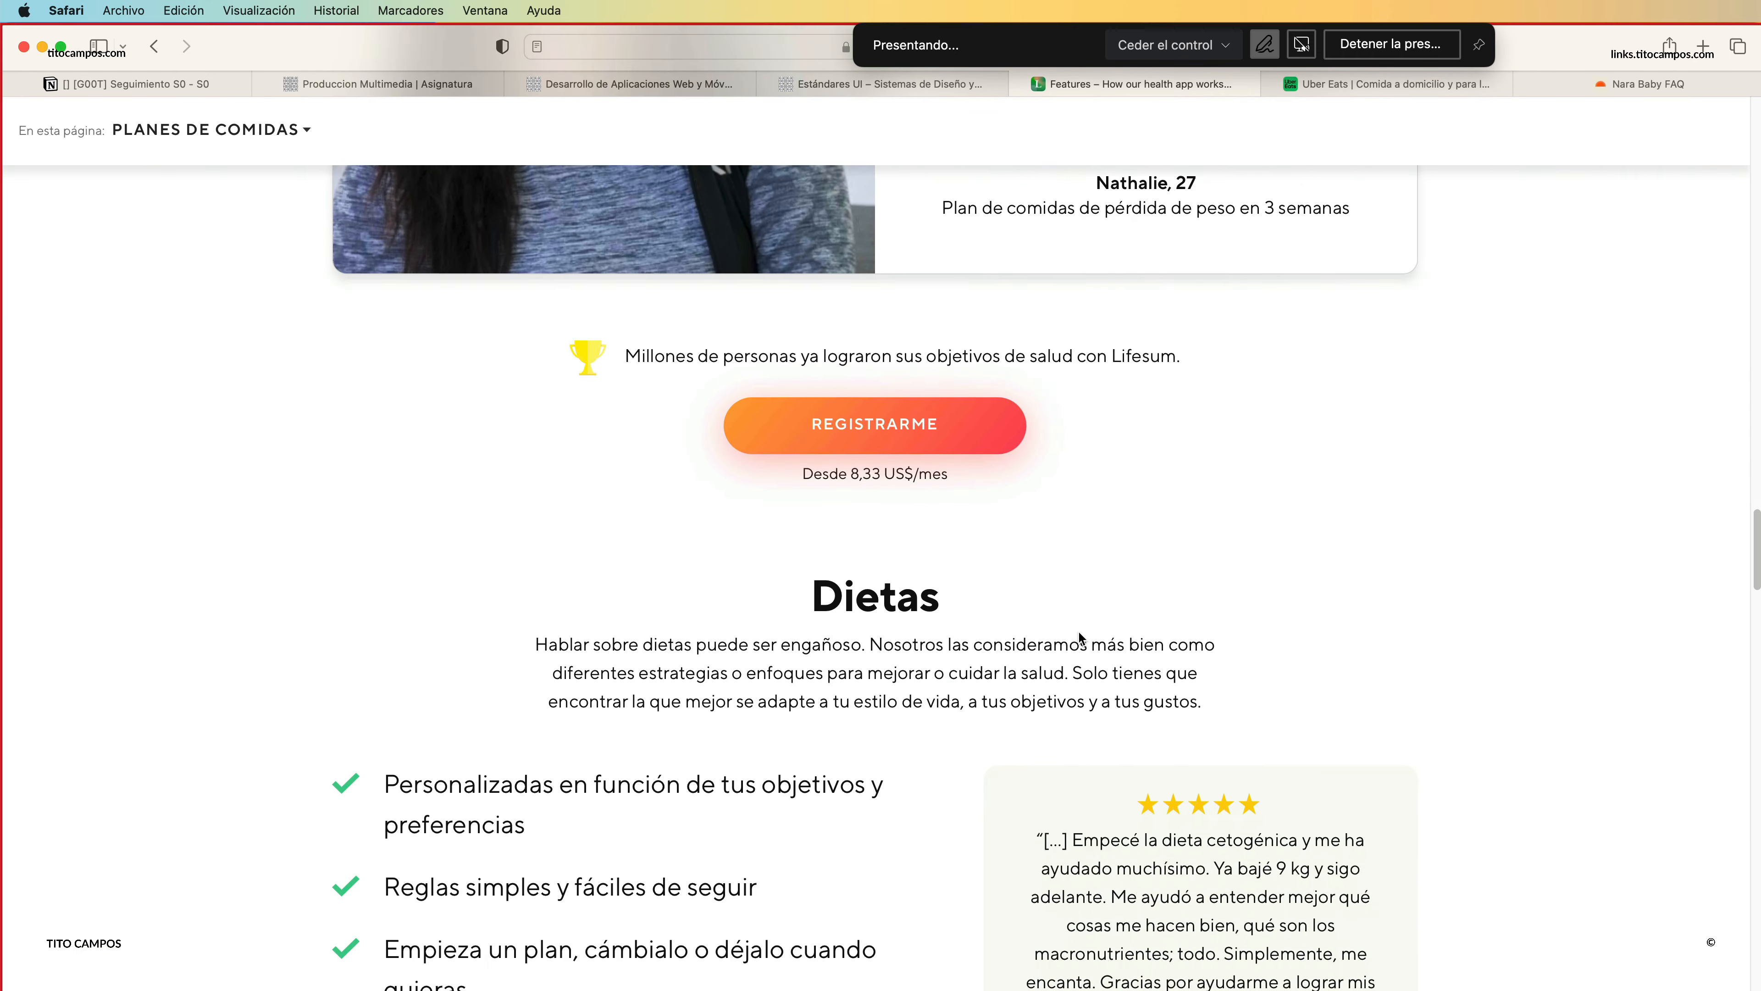
scroll(1083, 602, down, 10)
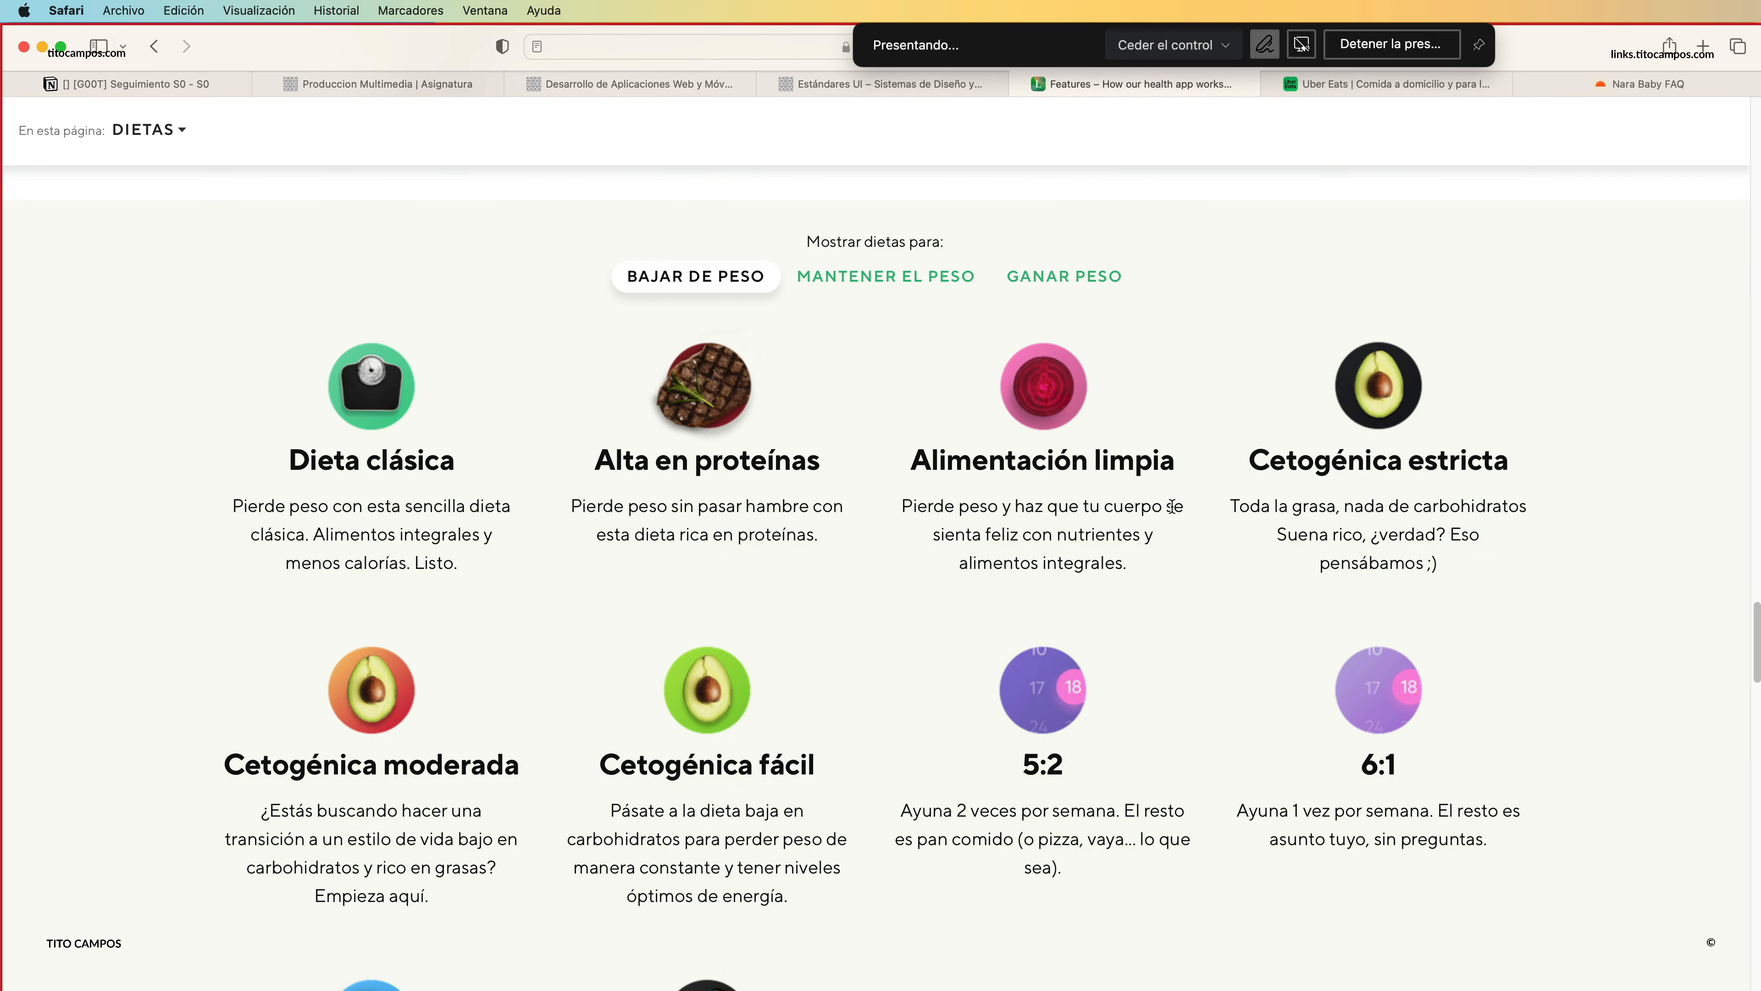
scroll(1171, 508, up, 7)
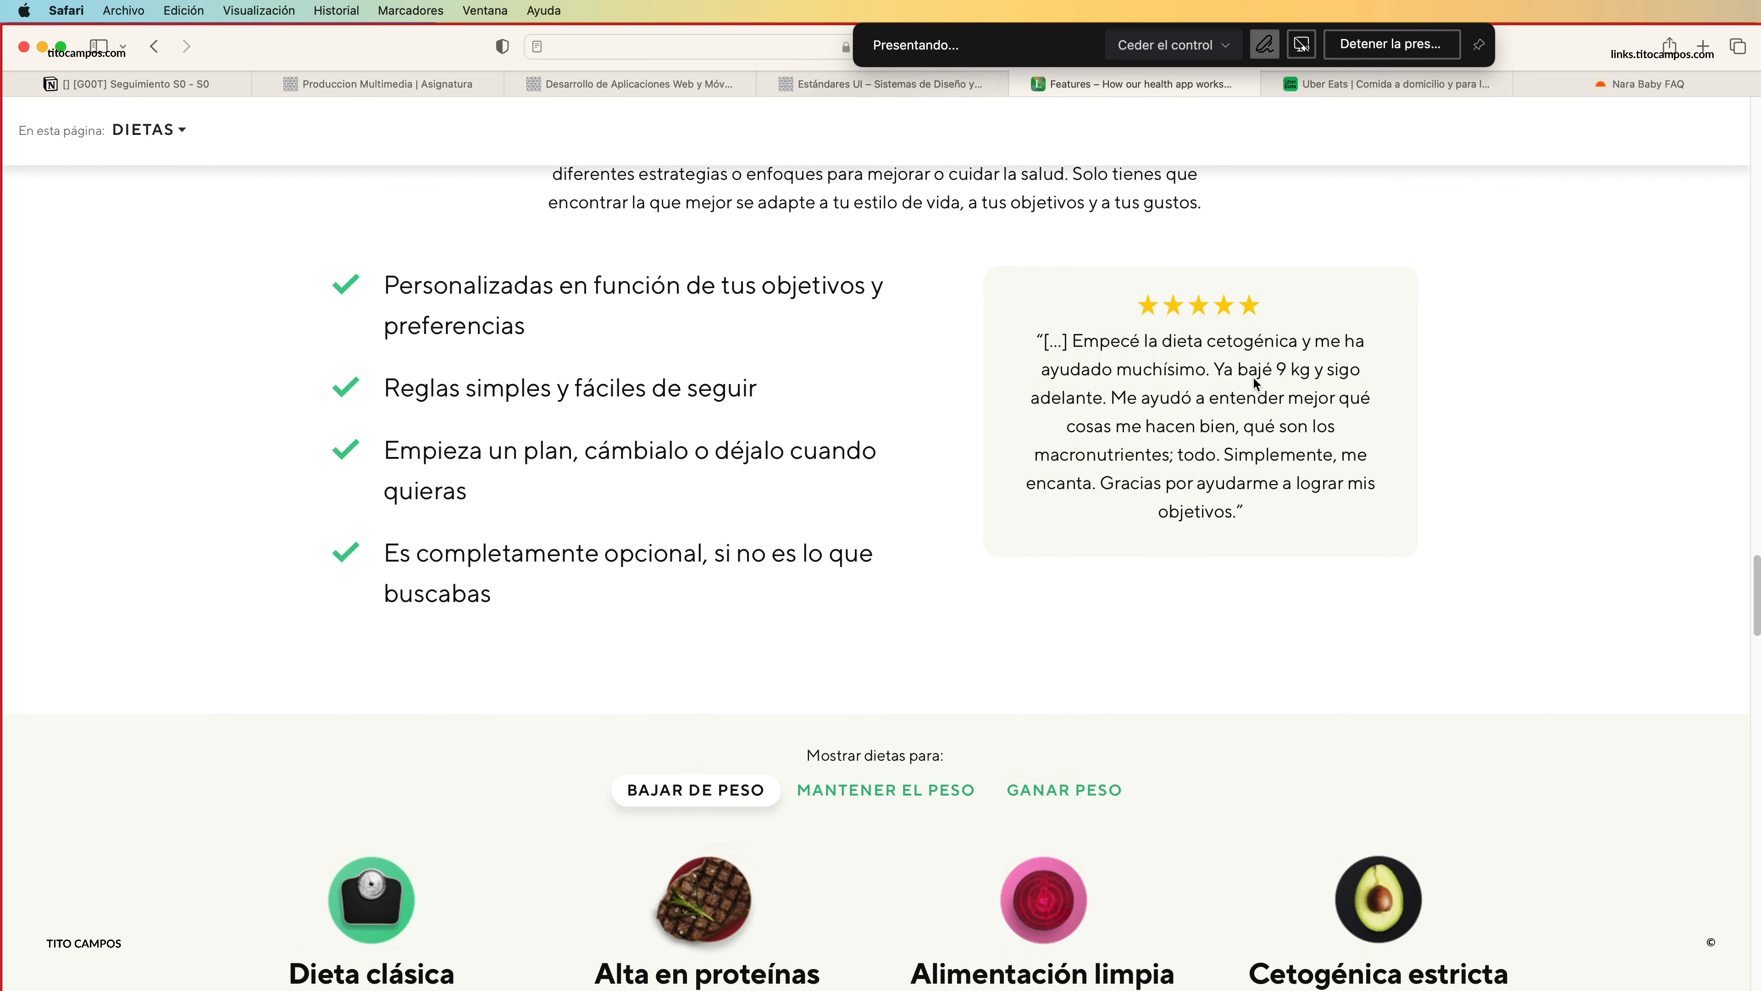
scroll(1325, 382, up, 20)
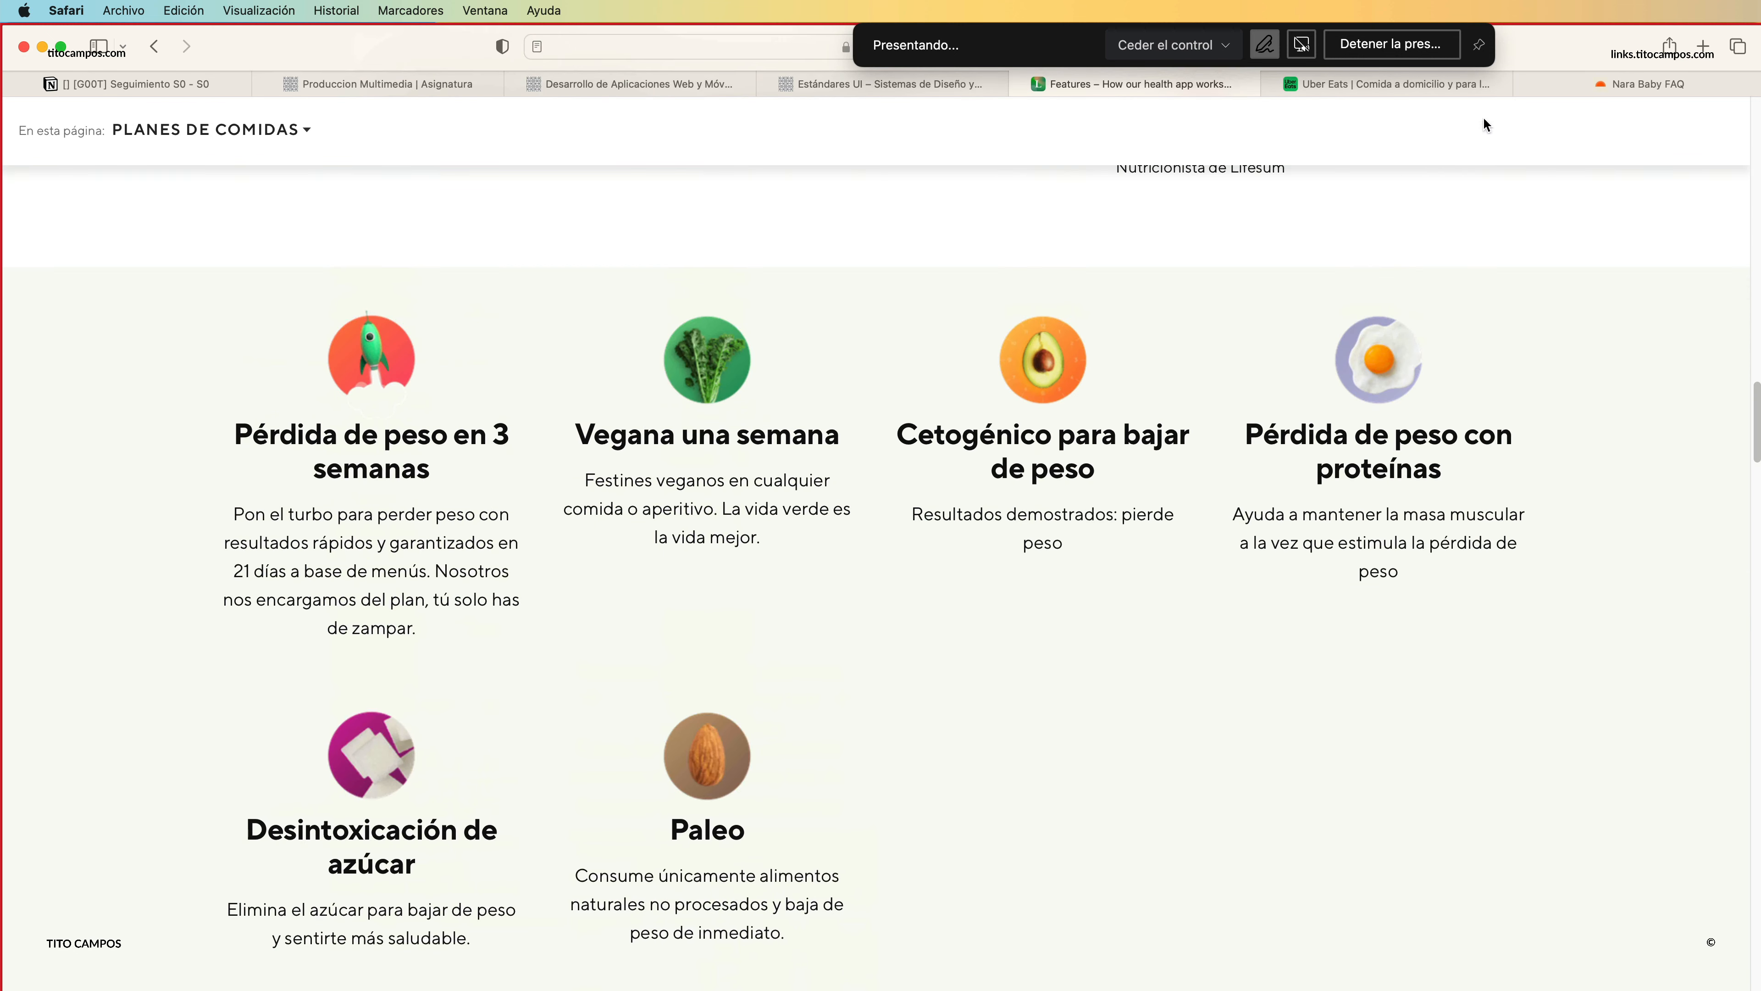
Examine the Microsoft home page's hero, four-column card rows, Outlook banner, "Para la empresa" section and six-column footer.
click(1599, 84)
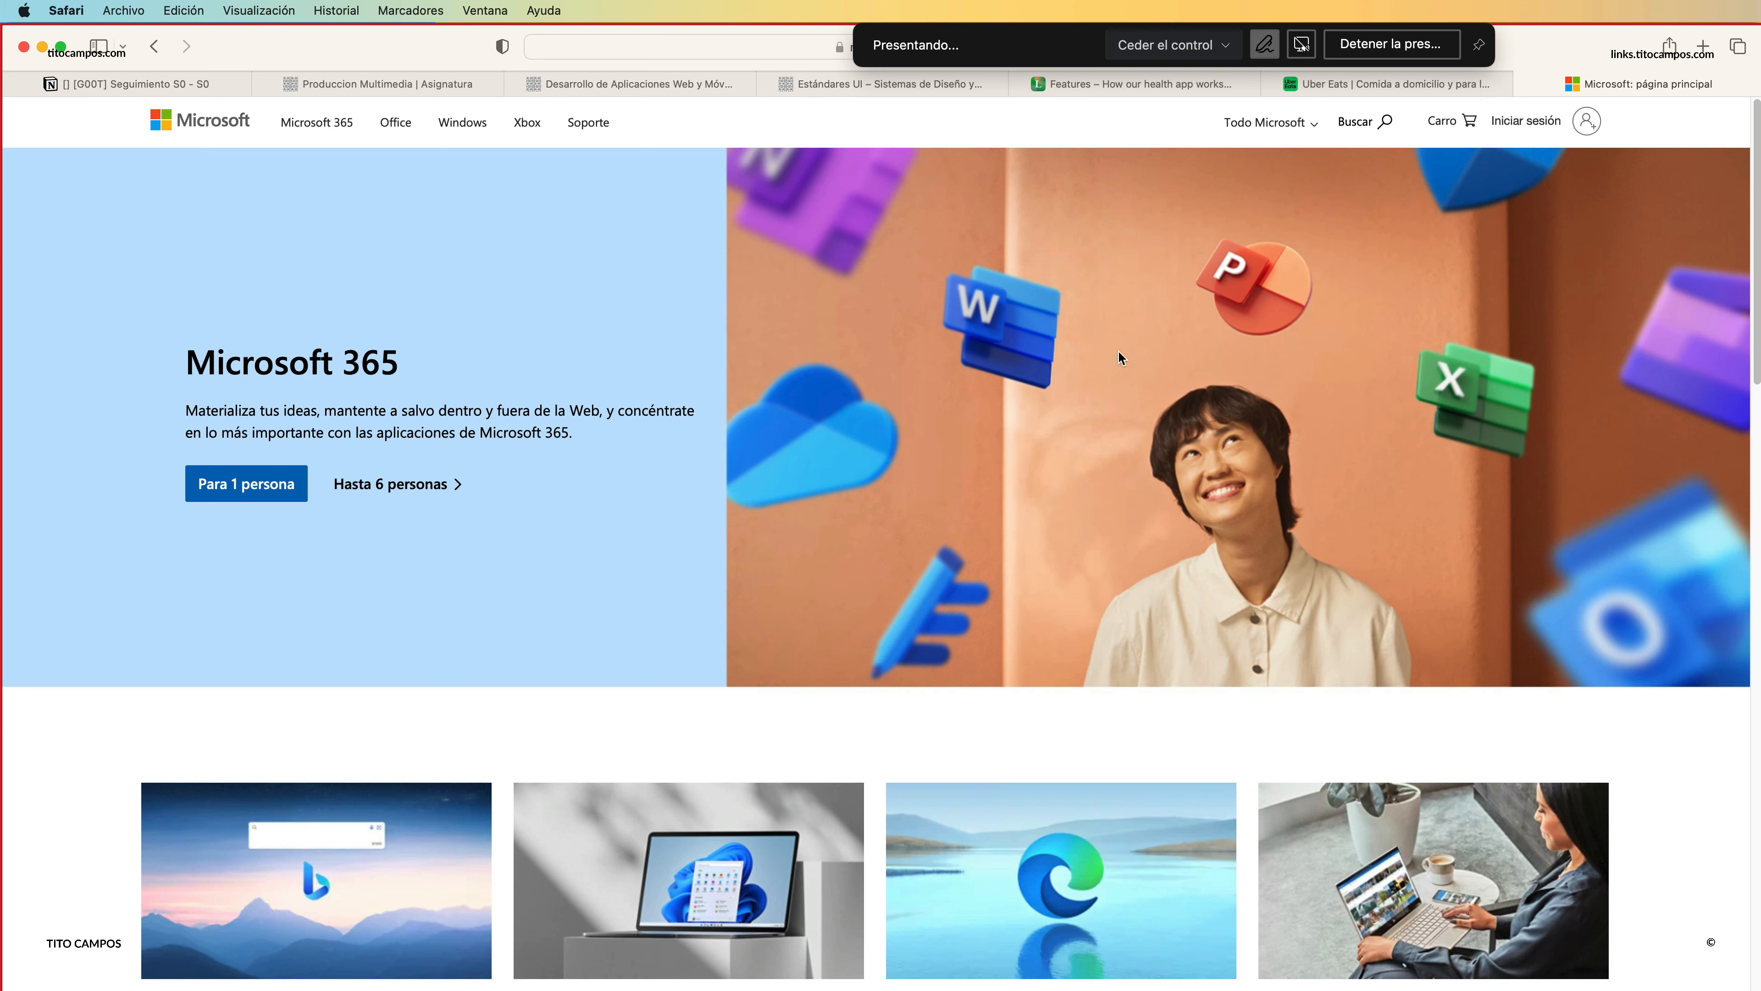
scroll(885, 824, down, 6)
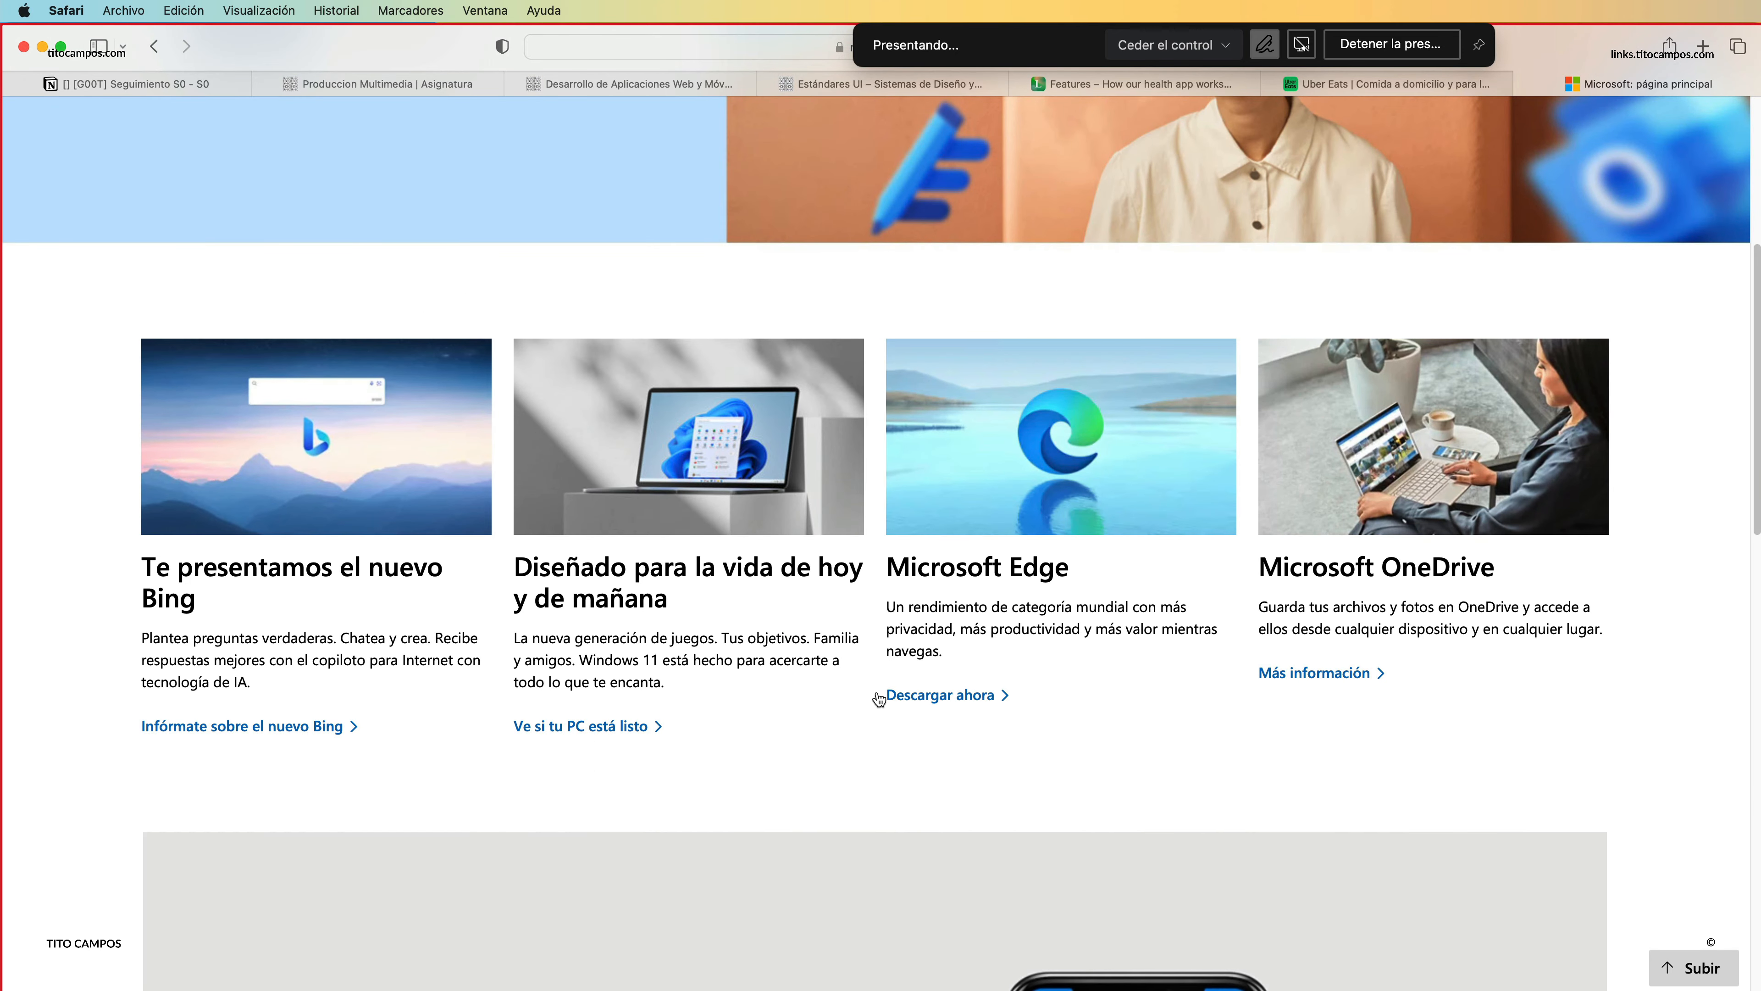
scroll(872, 663, down, 4)
scroll(873, 663, down, 5)
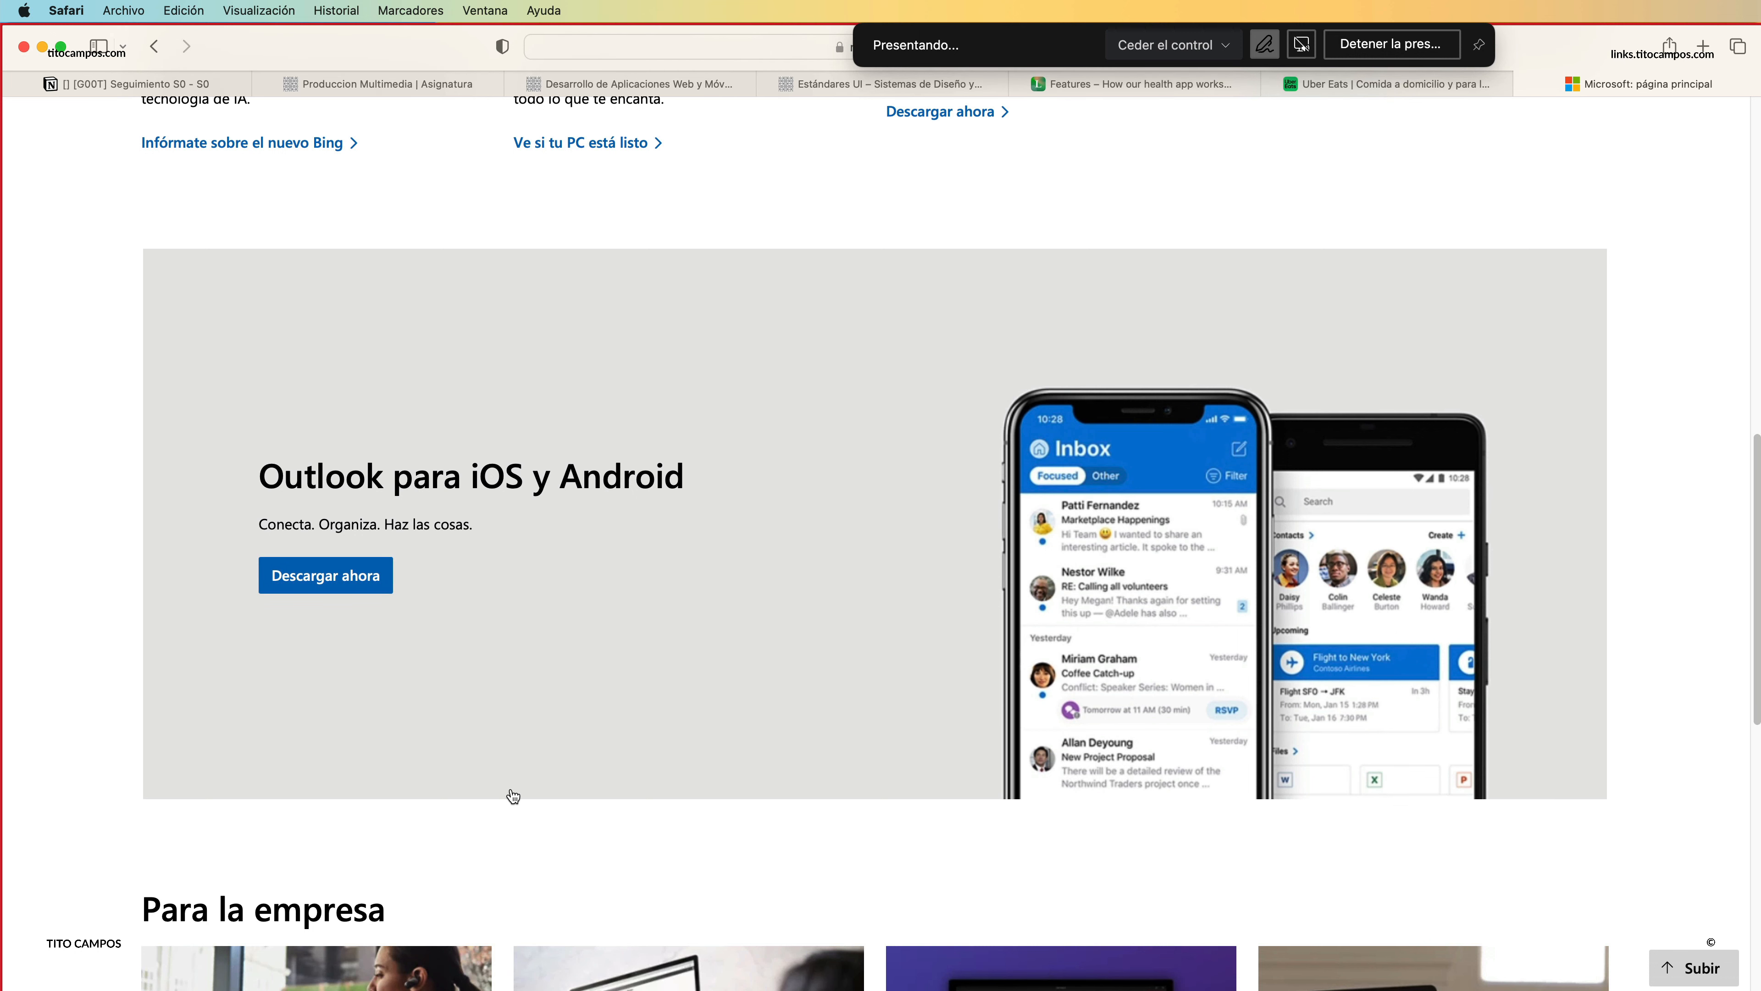
scroll(763, 699, down, 7)
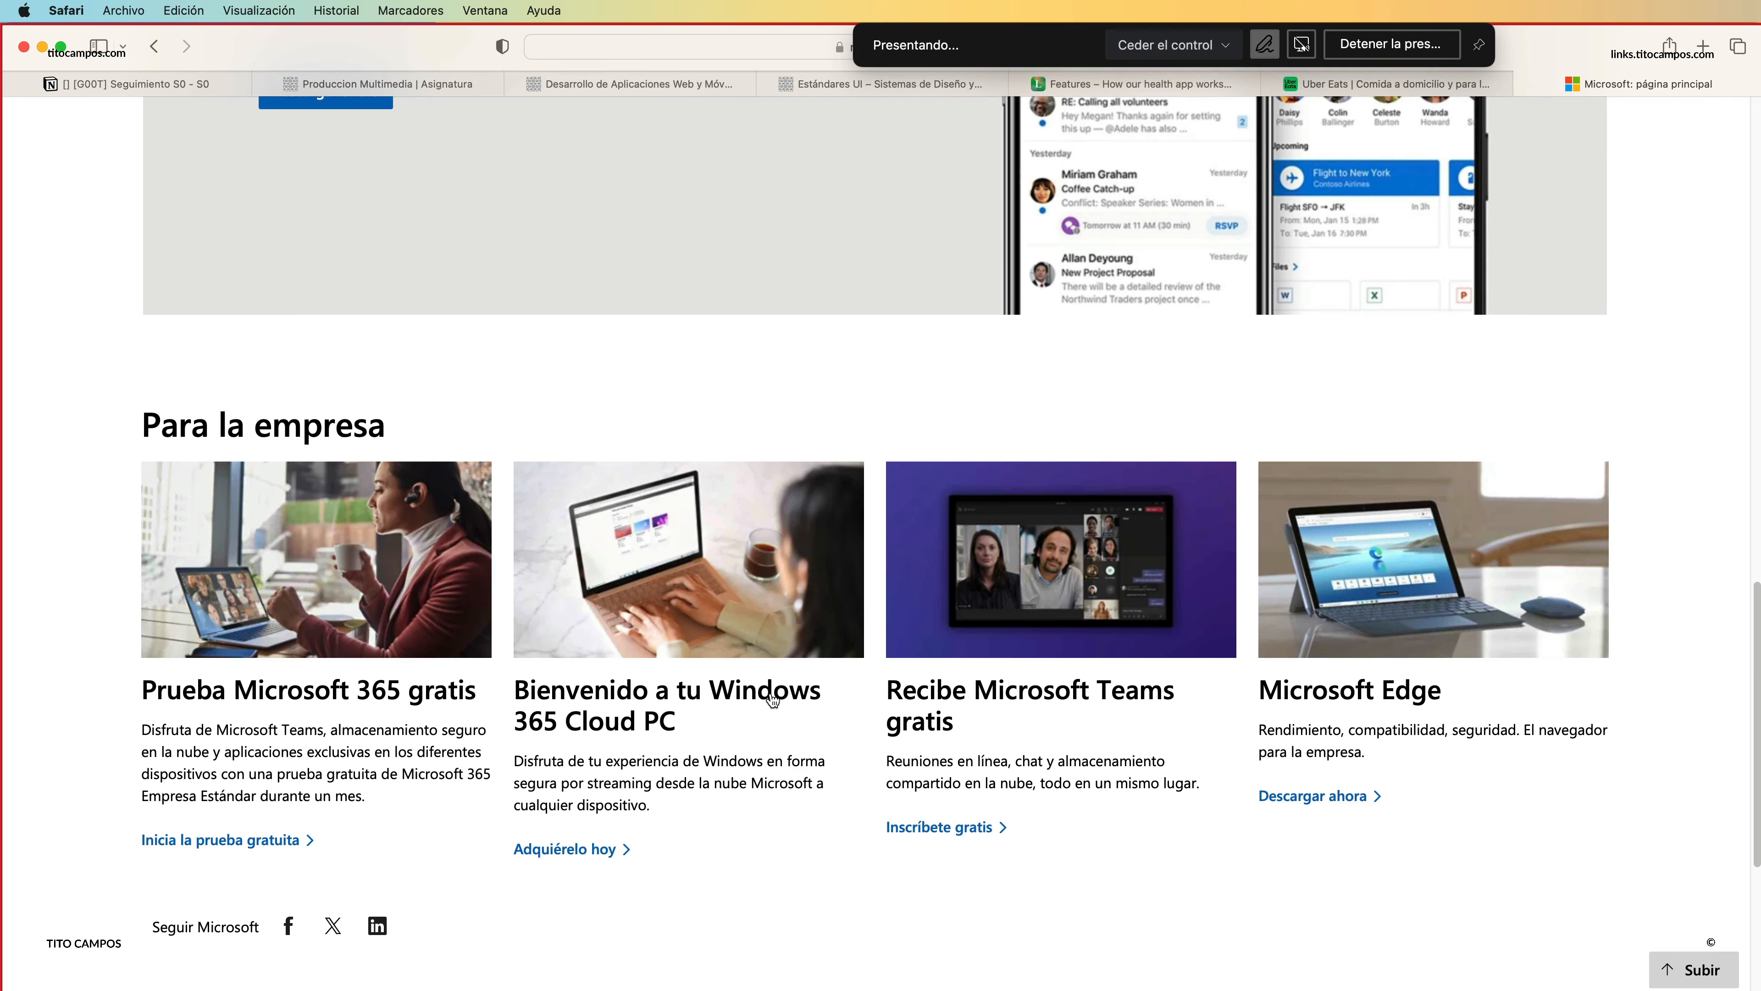
scroll(770, 701, down, 6)
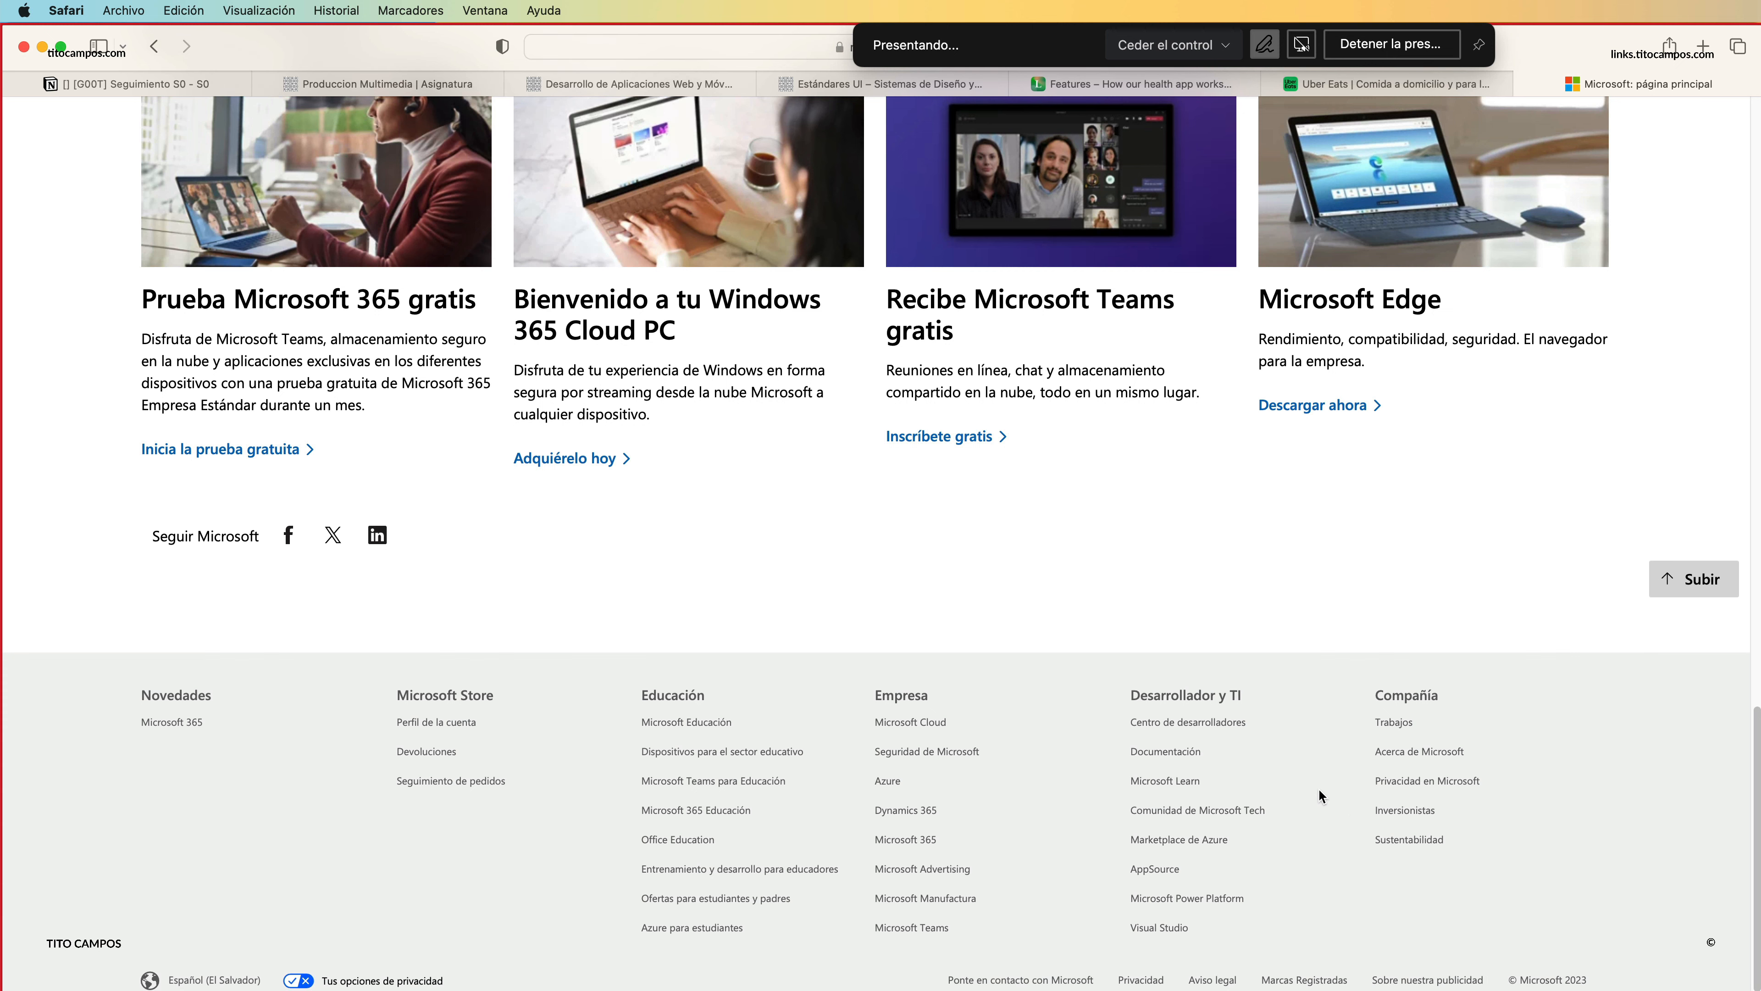
scroll(943, 496, up, 12)
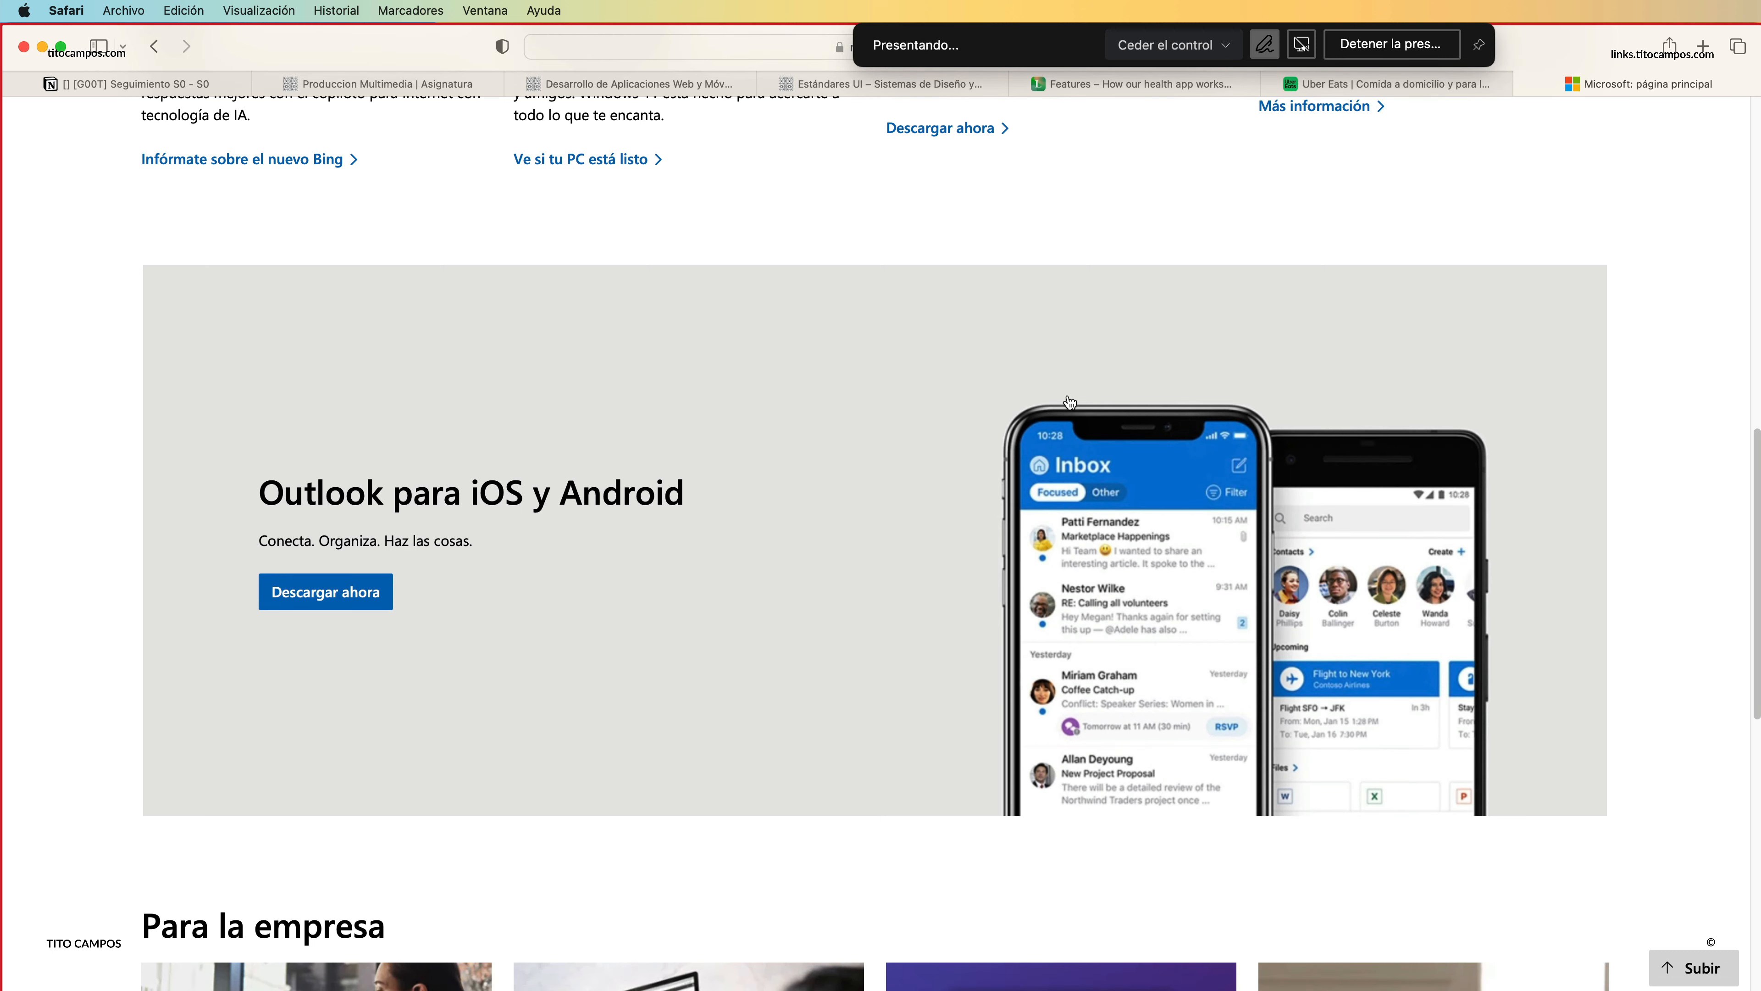
scroll(1082, 402, up, 4)
scroll(1040, 410, down, 12)
scroll(1040, 409, down, 4)
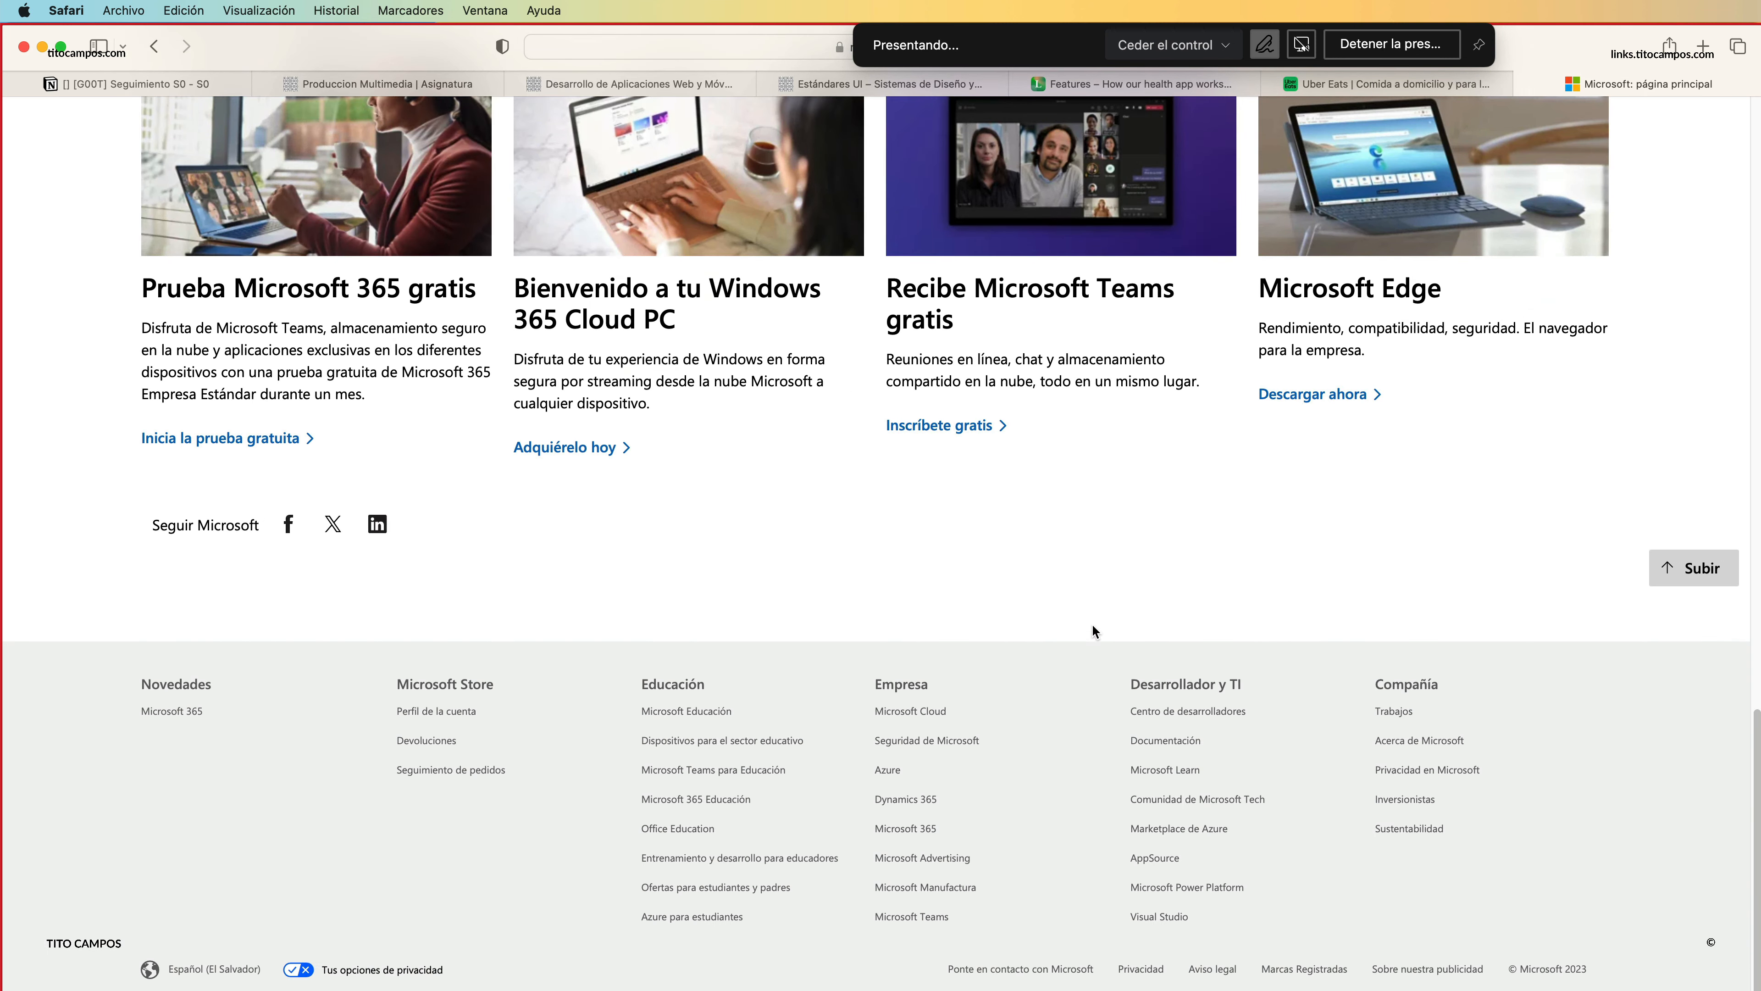
scroll(1124, 572, up, 4)
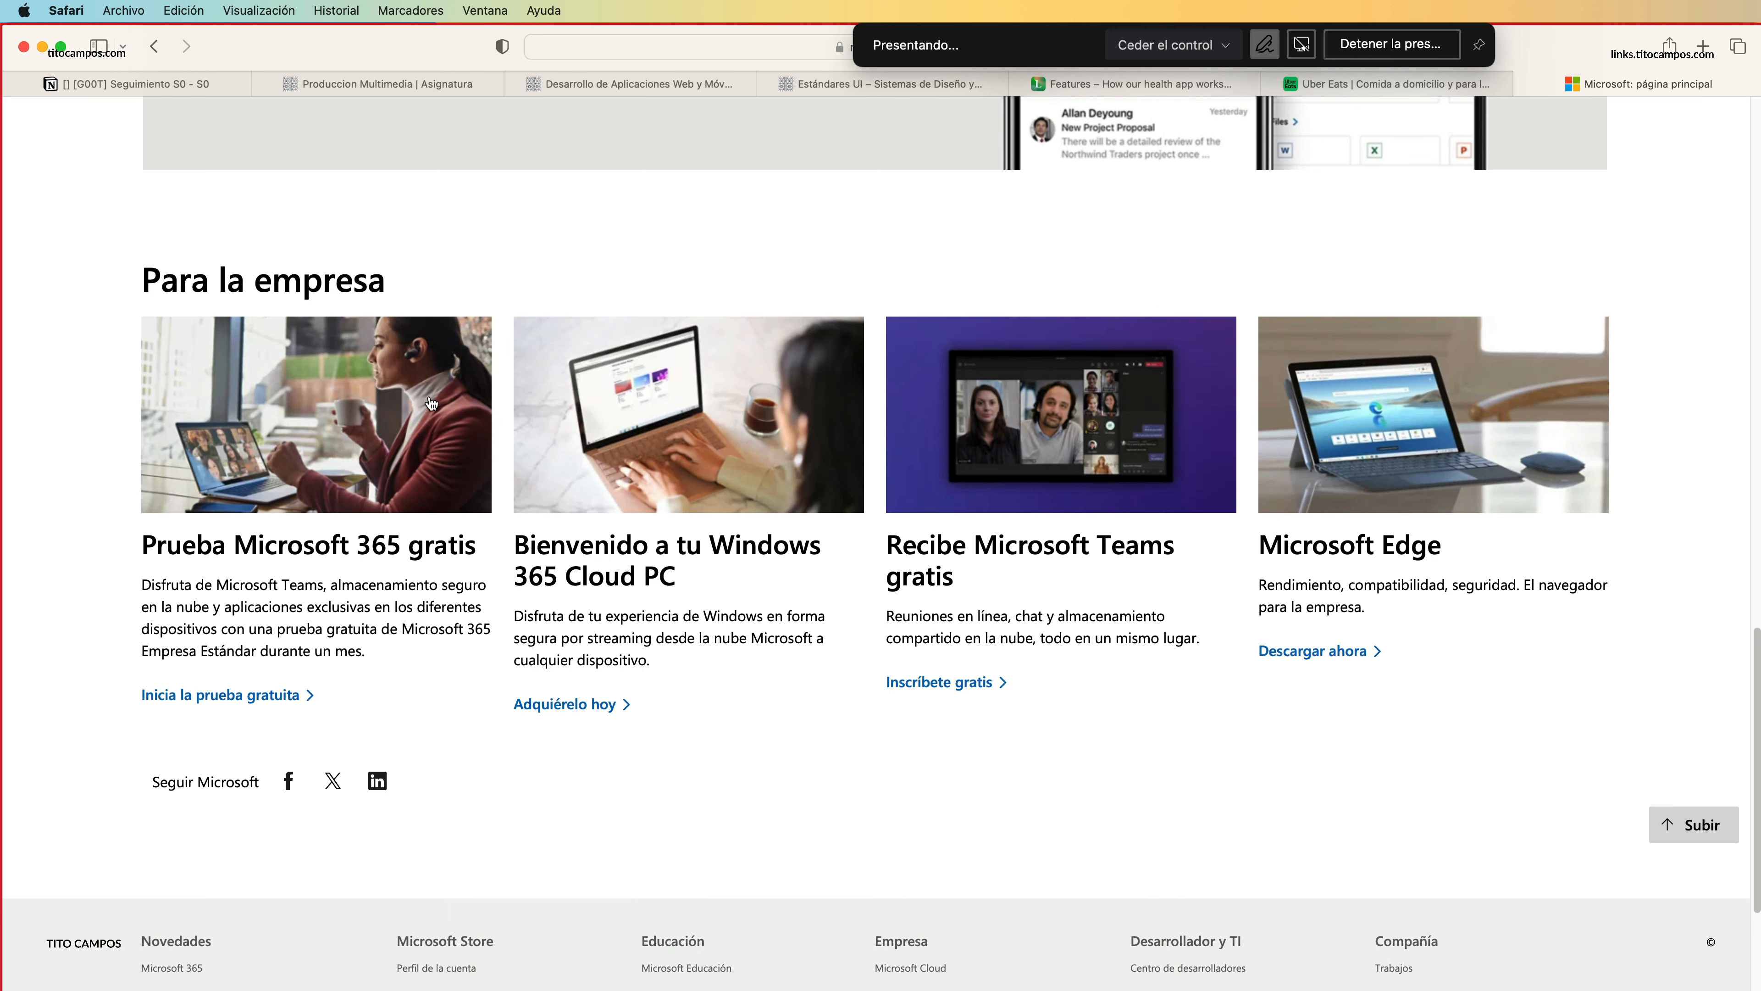
scroll(763, 820, down, 4)
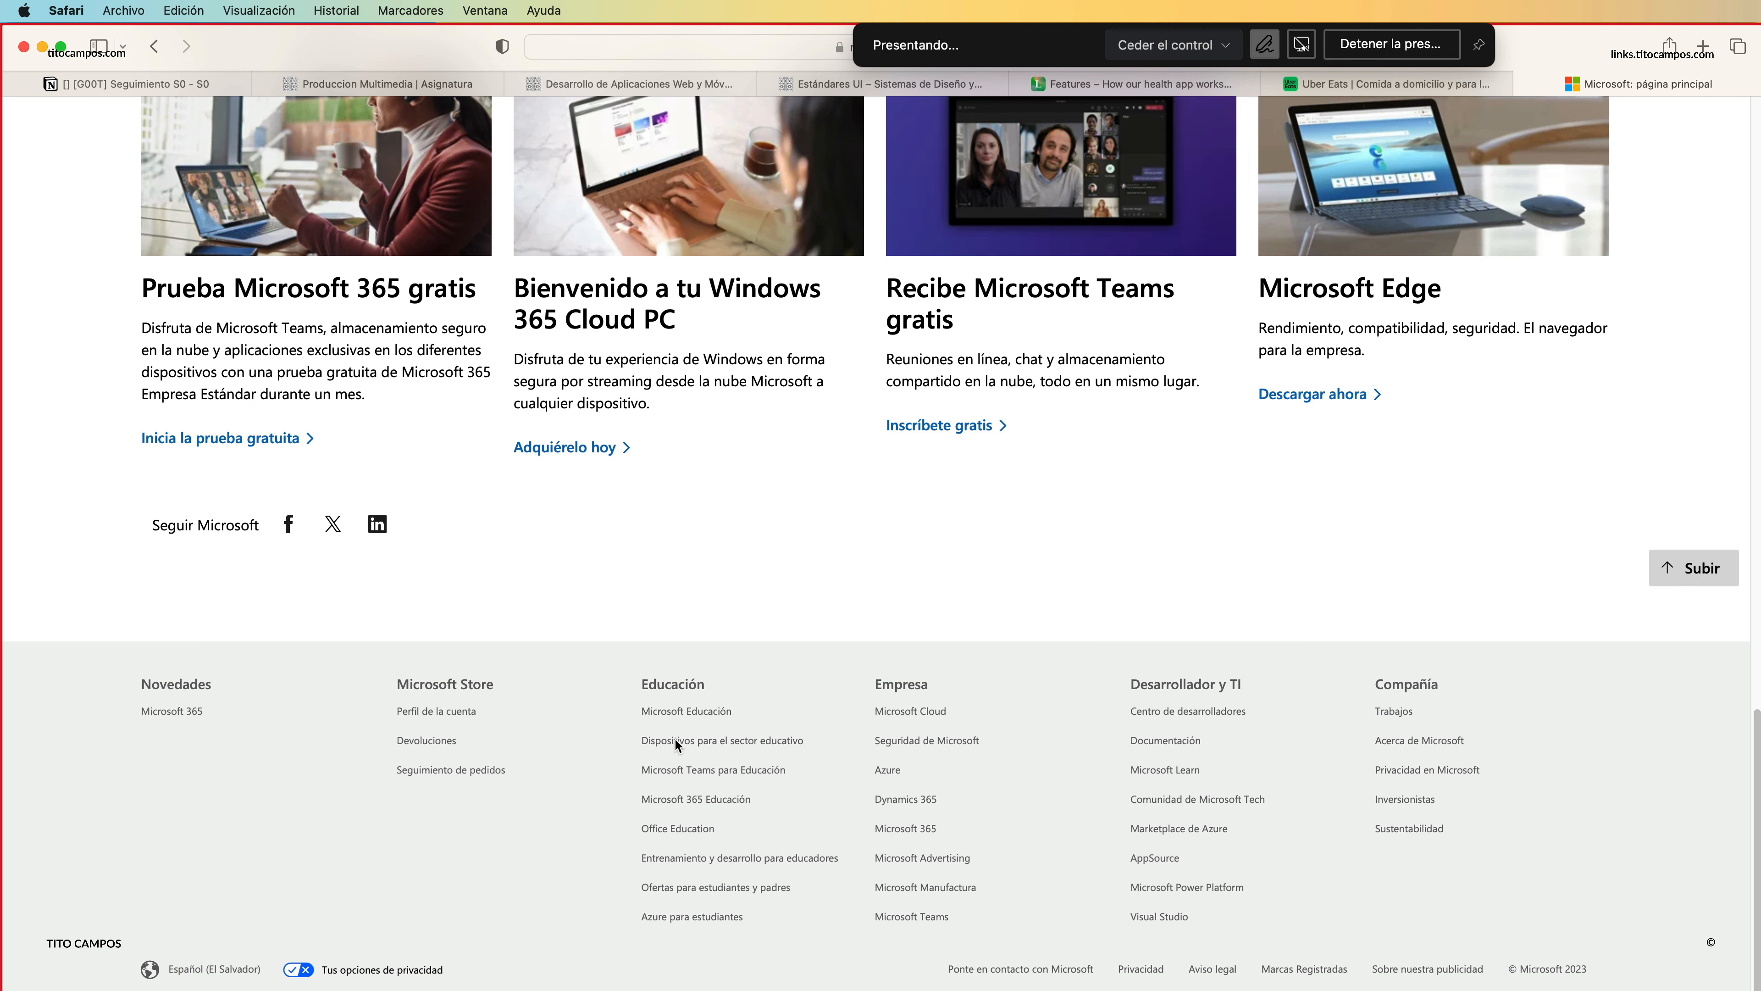
scroll(529, 537, up, 2)
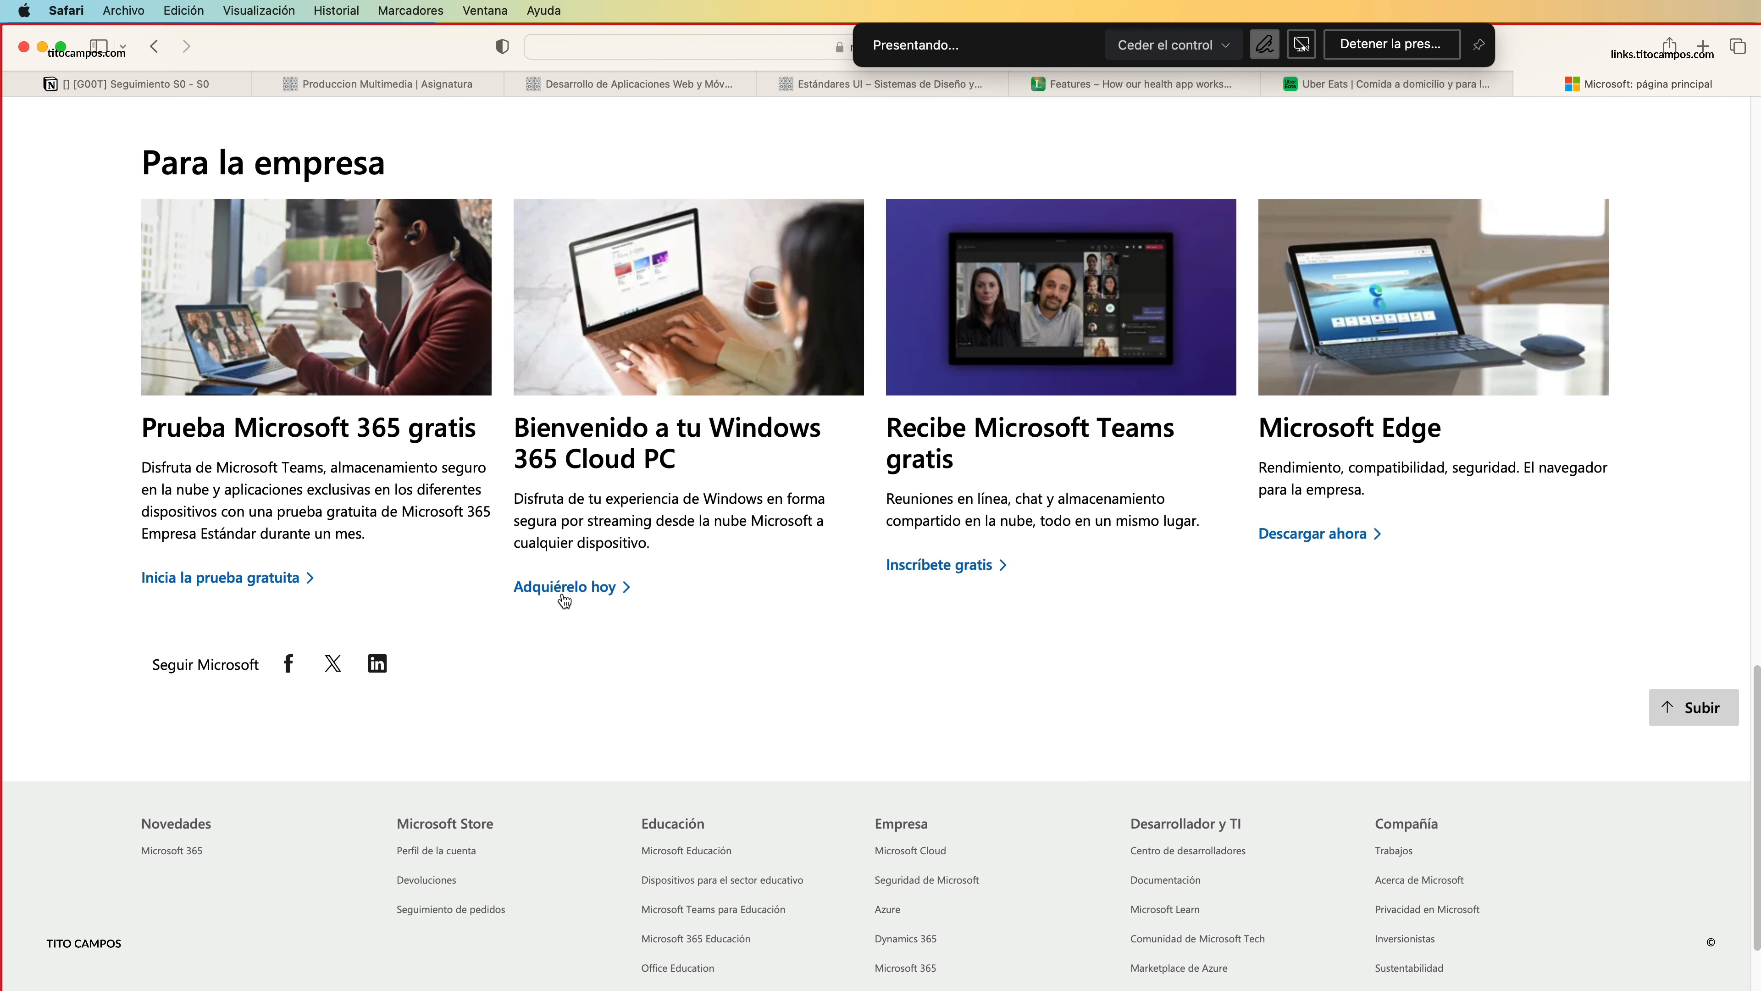
Examine the Microsoft page again from the "Para la empresa" section back up through the Outlook banner to the four-column product cards.
scroll(560, 614, up, 2)
scroll(562, 617, up, 5)
scroll(592, 691, down, 3)
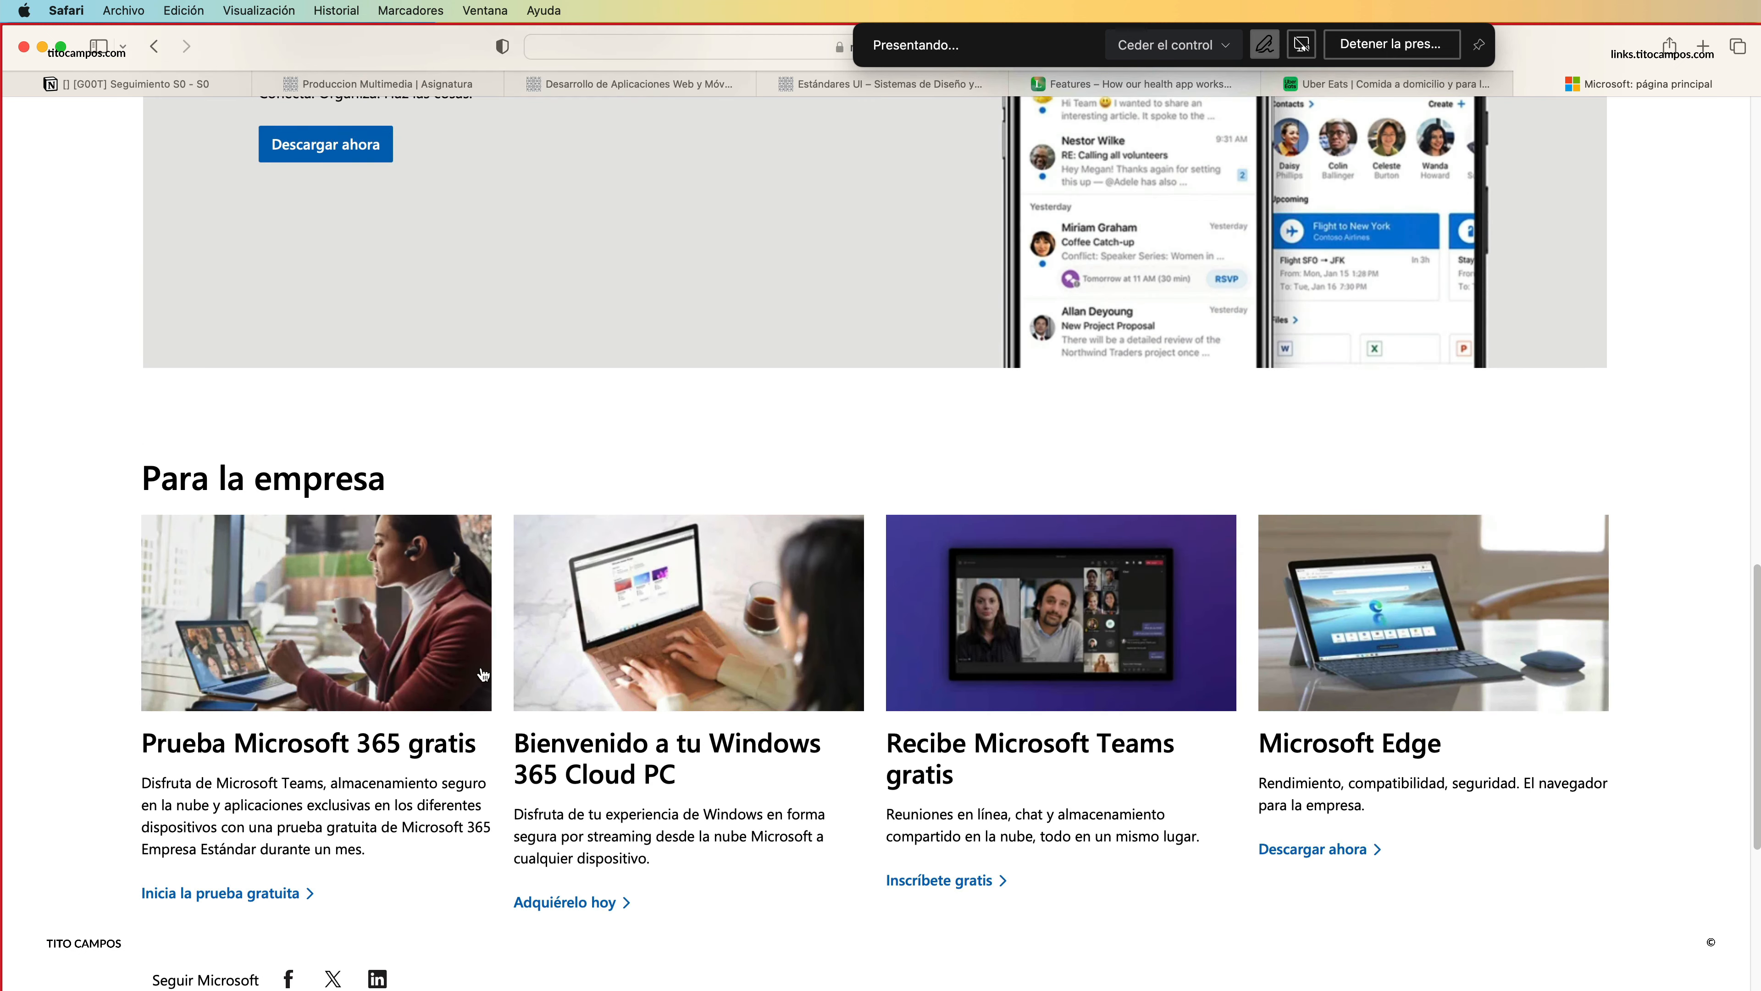
scroll(790, 663, up, 6)
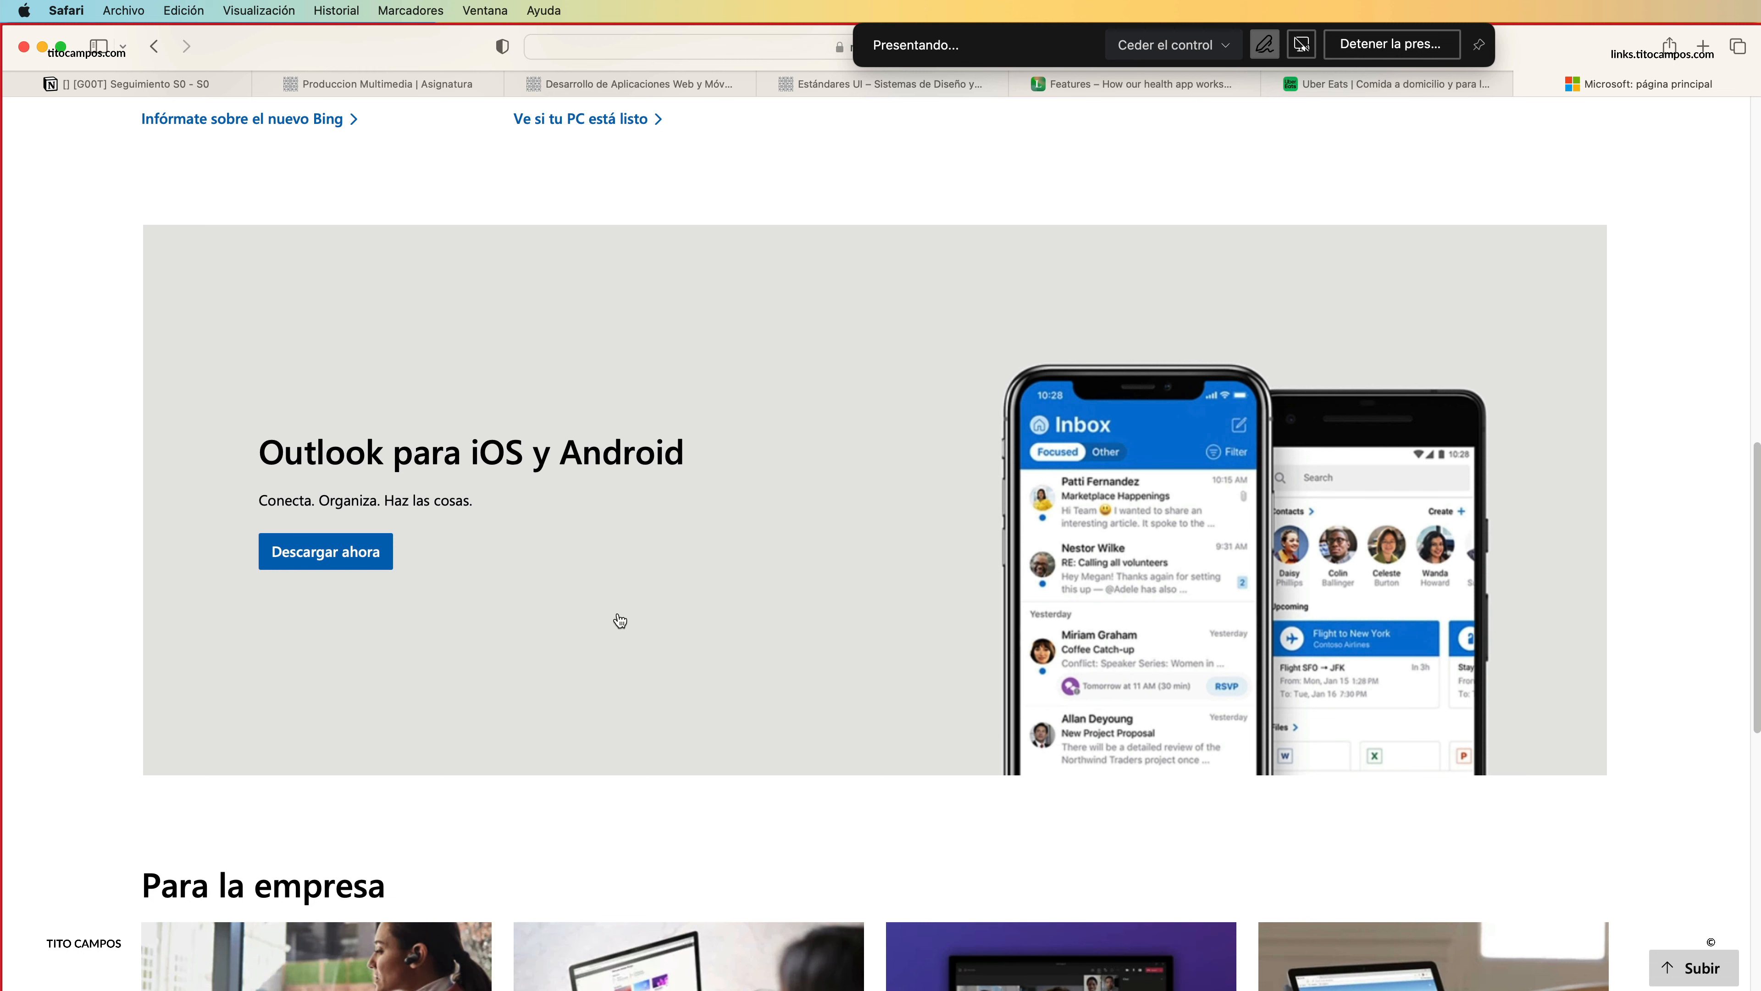
scroll(808, 610, up, 7)
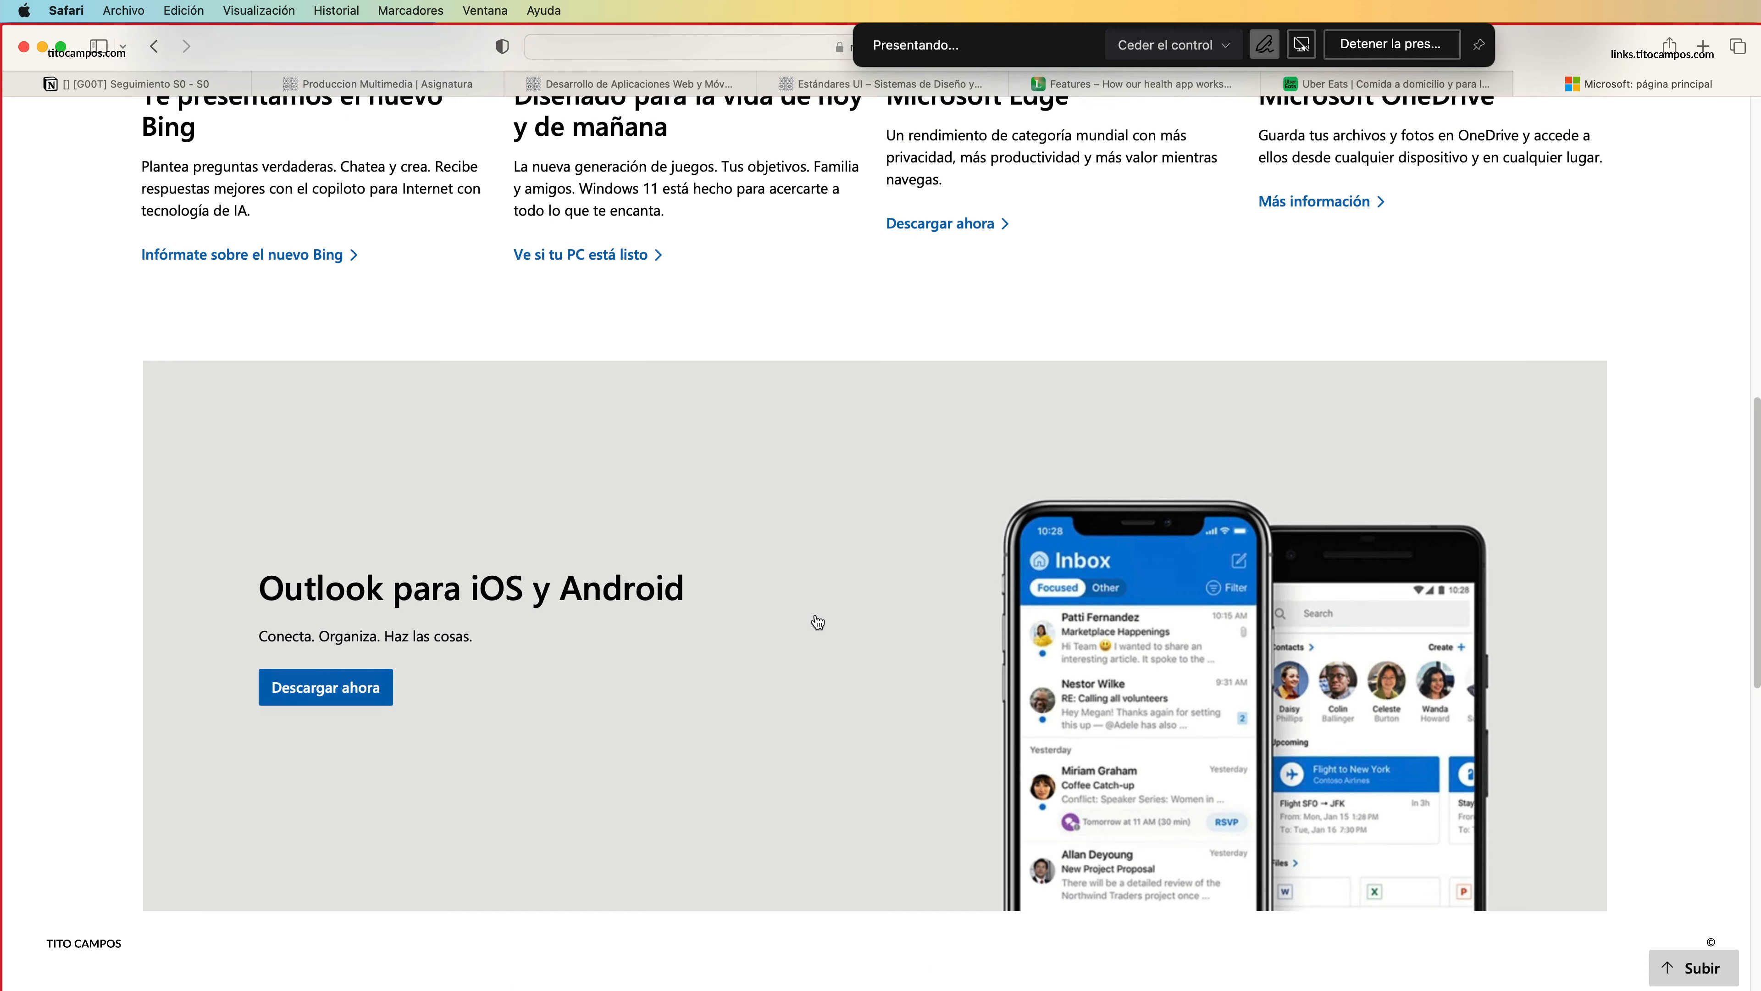
scroll(680, 803, up, 2)
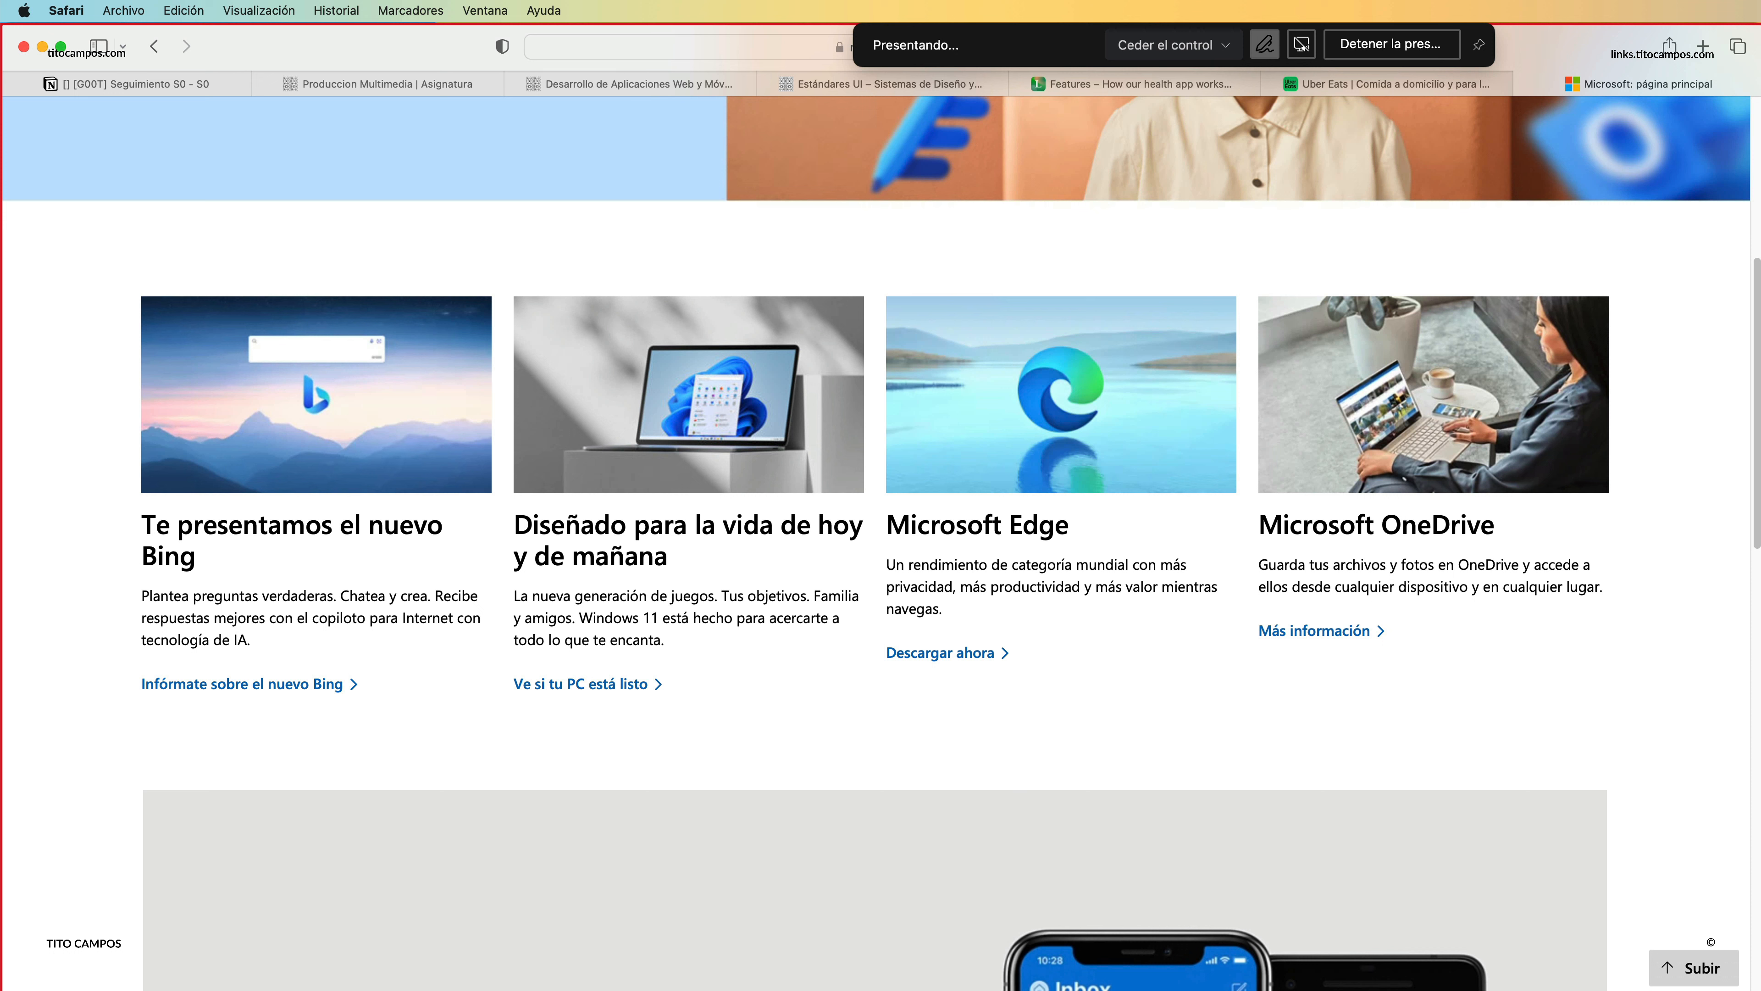
click(1302, 46)
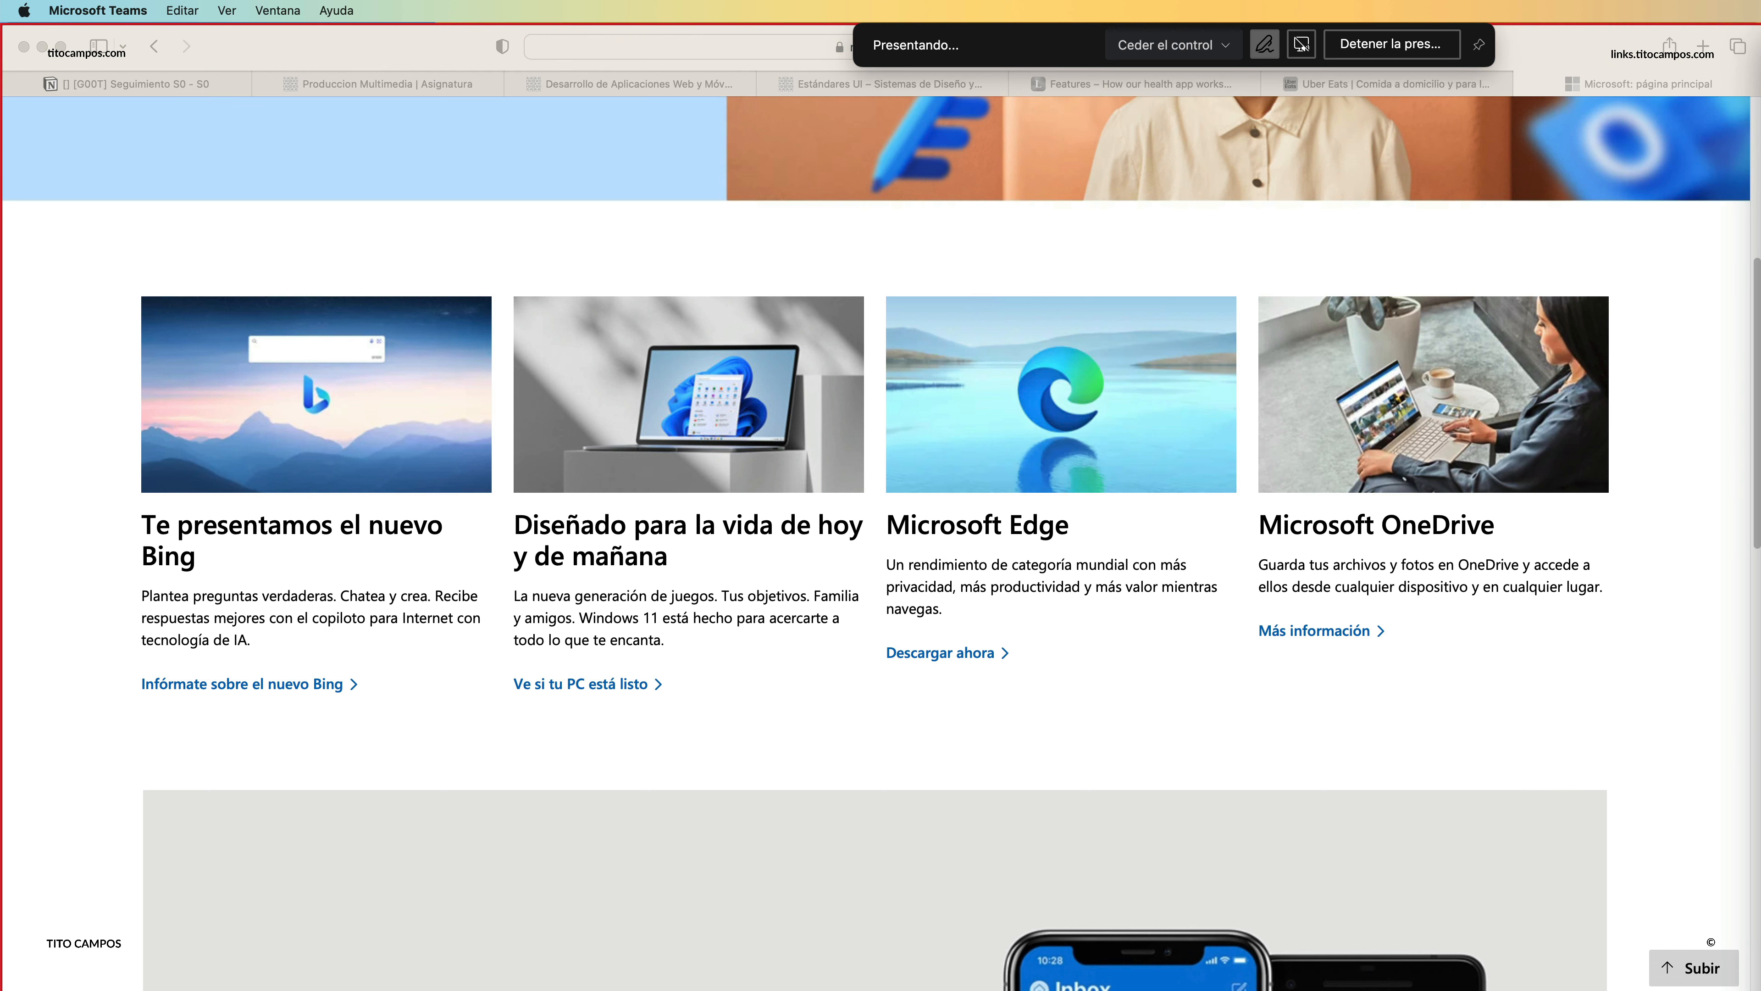
click(1302, 46)
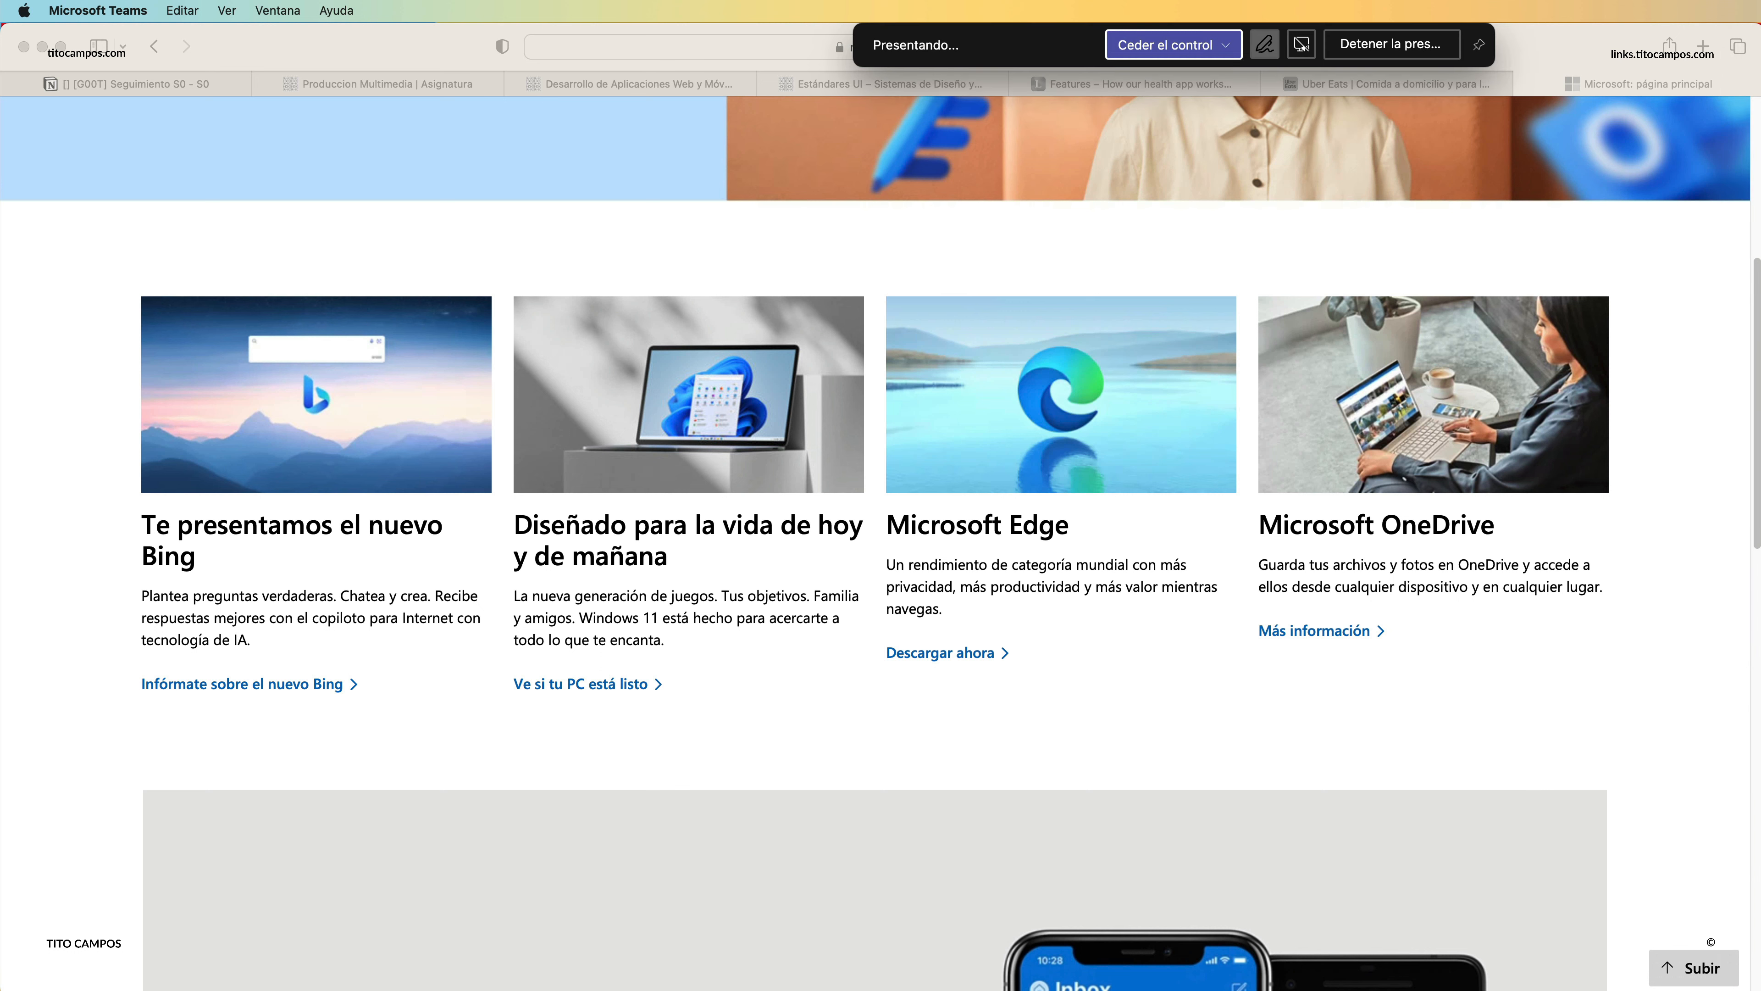
Switch to Adobe XD and stretch the hero's background band to the artboard's right edge.
key(super+Tab)
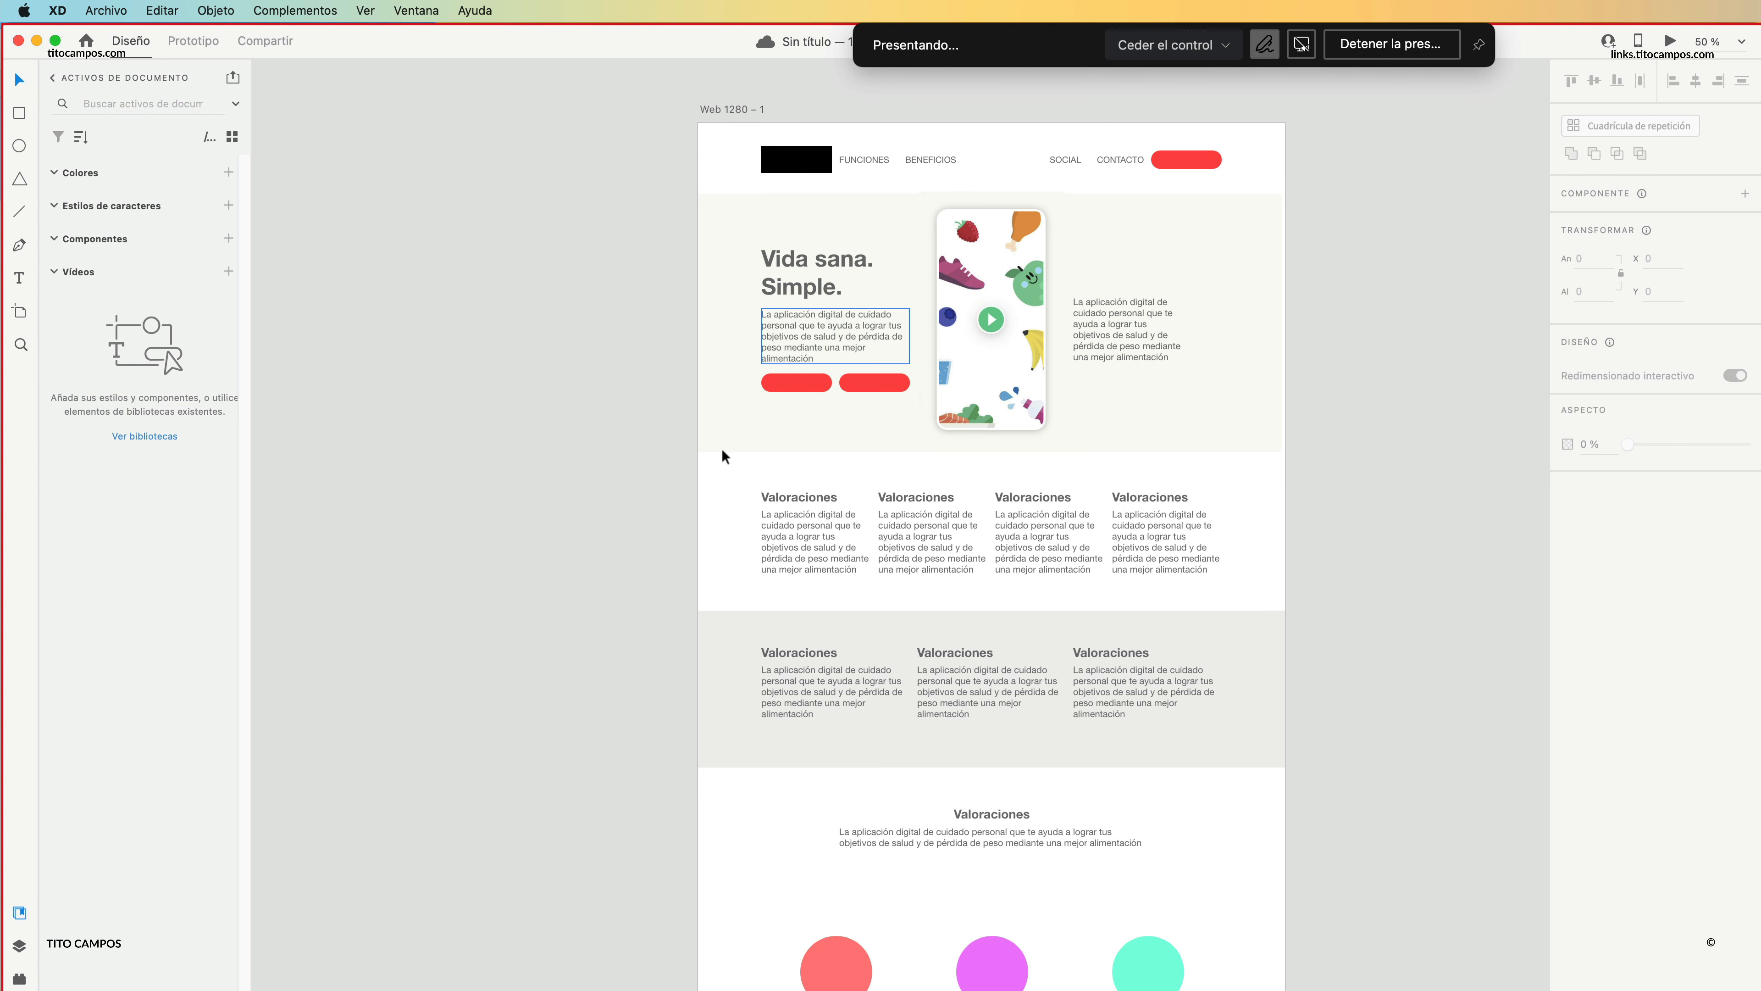
click(1221, 415)
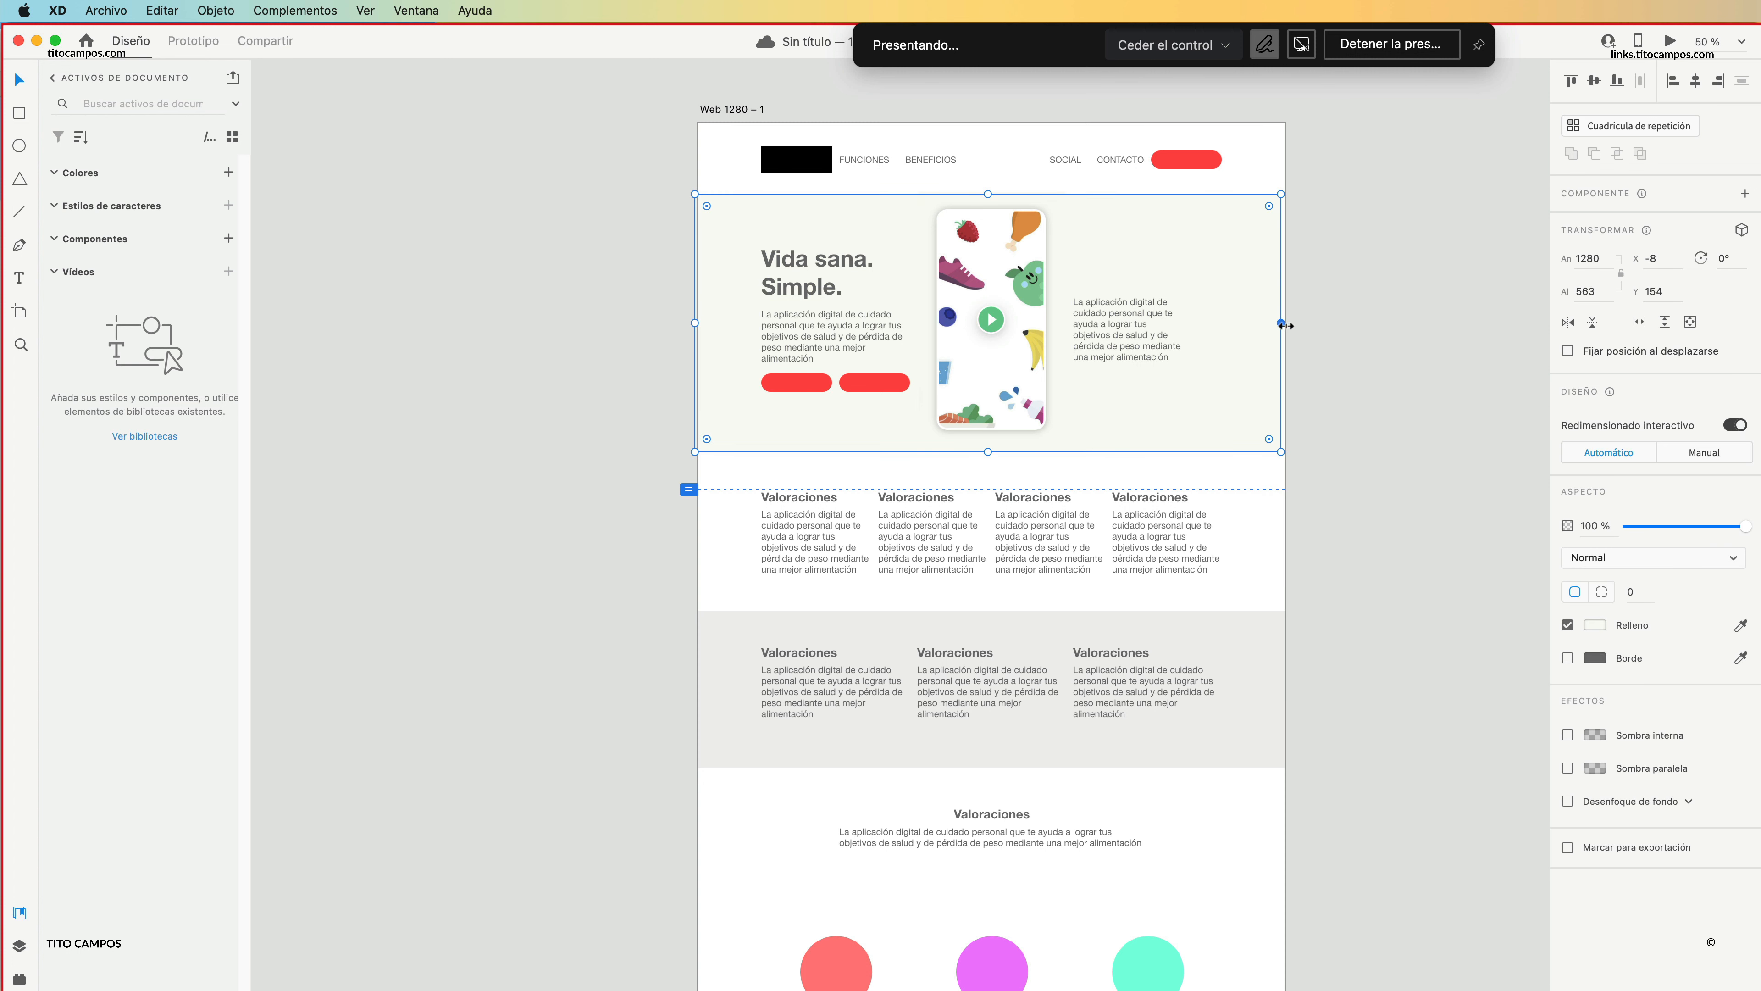
drag(1289, 323, 1287, 324)
click(1278, 469)
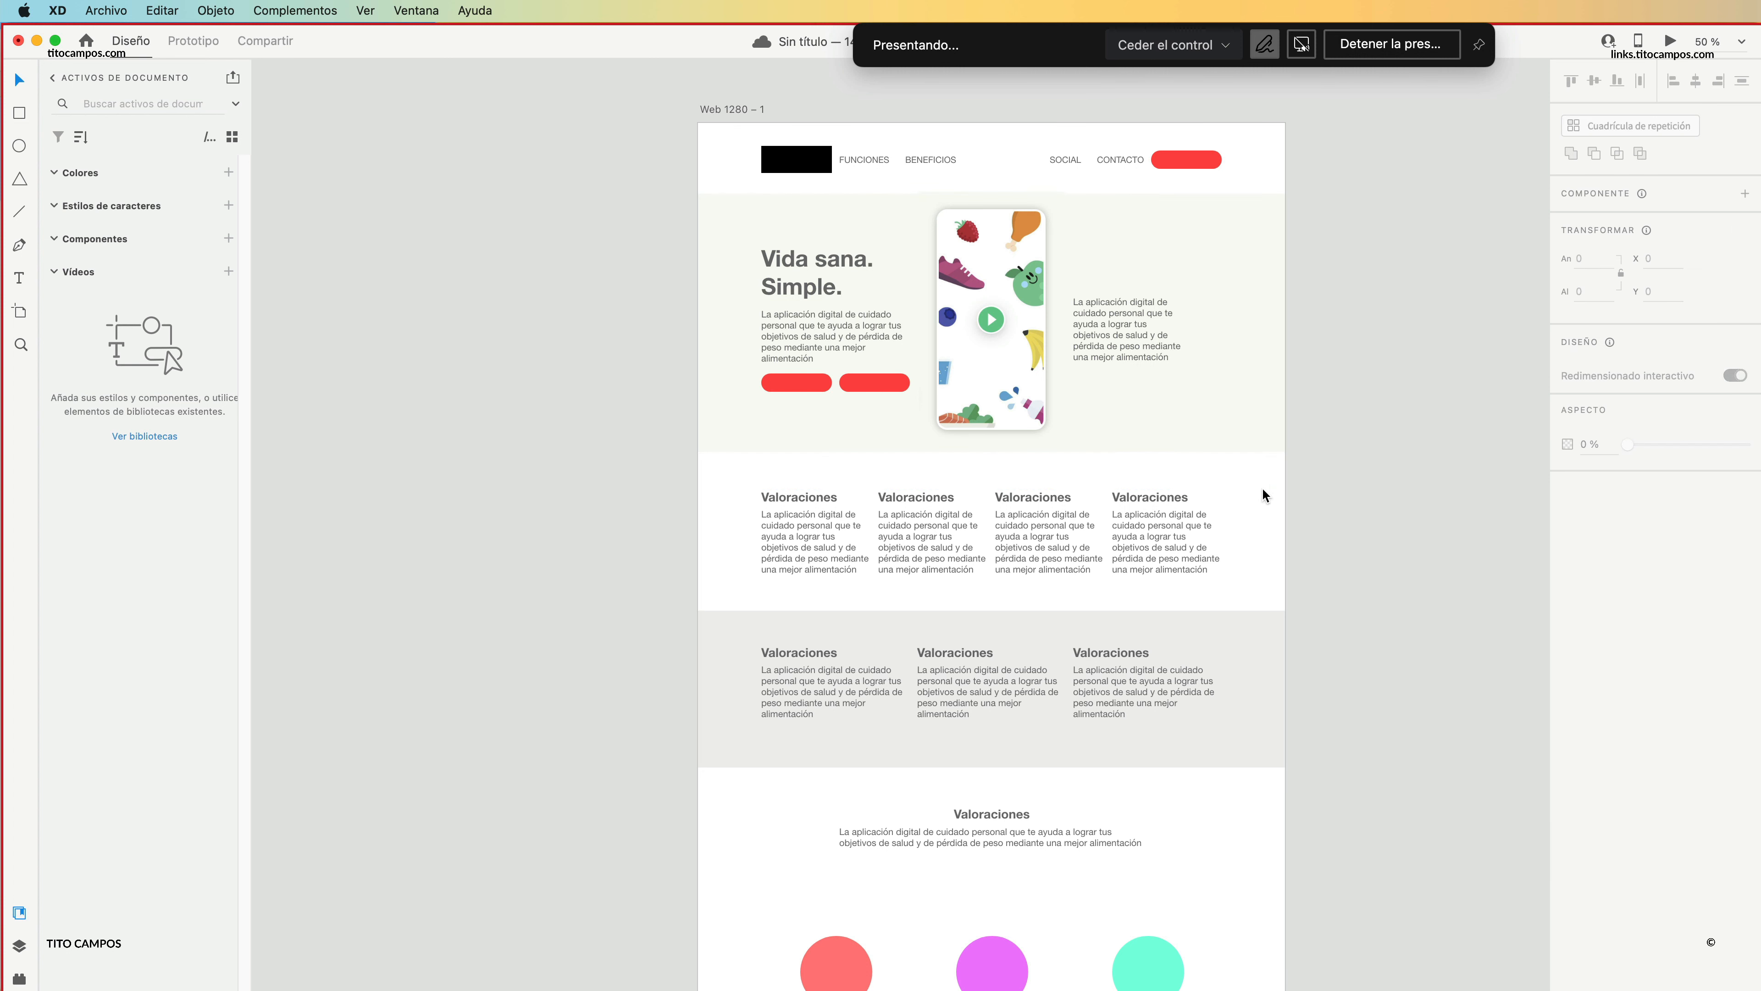
Extend the Web 1280 artboard downward to a height of about 2371 px.
scroll(693, 520, right, 4)
scroll(694, 520, down, 2)
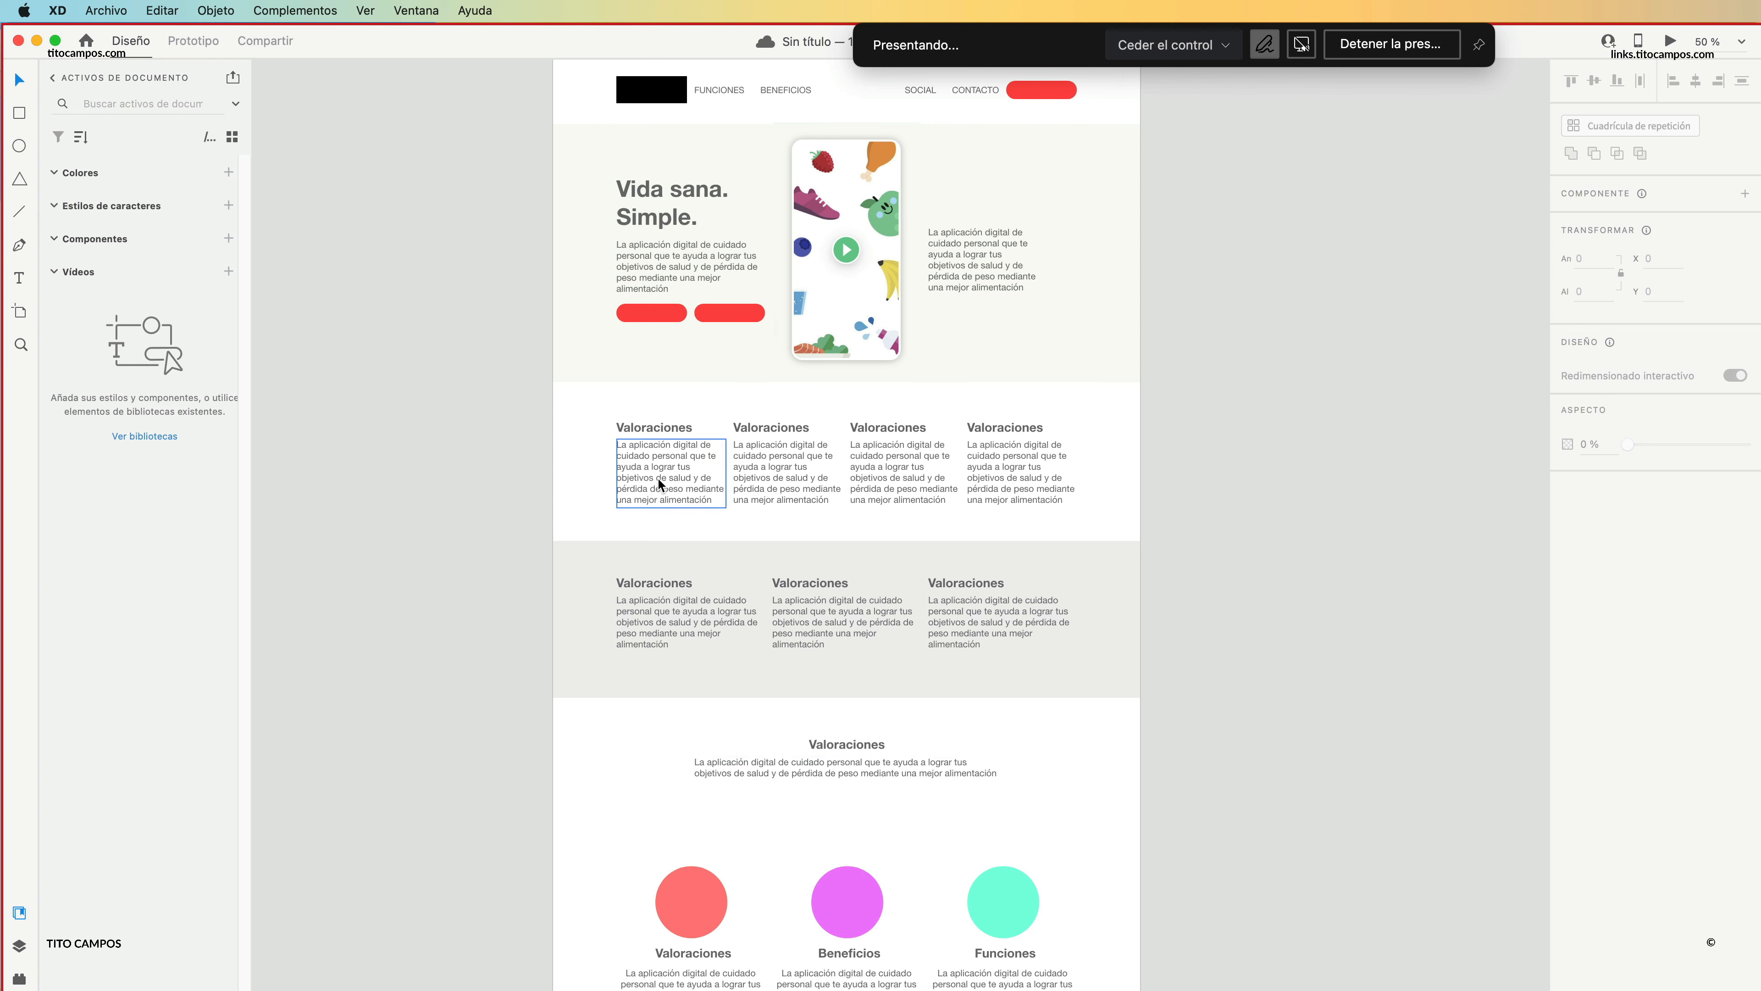
drag(765, 804, 780, 560)
click(660, 825)
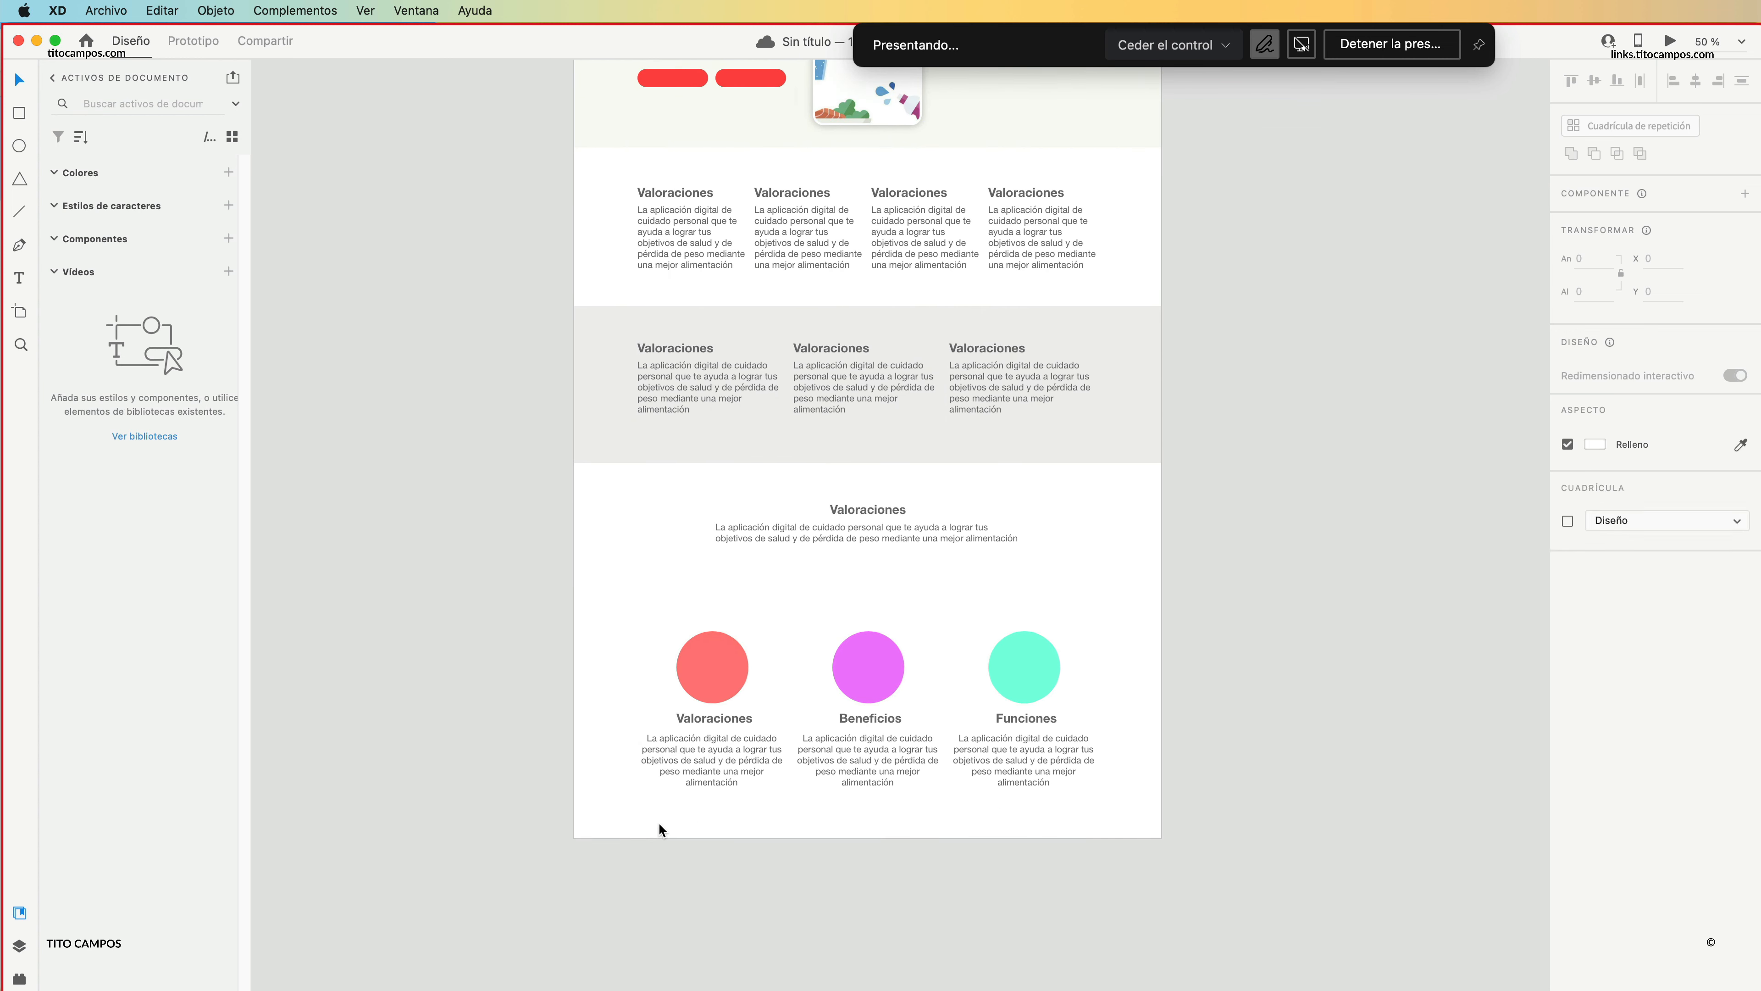
drag(868, 838, 867, 906)
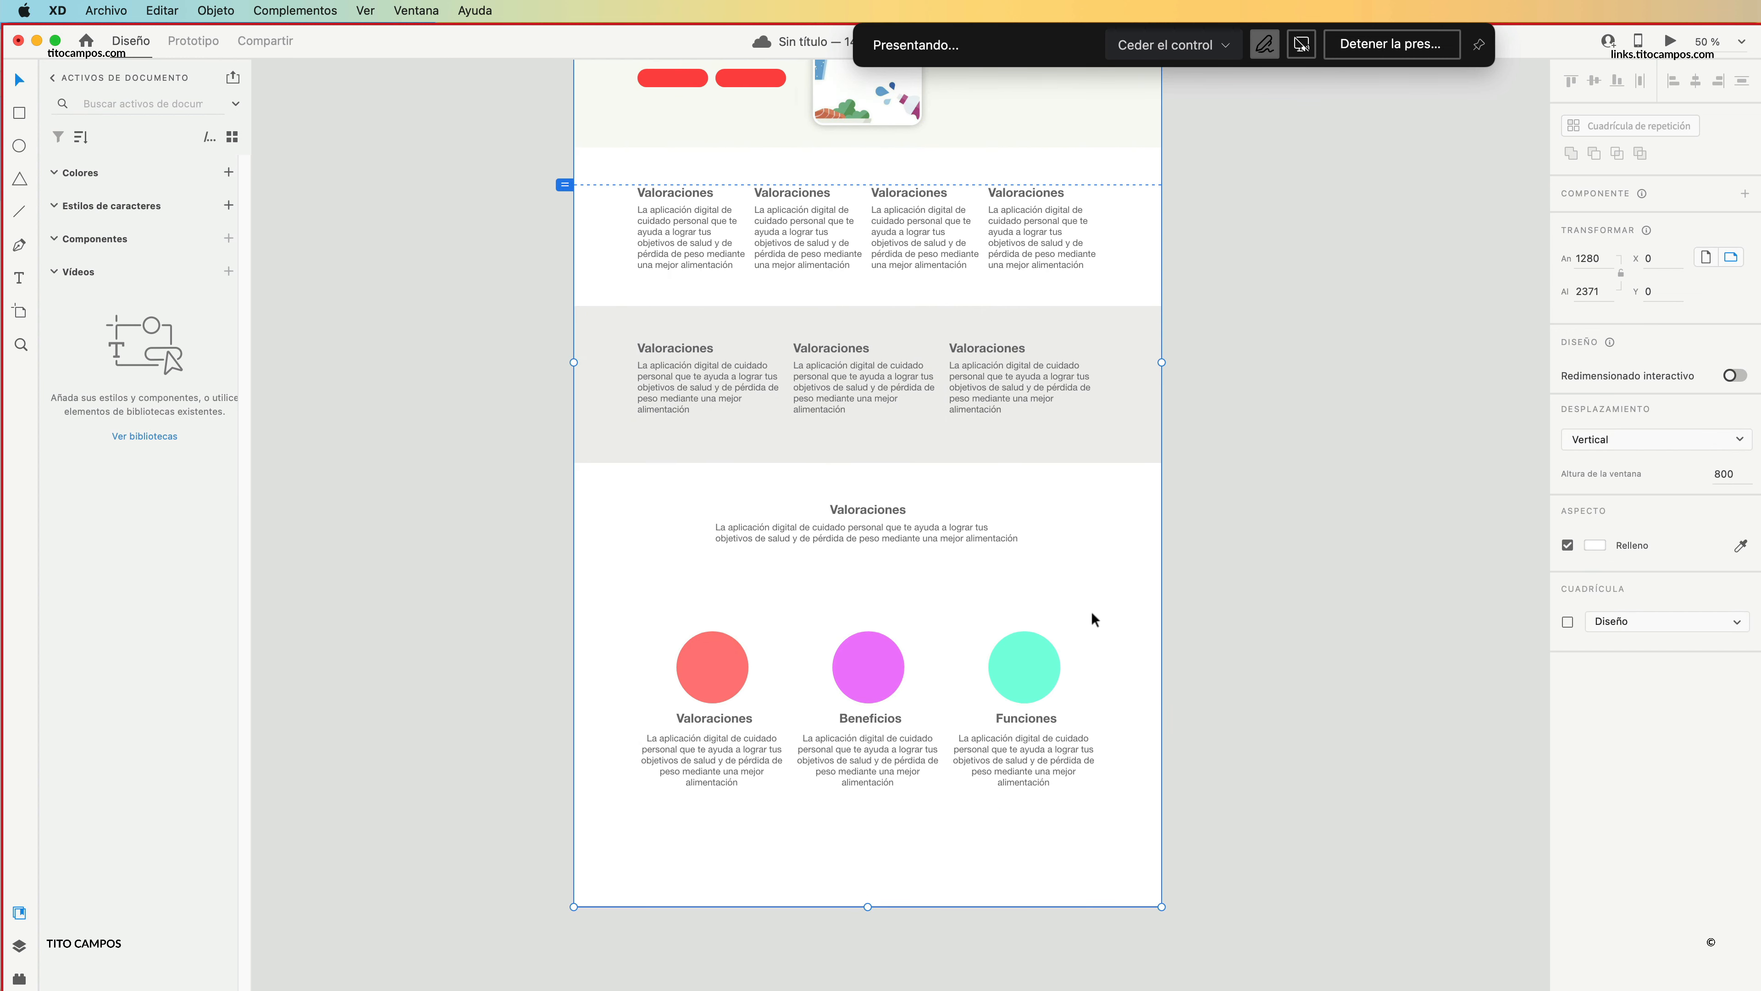
Move the three circle columns down and lower the centred Valoraciones heading and paragraph slightly.
drag(1093, 618, 712, 750)
drag(867, 547, 869, 563)
click(782, 627)
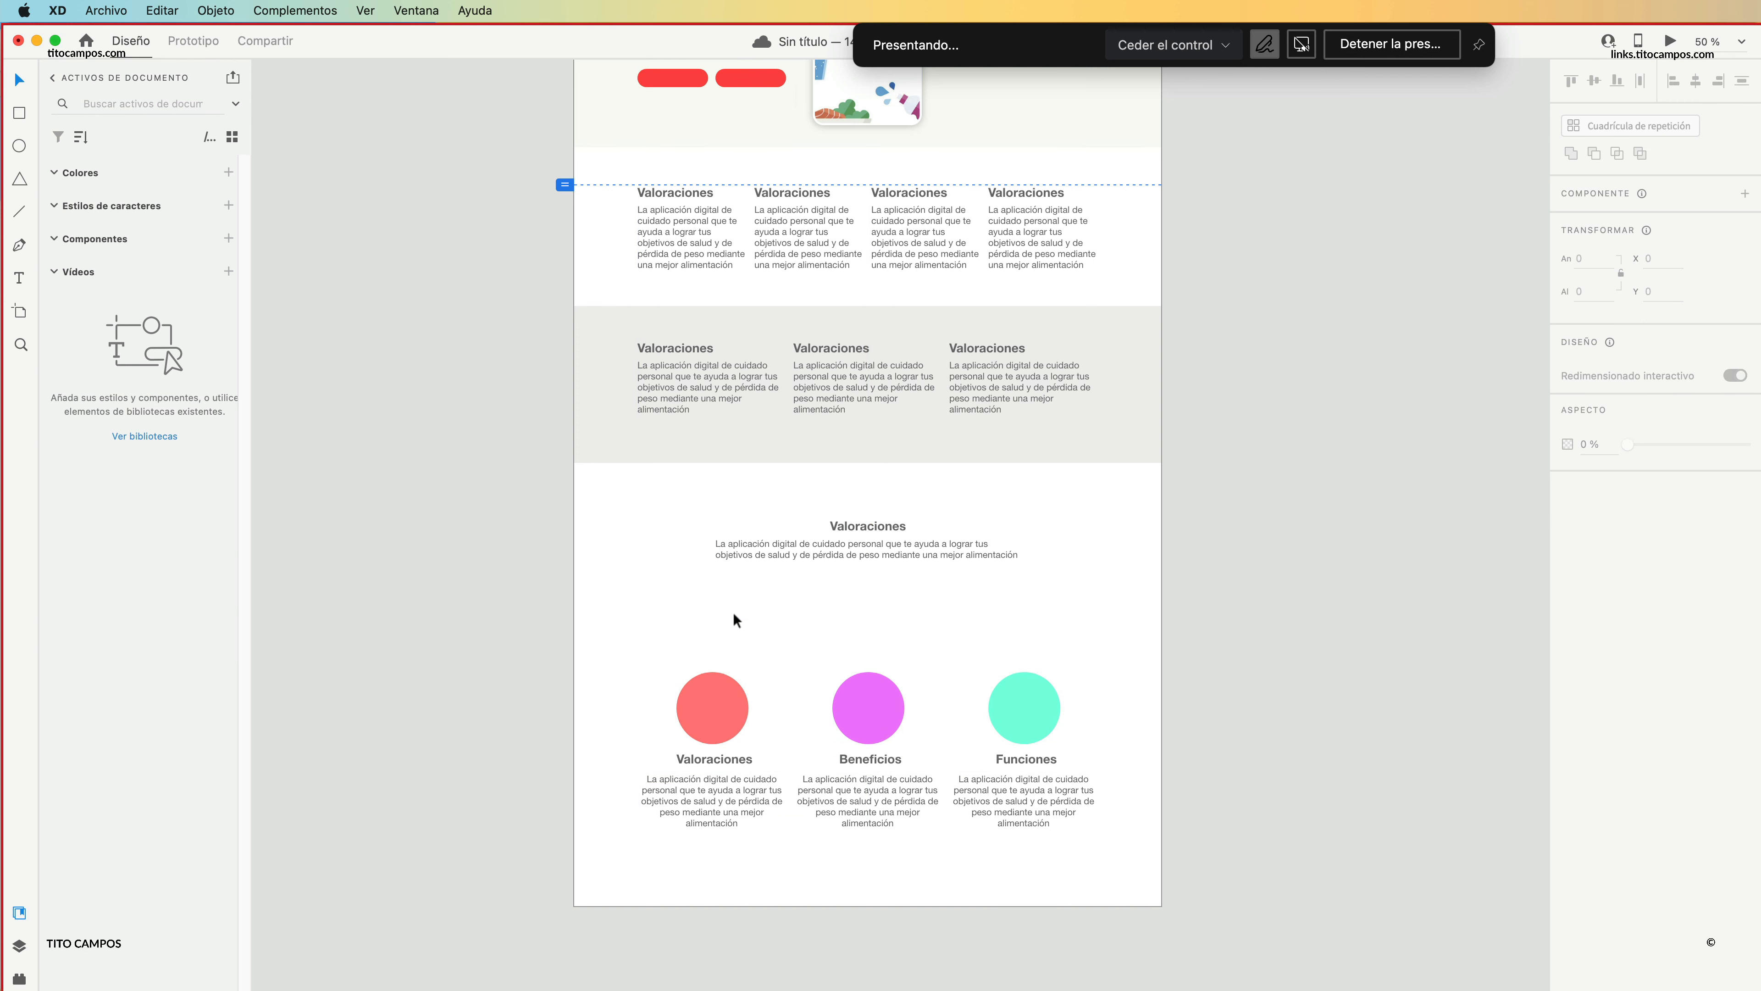
Duplicate the grey band behind the centred Valoraciones text, at about Y 1398, and fill it with the coral circle's sampled colour.
drag(573, 463, 608, 593)
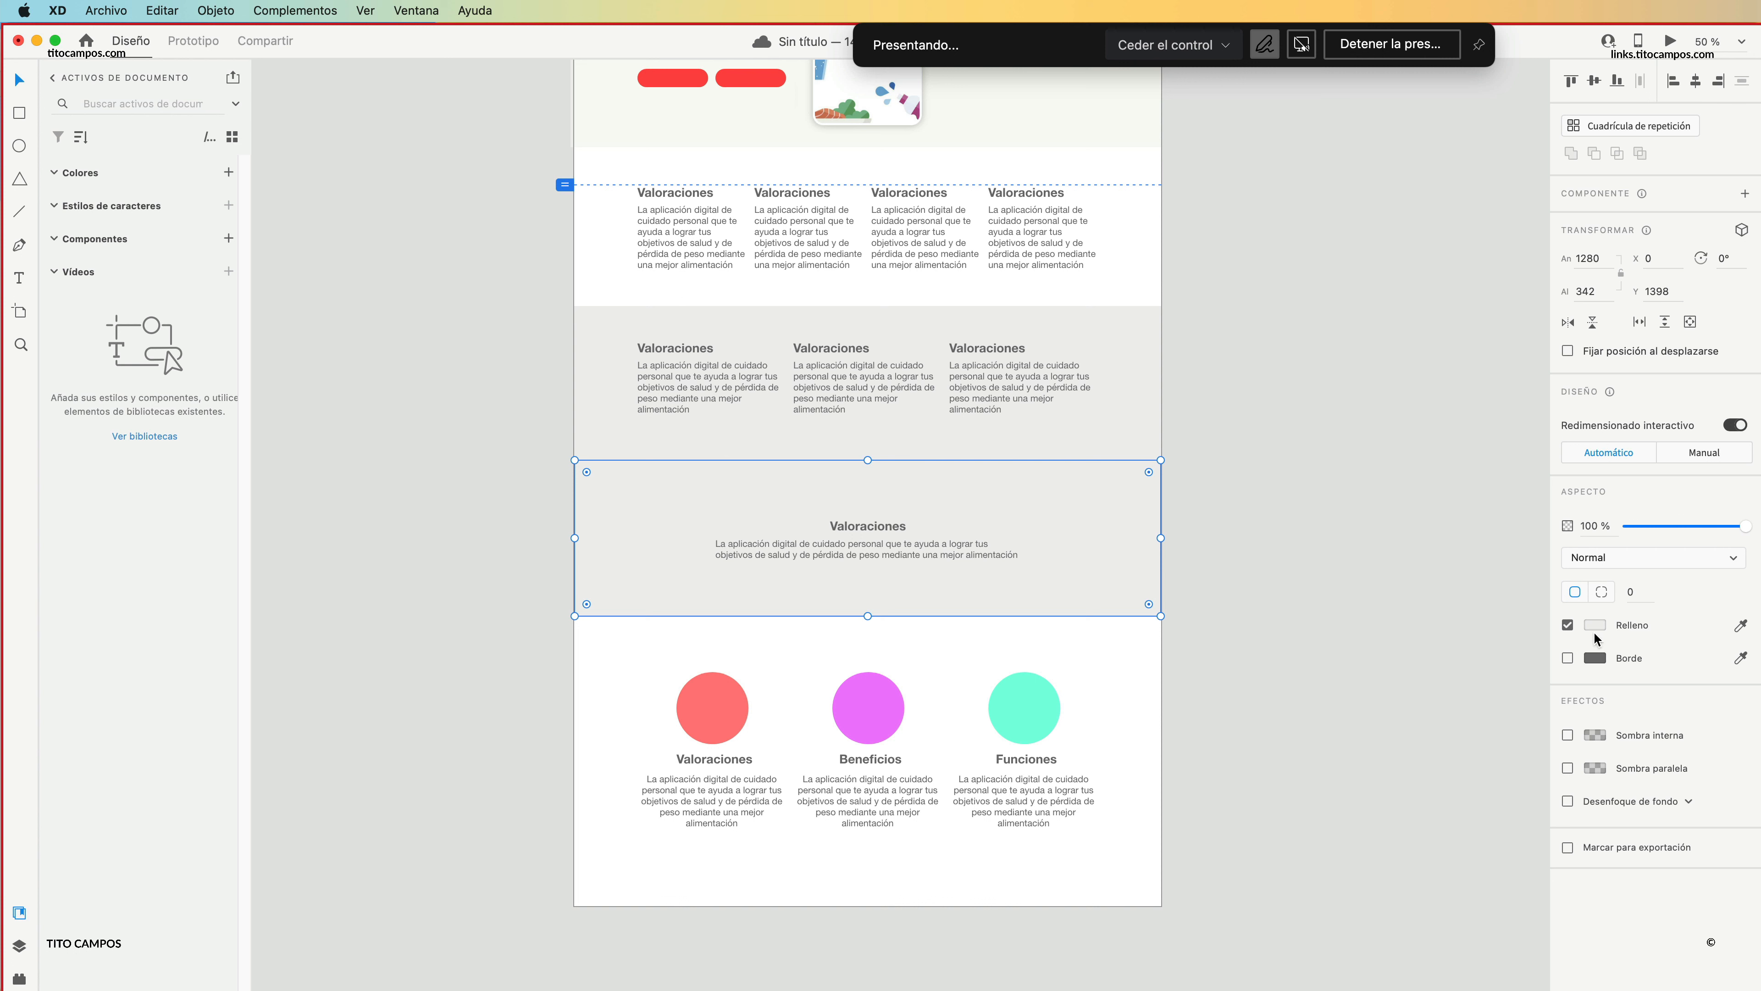
click(1740, 625)
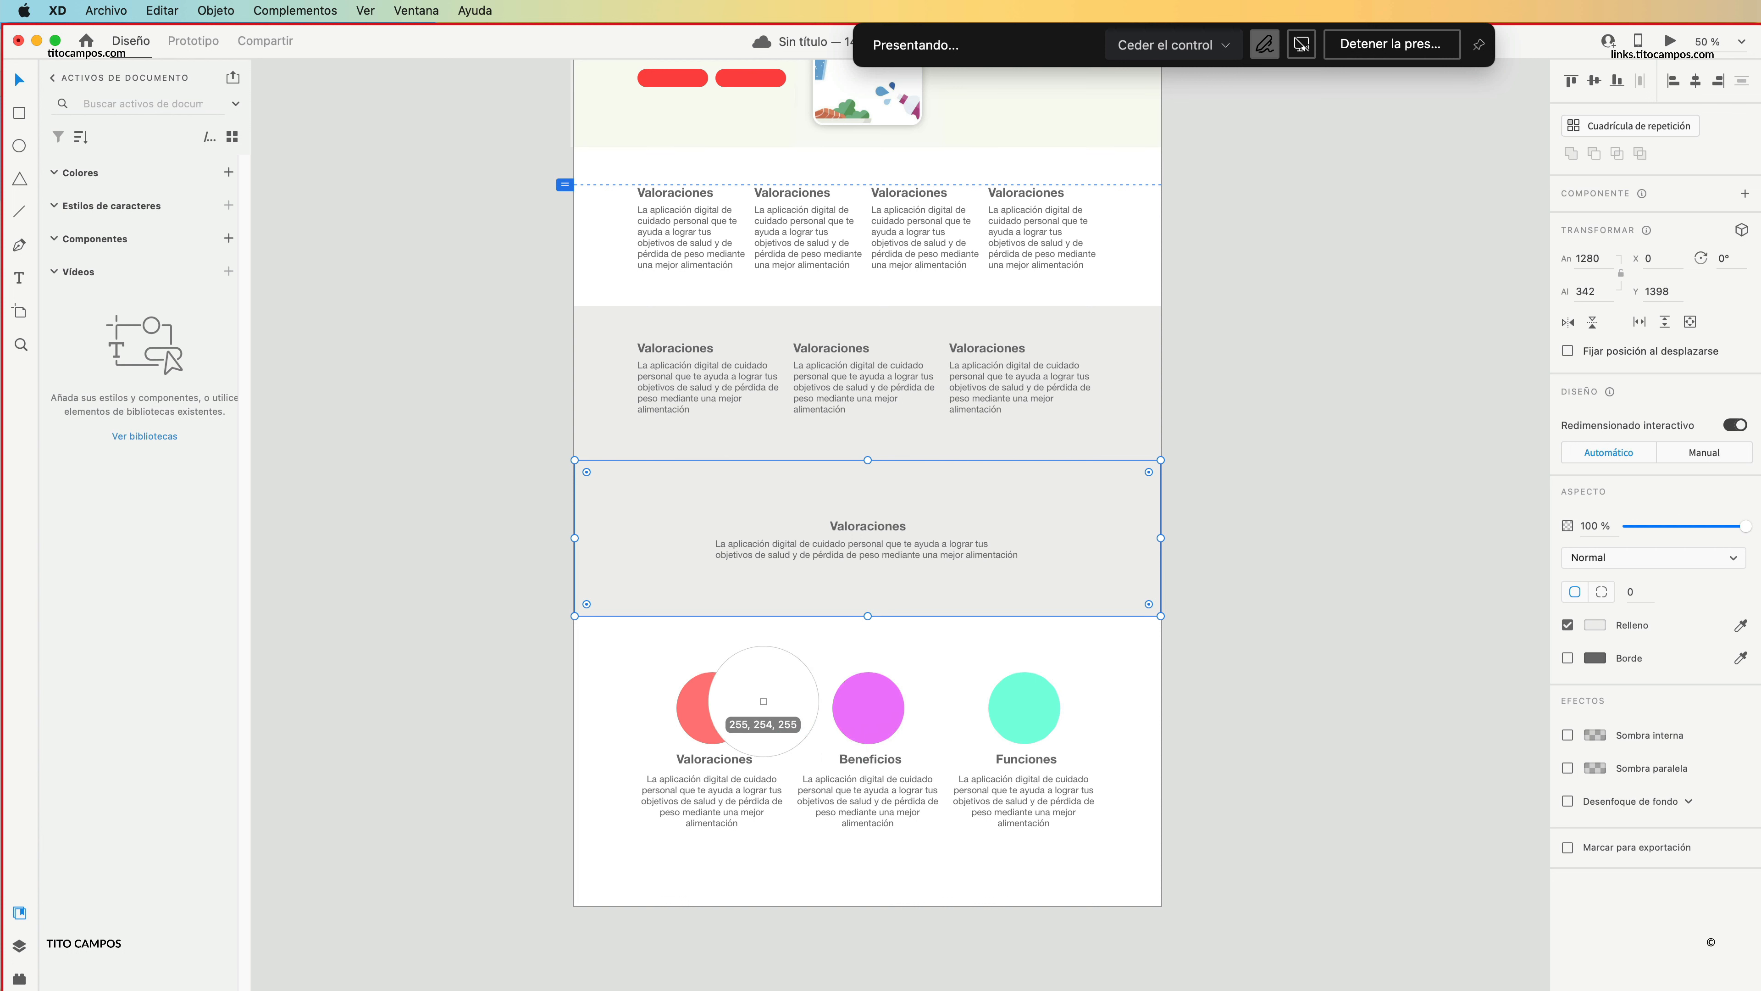
click(721, 704)
Set the fill of the centred Valoraciones heading and its paragraph to white, #FFFFFF.
click(892, 528)
shift+click(894, 544)
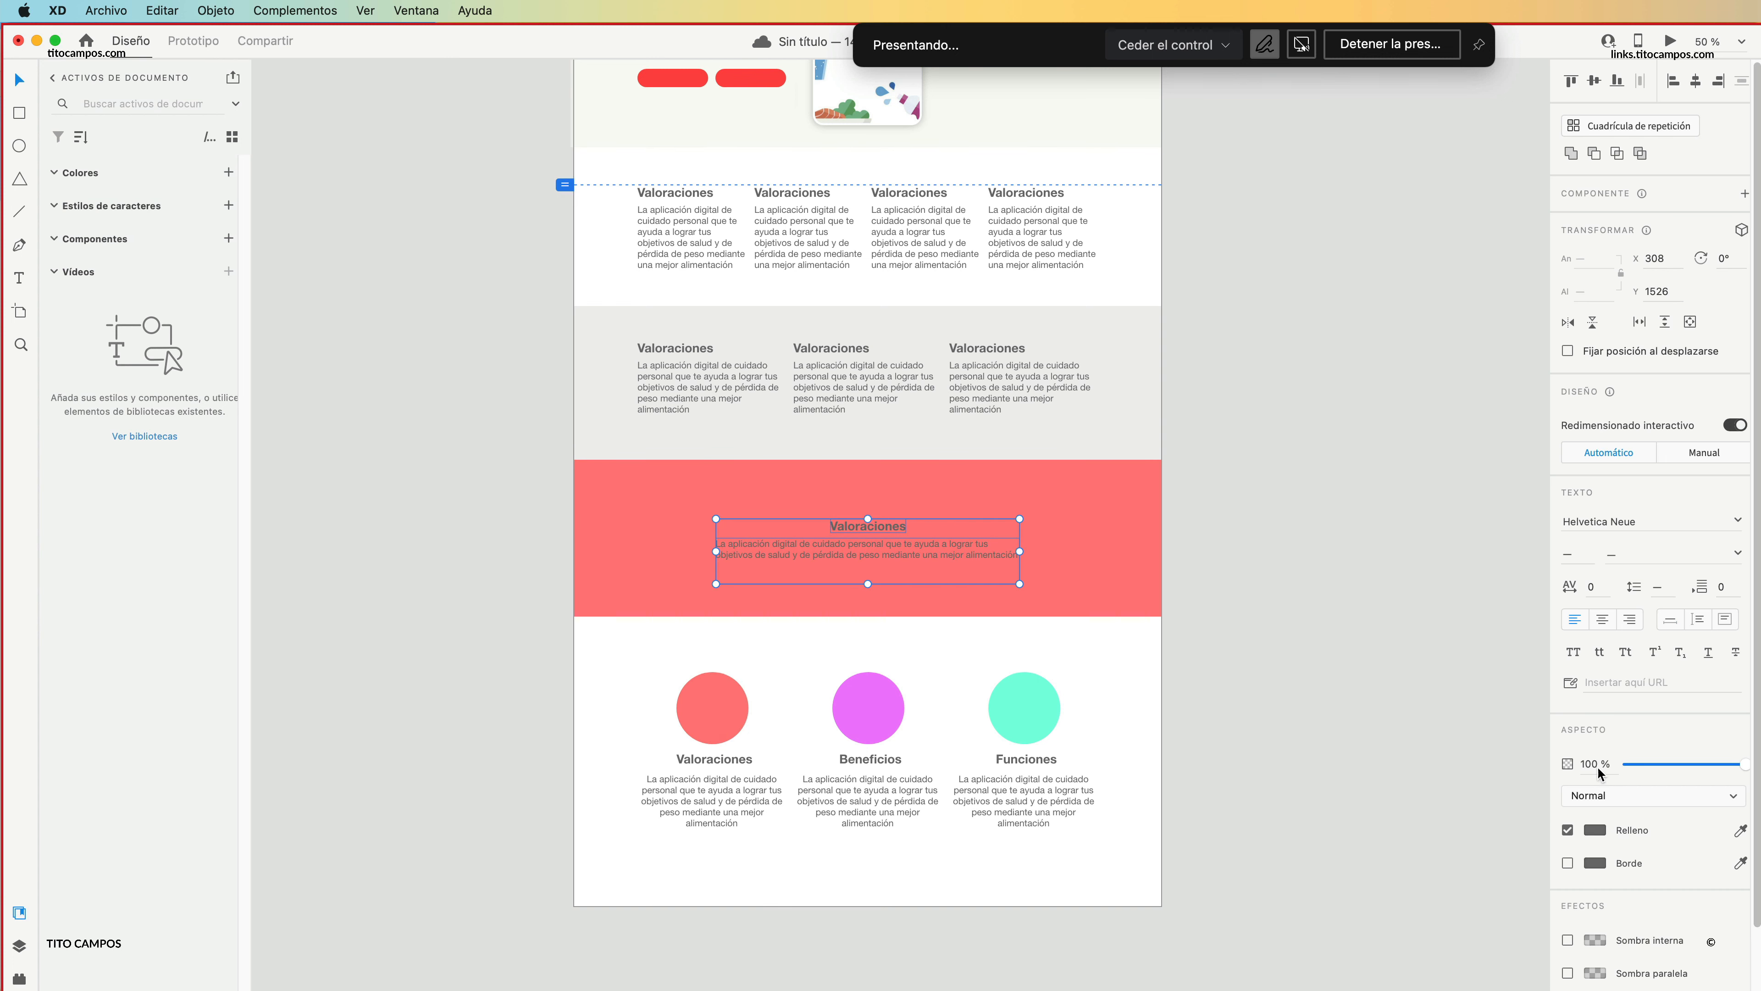
click(1594, 826)
click(1372, 728)
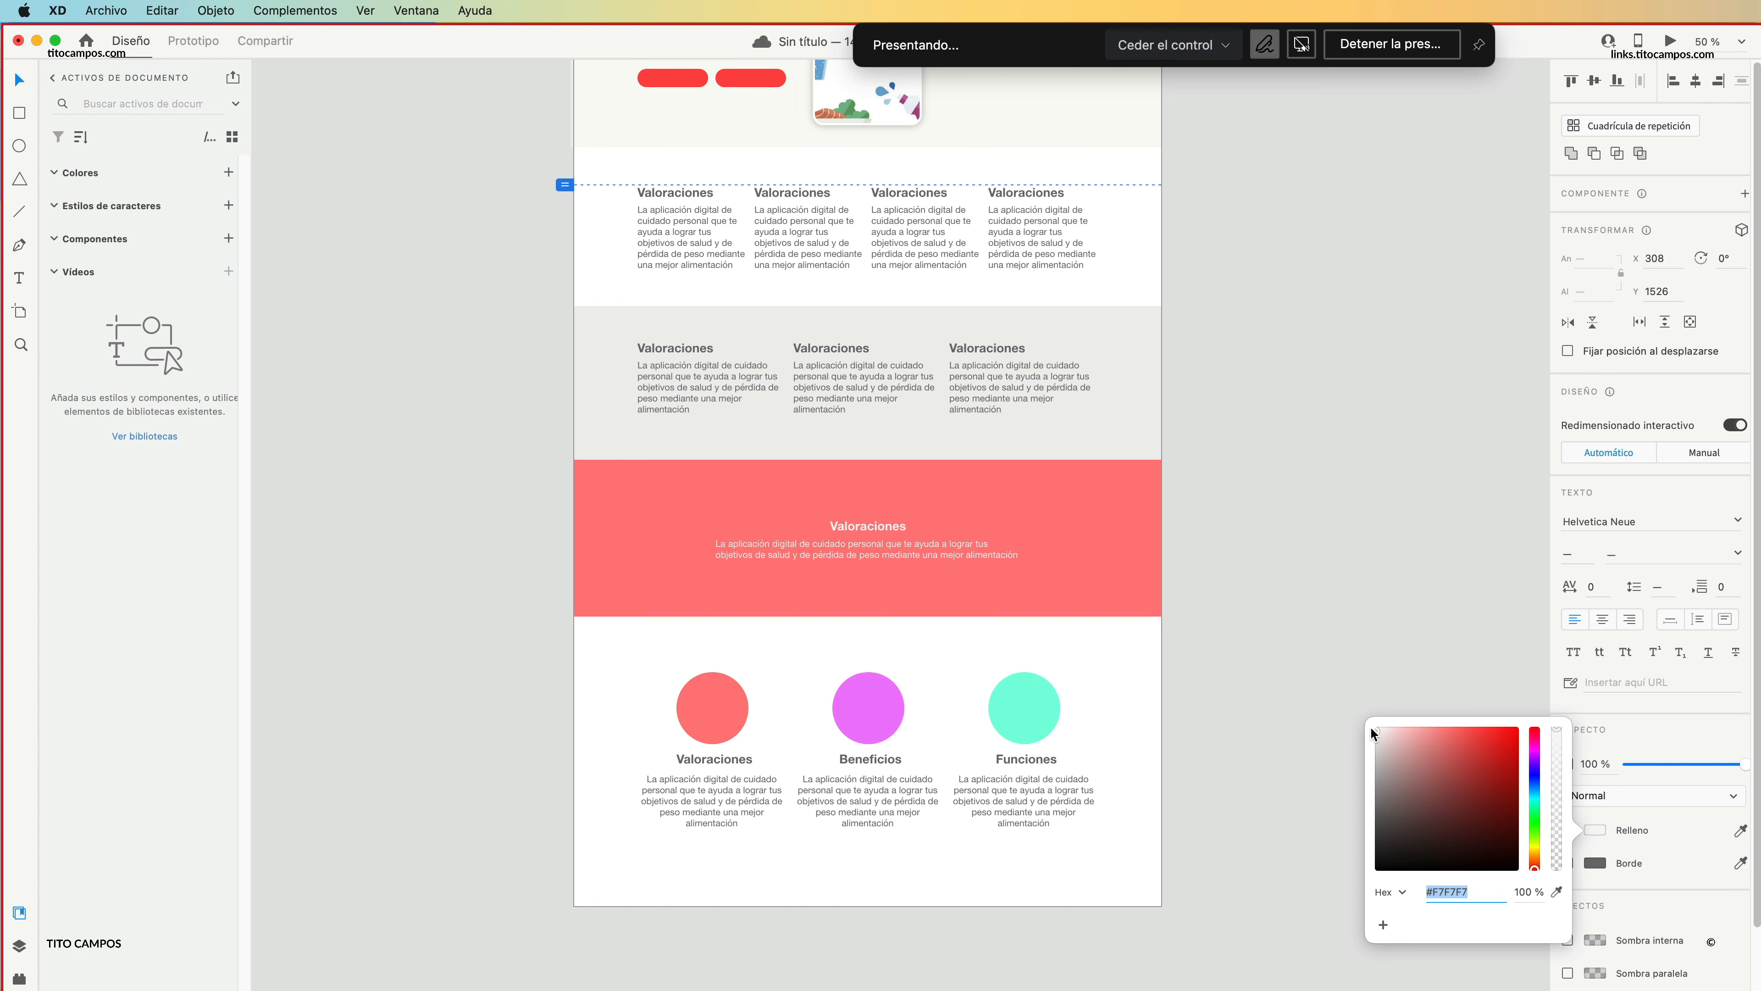
click(1350, 680)
Darken the coral band's fill to the red #EA5858.
click(1148, 518)
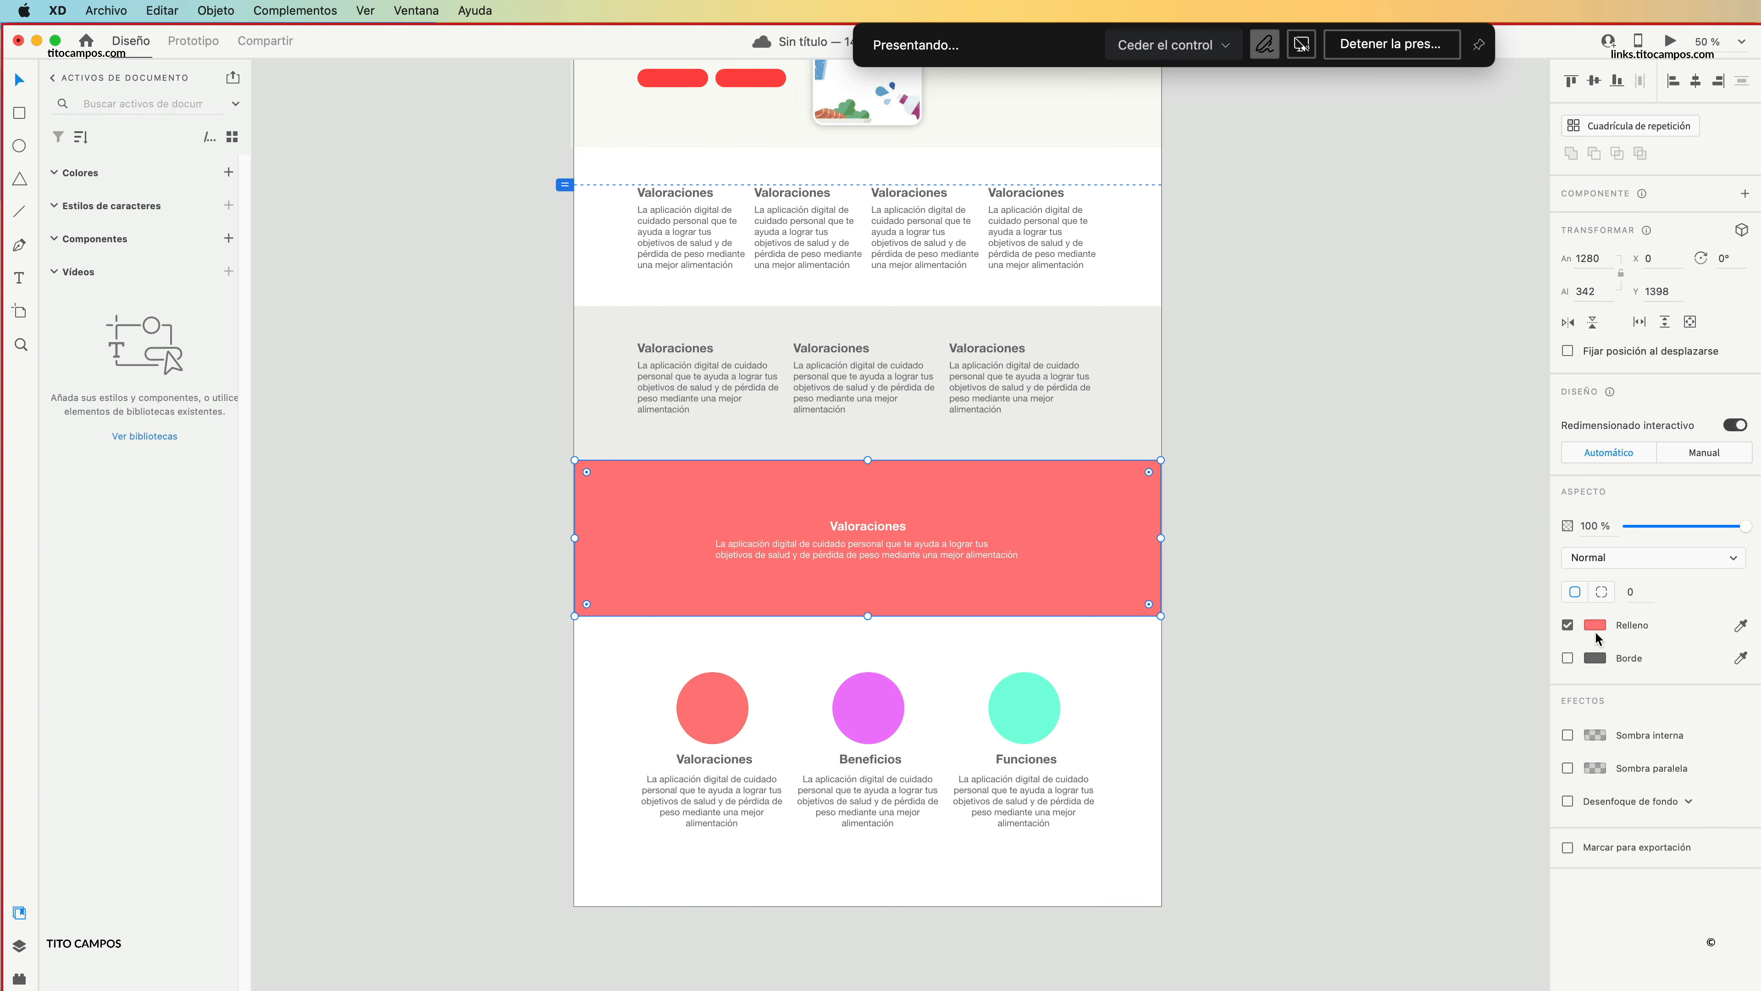
click(1595, 628)
drag(1451, 543, 1462, 551)
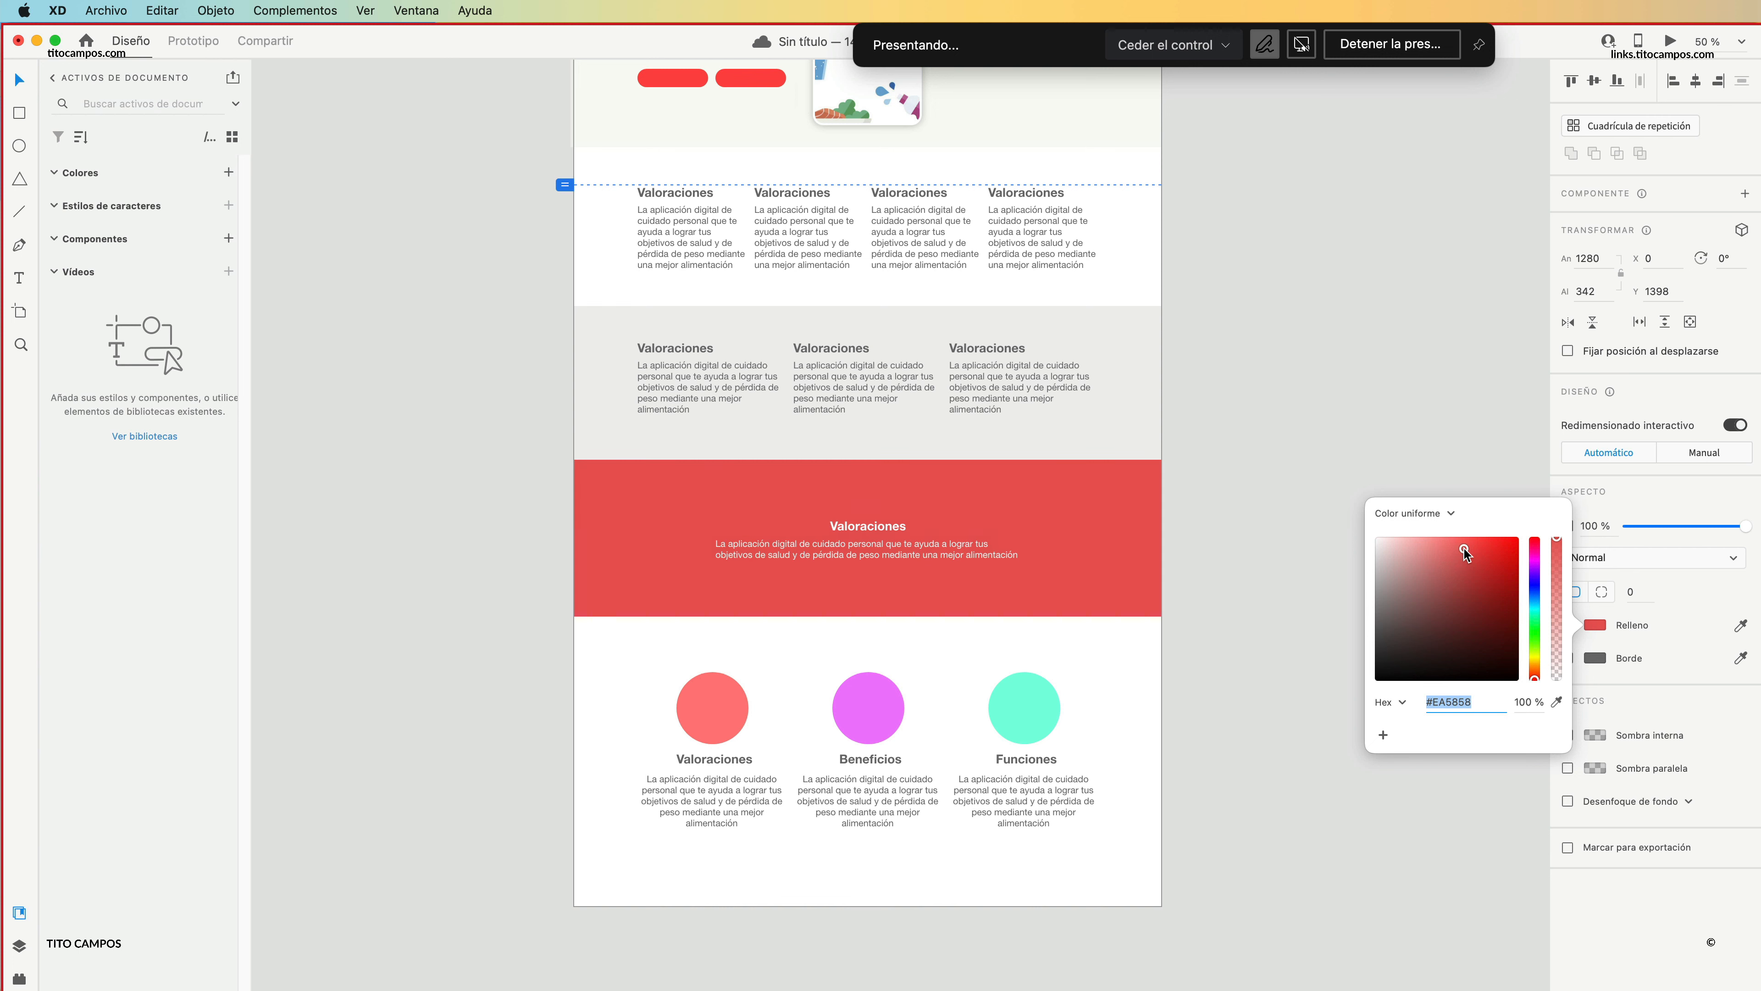
click(1477, 450)
Place a copy of the hero's red button centred below the band's paragraph, at about Y 1650, and fill it white.
click(886, 526)
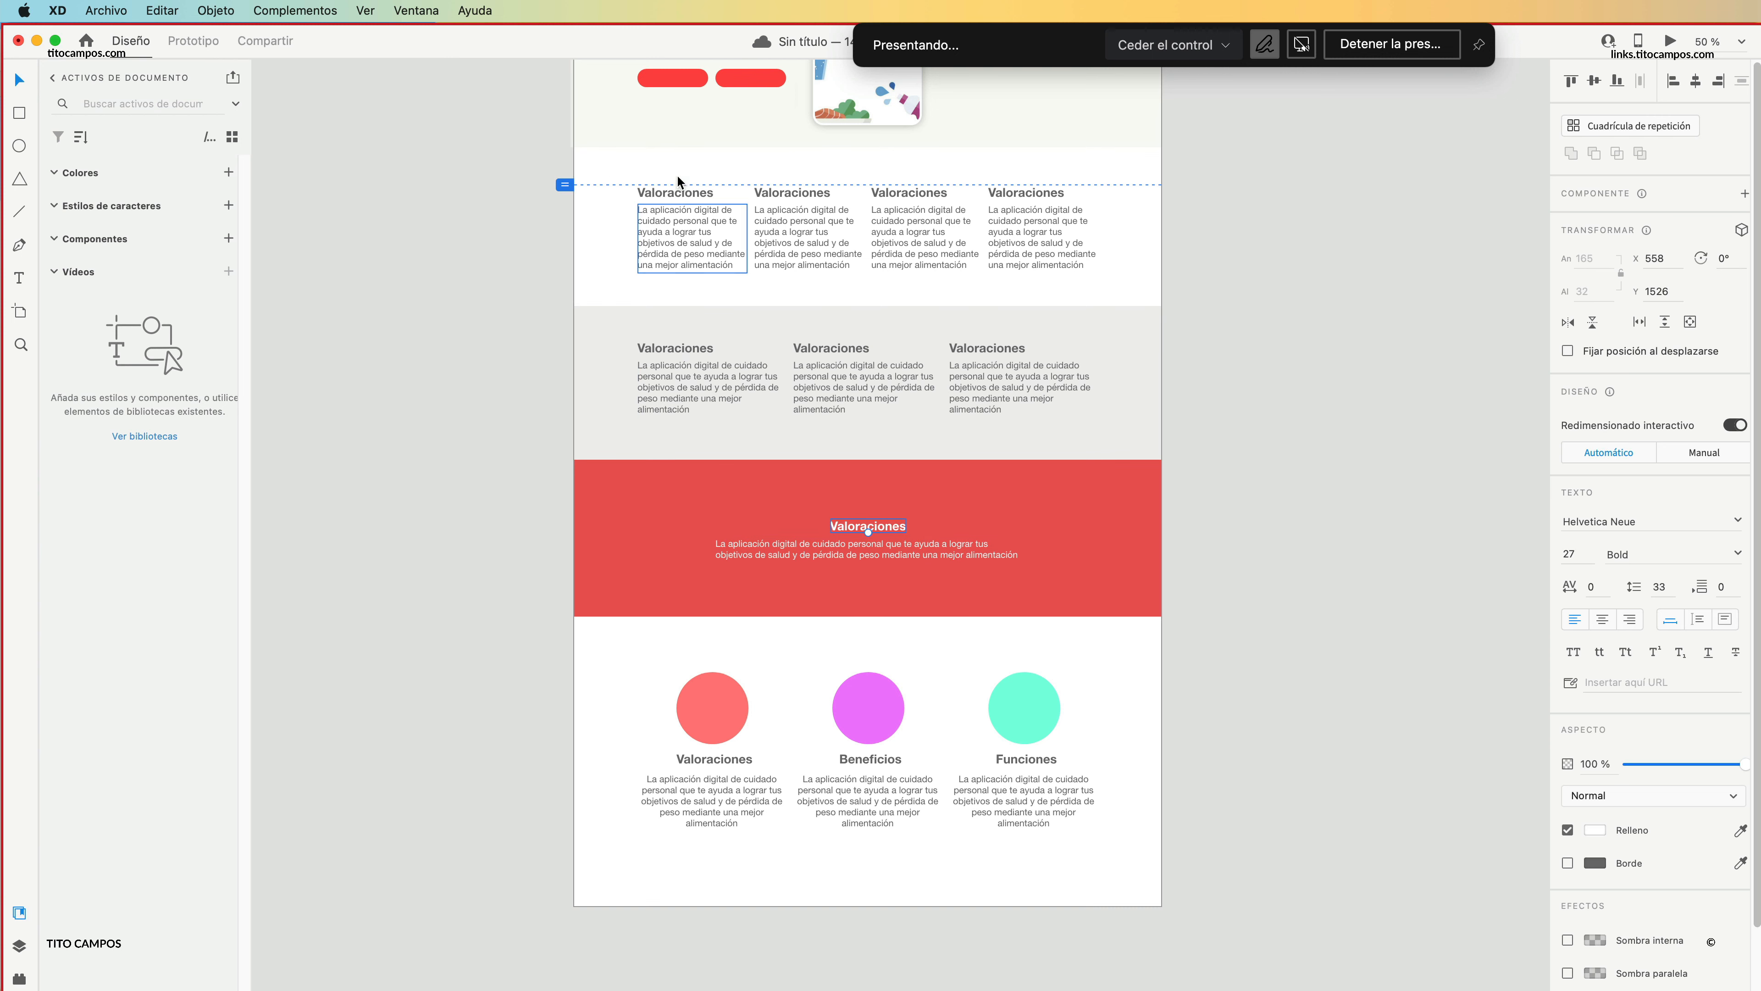
drag(744, 84, 861, 590)
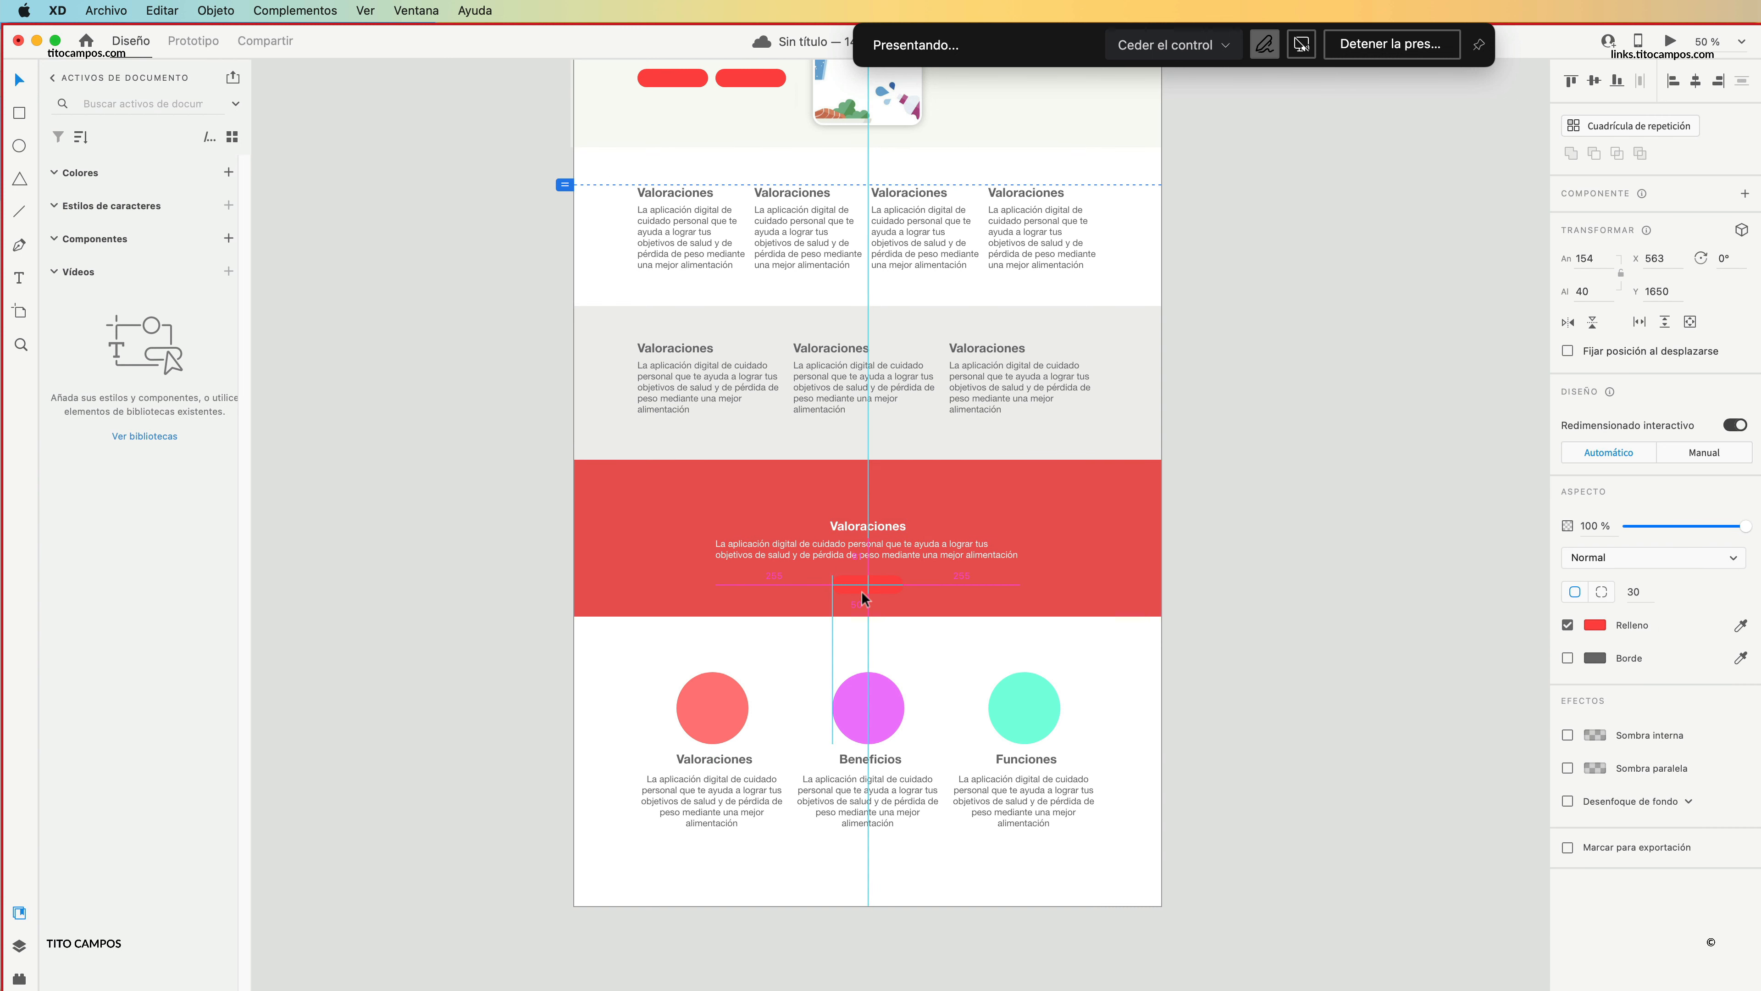
click(1595, 625)
drag(1444, 644, 1370, 536)
click(1144, 600)
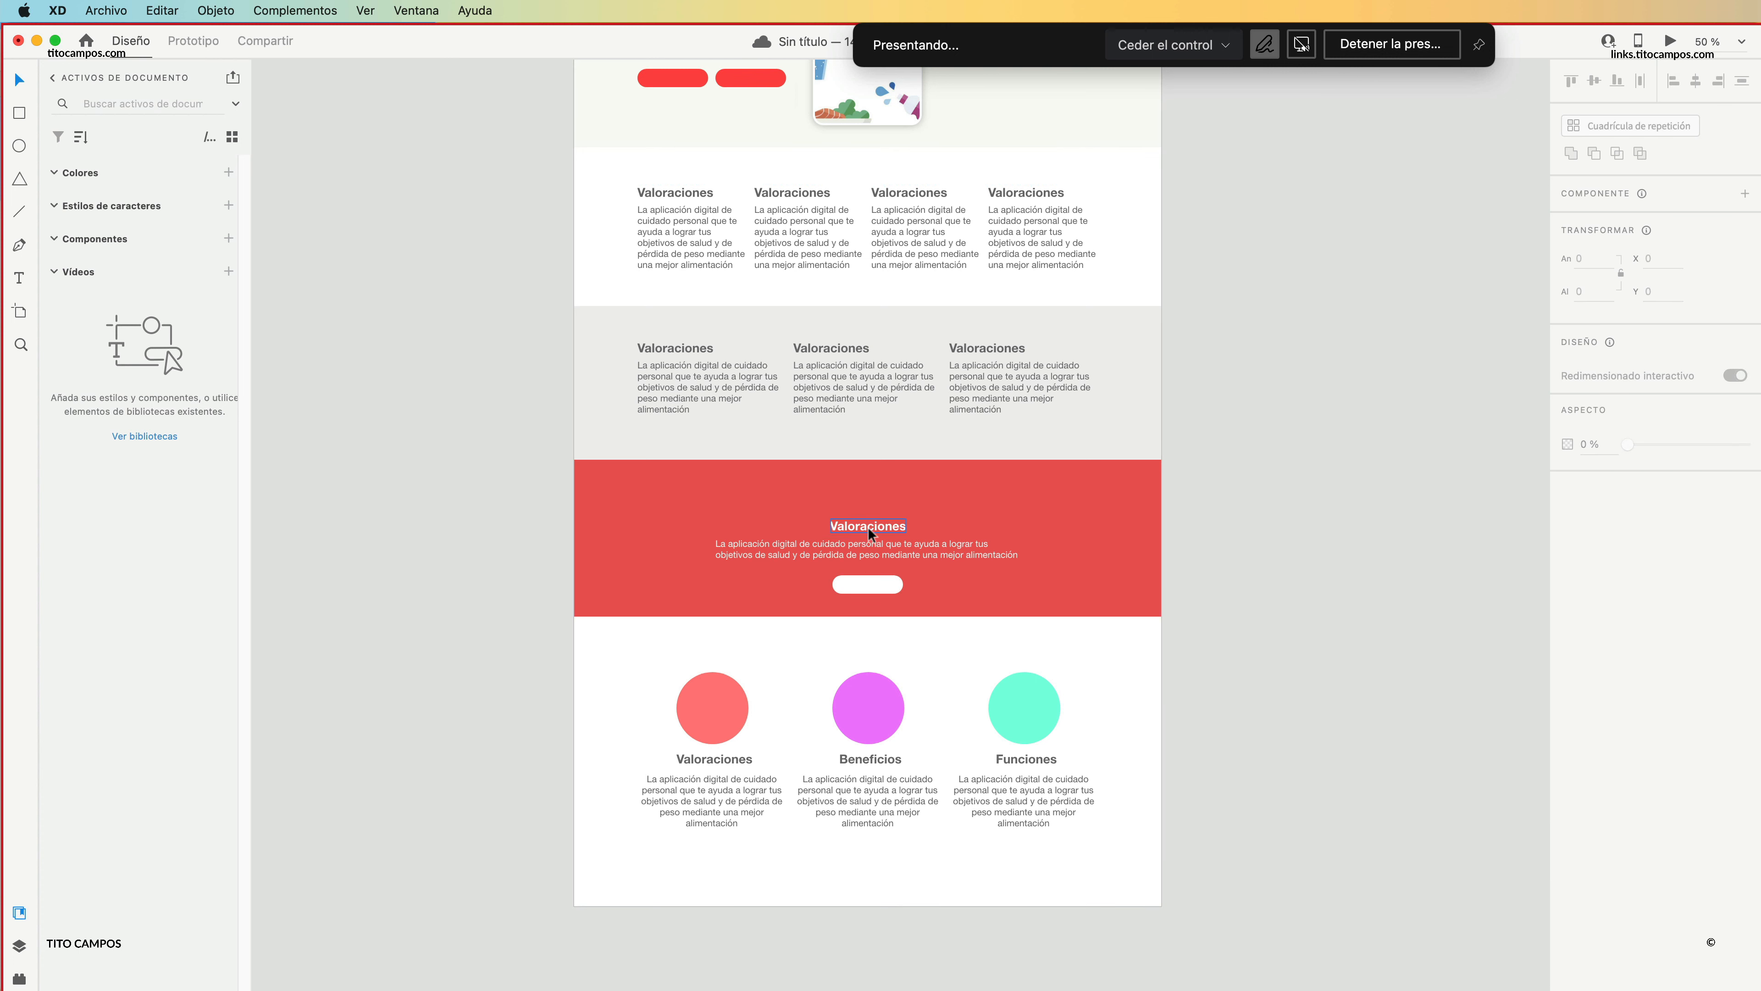
Move the red band's heading and paragraph up to about Y 1490, shorten the paragraph's text box, and raise the white button to about Y 1620.
click(867, 528)
shift+click(887, 553)
drag(934, 556, 934, 539)
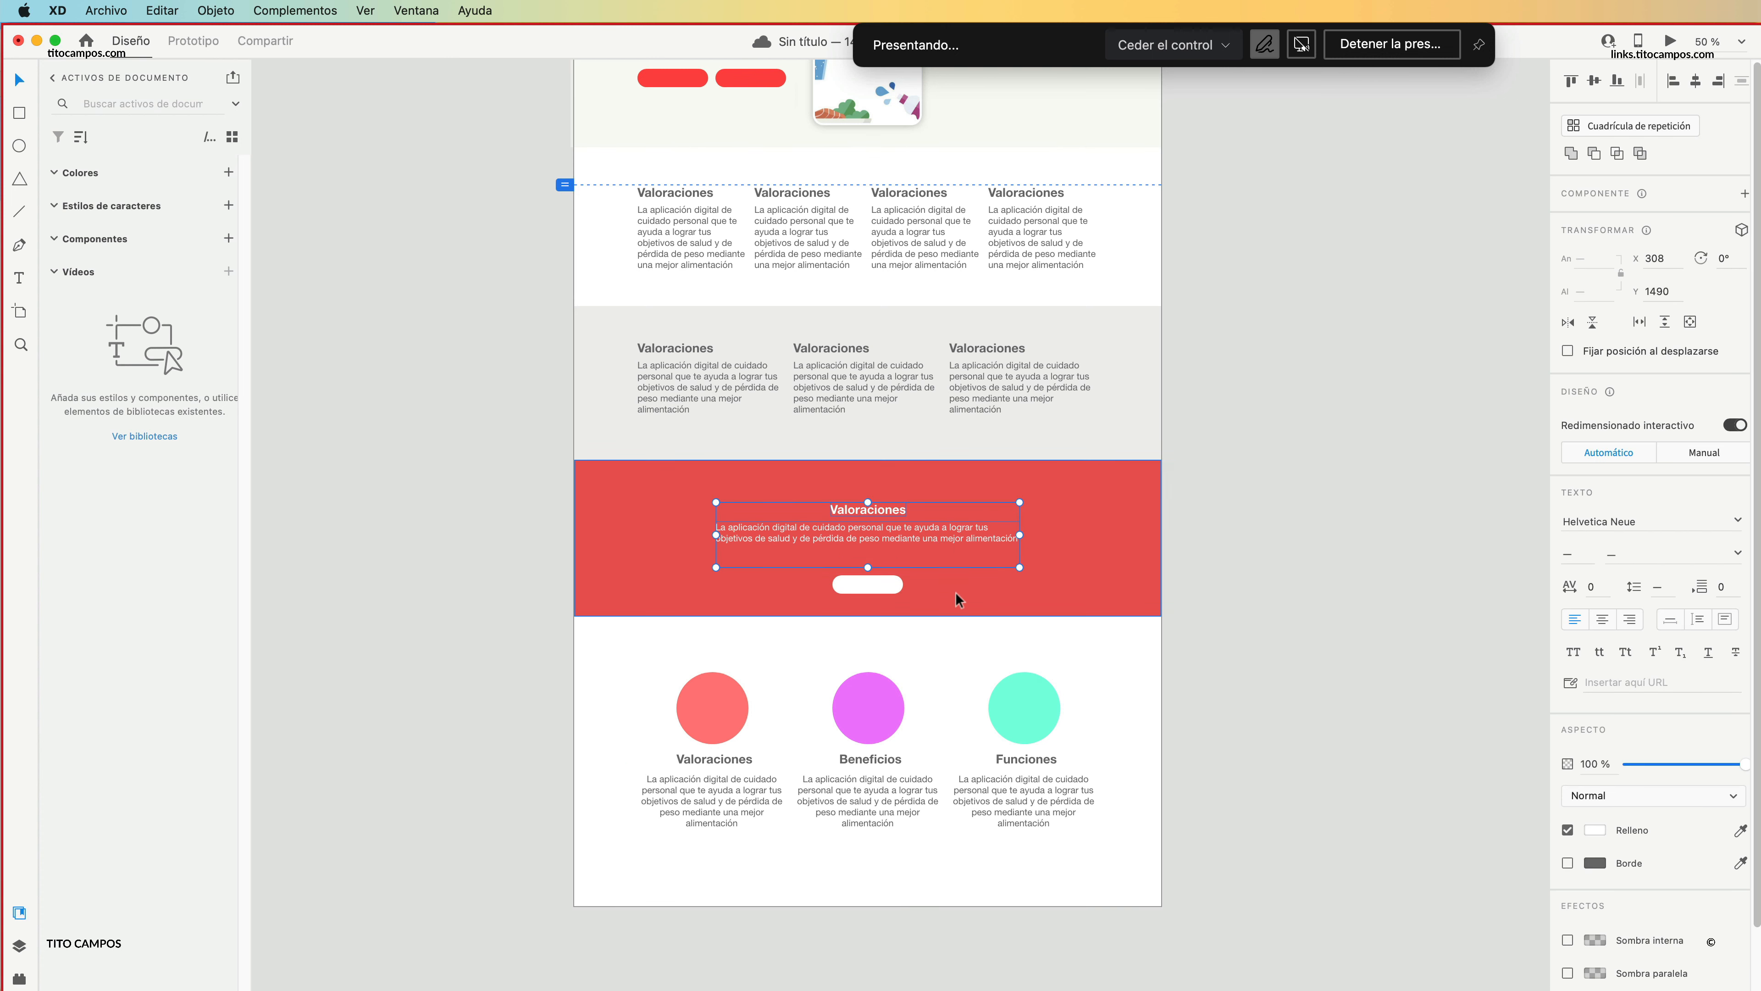
click(1145, 564)
click(904, 547)
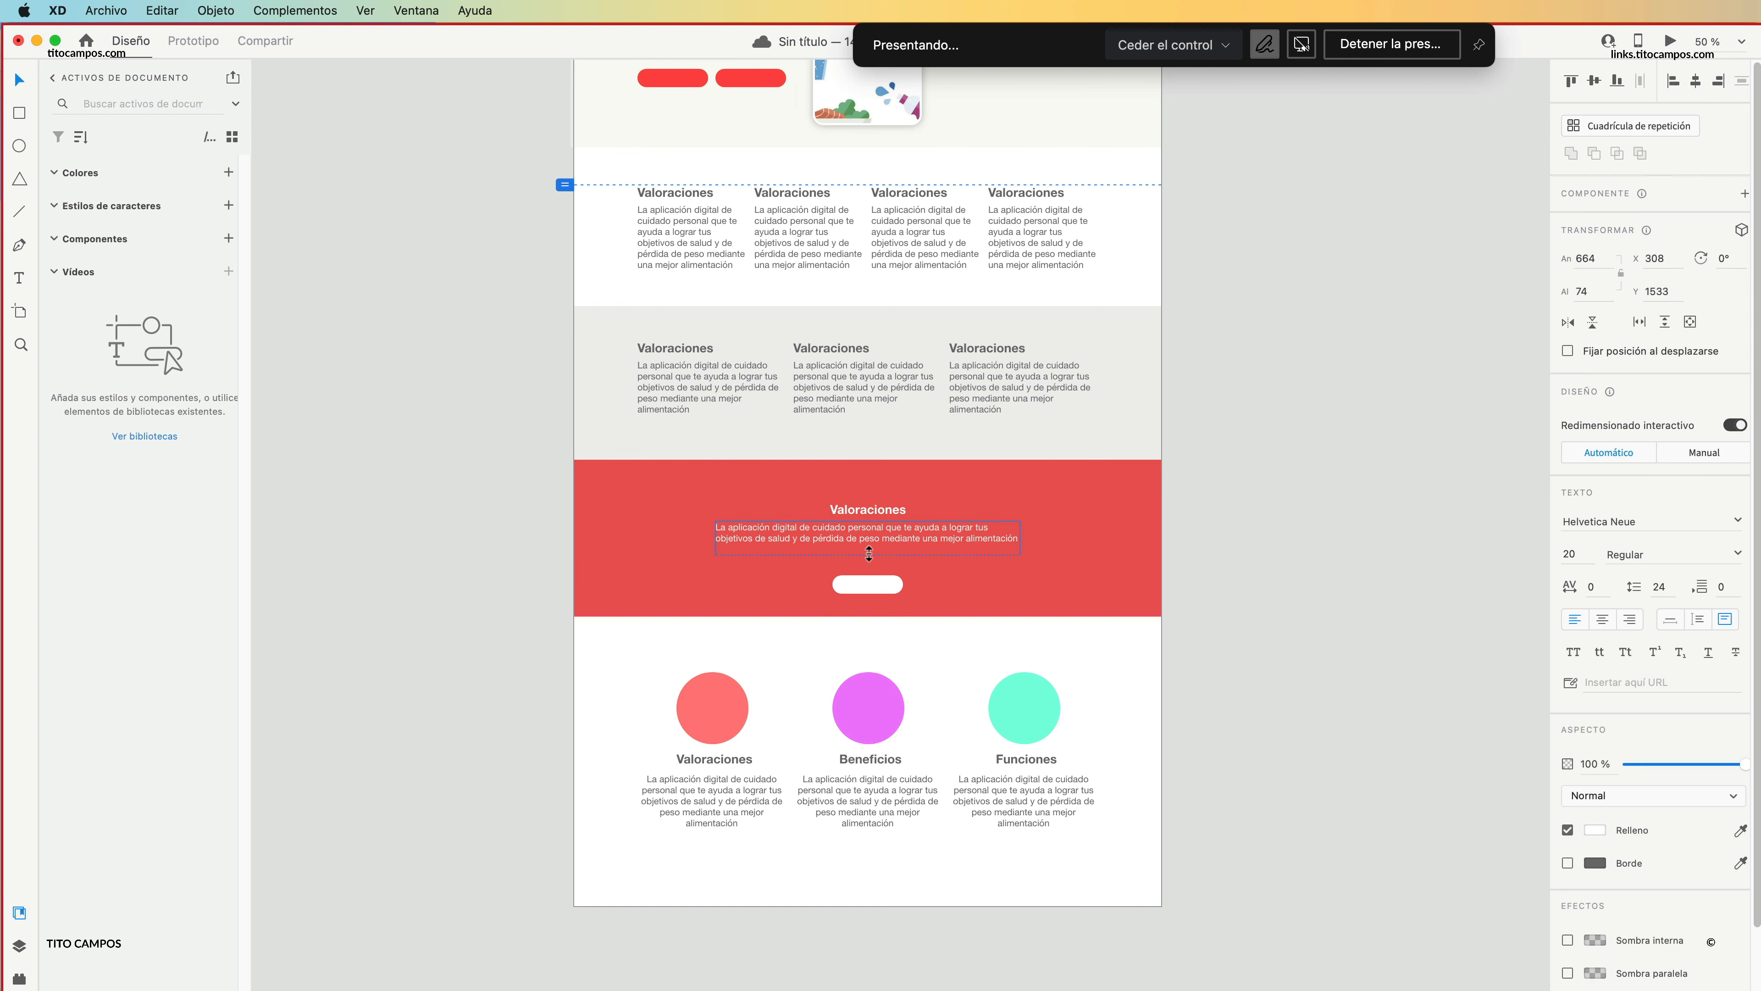
drag(877, 589, 876, 575)
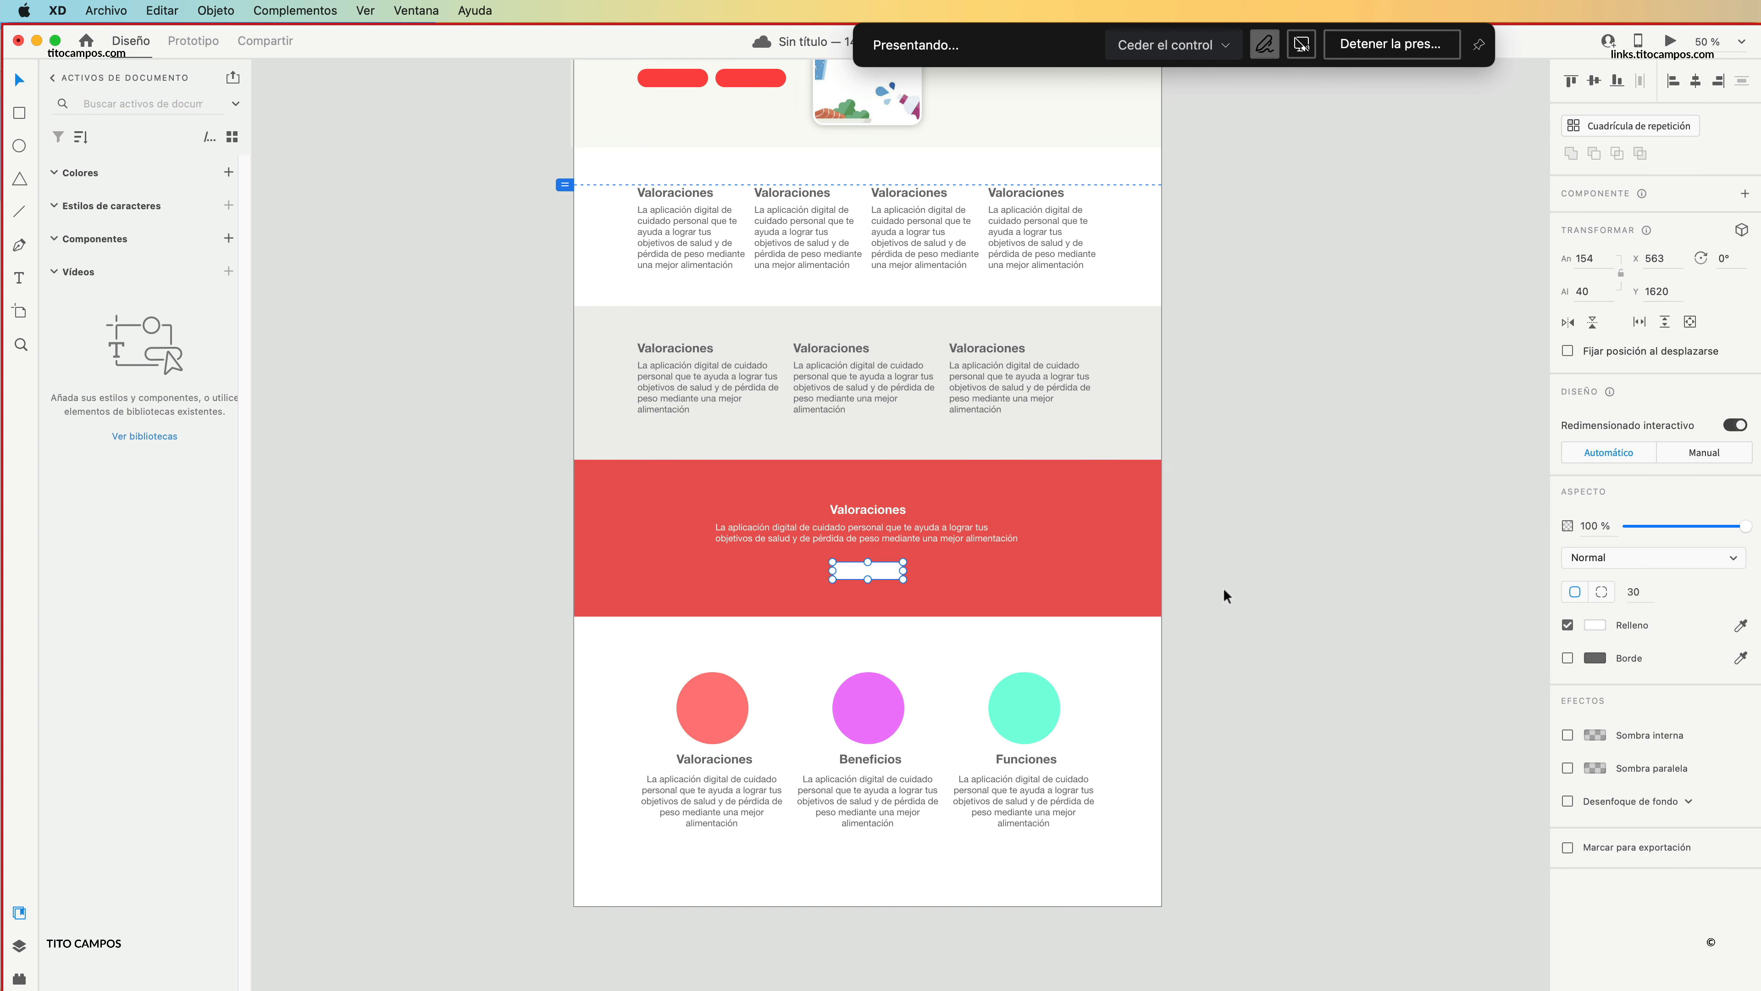
click(1210, 604)
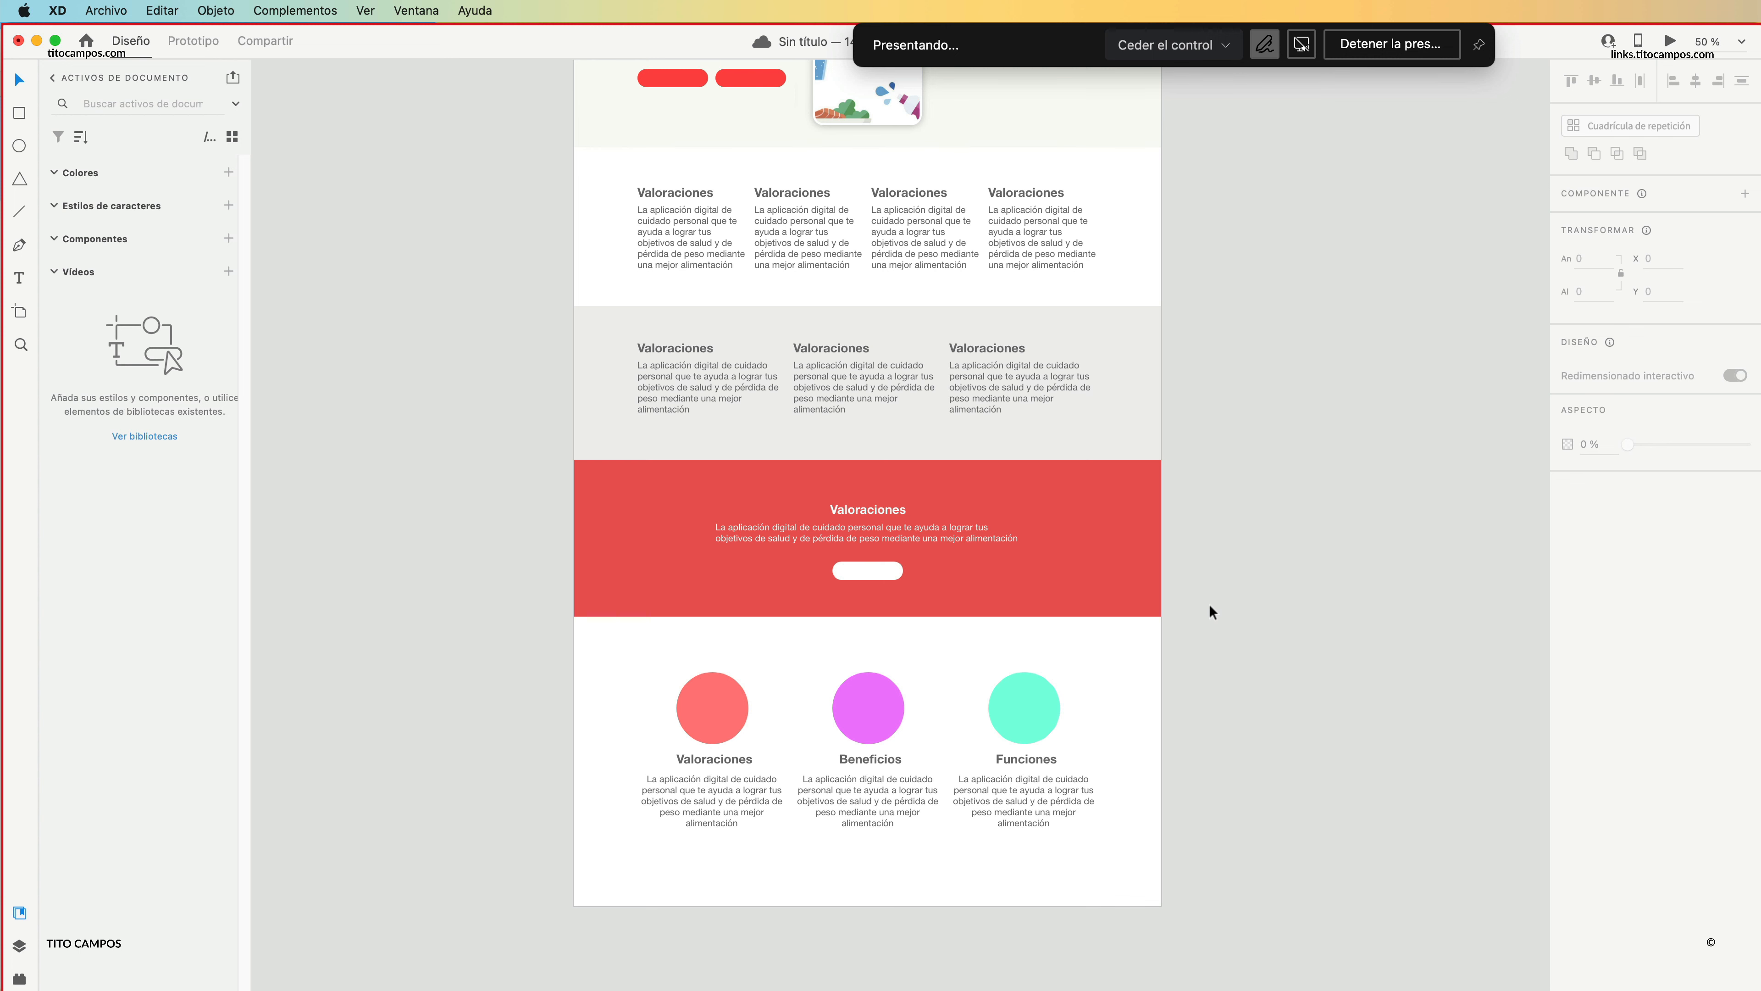
Move the three circle columns up closer to the red band.
drag(1098, 654, 715, 781)
click(1280, 607)
Review the whole landing page, from the header and hero through the column sections to the red band and circle columns.
key(super+alt+space)
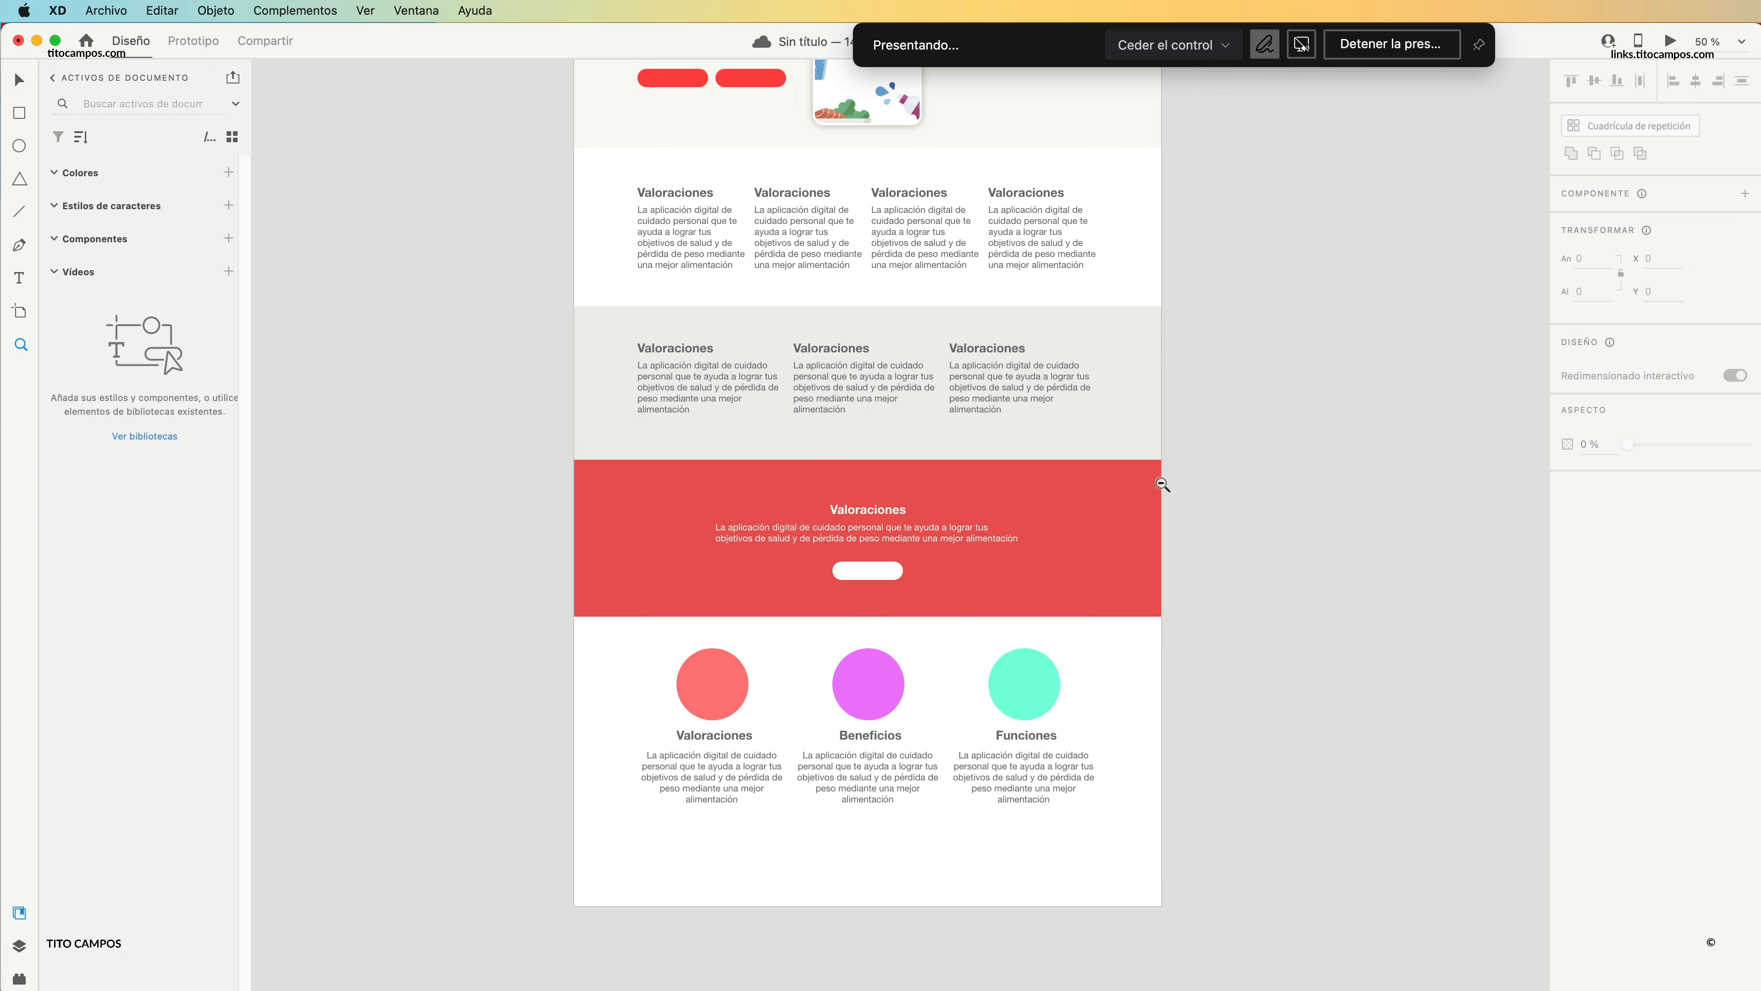
click(1144, 469)
scroll(1011, 574, up, 3)
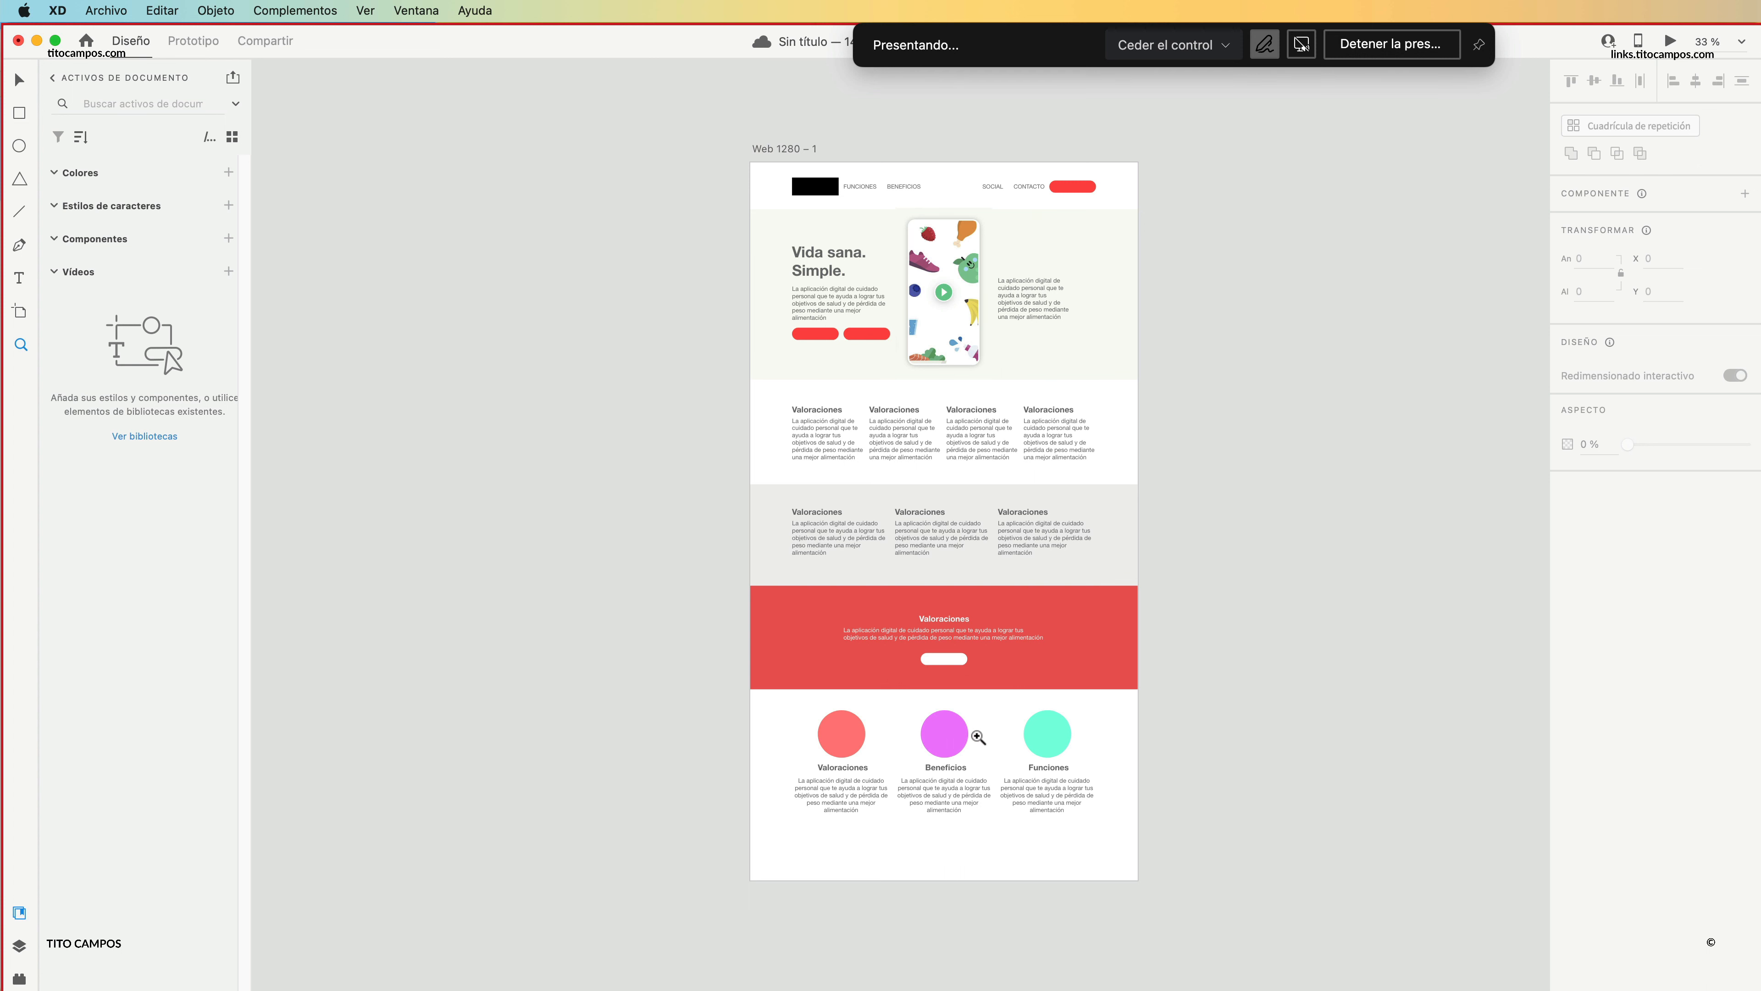
drag(885, 232, 1069, 367)
alt+click(1078, 421)
alt+click(1073, 479)
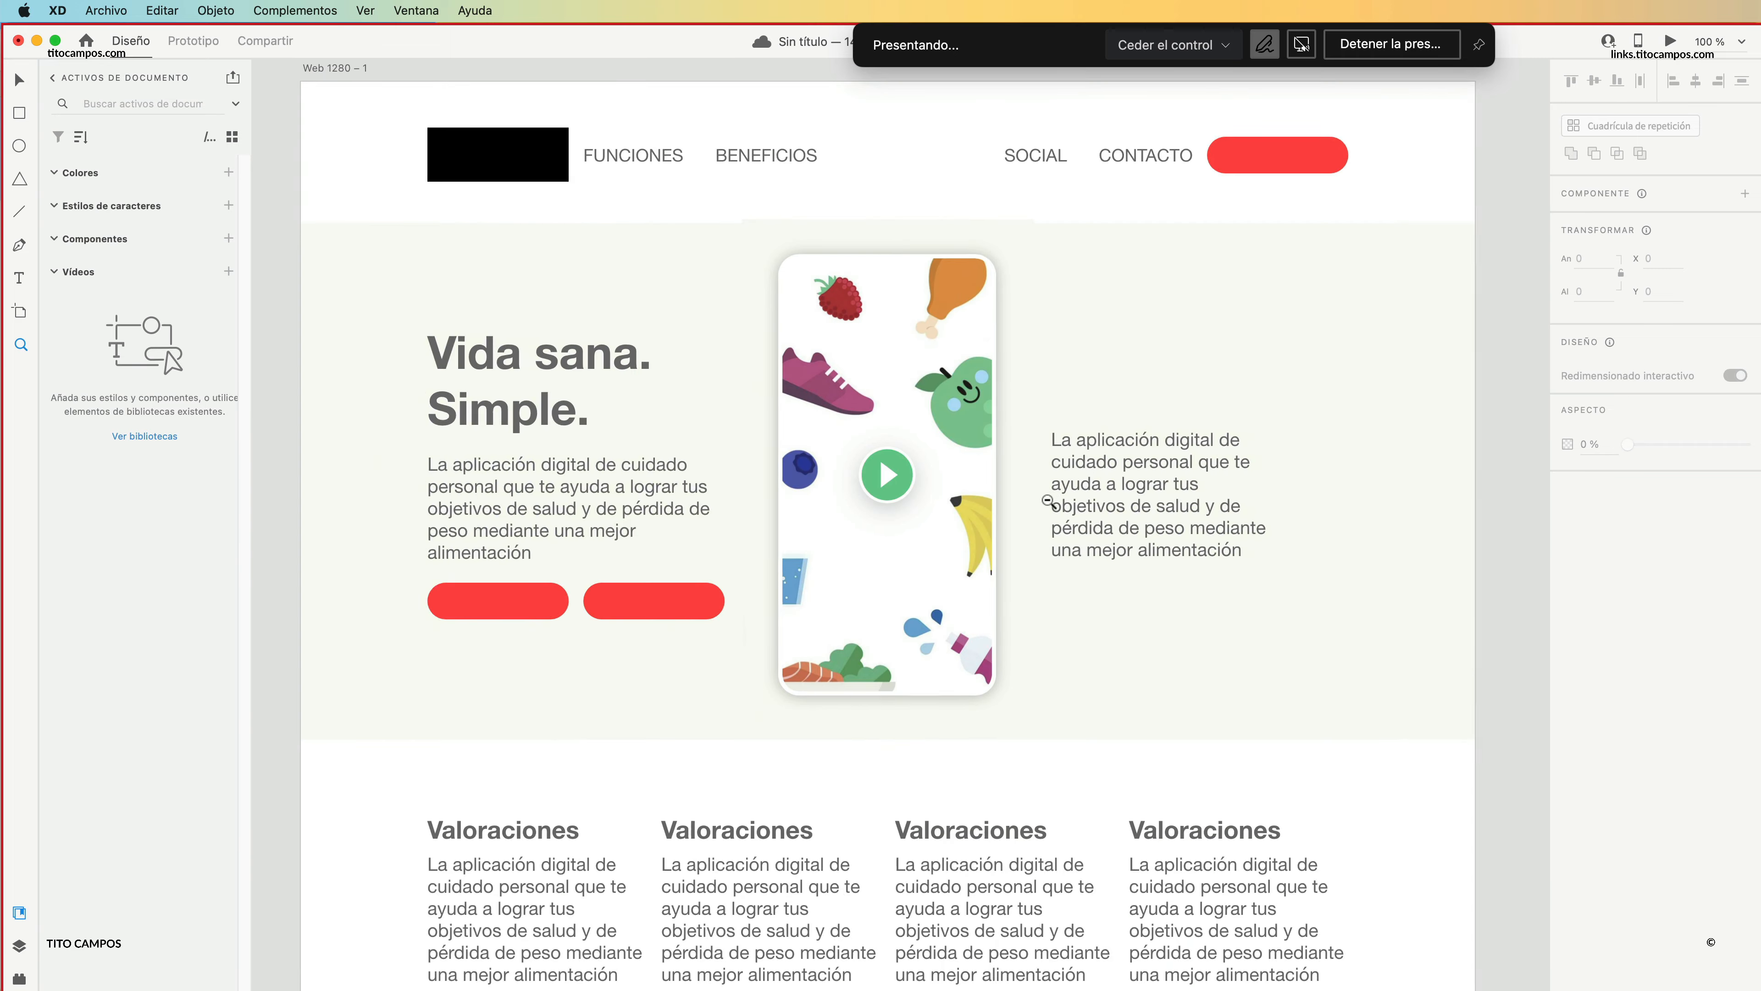
alt+click(1048, 497)
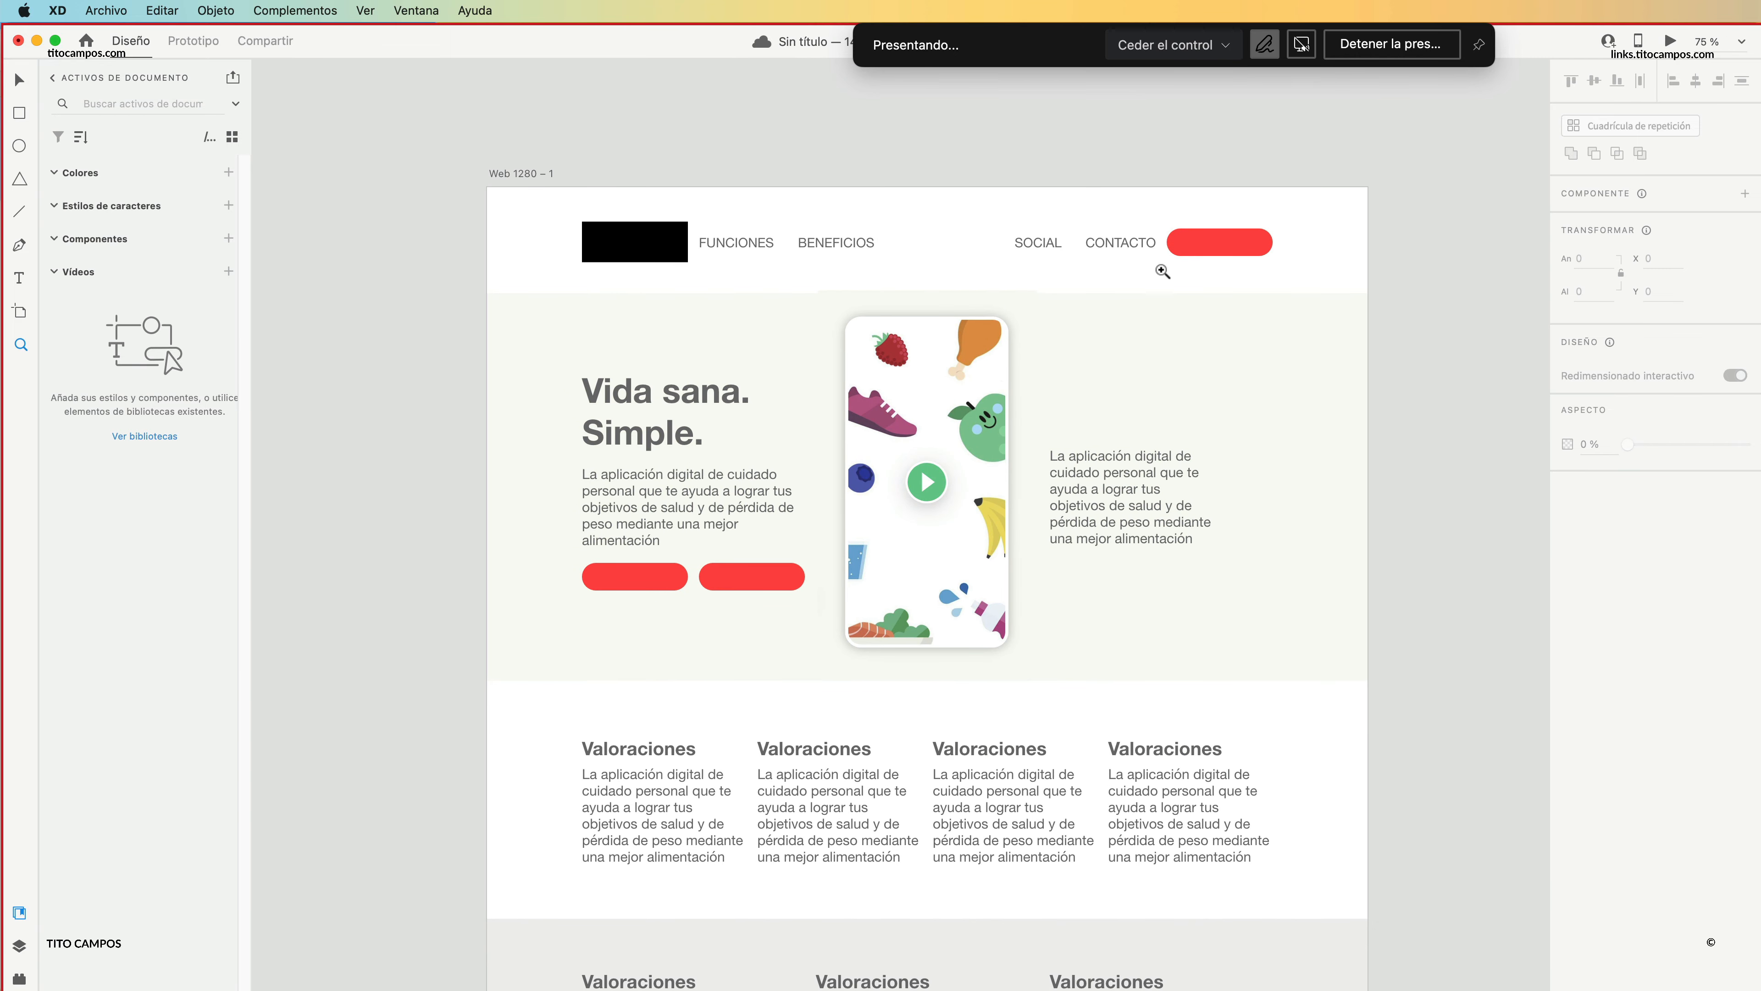
key(v)
click(1255, 253)
click(1374, 339)
scroll(1290, 771, down, 5)
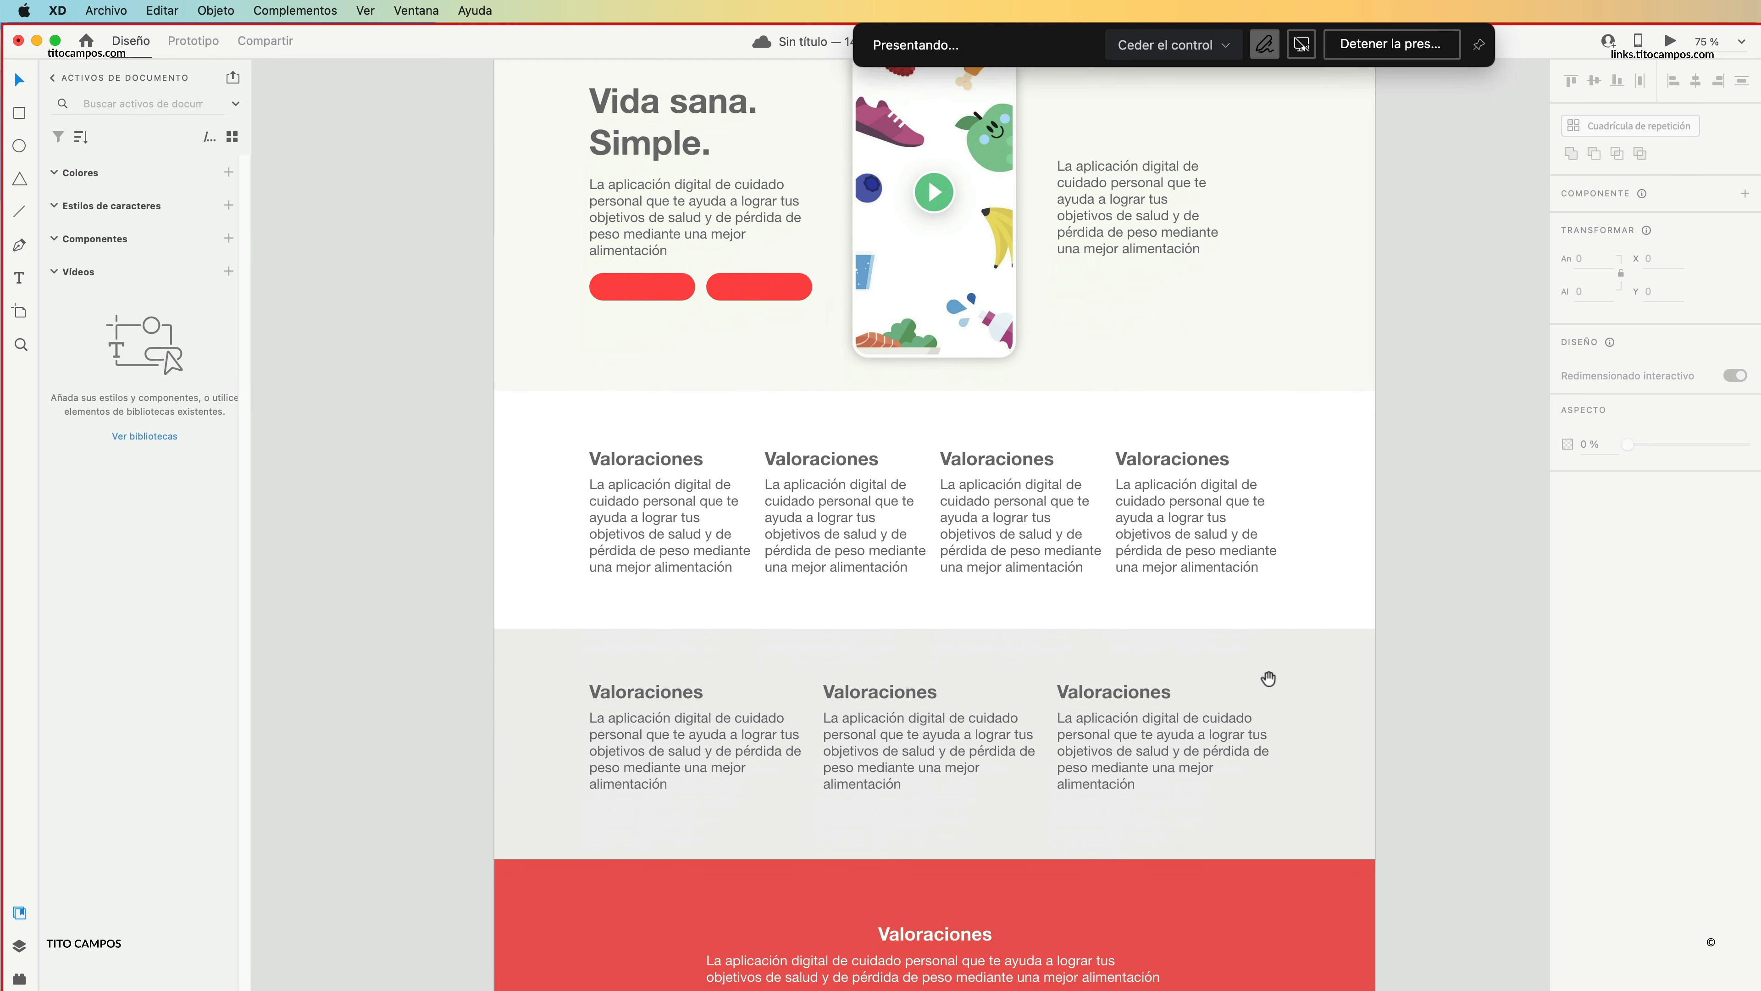
scroll(1179, 604, down, 2)
scroll(1203, 700, down, 3)
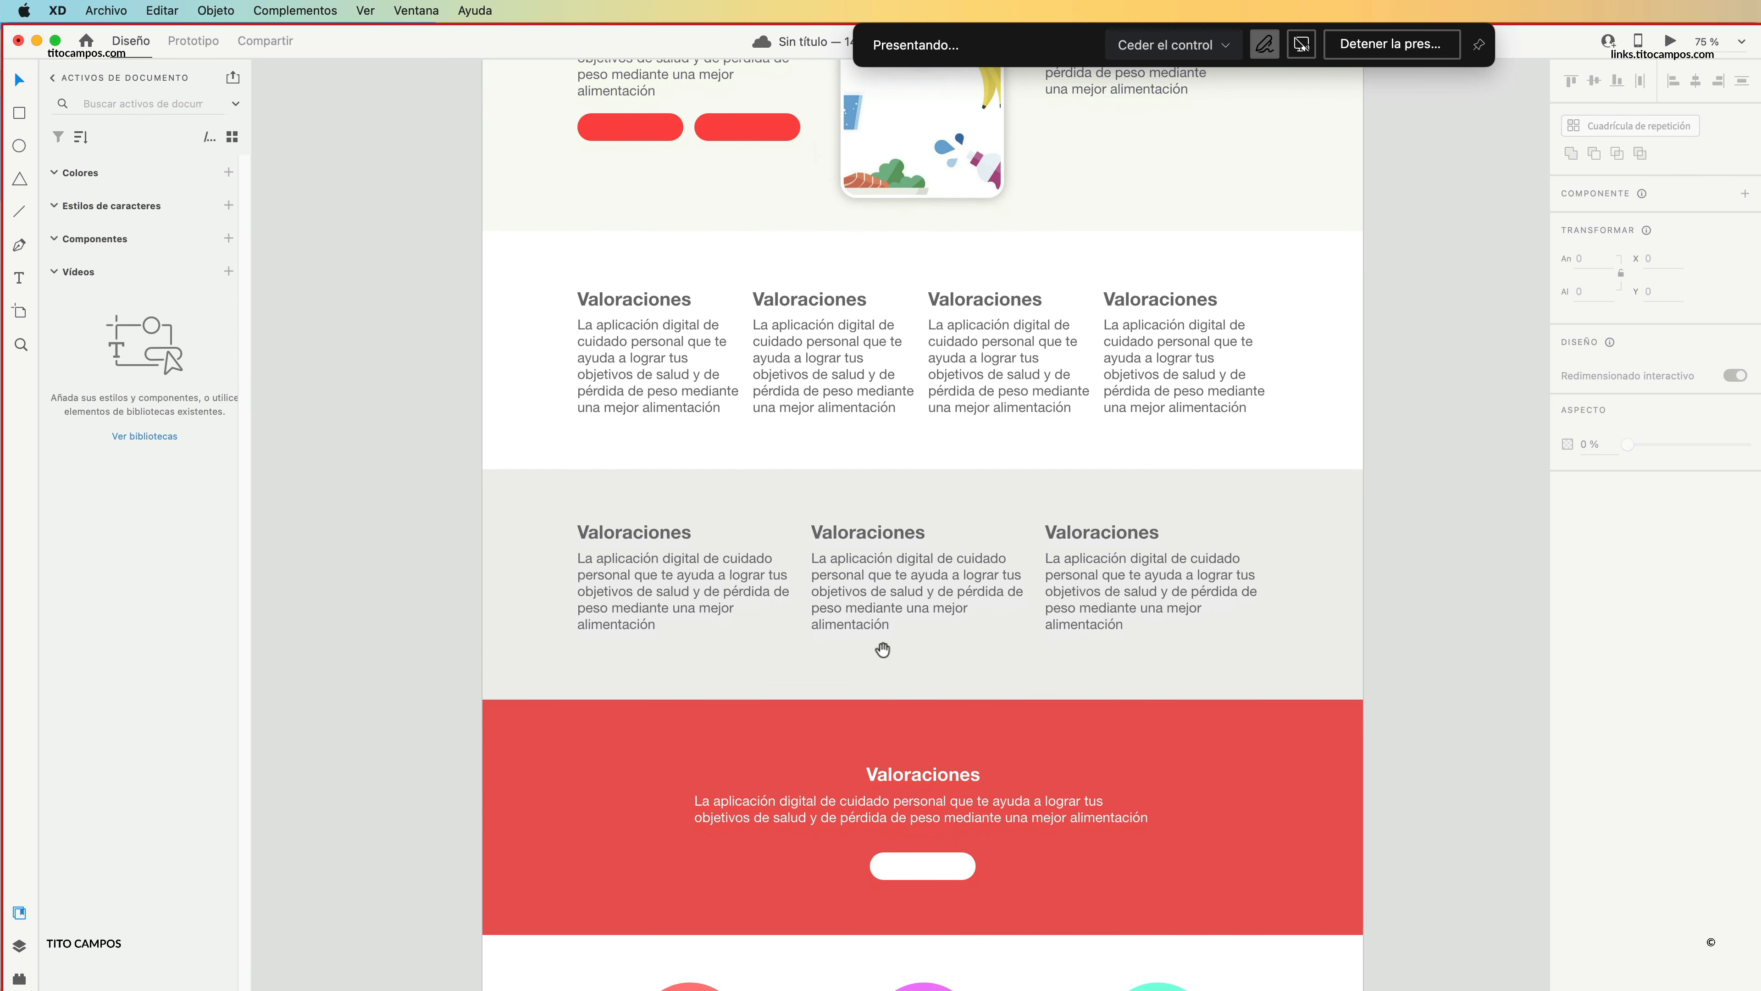
scroll(1137, 715, down, 2)
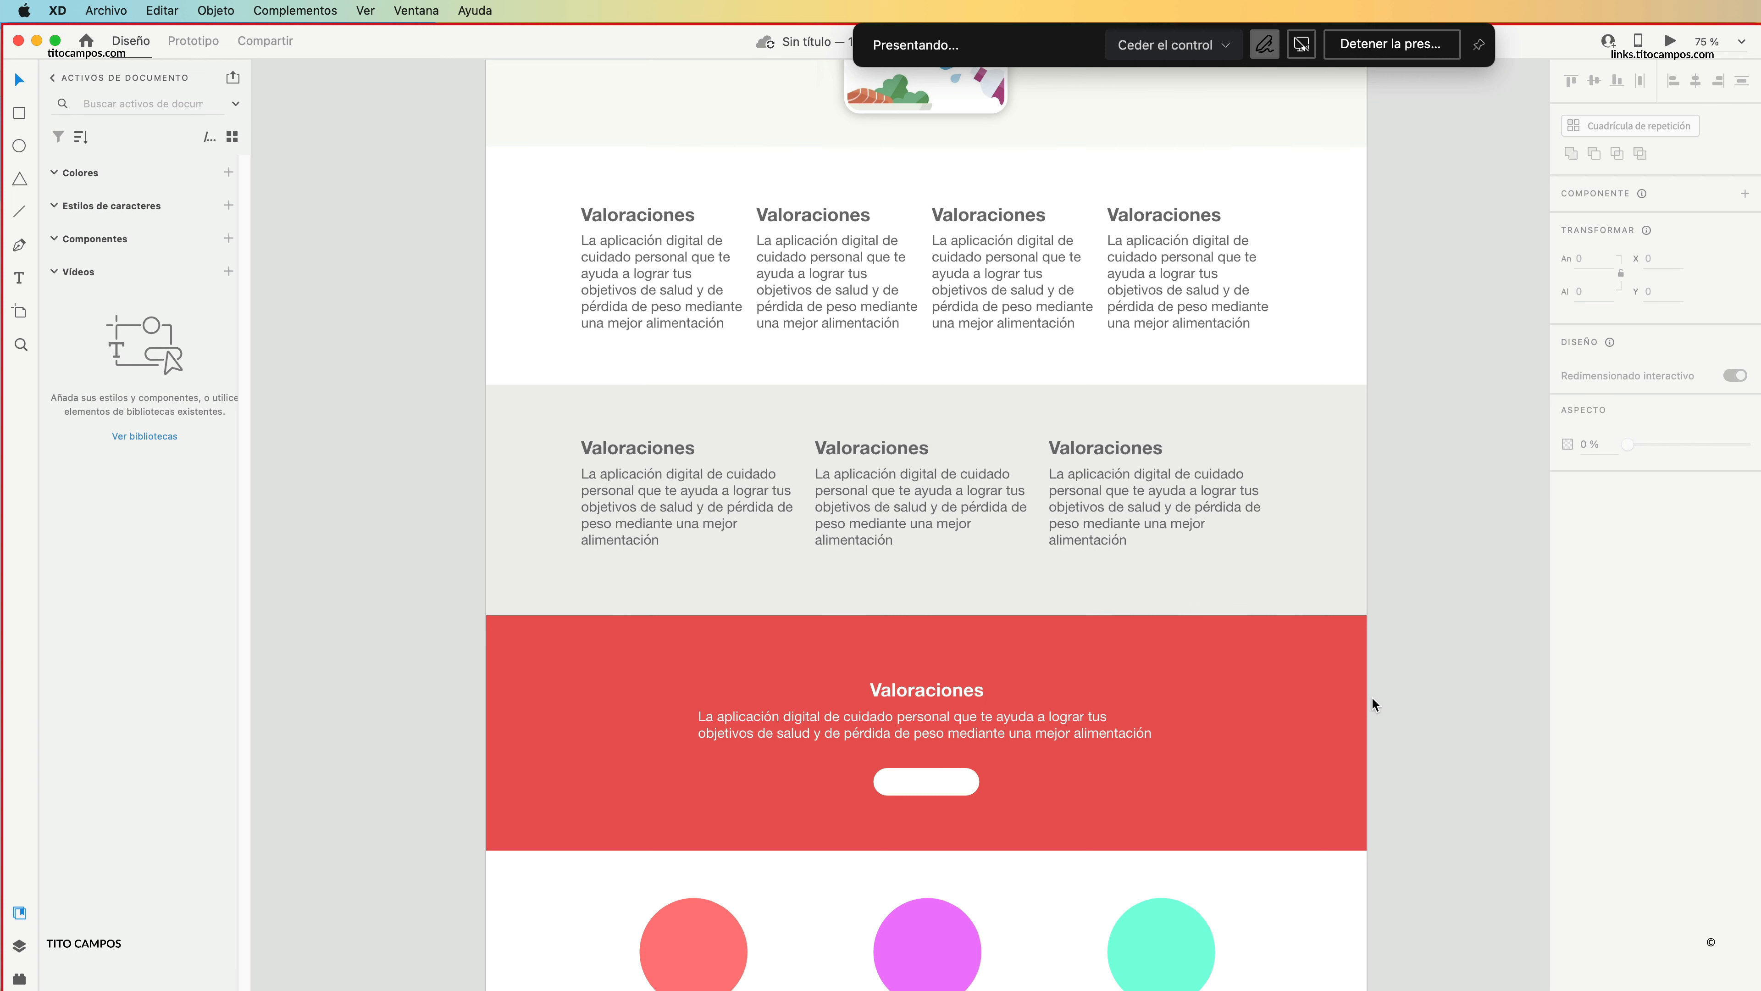
scroll(1181, 722, down, 2)
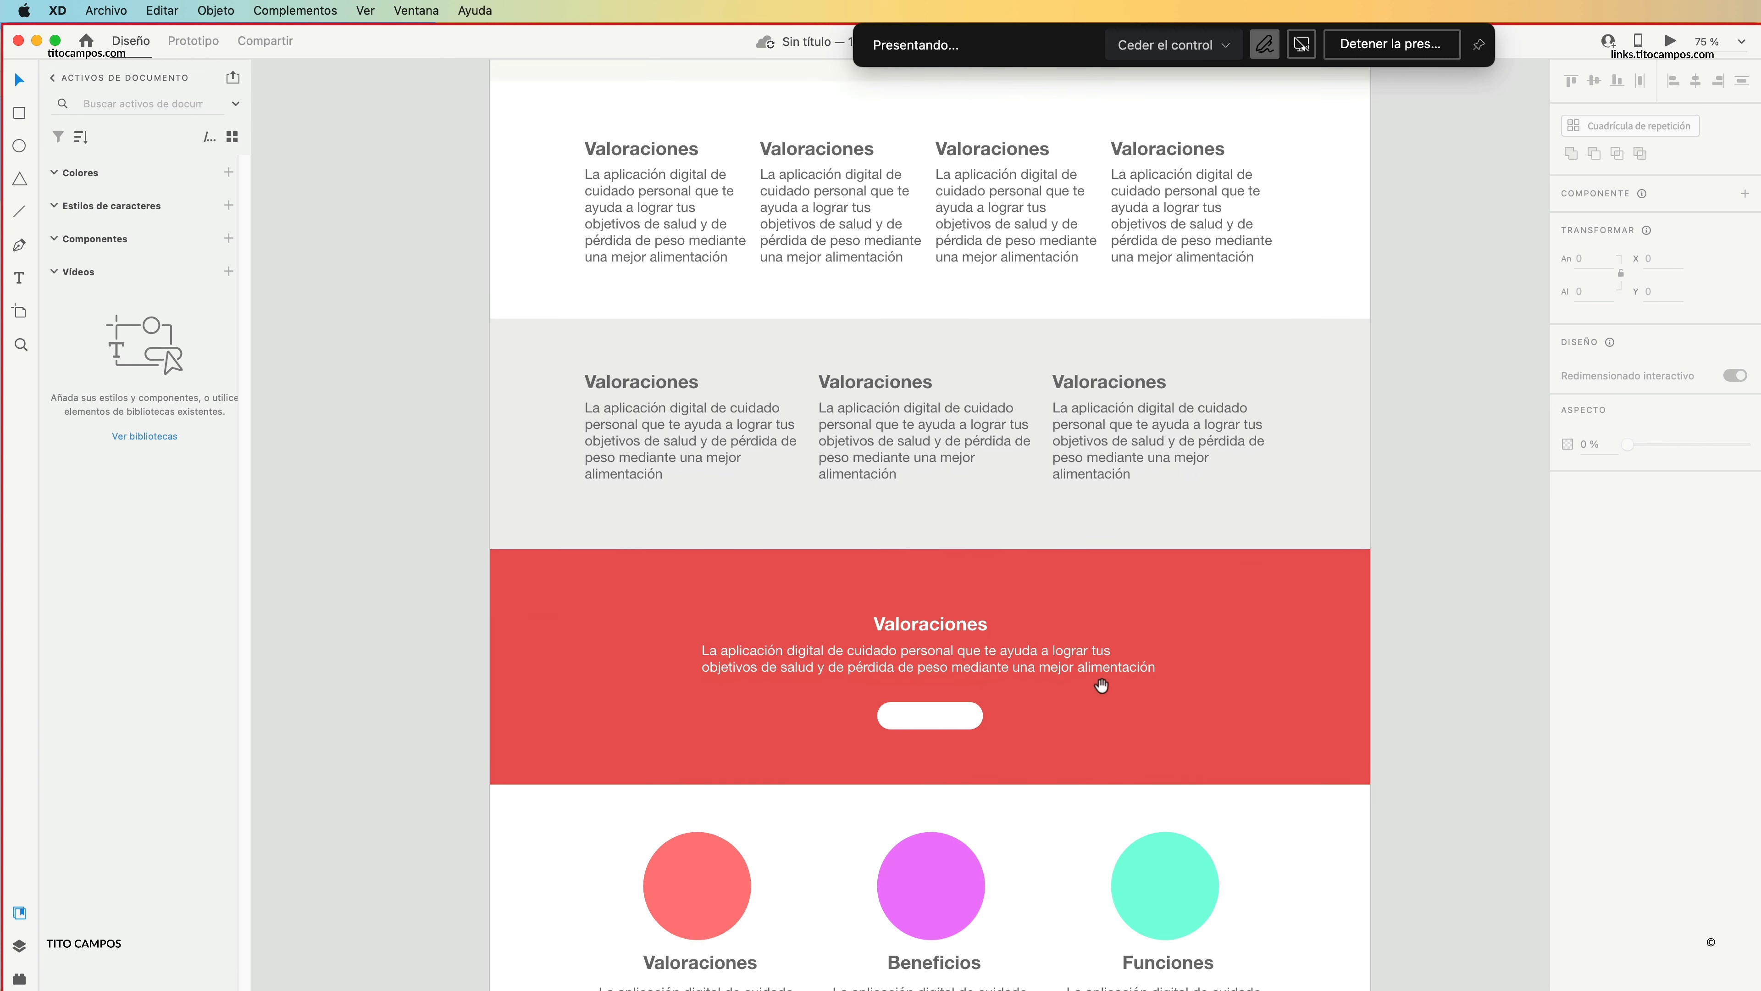
scroll(1103, 683, down, 1)
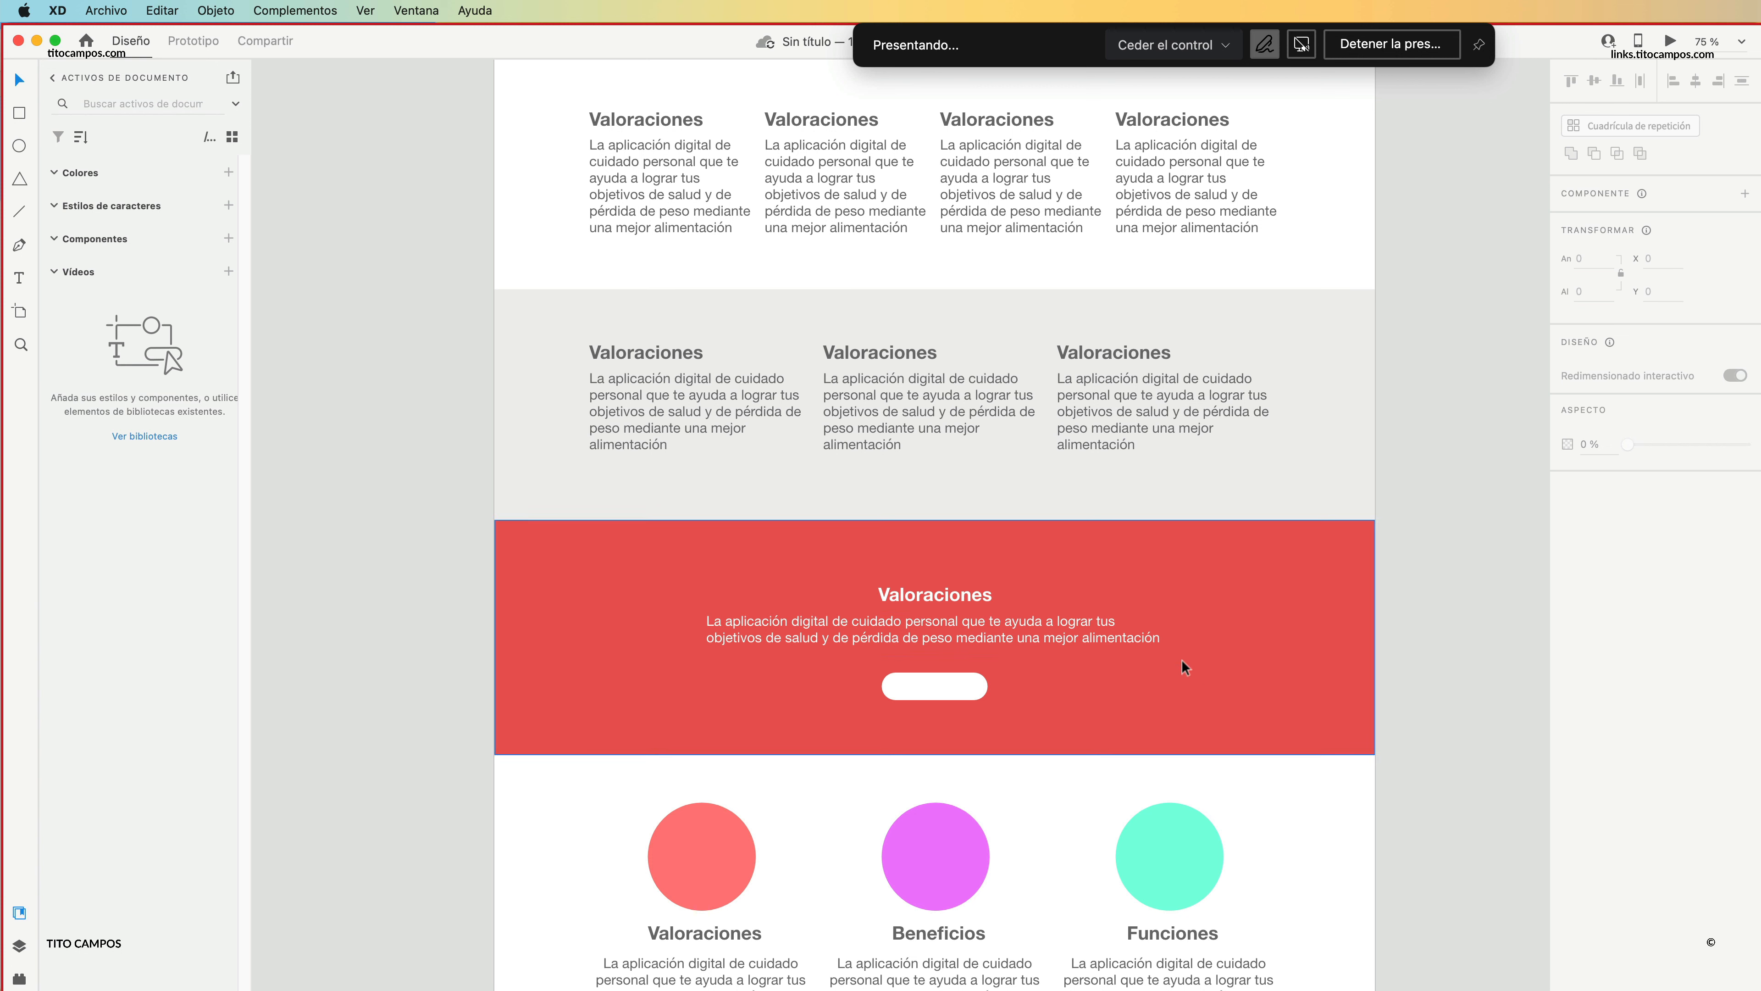
Examine the layout of the red band and circle columns, the hero with its phone image, and the four-column section.
click(1292, 603)
scroll(1458, 642, down, 3)
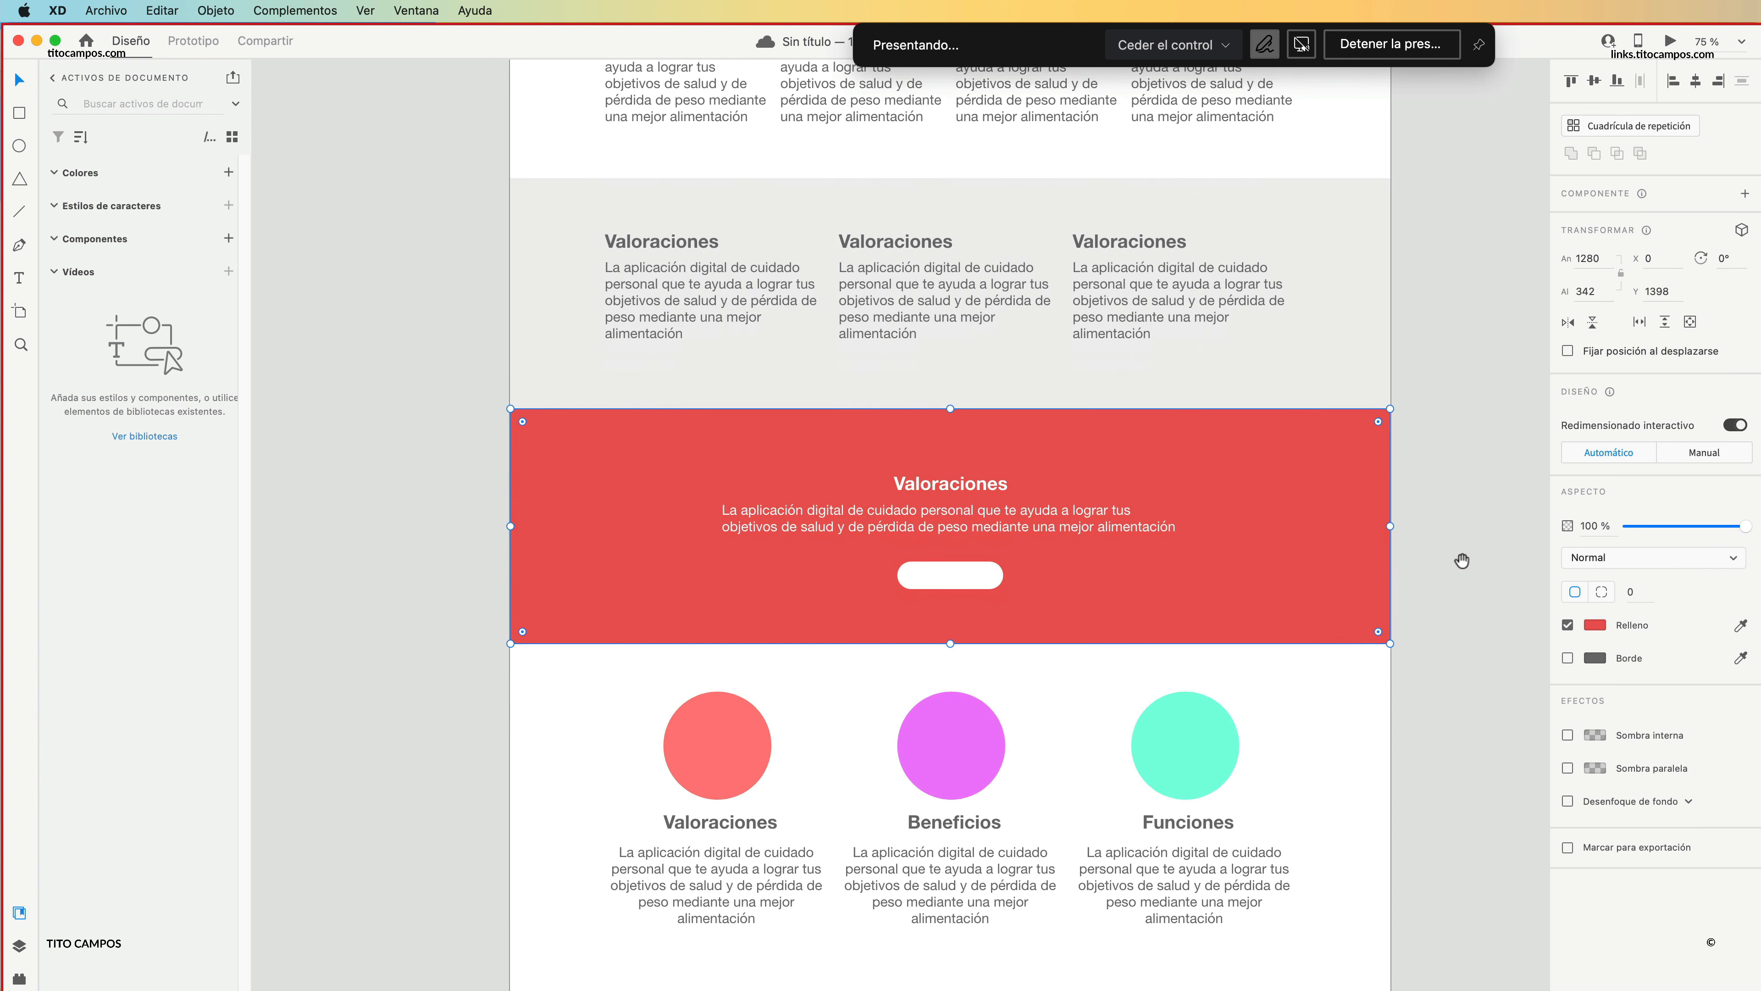
click(1458, 558)
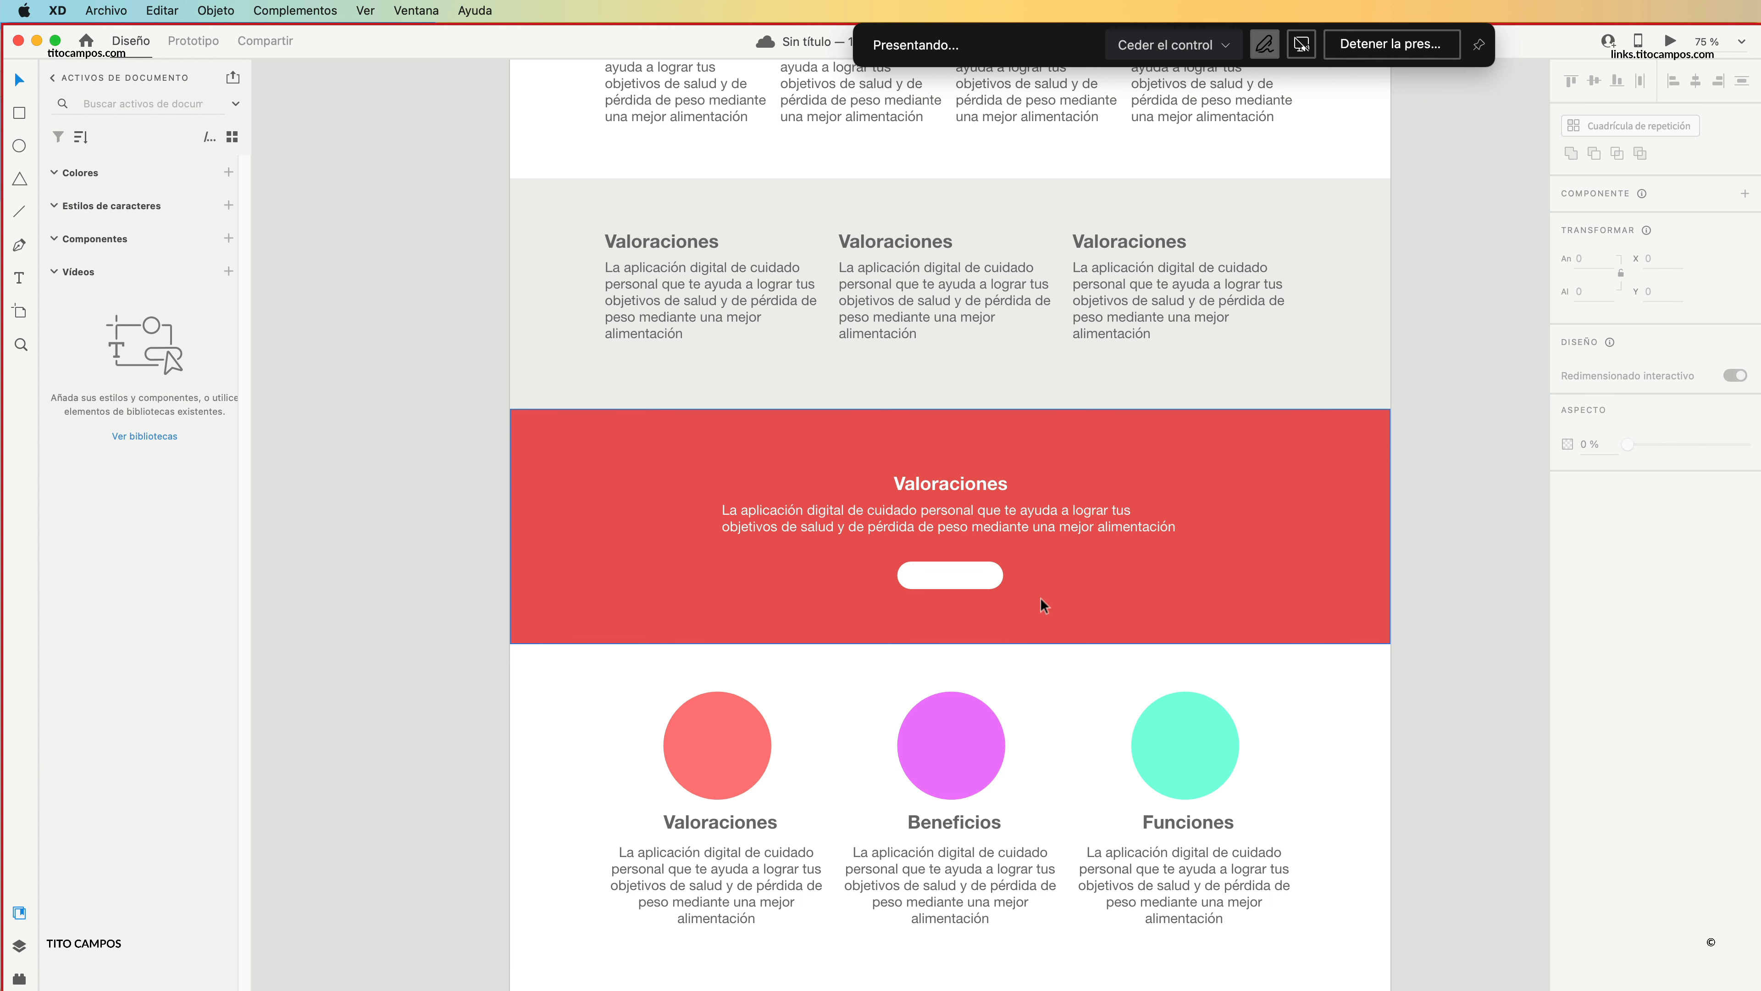
key(z)
alt+click(1177, 680)
alt+click(1177, 680)
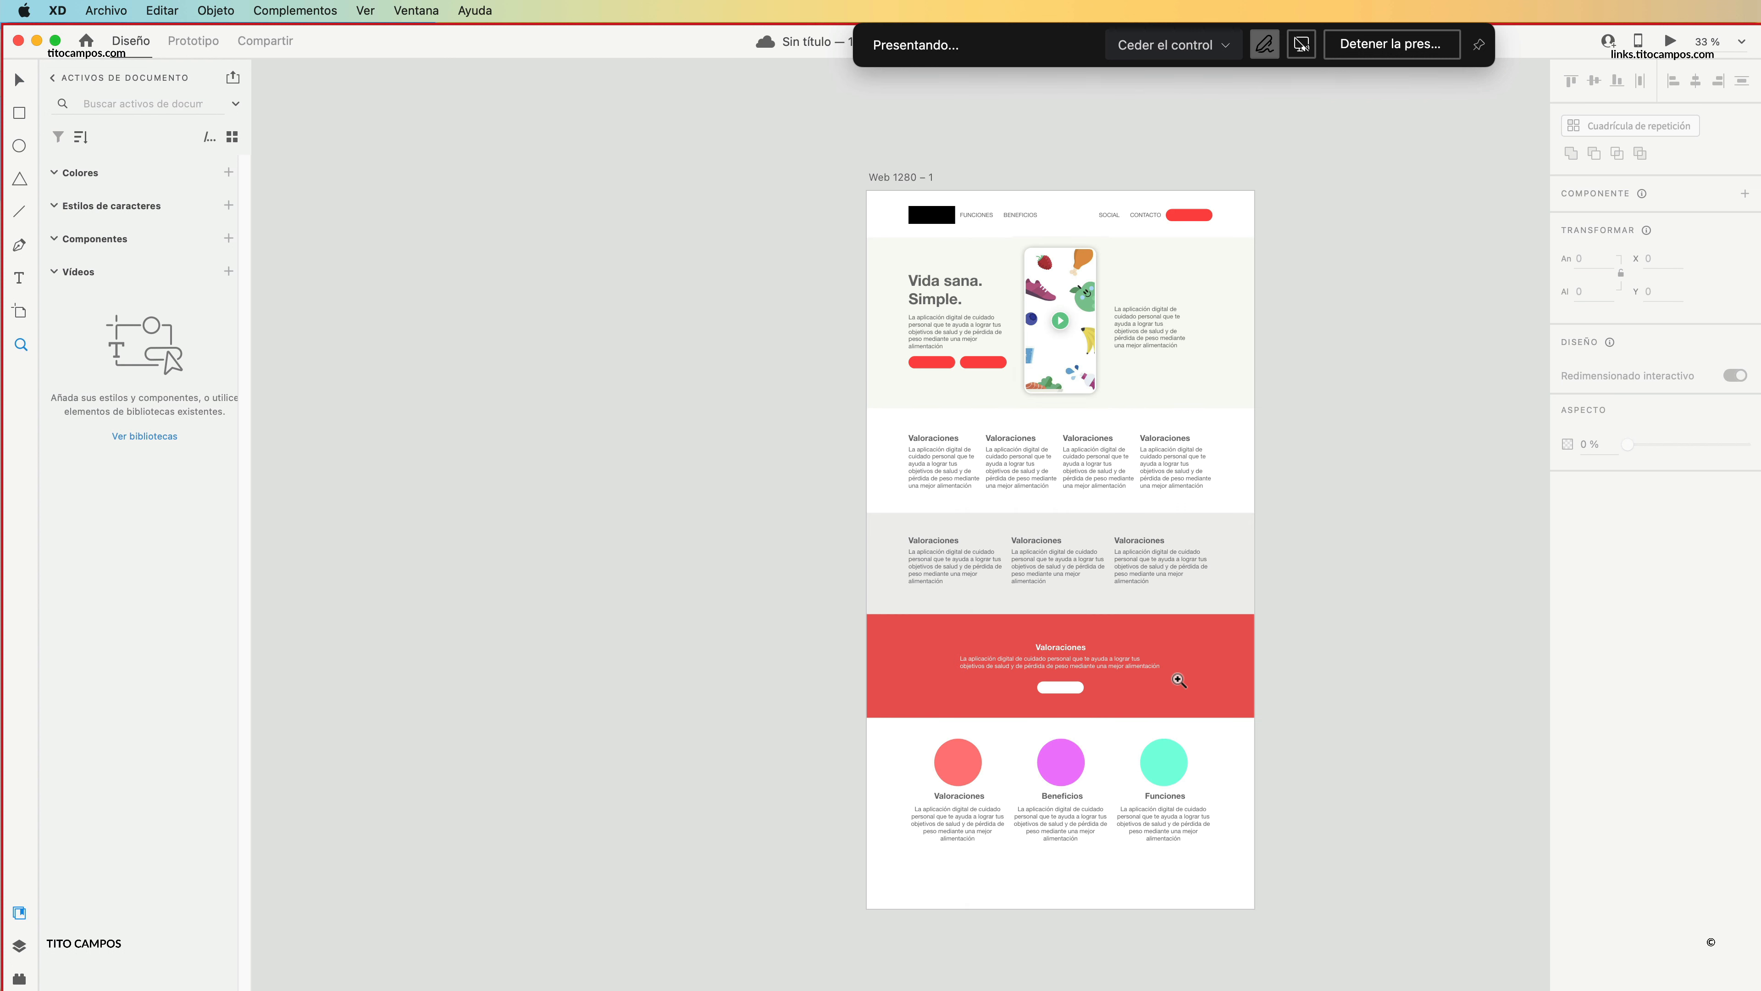
drag(1070, 399, 1158, 444)
alt+click(1100, 482)
alt+click(1100, 486)
alt+click(1094, 513)
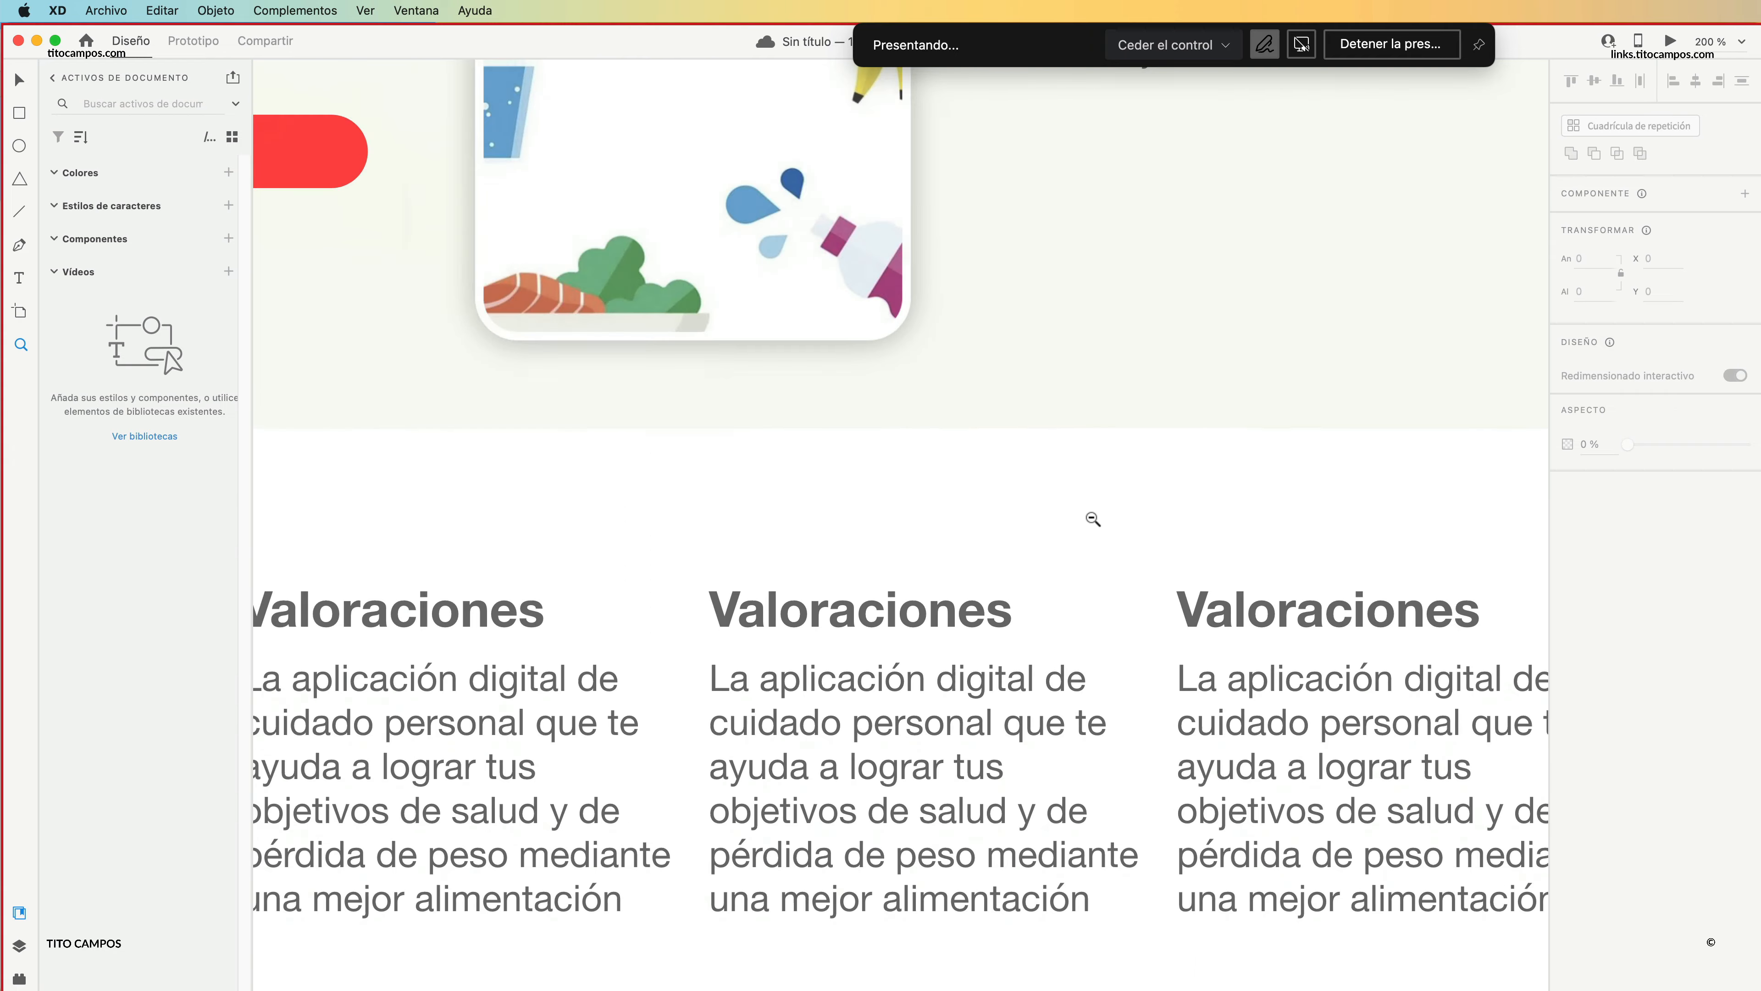
alt+click(1096, 538)
alt+click(1100, 562)
alt+click(1104, 548)
alt+click(1096, 510)
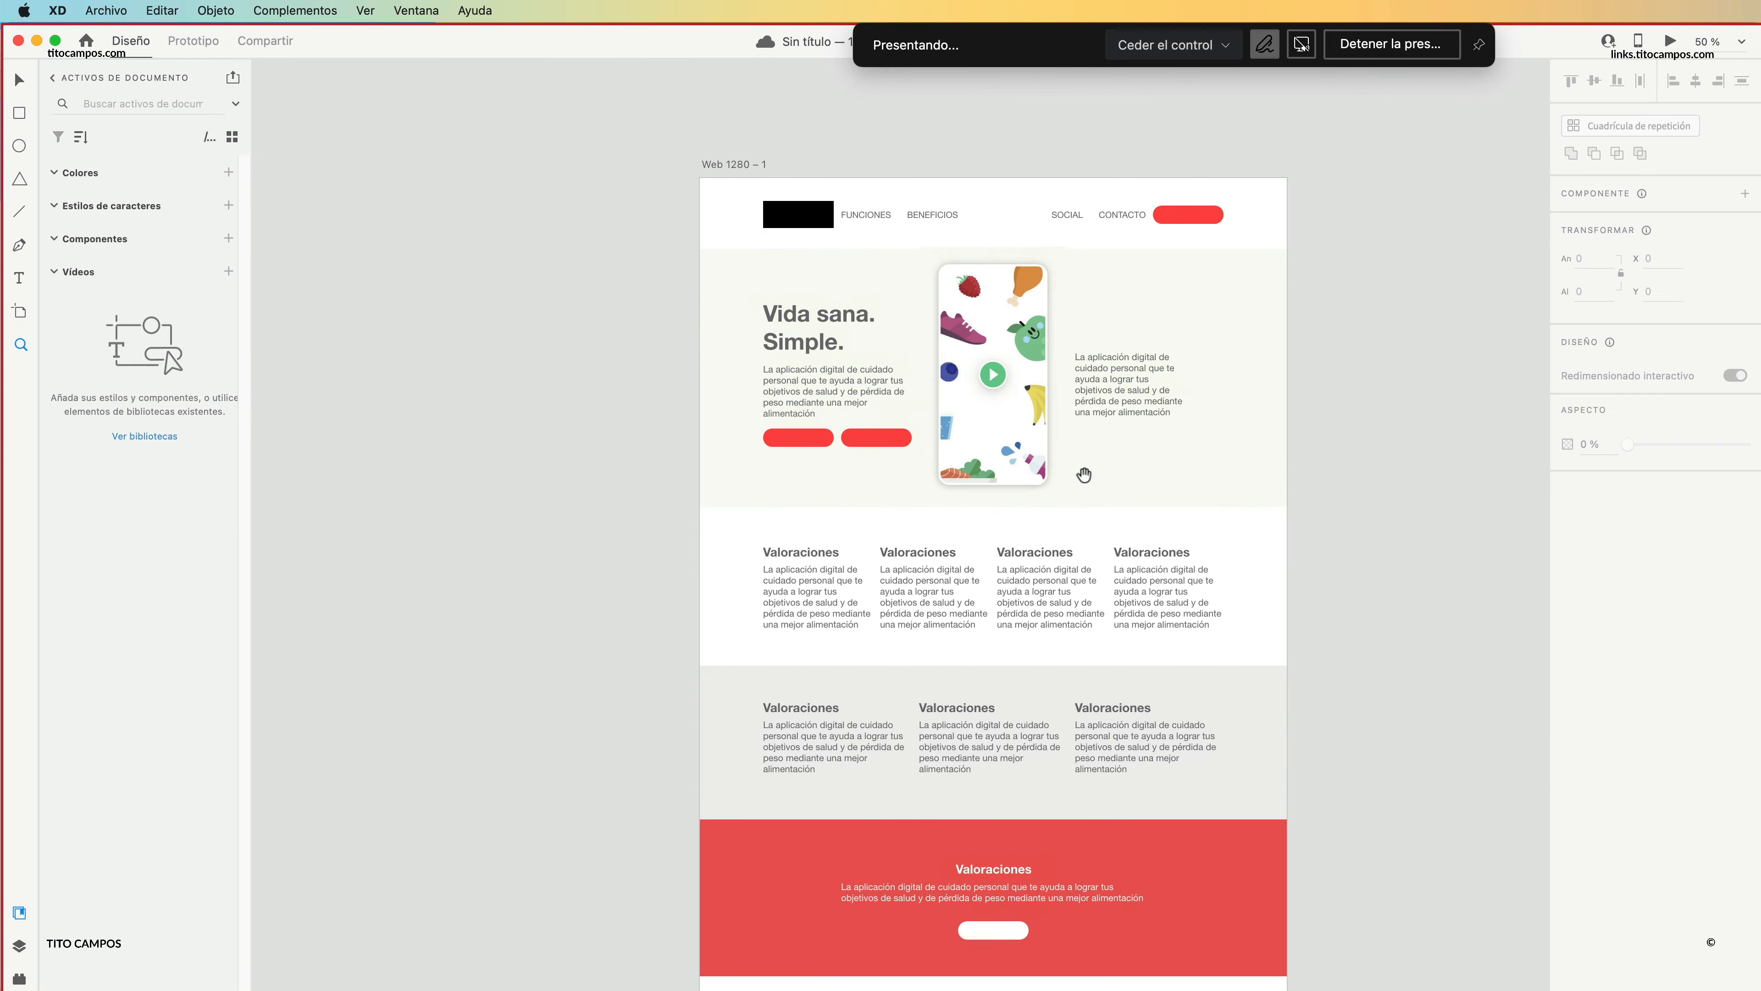
drag(1086, 477, 975, 579)
click(851, 435)
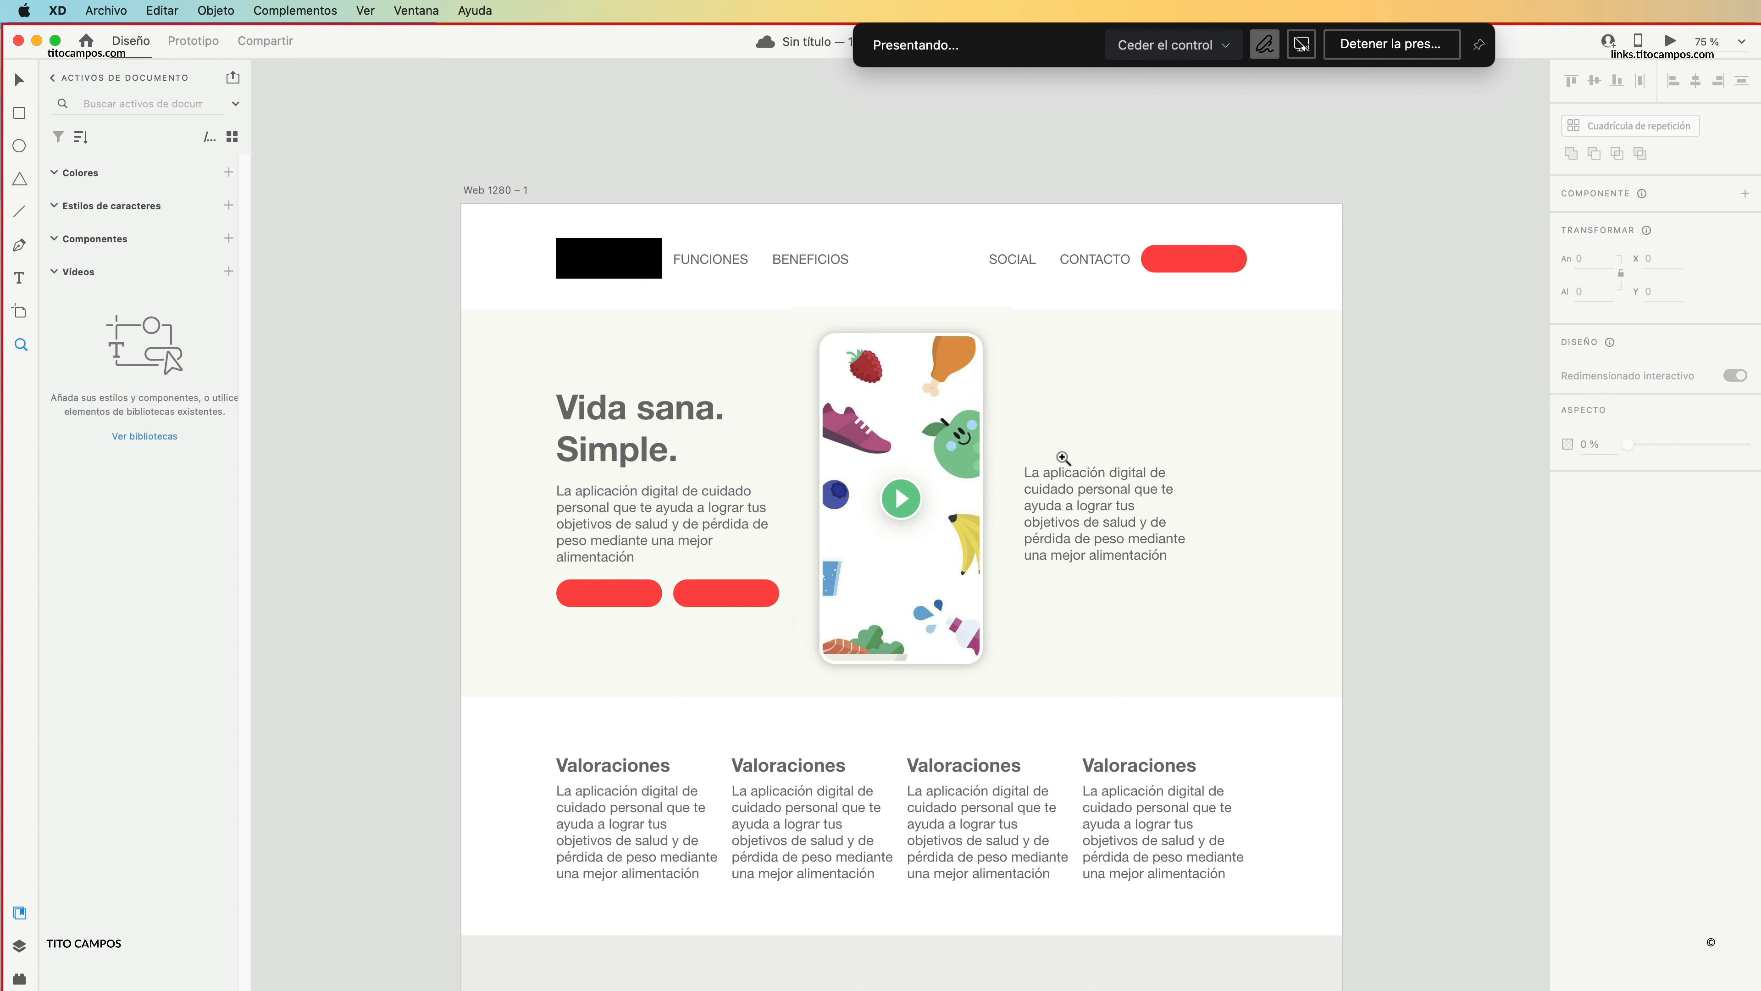
alt+click(1108, 513)
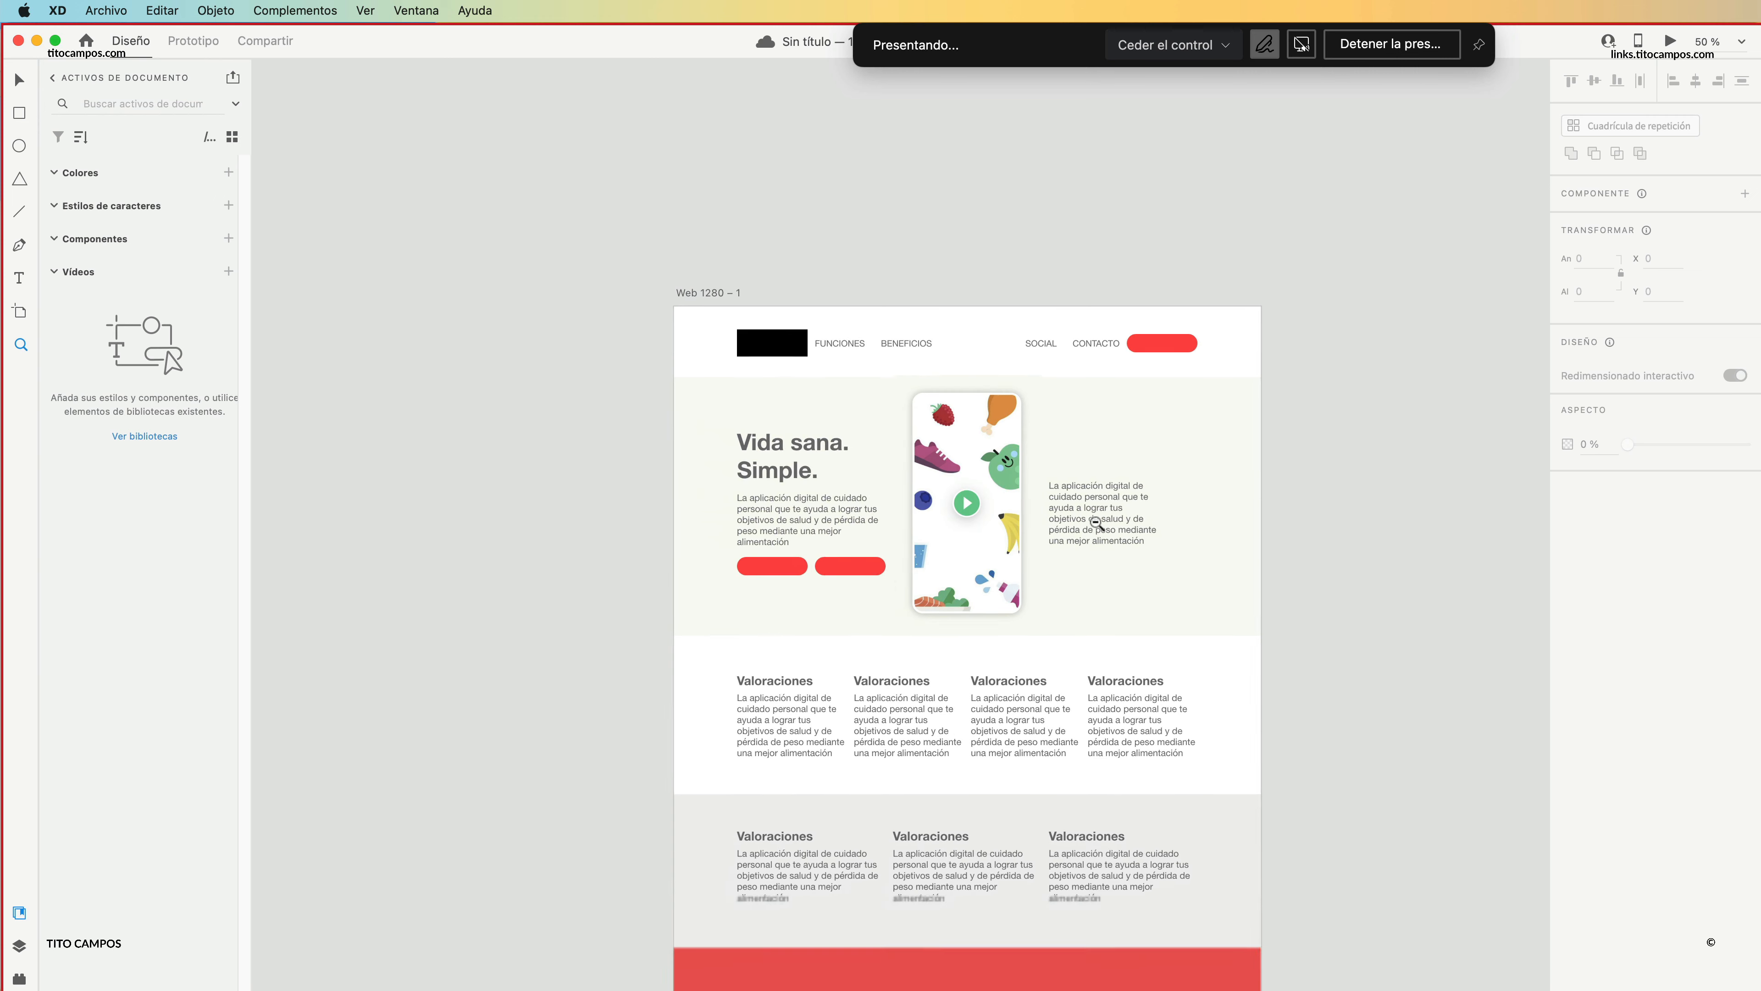
alt+click(1096, 533)
click(1095, 535)
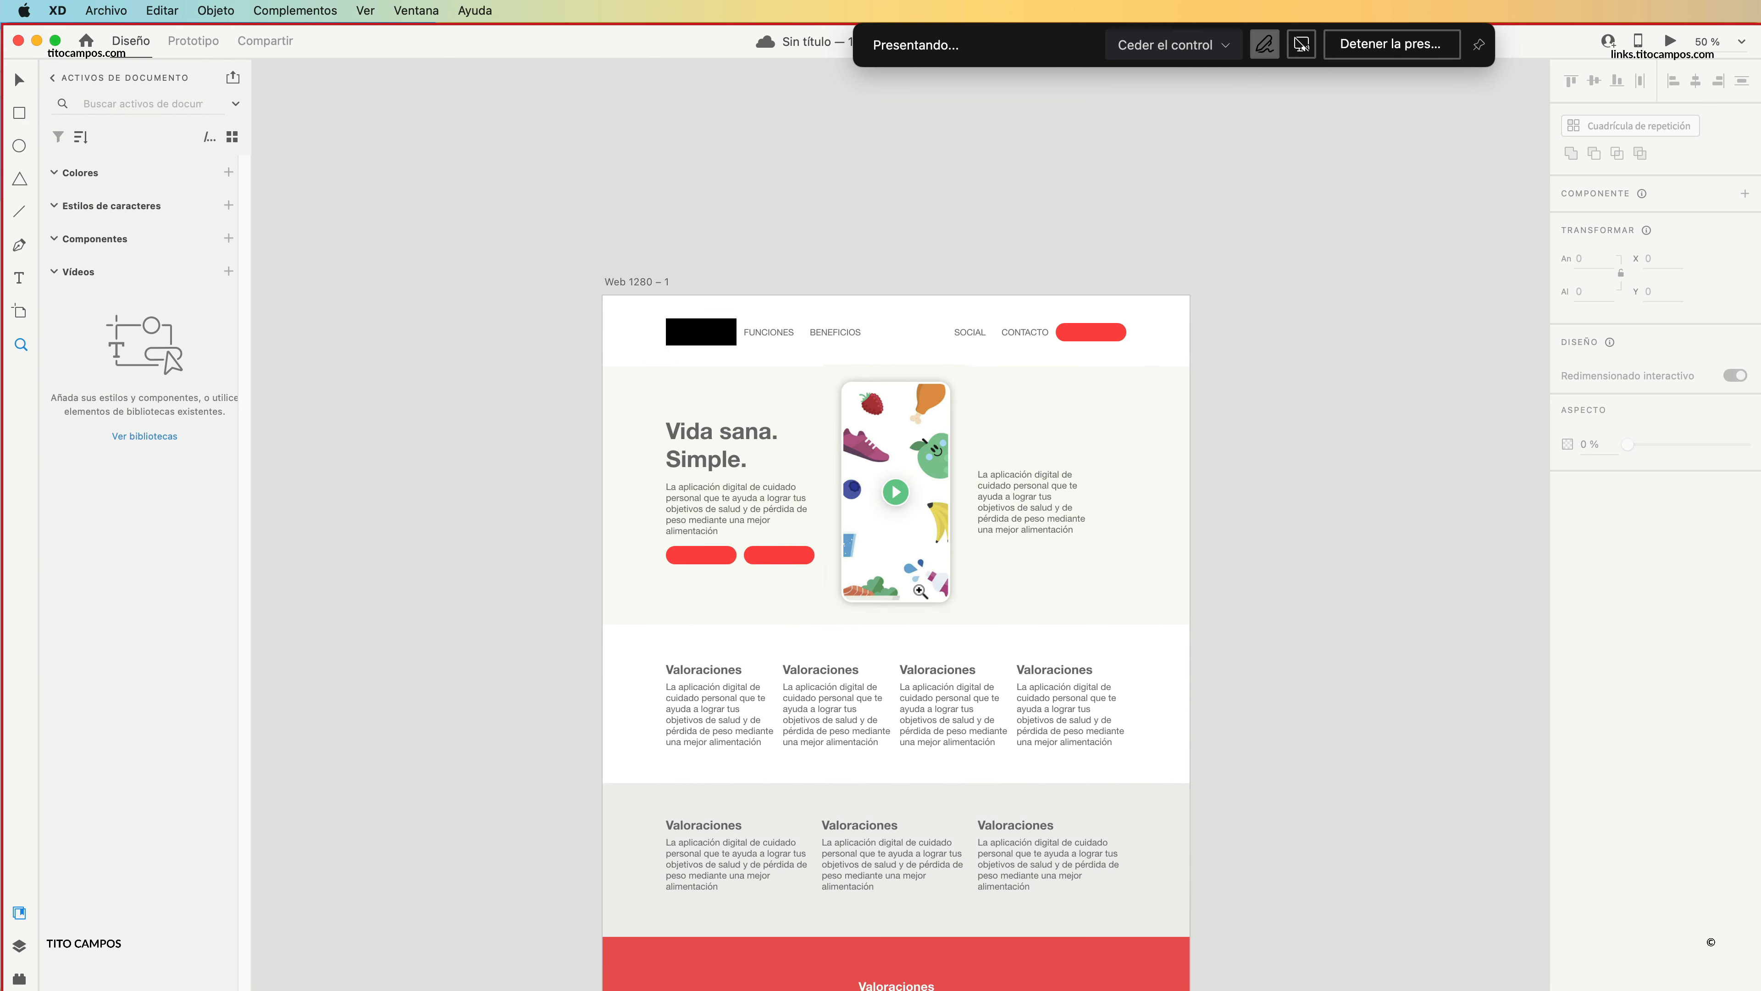
key(v)
drag(505, 406, 1067, 555)
click(1202, 602)
drag(1018, 441, 947, 424)
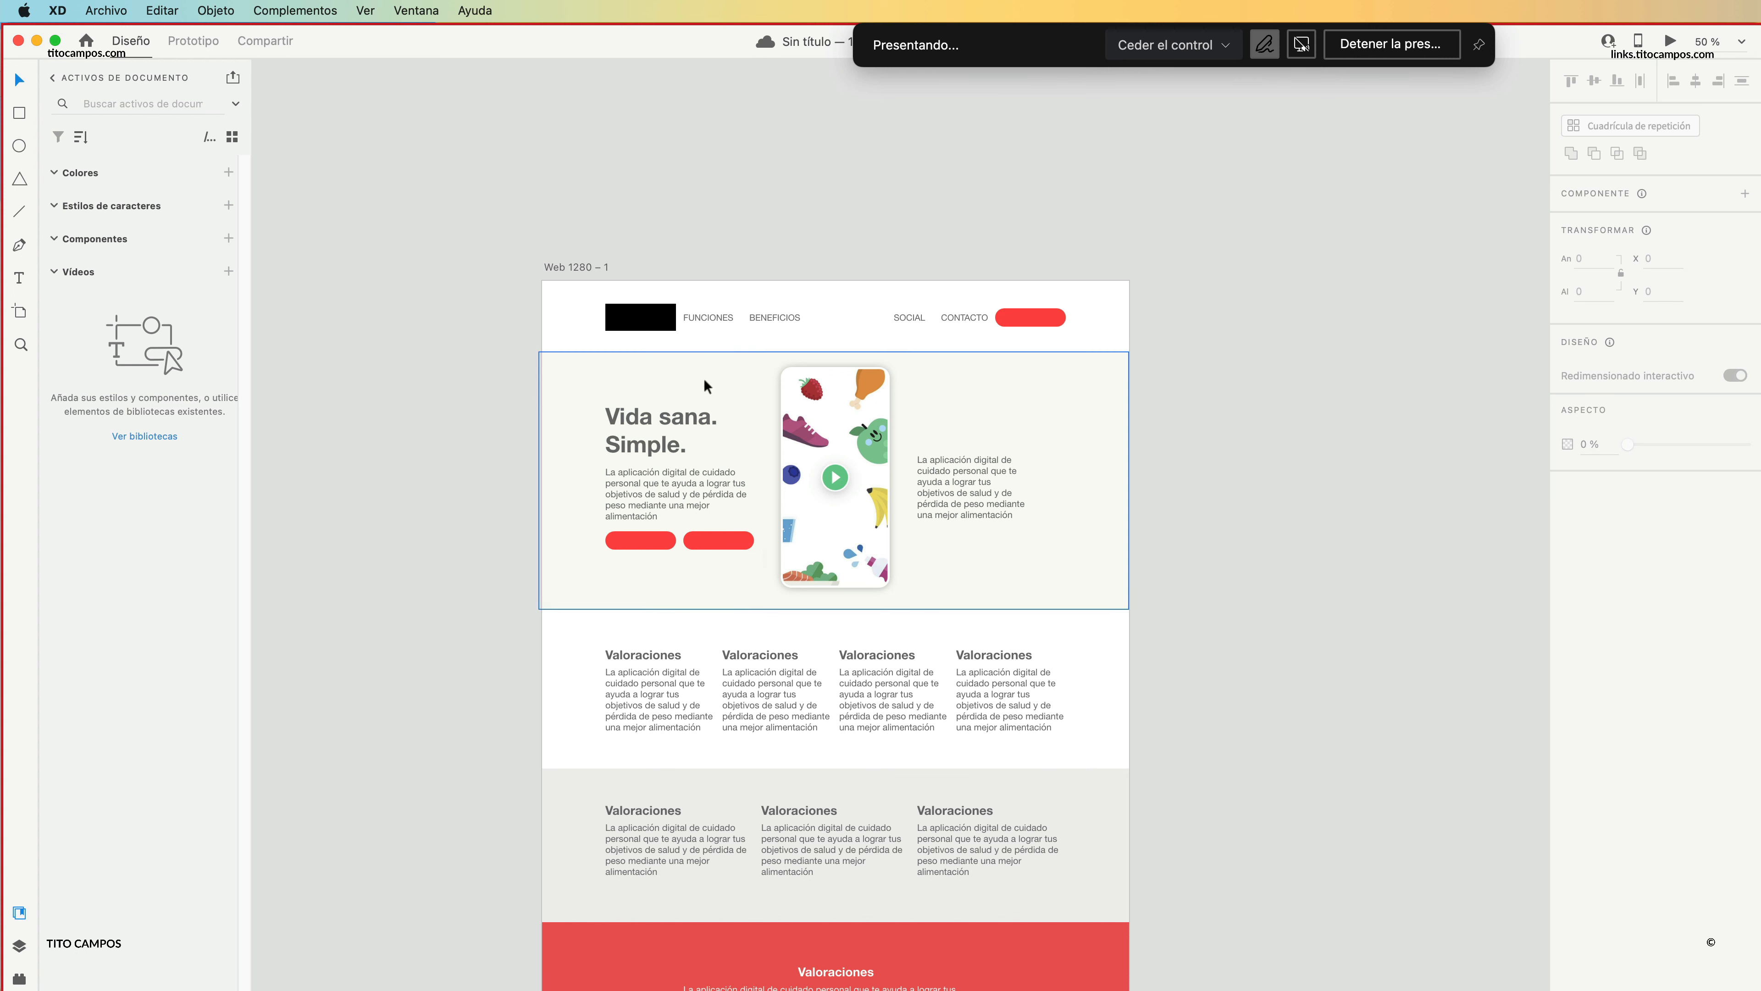
Add an iPhone 14 Pro Max artboard beside the web artboard and extend its height to 1484.
scroll(704, 379, right, 5)
scroll(703, 379, down, 2)
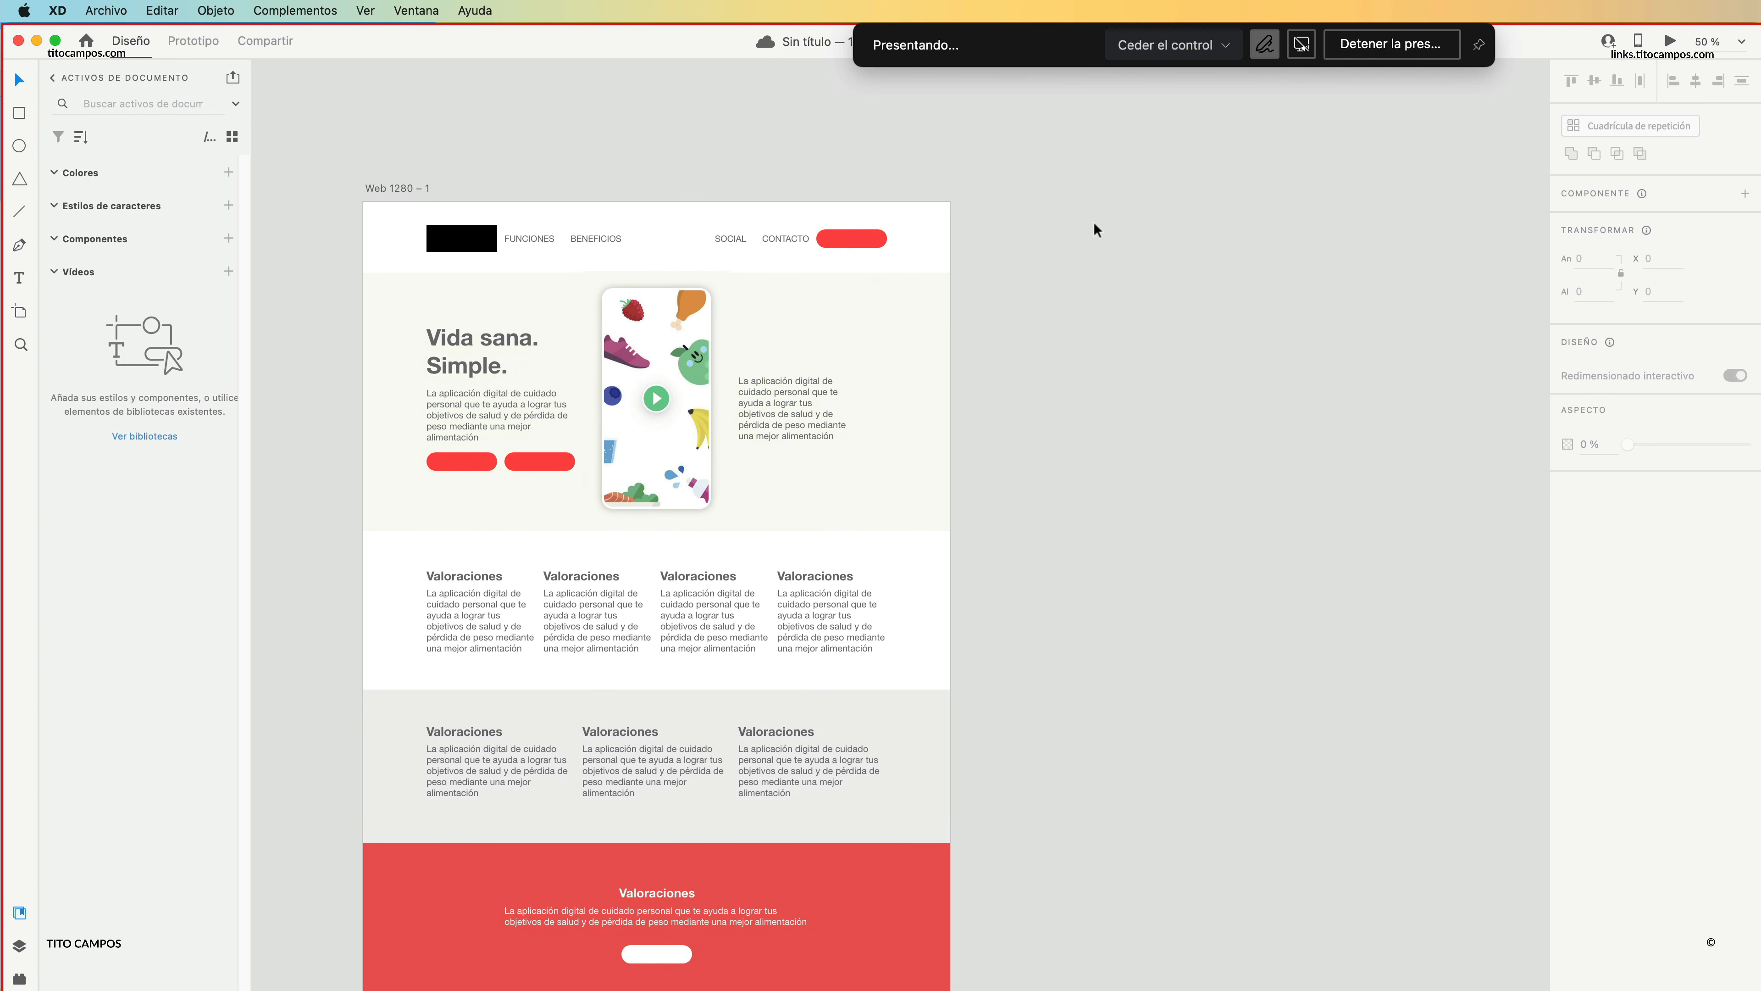
click(403, 189)
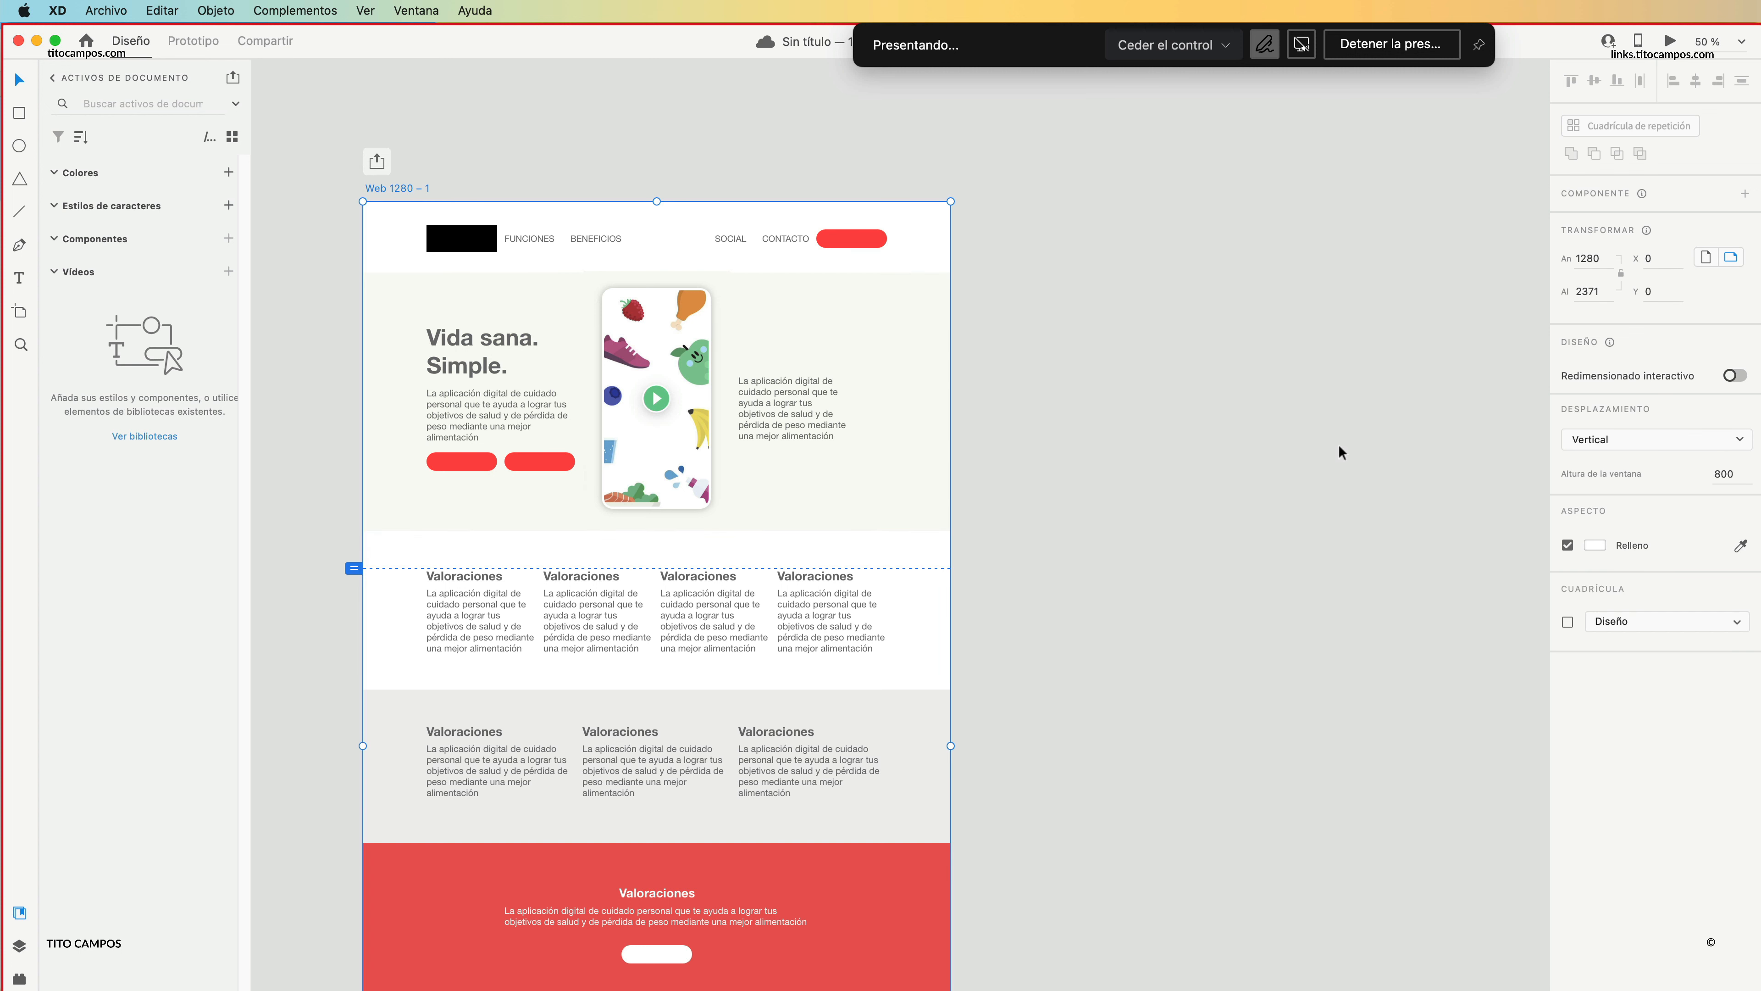
click(19, 312)
click(1630, 670)
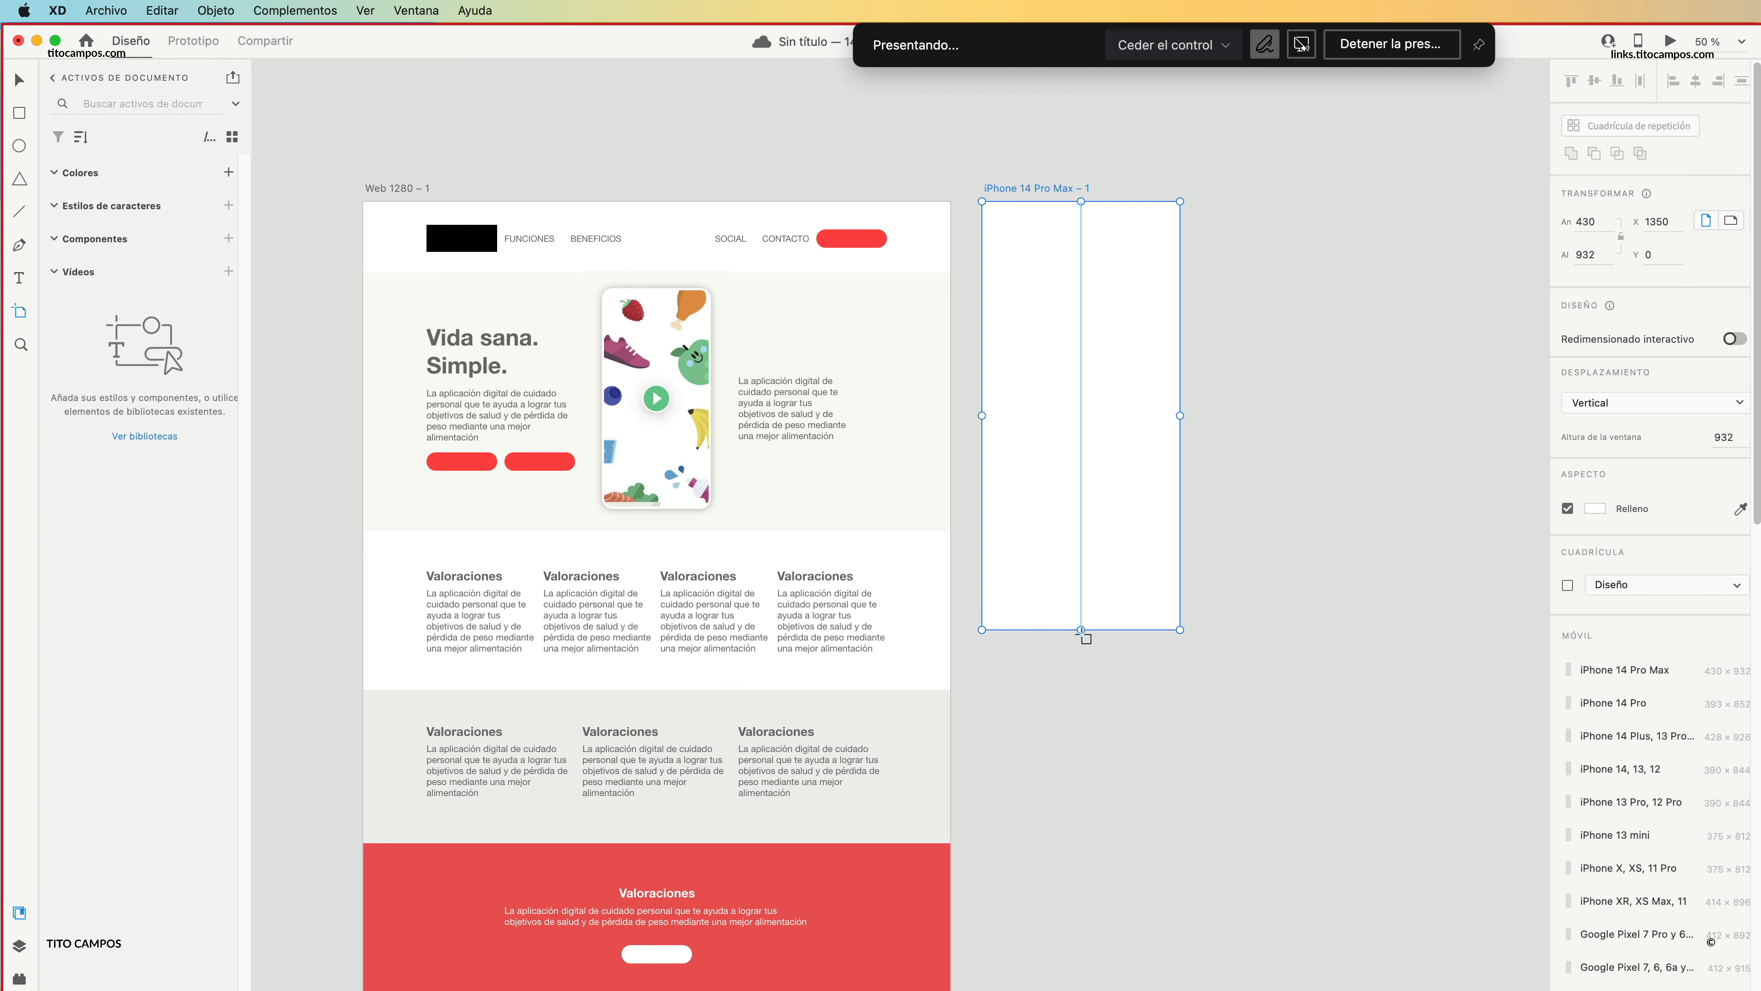
drag(1081, 629, 1105, 883)
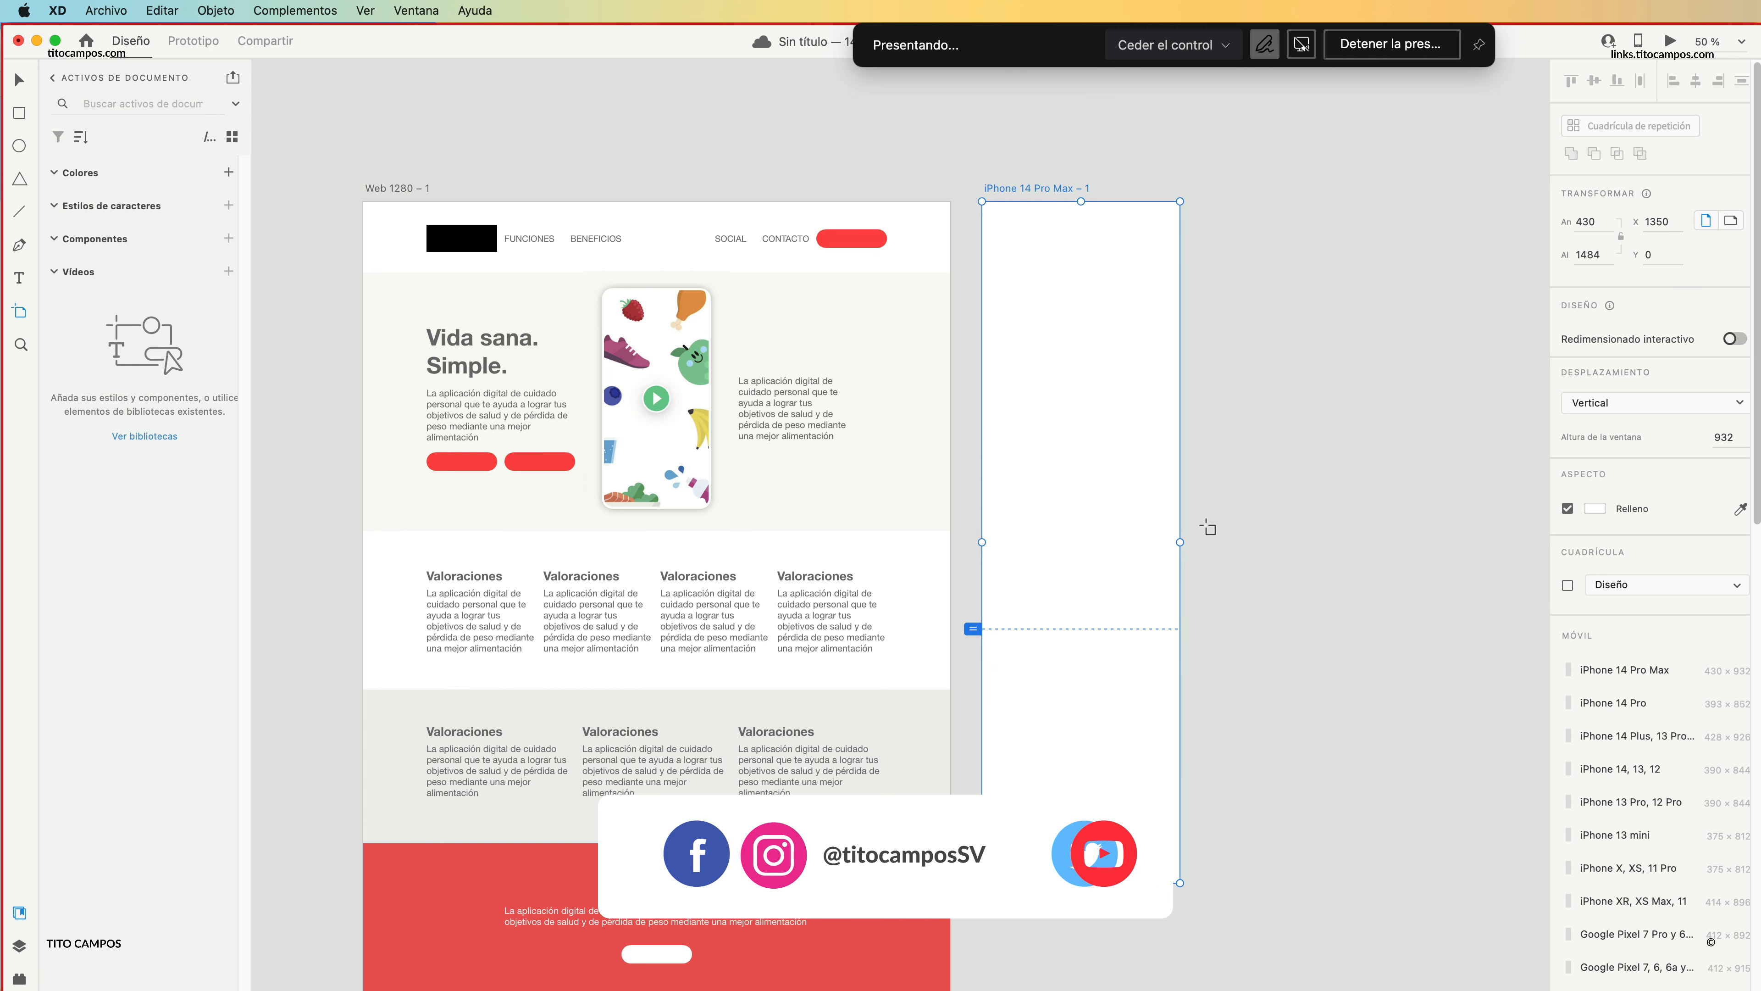
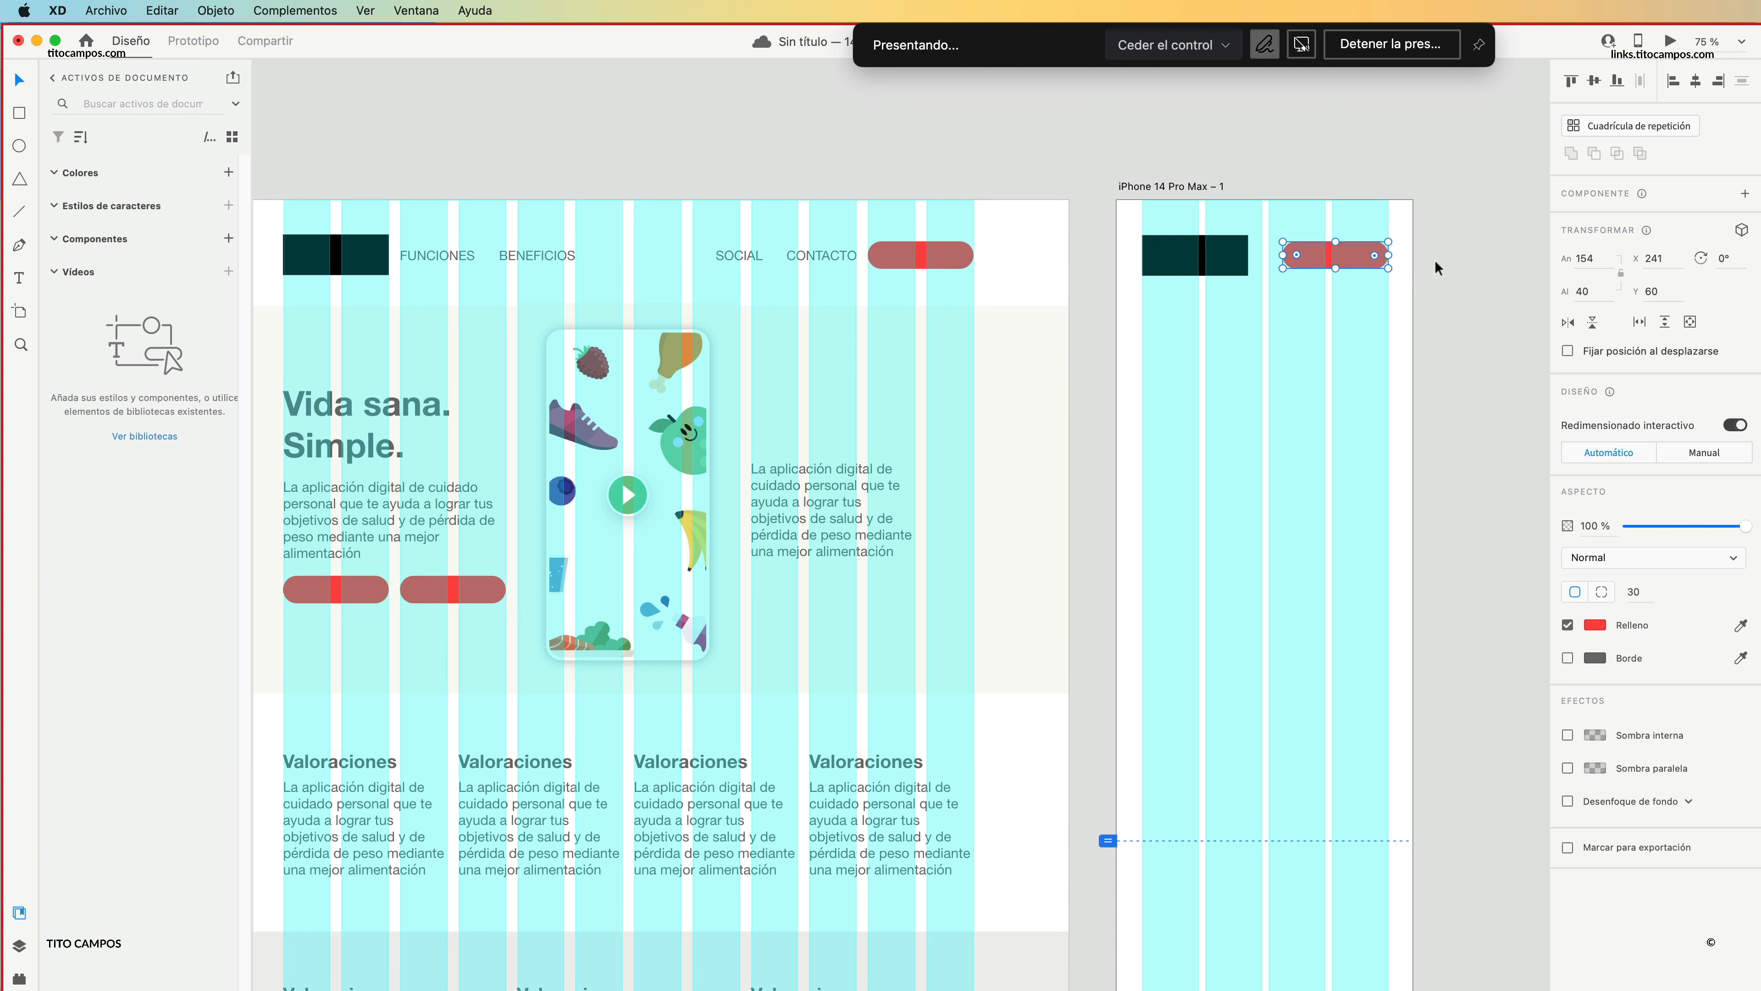
Move the logo block and red button up together in the iPhone artboard's header, placing the button at Y 37.
click(1435, 260)
drag(1356, 318, 1198, 258)
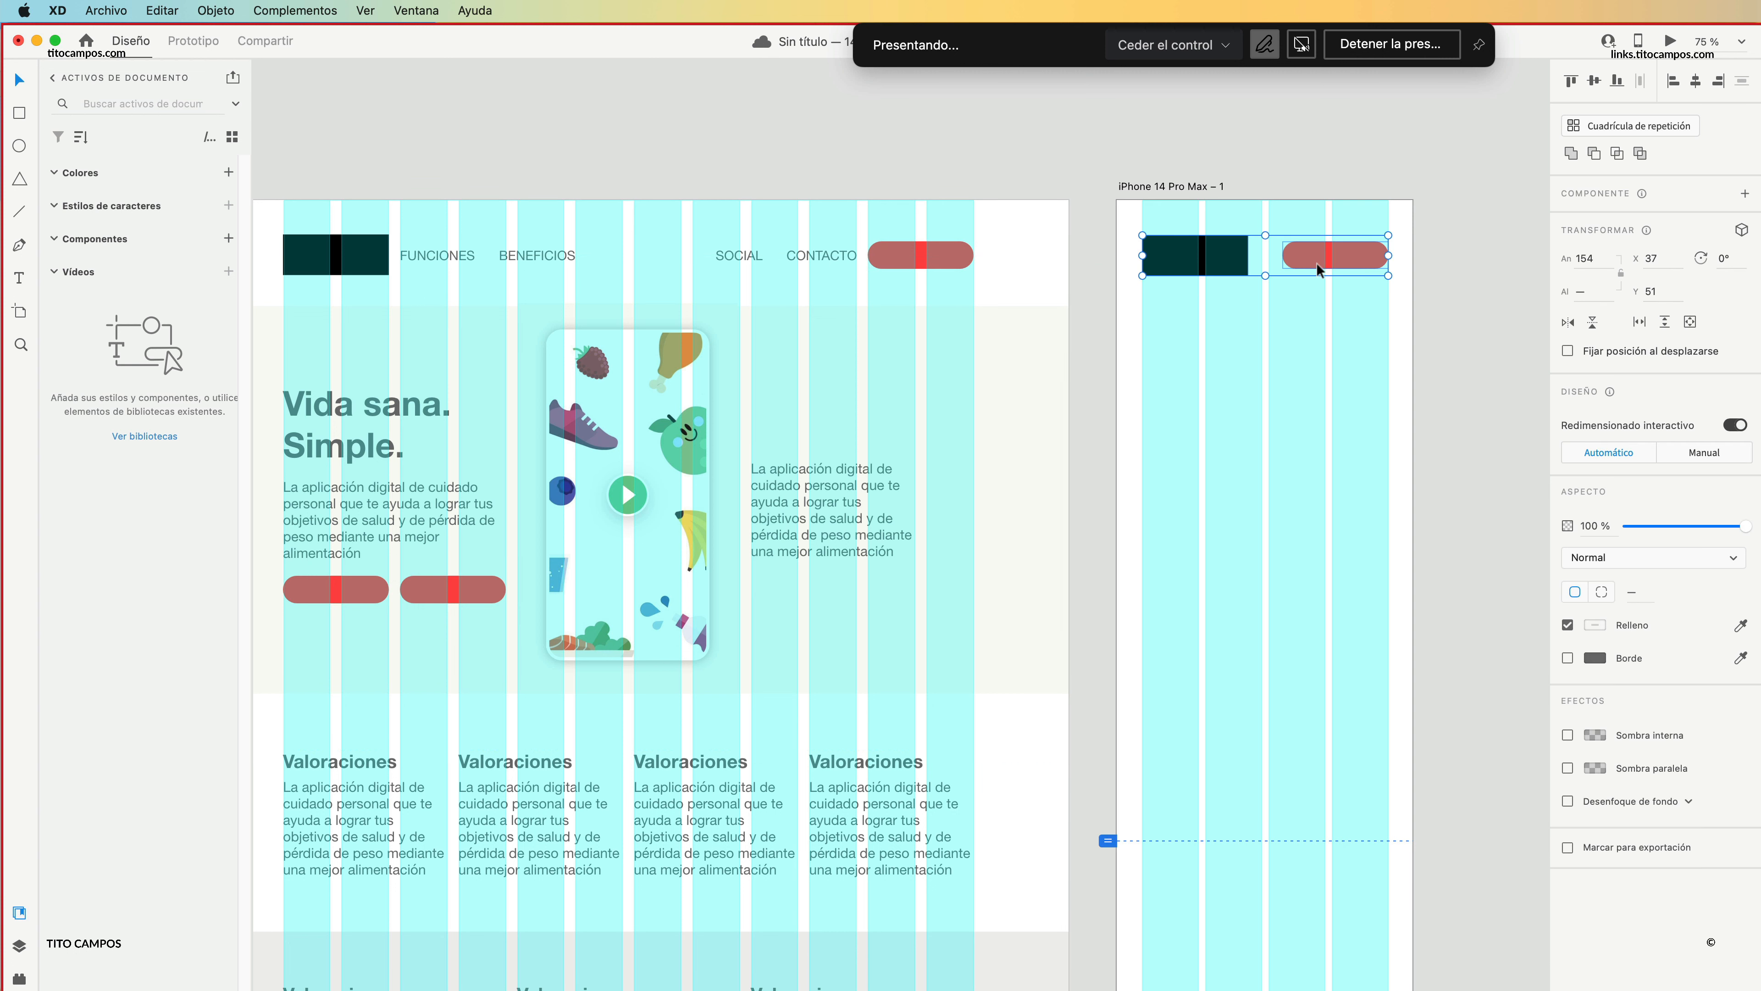
drag(1316, 249, 1330, 234)
click(1337, 239)
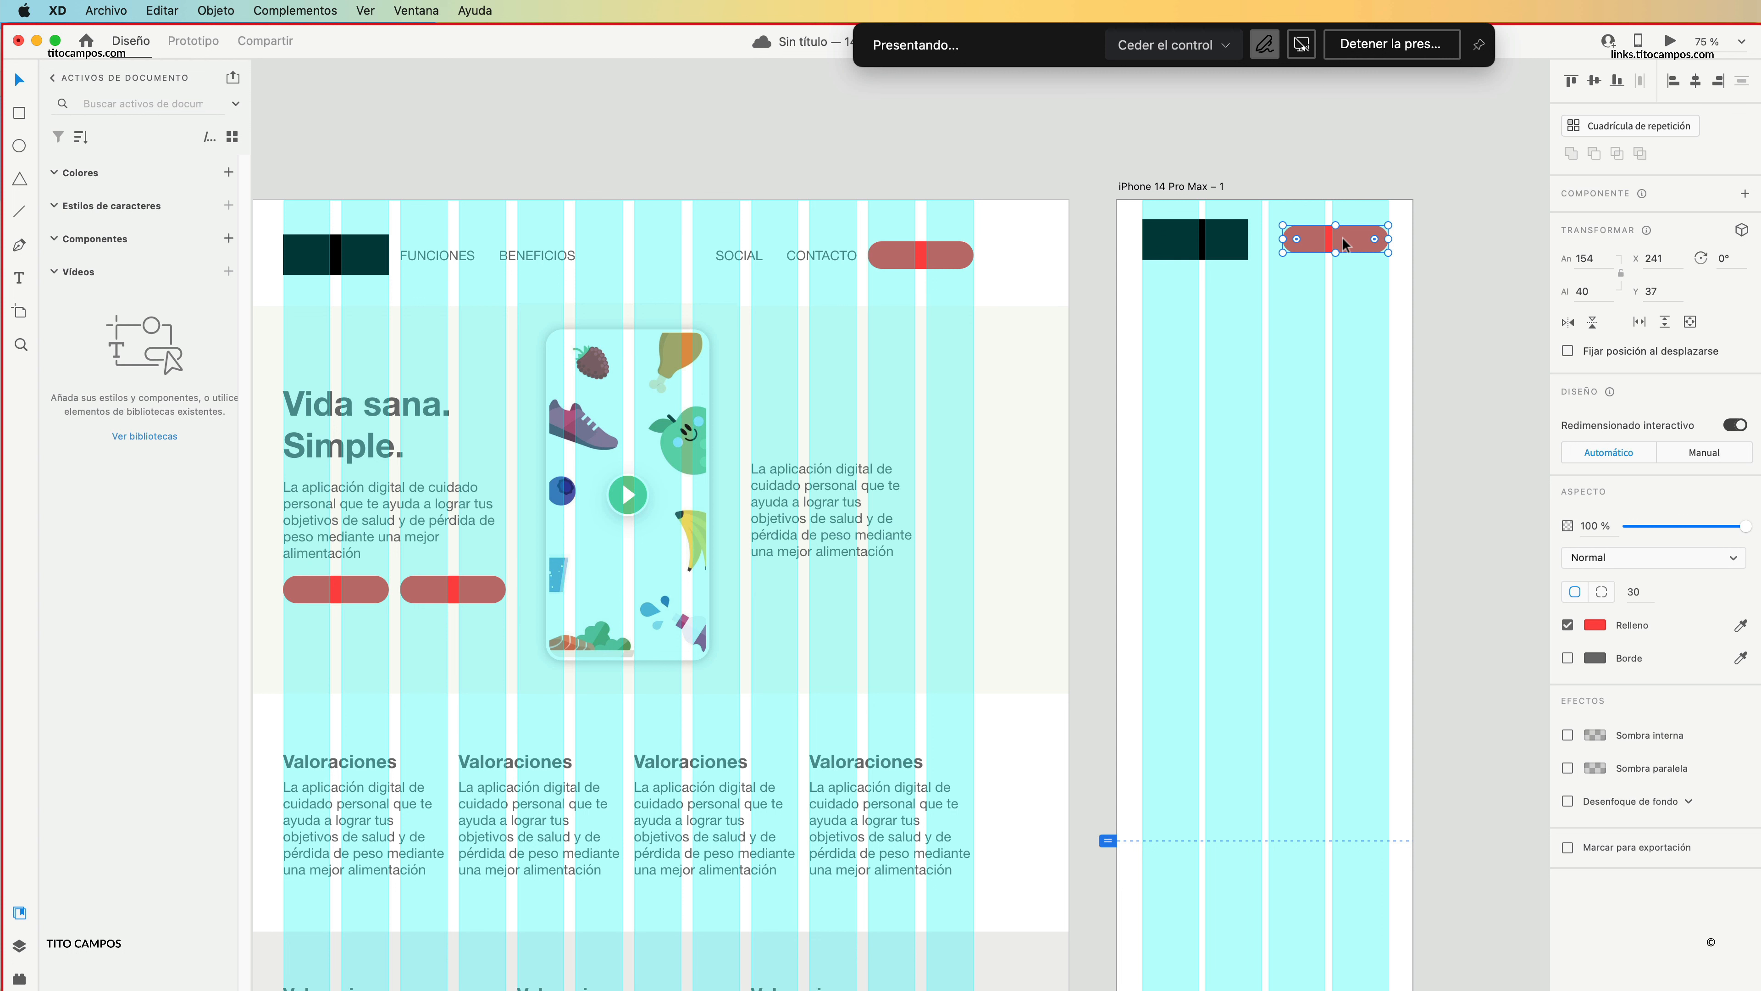
key(Delete)
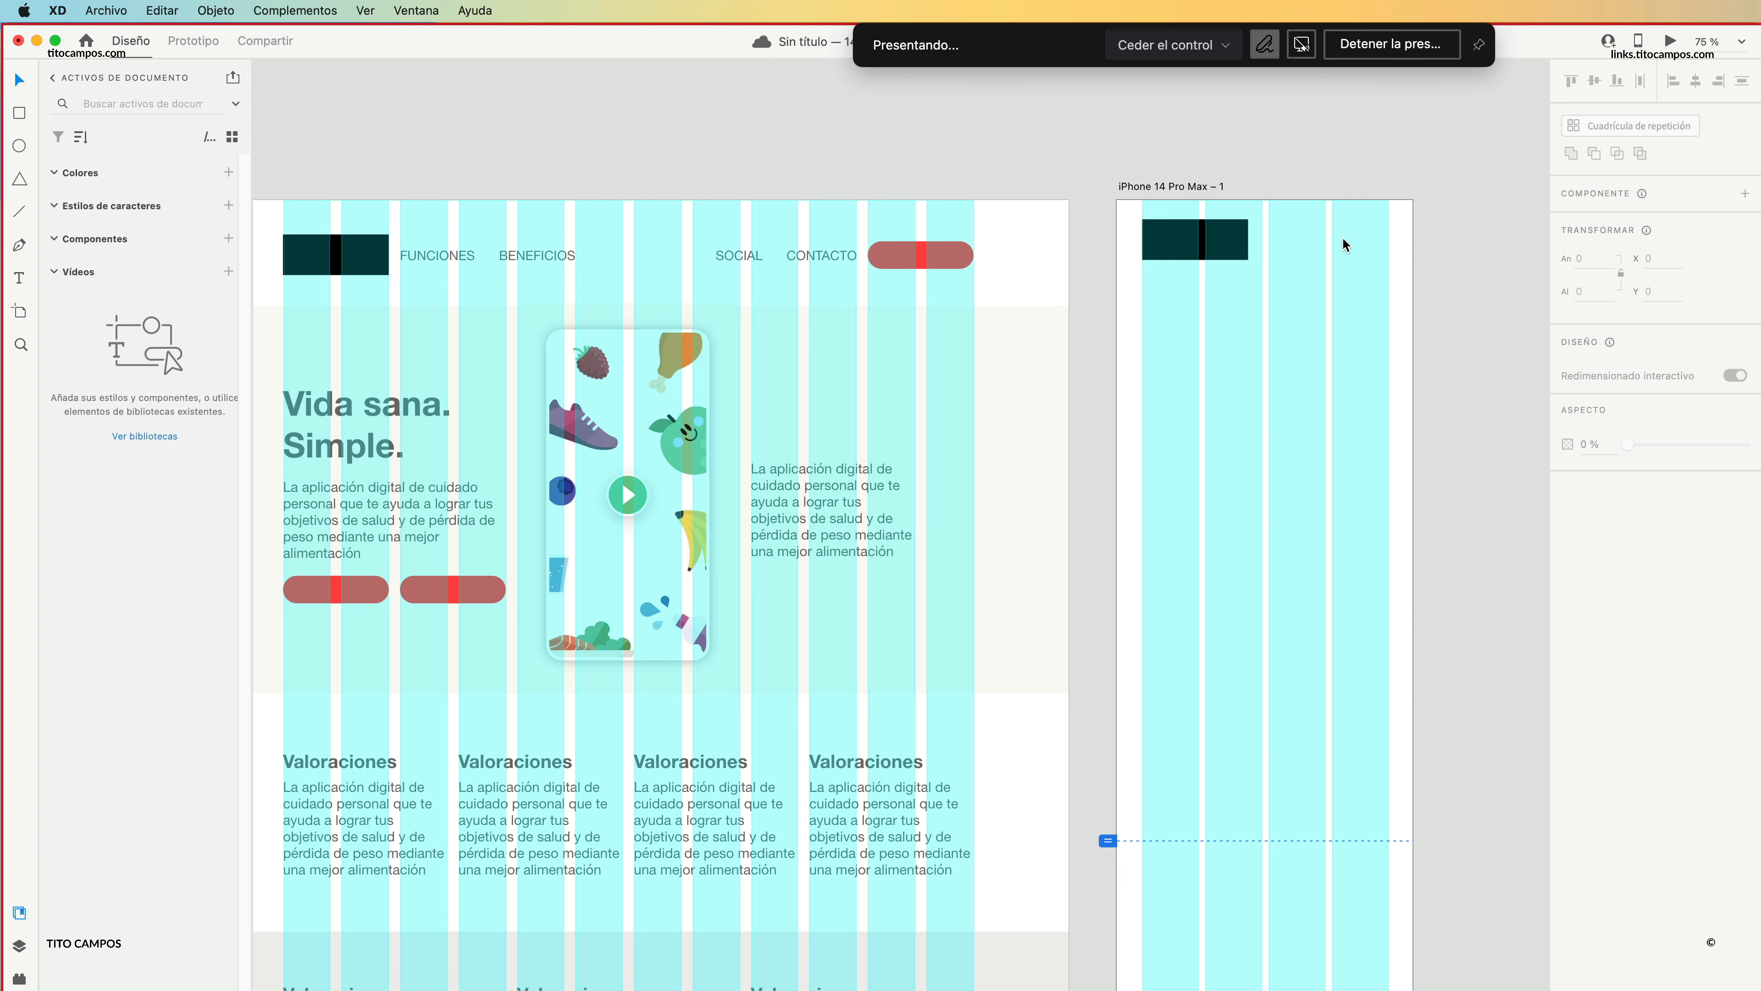
key(super+z)
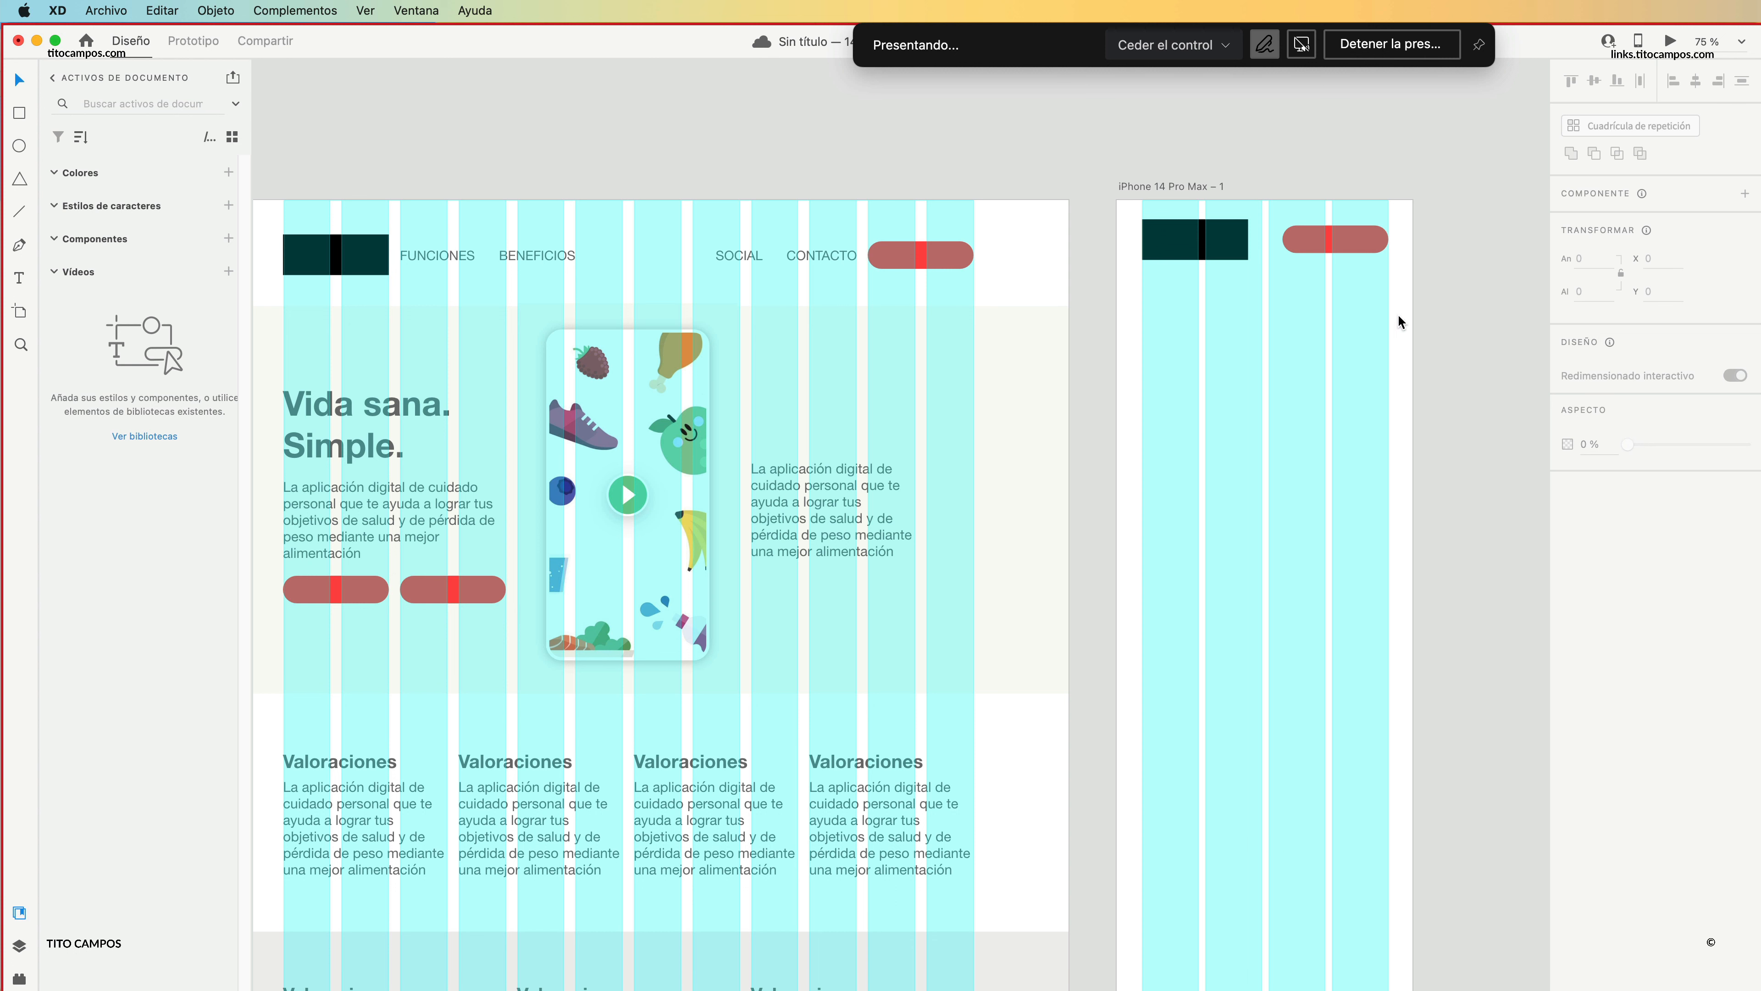
click(1338, 240)
key(Delete)
key(super+z)
key(super+c)
Flatten the iPhone header's red button to a height of 5 and shorten it to a small bar at the right margin.
click(1287, 221)
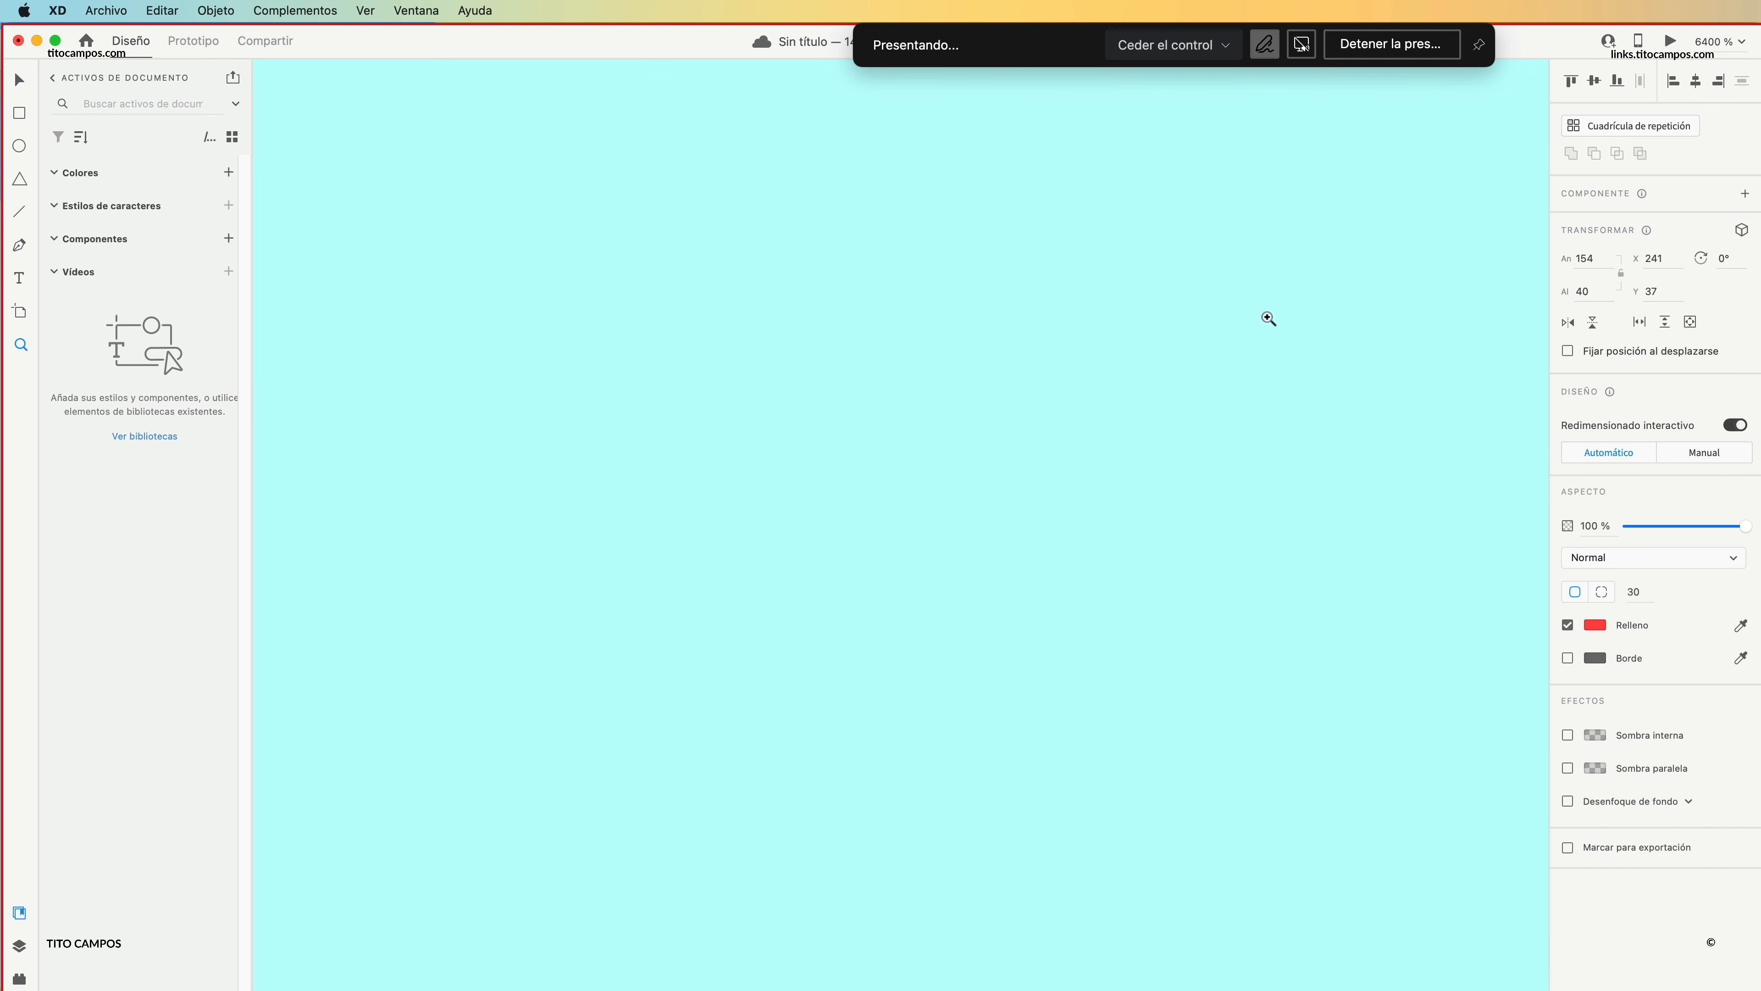
alt+click(1222, 456)
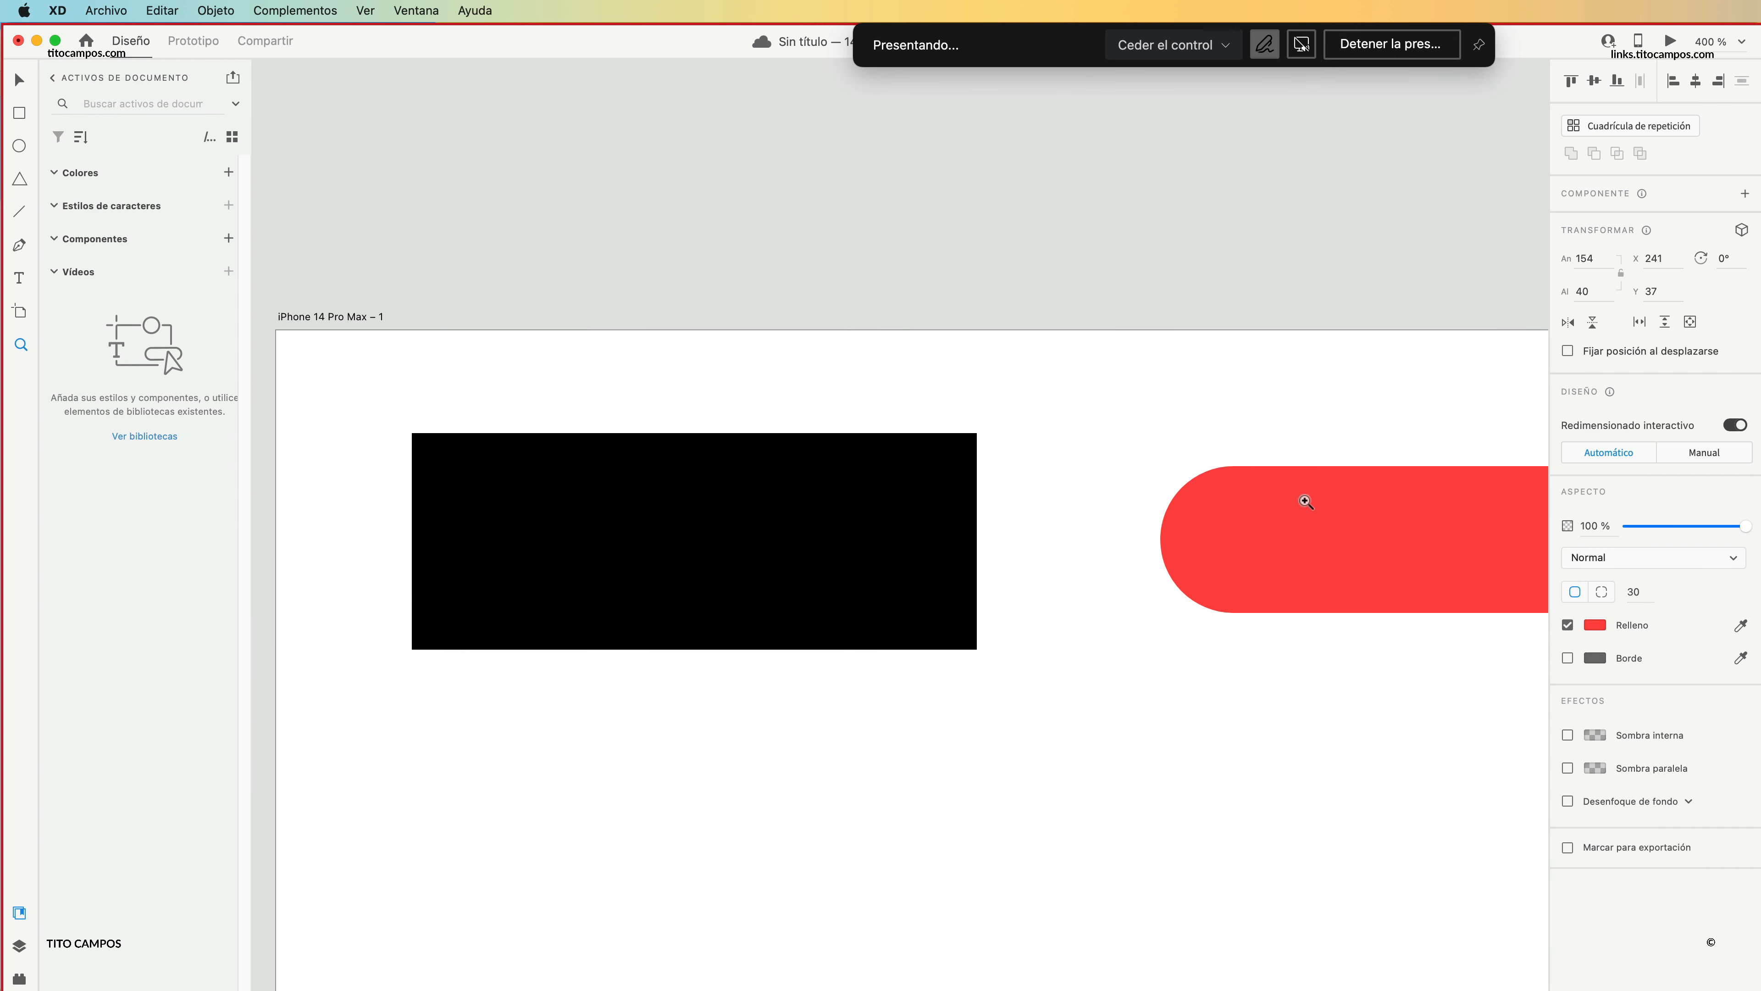
scroll(1296, 498, right, 5)
drag(1028, 604, 1042, 477)
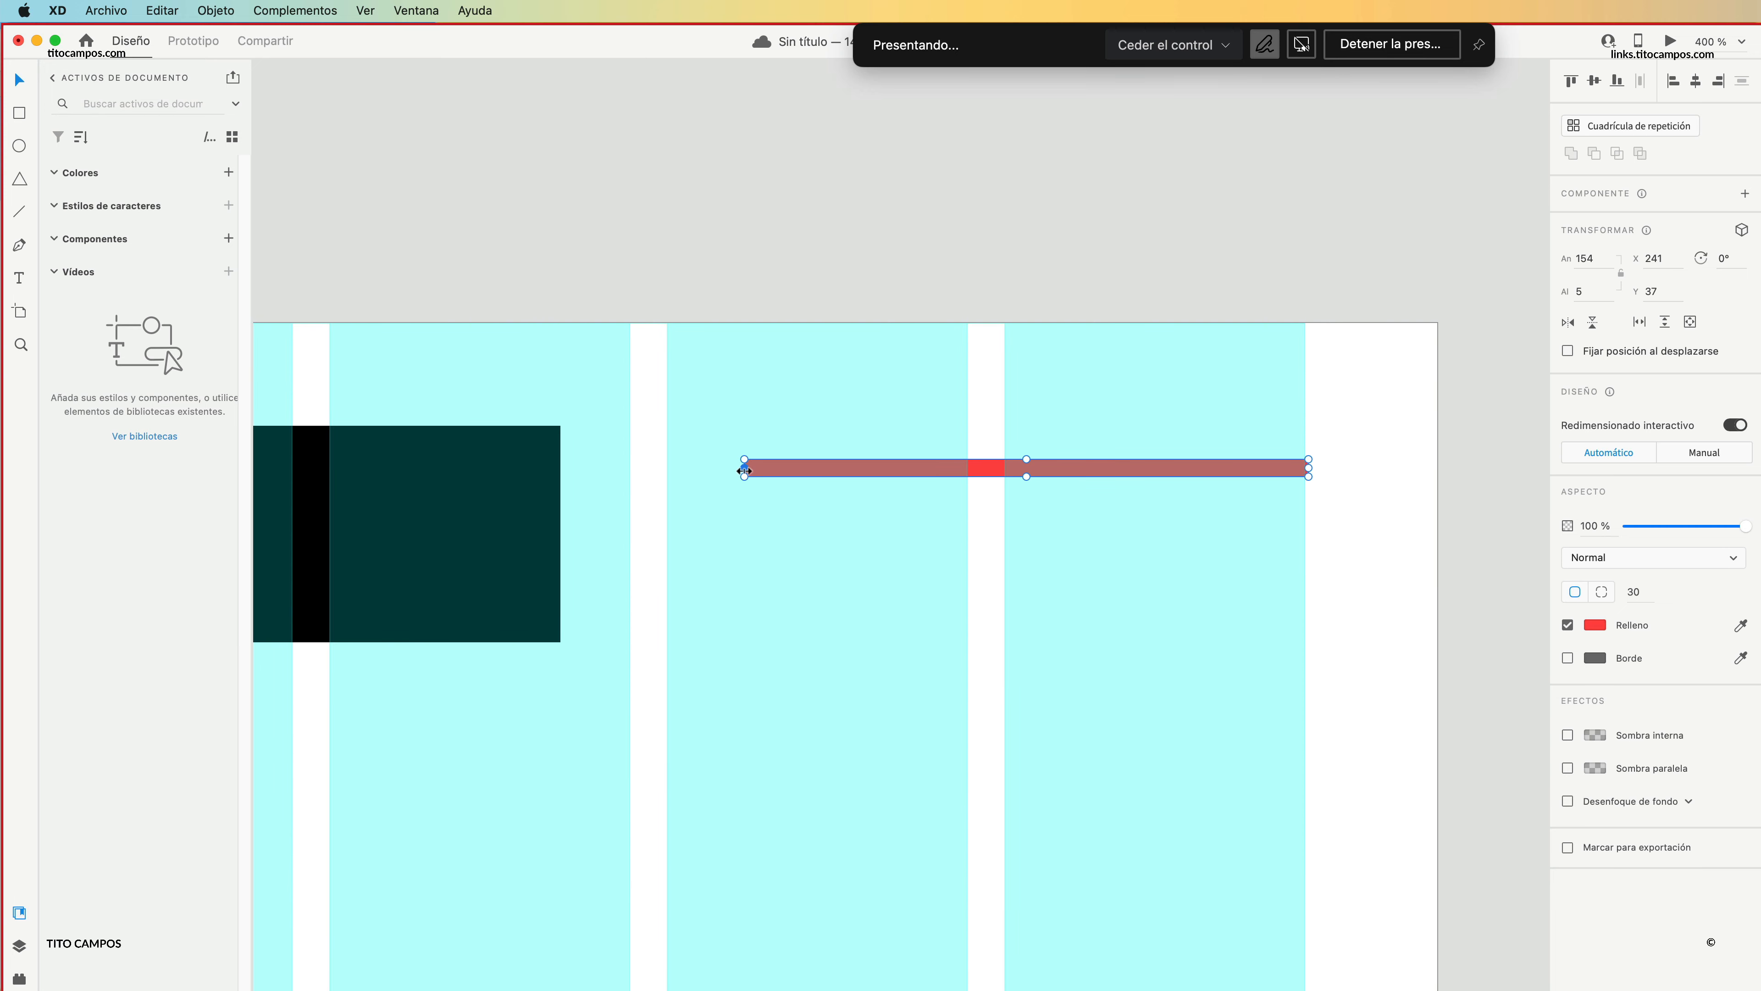
drag(744, 470, 1259, 536)
Turn the small red bar into a repeat grid of three stacked lines forming a hamburger icon, and nudge it into place.
key(super+r)
drag(1276, 470, 1271, 494)
key(Left)
key(Left)
key(Right)
Copy the web hero's background rectangle below the iPhone header at Y 109 and fit it to the artboard's 430 width.
key(z)
alt+click(1009, 528)
alt+click(1011, 556)
alt+click(1010, 566)
alt+click(1007, 579)
alt+click(1007, 586)
alt+click(1003, 590)
alt+click(980, 628)
drag(971, 637, 1131, 394)
click(1090, 484)
key(v)
click(1294, 392)
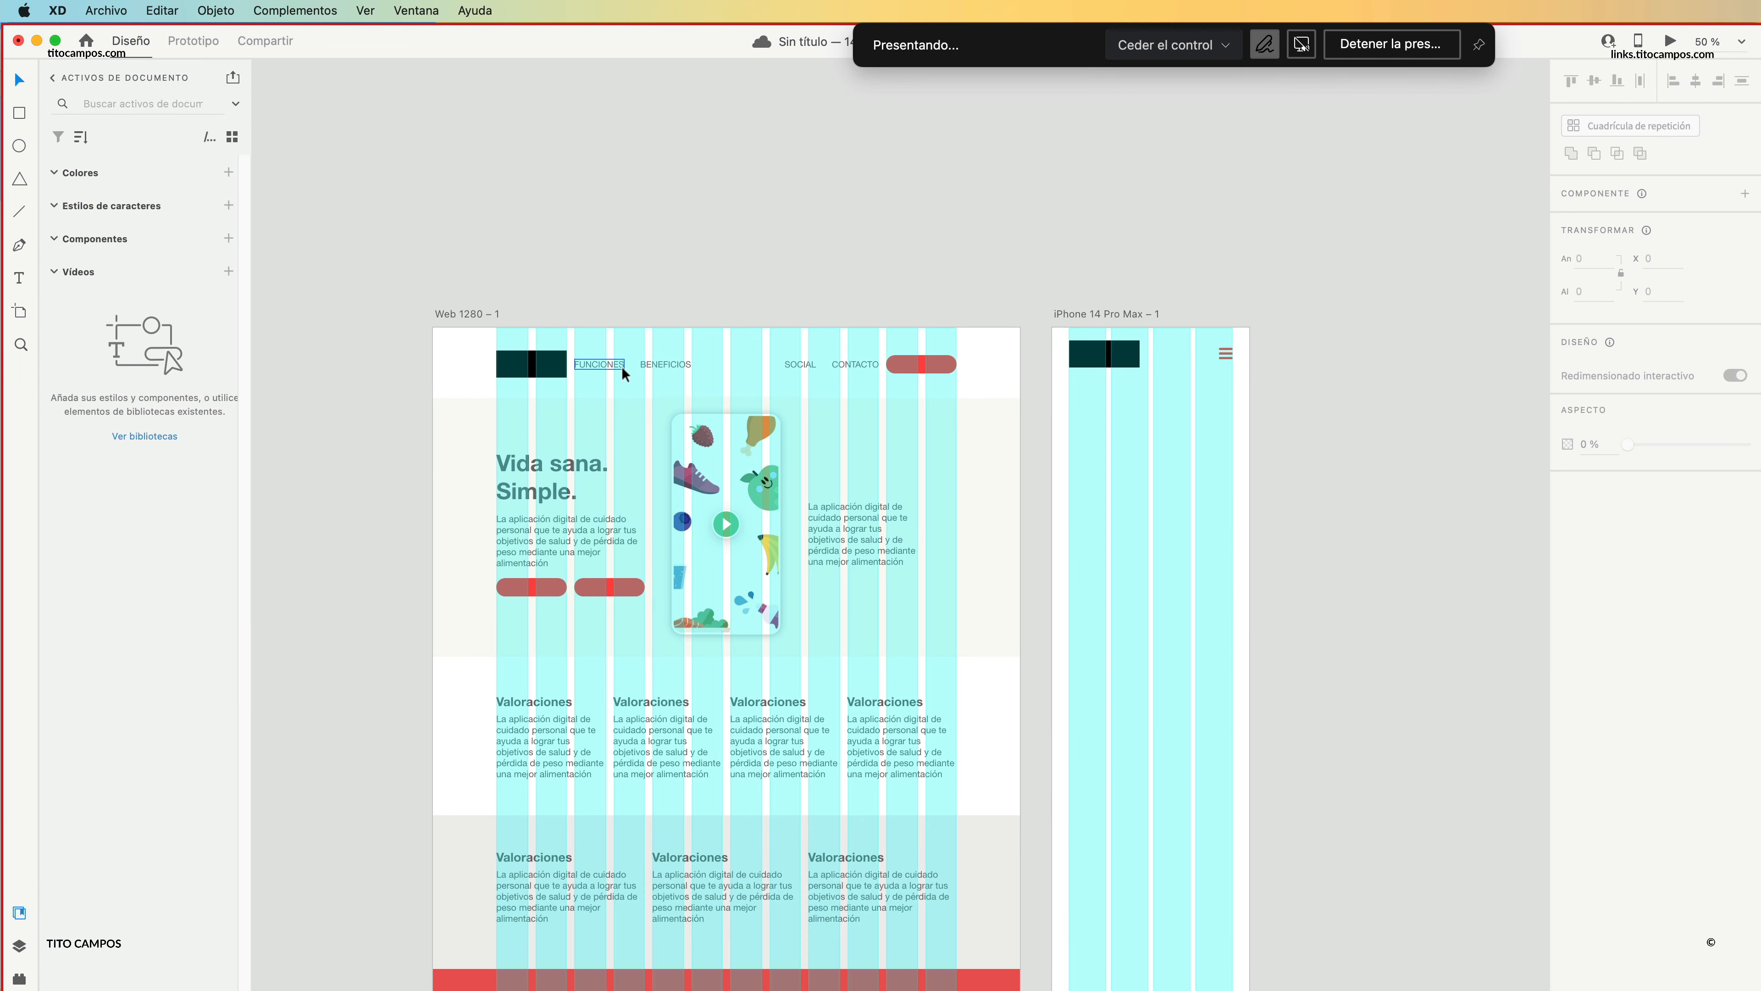
double_click(1225, 358)
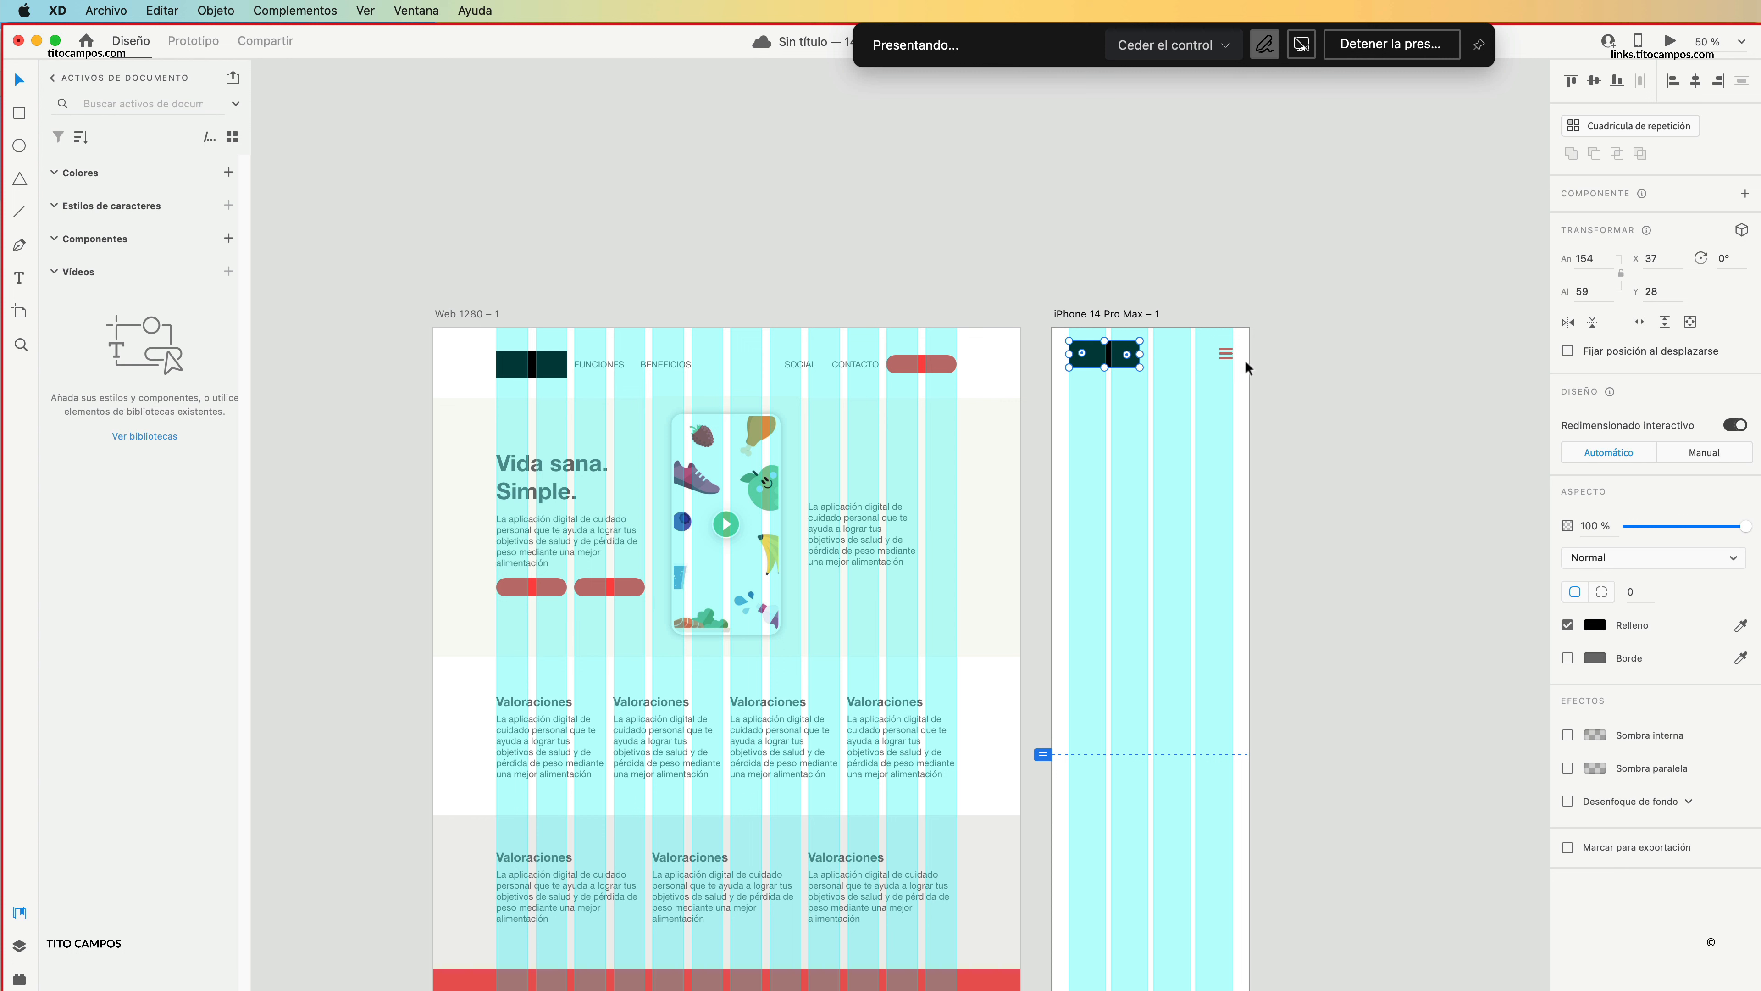
click(1302, 403)
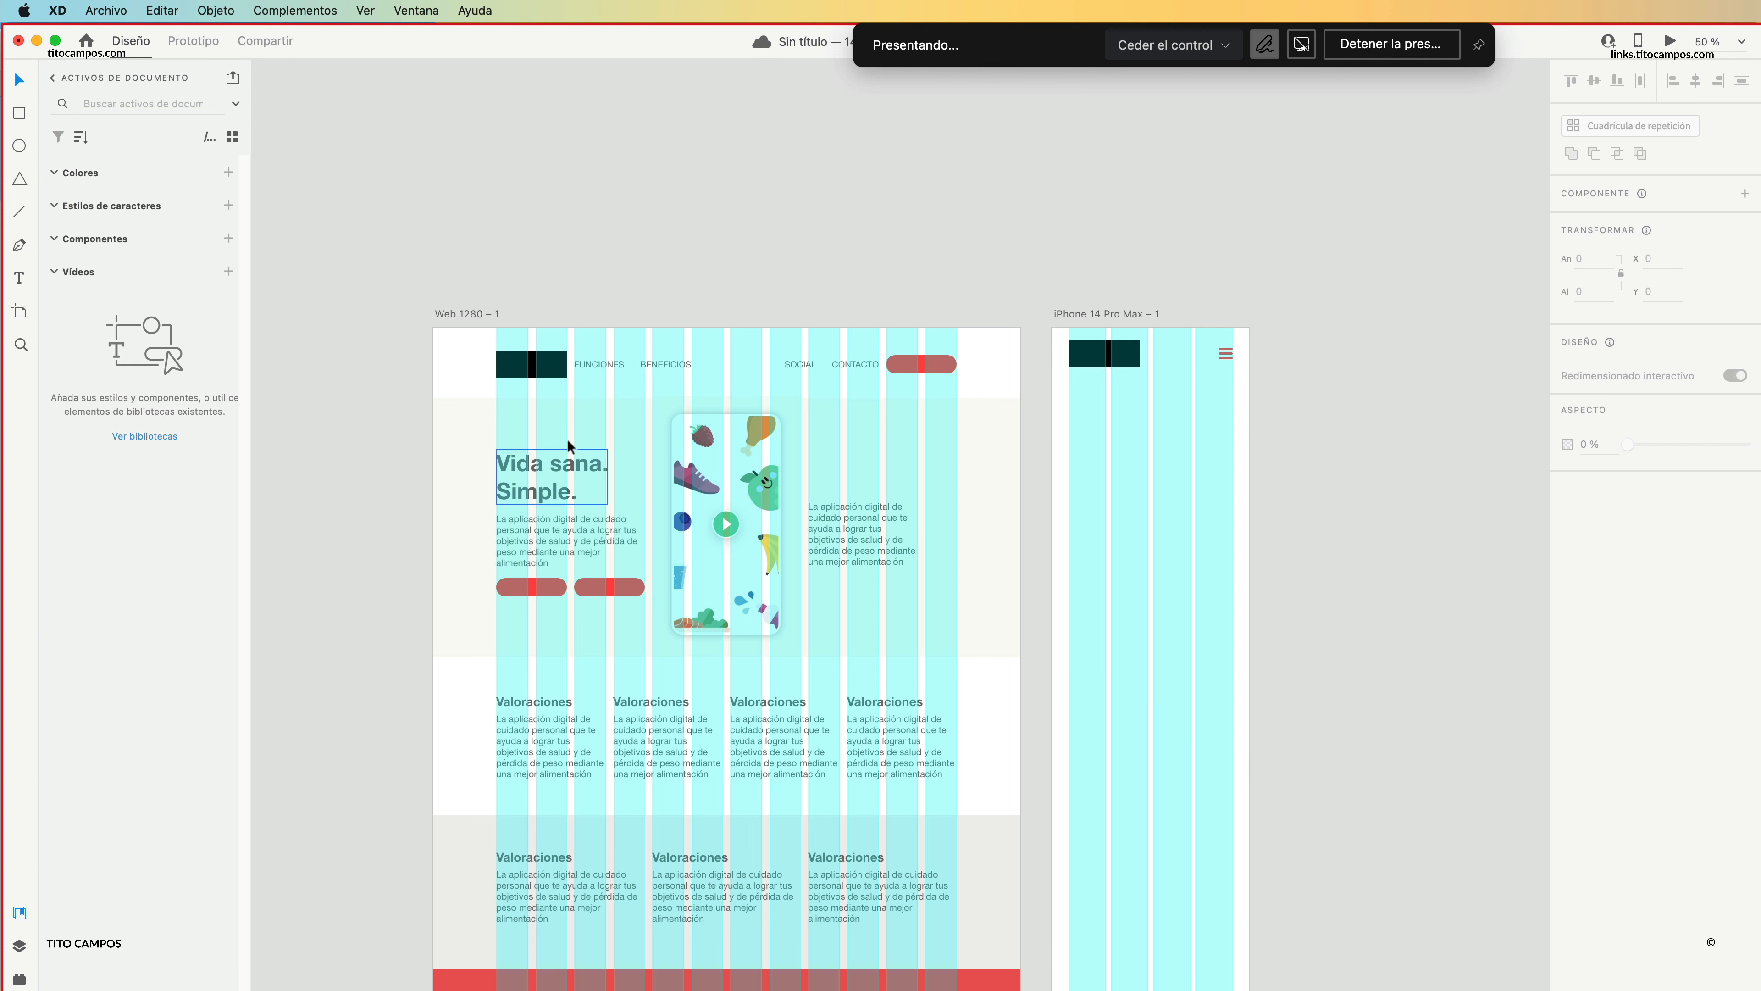
drag(467, 418, 1093, 398)
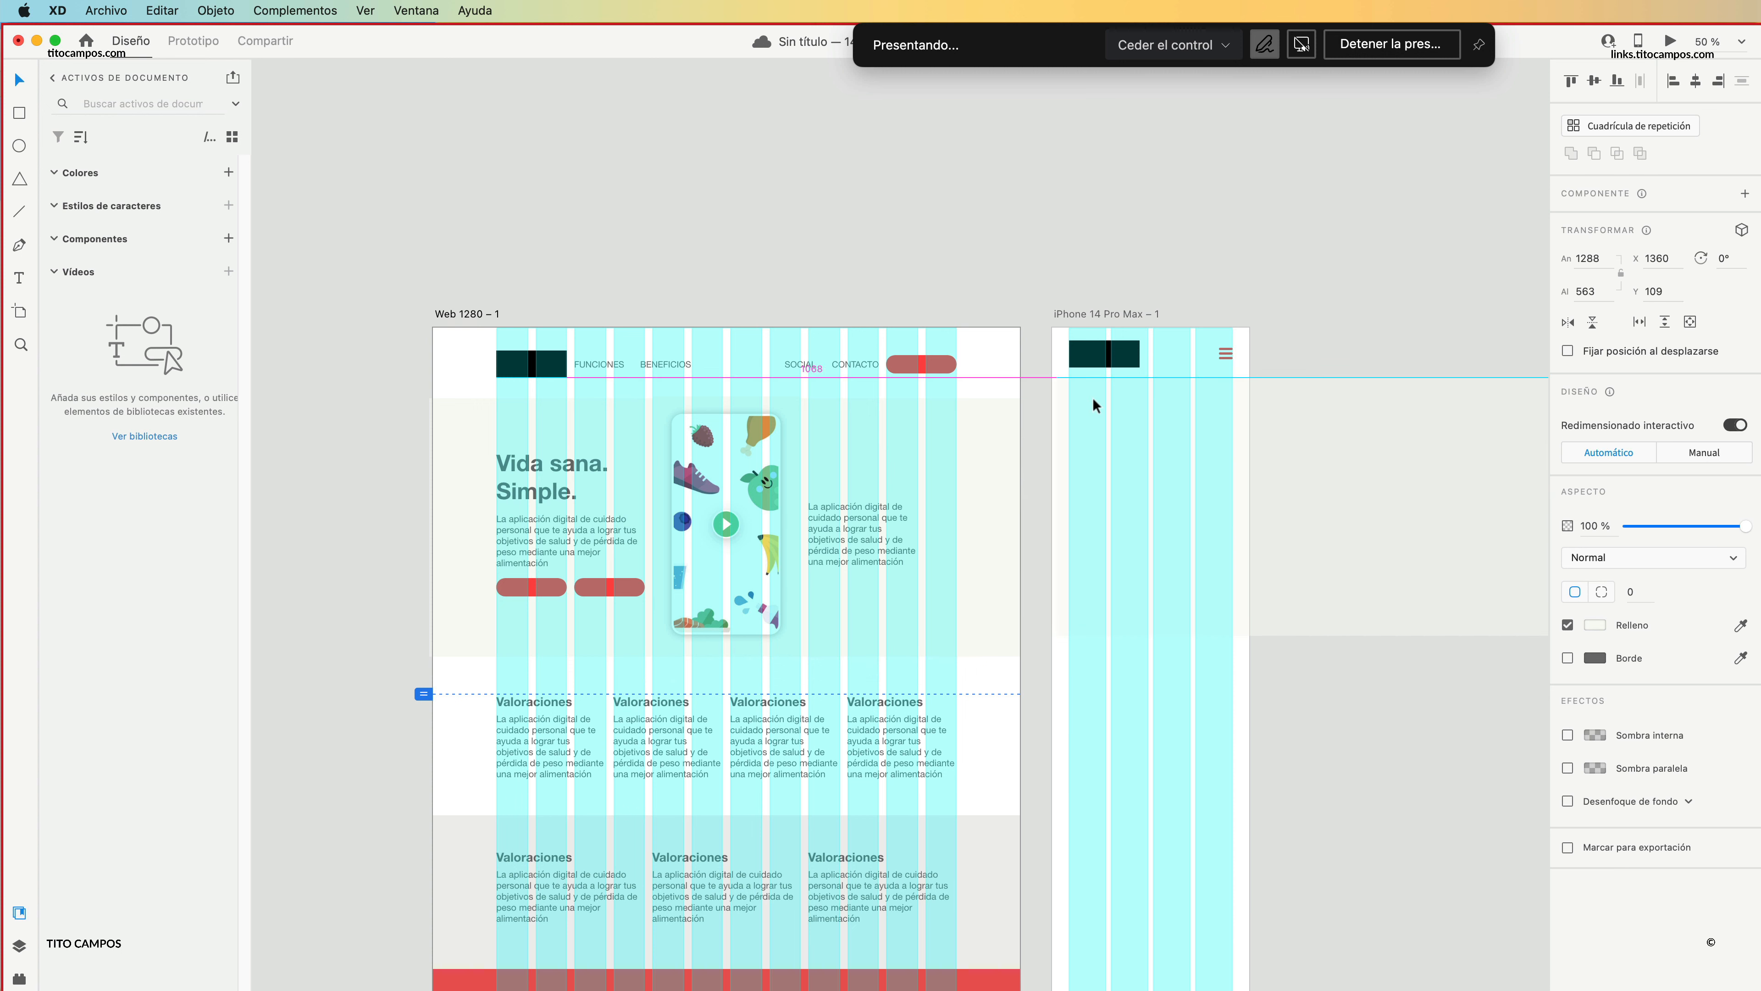
scroll(1215, 445, right, 5)
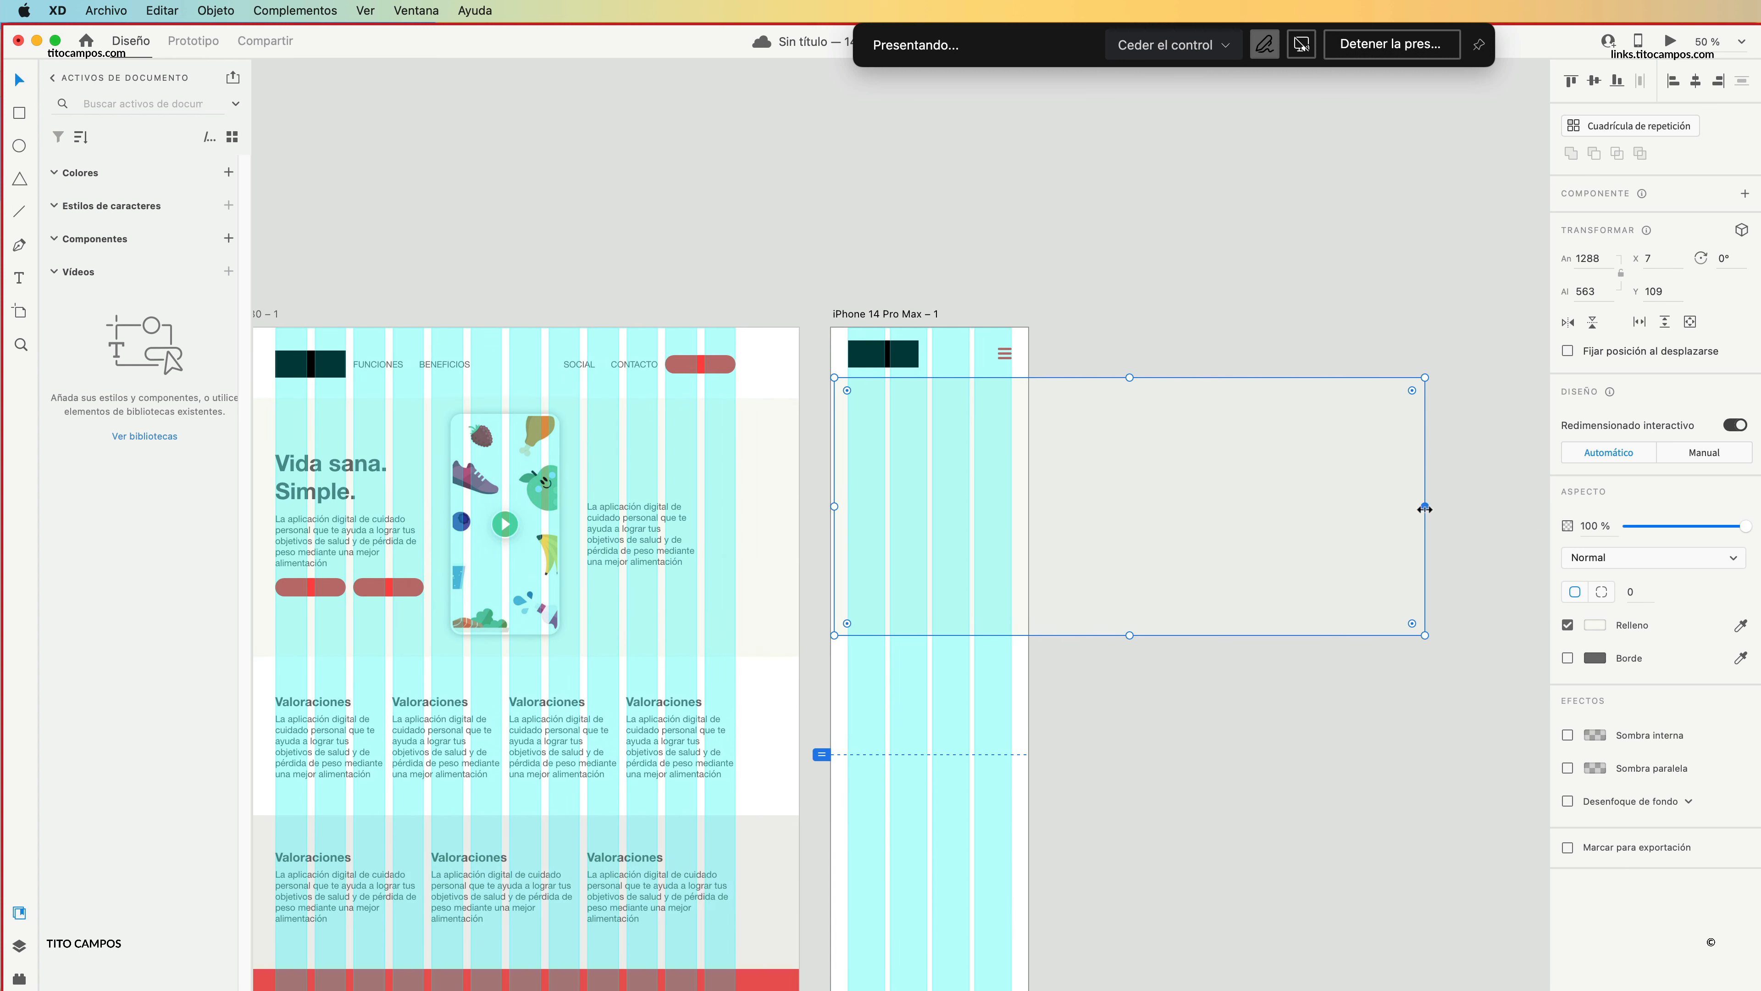
drag(1427, 507, 1028, 506)
drag(825, 507, 829, 508)
click(1050, 505)
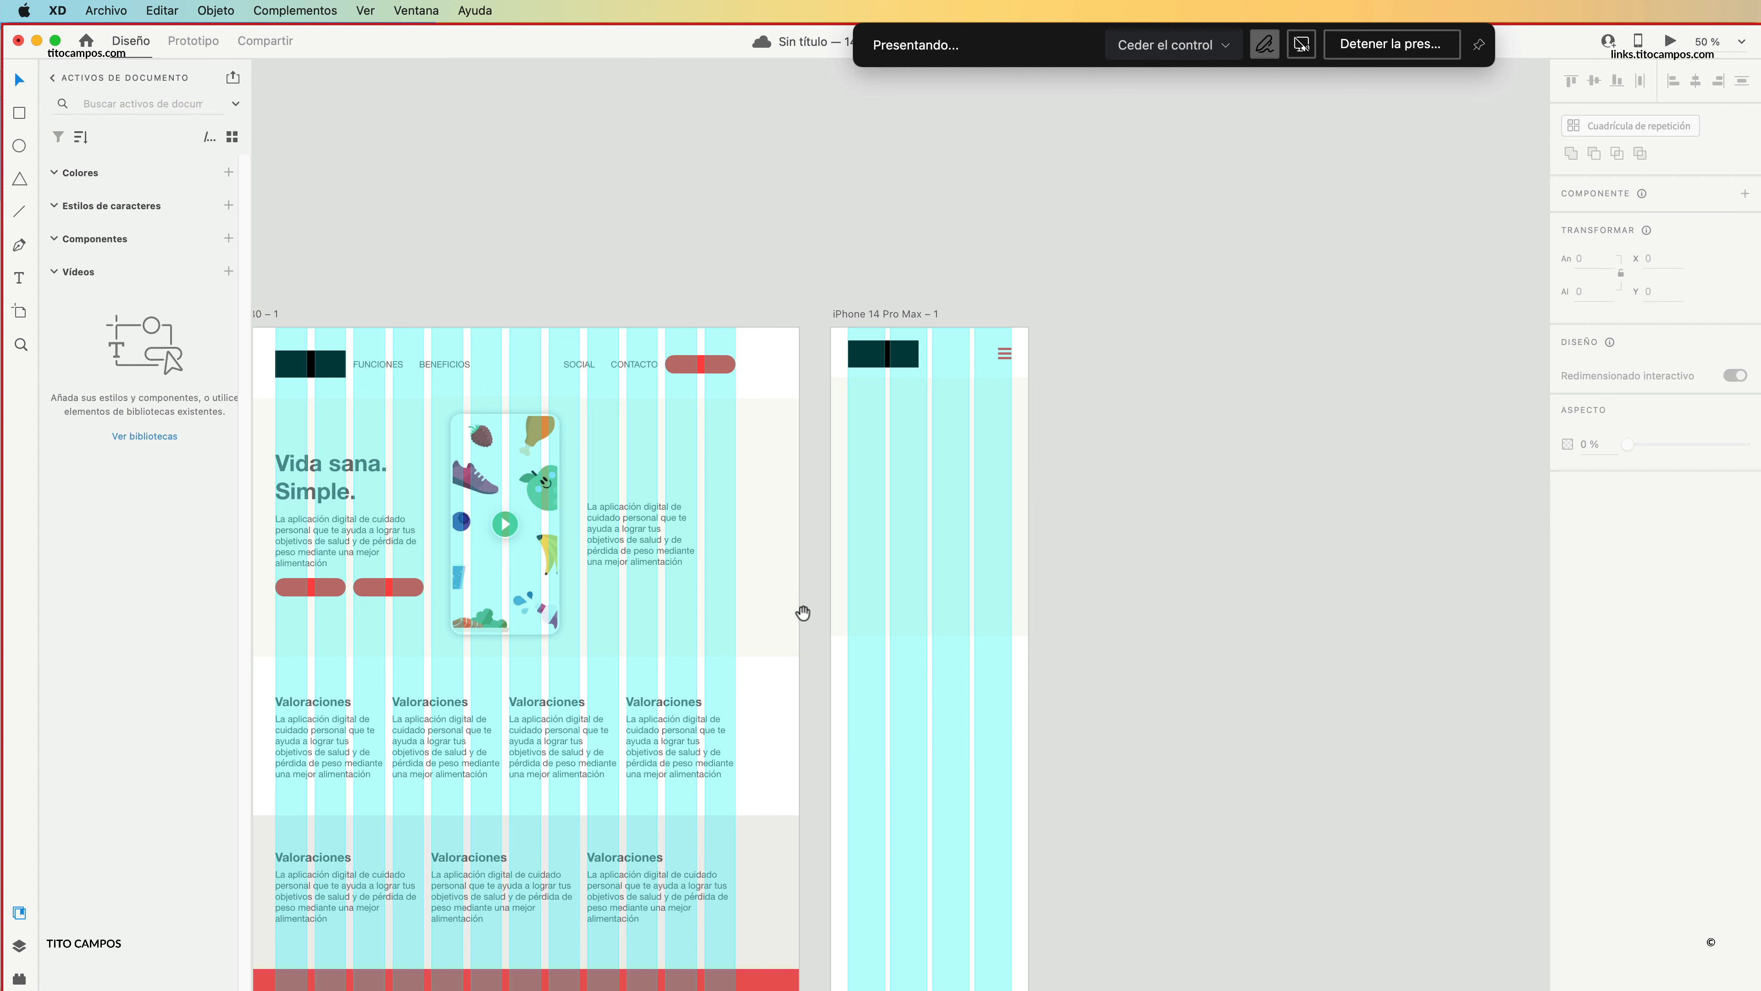
Extend the iPhone hero background downward to a height of 790.
drag(803, 614, 825, 607)
drag(550, 531, 810, 573)
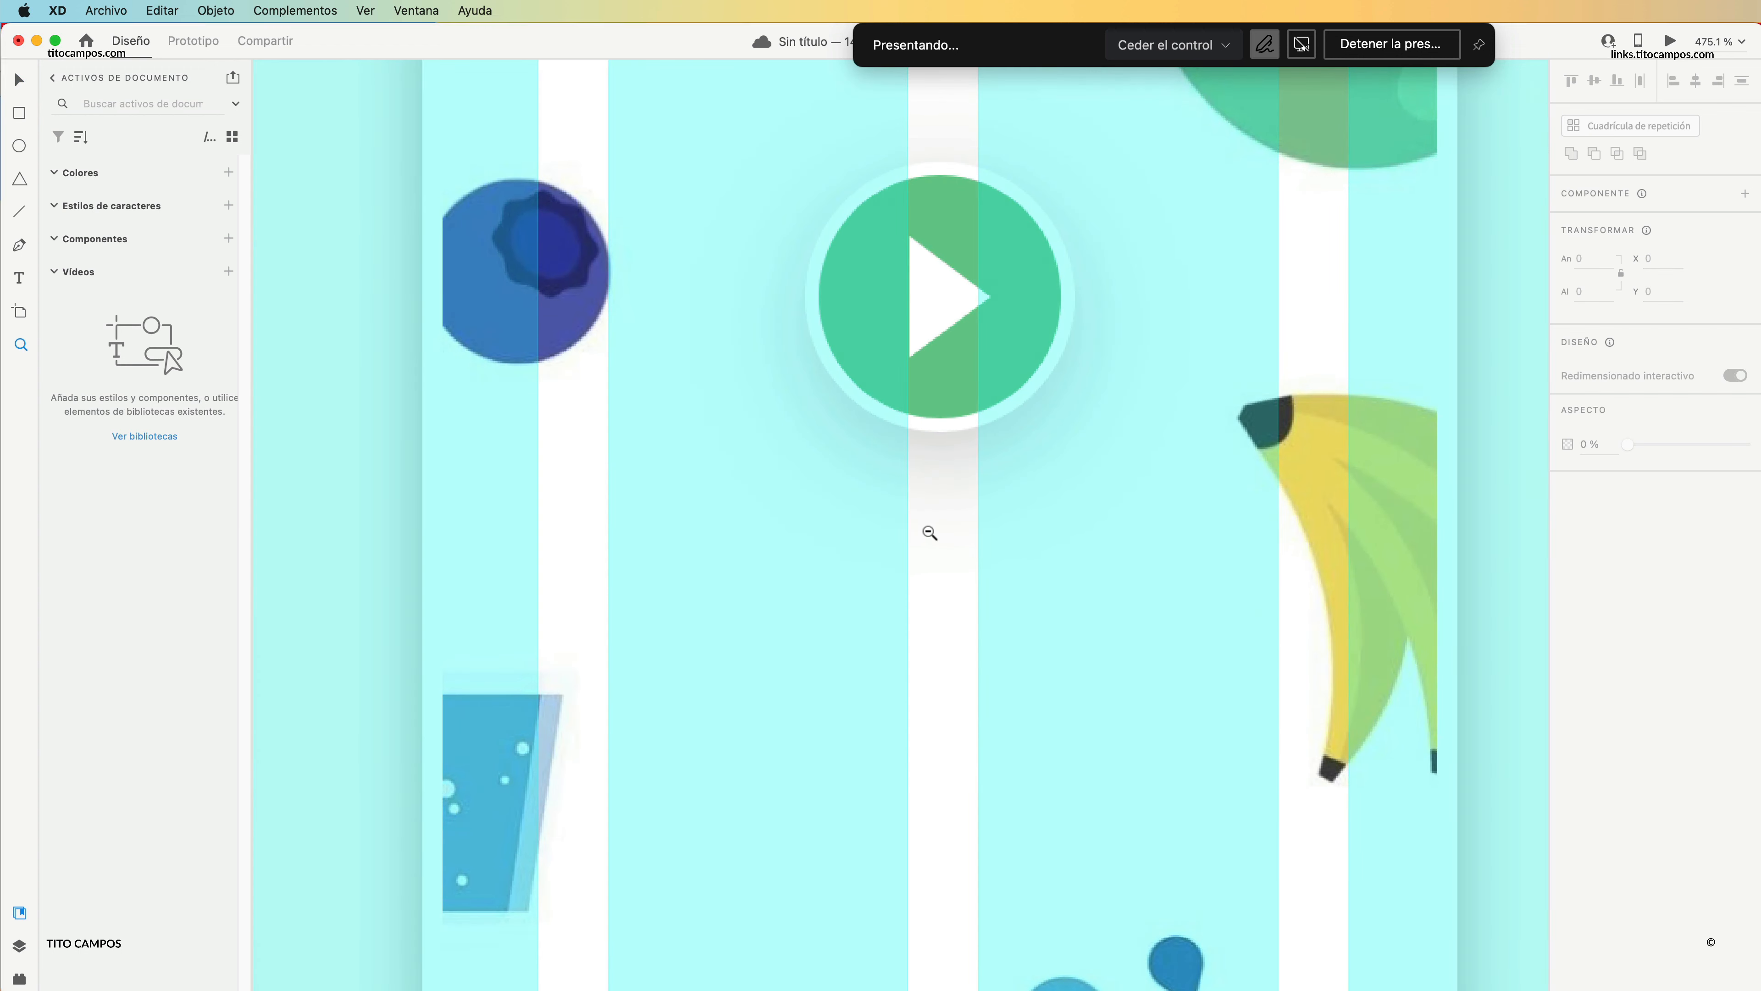
alt+click(929, 533)
alt+click(928, 538)
alt+click(925, 568)
alt+click(924, 586)
alt+click(924, 587)
alt+click(928, 598)
drag(1015, 602, 823, 529)
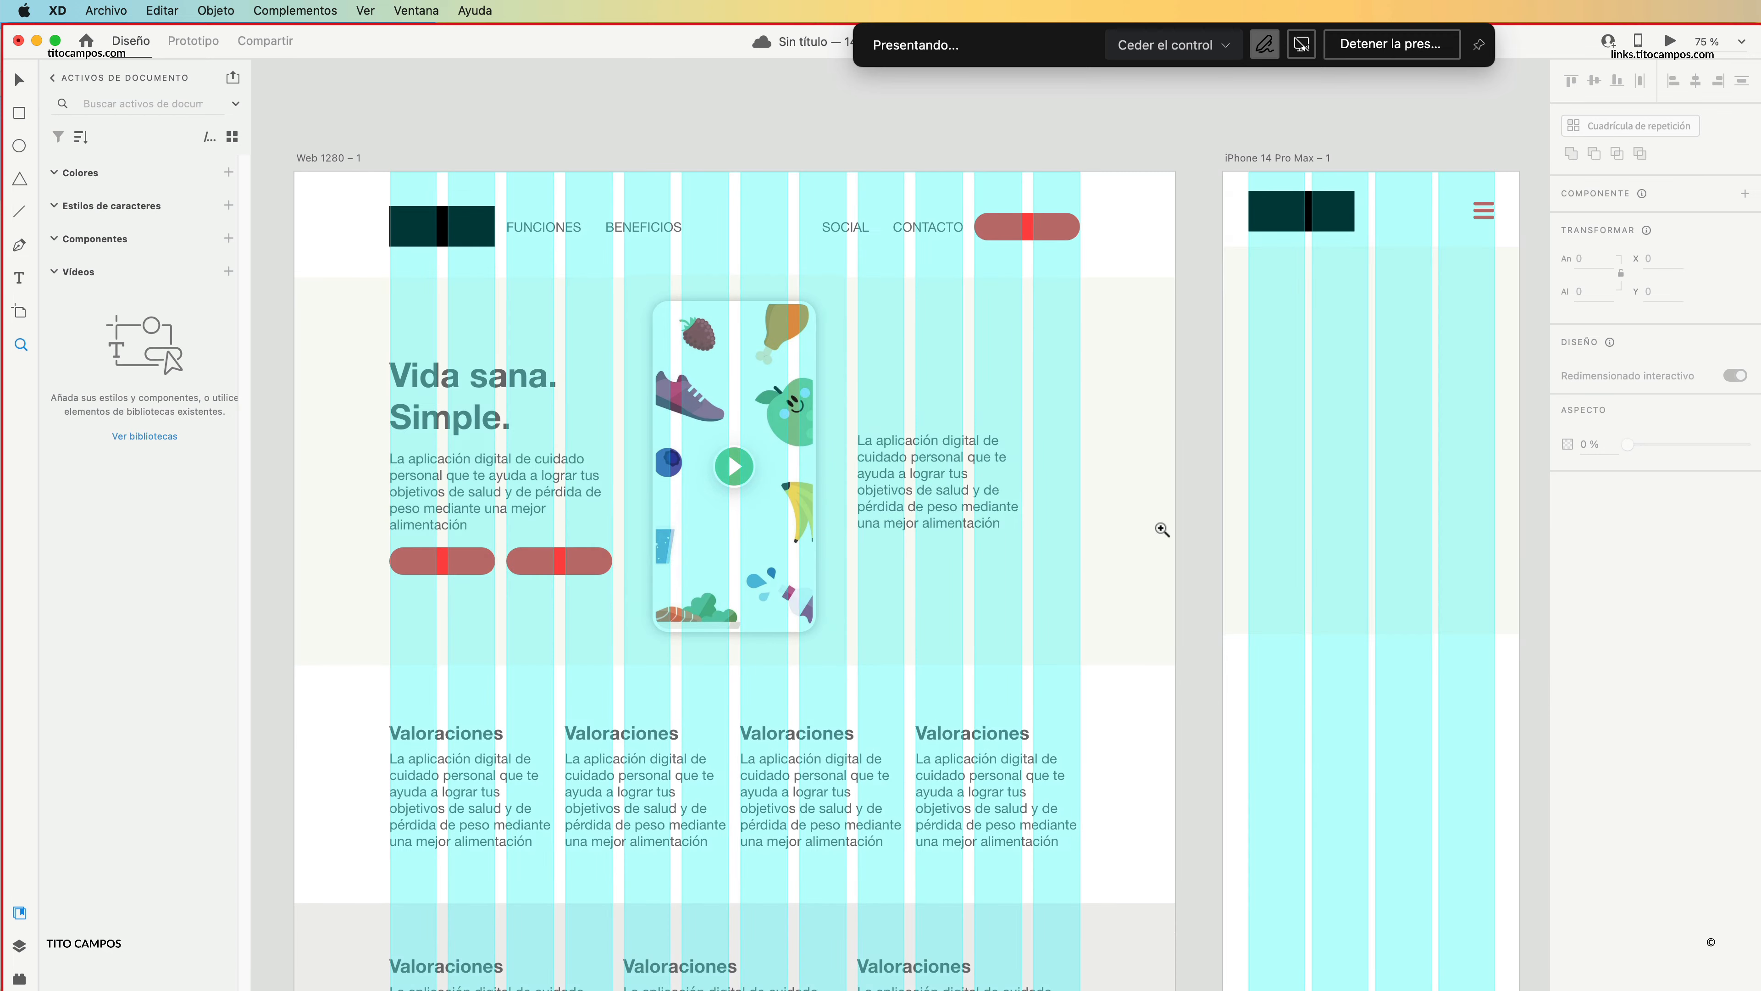
scroll(1163, 530, right, 5)
key(v)
click(1185, 587)
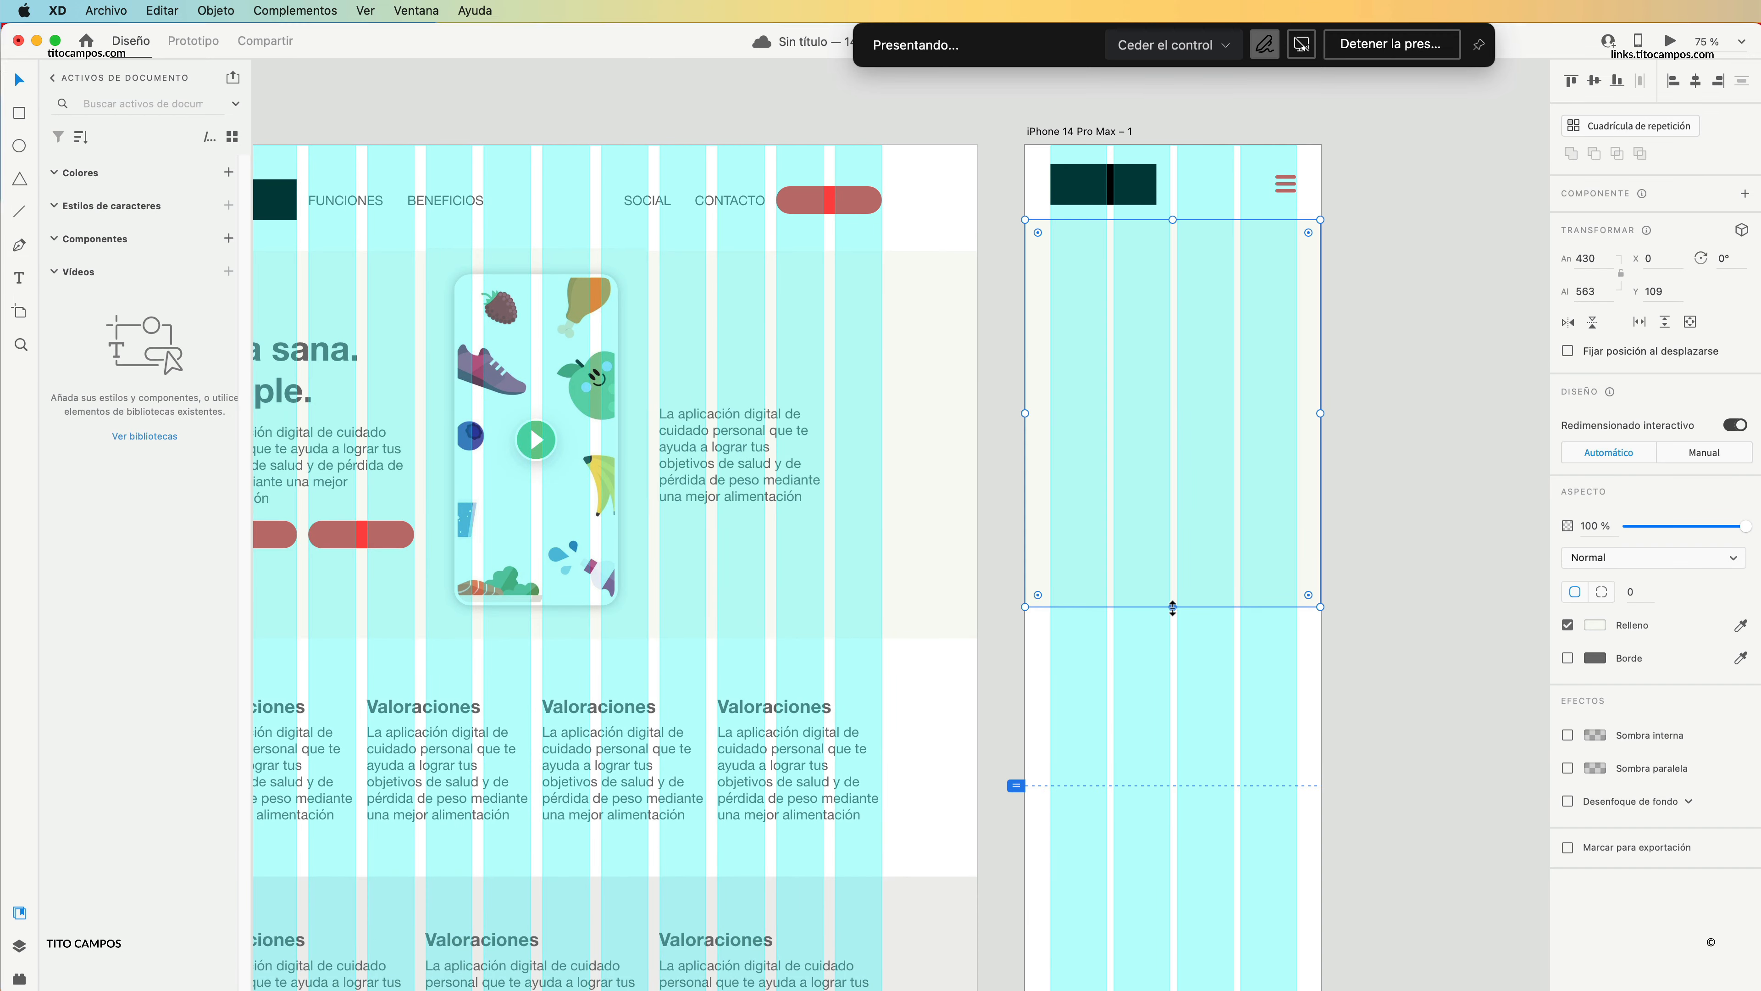
drag(1173, 608, 1159, 769)
alt+click(1007, 624)
Copy the web hero's heading, paragraphs, buttons and phone image into the iPhone hero and scale them down to fit its width.
scroll(1004, 548, left, 2)
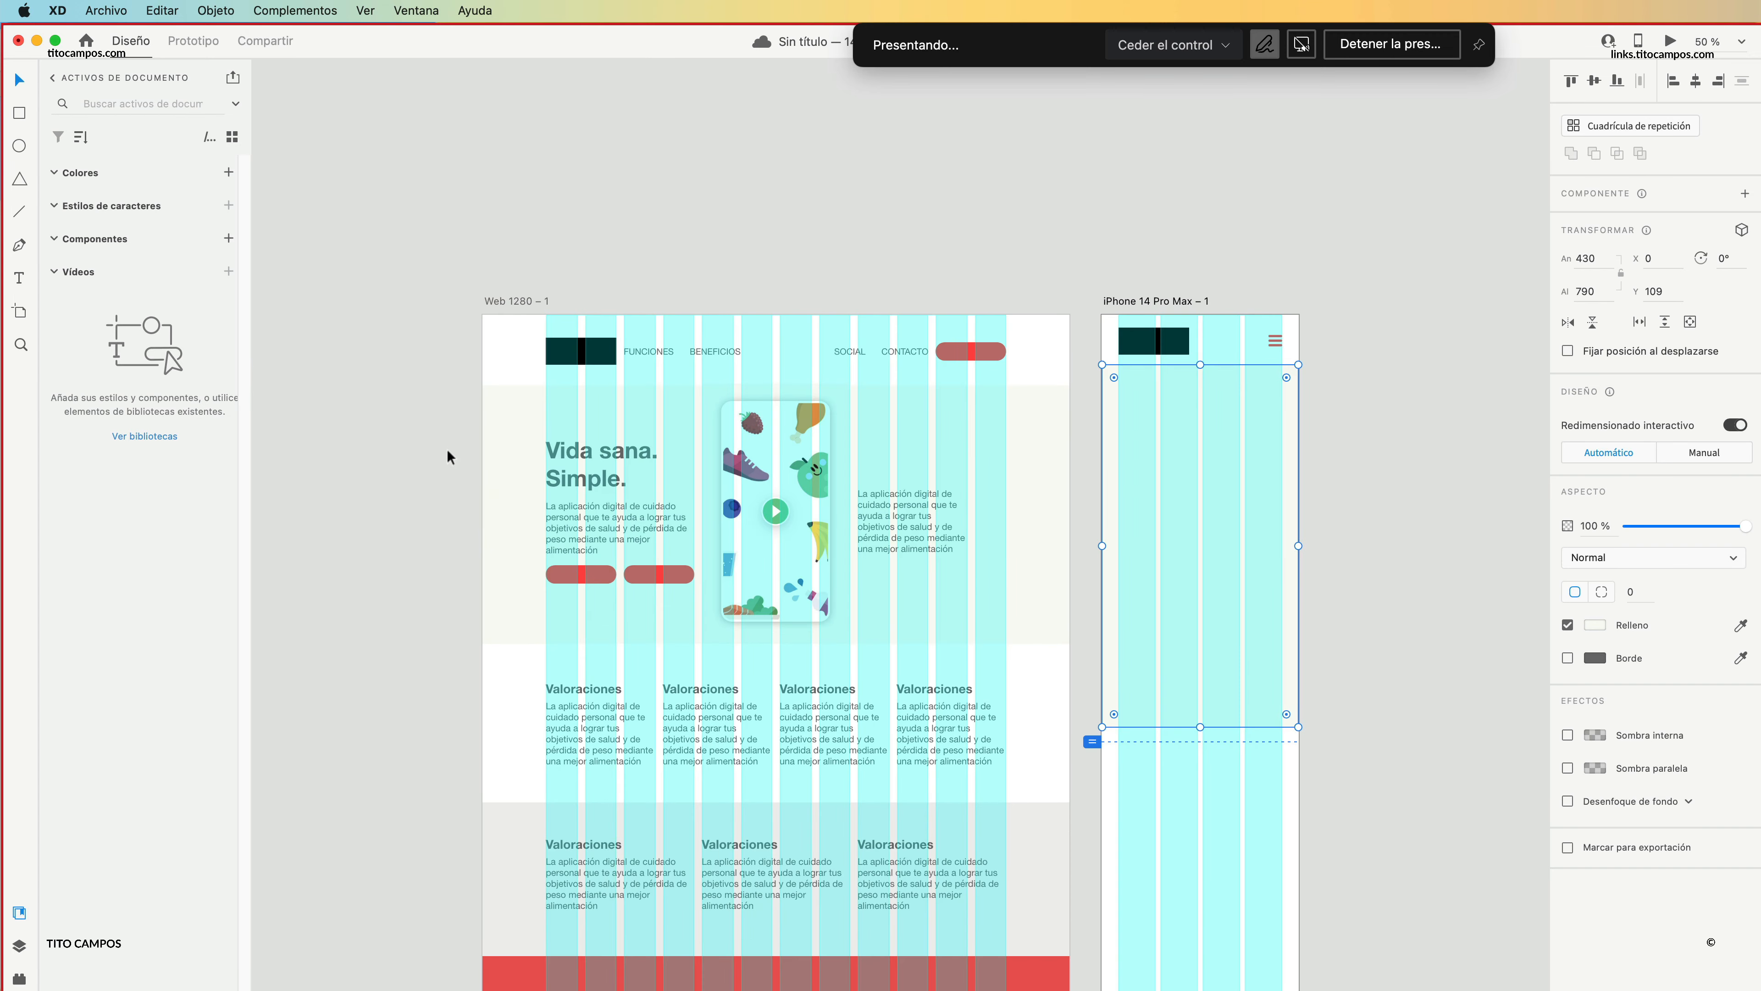
drag(448, 457, 1007, 595)
drag(812, 499, 1272, 515)
drag(1426, 653, 1275, 466)
click(1354, 449)
Set the iPhone hero's right-hand paragraph to font size 6 and its heading and left paragraph to size 10.
click(1246, 435)
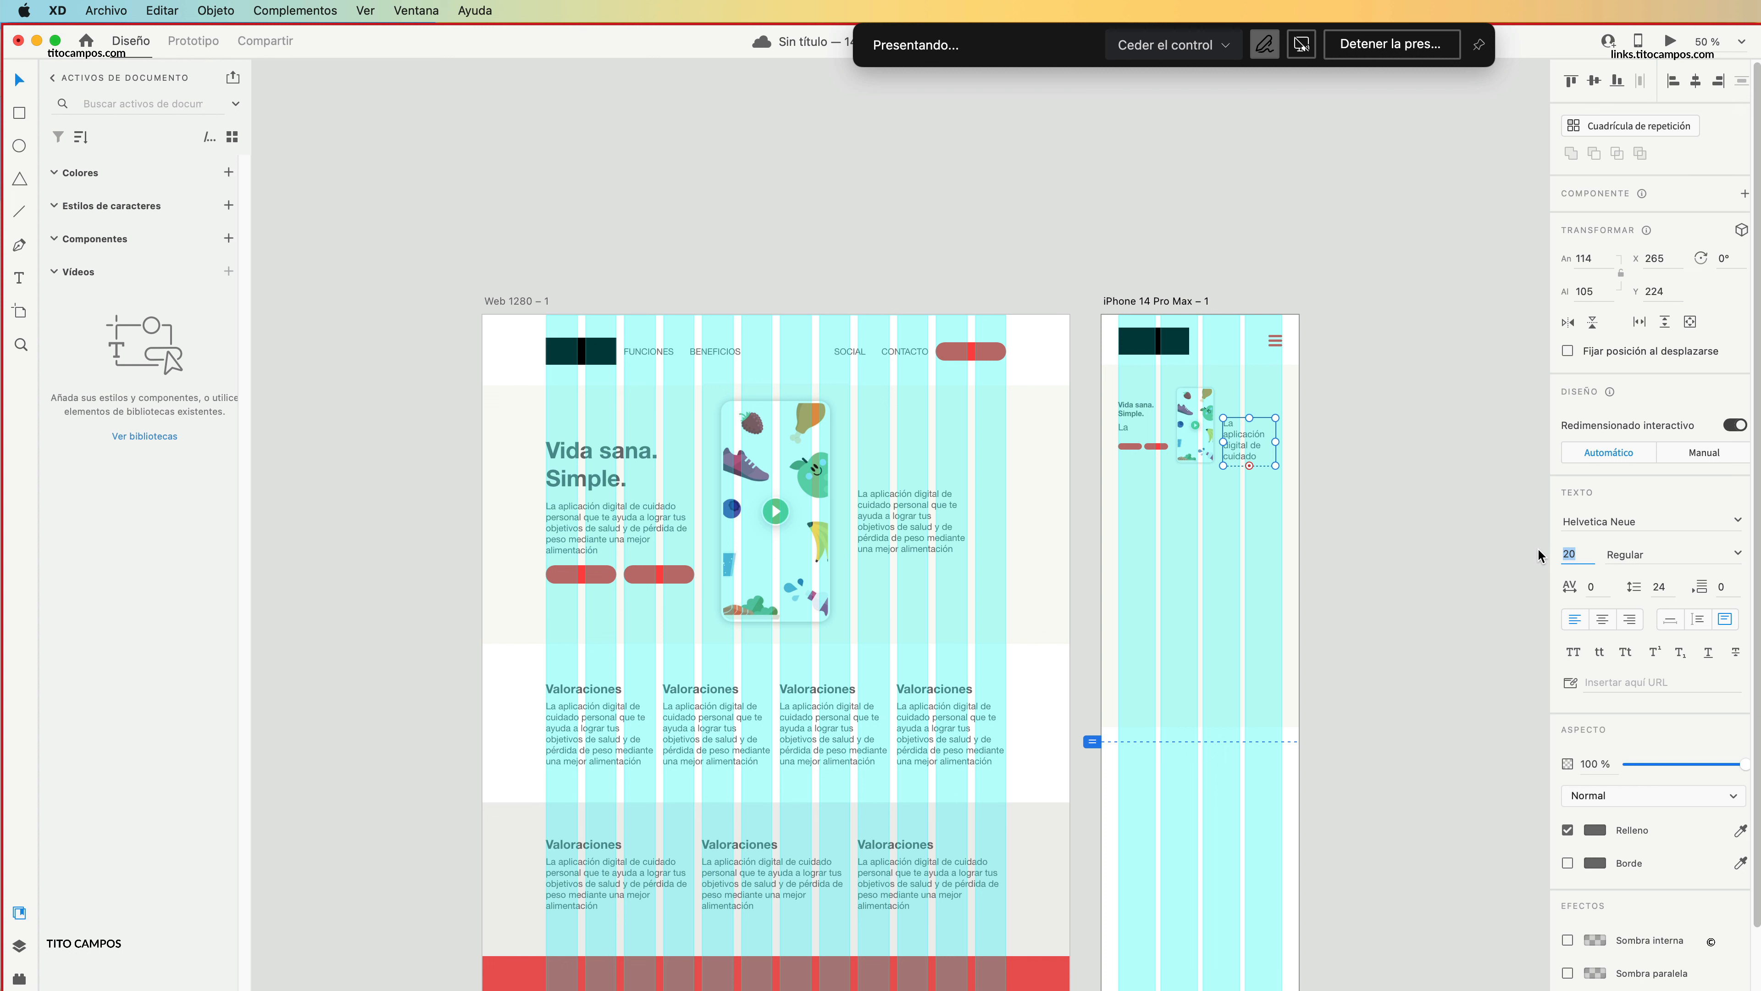
text(6)
key(Return)
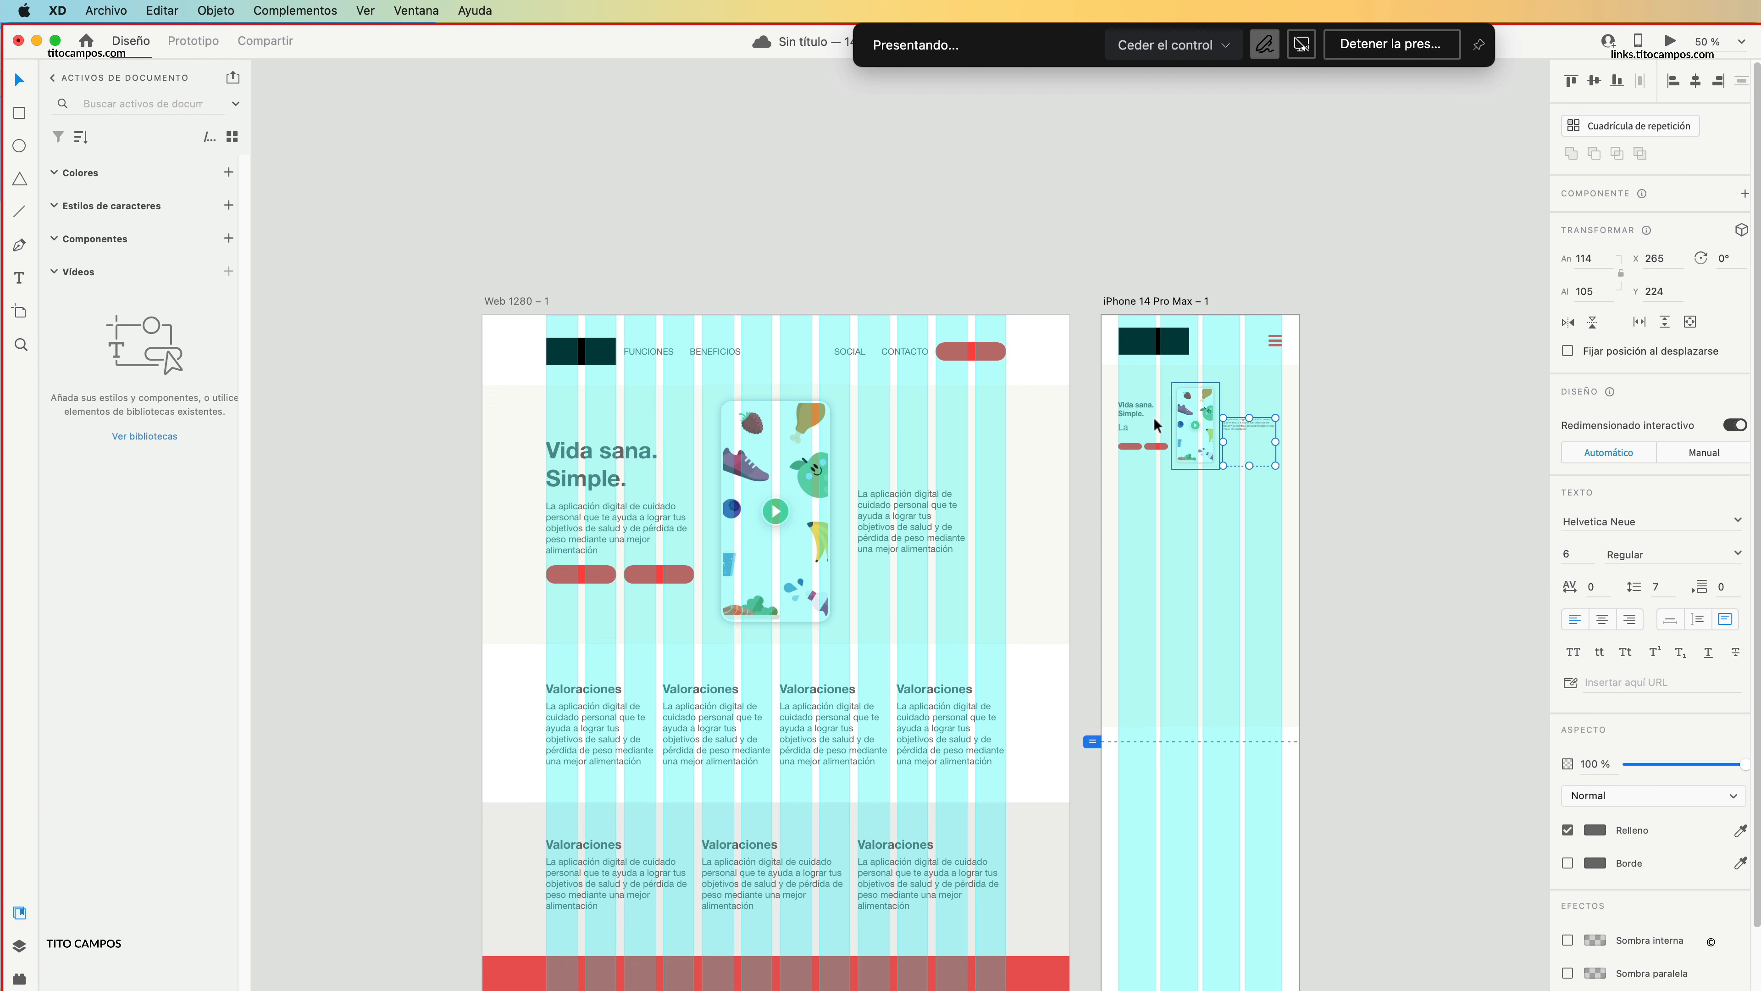
click(1140, 411)
shift+click(1144, 435)
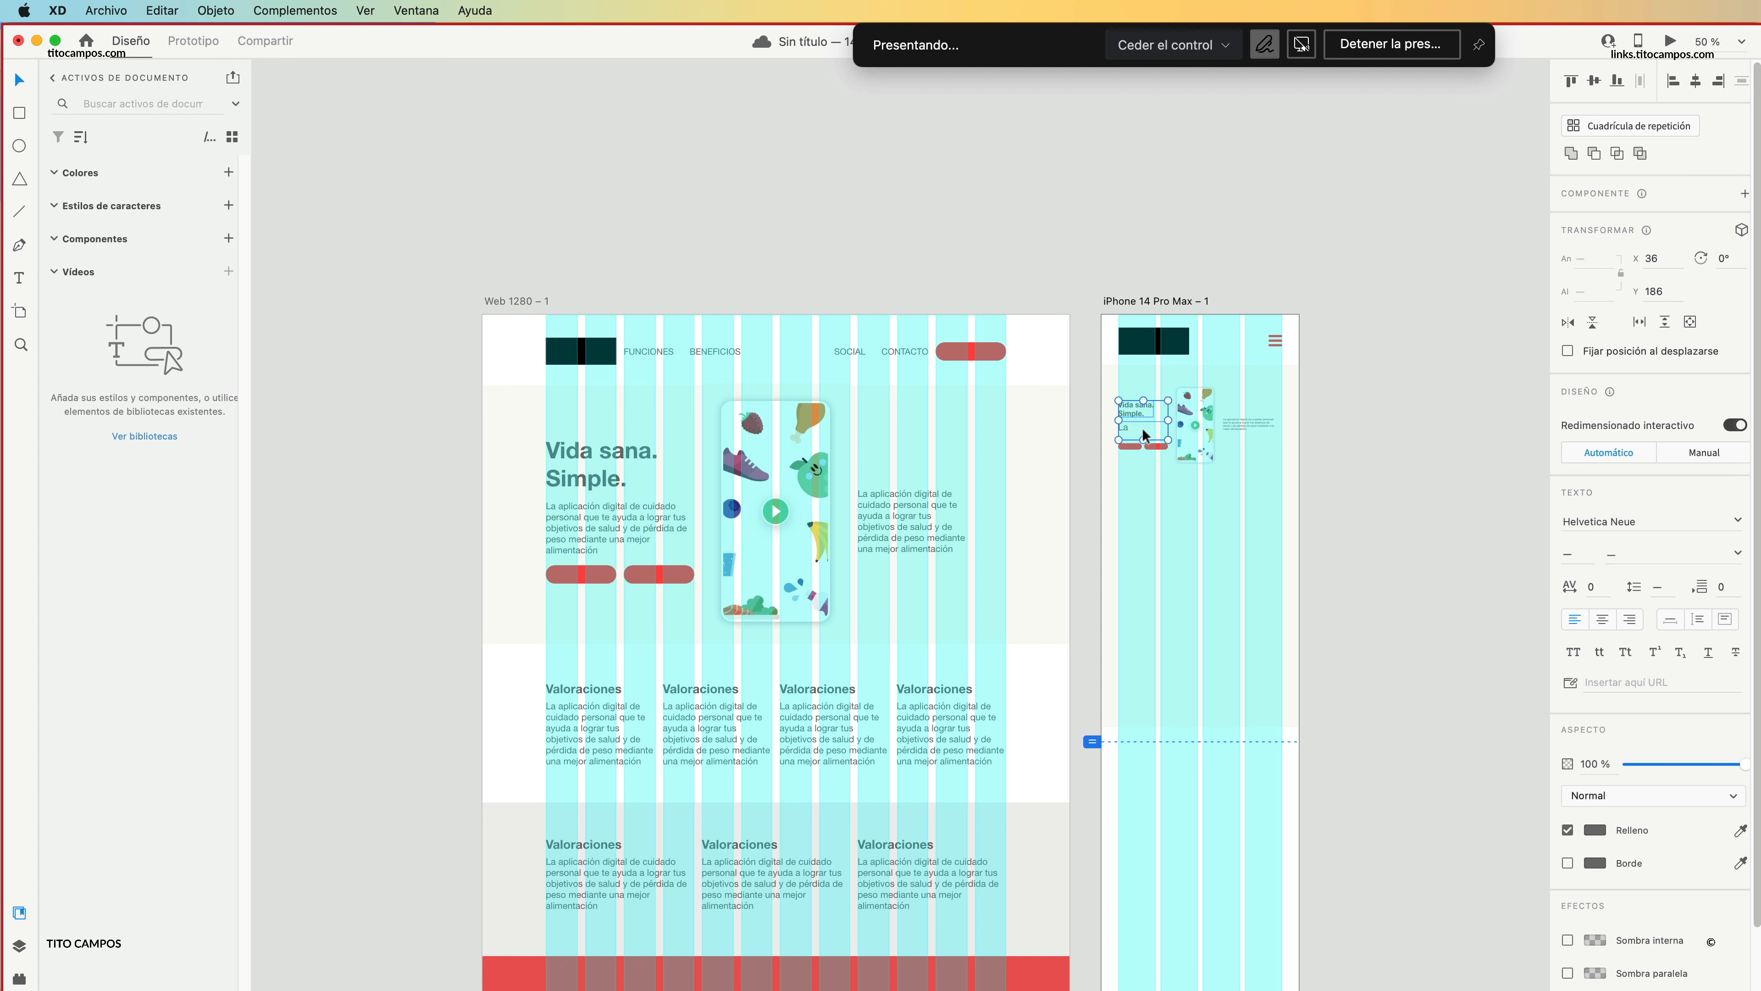
text(10)
key(Return)
Duplicate the iPhone hero background with its scaled-down content and place the copy outside the artboard, to its right.
click(1347, 590)
drag(1310, 501, 1117, 410)
click(1328, 462)
key(z)
click(1194, 448)
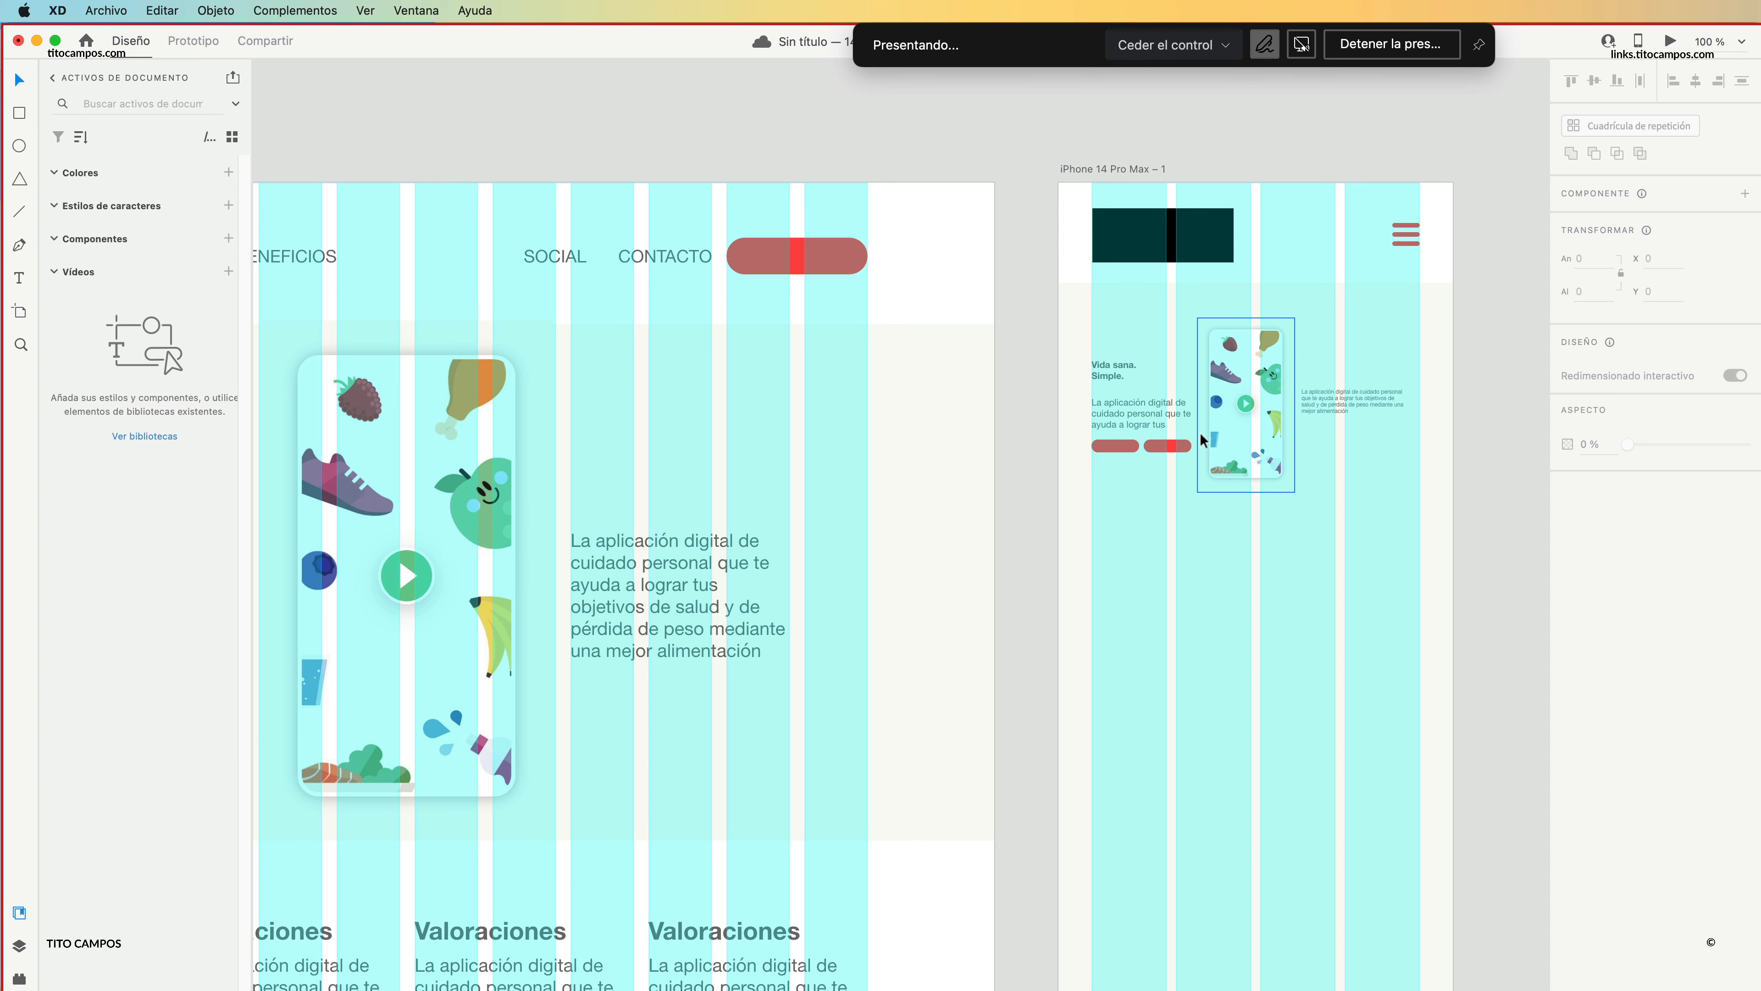
key(z)
alt+click(1207, 540)
click(1131, 419)
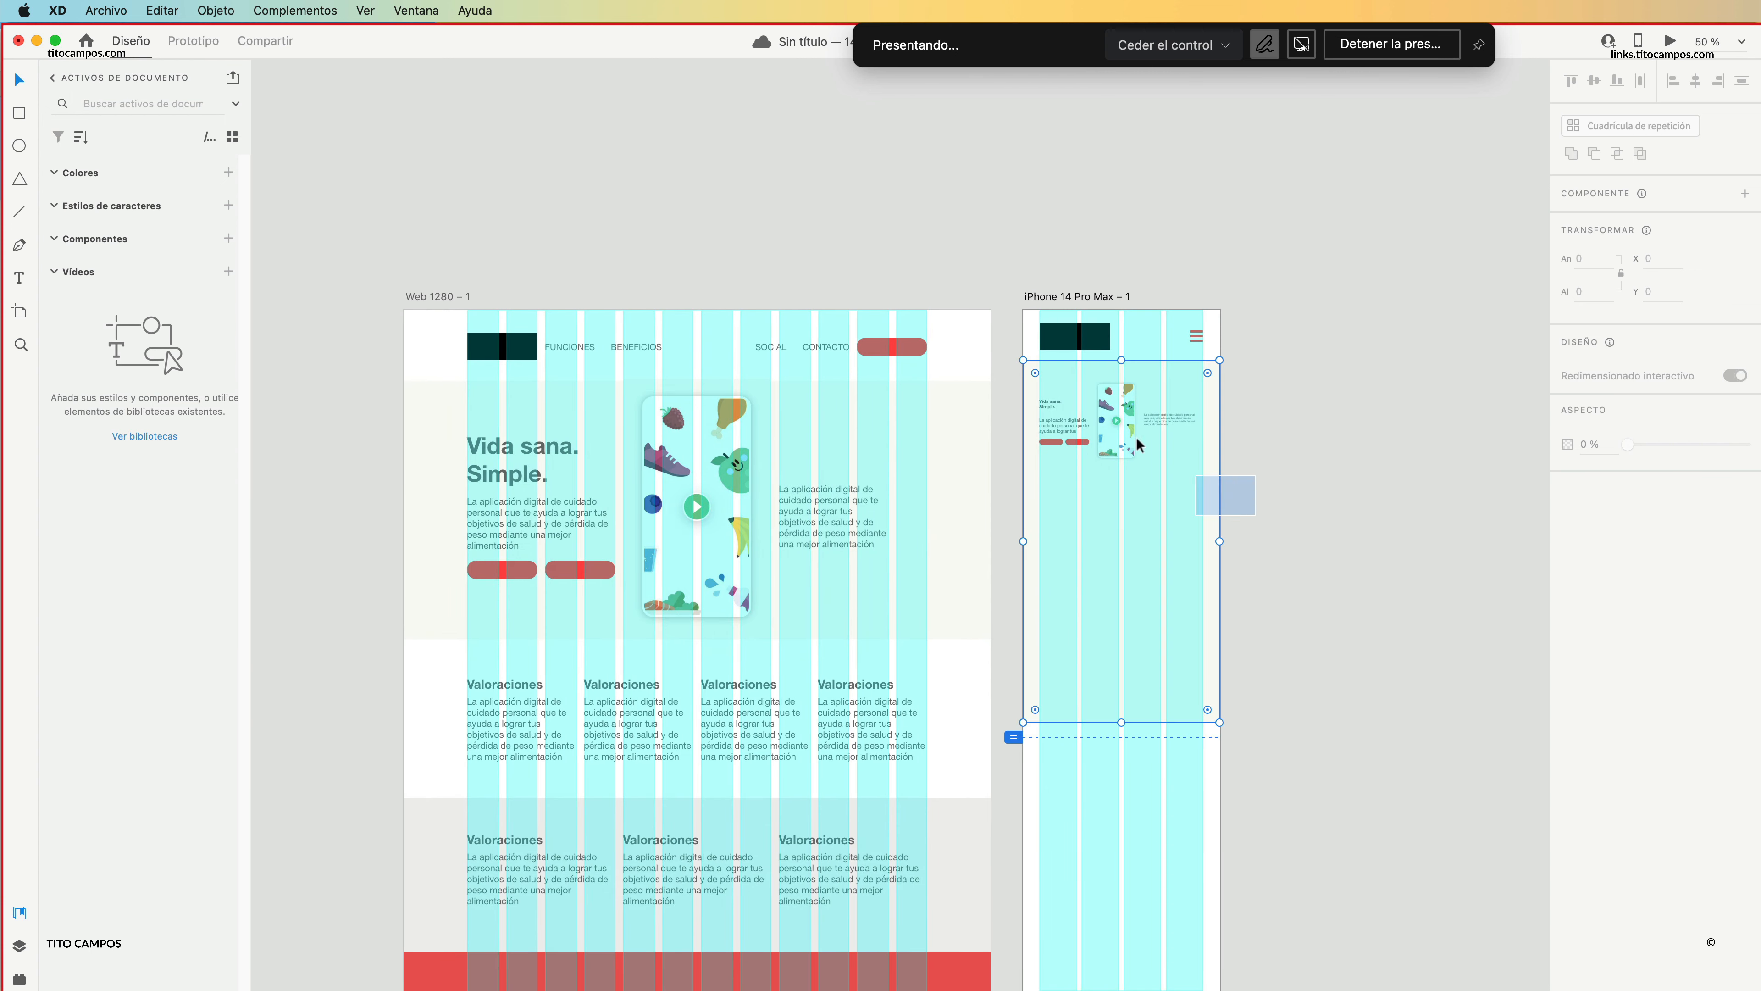
alt+drag(1131, 417, 1369, 419)
click(1360, 333)
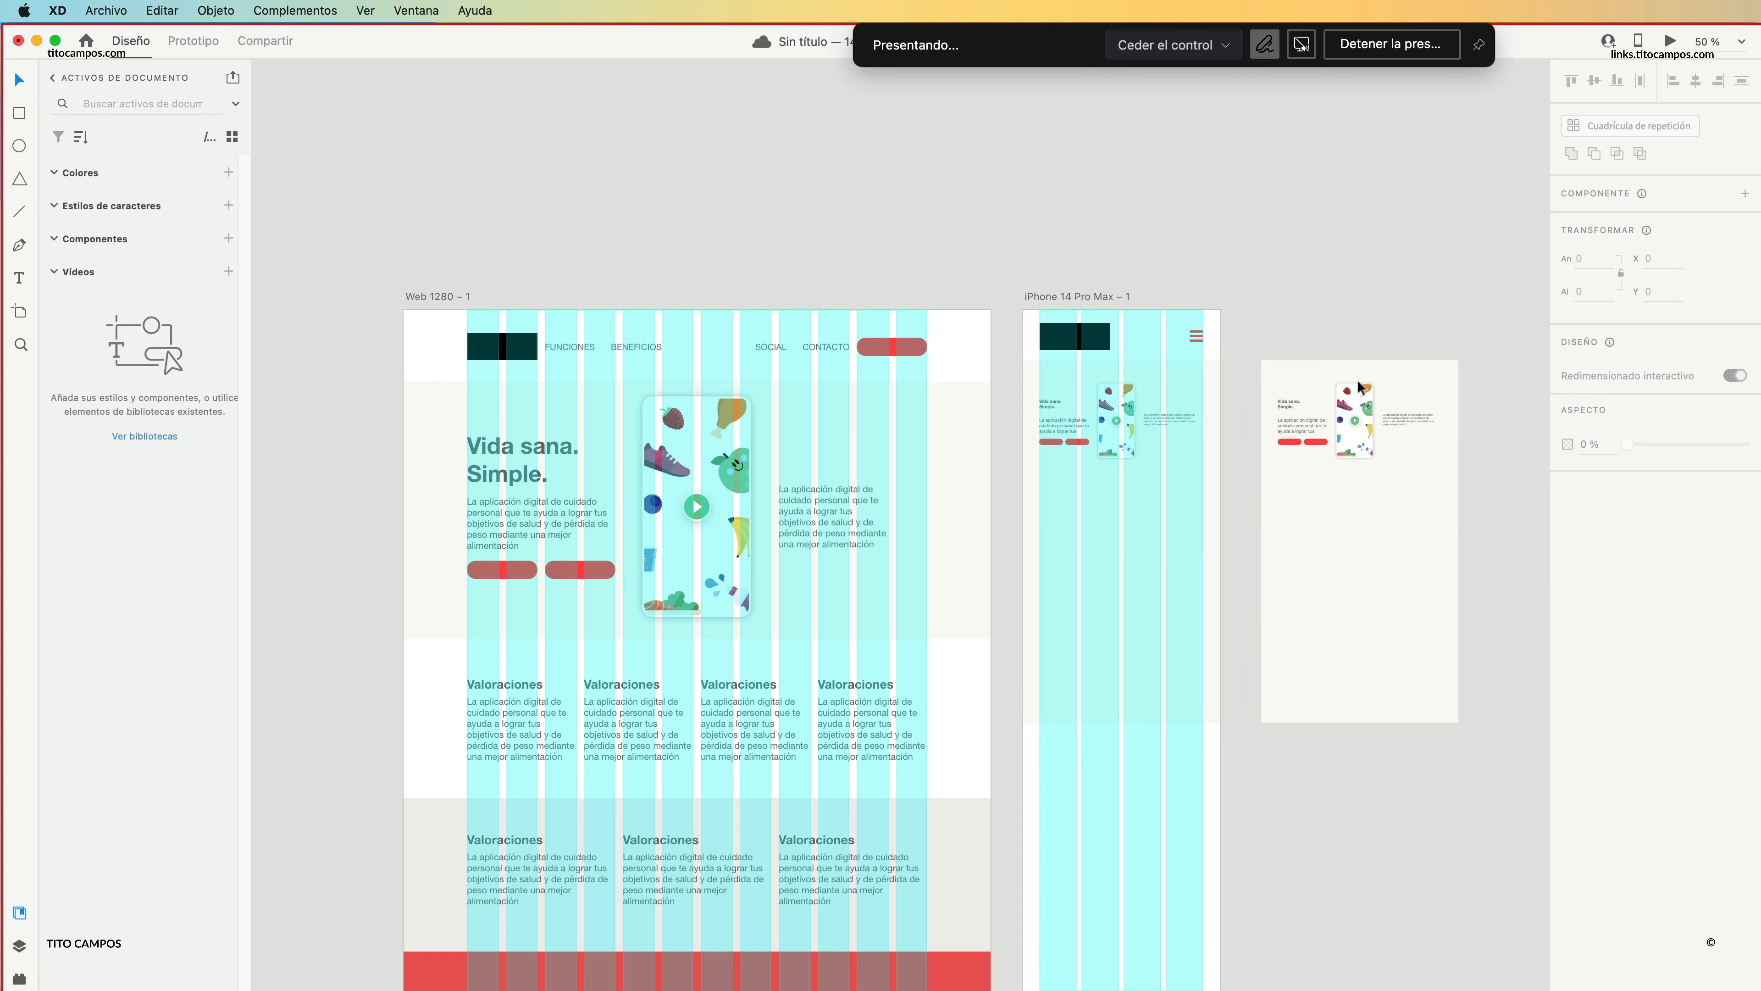
Delete the heading, both paragraphs and the two buttons from the iPhone artboard's hero, keeping only the phone image.
click(1188, 421)
shift+click(1062, 422)
shift+click(1047, 401)
shift+click(1052, 441)
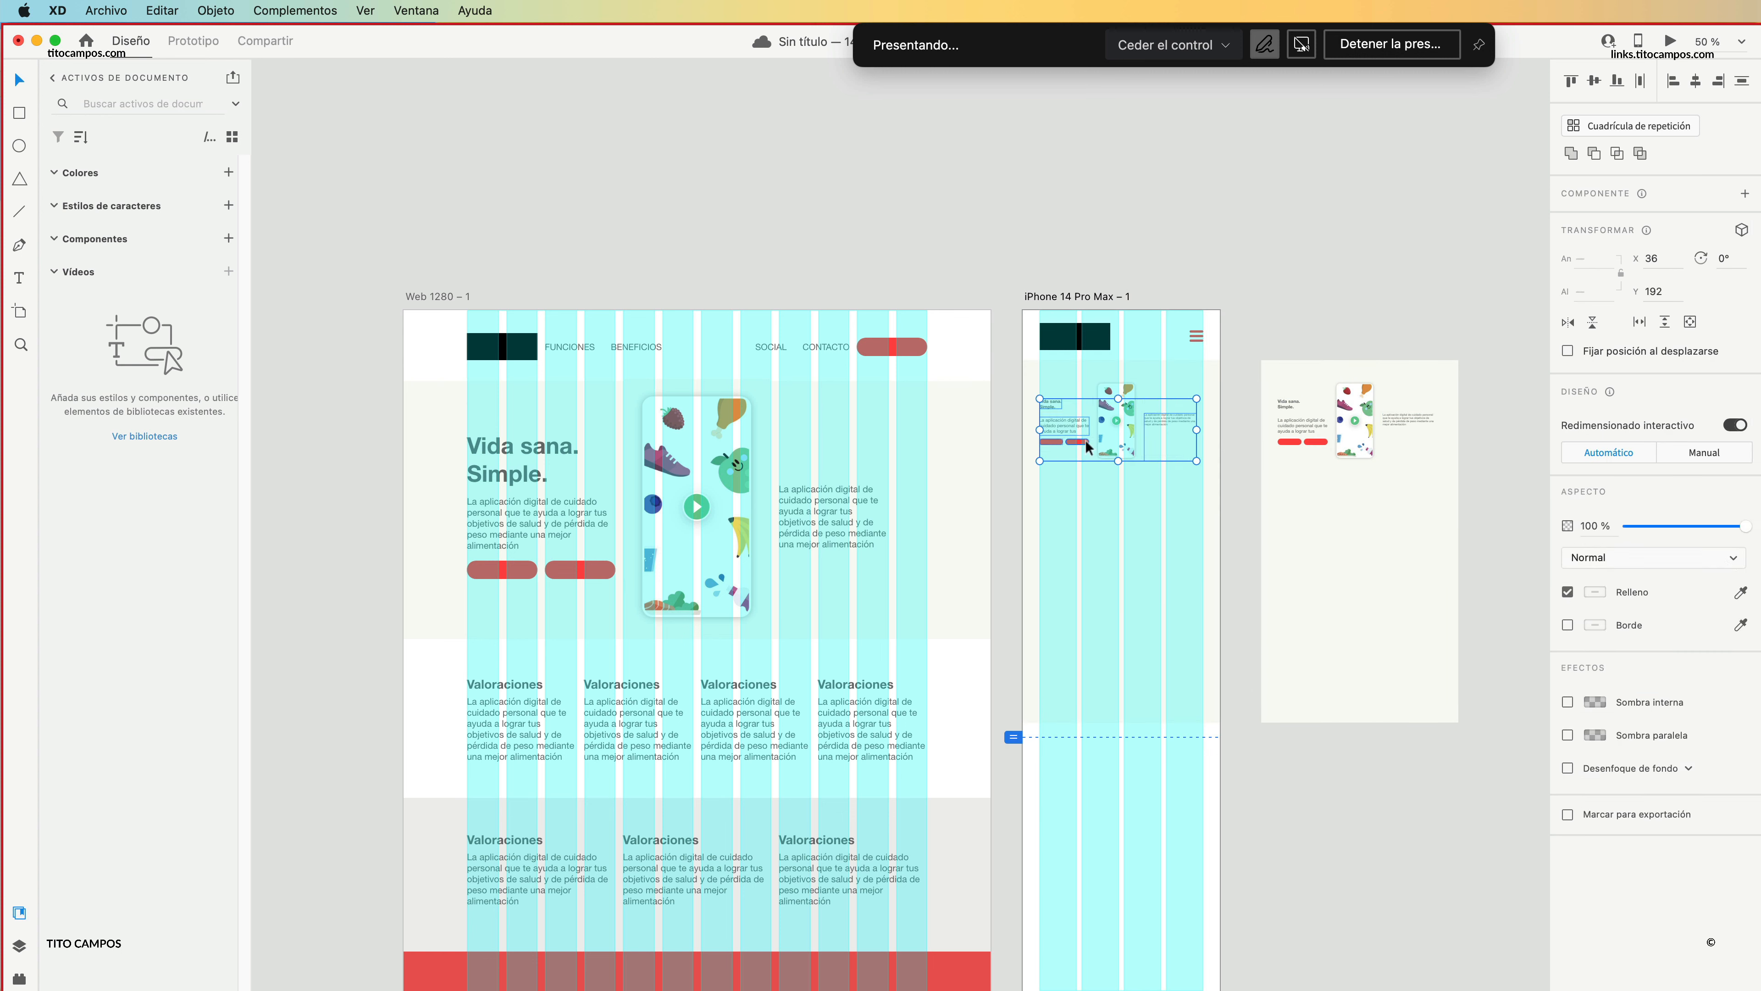
key(BackSpace)
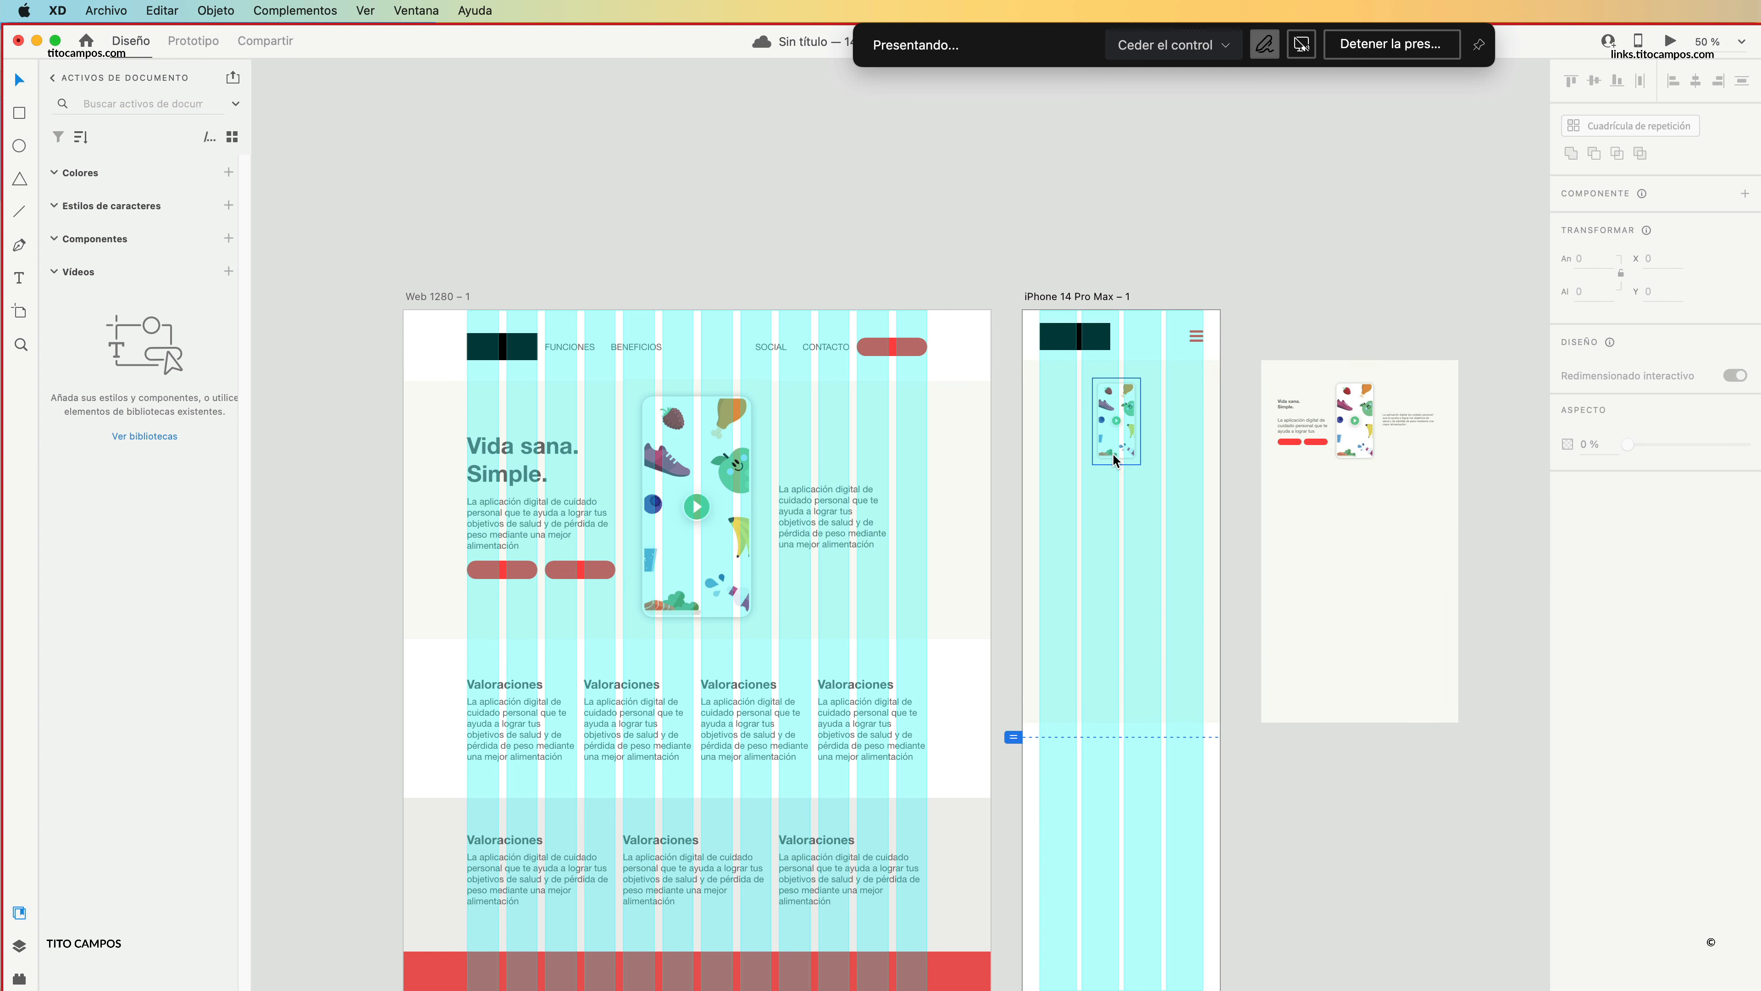
Enlarge the phone image proportionally from its centre until it nearly fills the iPhone hero's width.
click(1110, 455)
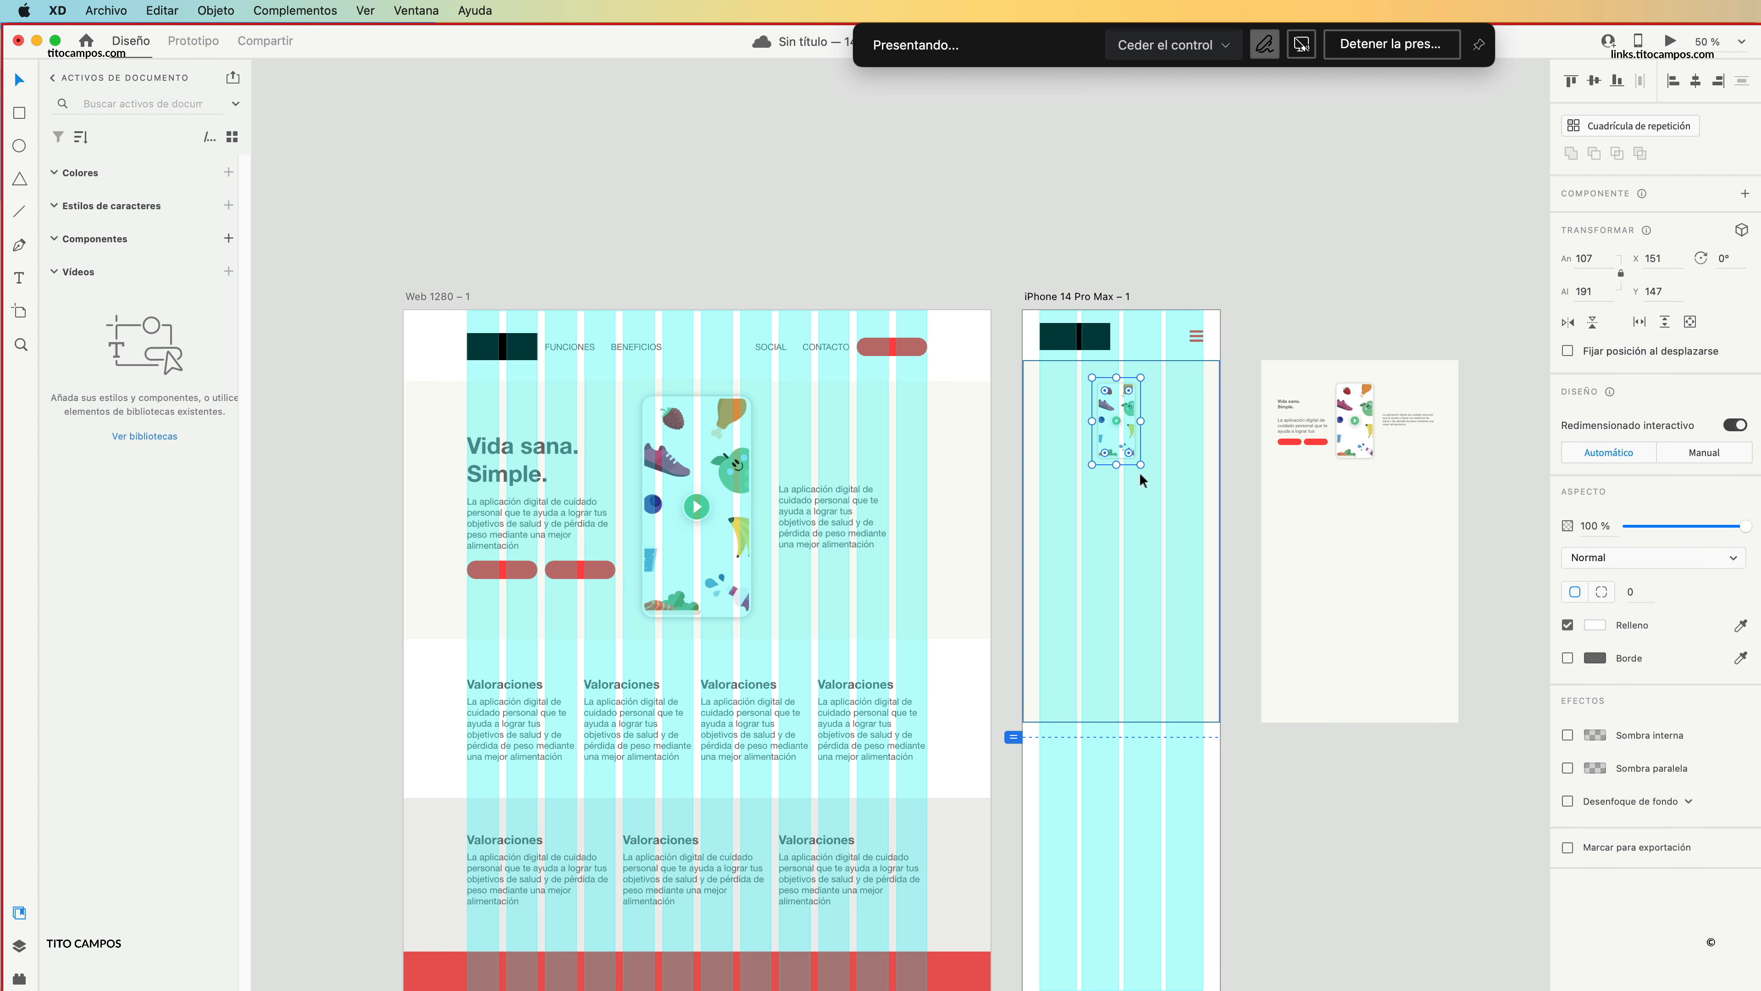
alt+drag(1141, 465, 1154, 587)
click(1322, 333)
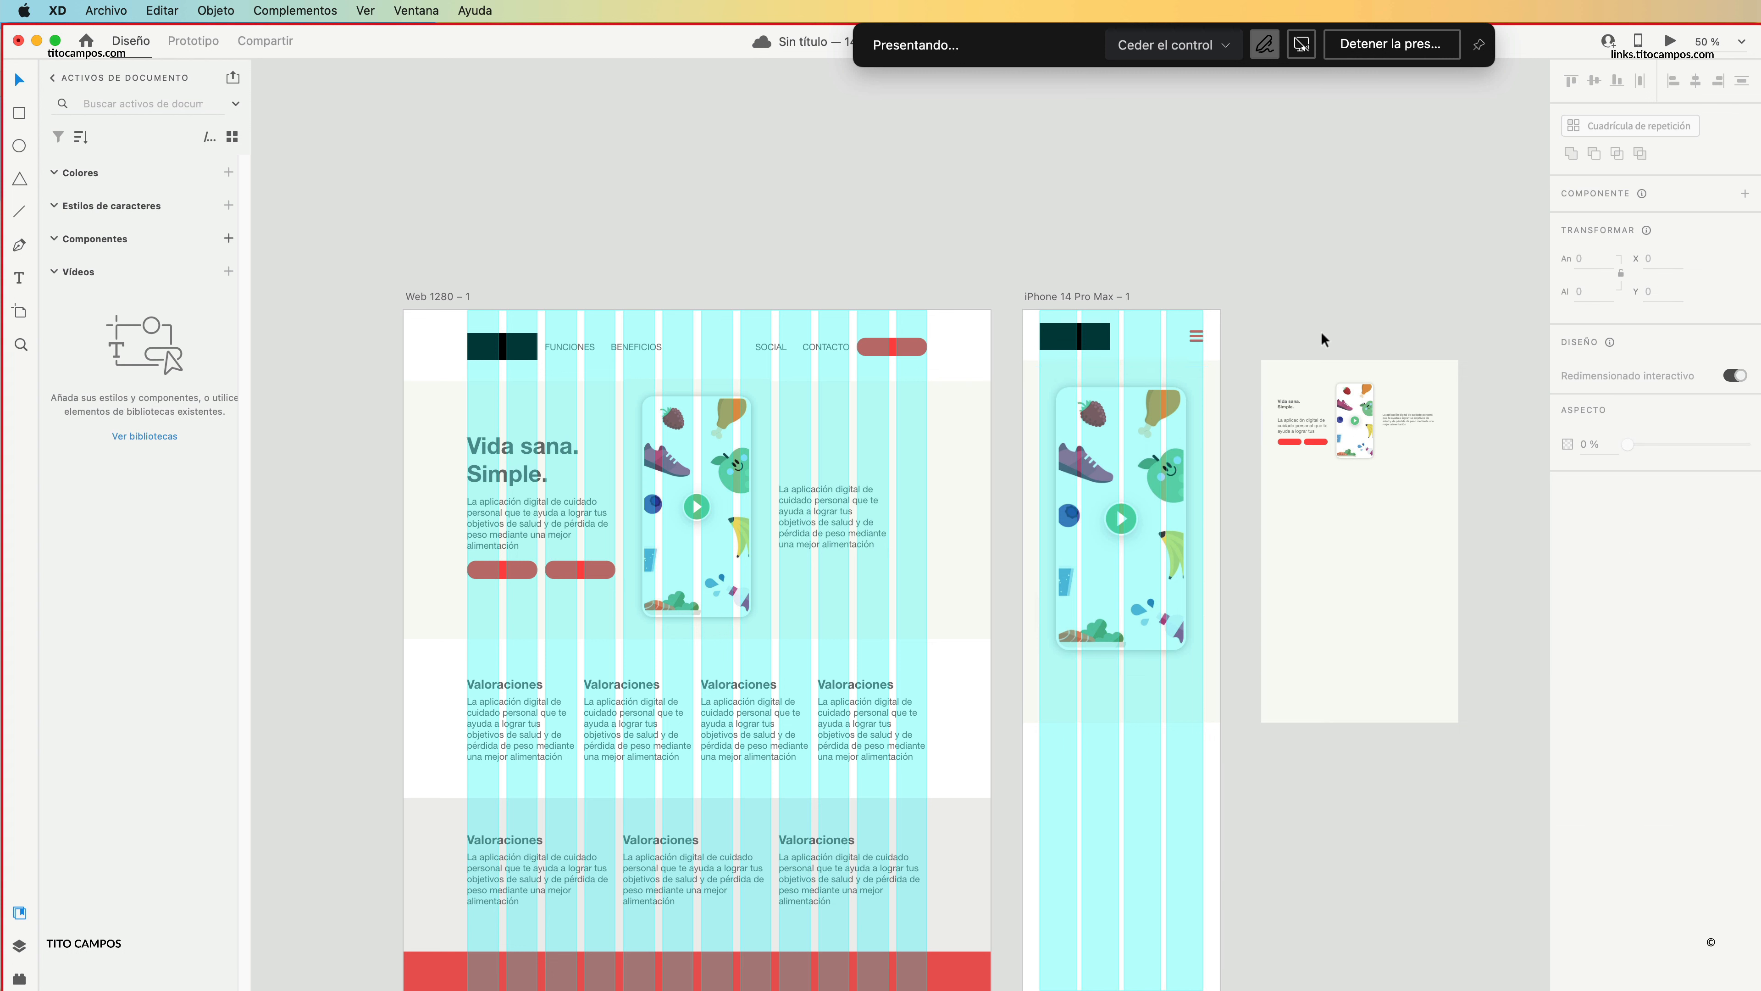
click(1160, 531)
drag(1209, 677, 1220, 710)
click(1291, 282)
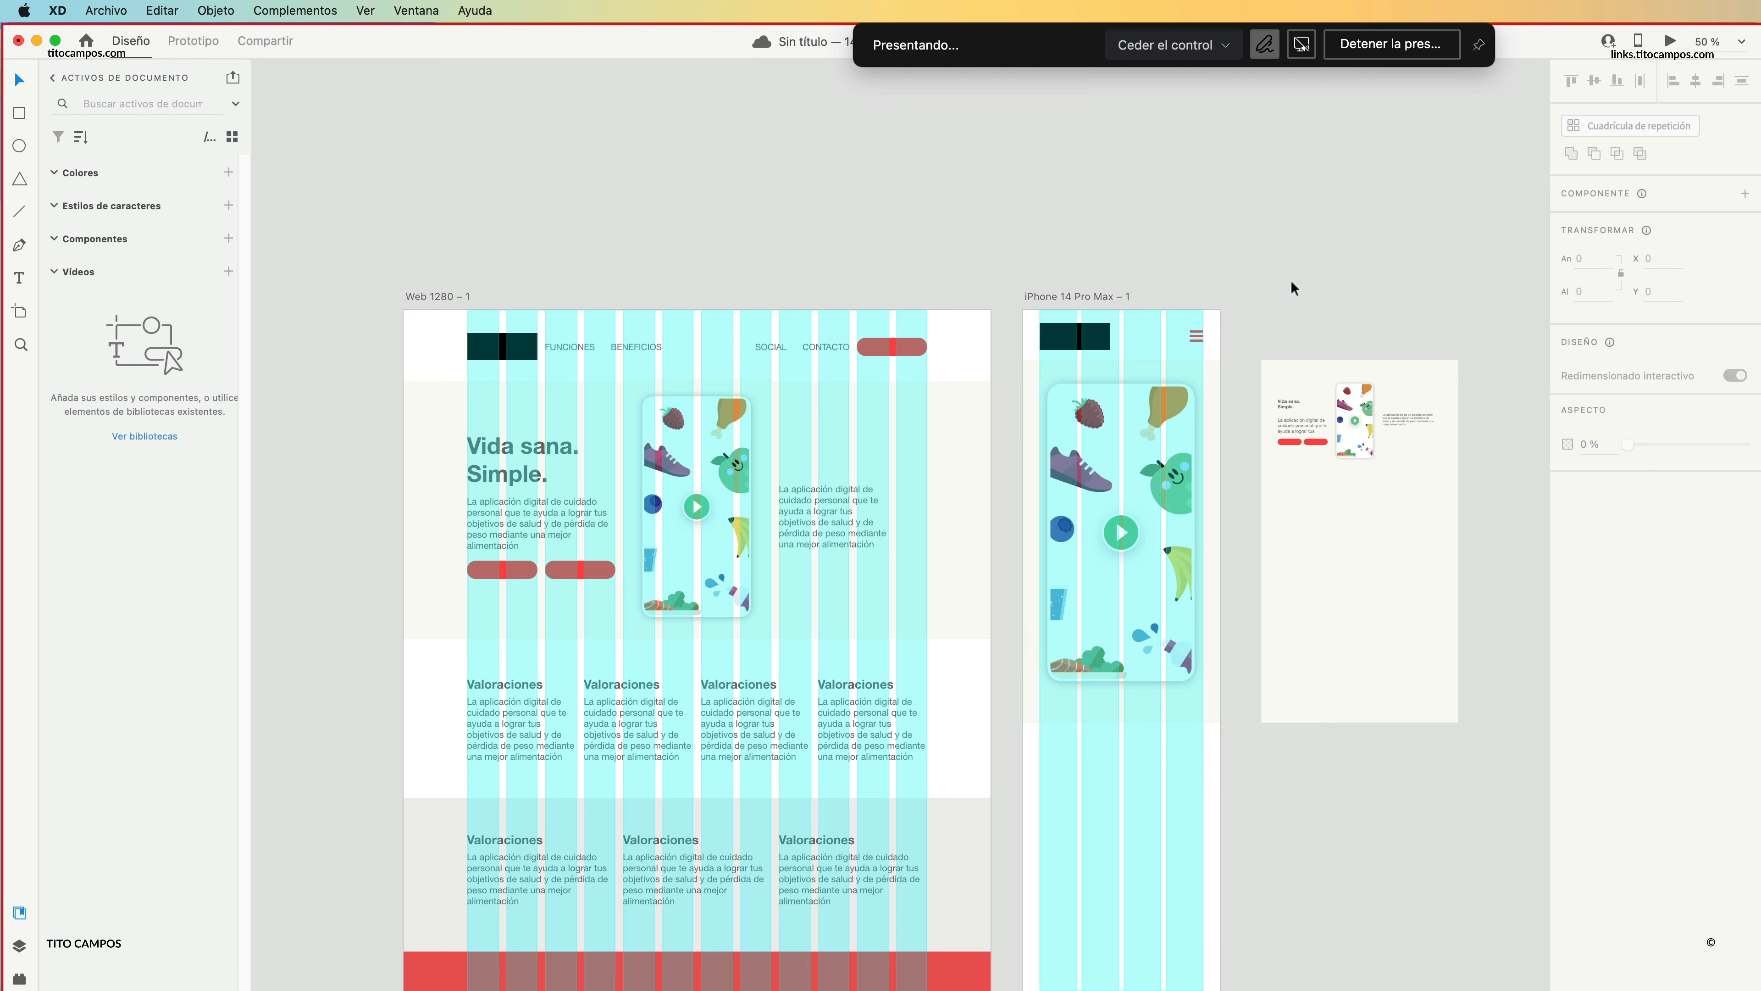
Move the web hero's heading, left paragraph and two buttons over the iPhone artboard's phone image, and delete them.
click(538, 479)
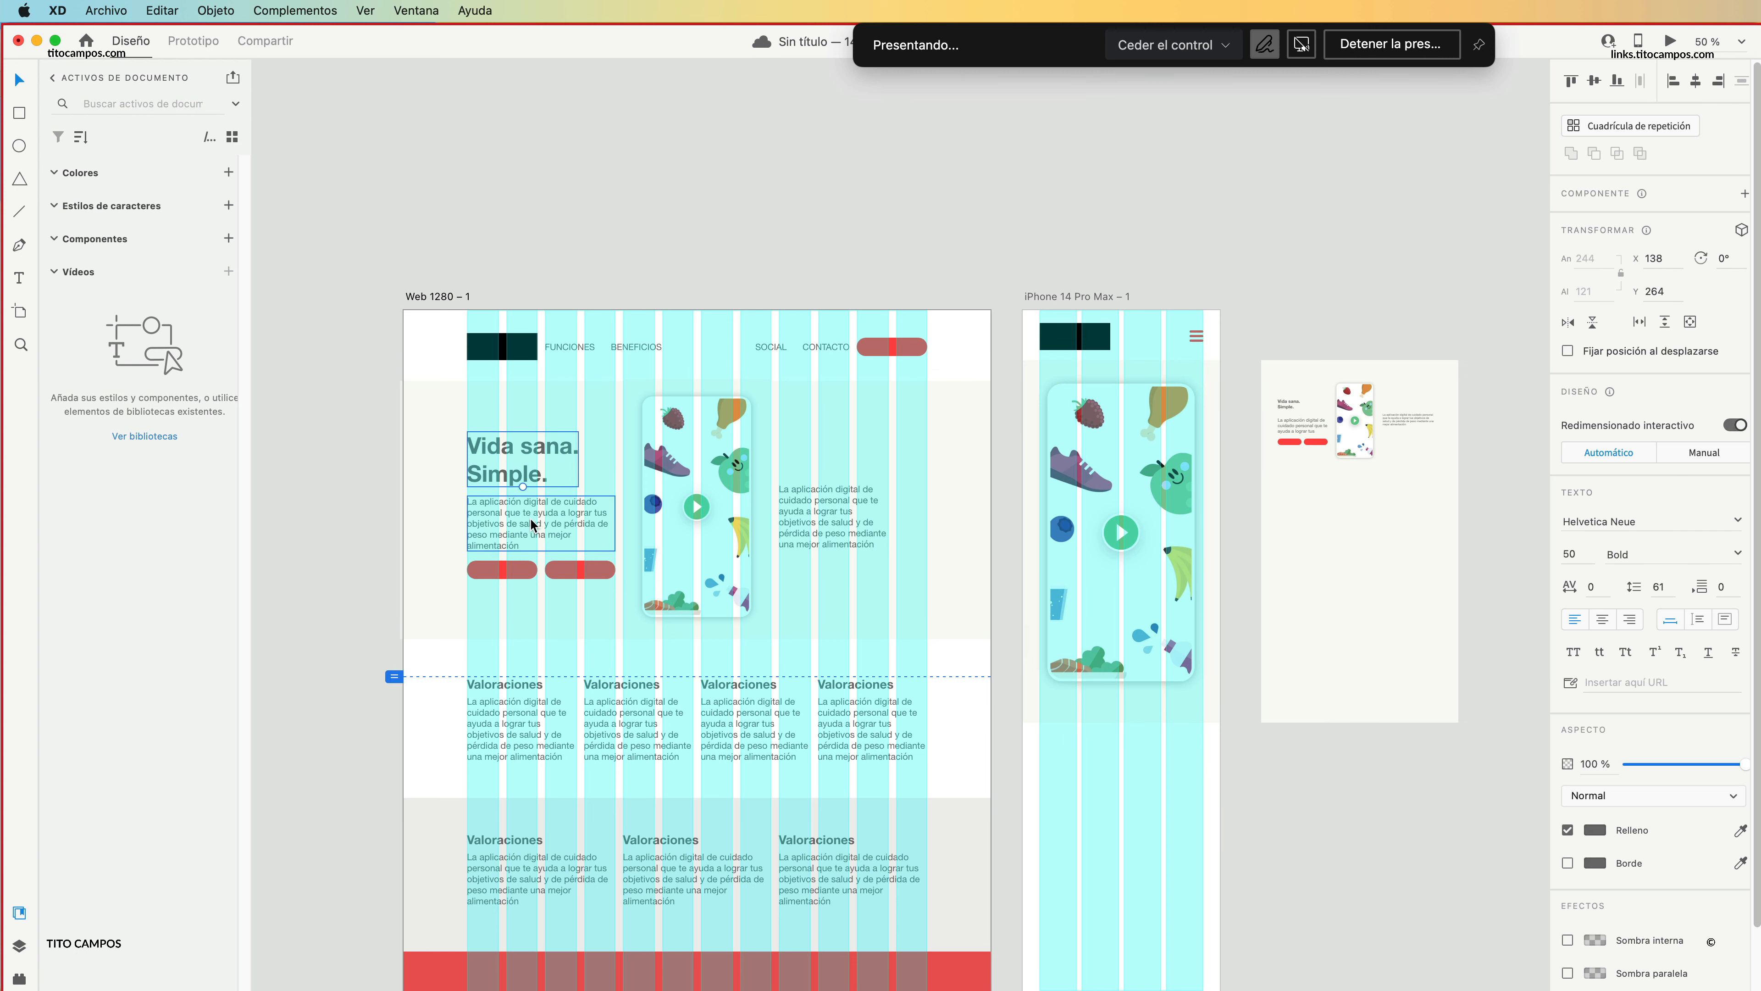
shift+click(529, 518)
shift+click(513, 572)
drag(579, 526, 1153, 504)
key(z)
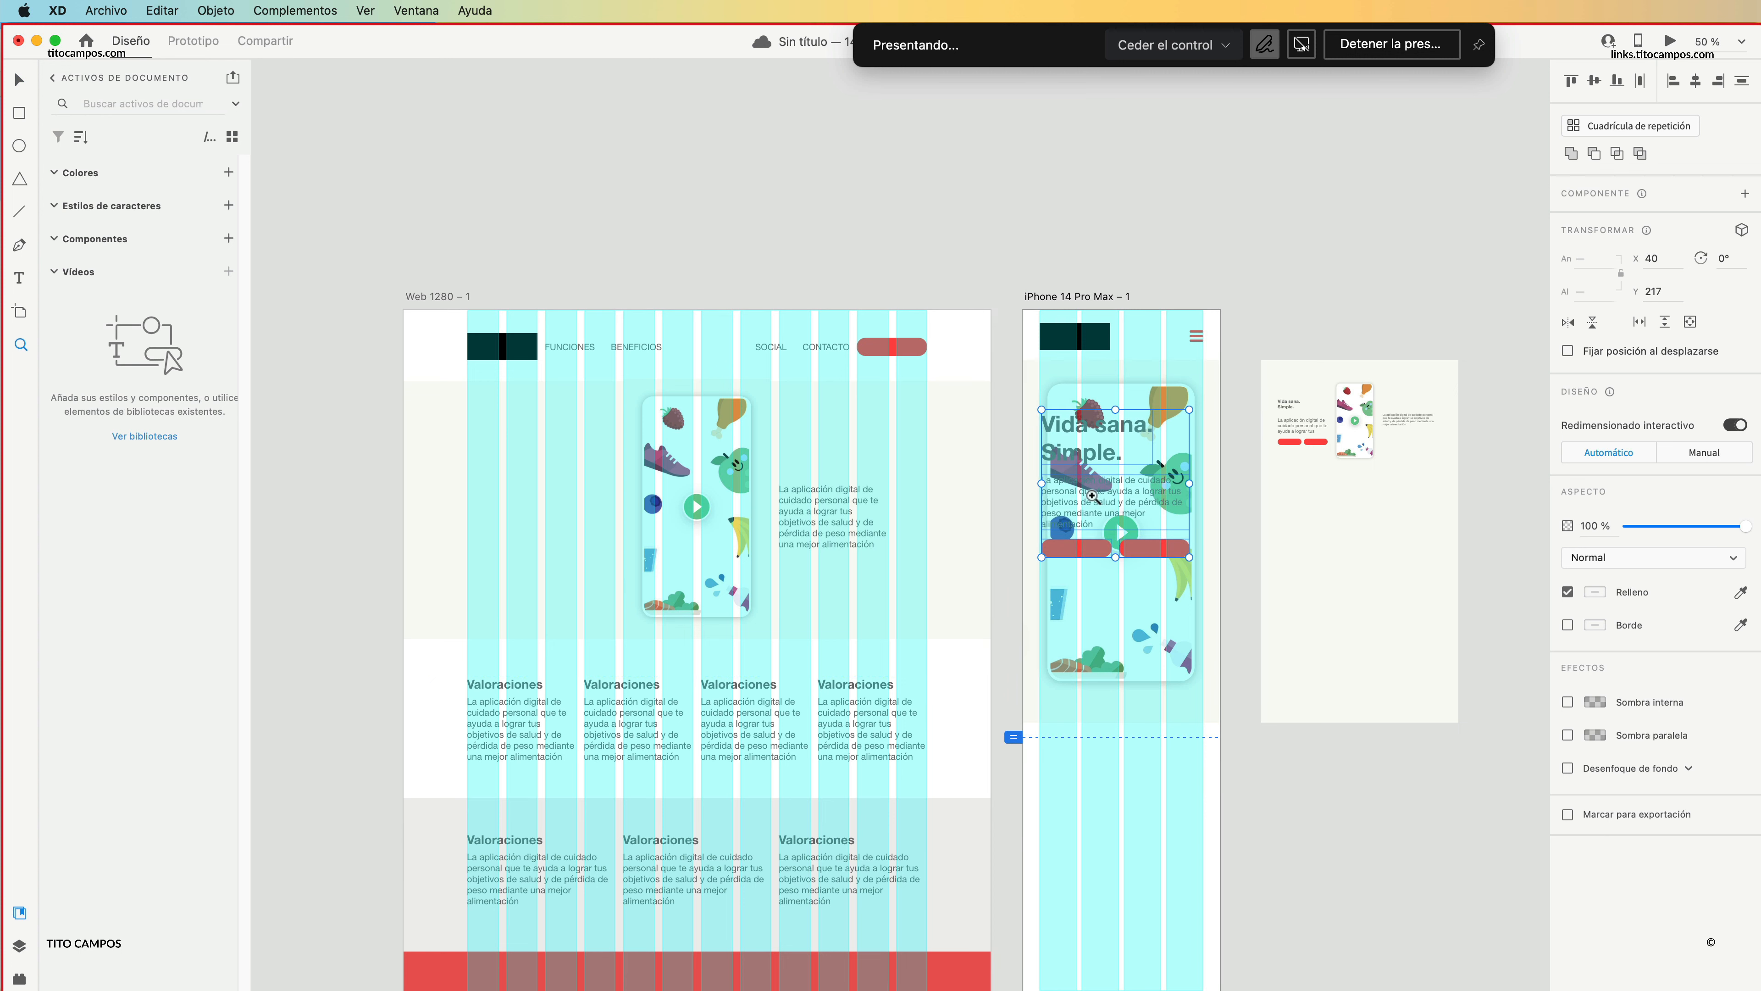
click(1090, 494)
drag(1125, 644, 1080, 476)
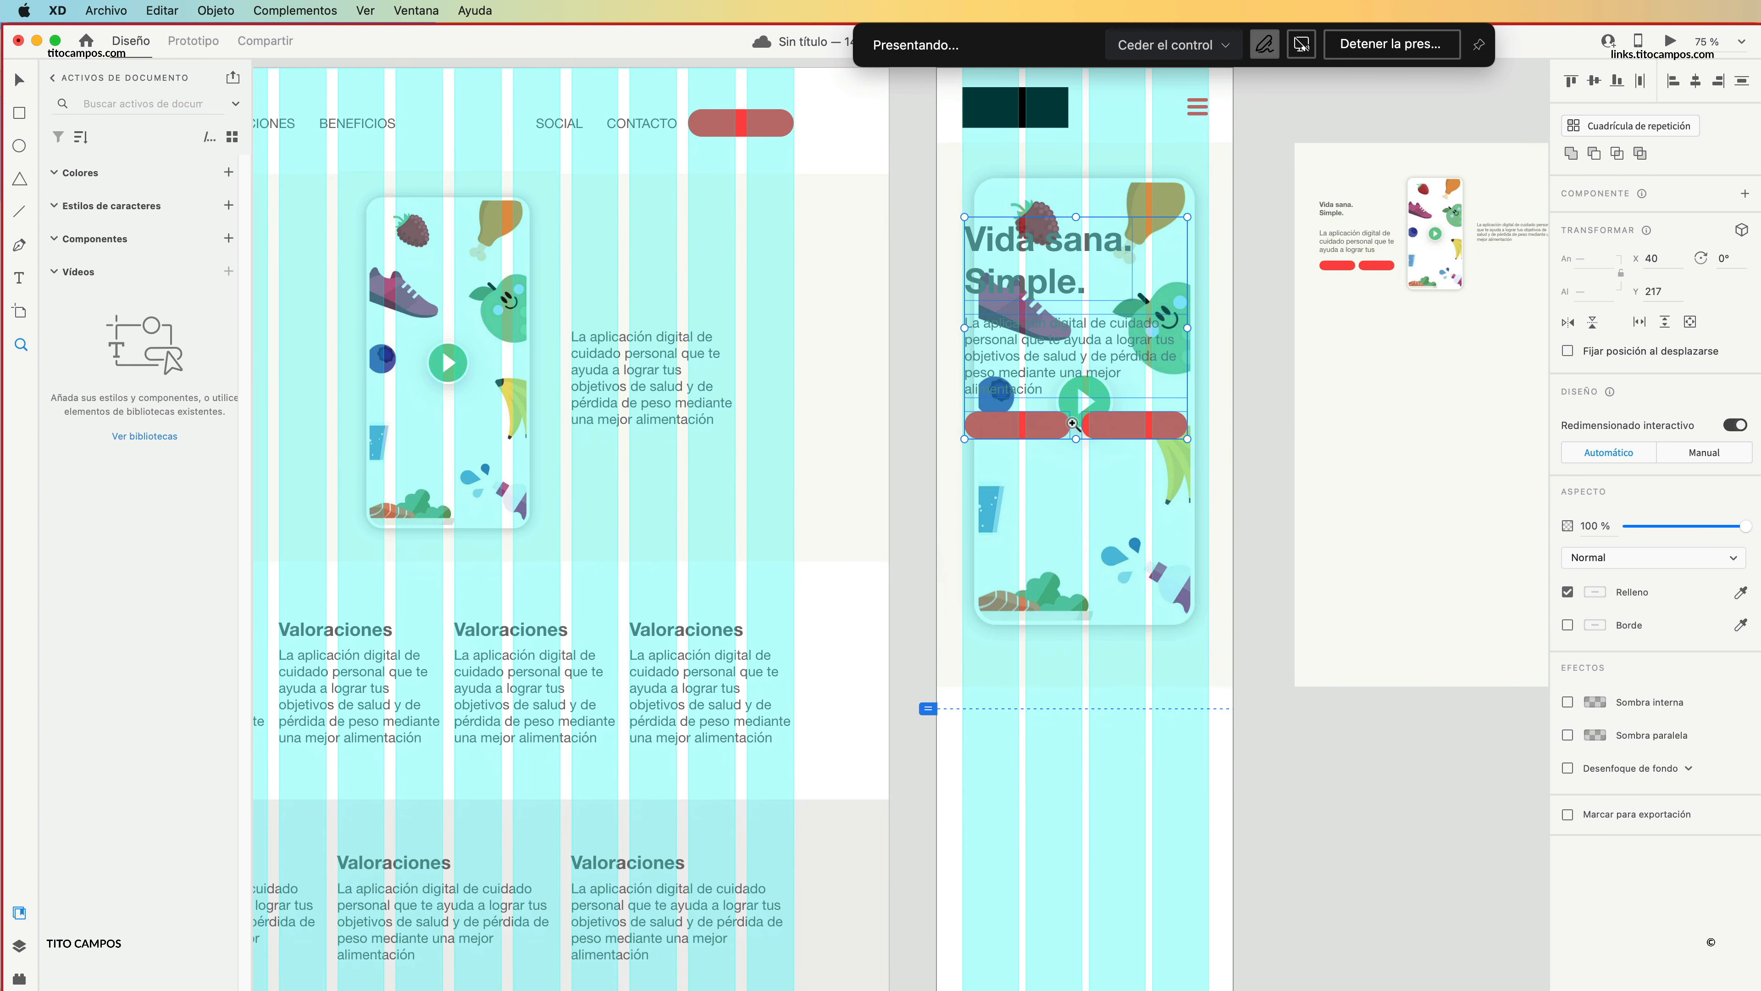
scroll(1073, 424, down, 1)
key(Delete)
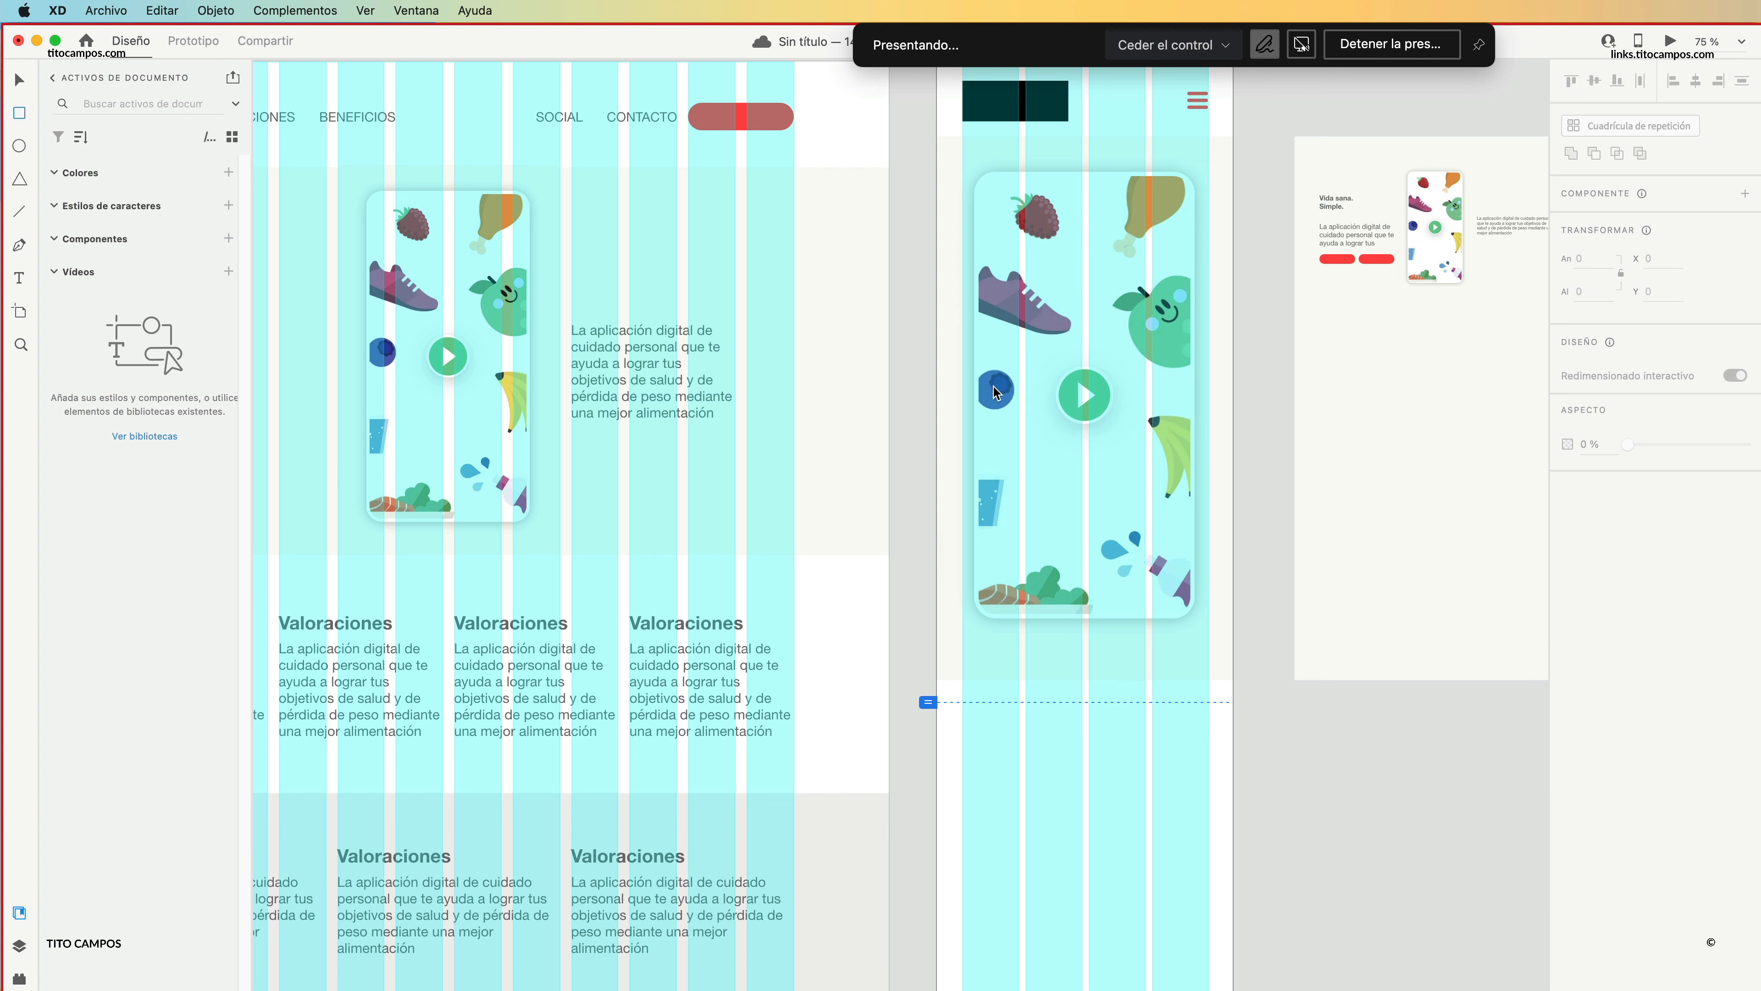
Draw a rectangle about 391 by 452 over the lower half of the phone image and round its corners to about 28.
drag(950, 383, 1218, 694)
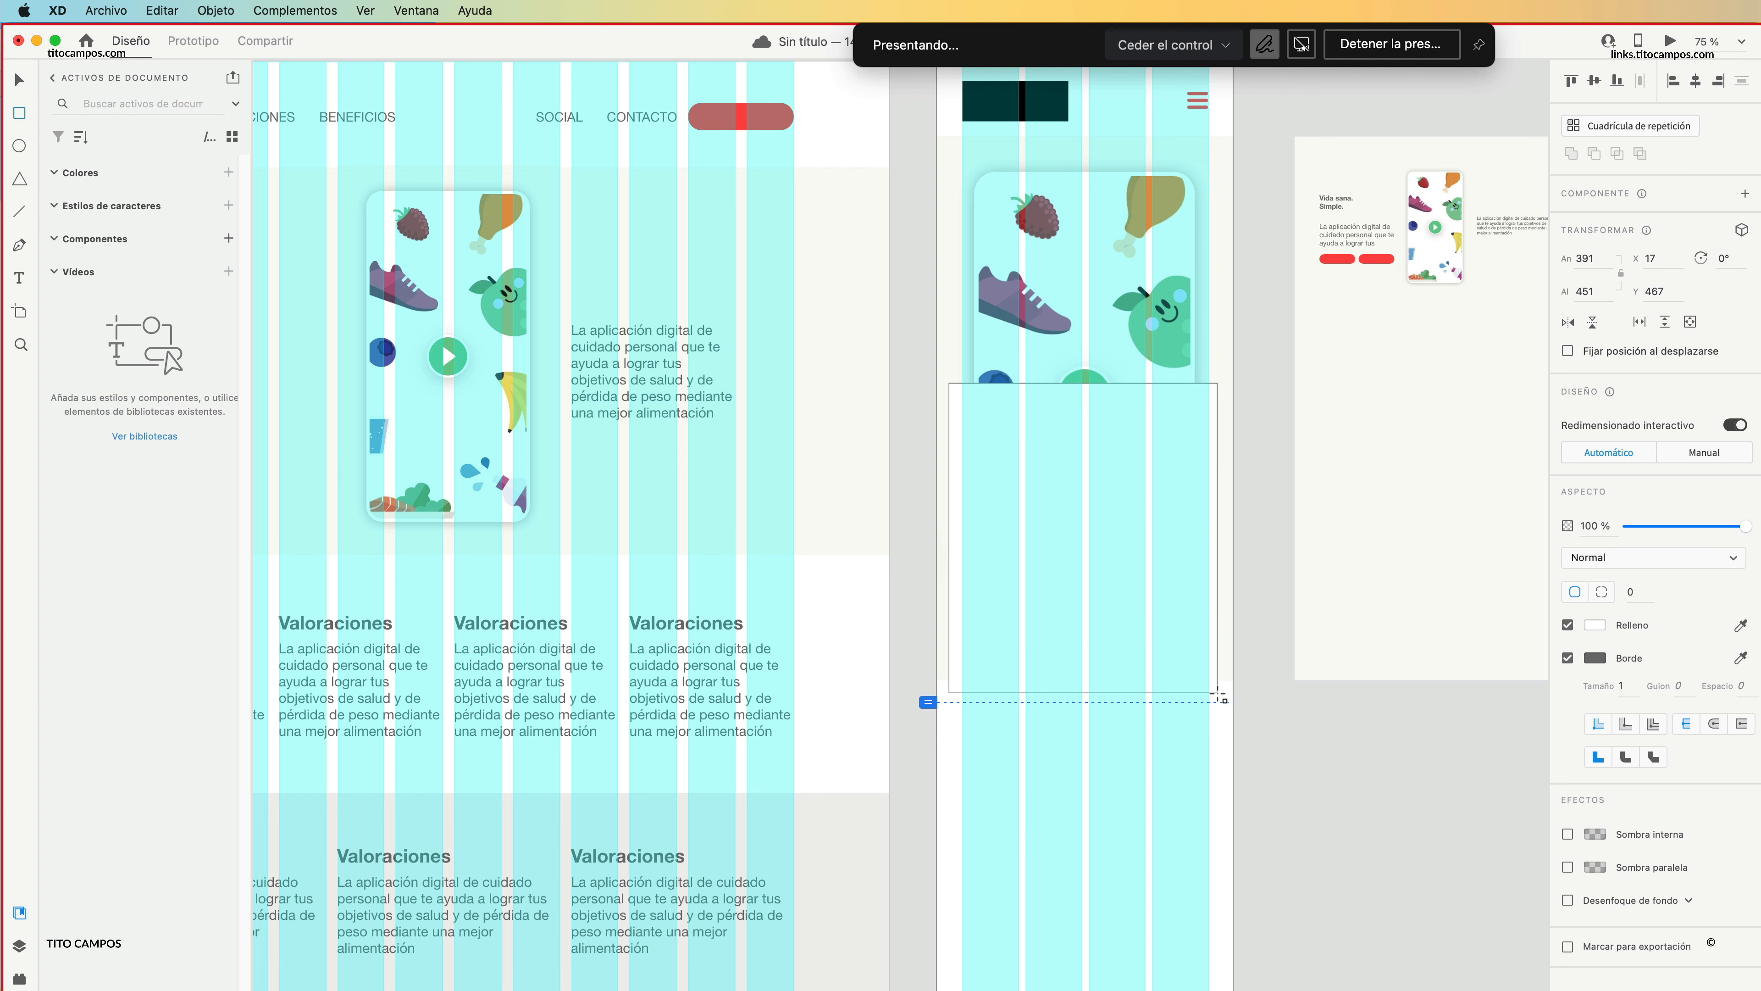
key(a)
drag(1205, 397, 1198, 408)
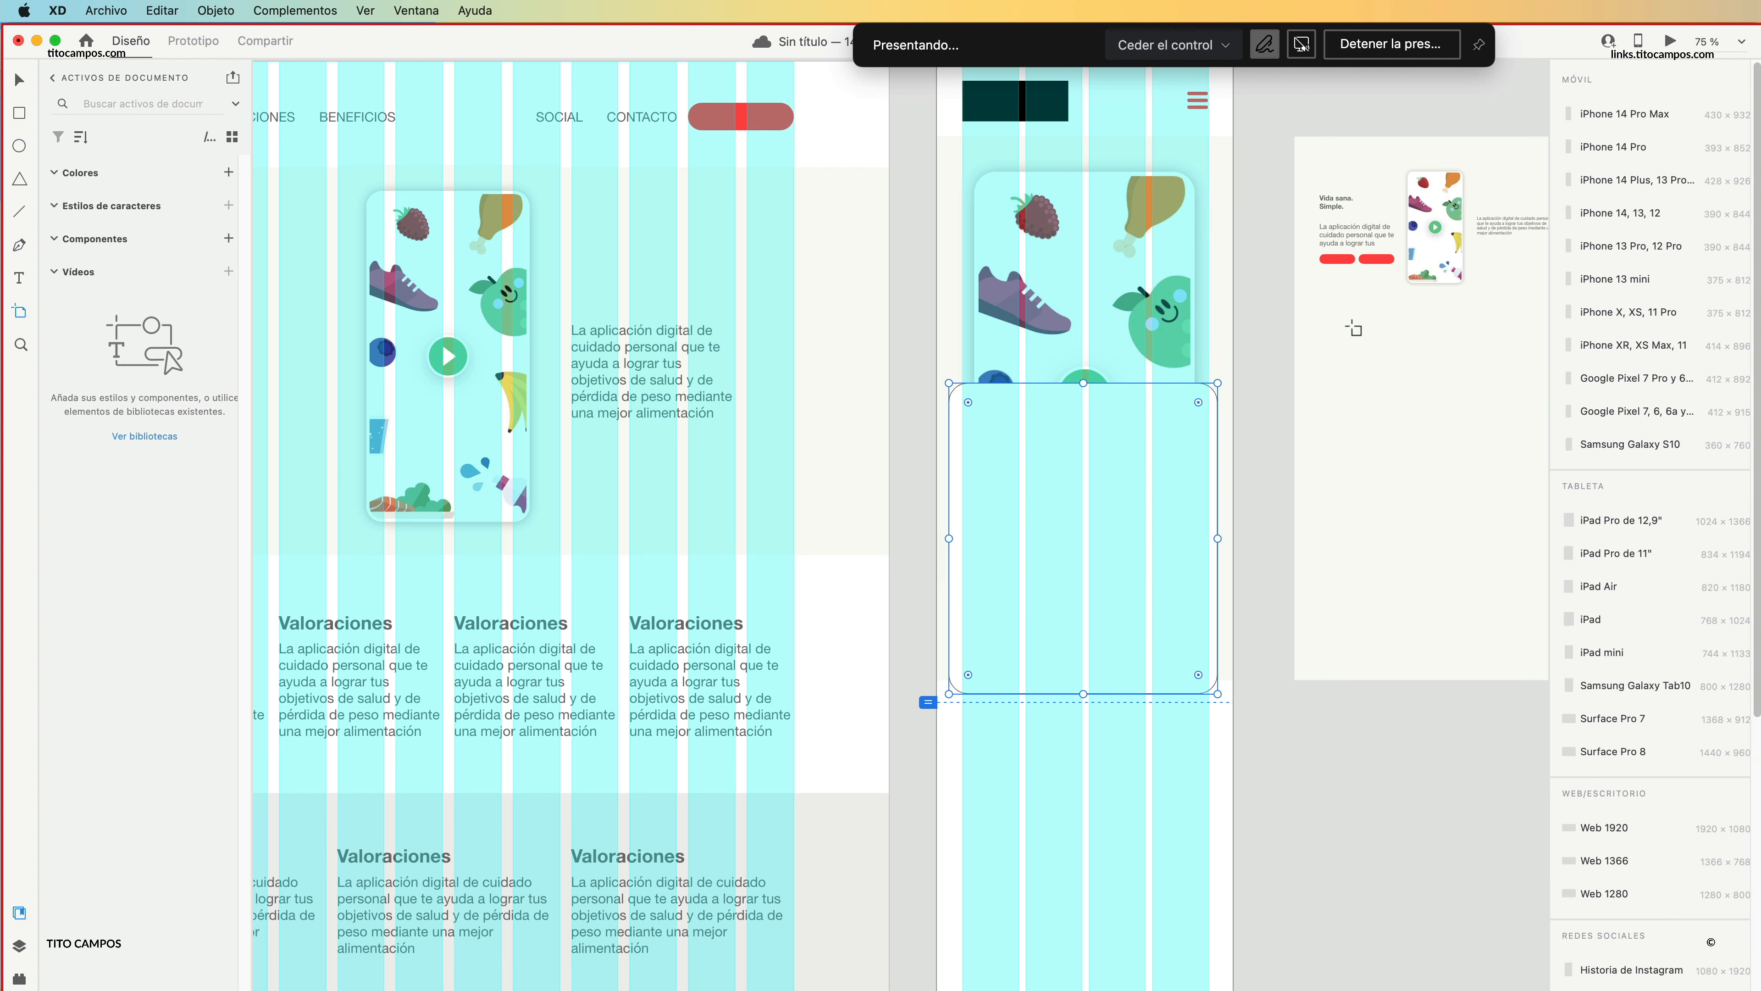
key(v)
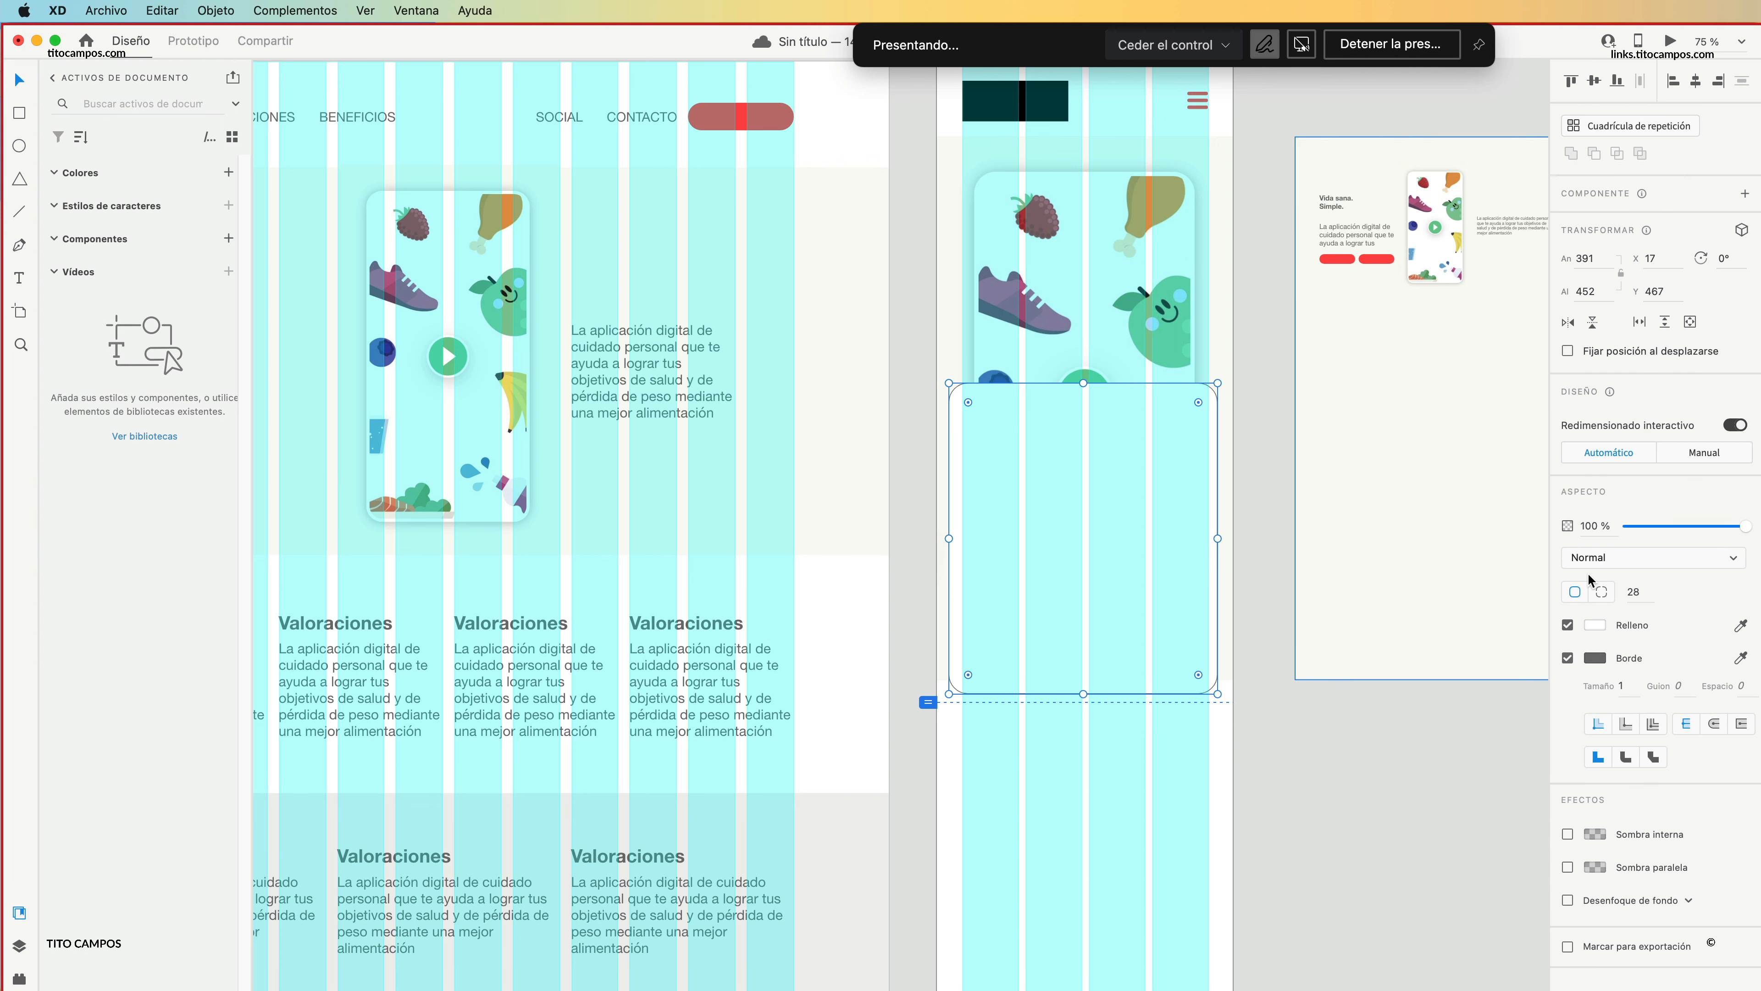
Remove the rounded rectangle's border, fill it with the apple's green and move it slightly down over the phone image.
click(1569, 658)
click(1741, 625)
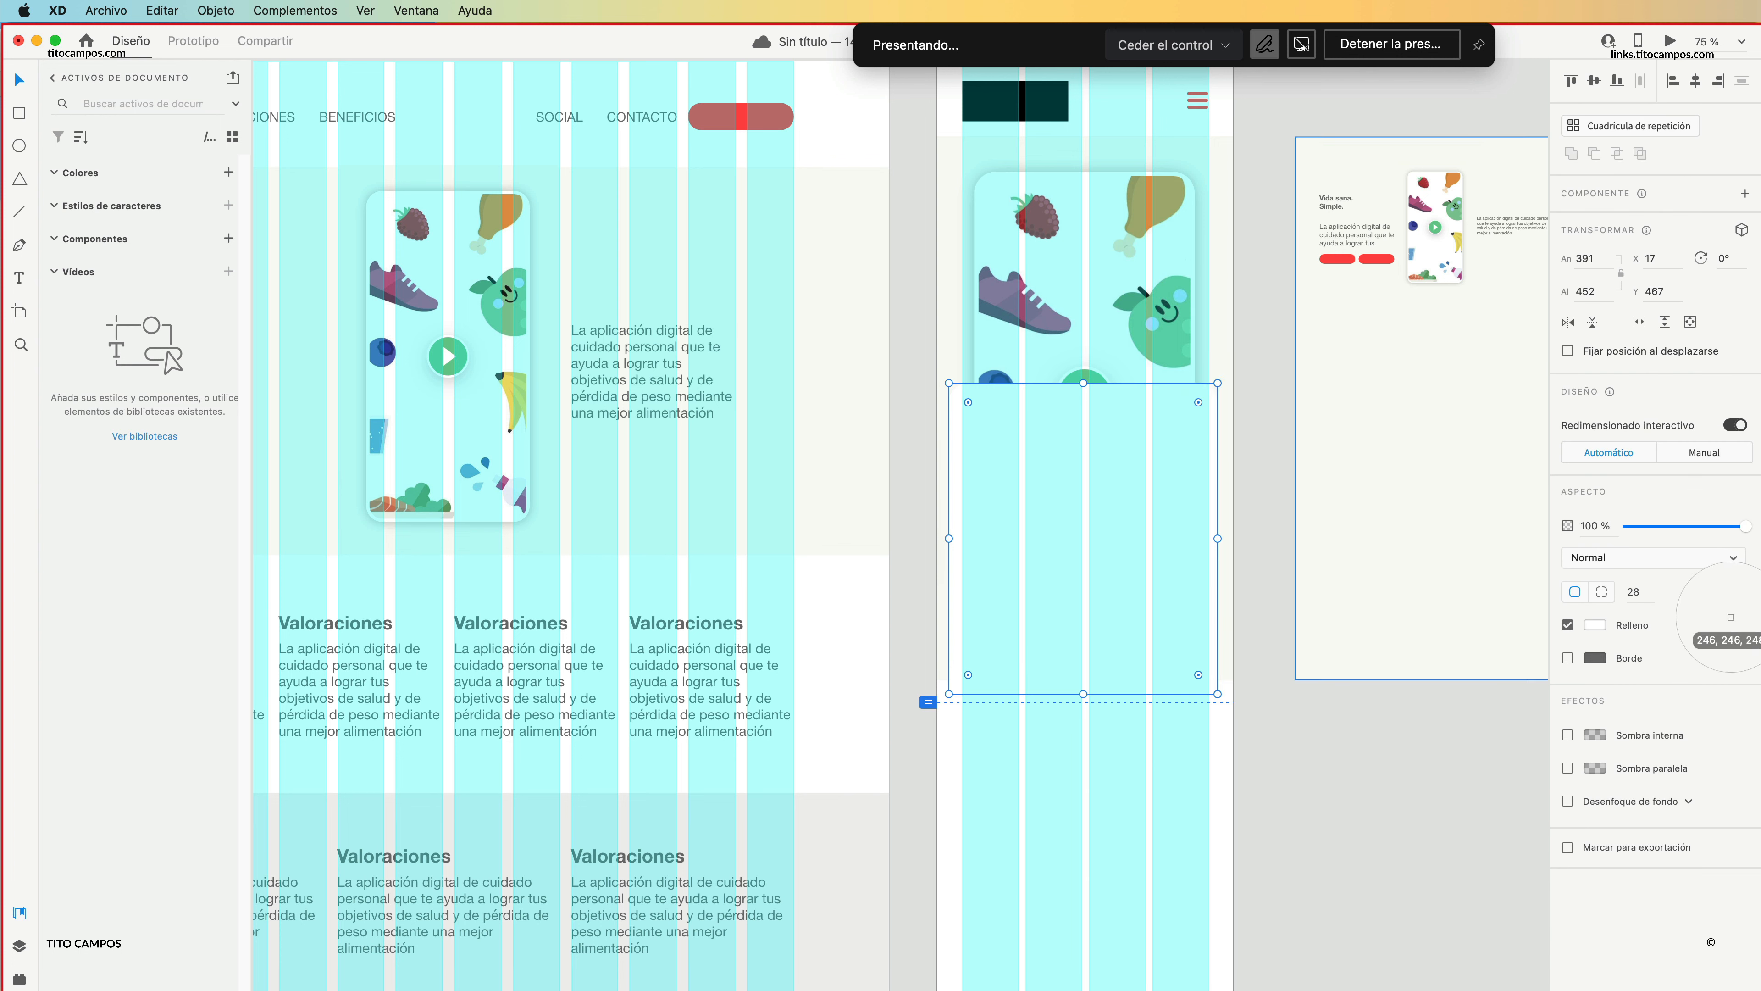
click(1153, 330)
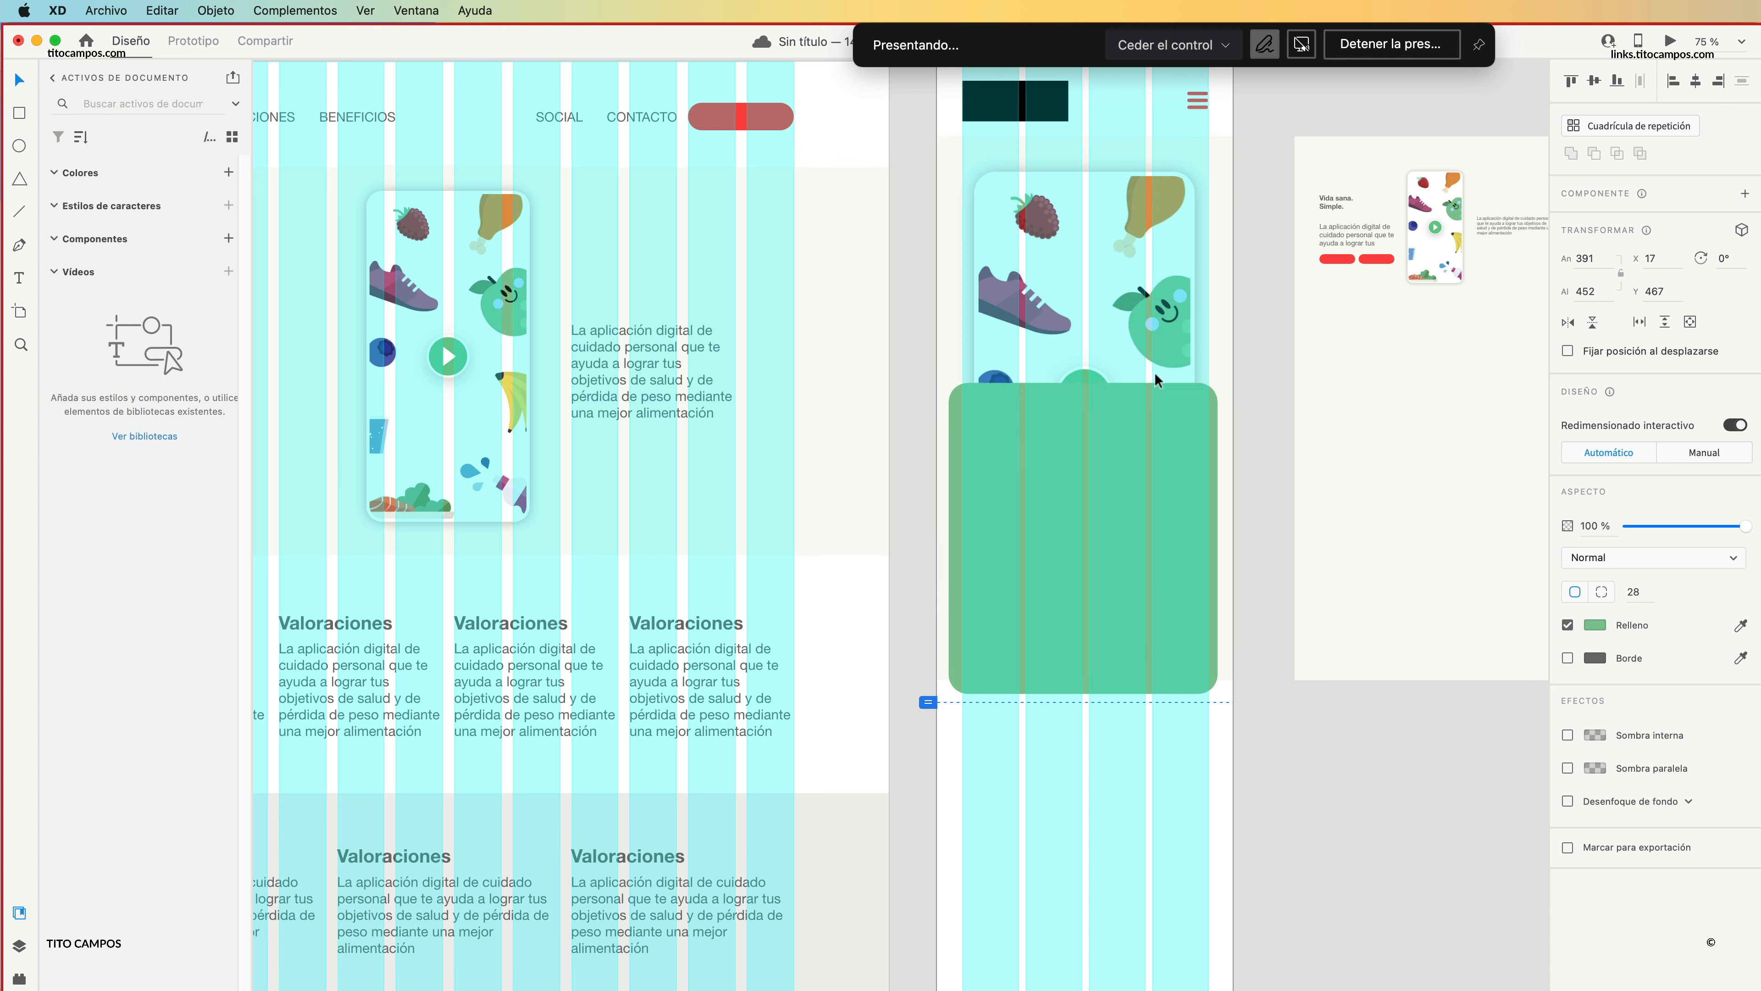
drag(1116, 529, 1154, 540)
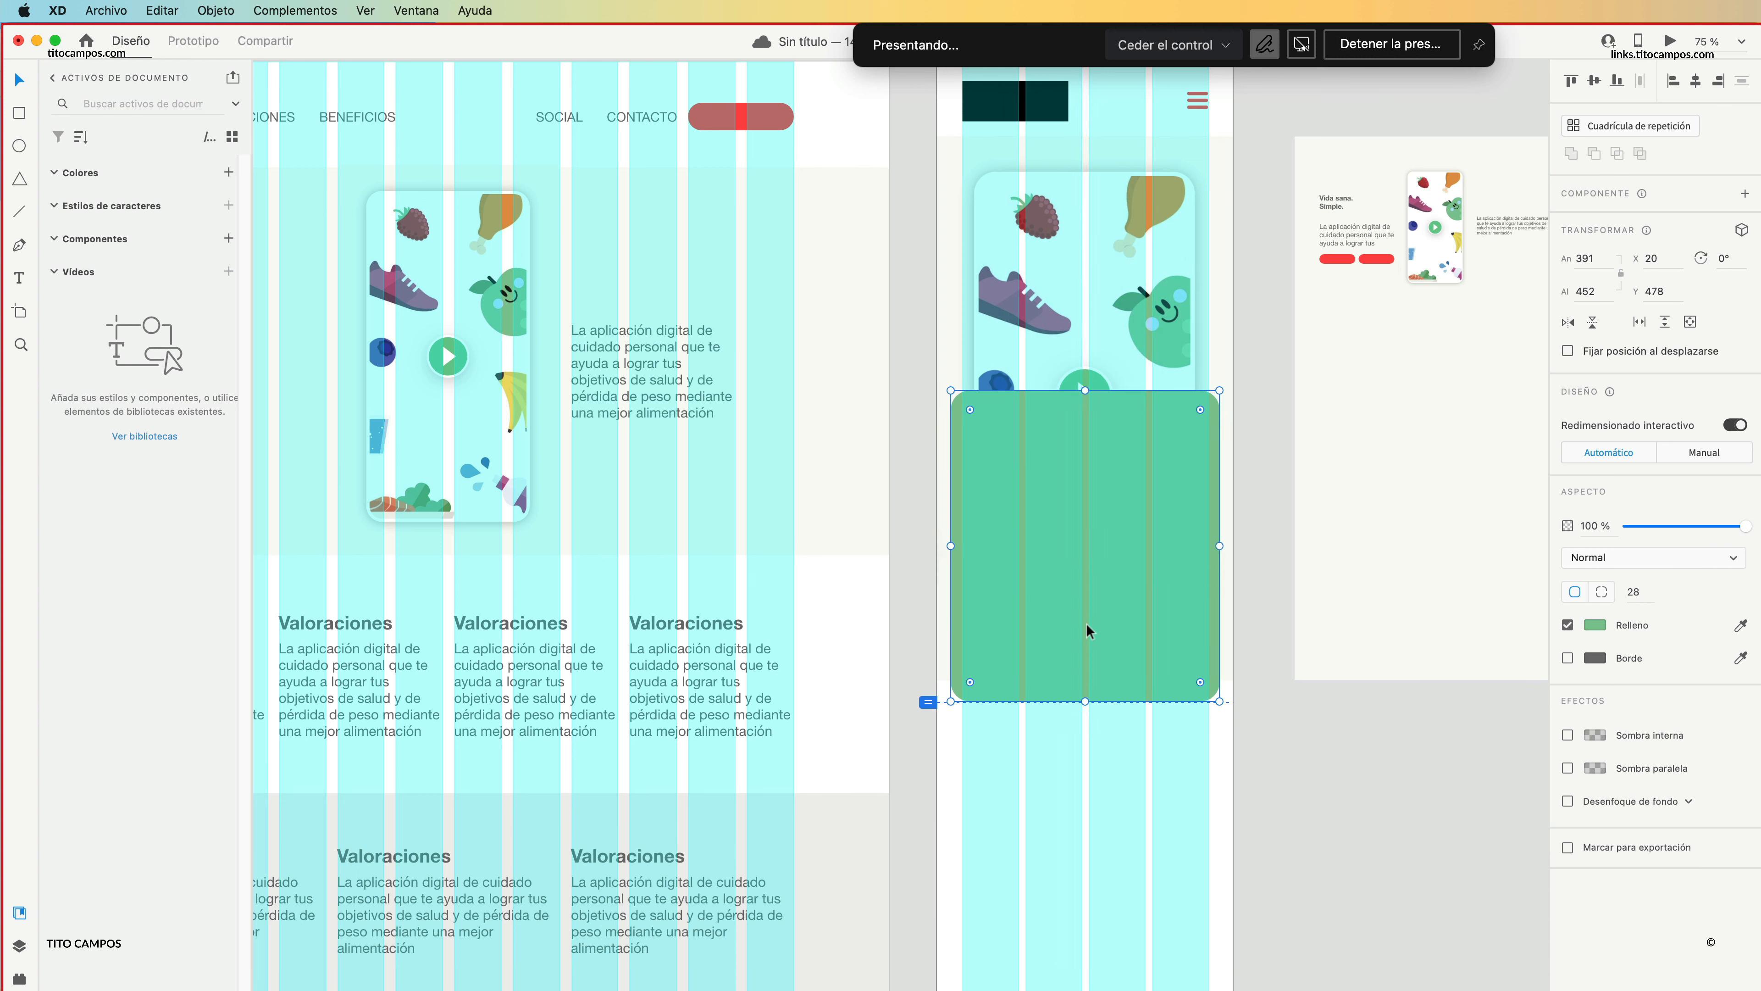
Undo the last rectangle edits and paste the green rounded rectangle instead, placing it over the iPhone hero's phone image at X 17, Y 509.
scroll(682, 422, left, 10)
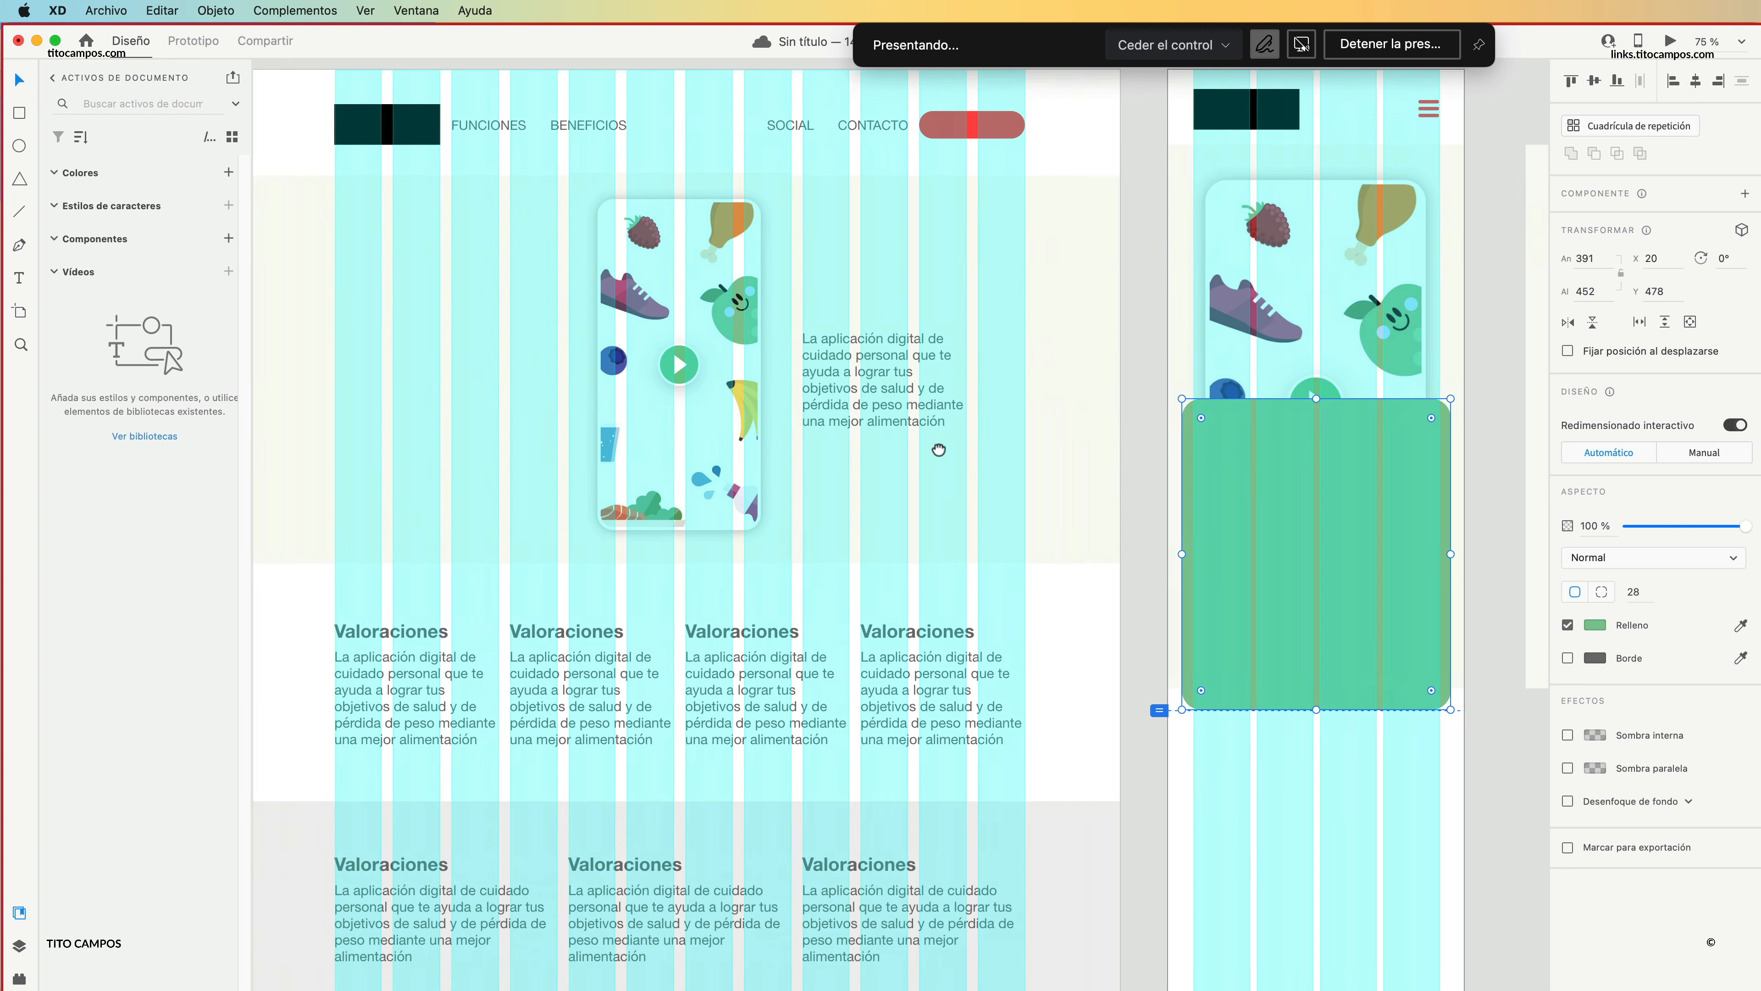
scroll(566, 388, right, 10)
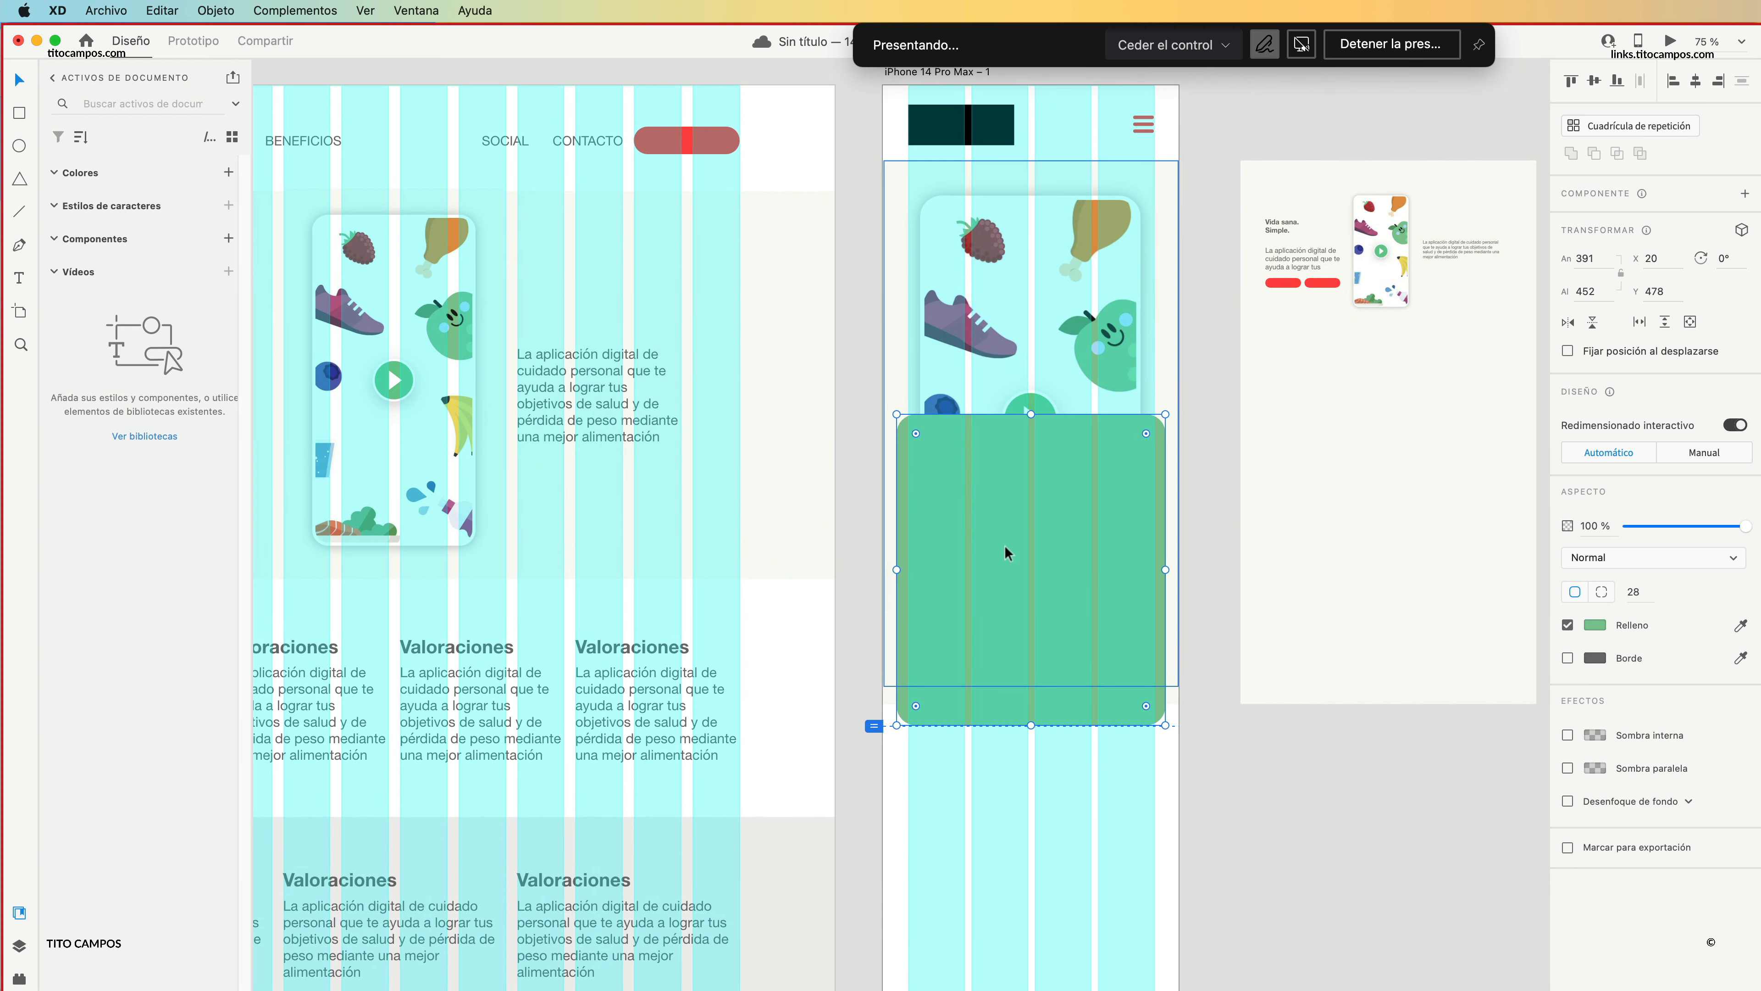
key(super+z)
key(super+z)
key(super+z)
key(super+z)
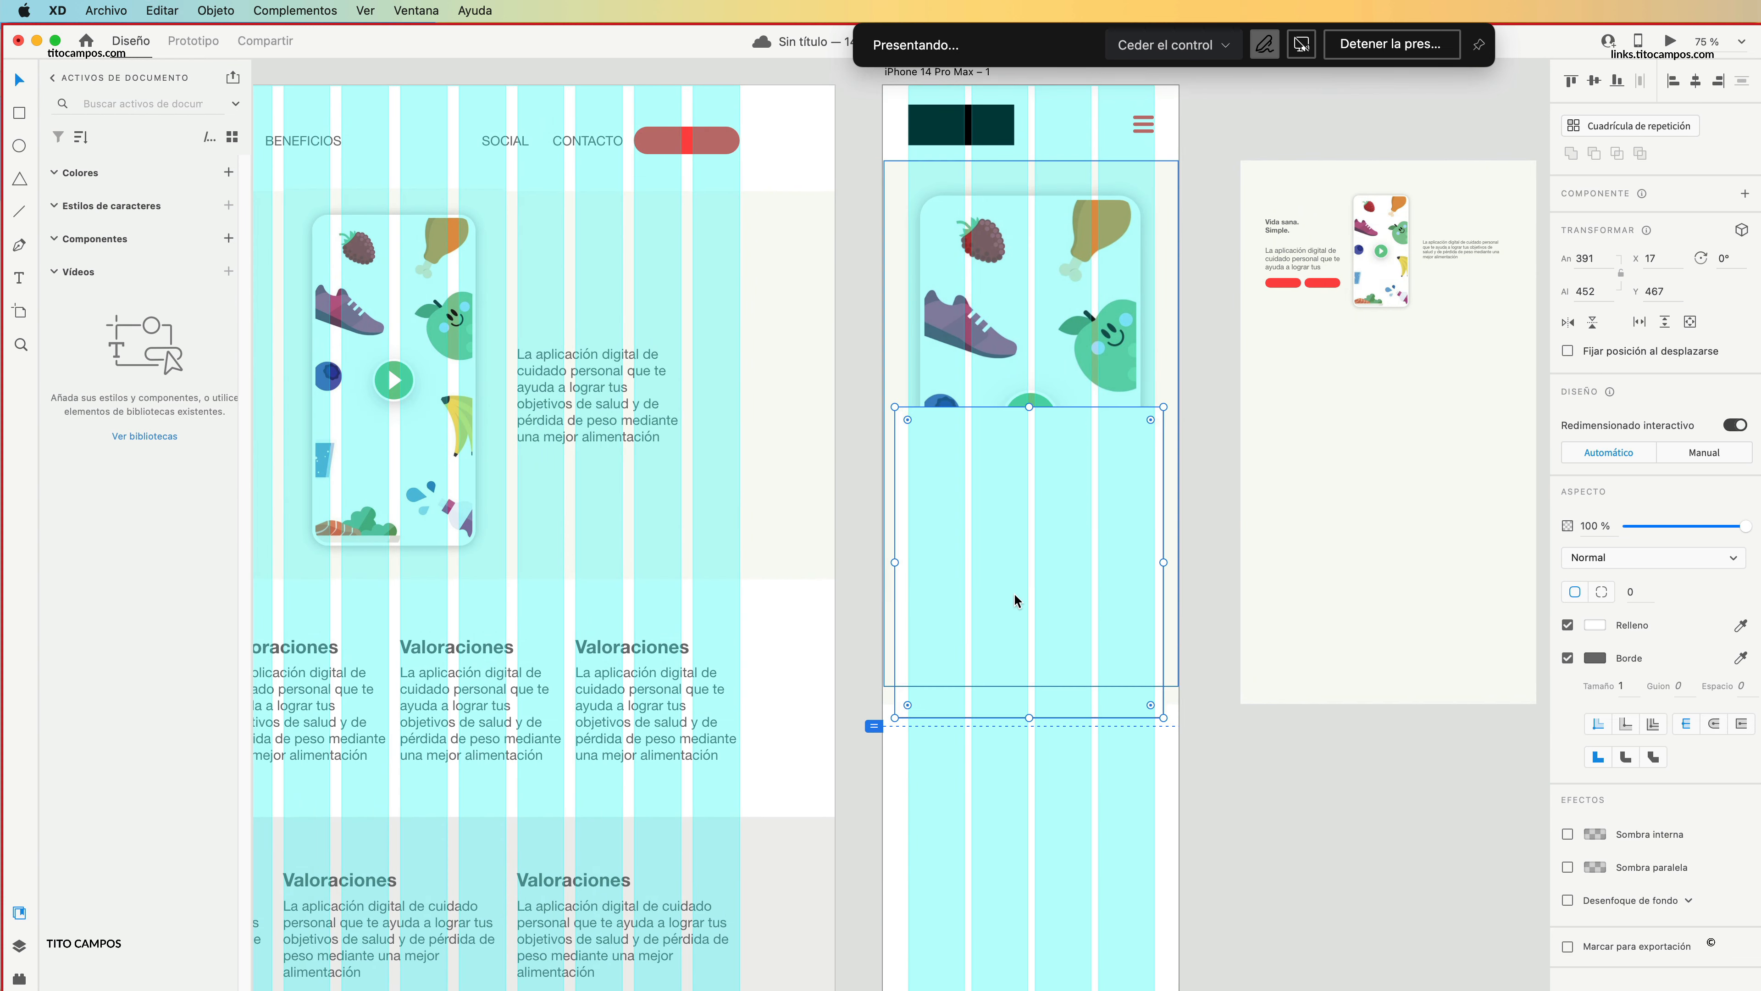
key(super+v)
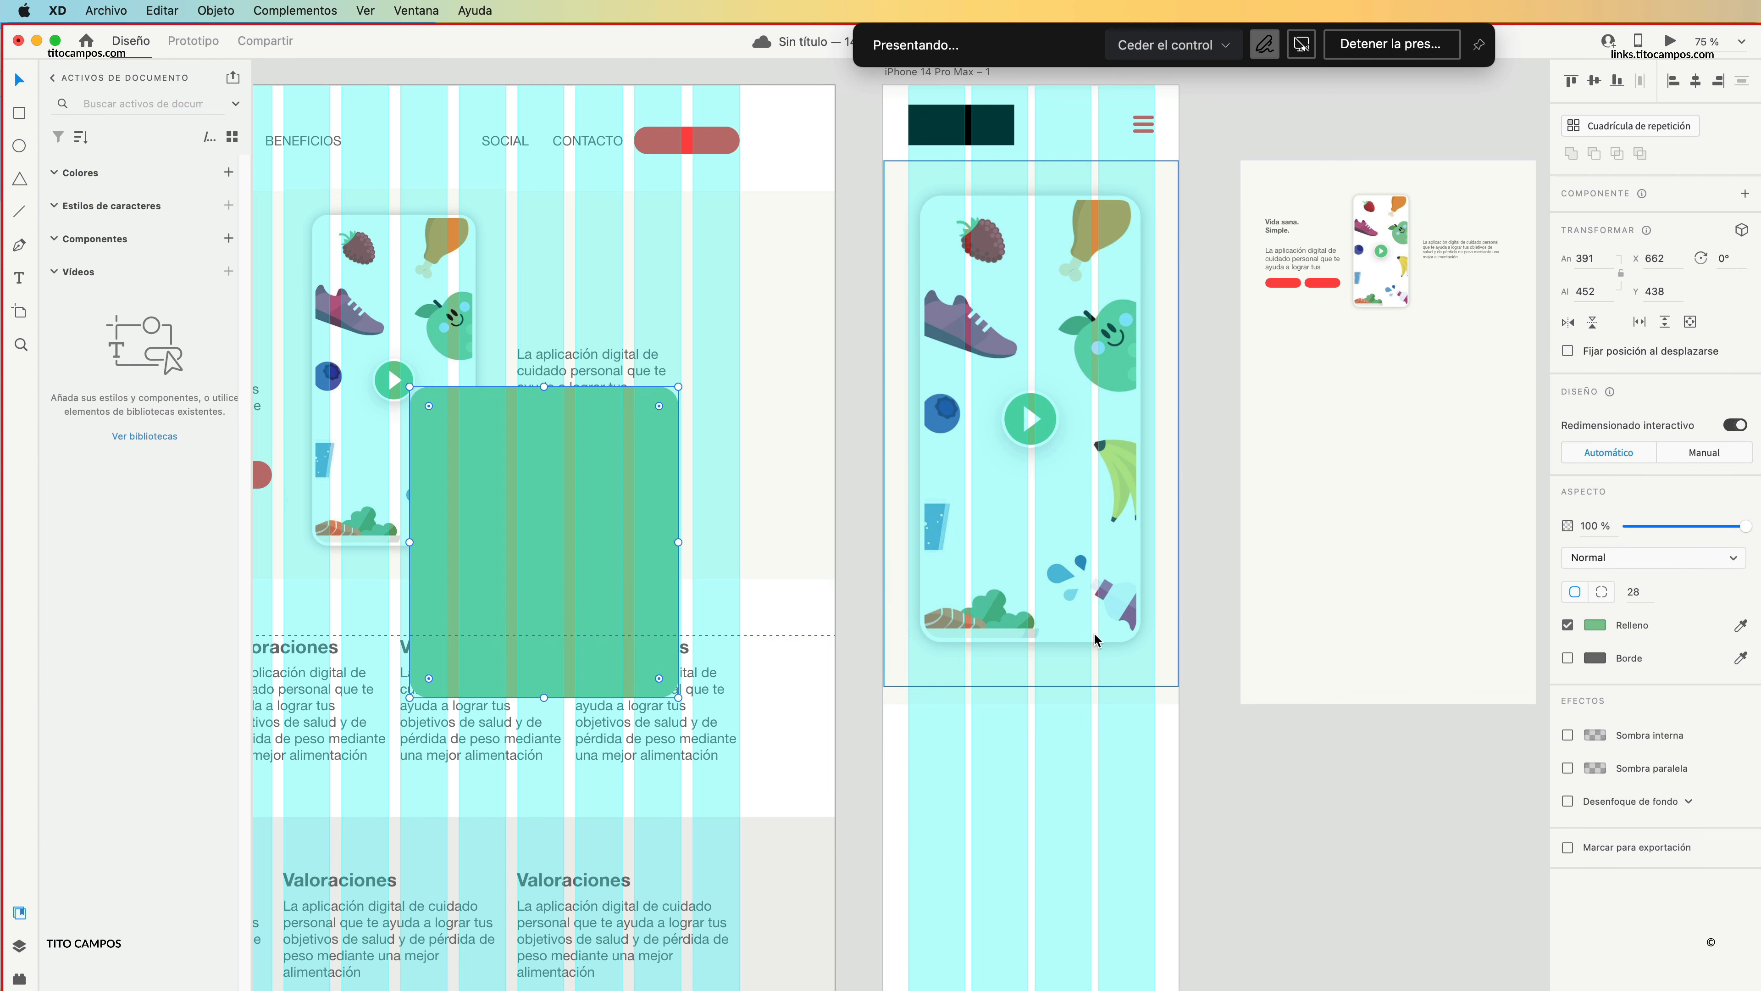
drag(559, 503, 1043, 552)
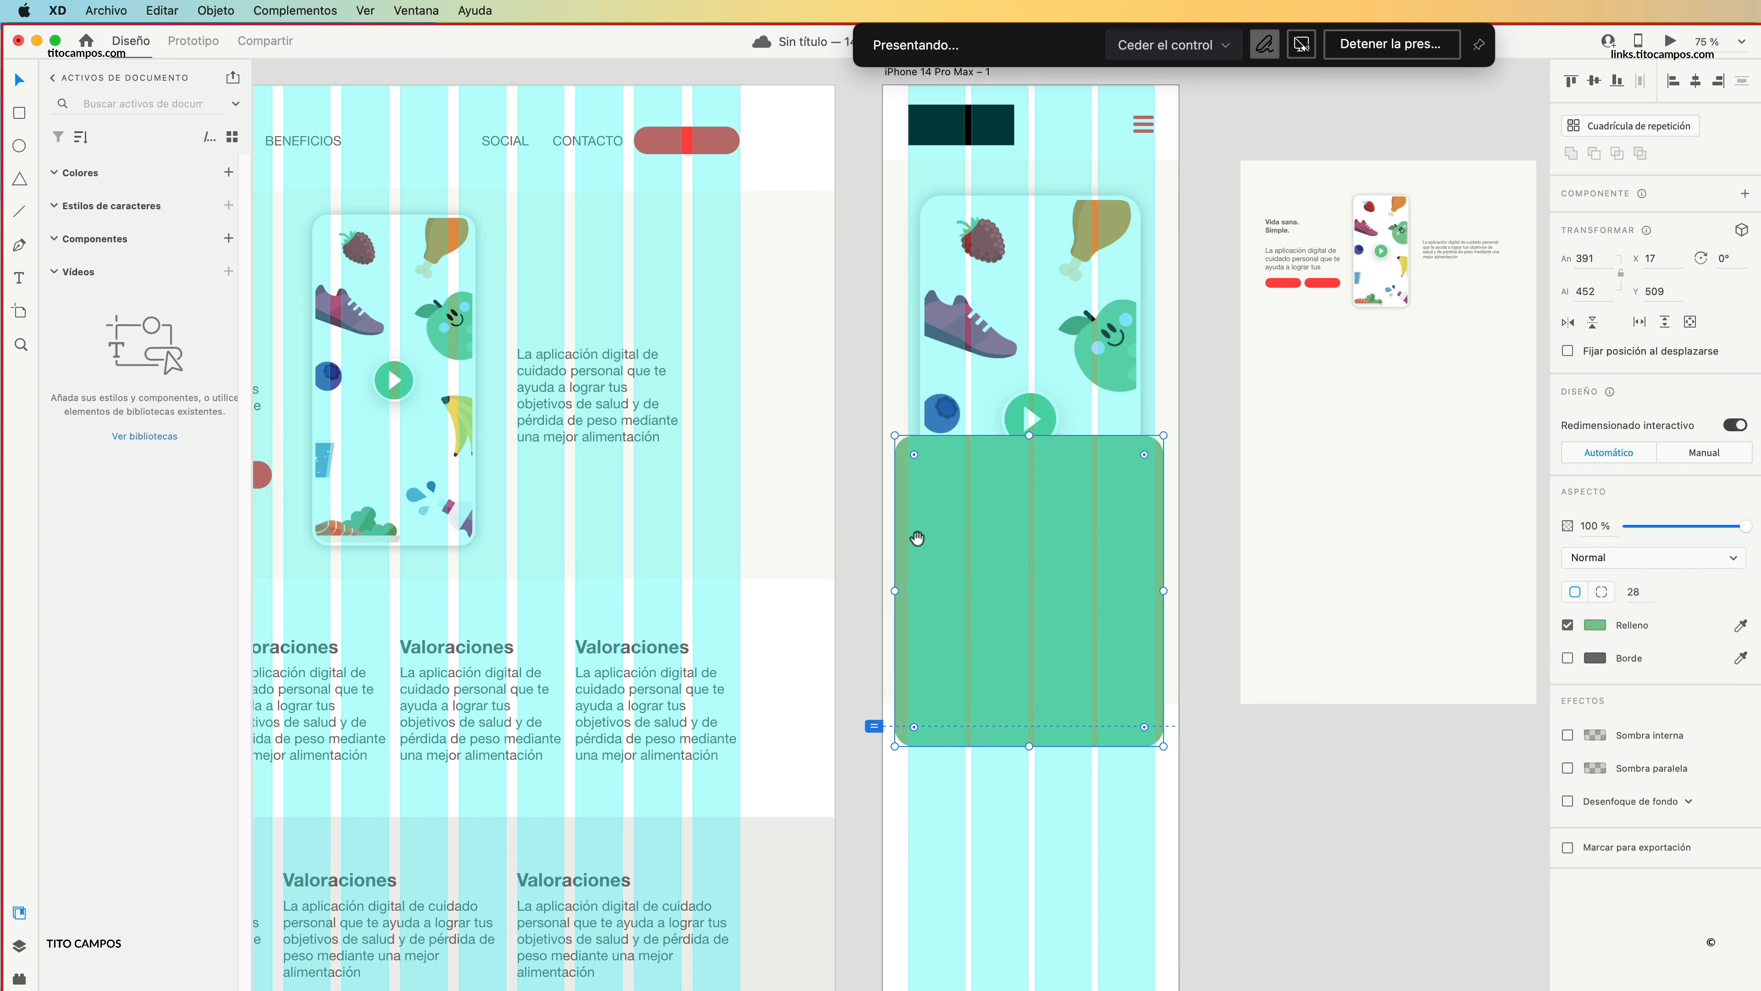
Copy the web hero's heading "Vida sana. Simple." onto the upper part of the green rectangle and fill it white.
scroll(916, 539, left, 10)
drag(459, 332, 1362, 527)
scroll(1298, 550, right, 5)
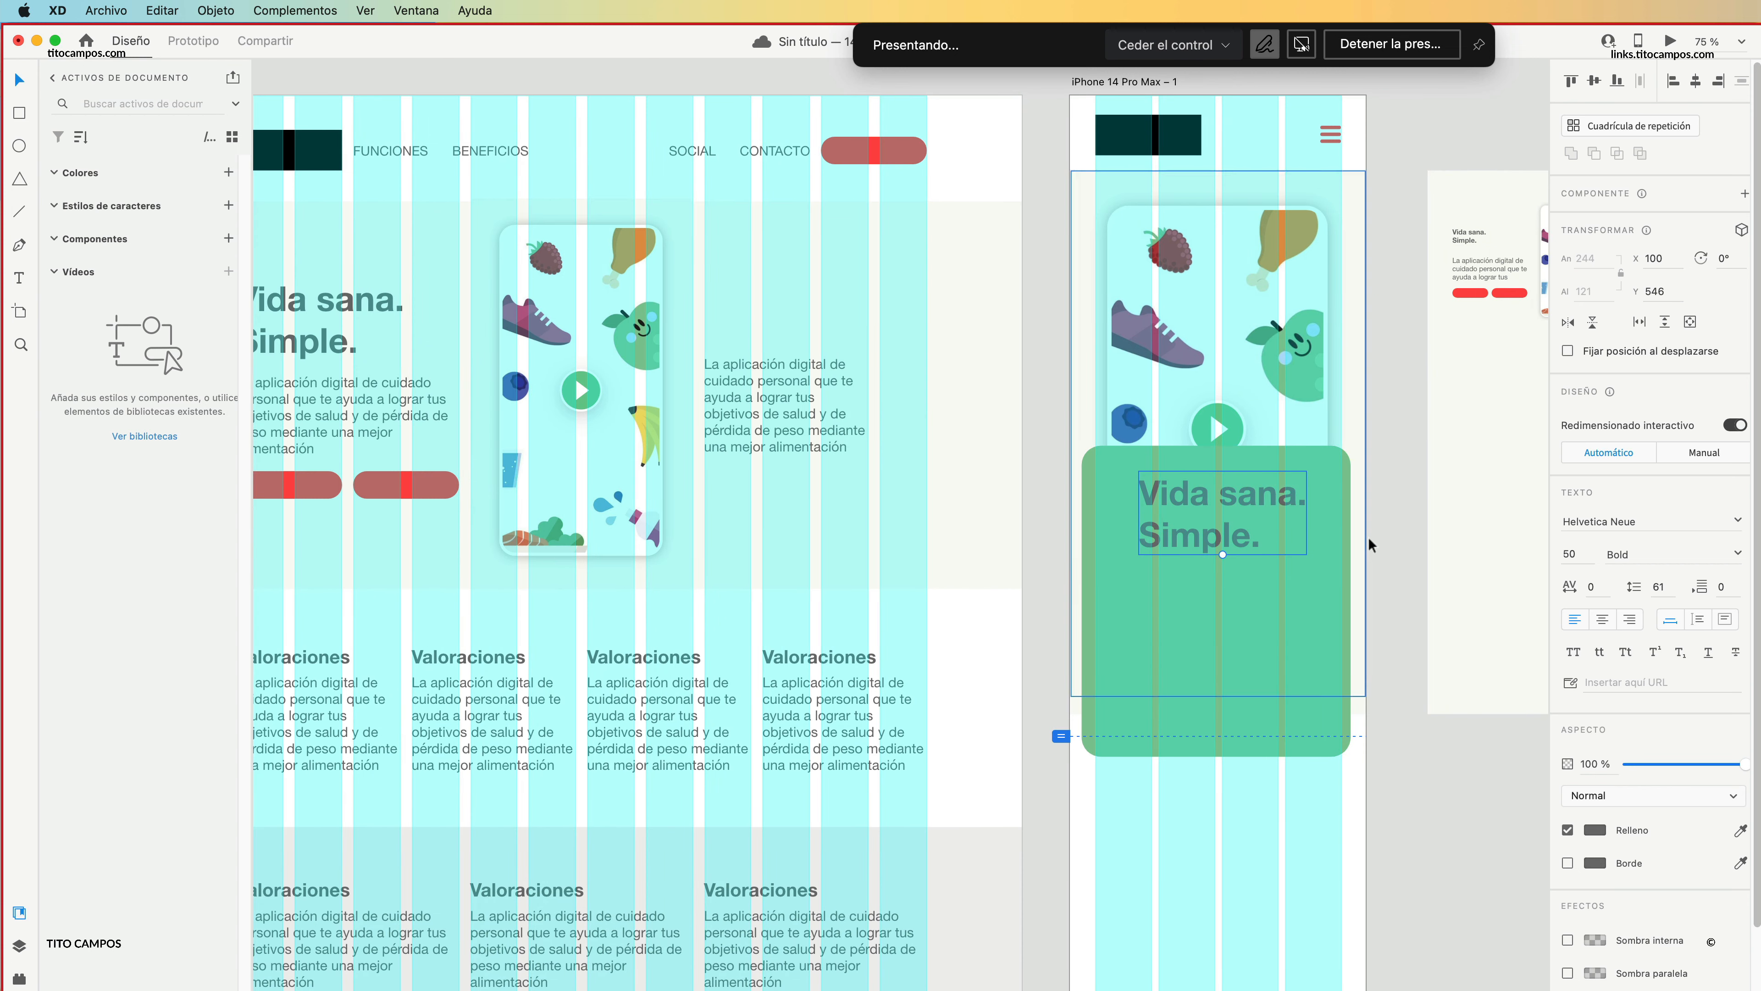
click(1590, 831)
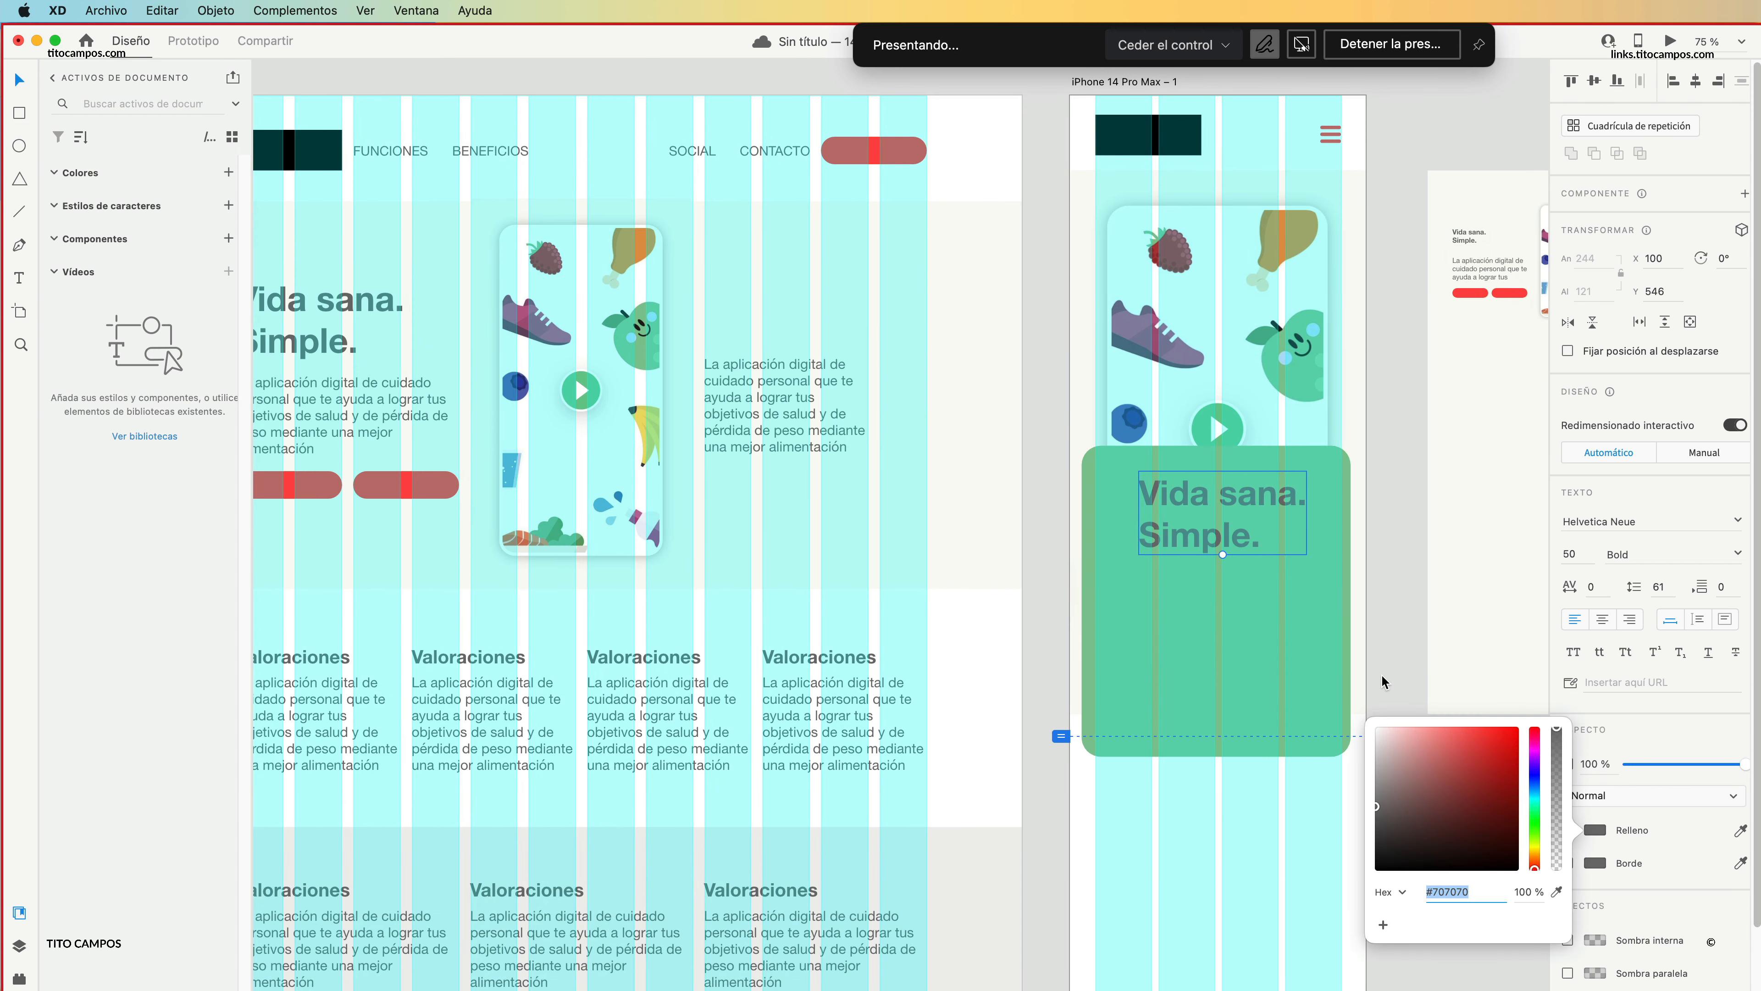
drag(1390, 748, 1352, 709)
click(1383, 617)
click(1214, 528)
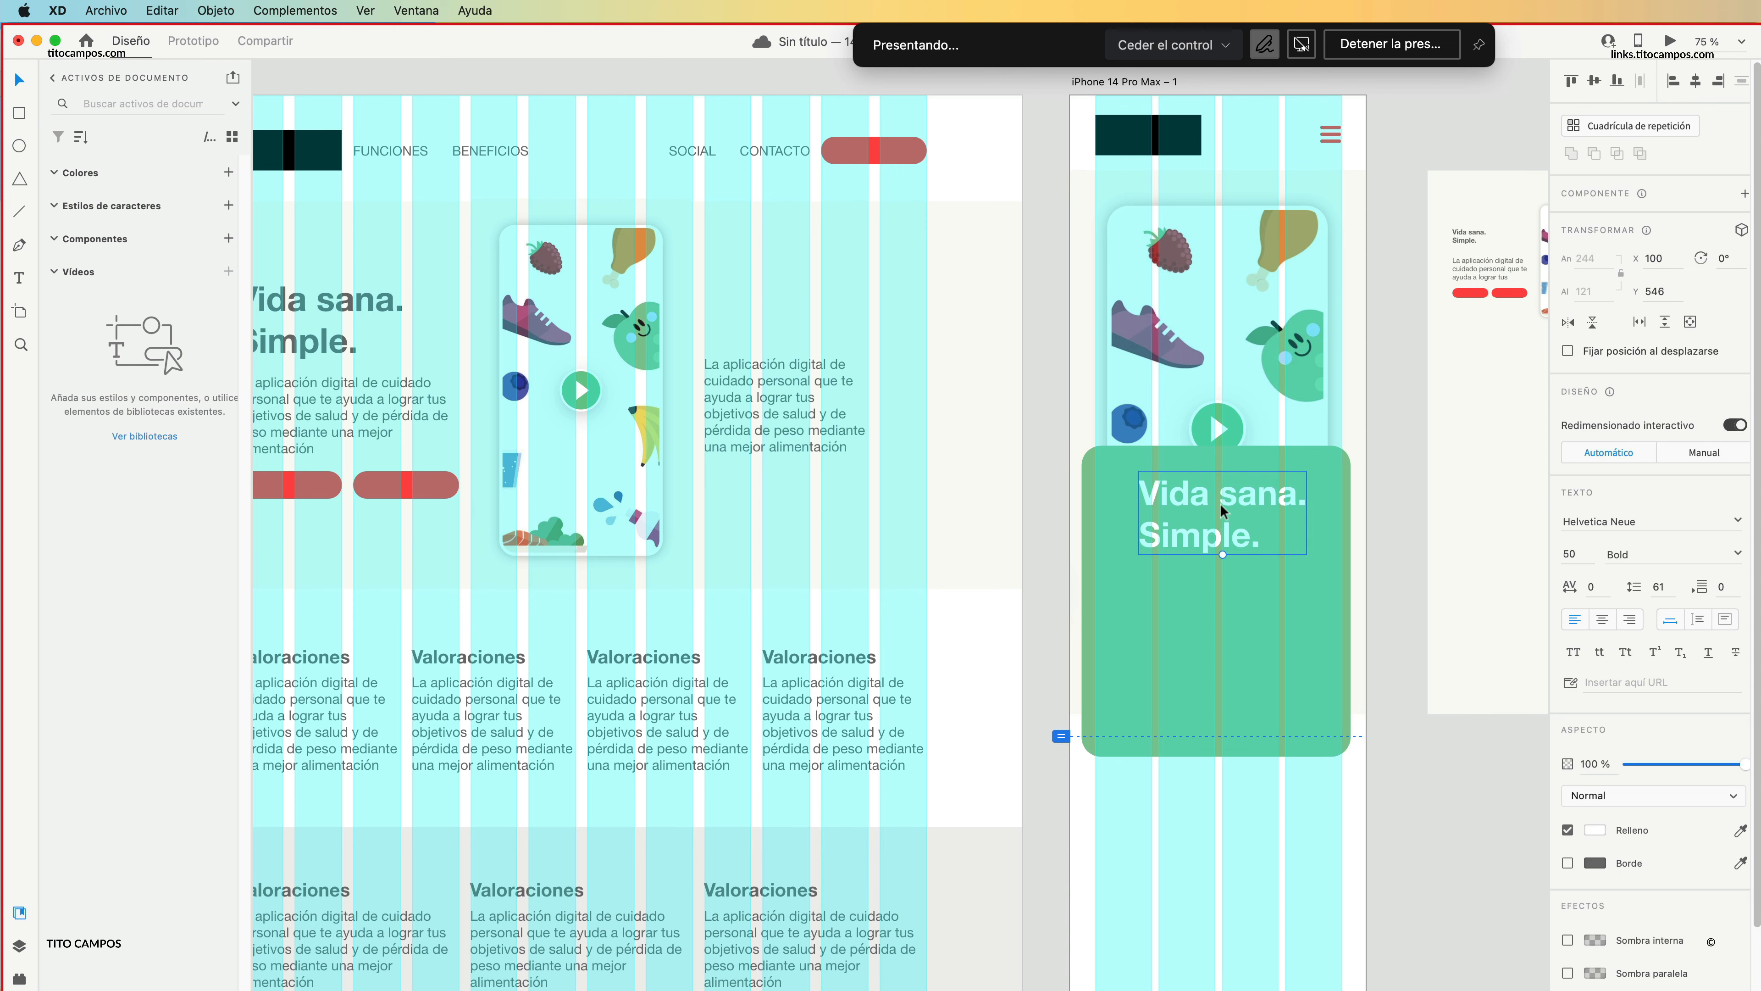
Copy the web hero's left paragraph below the heading on the green rectangle and fill it white.
key(z)
click(1218, 500)
click(1218, 500)
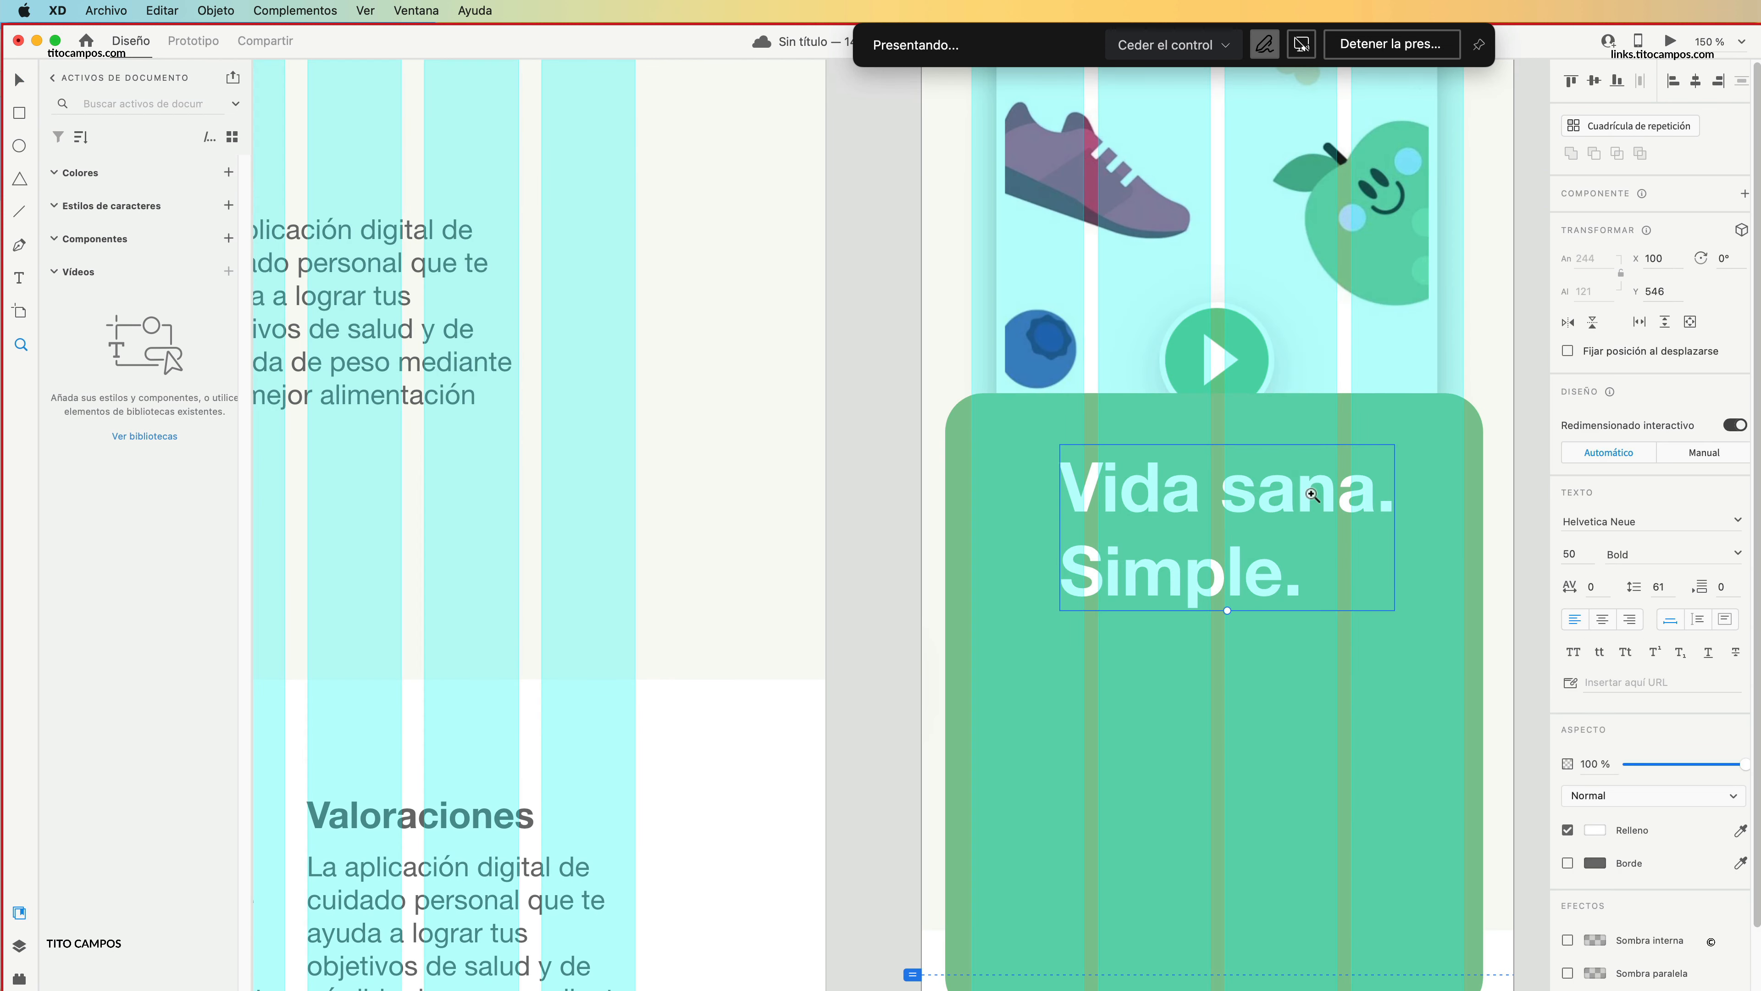
alt+click(1310, 522)
alt+click(1310, 522)
alt+click(1310, 523)
key(v)
drag(676, 468, 1240, 593)
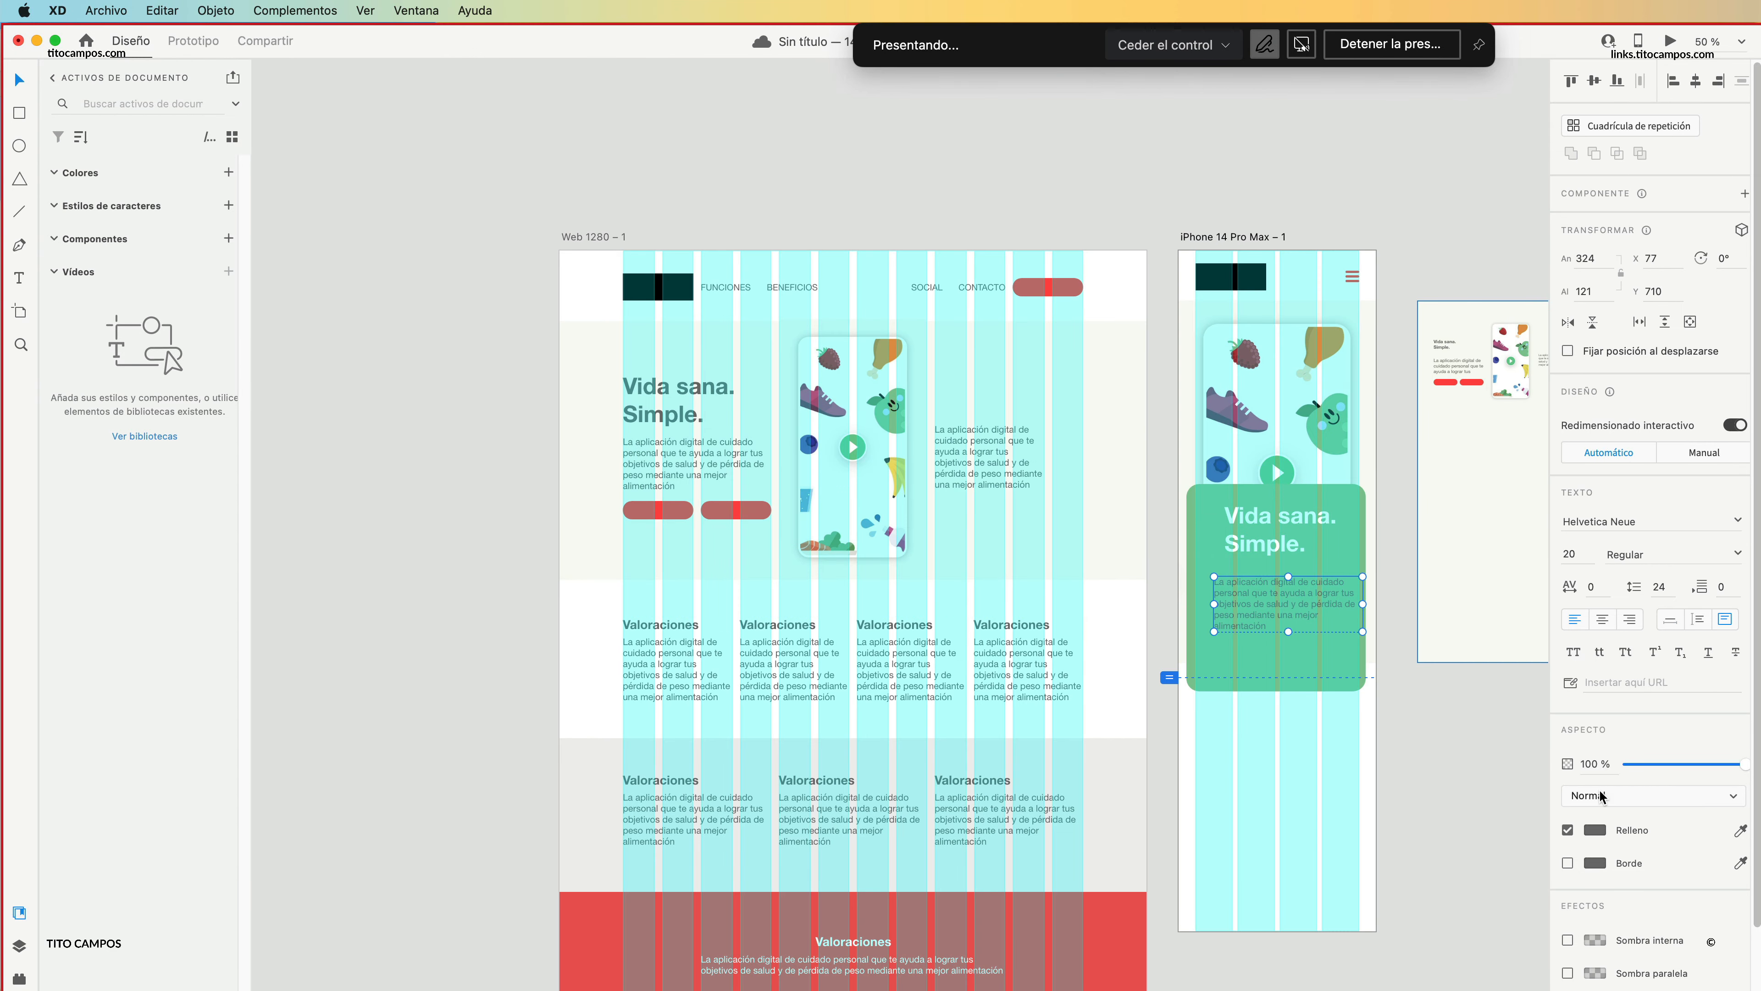
click(1594, 833)
drag(1422, 778, 1376, 691)
click(1431, 635)
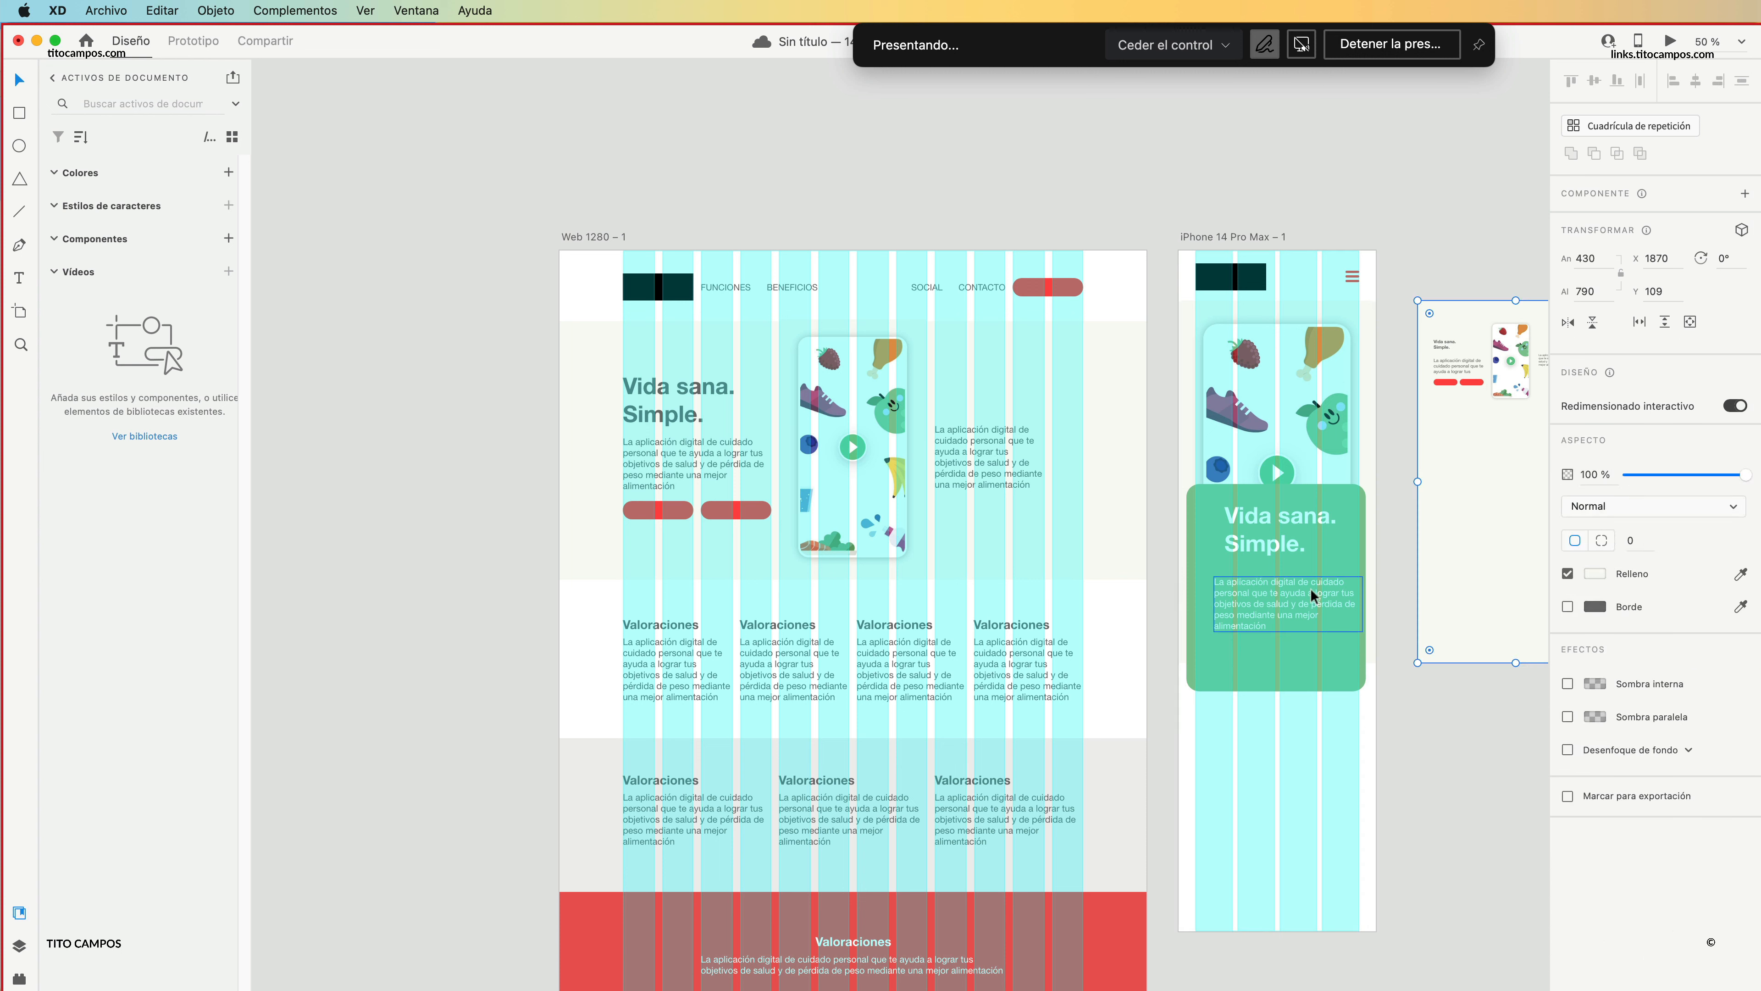
Narrow the white paragraph's text box and move it up close beneath the heading.
click(1313, 594)
drag(1364, 604, 1284, 585)
click(1411, 707)
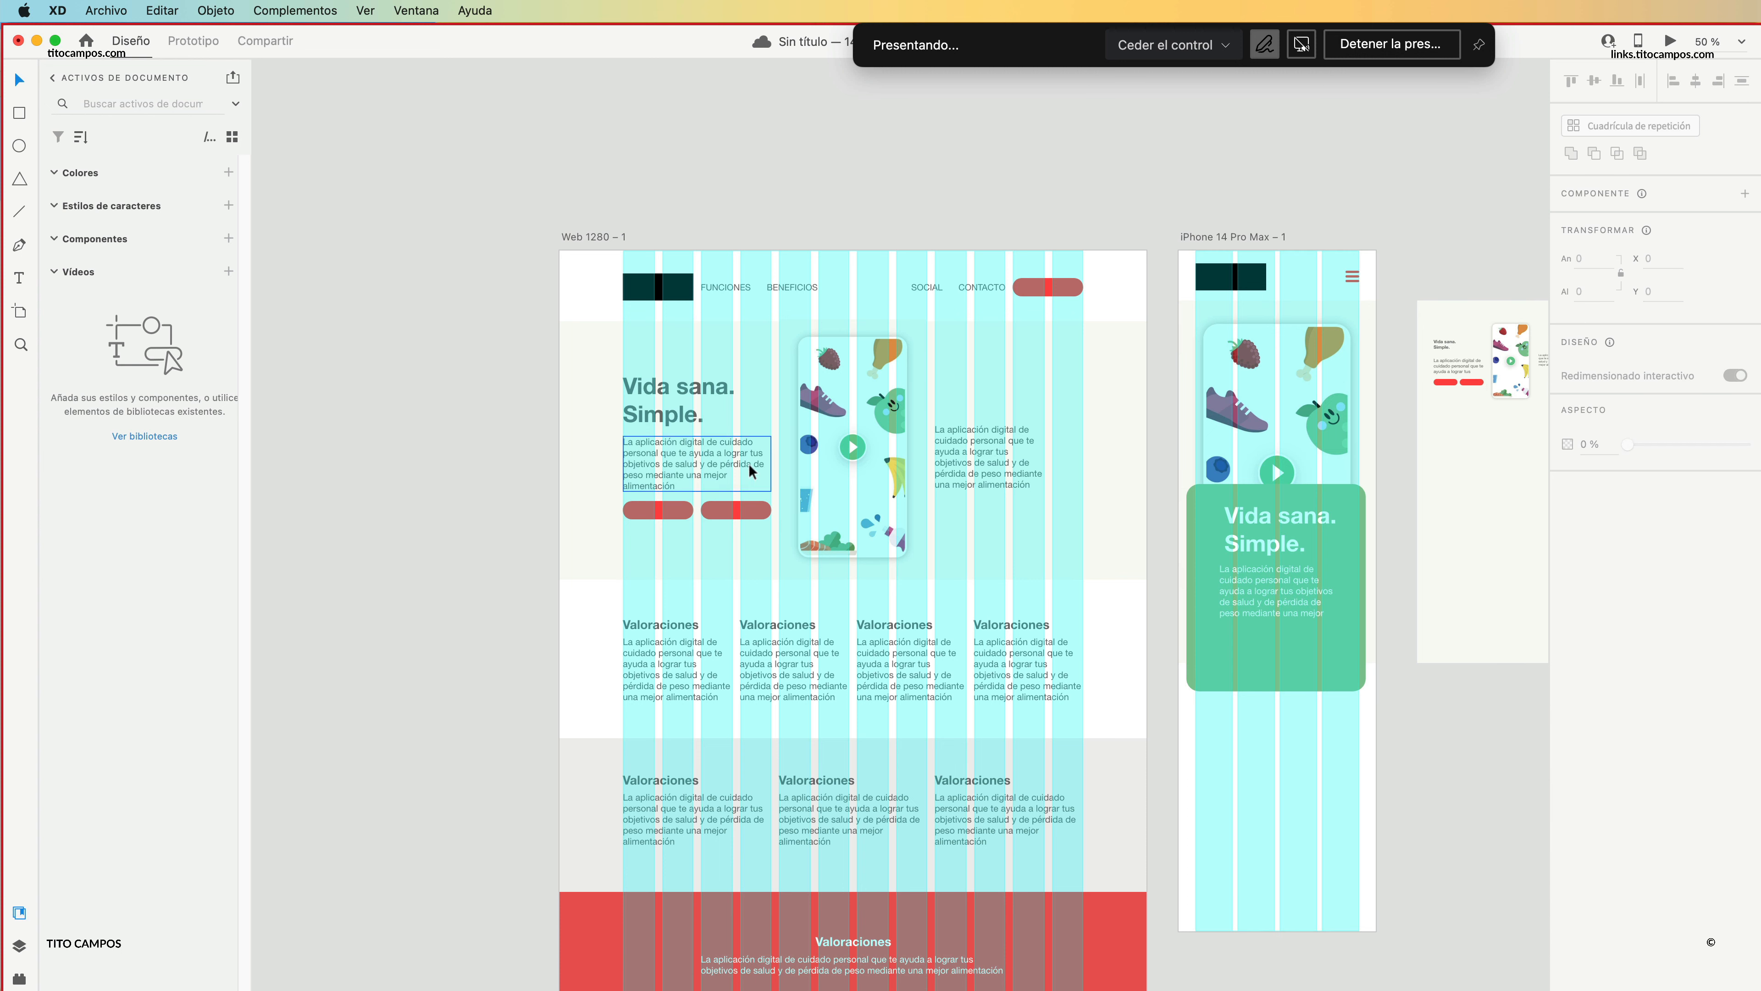
Copy the web hero's two buttons below the paragraph on the green rectangle and fill them white.
click(751, 505)
shift+click(682, 510)
drag(728, 510, 1299, 642)
click(1595, 624)
click(1401, 574)
drag(1385, 564, 1364, 533)
click(1338, 534)
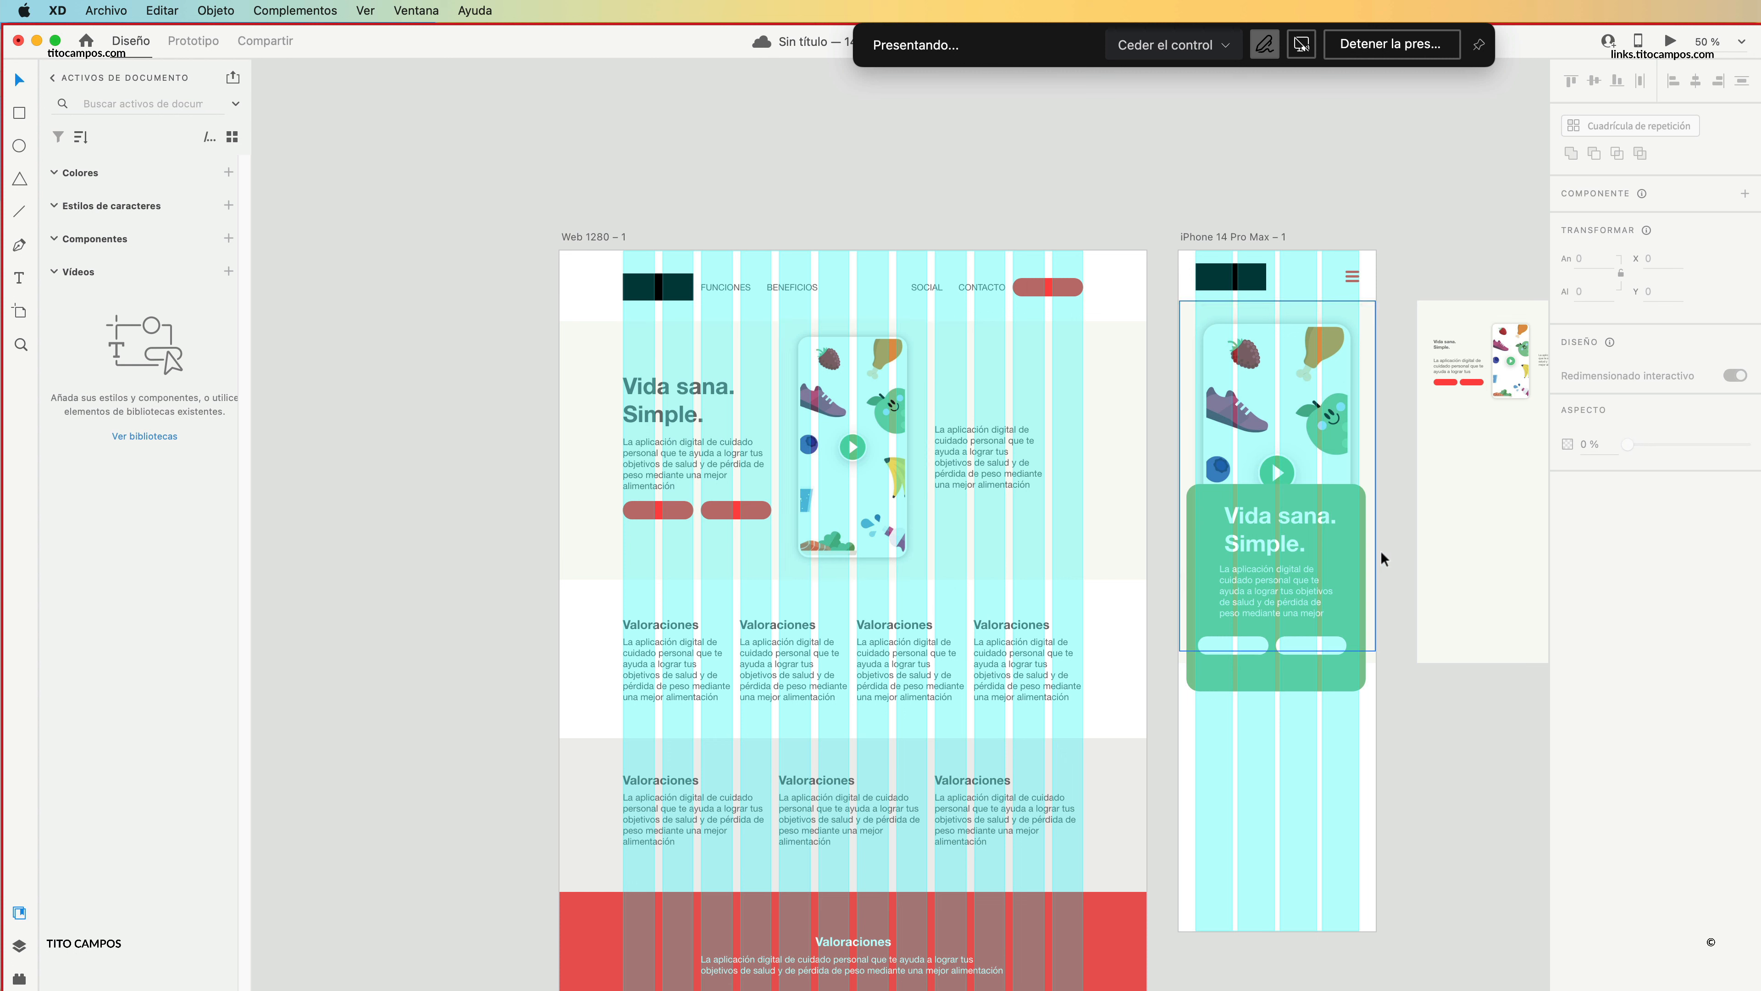
Square off the green rectangle's corners and stretch it to the artboard's full width, about 430 by 596, starting at Y 365.
click(1351, 494)
drag(1353, 494, 1375, 460)
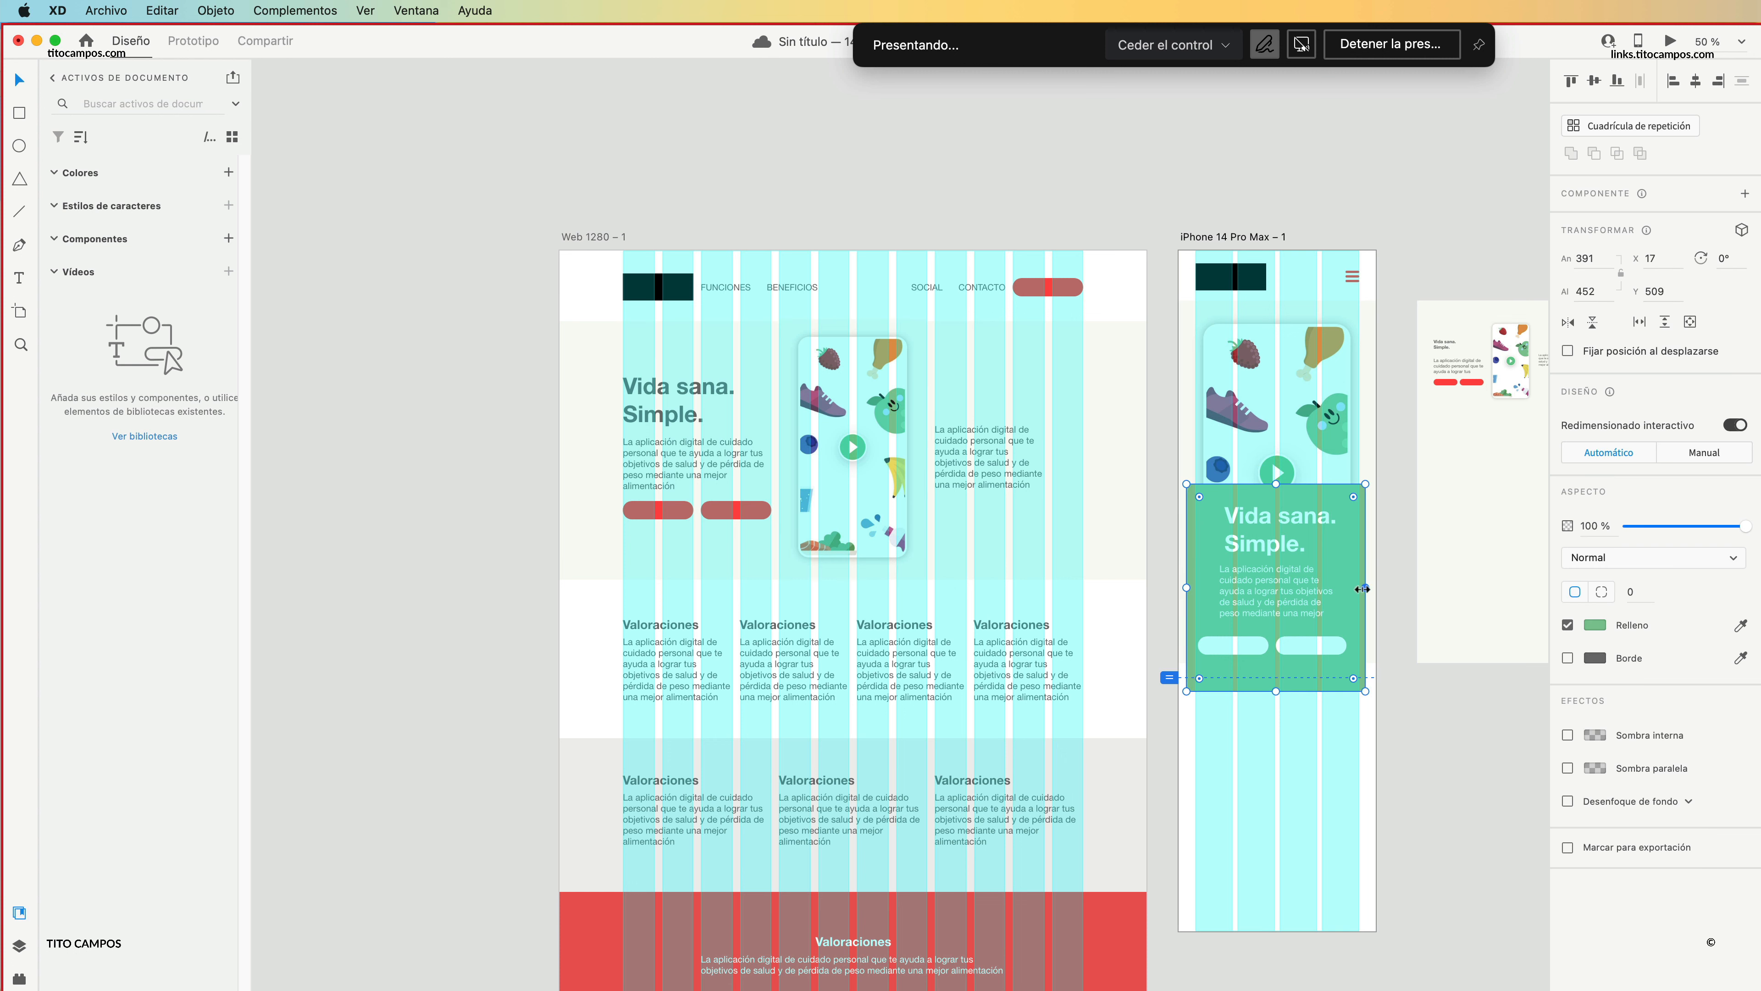
drag(1373, 584, 1383, 585)
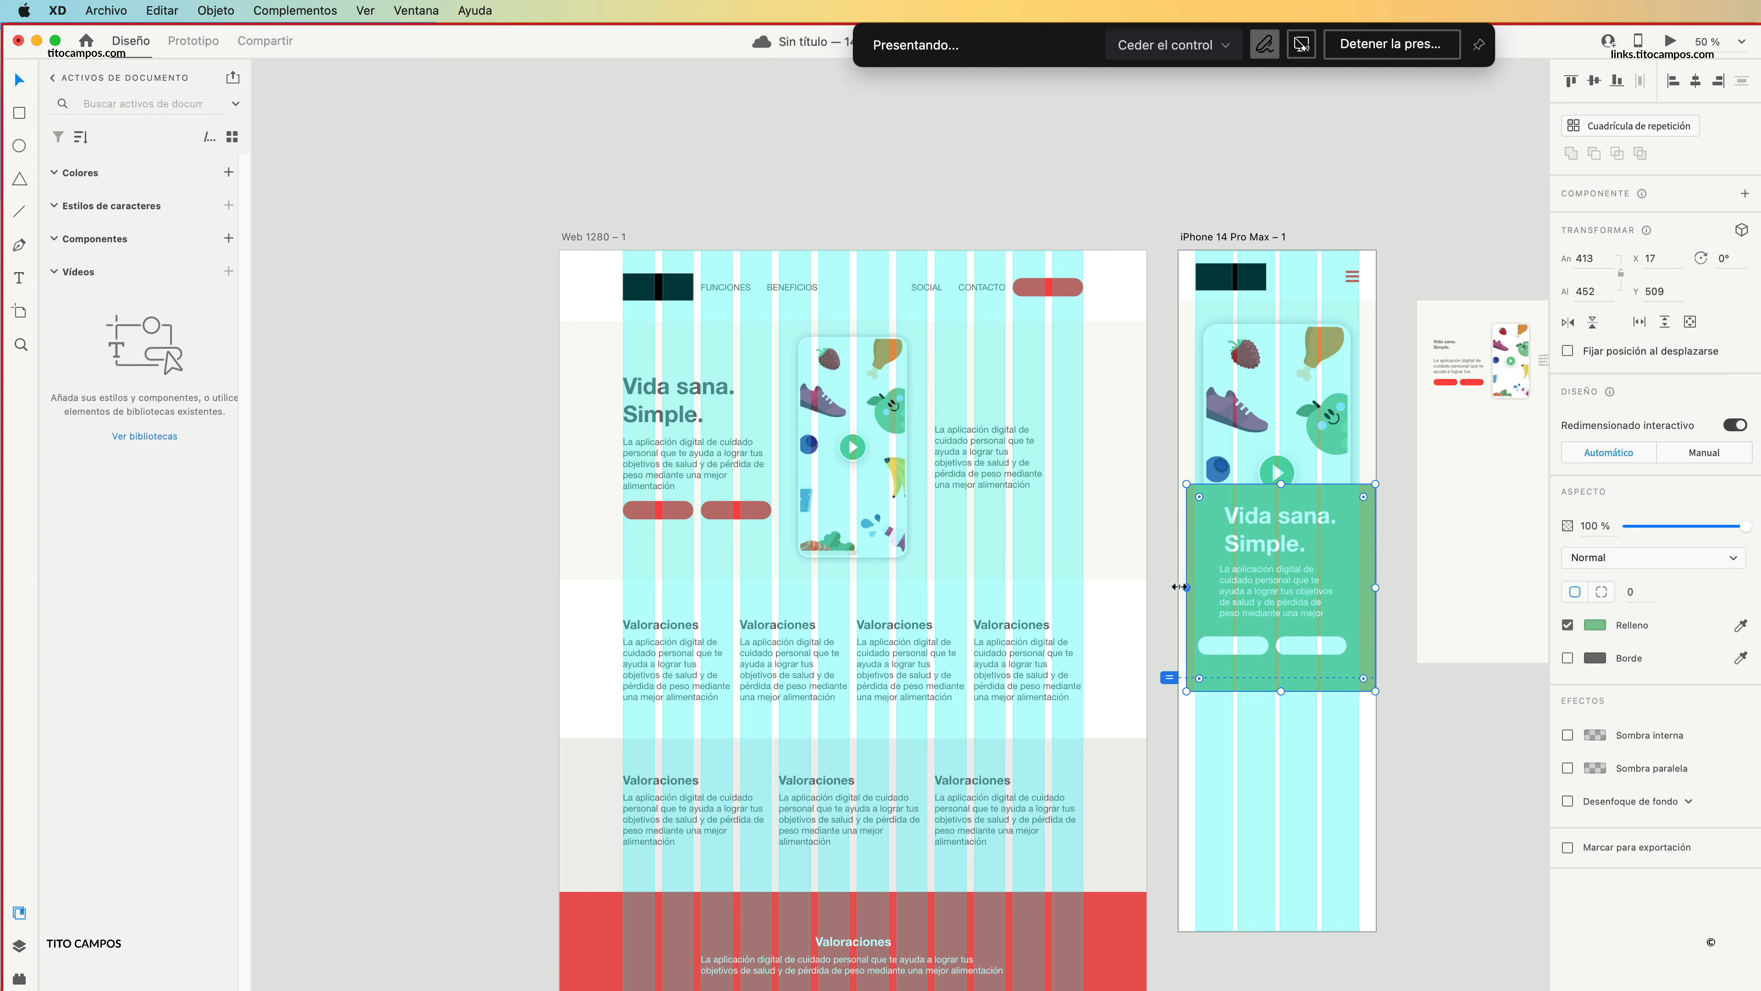
drag(1179, 587, 1171, 586)
drag(1281, 483, 1285, 418)
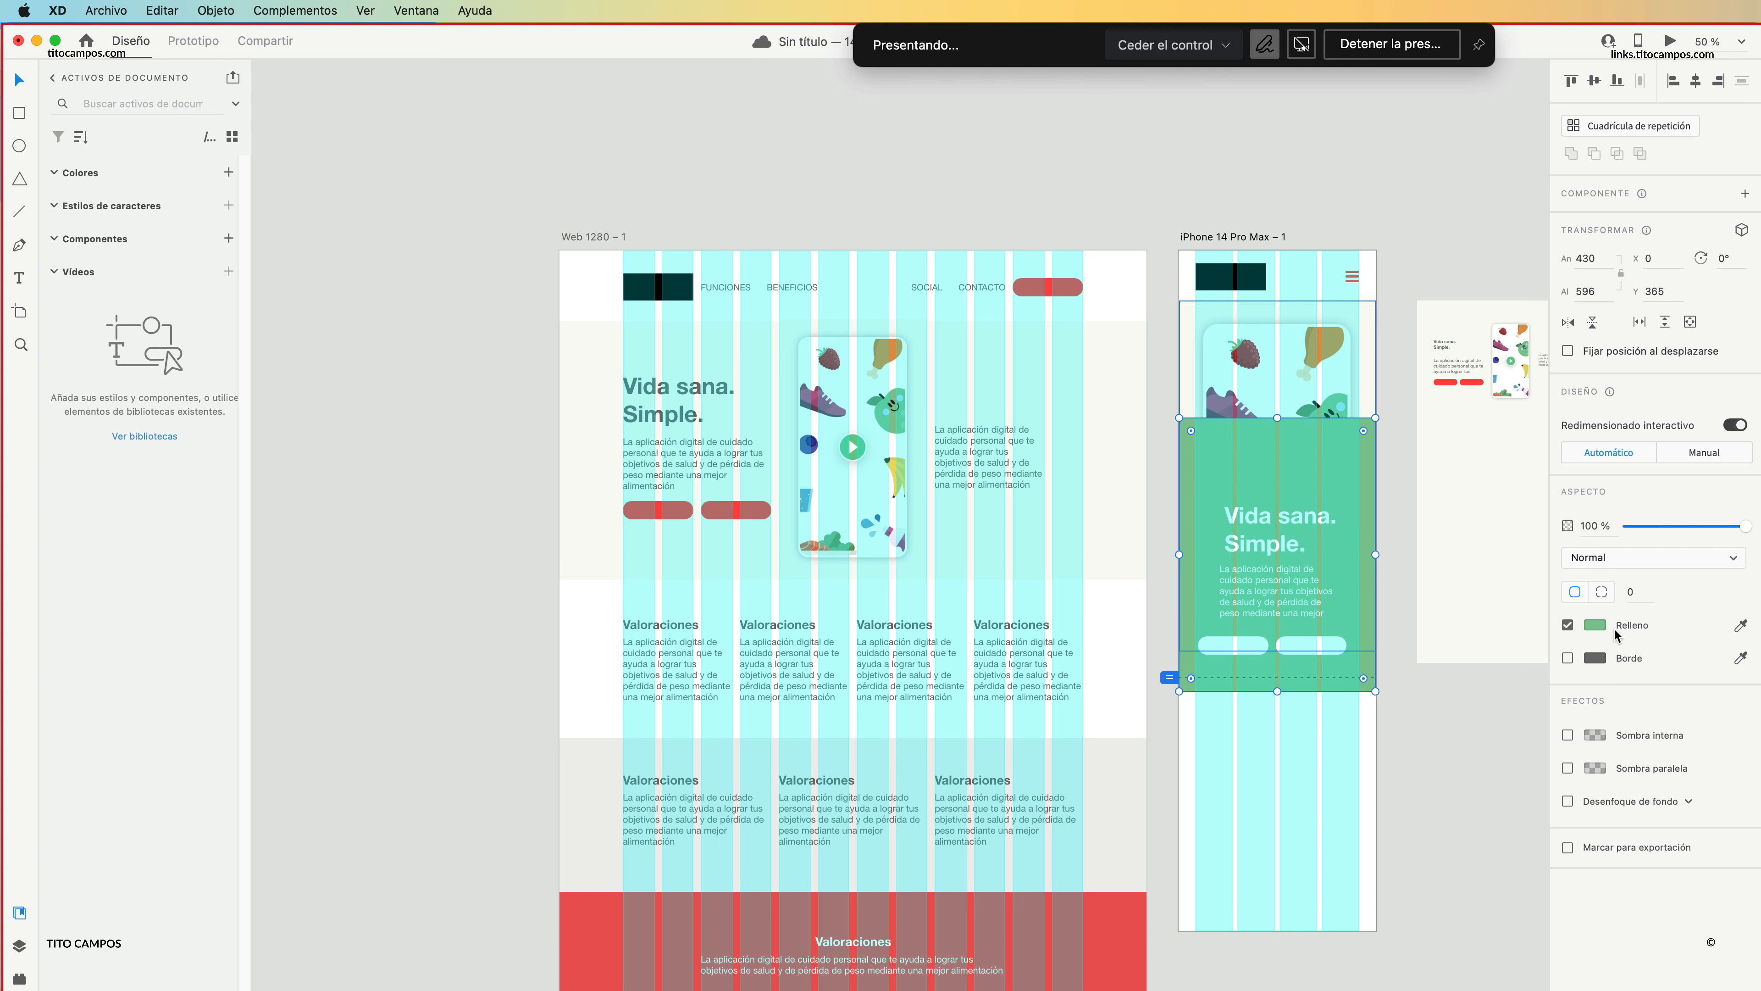
Fill the rectangle with the hero background's off-white #FAFAF3 and switch the fill to a linear gradient.
click(1741, 627)
click(1104, 375)
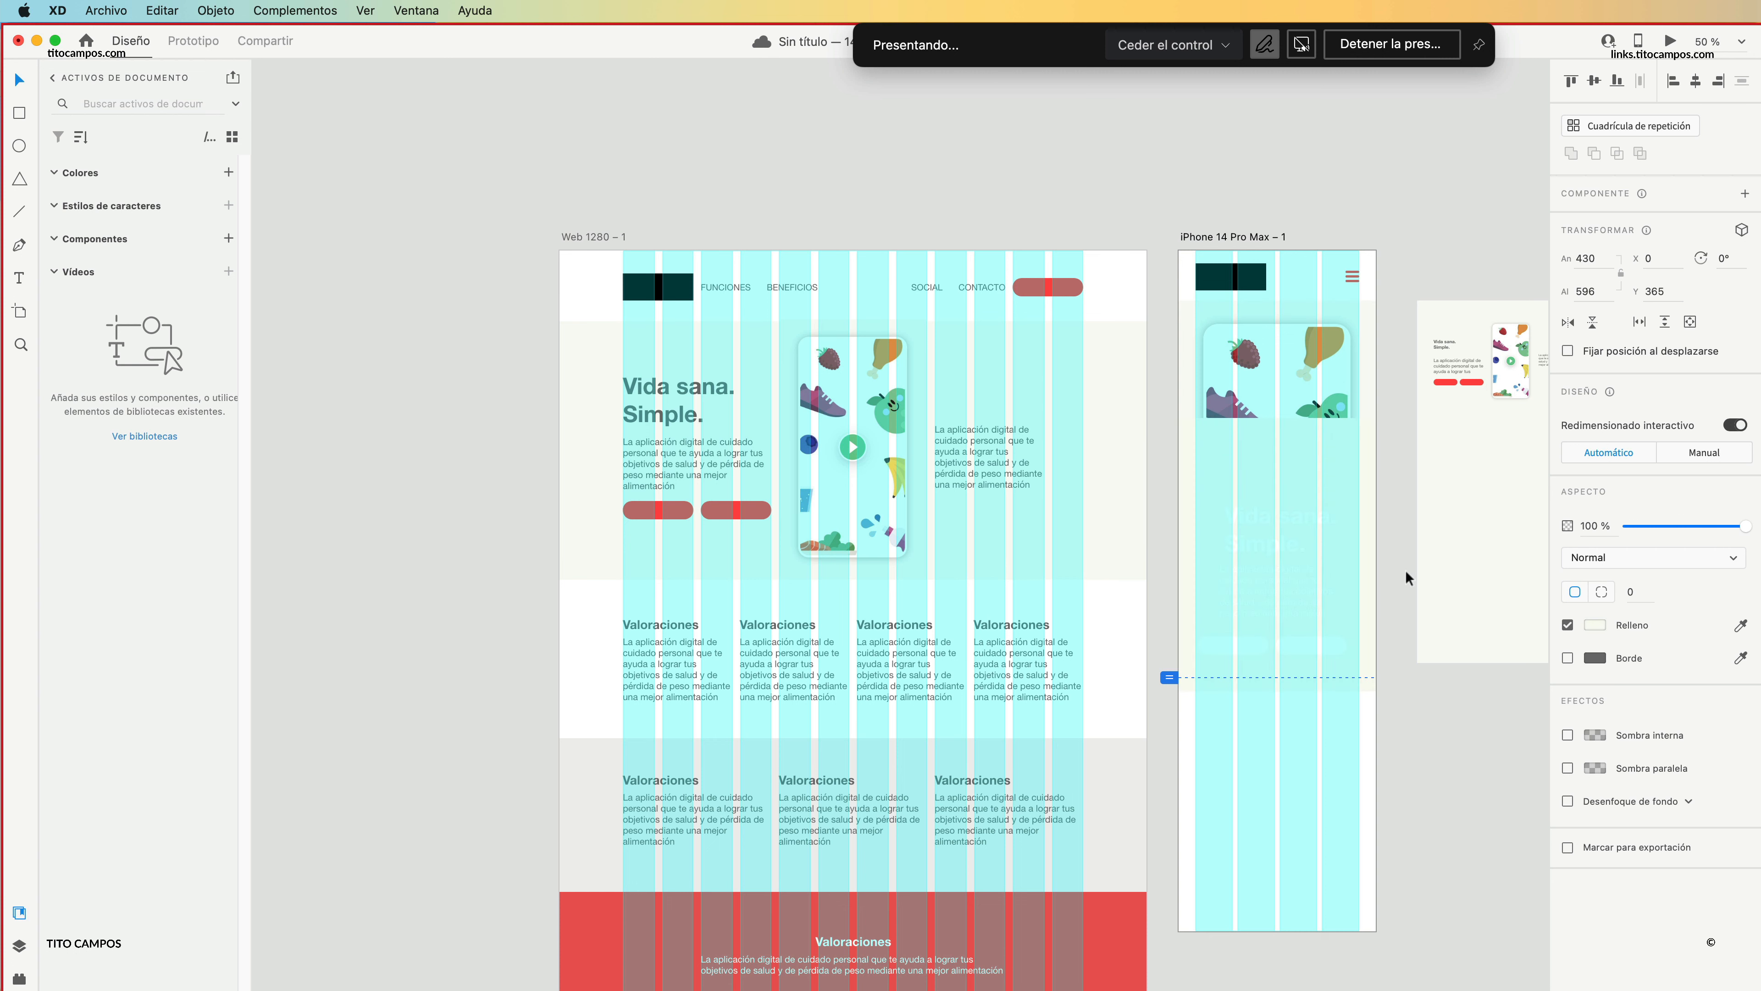
click(1594, 626)
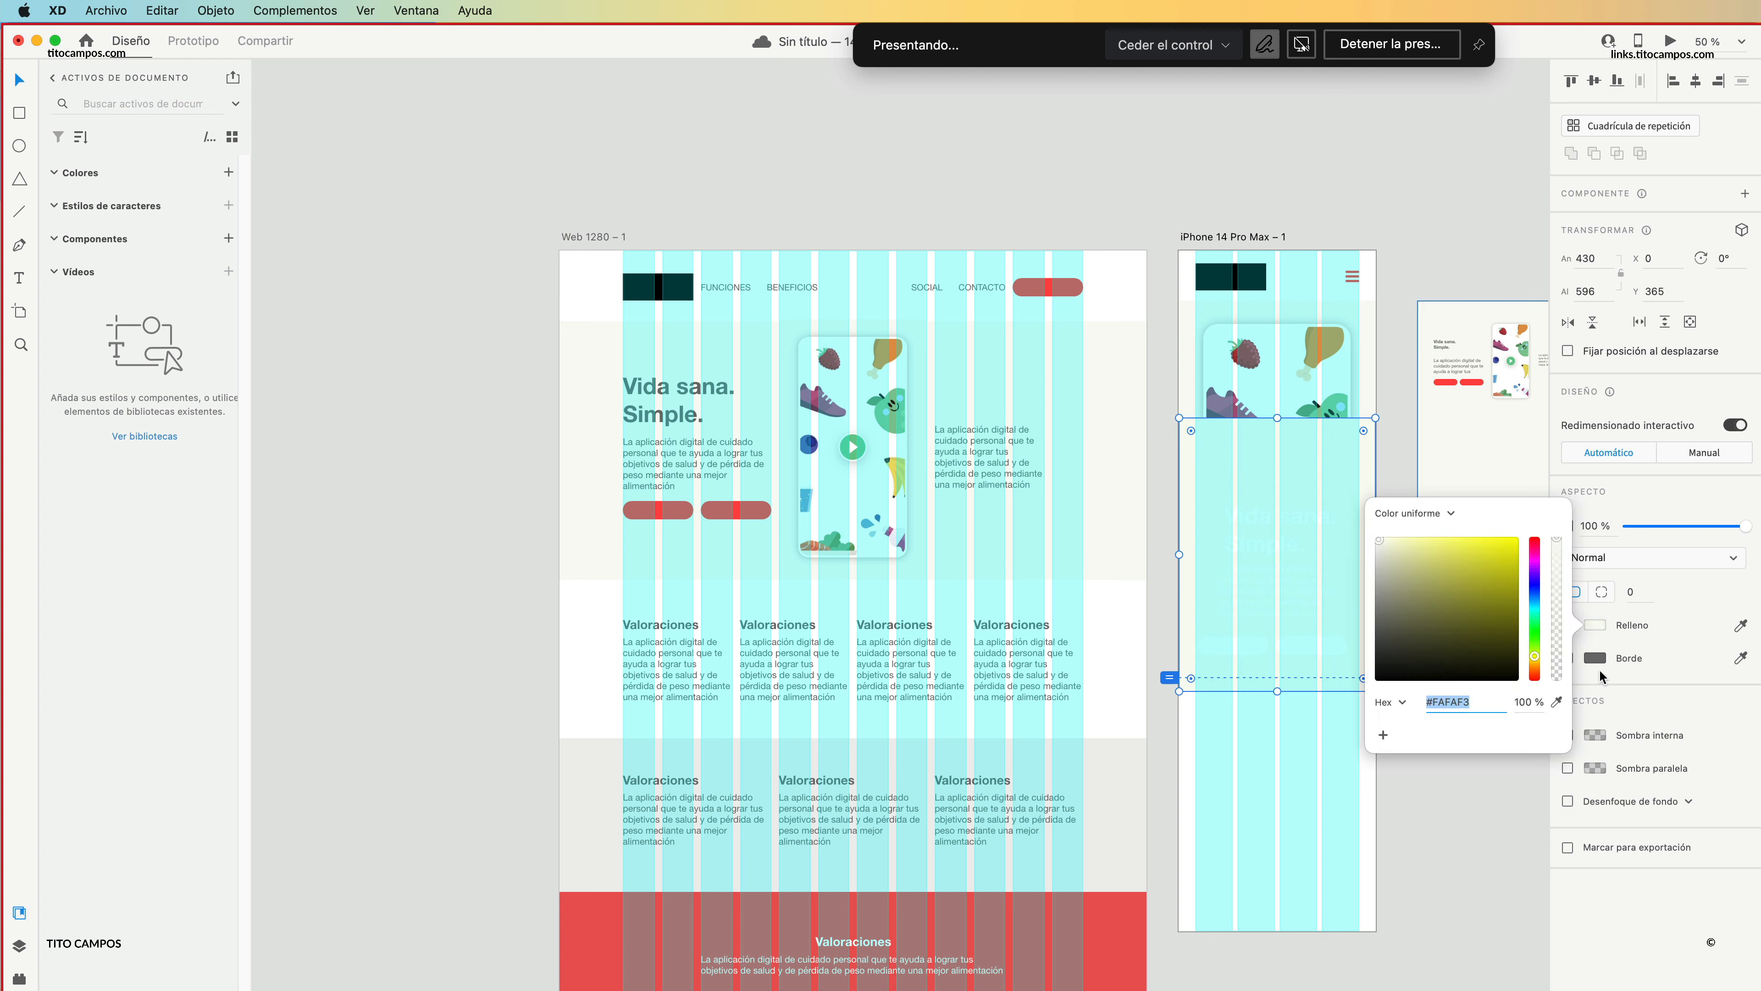
click(1444, 517)
click(1423, 536)
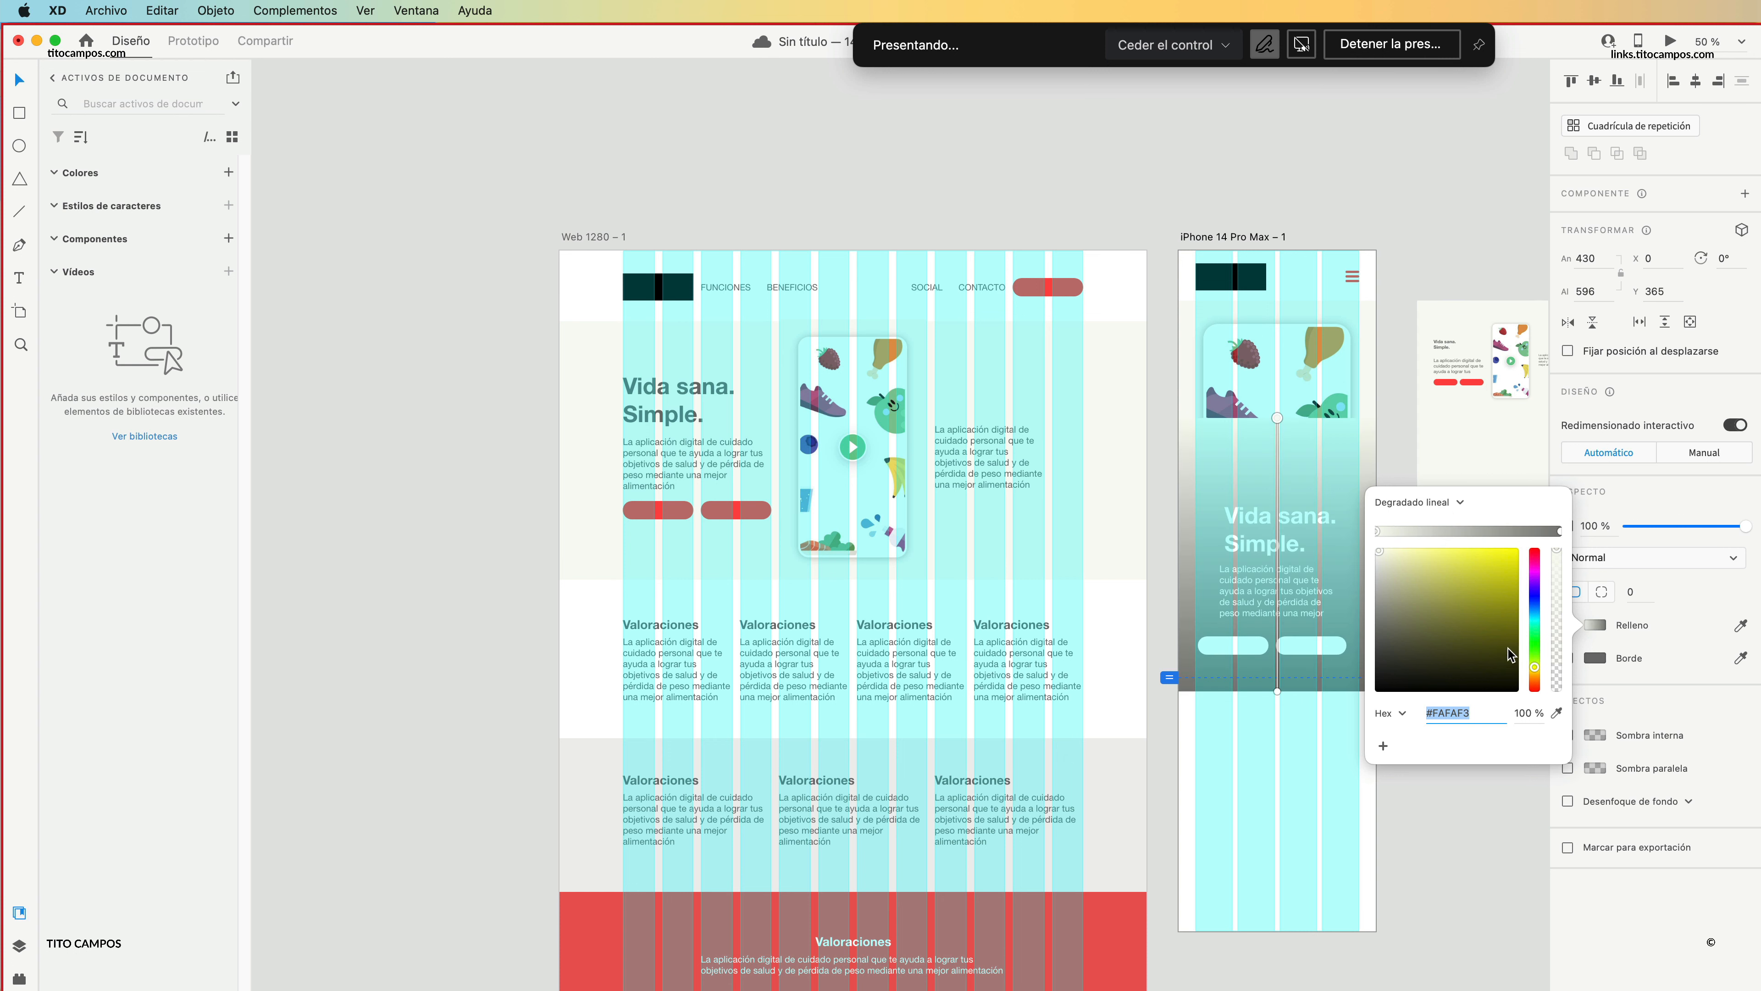
Set the gradient's upper stop to #F9F9F3 at 0% opacity and its lower stop to #FAFAF4 at 100%.
click(1556, 714)
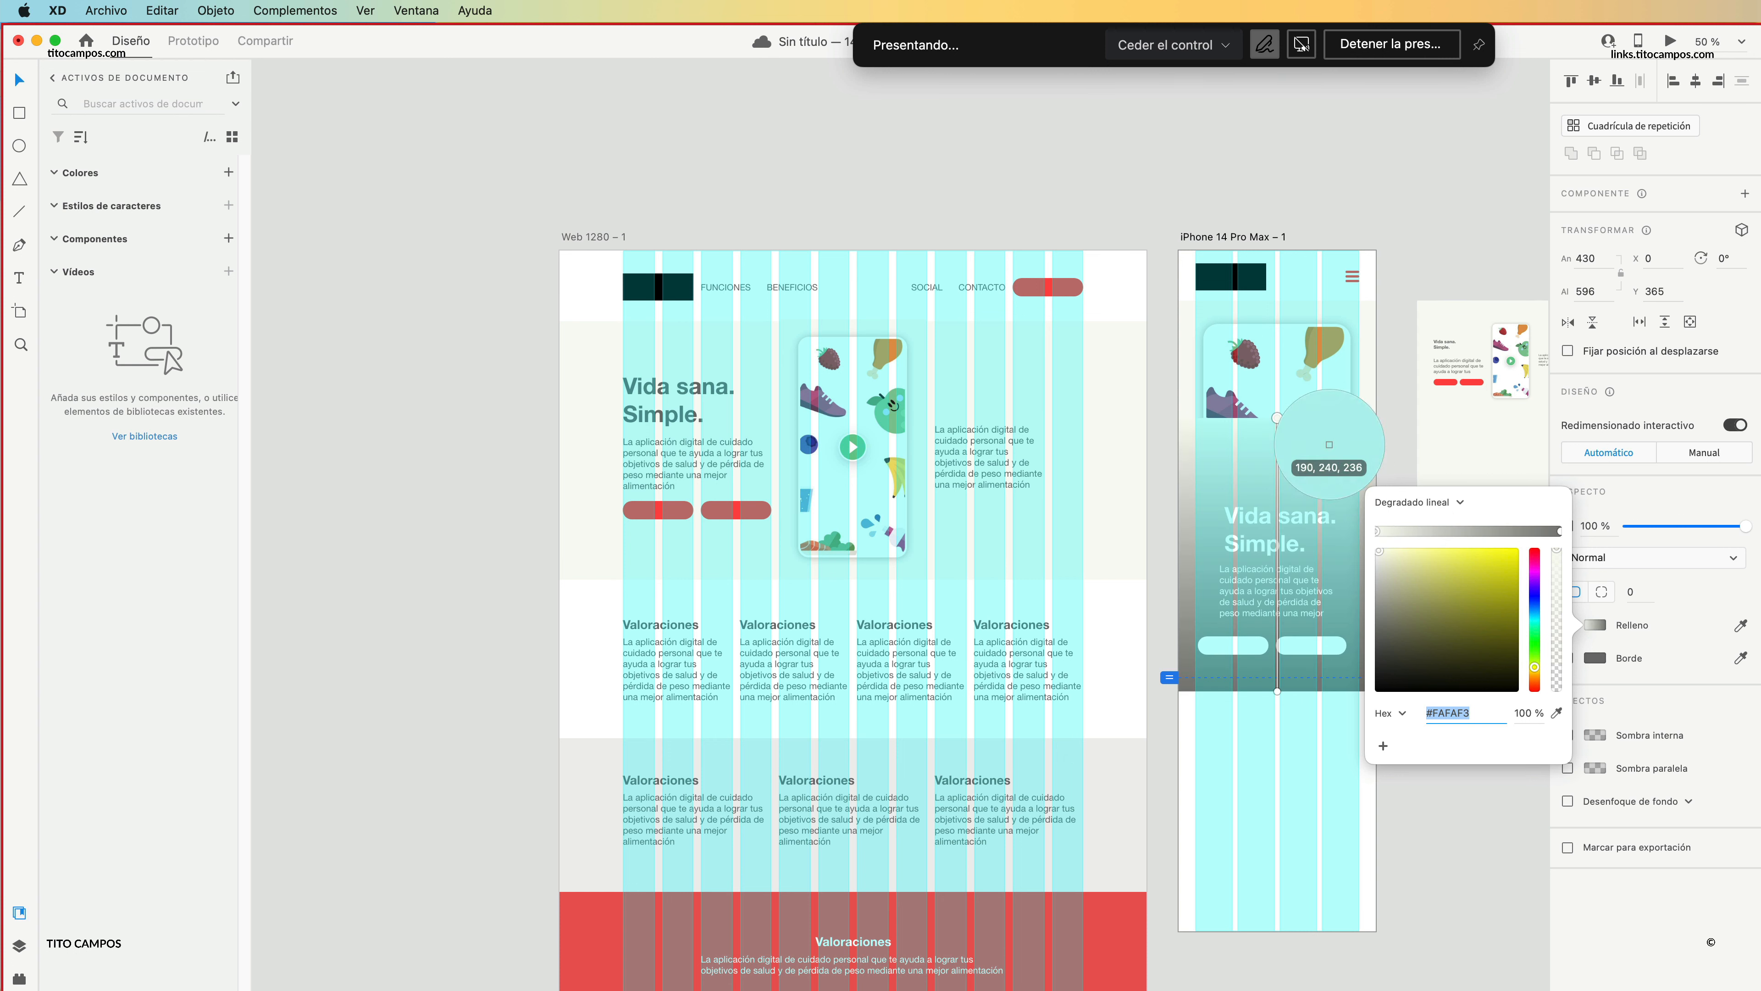
click(1363, 375)
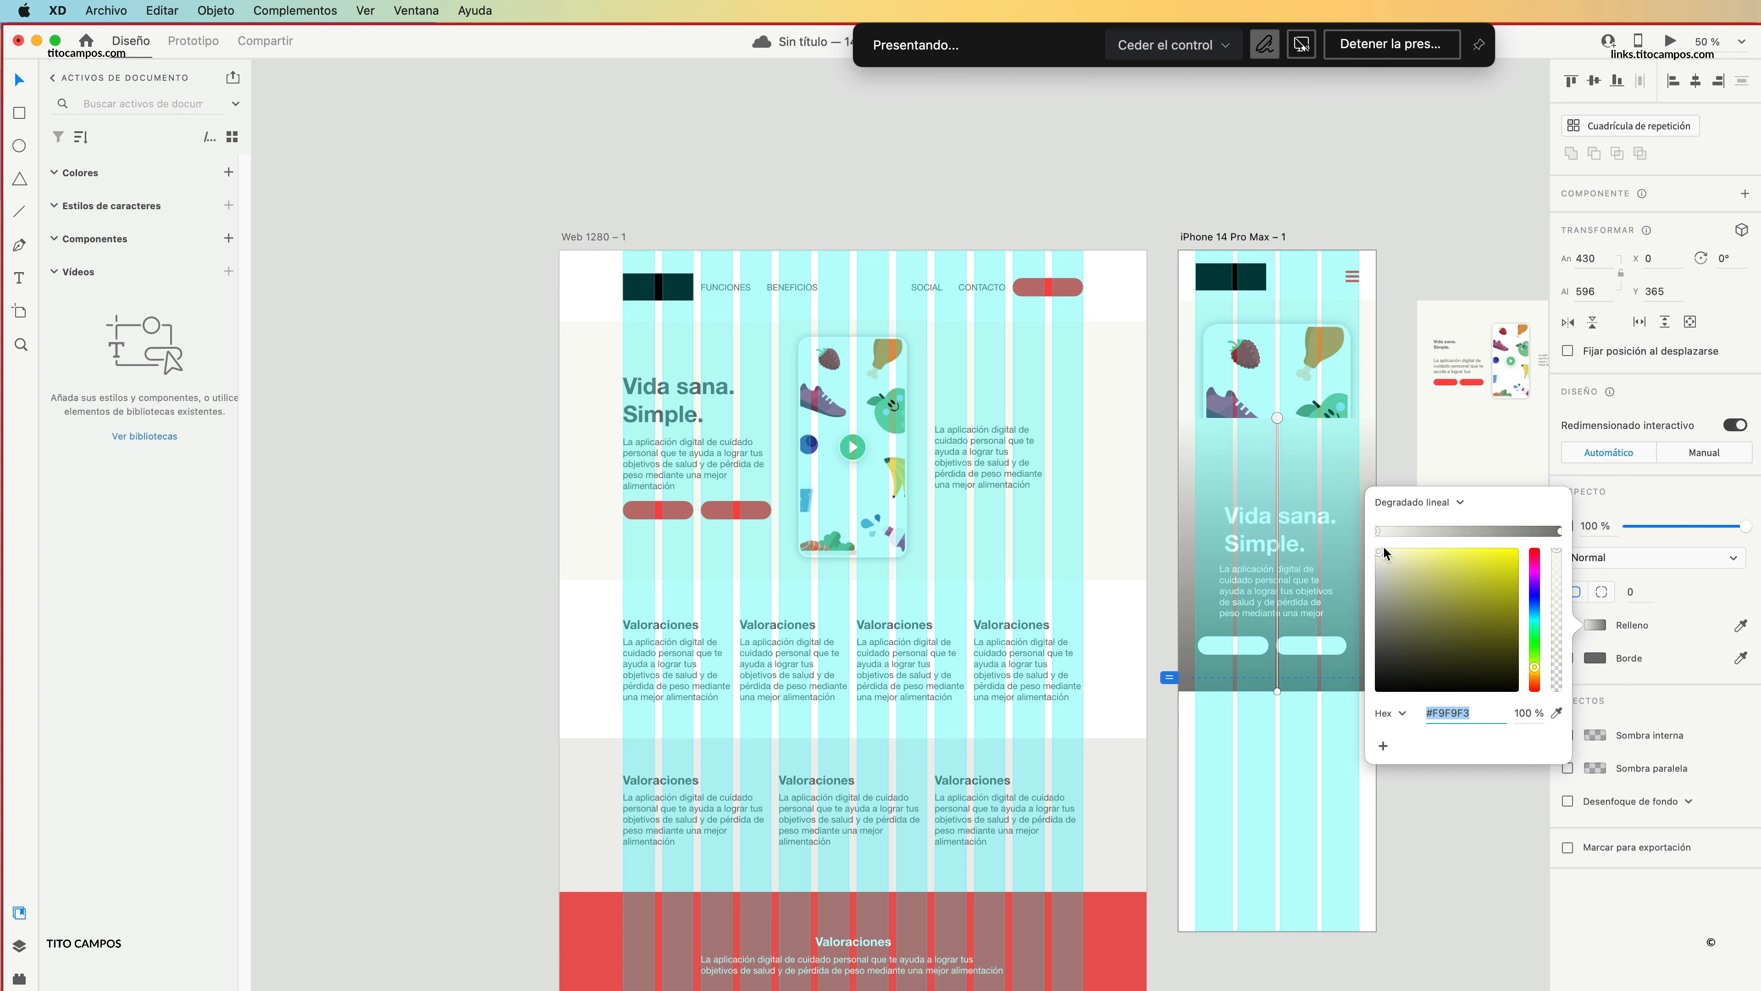
drag(1557, 559, 1558, 719)
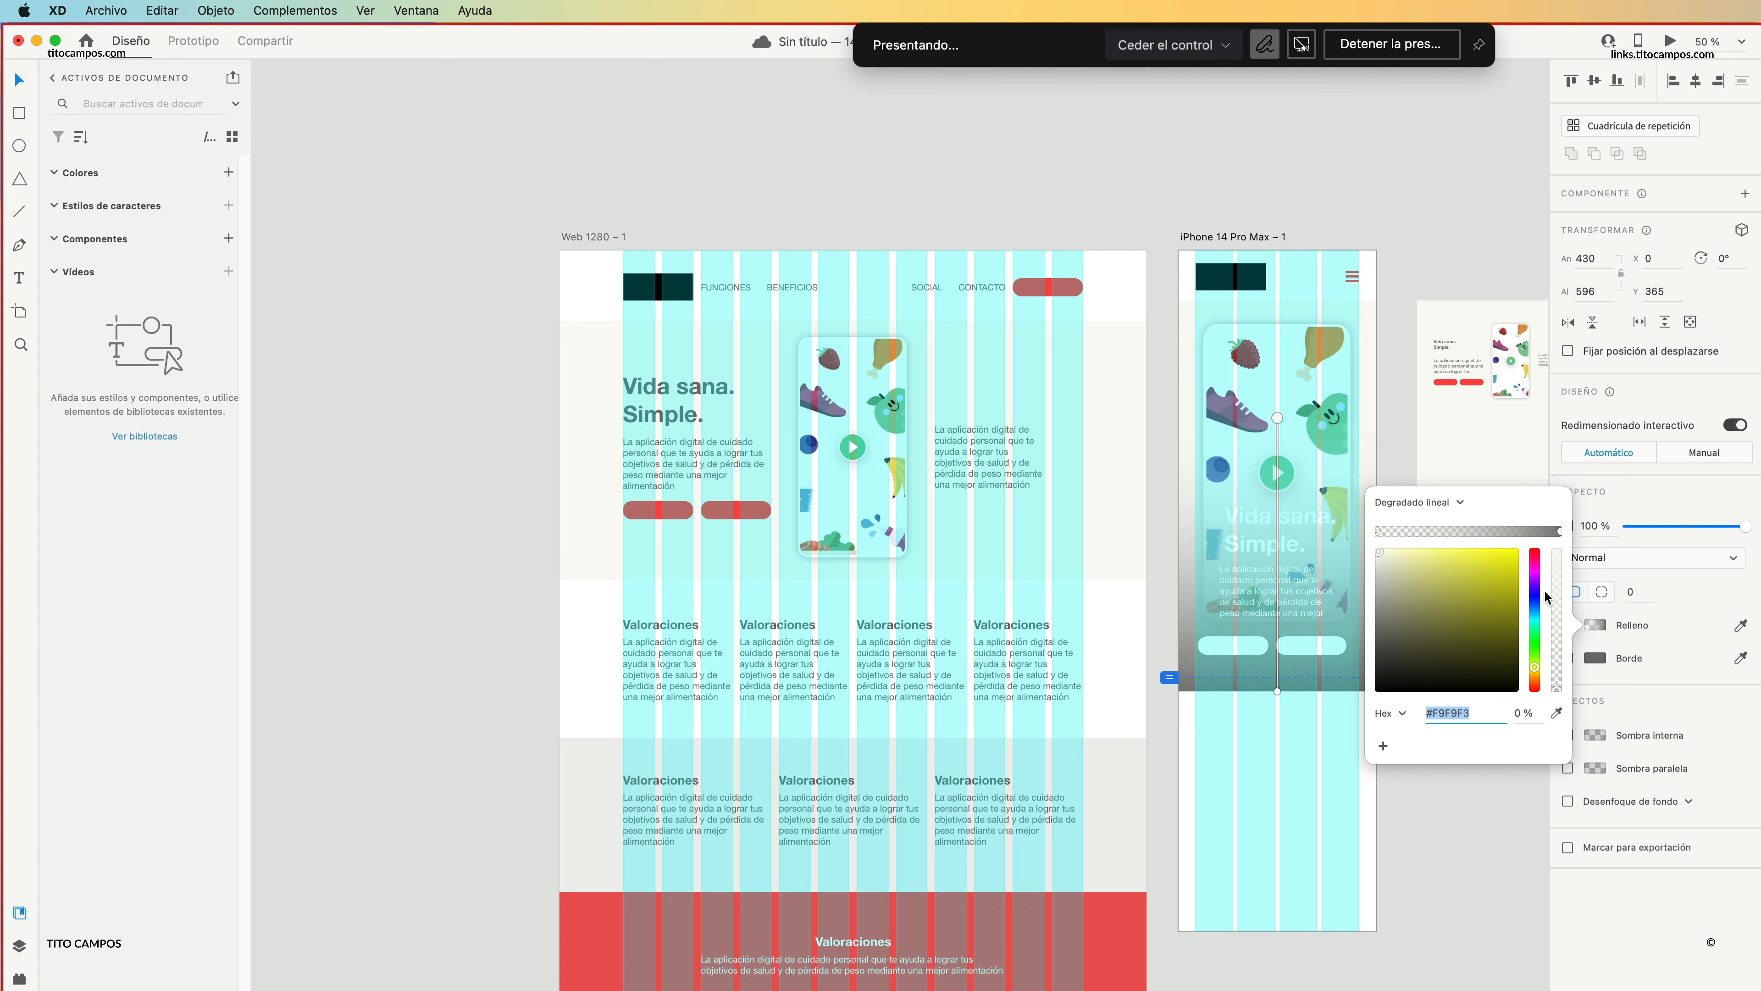
click(1559, 533)
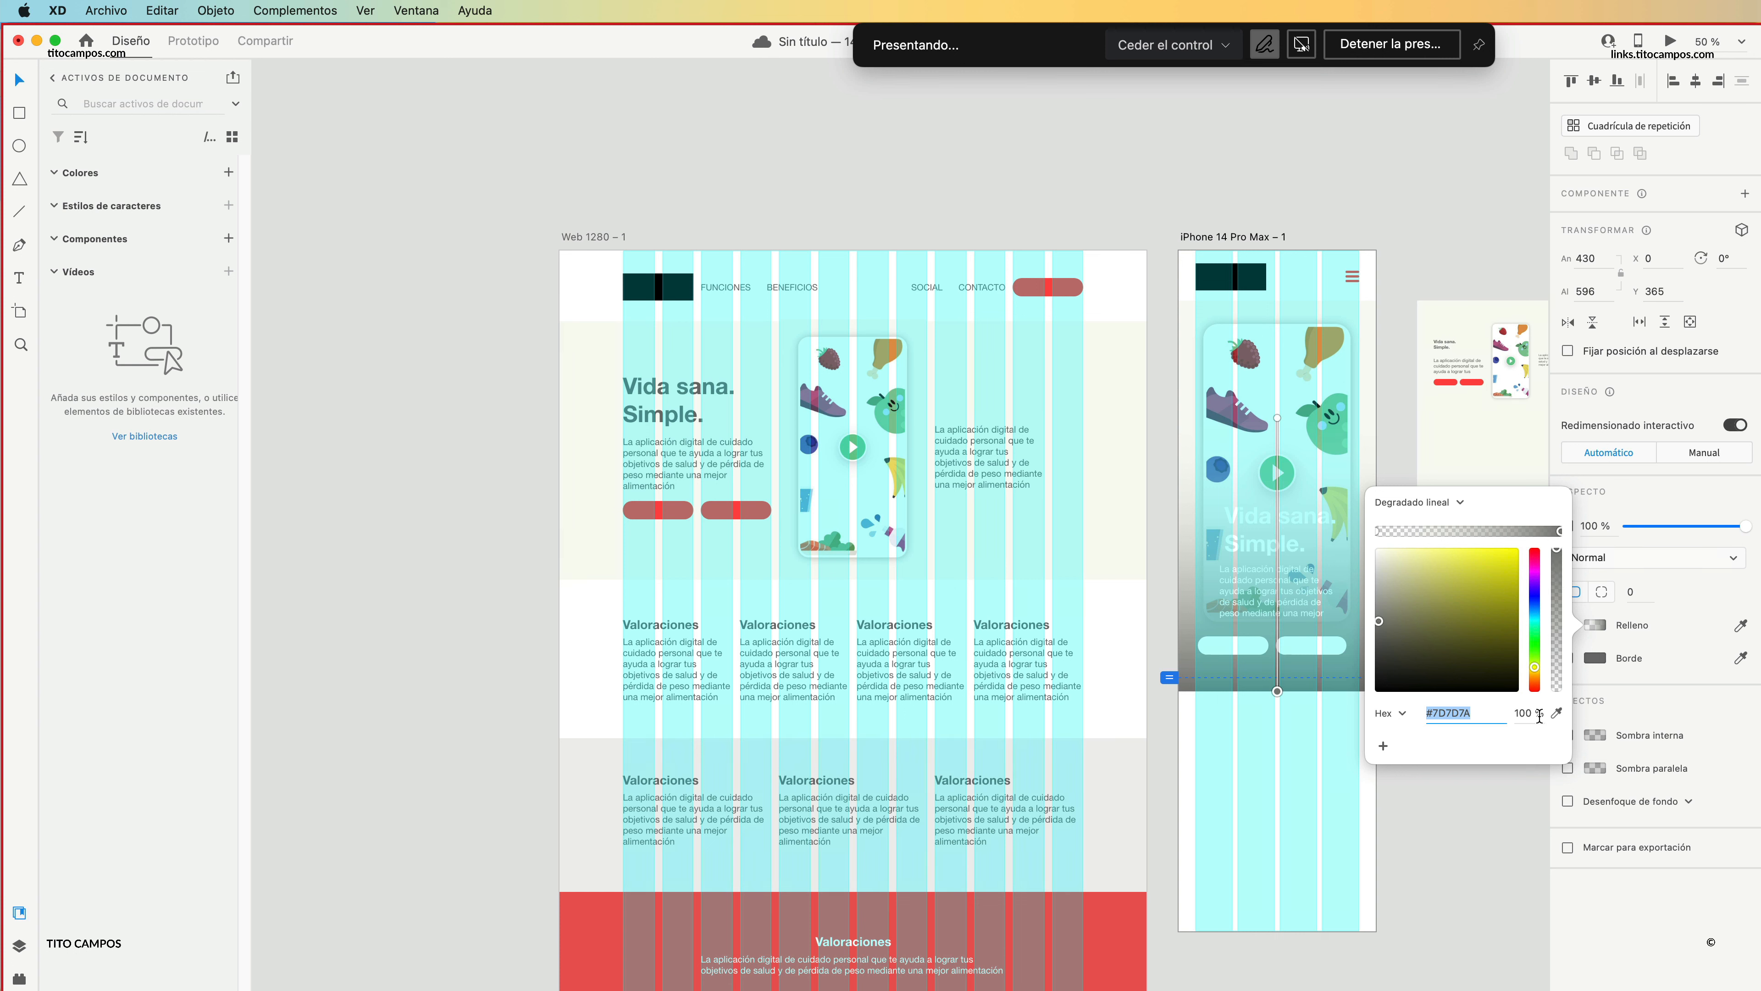
click(1557, 712)
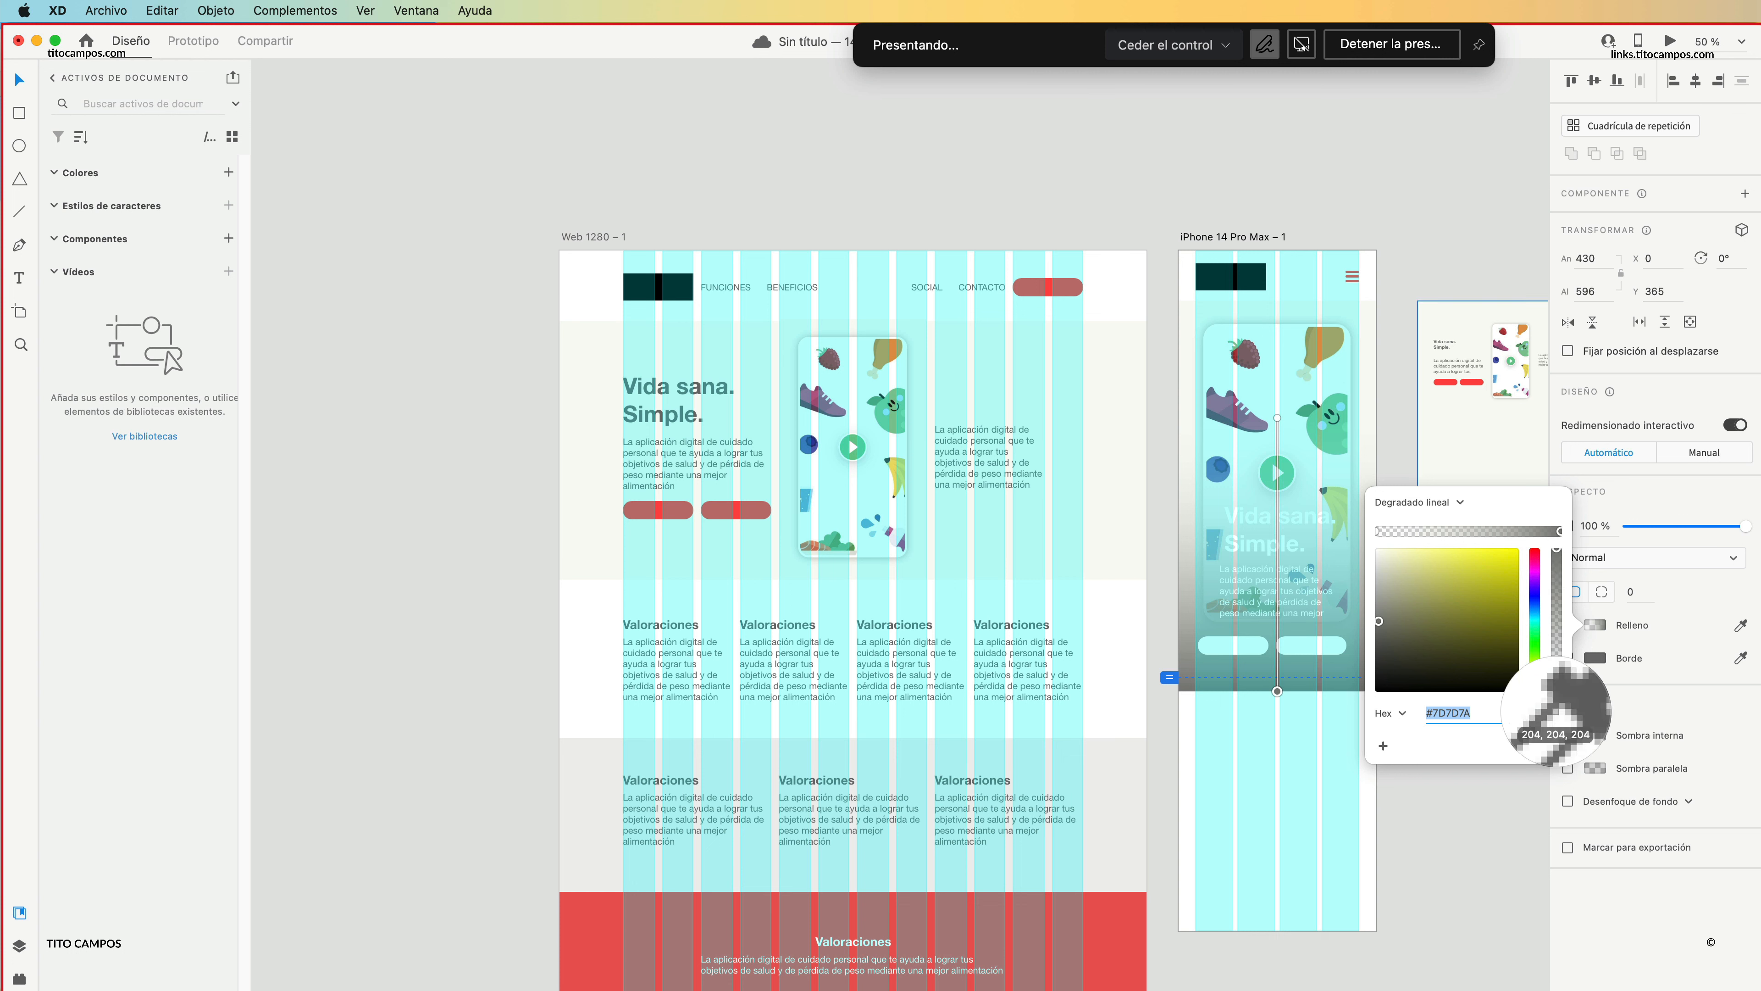
click(1367, 346)
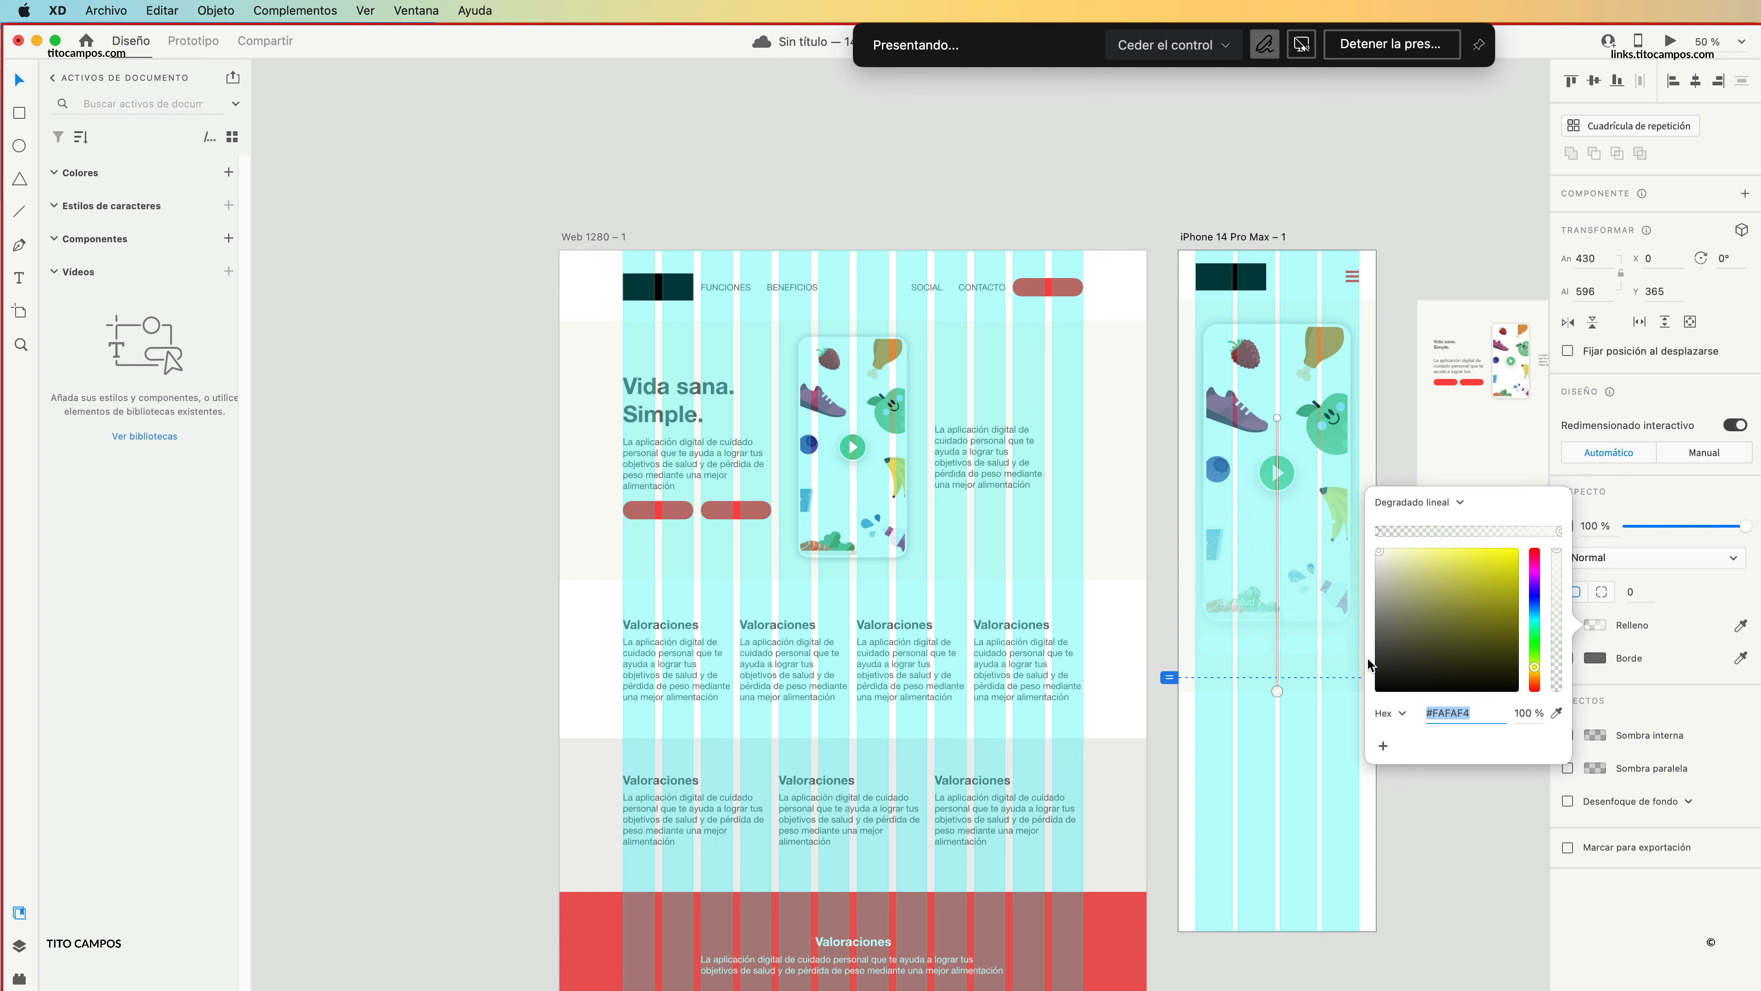
click(1298, 748)
Shorten the rectangle's gradient so its opaque end sits about two fifths of the way down the shape.
click(1310, 538)
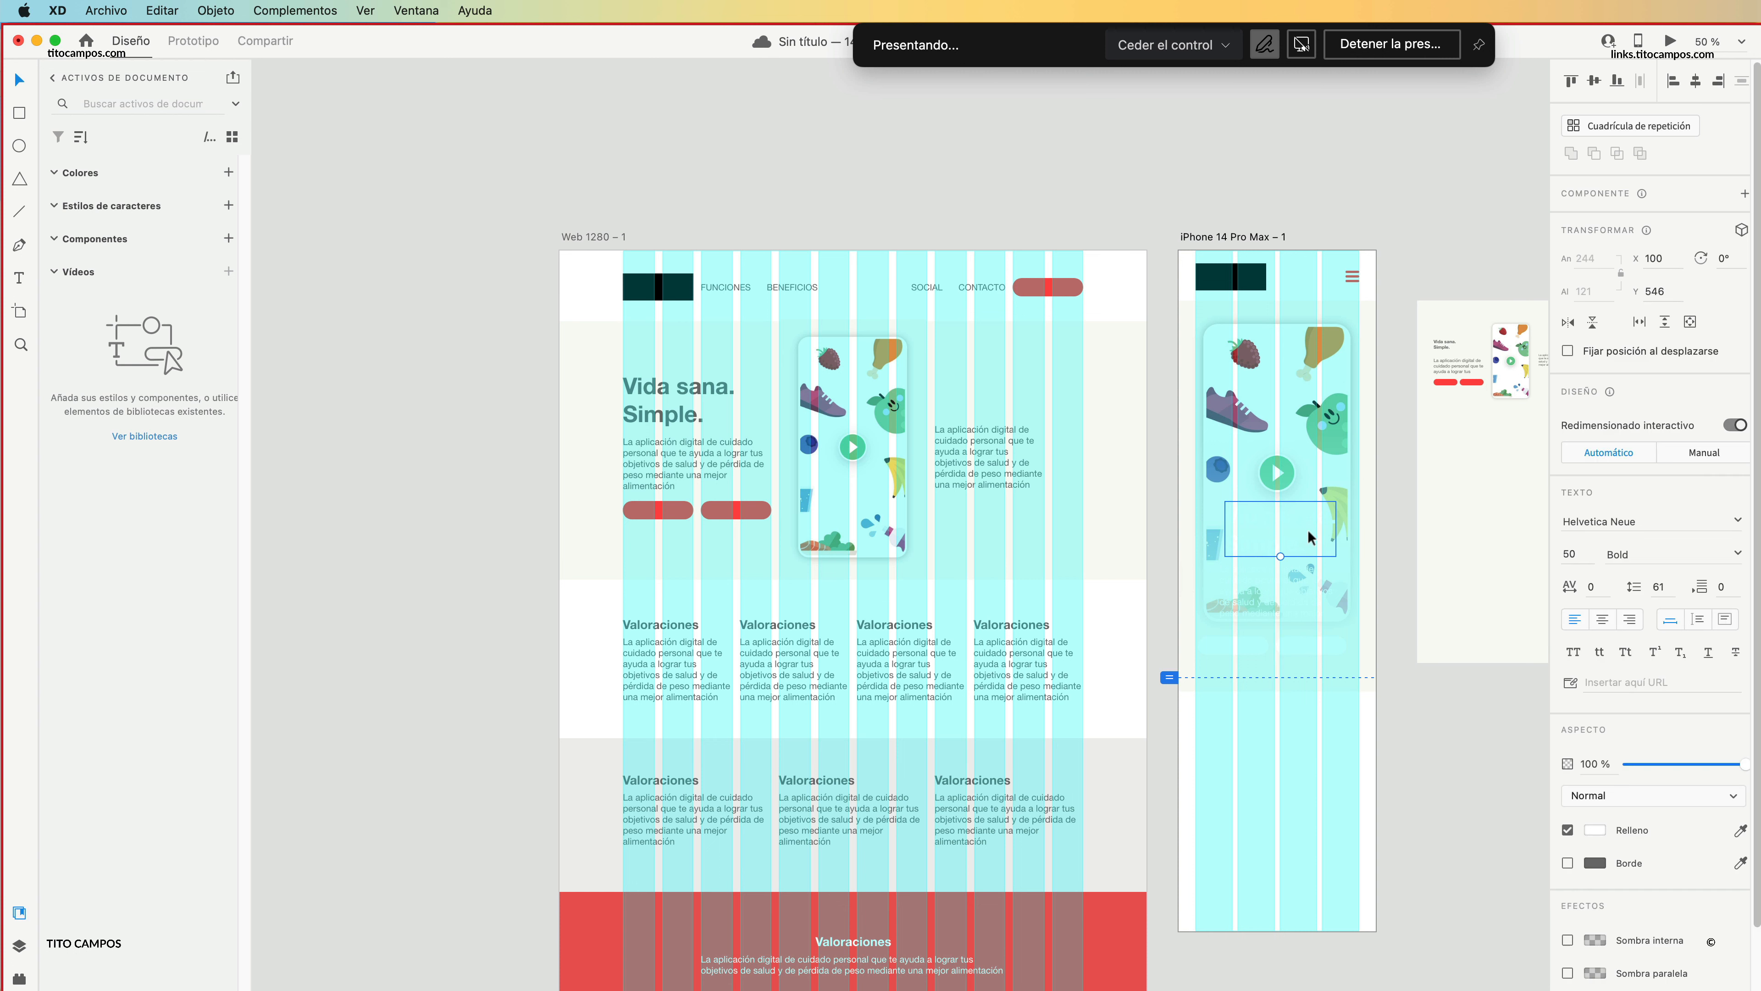
click(1311, 538)
click(1595, 625)
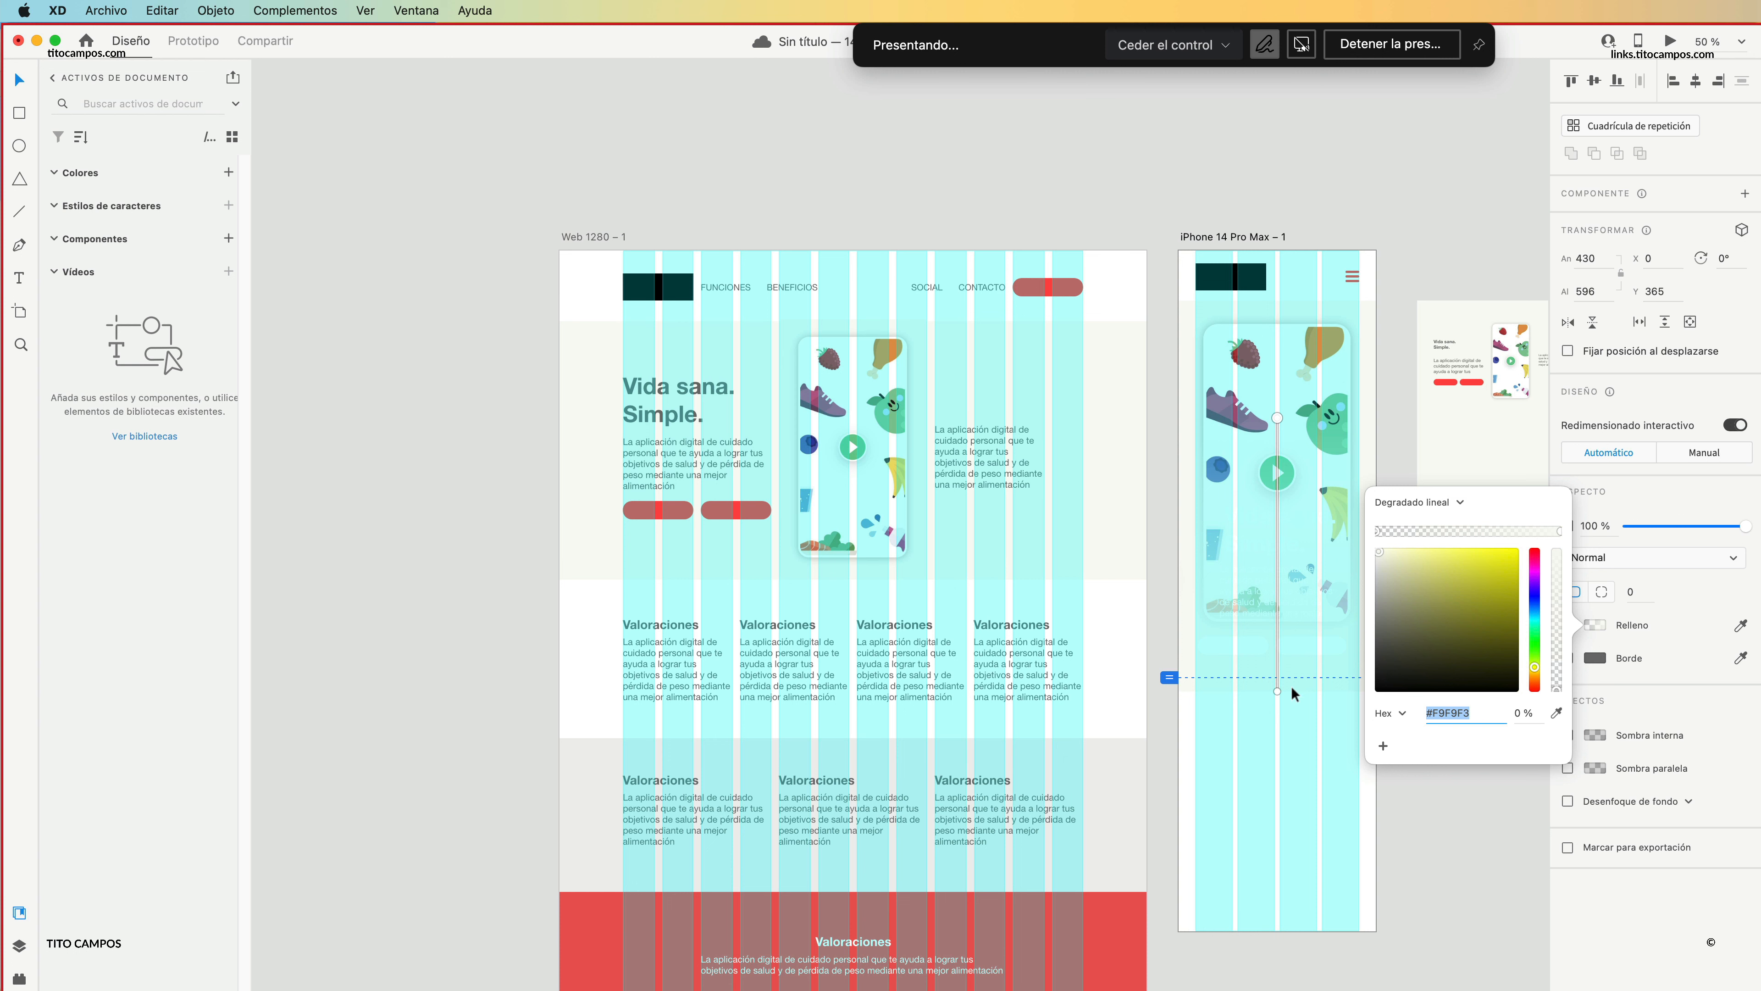
drag(1277, 689, 1277, 532)
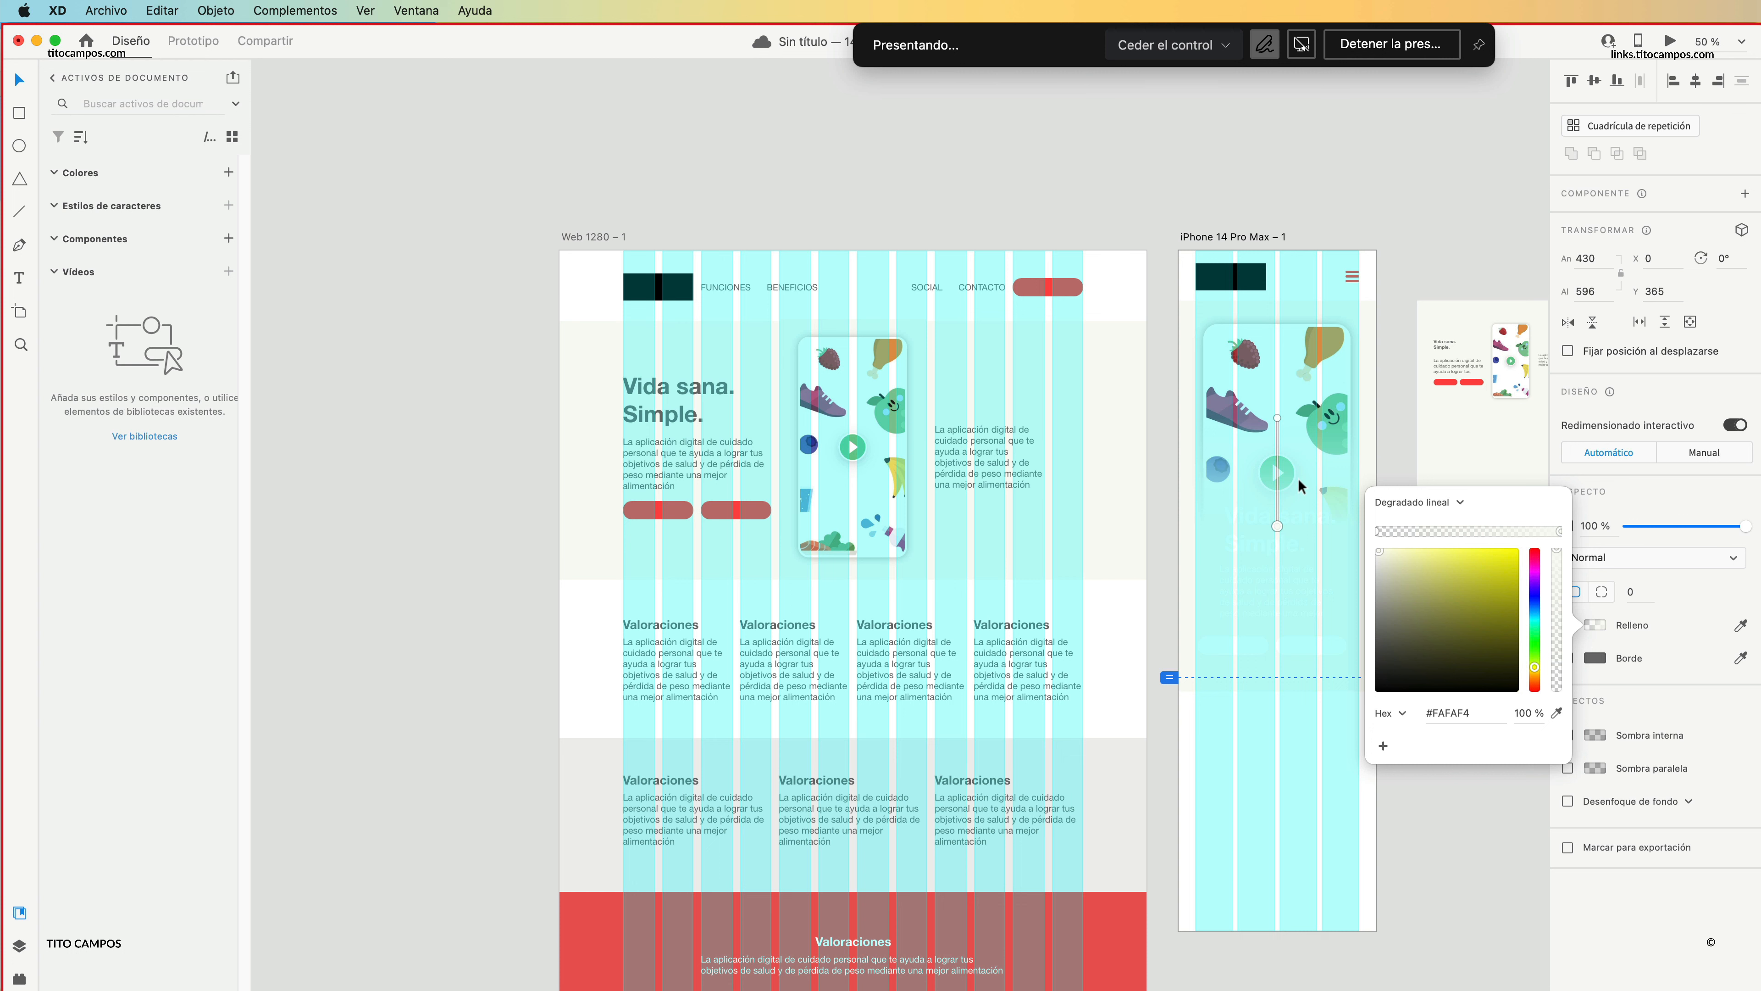
click(1656, 652)
Turn off the layout column grids on the web and iPhone artboards.
click(1330, 783)
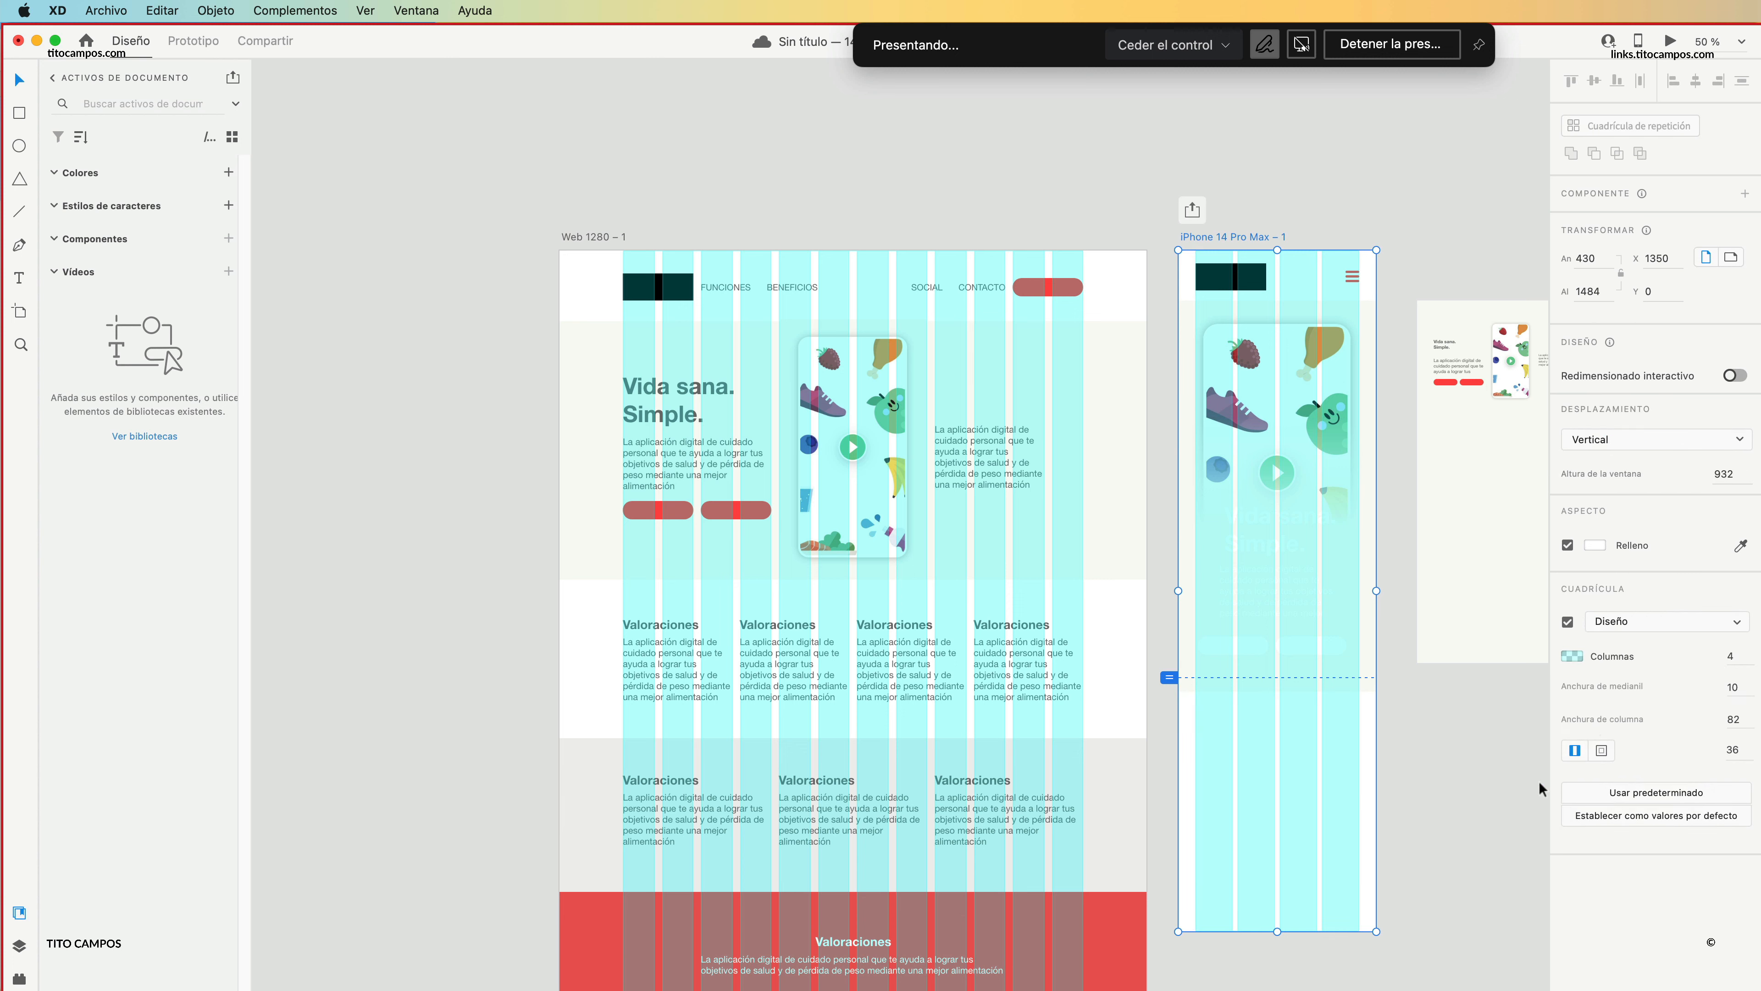
click(1569, 619)
click(1511, 697)
scroll(1346, 637, up, 5)
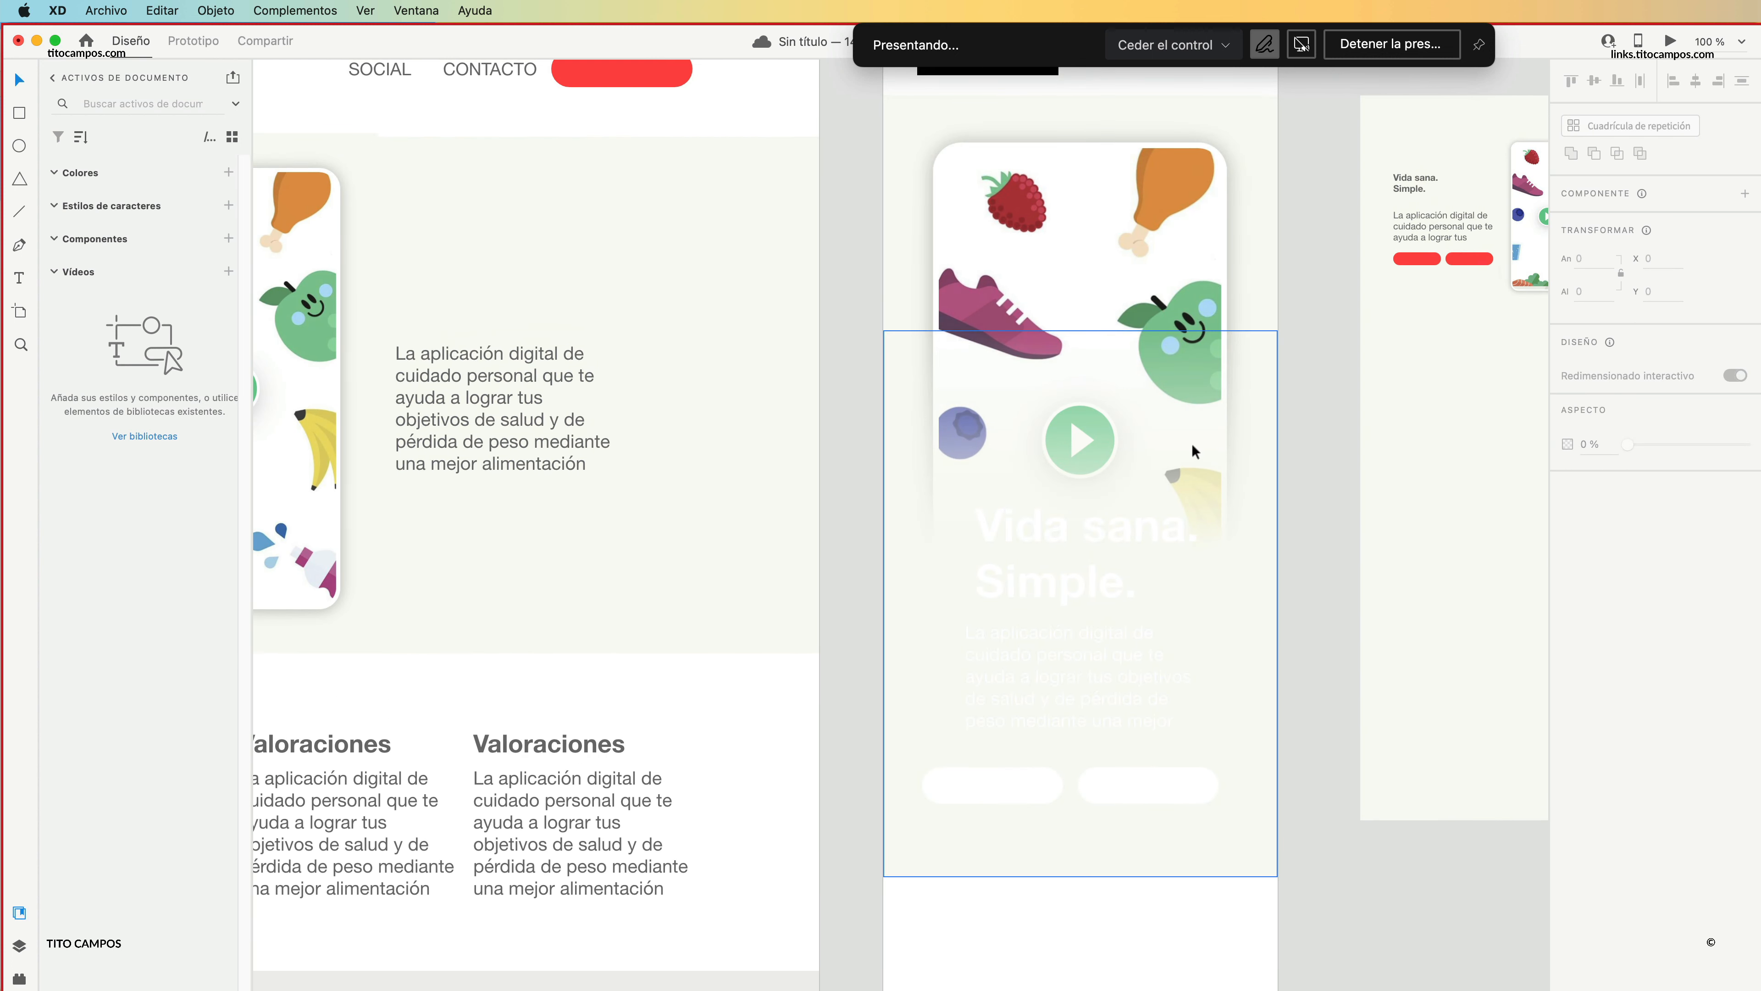
Lower the gradient rectangle's top edge to about the height of the phone image's play button.
drag(1194, 451, 1183, 847)
key(super+z)
scroll(1207, 444, down, 3)
drag(1114, 339, 1113, 412)
click(1326, 319)
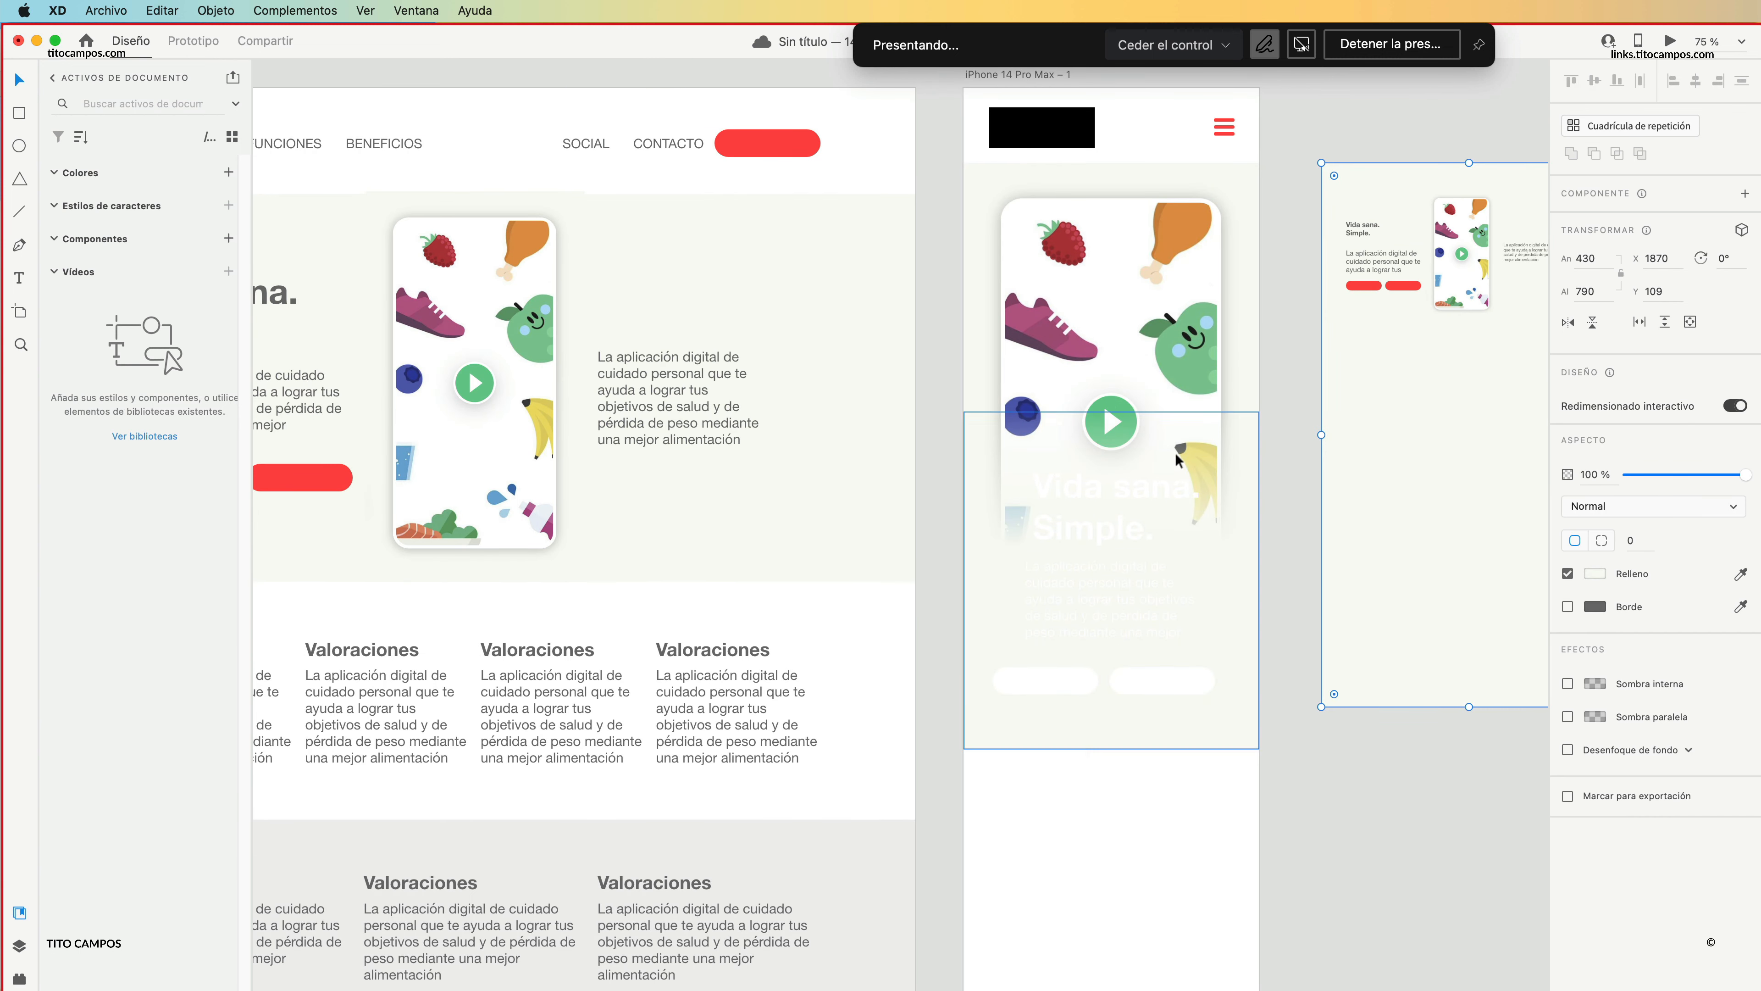
Move the gradient rectangle up over the lower half of the iPhone hero's phone image, to Y 370.
click(1168, 516)
drag(1233, 599, 1236, 530)
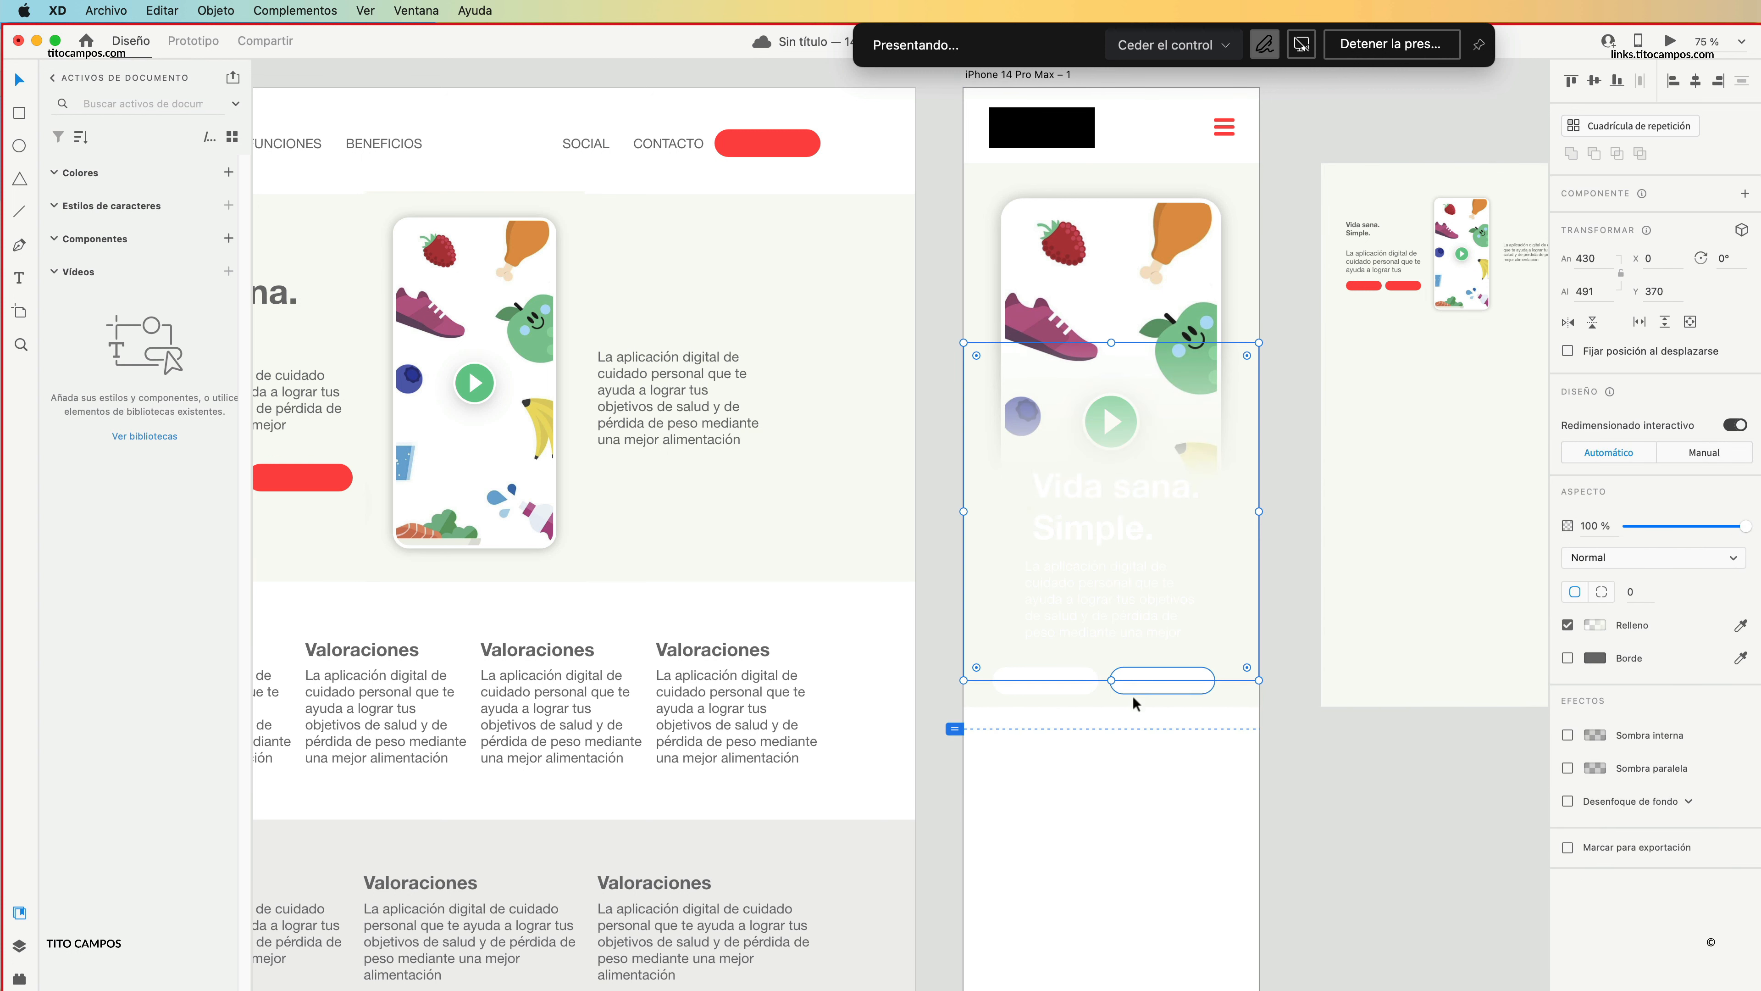
click(1328, 598)
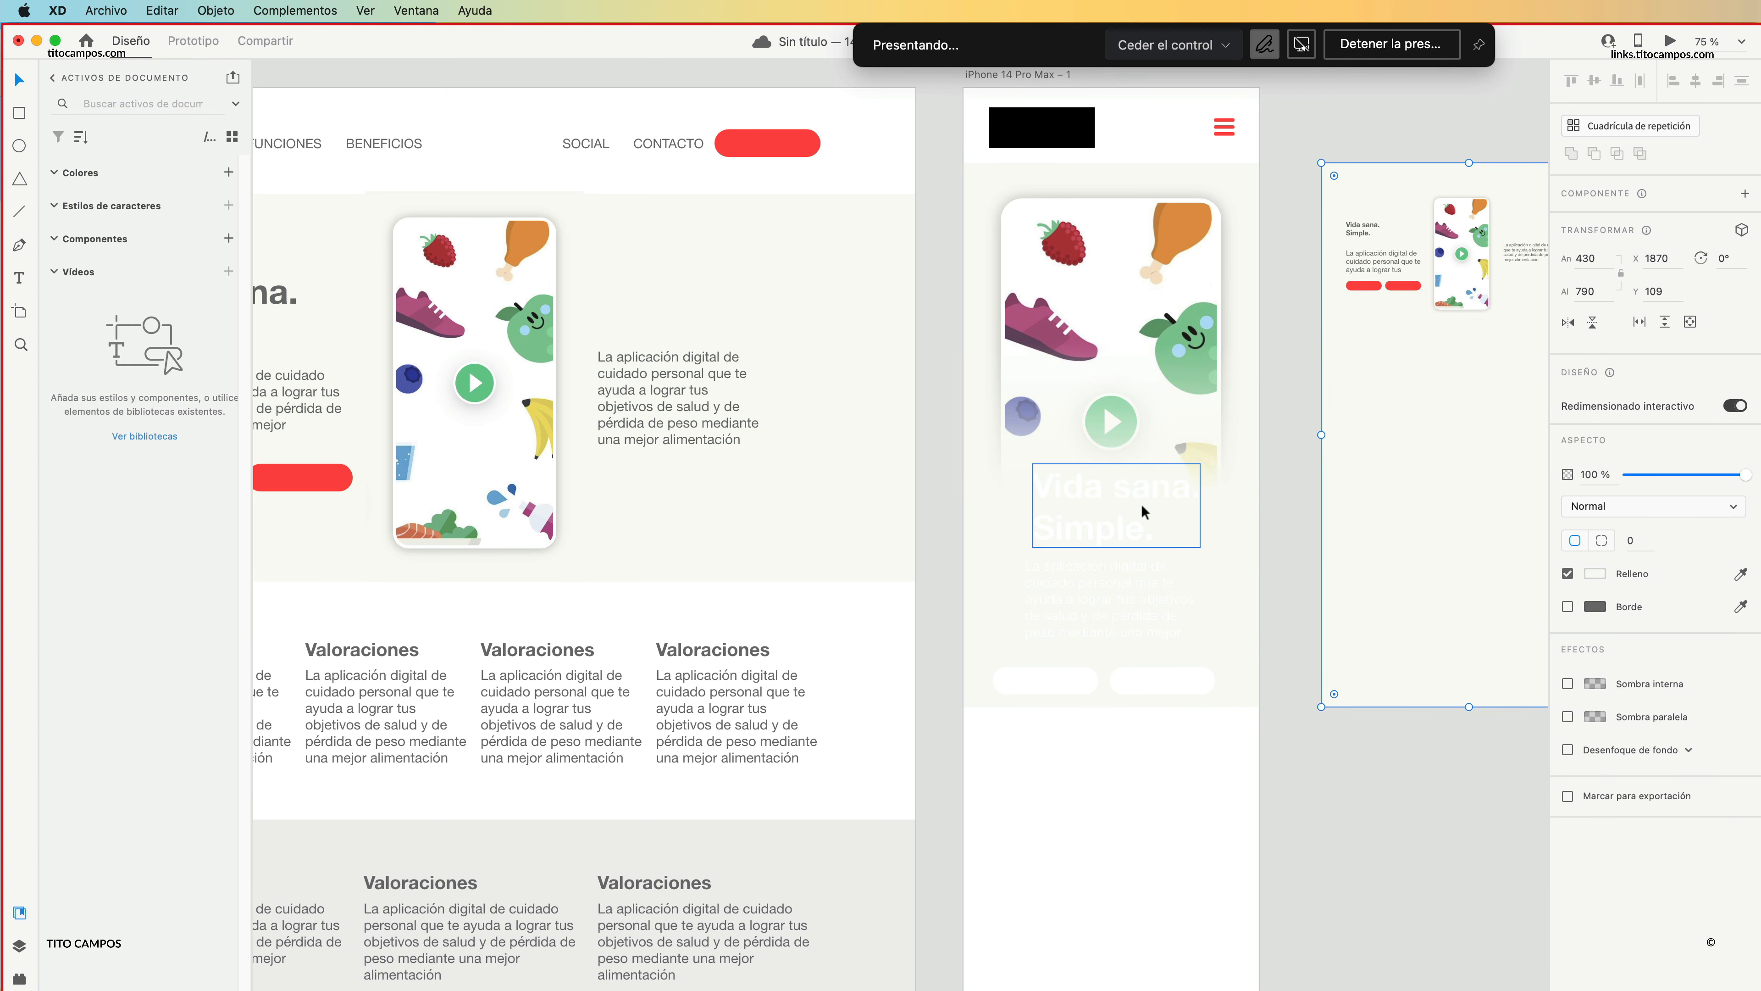
Delete the white heading, paragraph and two white buttons from the iPhone artboard.
click(1143, 511)
shift+click(1118, 597)
shift+click(1085, 666)
shift+click(1142, 673)
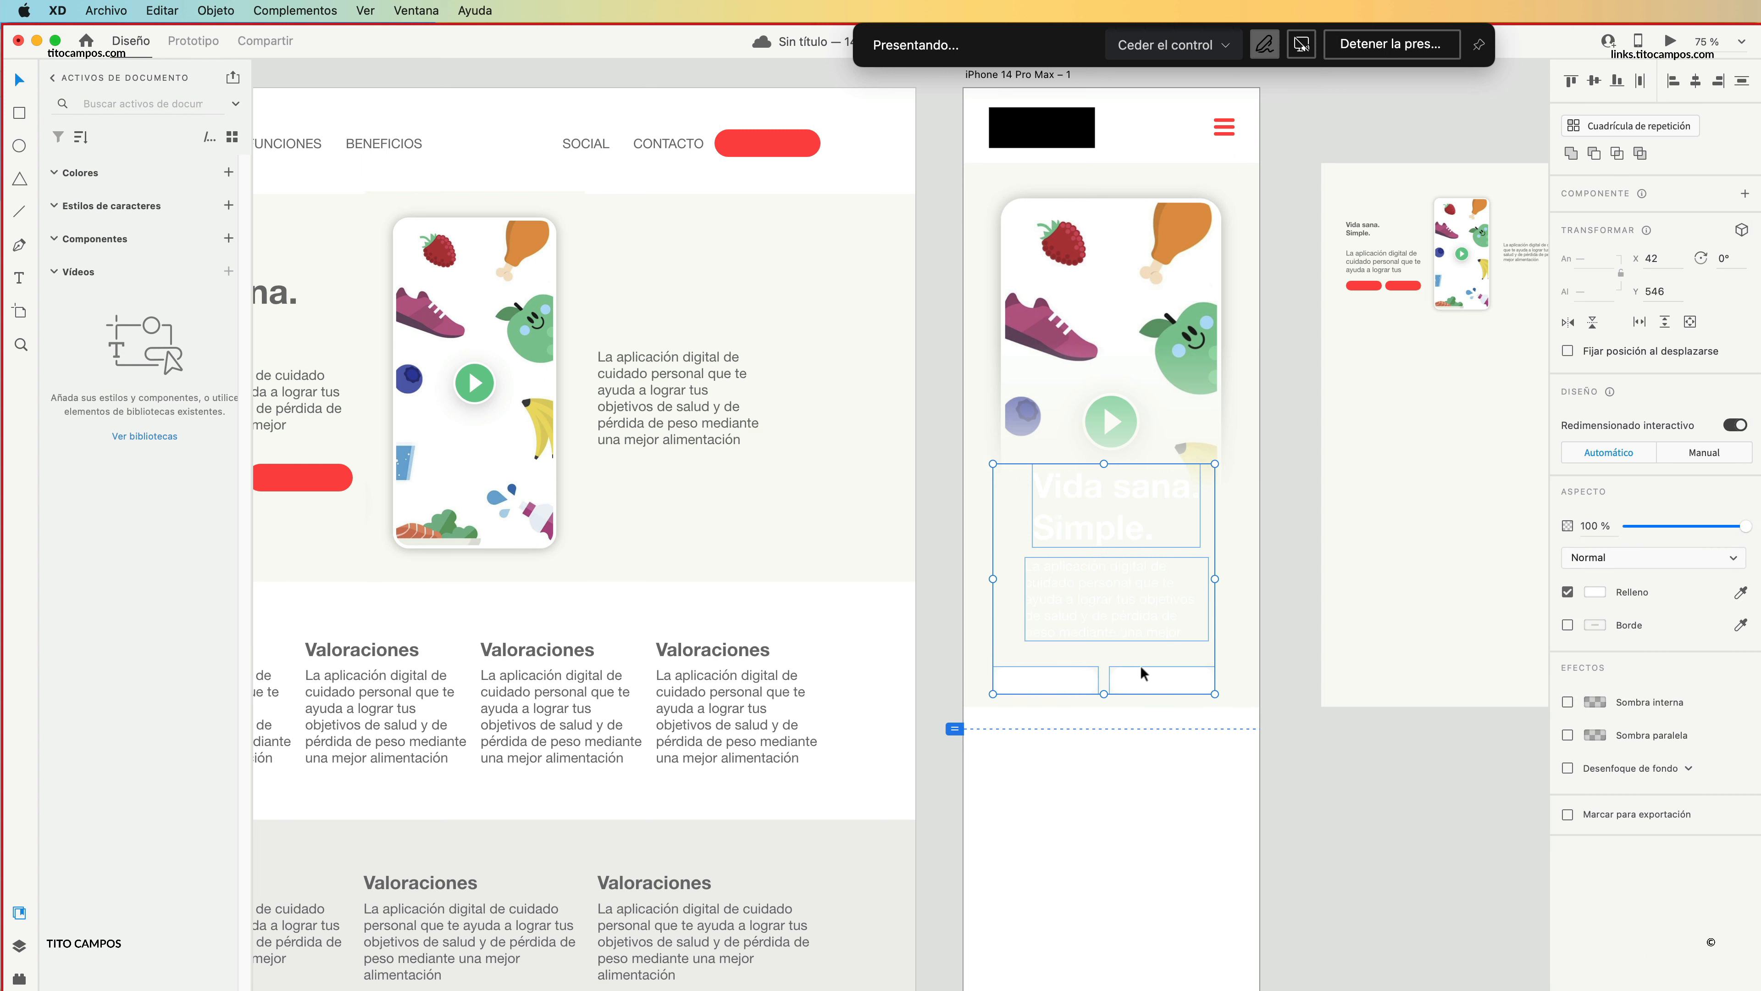
key(Delete)
alt+super+click(1229, 528)
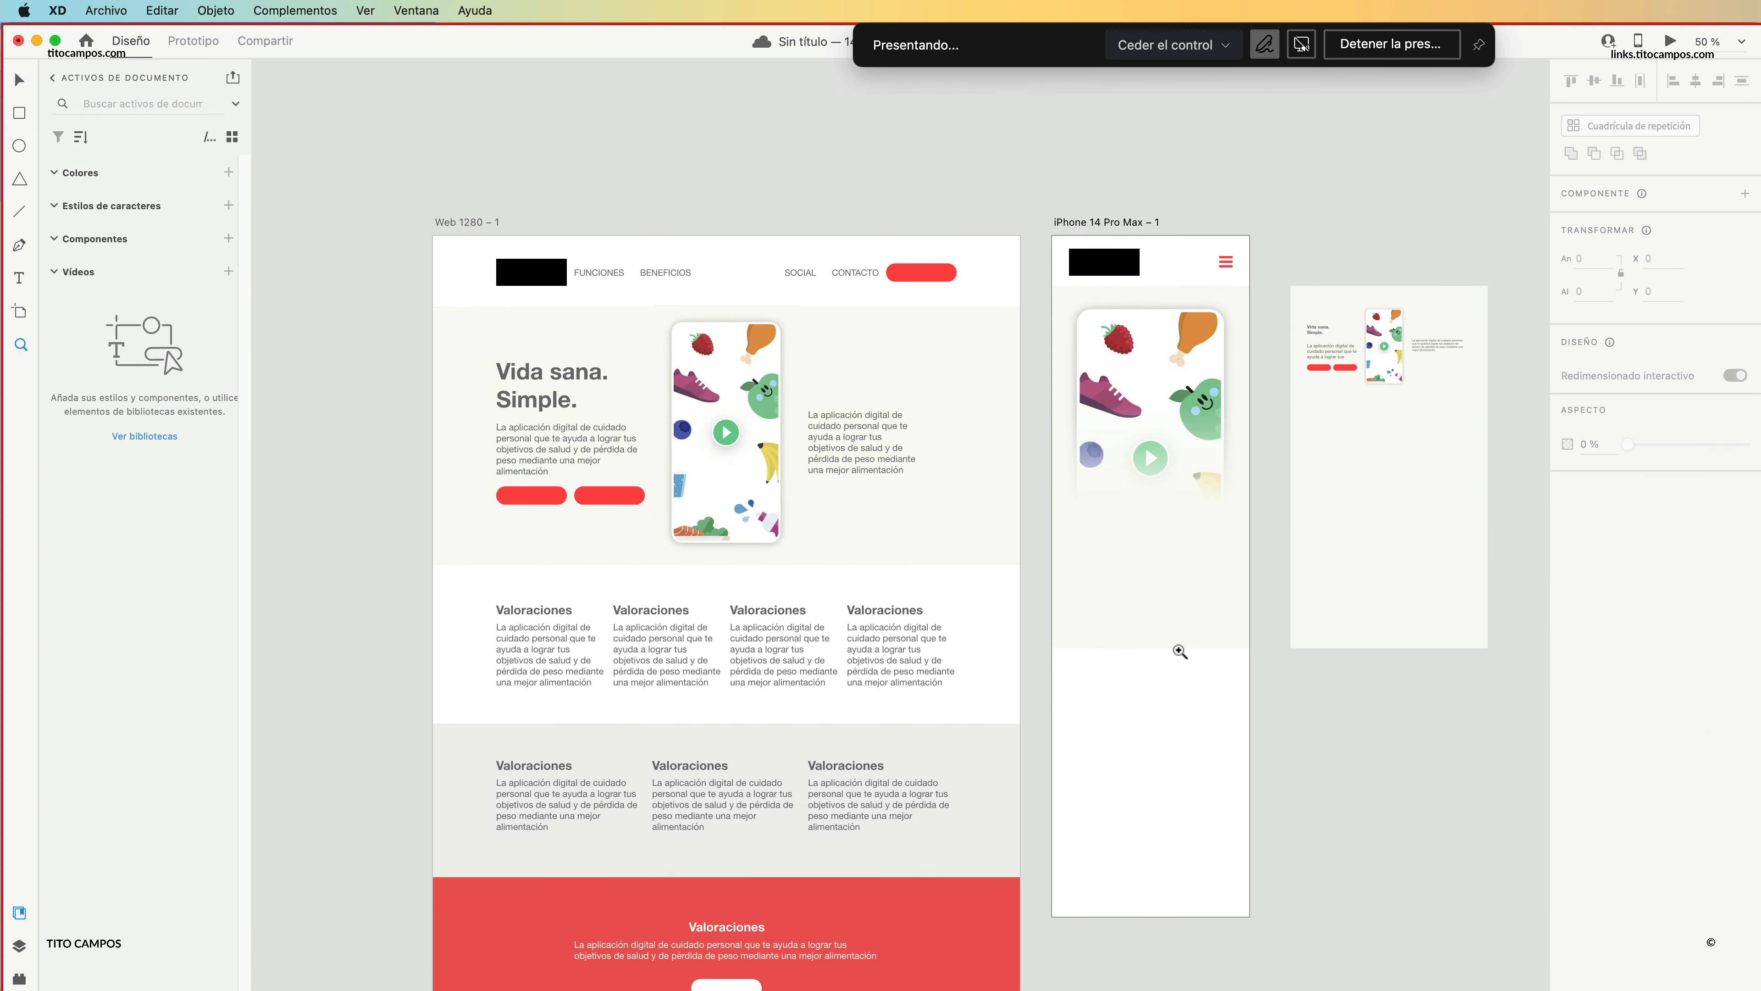
Copy the "Vida sana. Simple." heading and its paragraph from the web hero to below the iPhone artboard's phone image.
drag(1146, 672, 1200, 680)
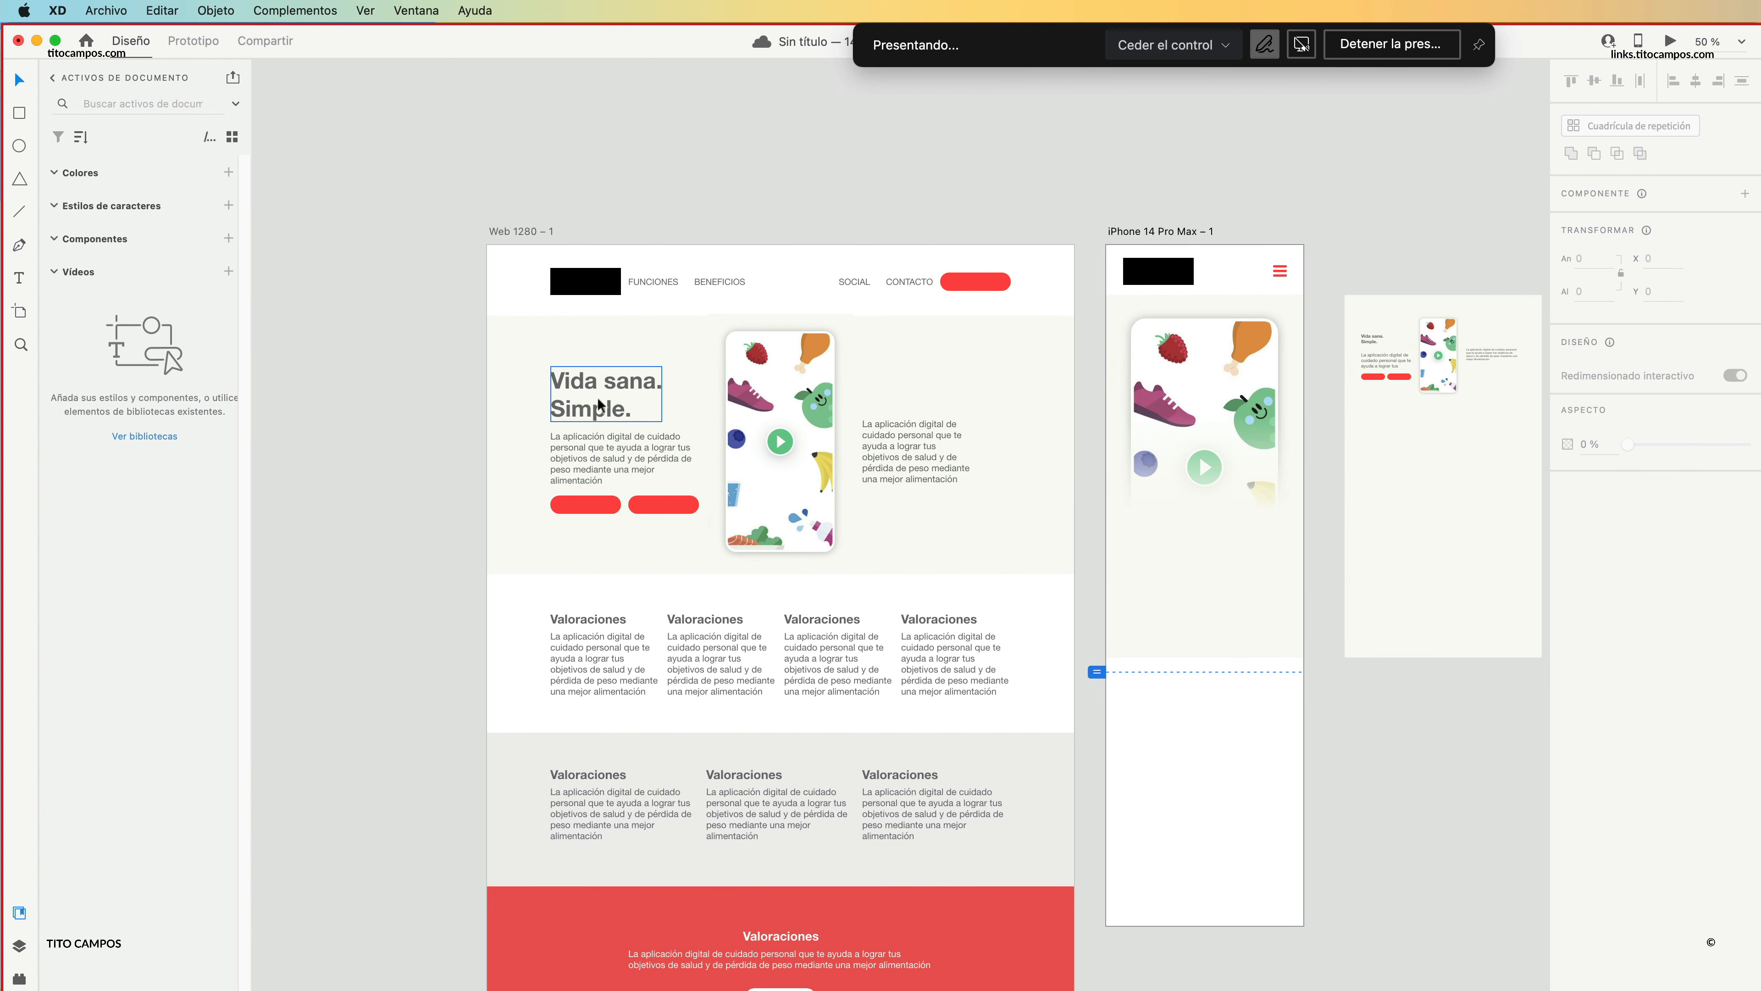
drag(600, 404, 1201, 559)
drag(622, 443, 1220, 603)
Move the two red buttons from the web hero to below the paragraph on the iPhone artboard.
click(591, 514)
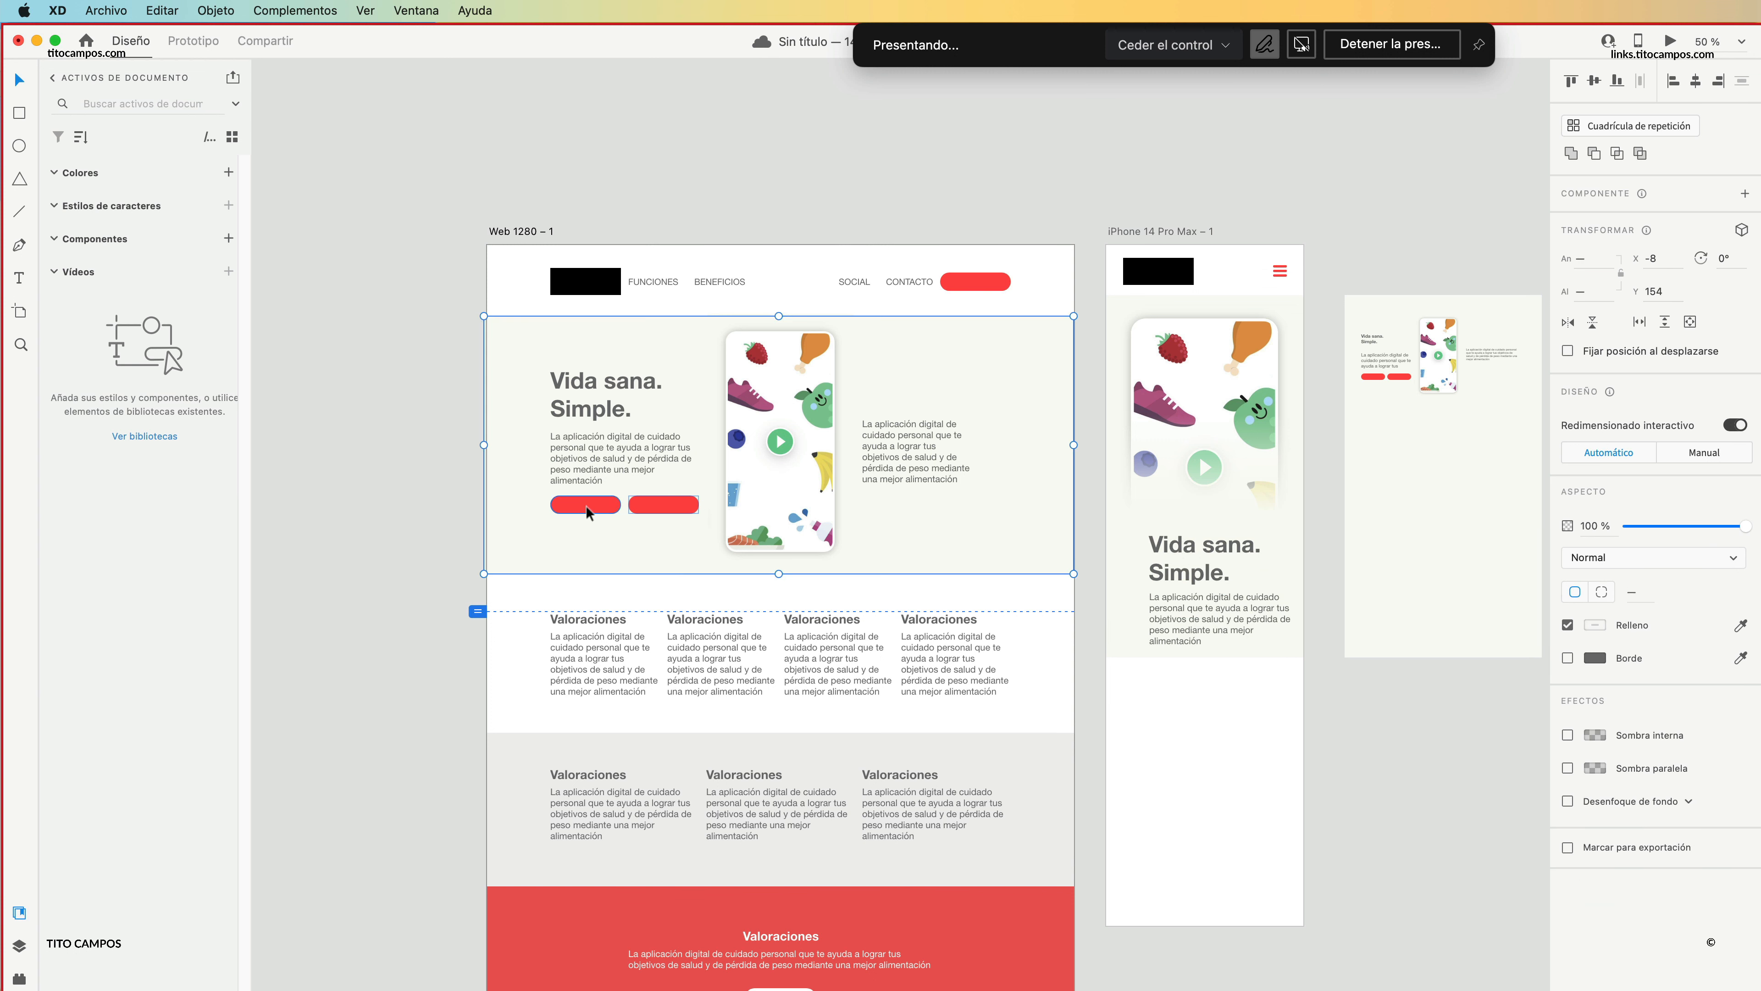
double_click(665, 505)
drag(666, 505, 1238, 660)
Extend the iPhone hero background downward until it fully contains the two red buttons.
drag(1313, 302, 1272, 317)
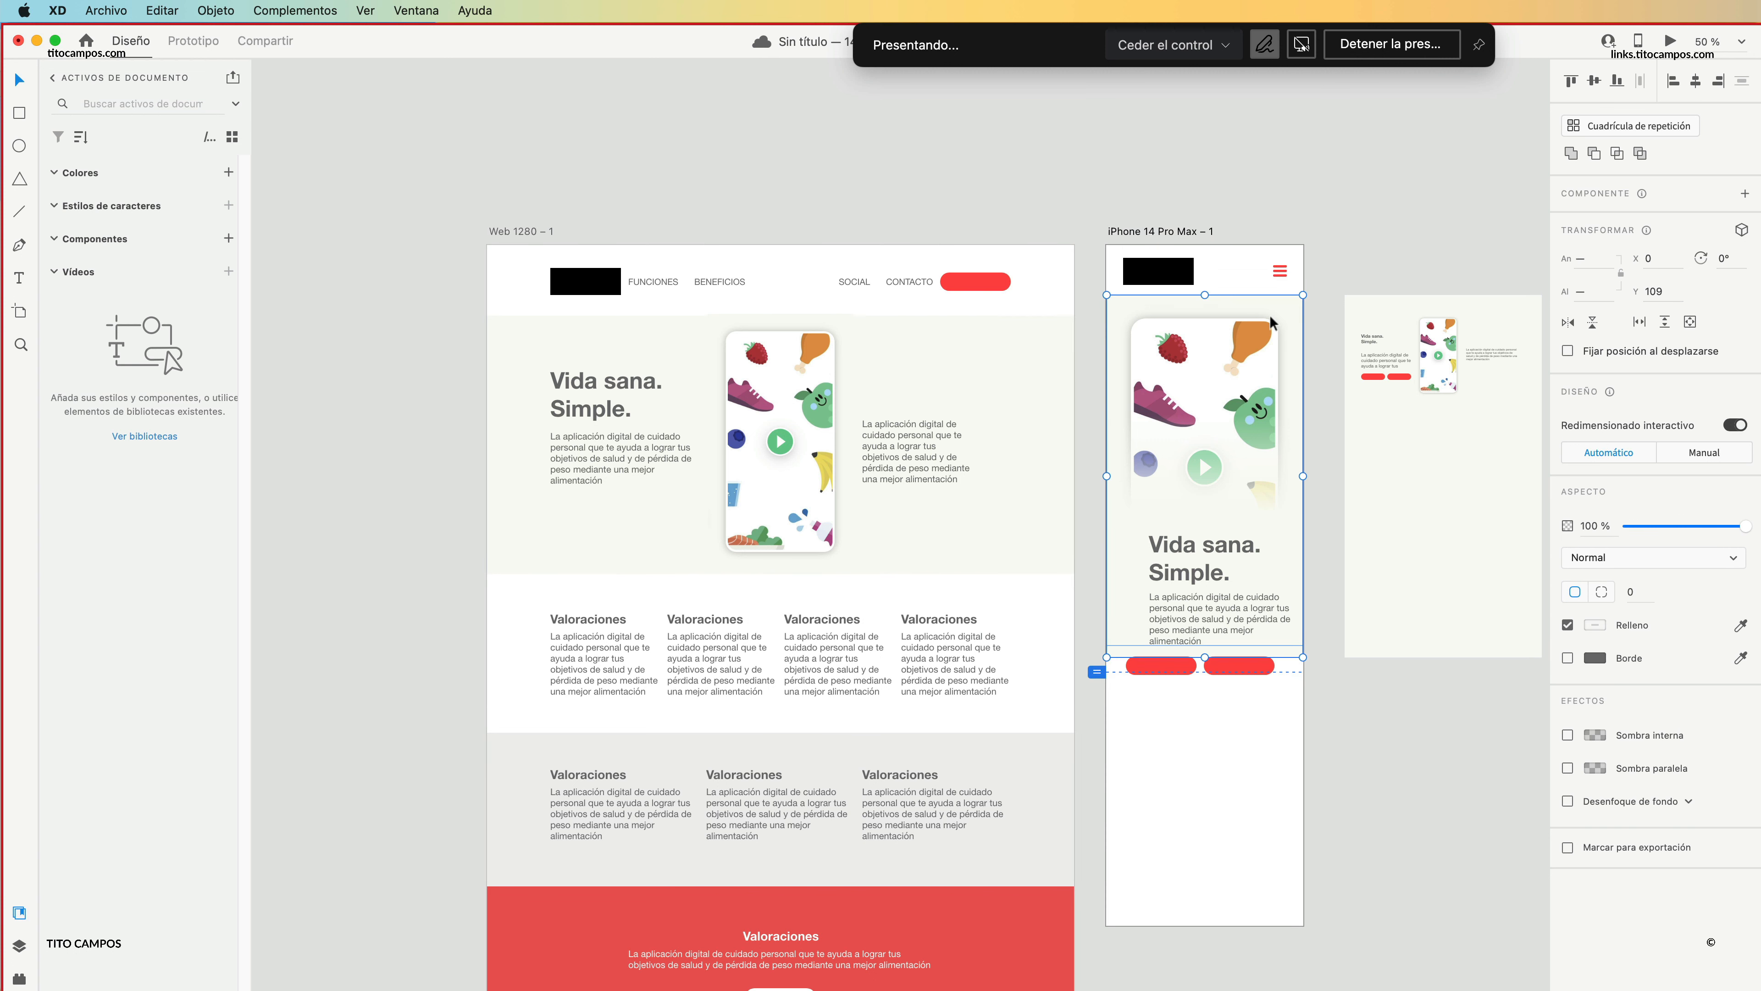
drag(1204, 657, 1198, 702)
click(1357, 685)
Raise the iPhone hero's heading and paragraph closer to the phone image and centre-align their text.
scroll(1219, 549, up, 3)
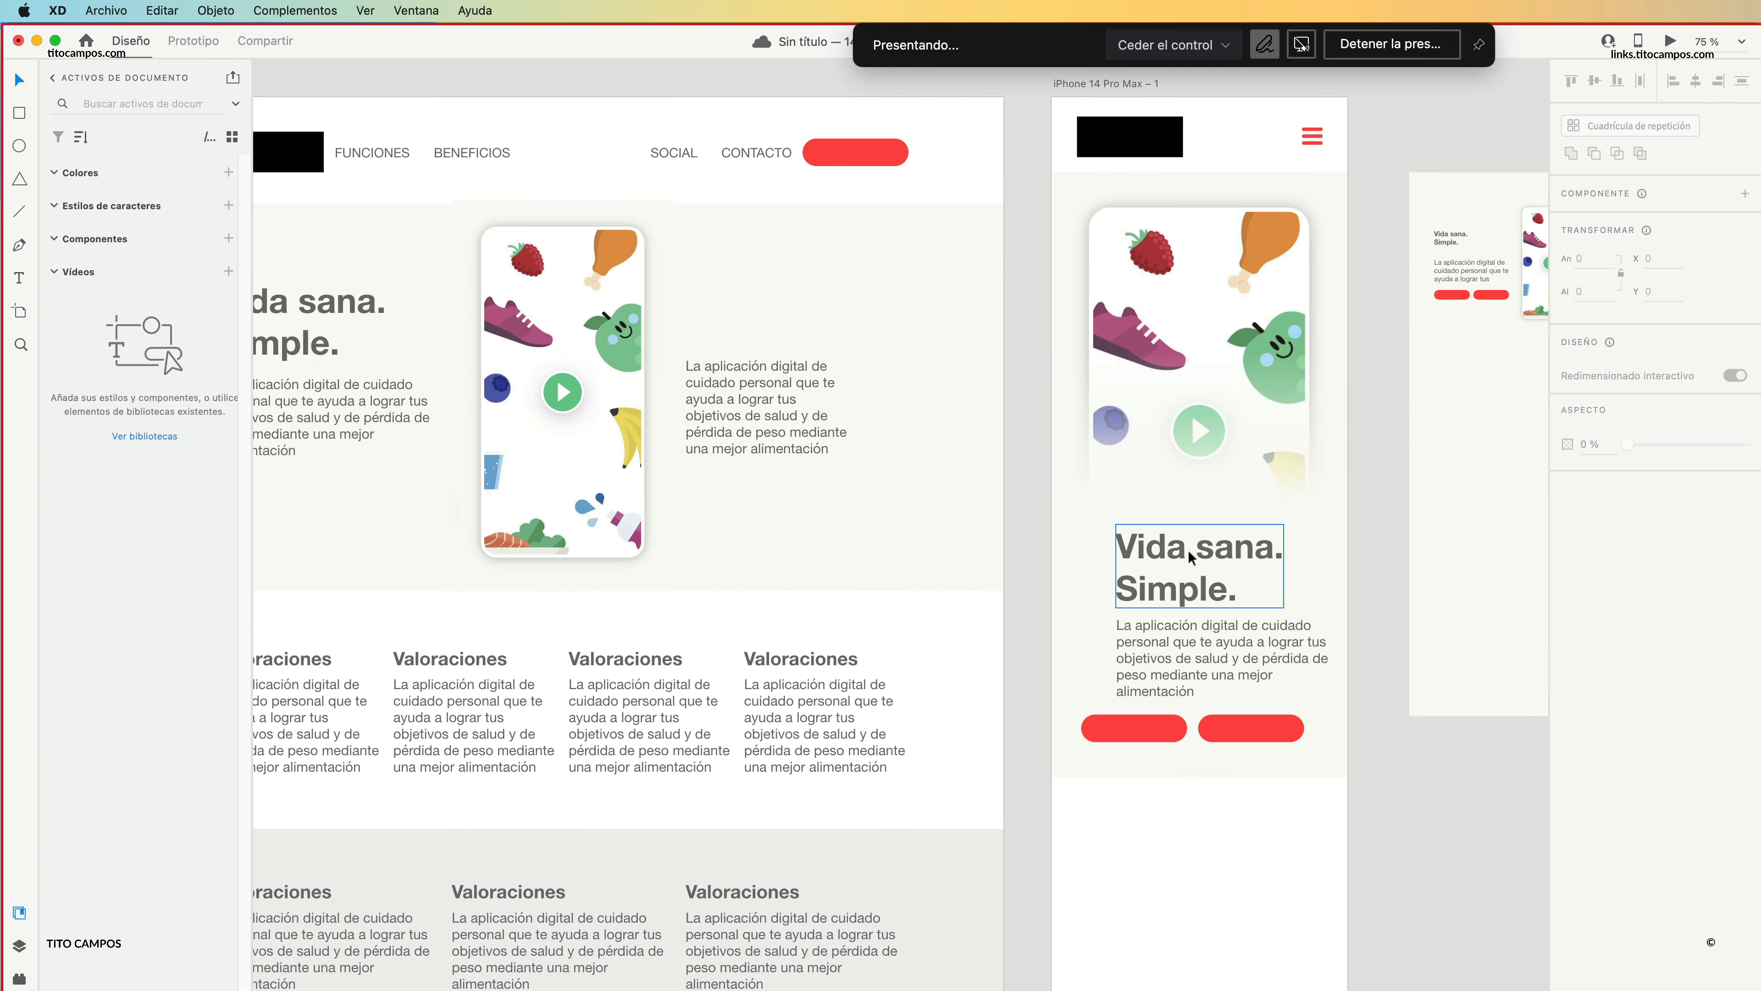
mouse_move(1188, 552)
mouse_down()
mouse_move(1194, 526)
mouse_move(1209, 532)
mouse_up()
click(1599, 619)
drag(1221, 657, 1210, 623)
click(1602, 619)
Centre the heading and paragraph horizontally on the iPhone artboard and nudge the heading slightly upward.
shift+click(1216, 572)
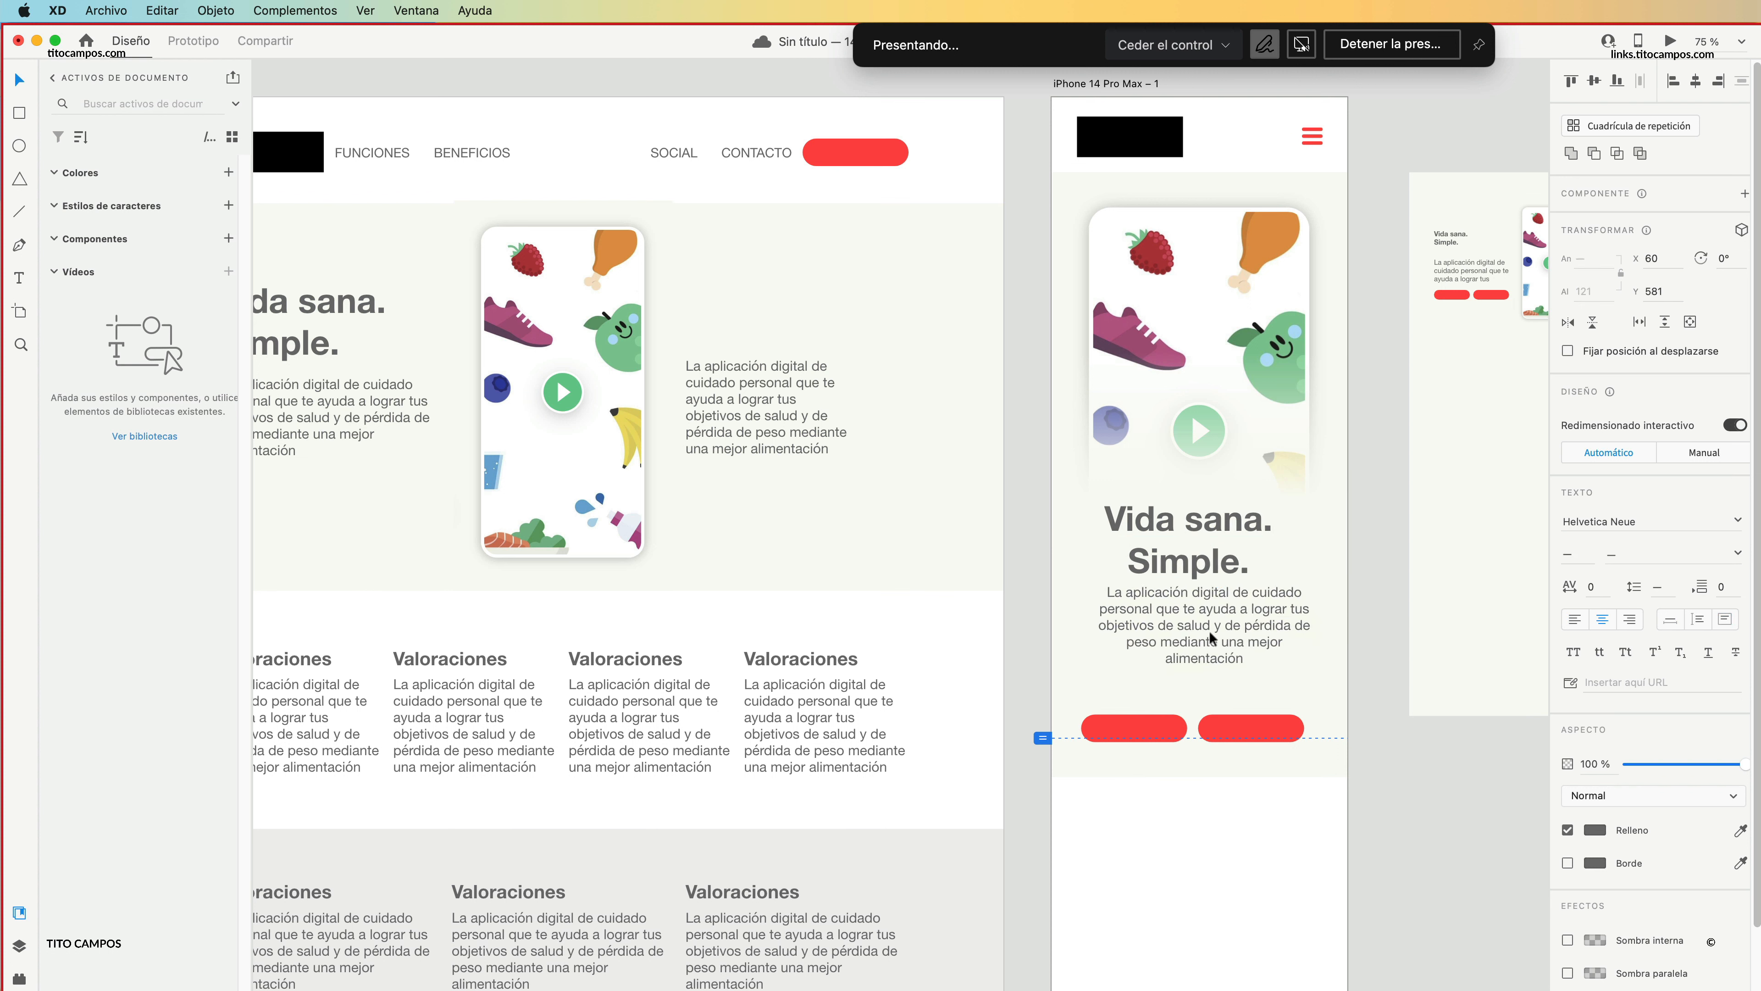
click(1695, 81)
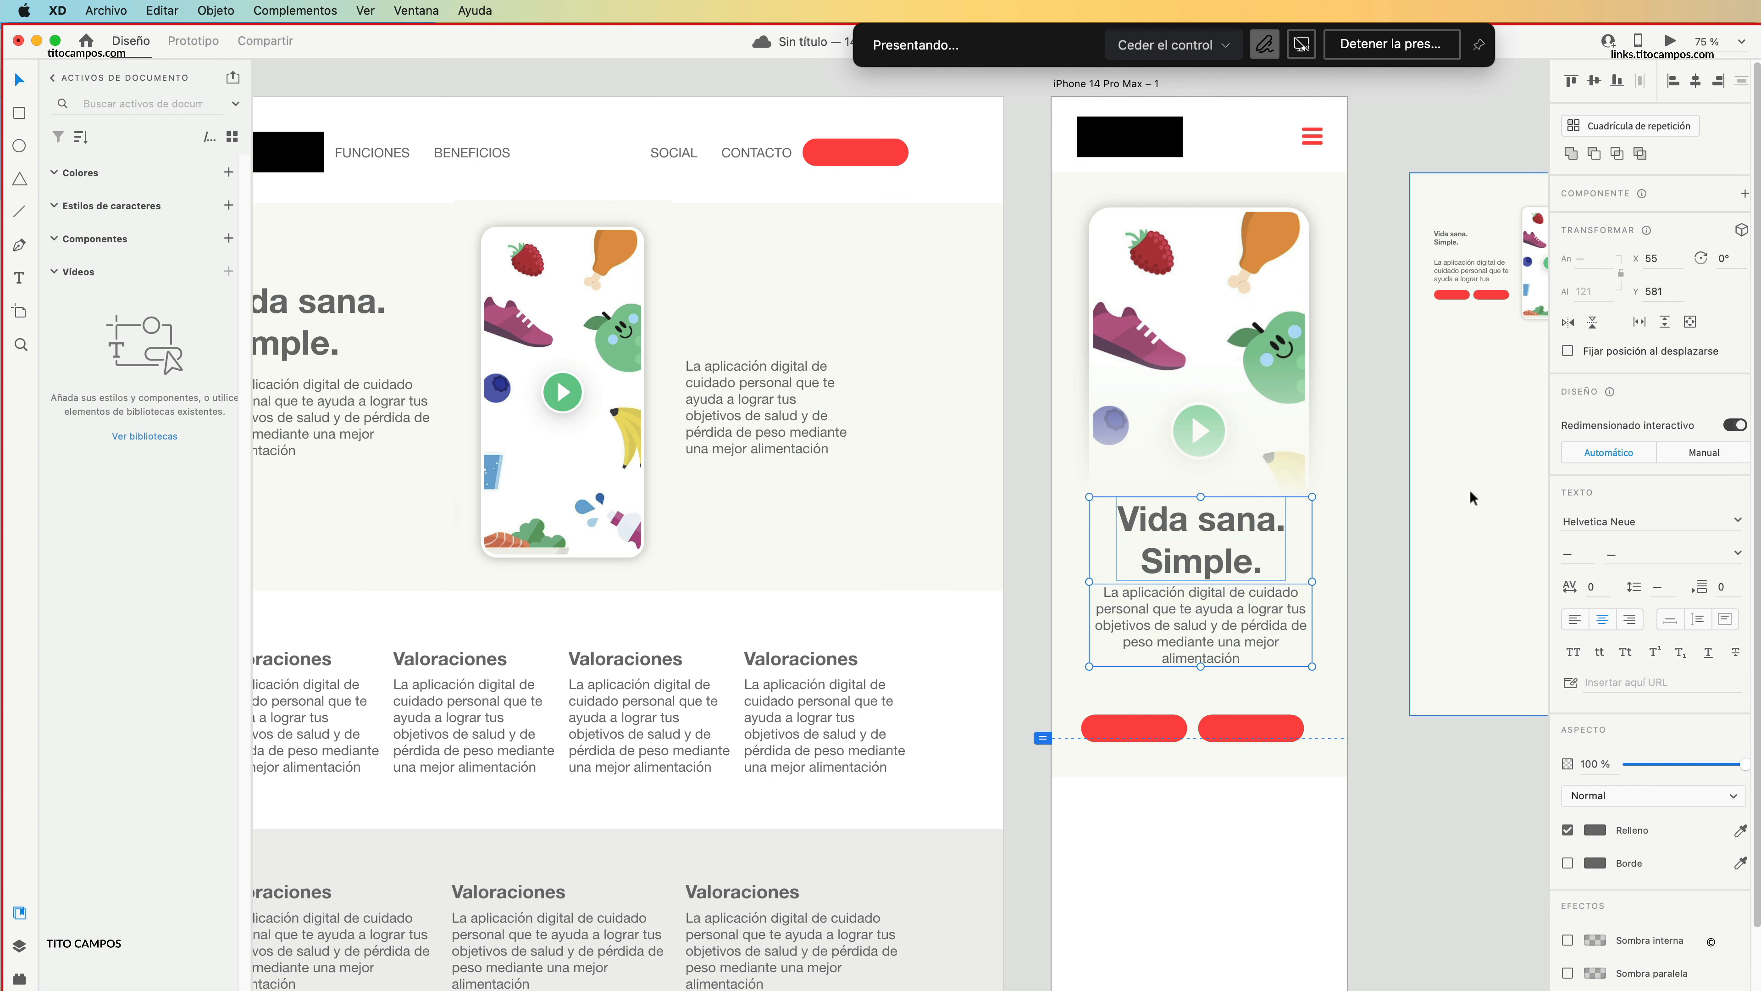
key(super+g)
click(1695, 81)
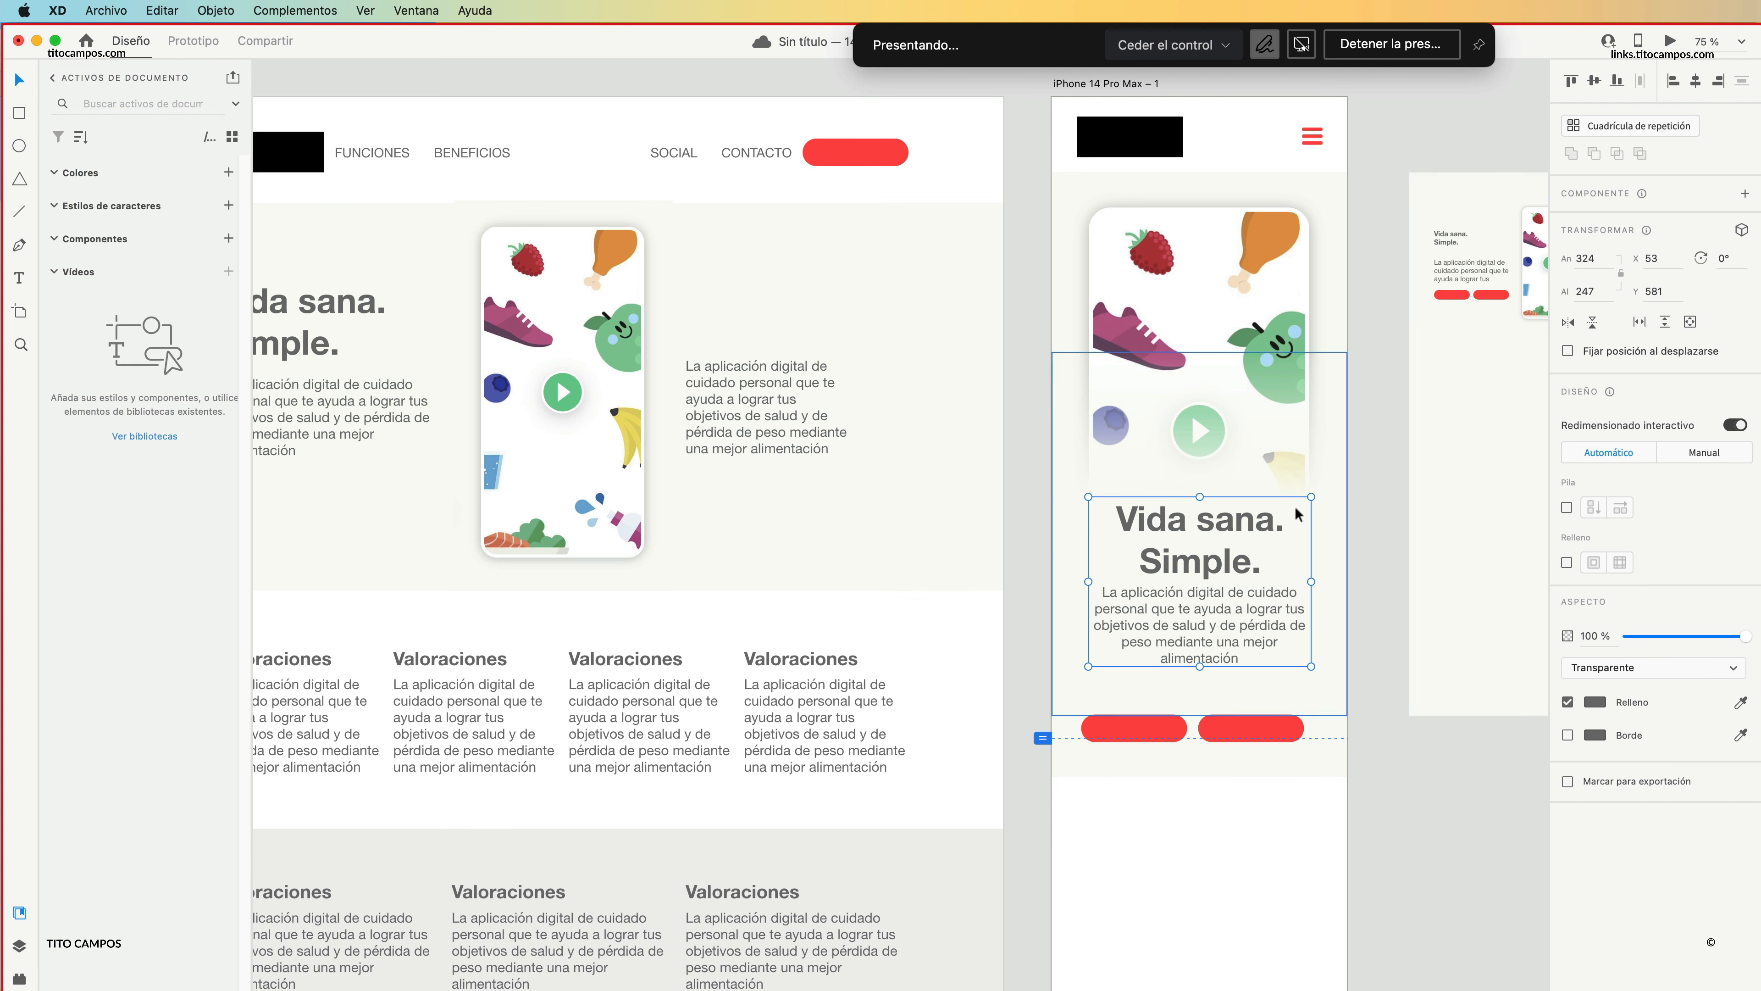
key(super+shift+g)
click(1358, 544)
drag(1208, 537, 1208, 532)
Rearrange the two red buttons into a centred vertical stack of larger pills beneath the paragraph.
click(1229, 719)
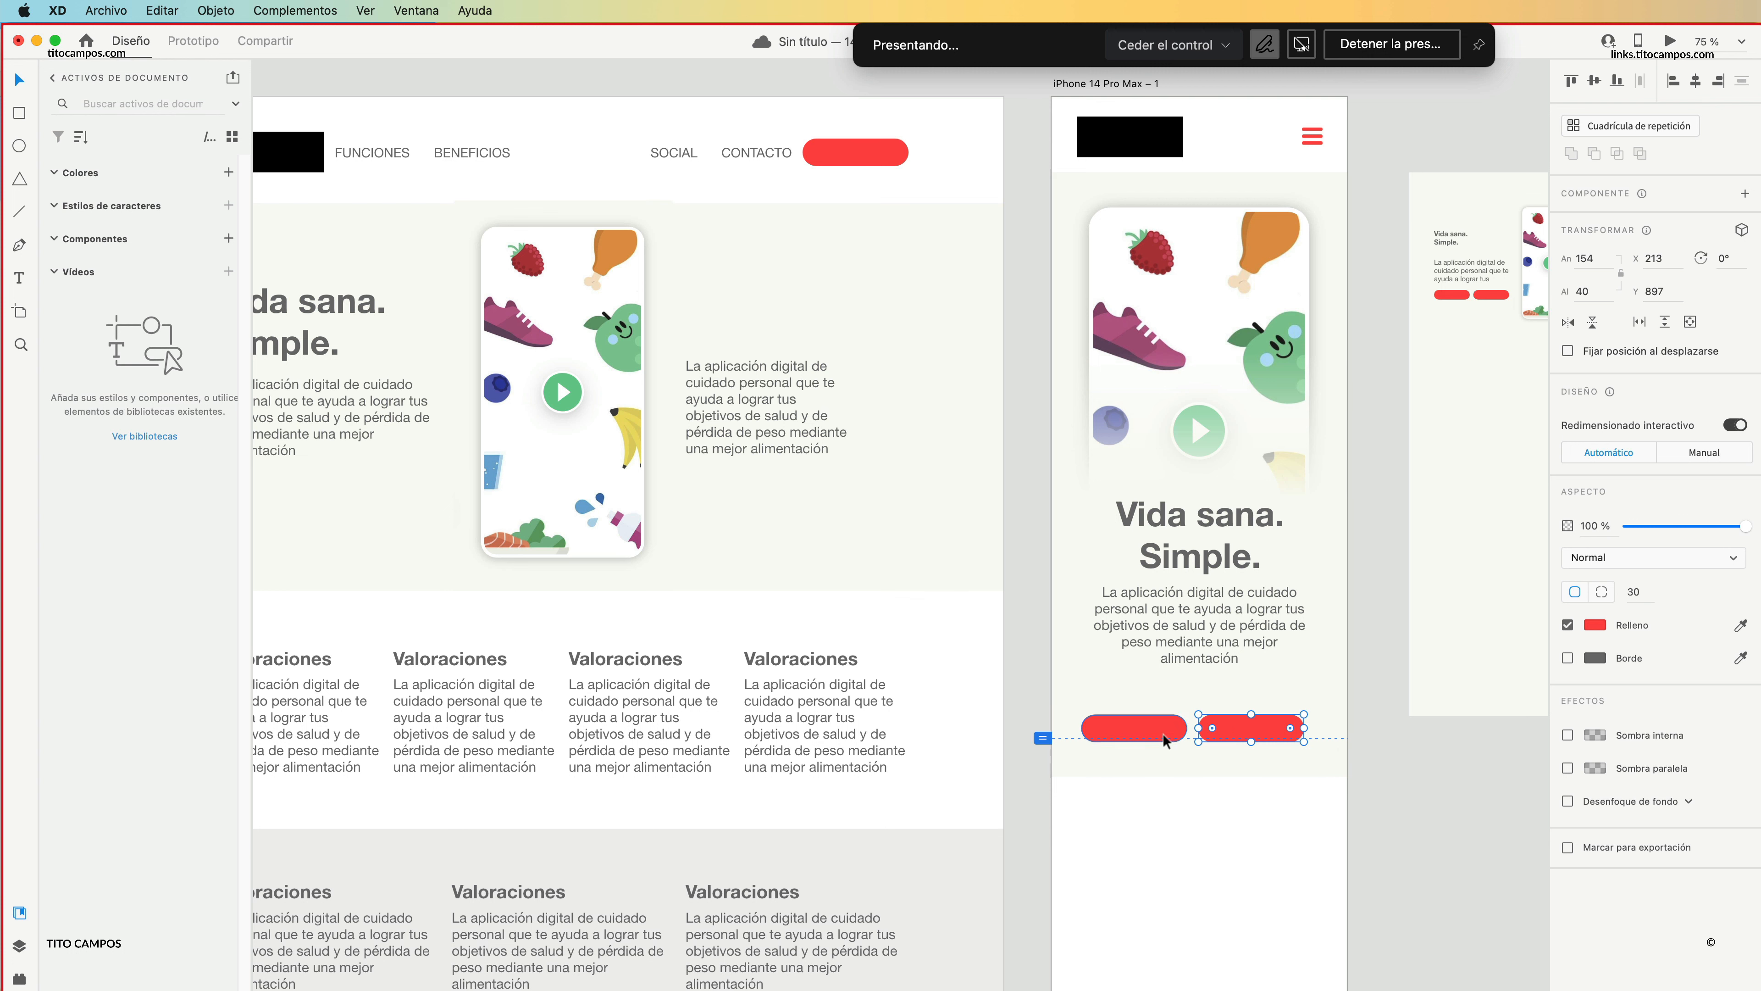
shift+click(1165, 741)
mouse_move(1245, 732)
mouse_down()
mouse_move(1257, 700)
mouse_move(1147, 744)
mouse_move(1162, 709)
mouse_move(1298, 754)
mouse_move(1239, 709)
mouse_move(1250, 696)
mouse_move(1229, 763)
mouse_move(1233, 716)
mouse_up()
click(1264, 725)
key(super+z)
click(1333, 741)
click(1106, 698)
key(Delete)
click(1203, 720)
click(1370, 687)
Lower the iPhone hero background's bottom edge to leave space under the stacked buttons, for a height of about 943 px.
scroll(1293, 590, down, 3)
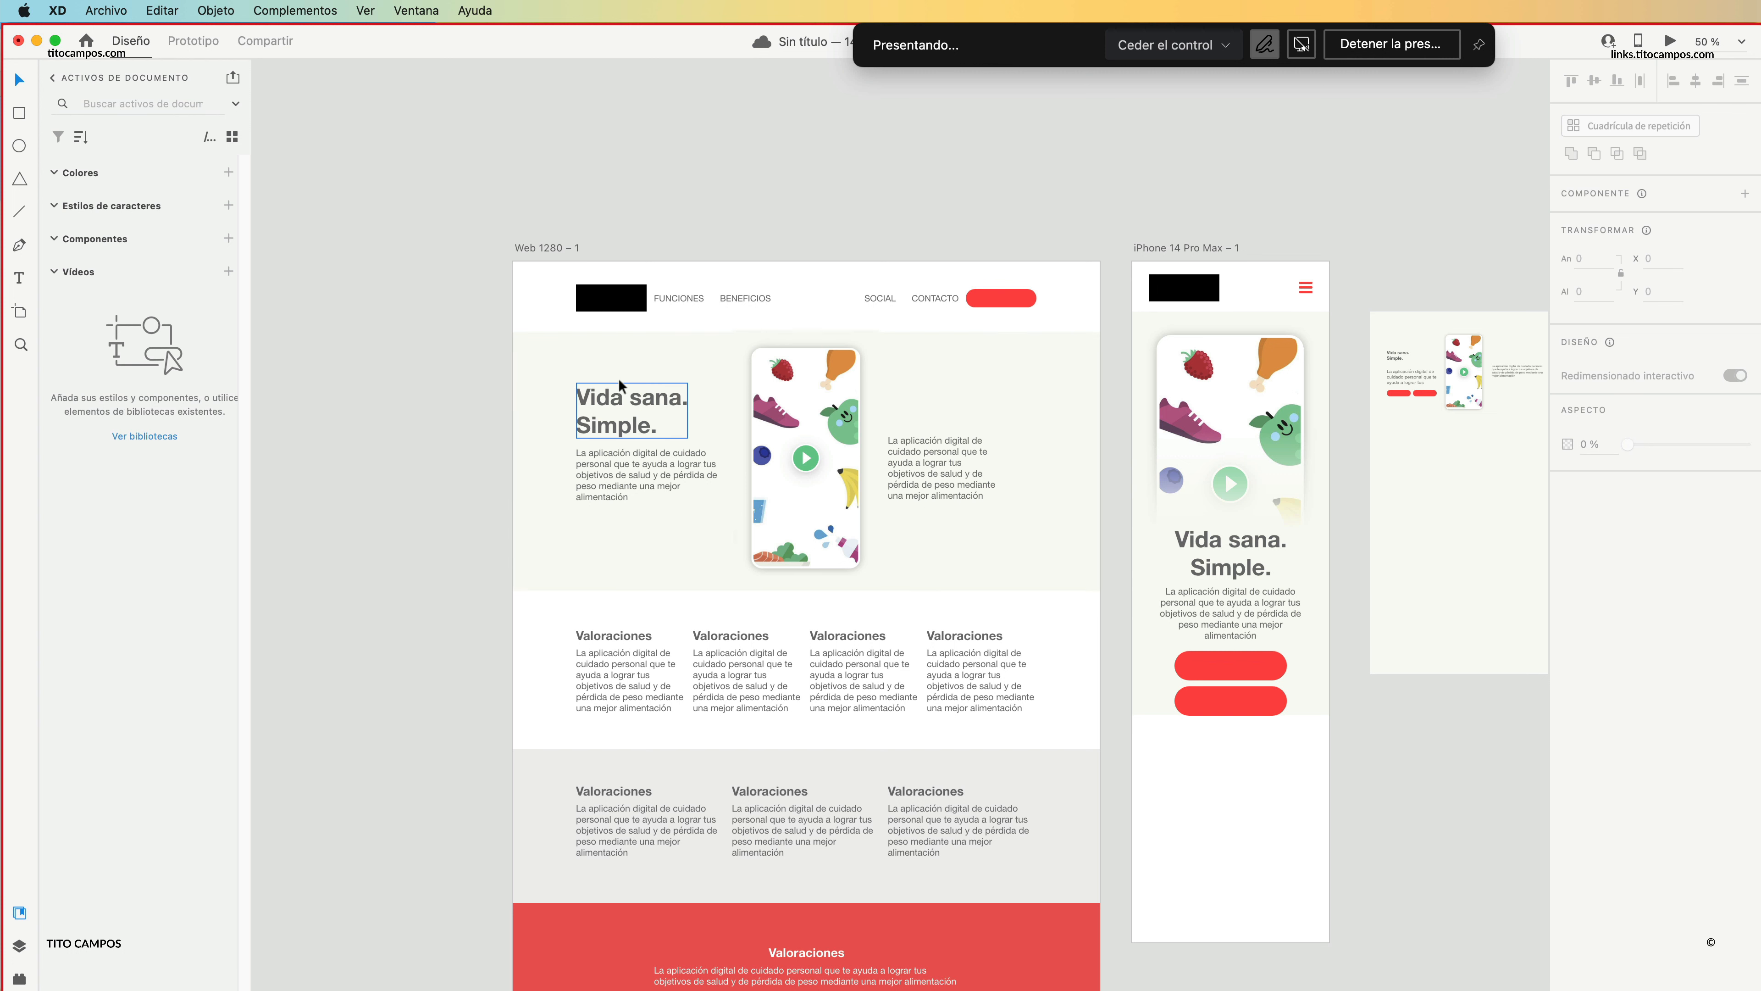
click(1141, 314)
click(1318, 709)
drag(1229, 714, 1223, 743)
click(1354, 726)
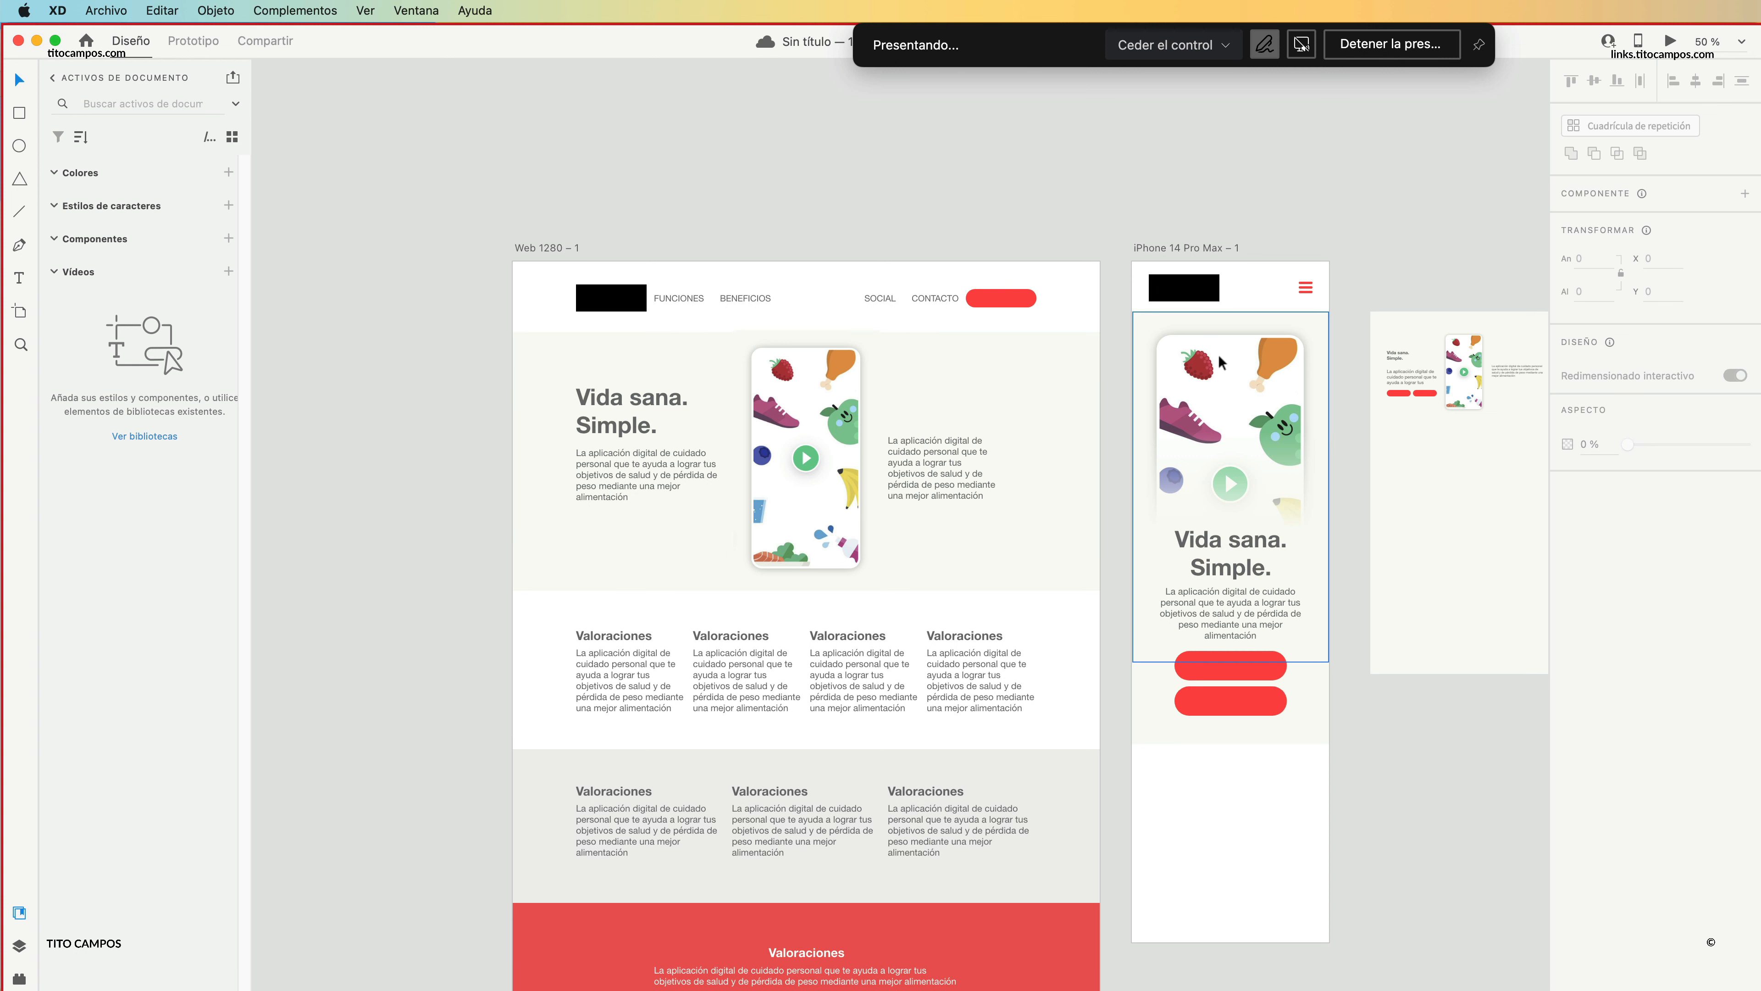
click(1268, 388)
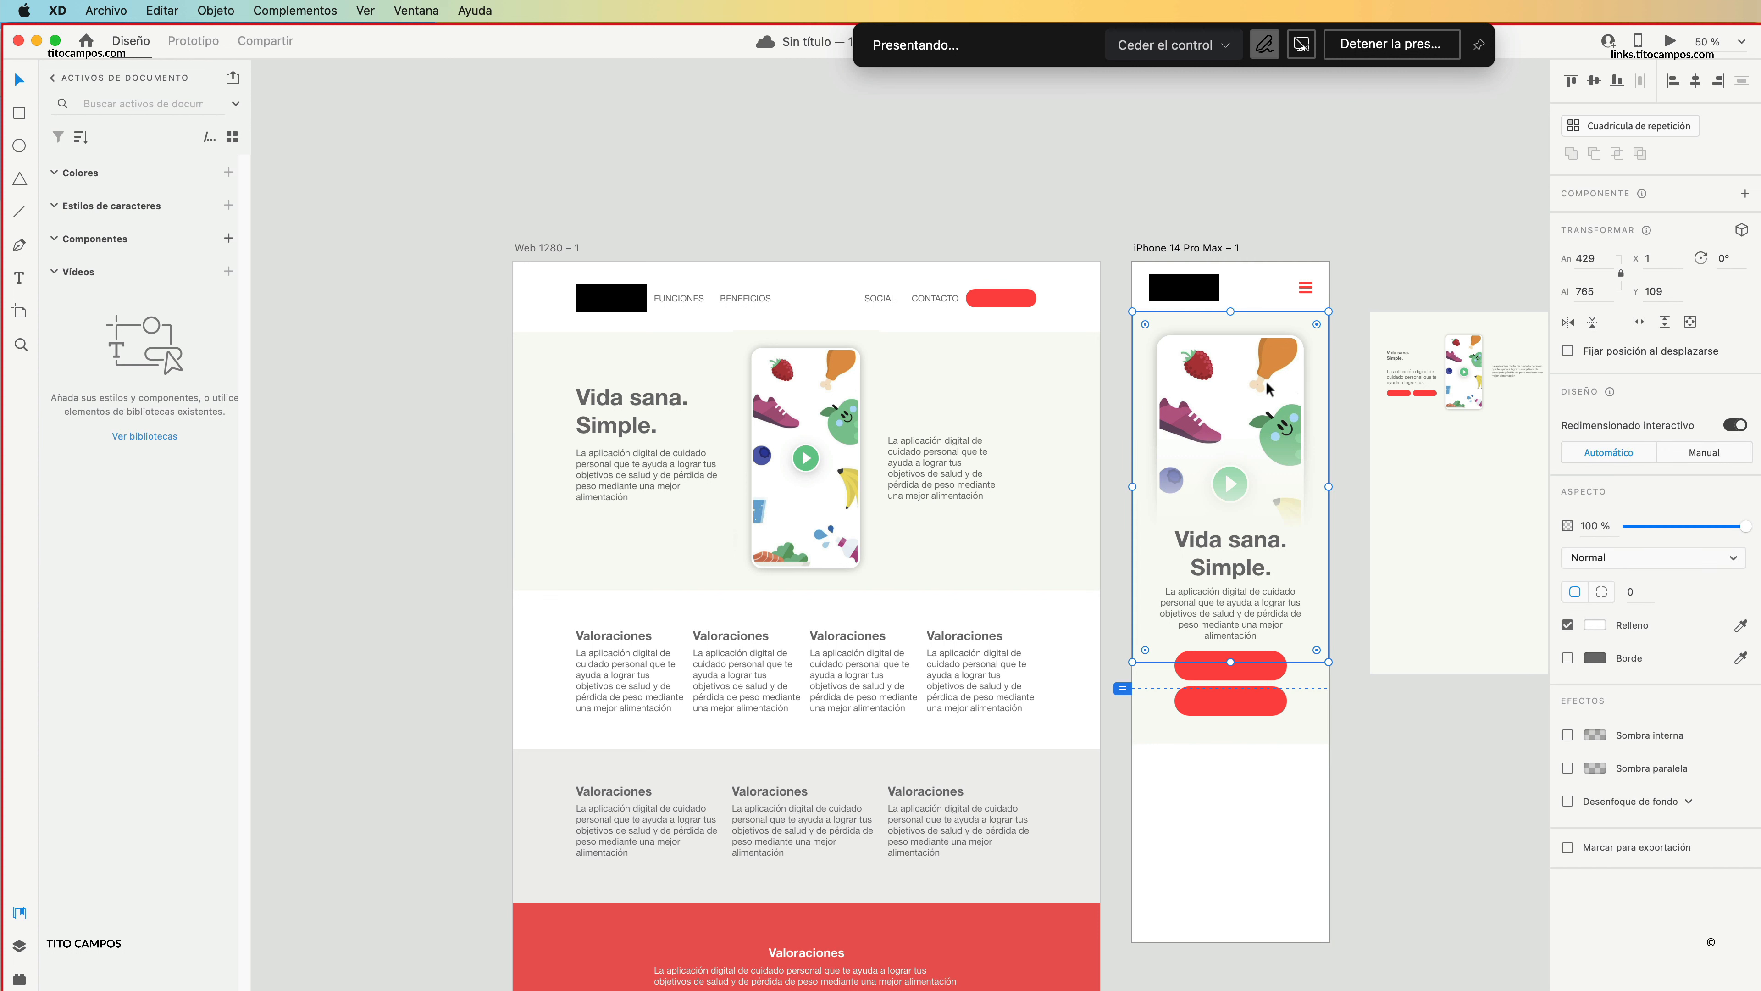
drag(1328, 661, 1312, 740)
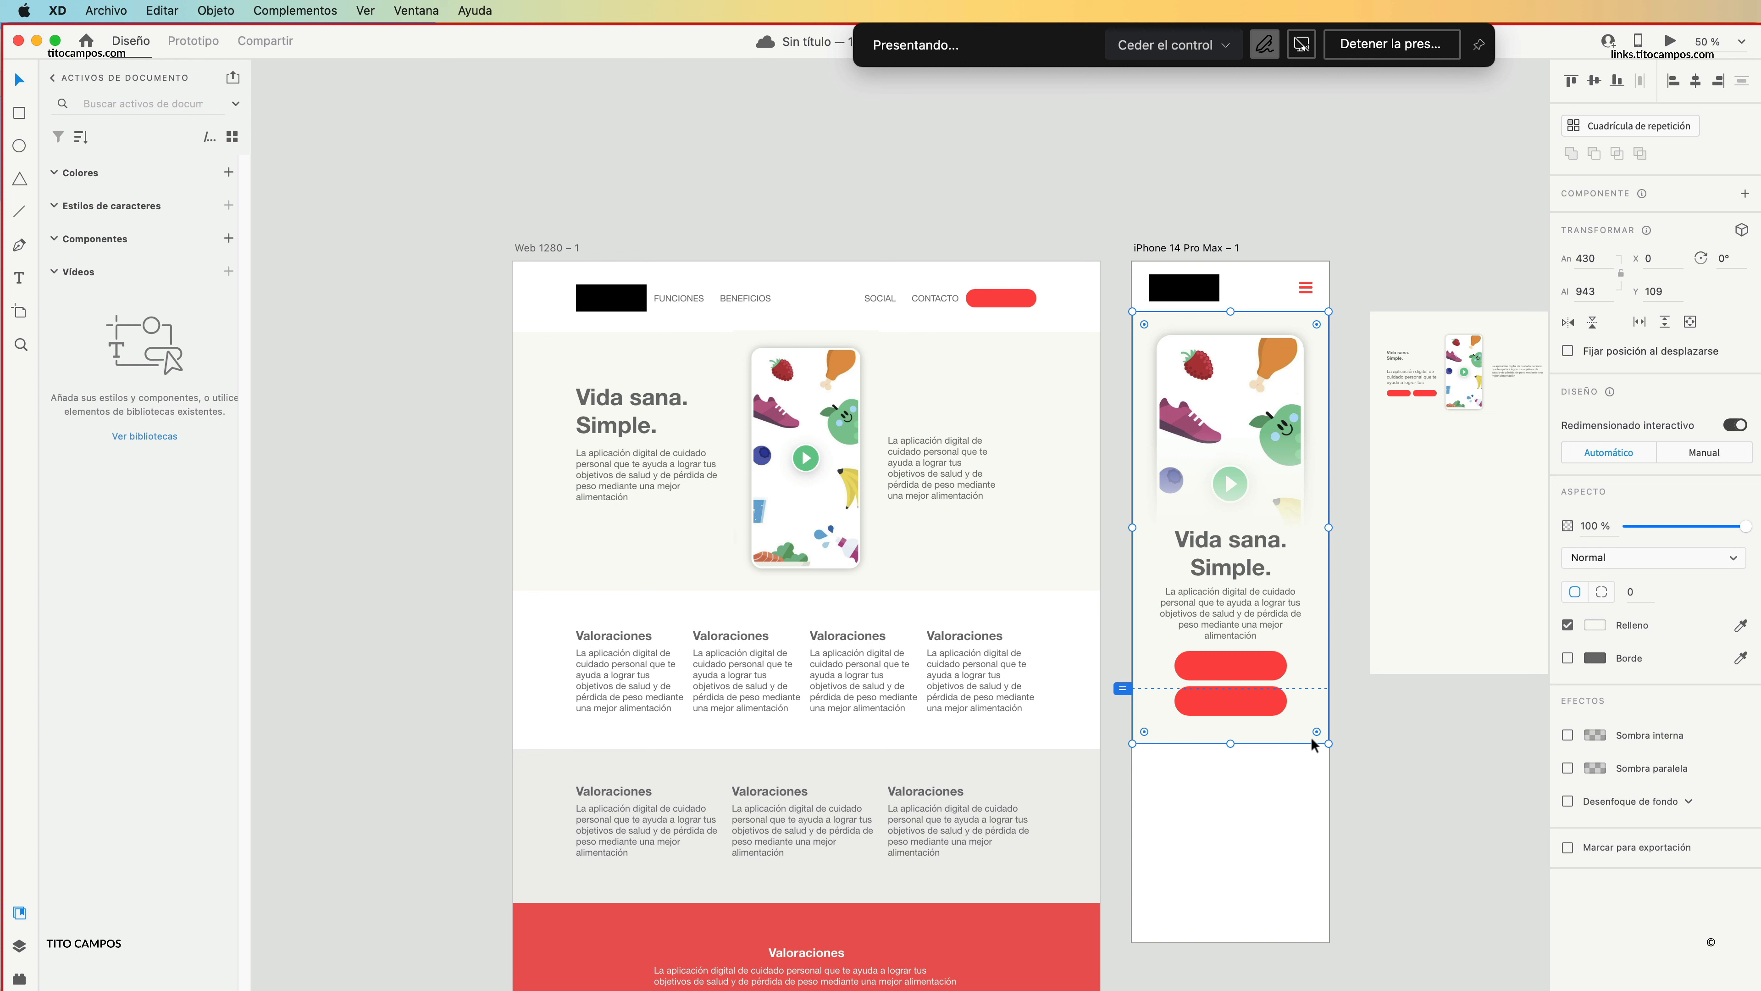
click(1382, 271)
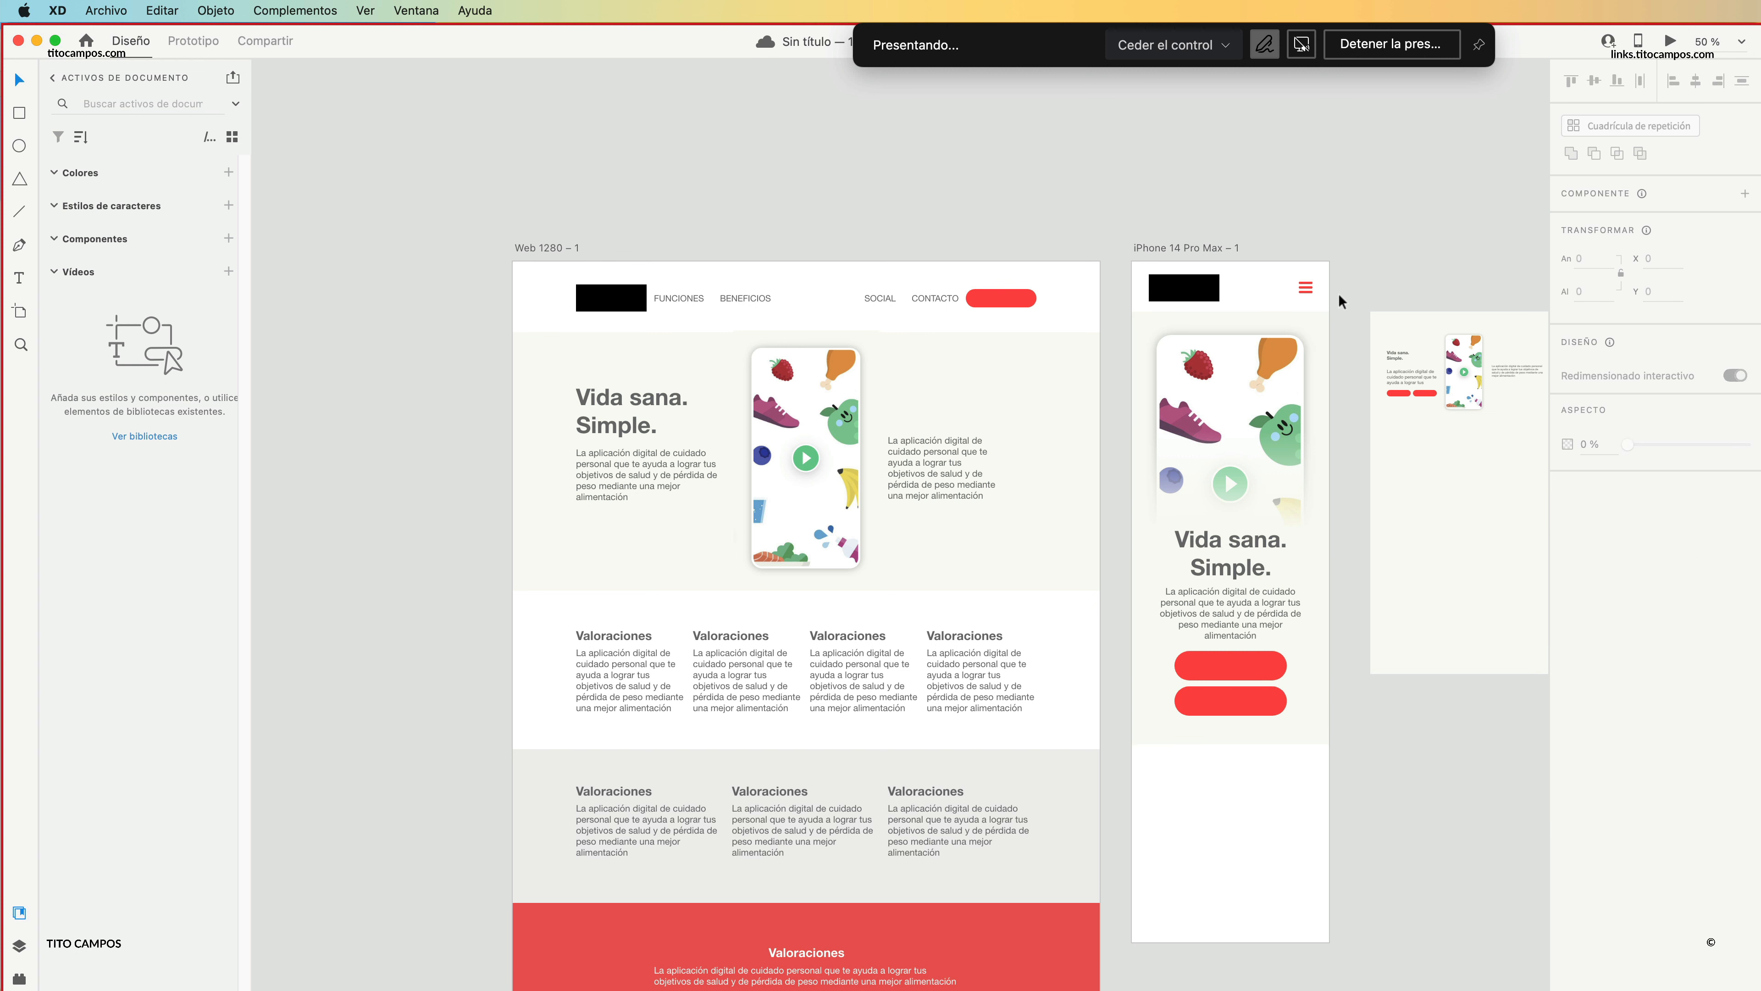
mouse_move(1163, 188)
mouse_down()
mouse_move(1308, 809)
mouse_move(1153, 199)
mouse_up()
click(1454, 781)
click(1278, 227)
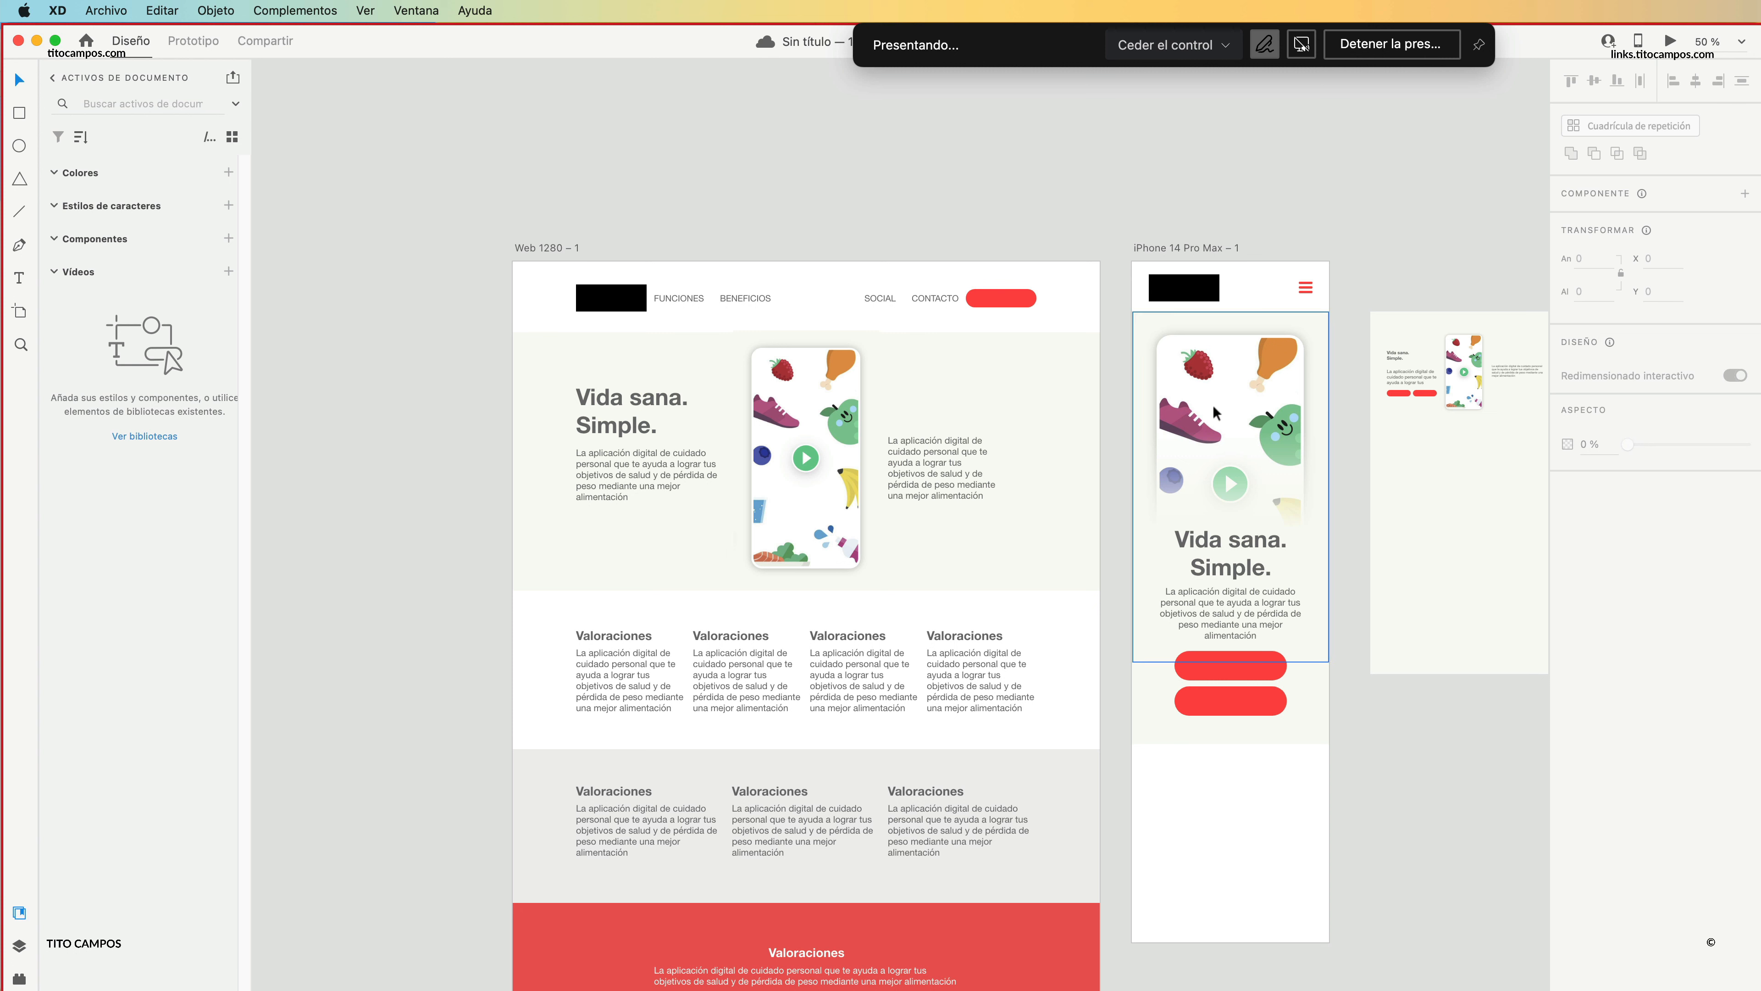
Show the layout column grids on the web and iPhone artboards.
key(z)
drag(693, 436, 856, 507)
scroll(992, 519, down, 10)
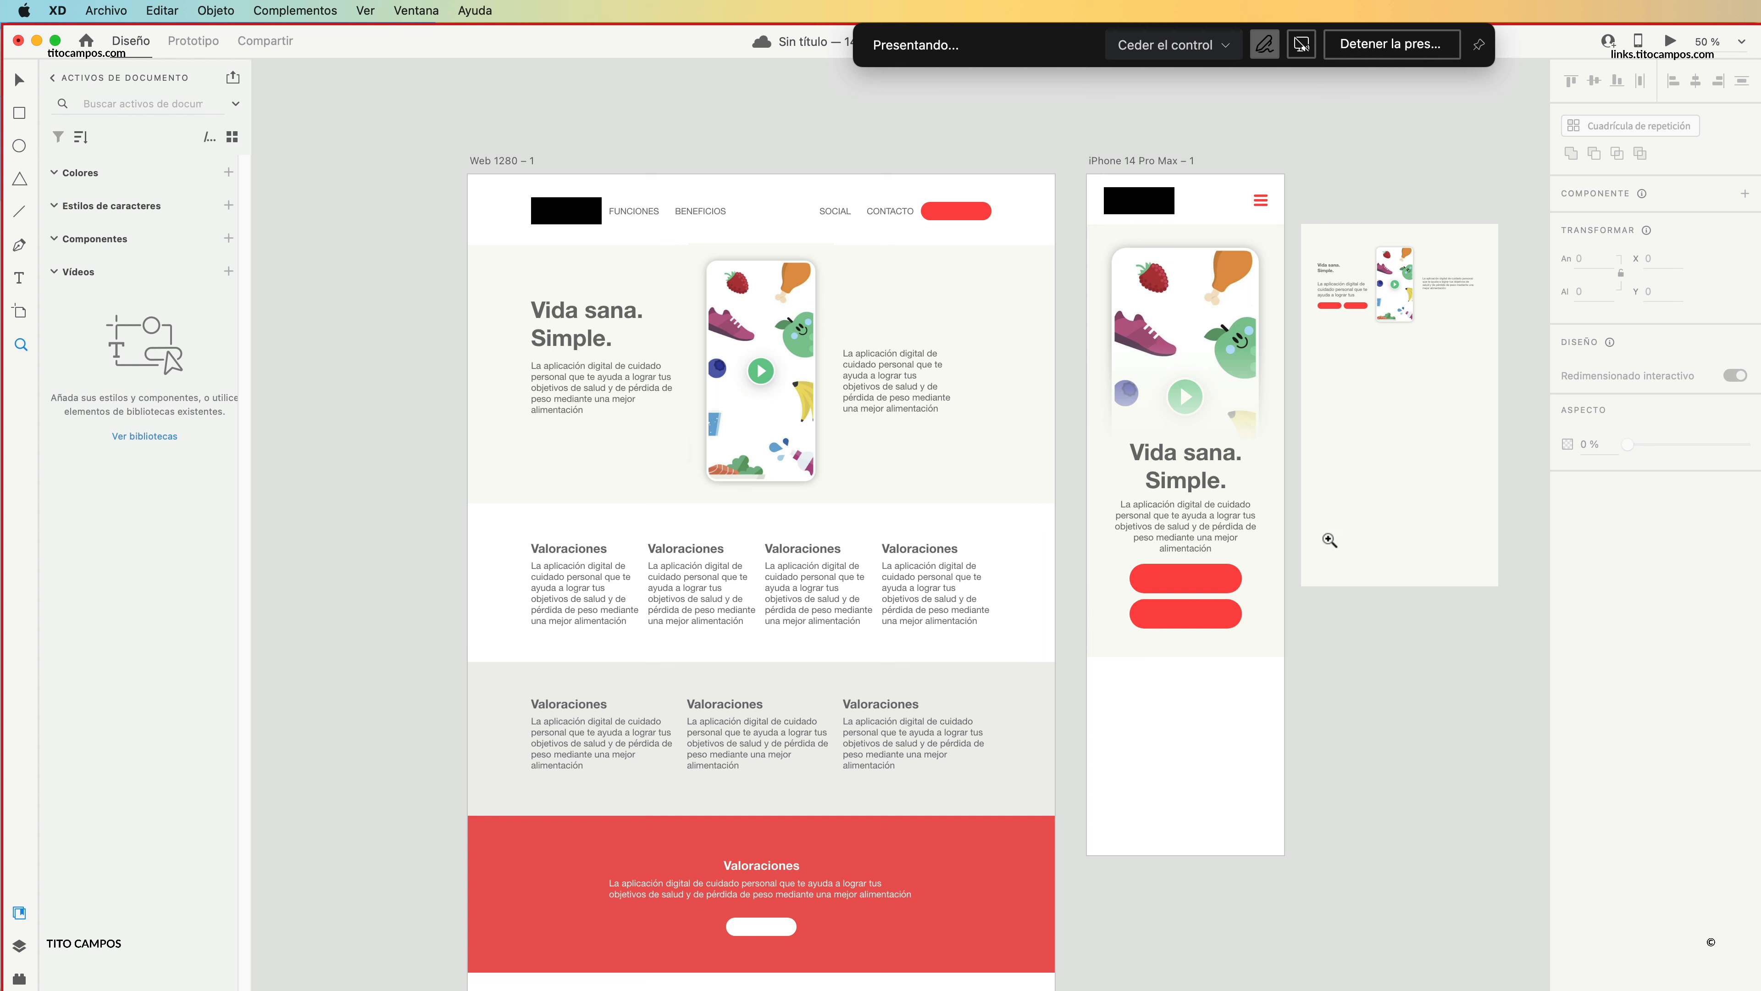
key(v)
click(526, 167)
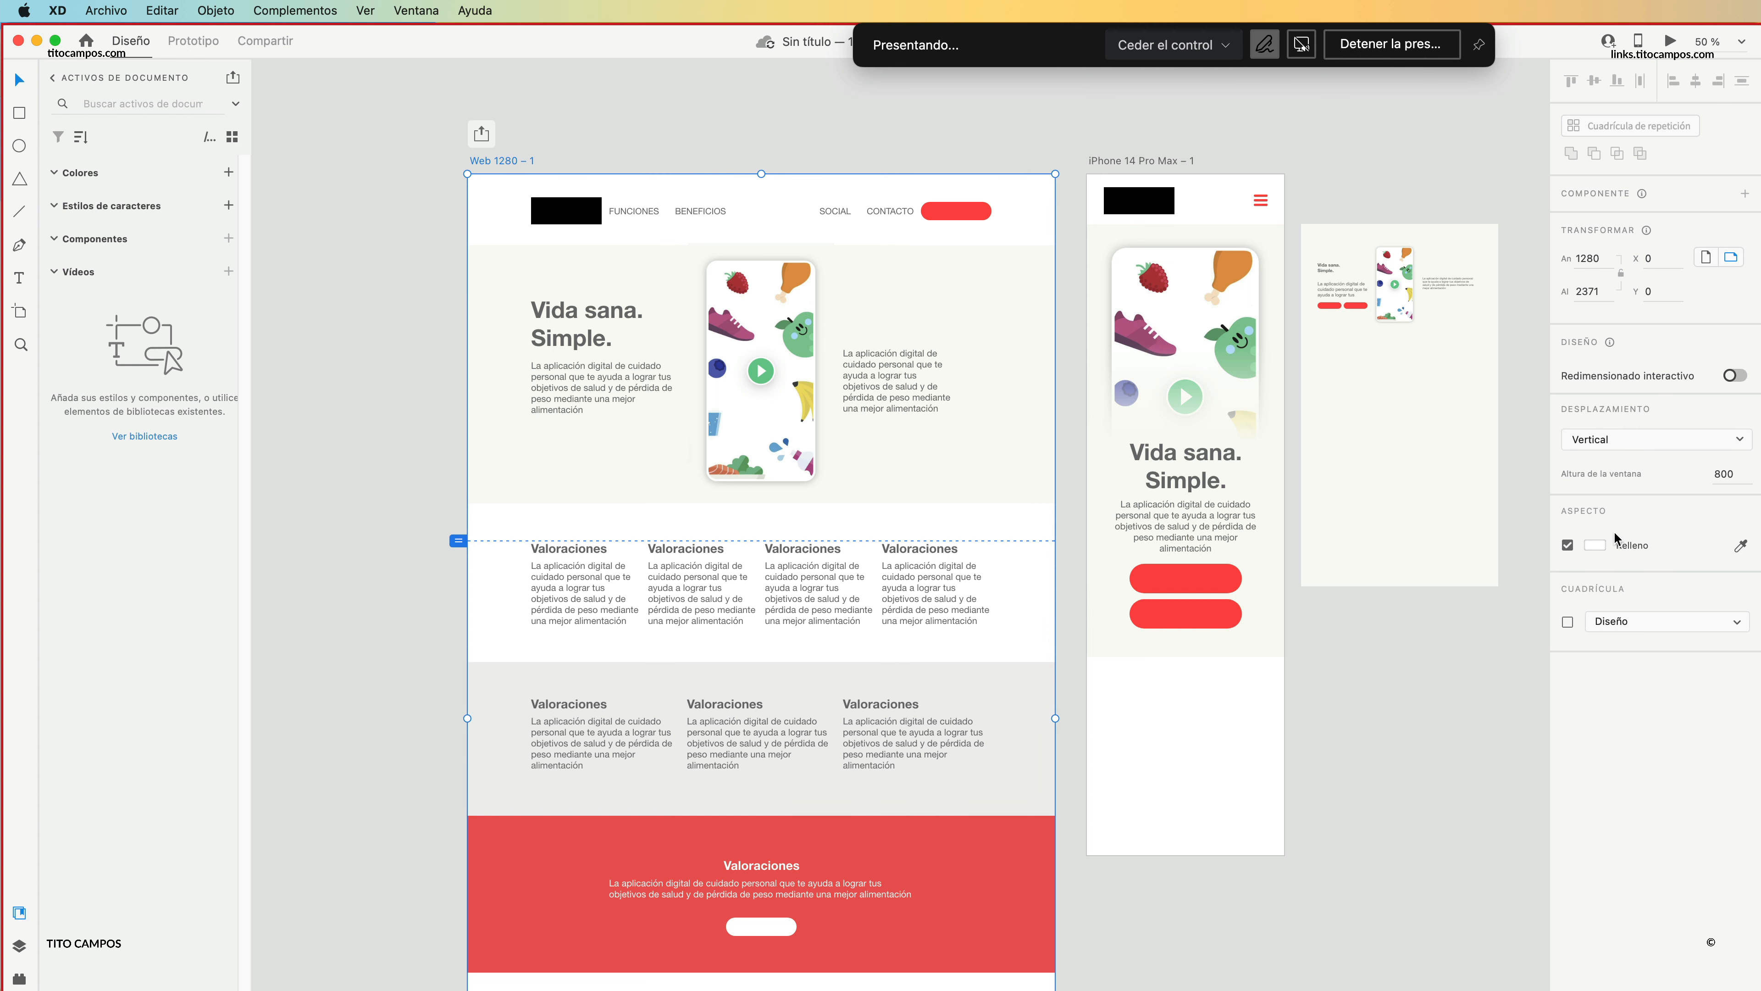
click(1567, 622)
click(1343, 691)
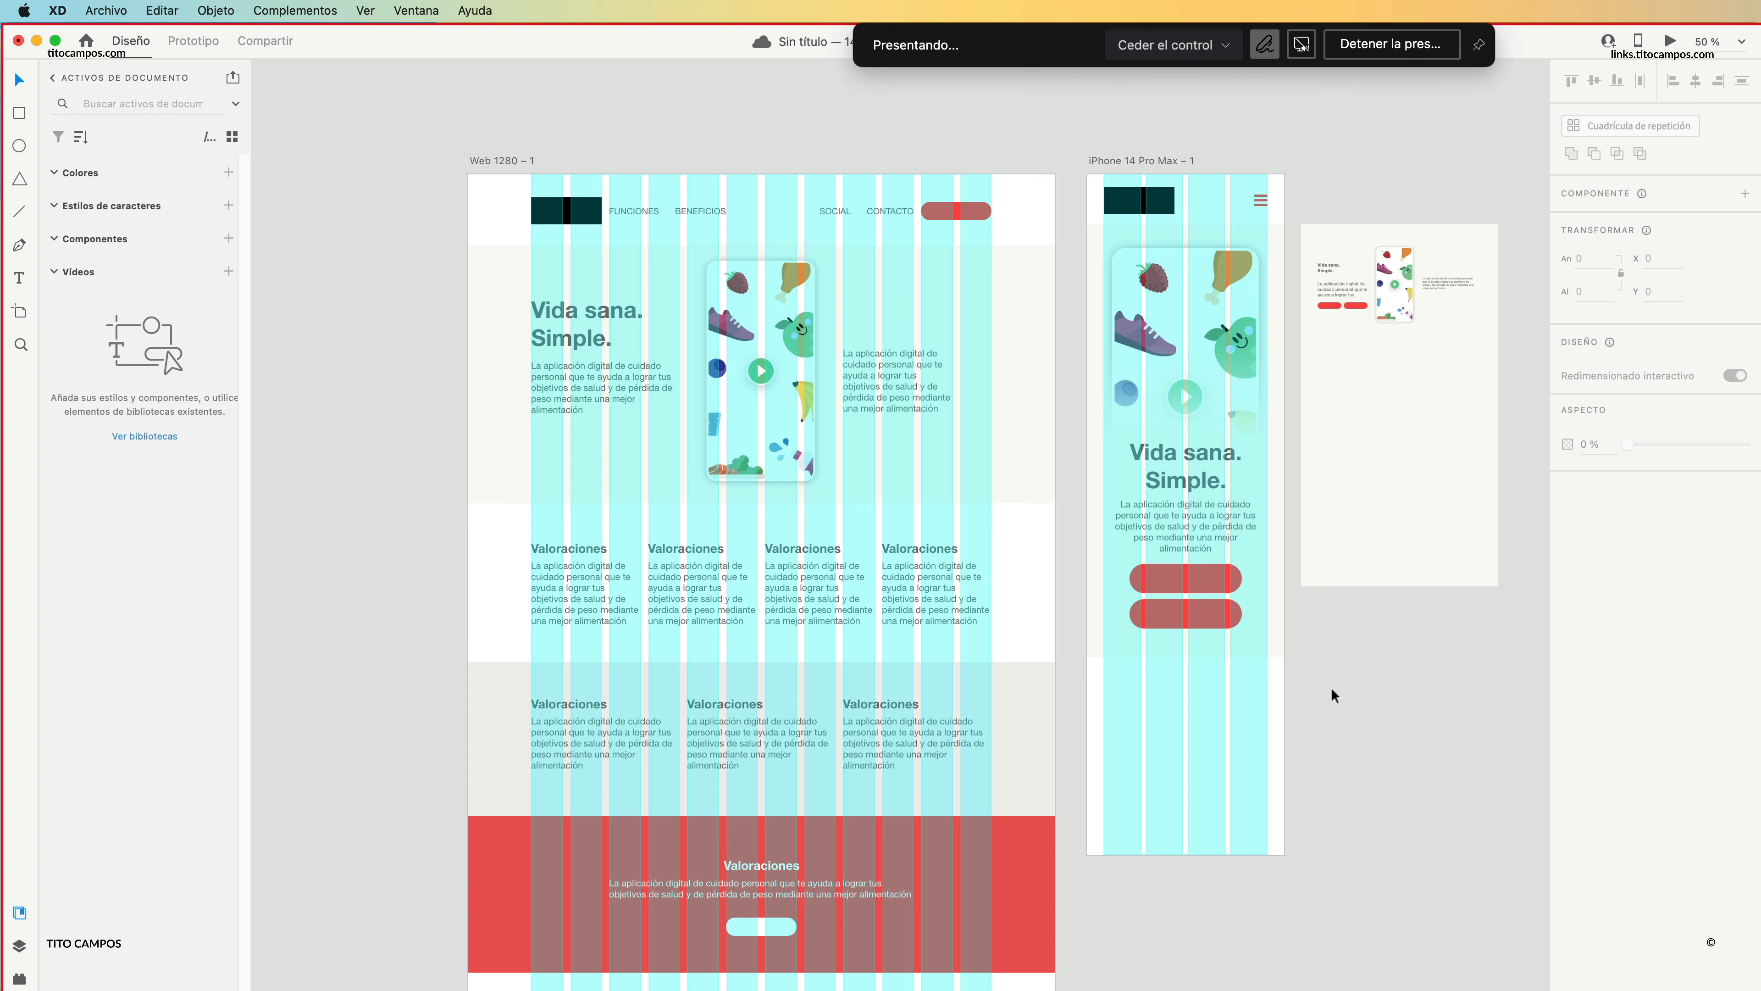
scroll(1330, 687, up, 3)
scroll(1331, 686, left, 3)
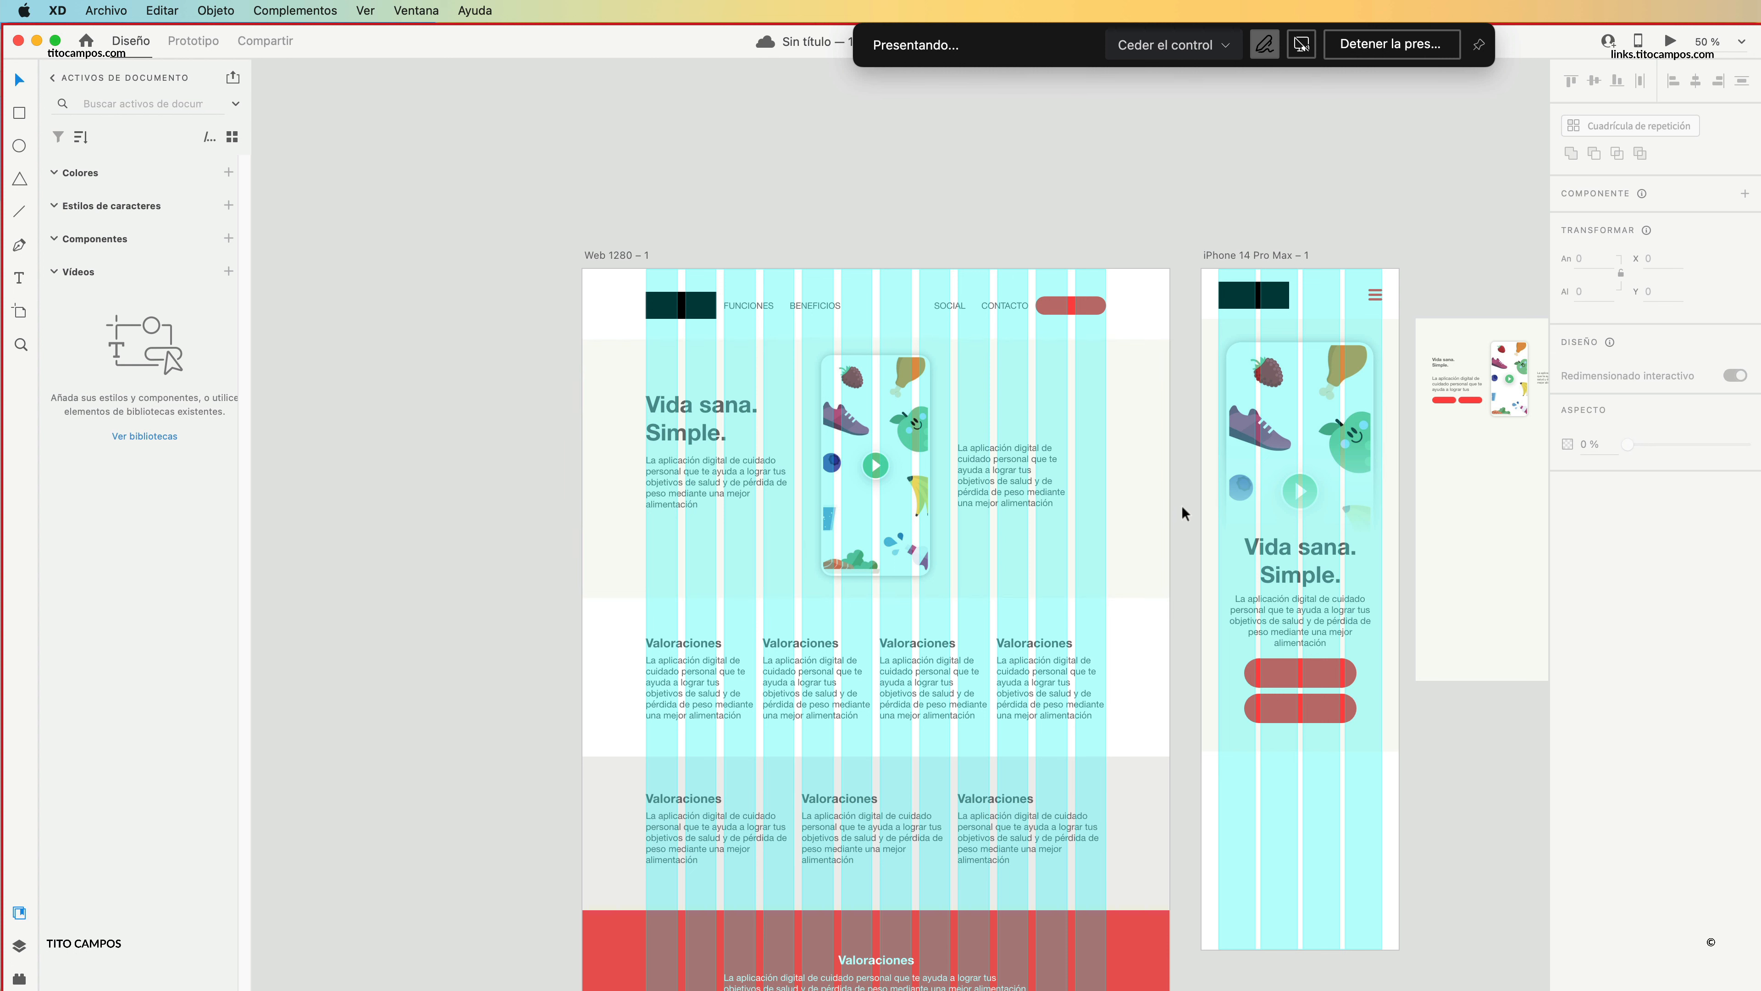
Switch to Safari and go from the Lifesum features page to the Lifesum home page.
key(super+Tab)
key(super+Tab)
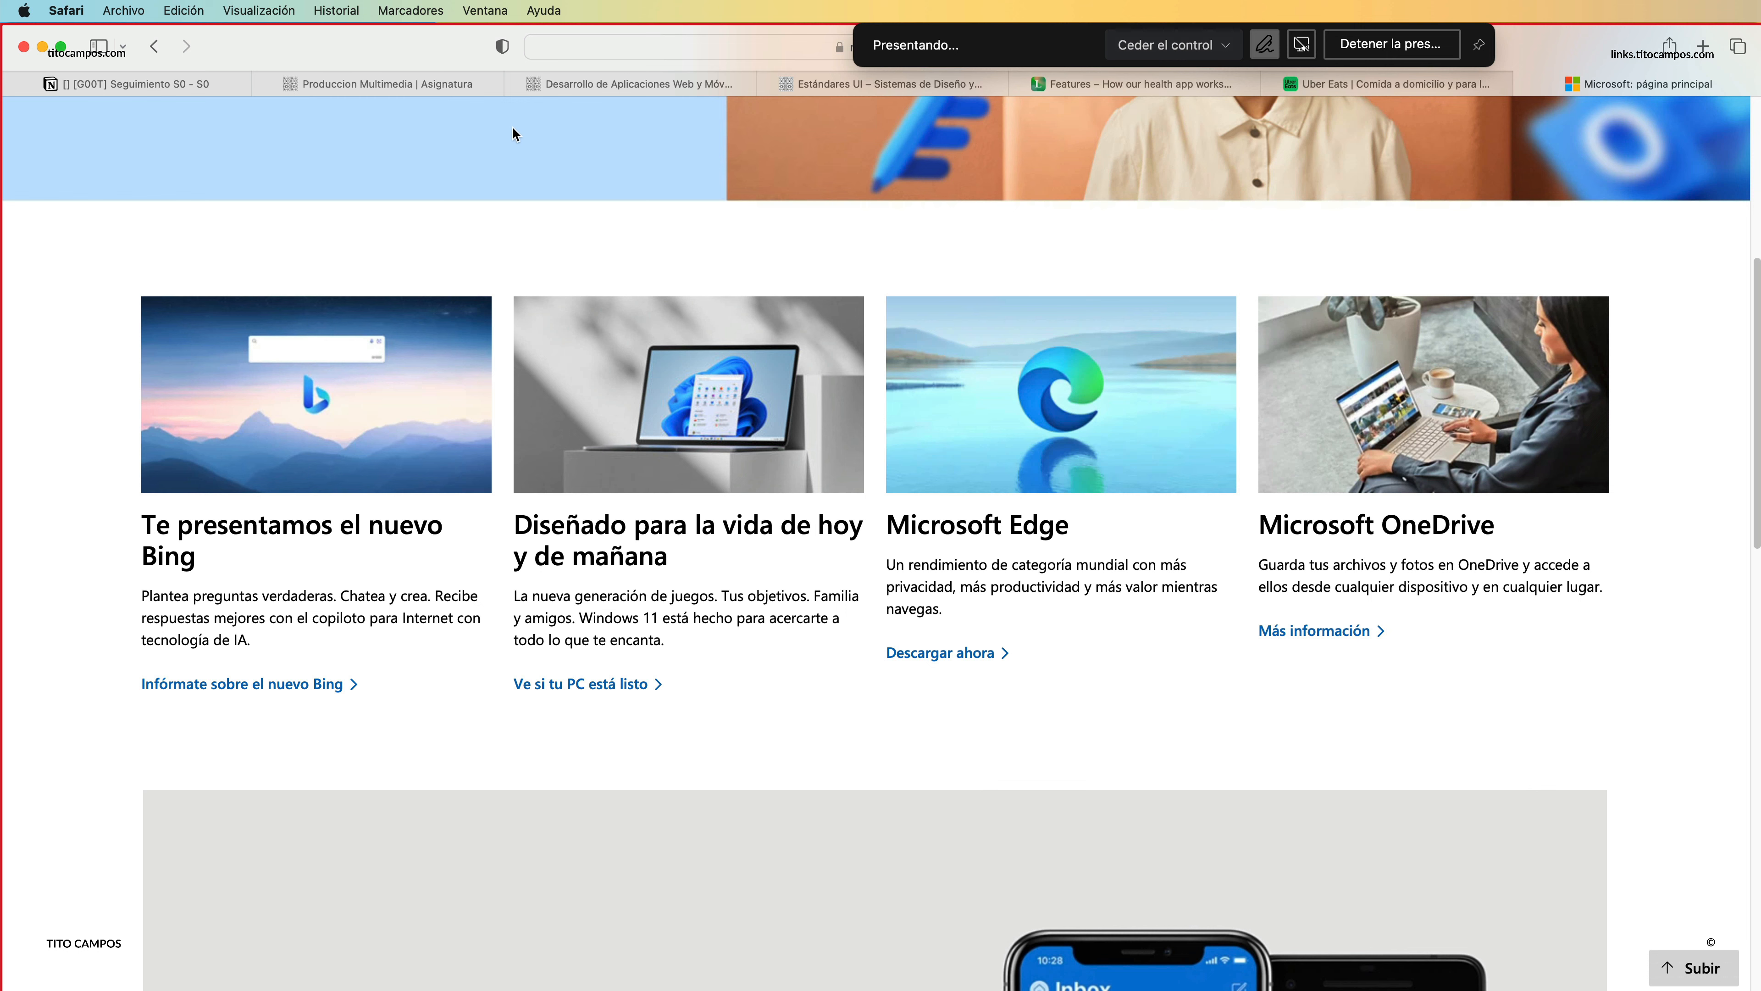
click(1108, 81)
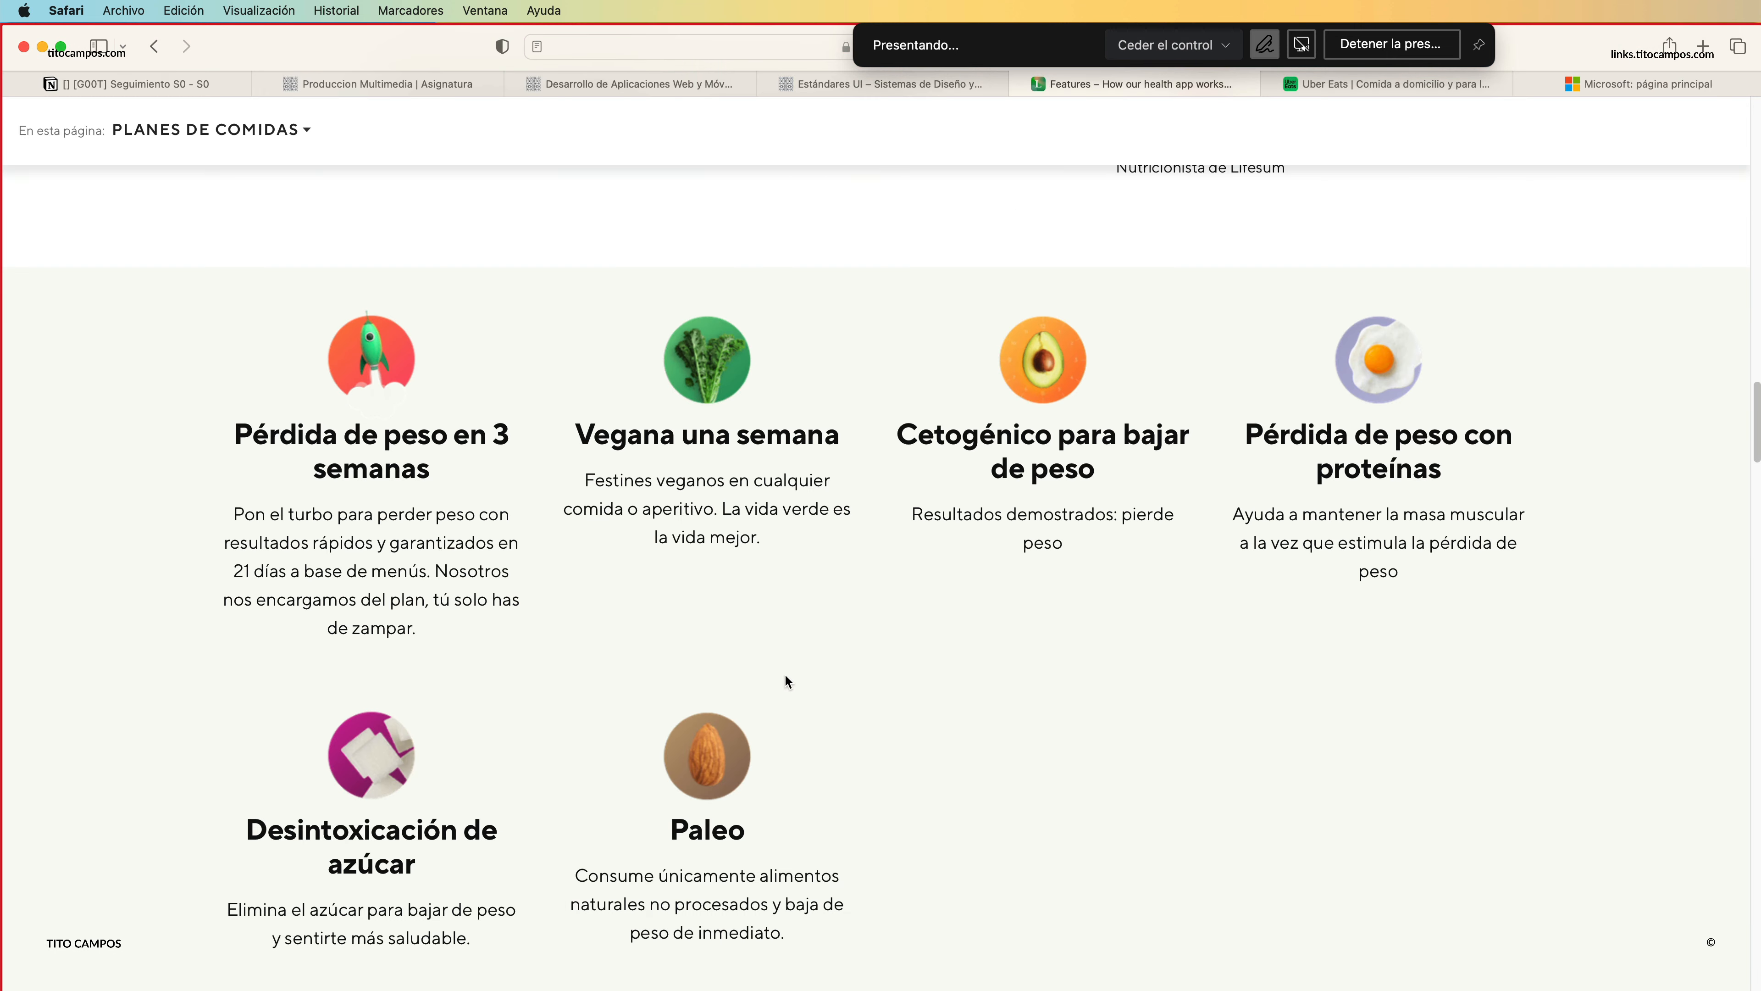
scroll(824, 532, up, 10)
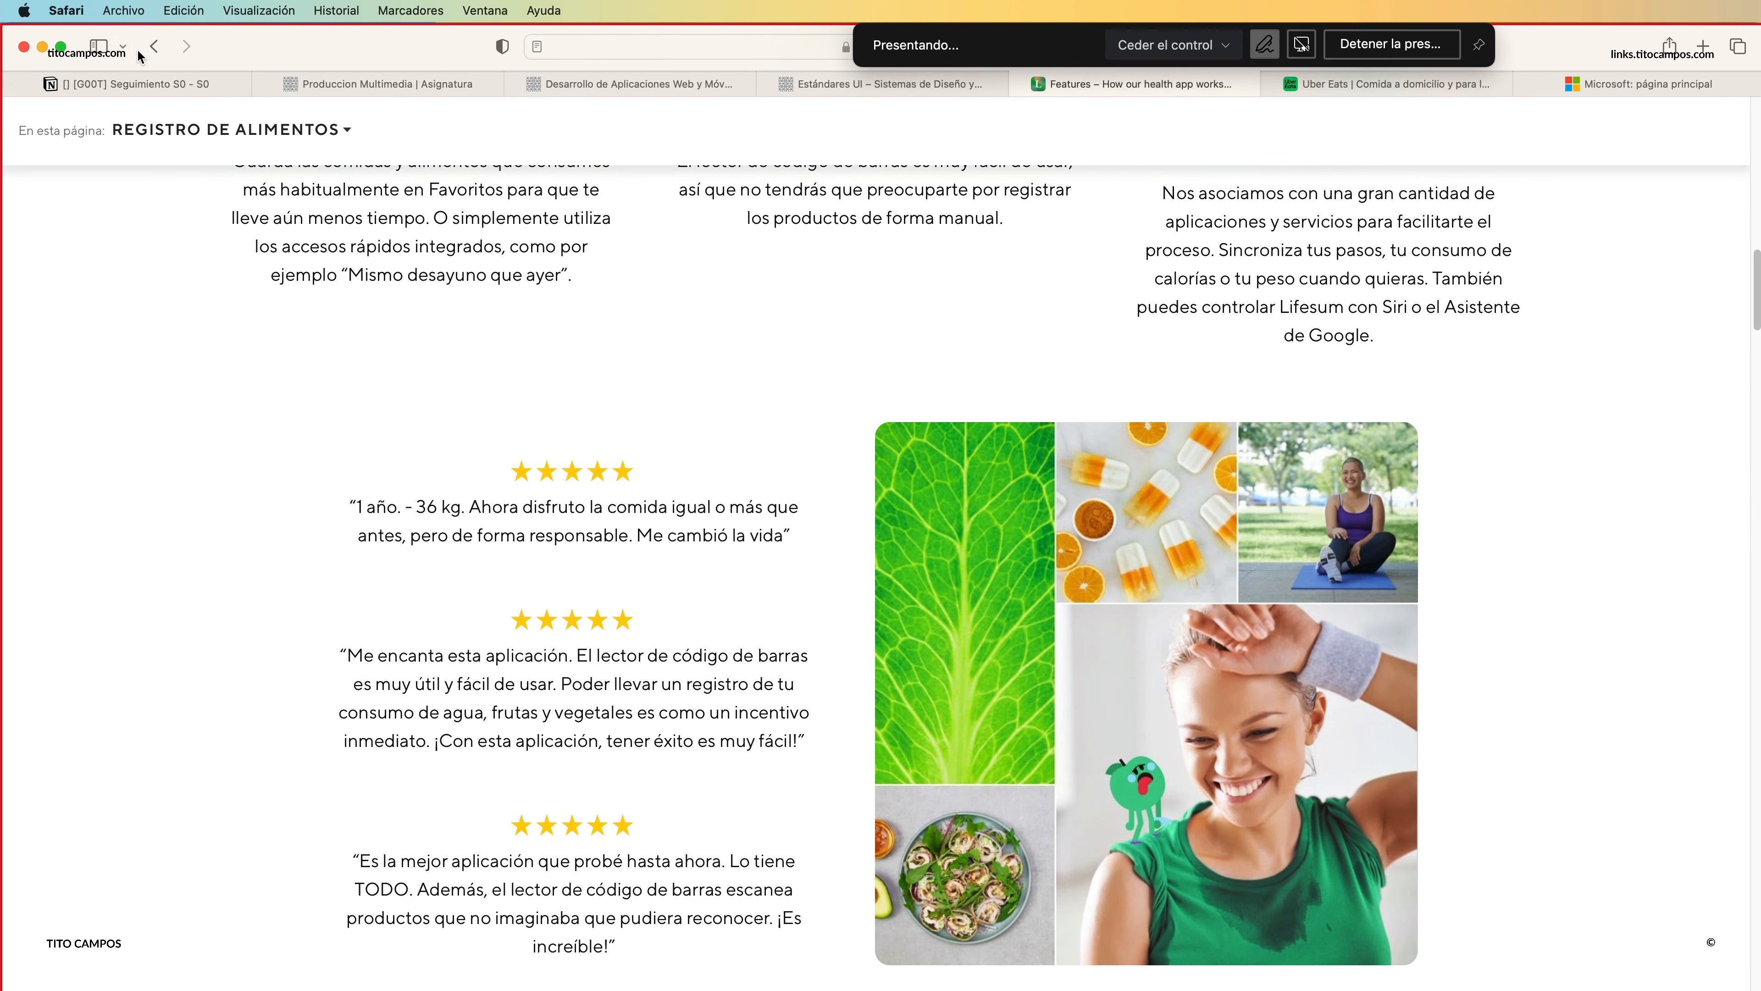
drag(139, 50, 140, 52)
click(156, 49)
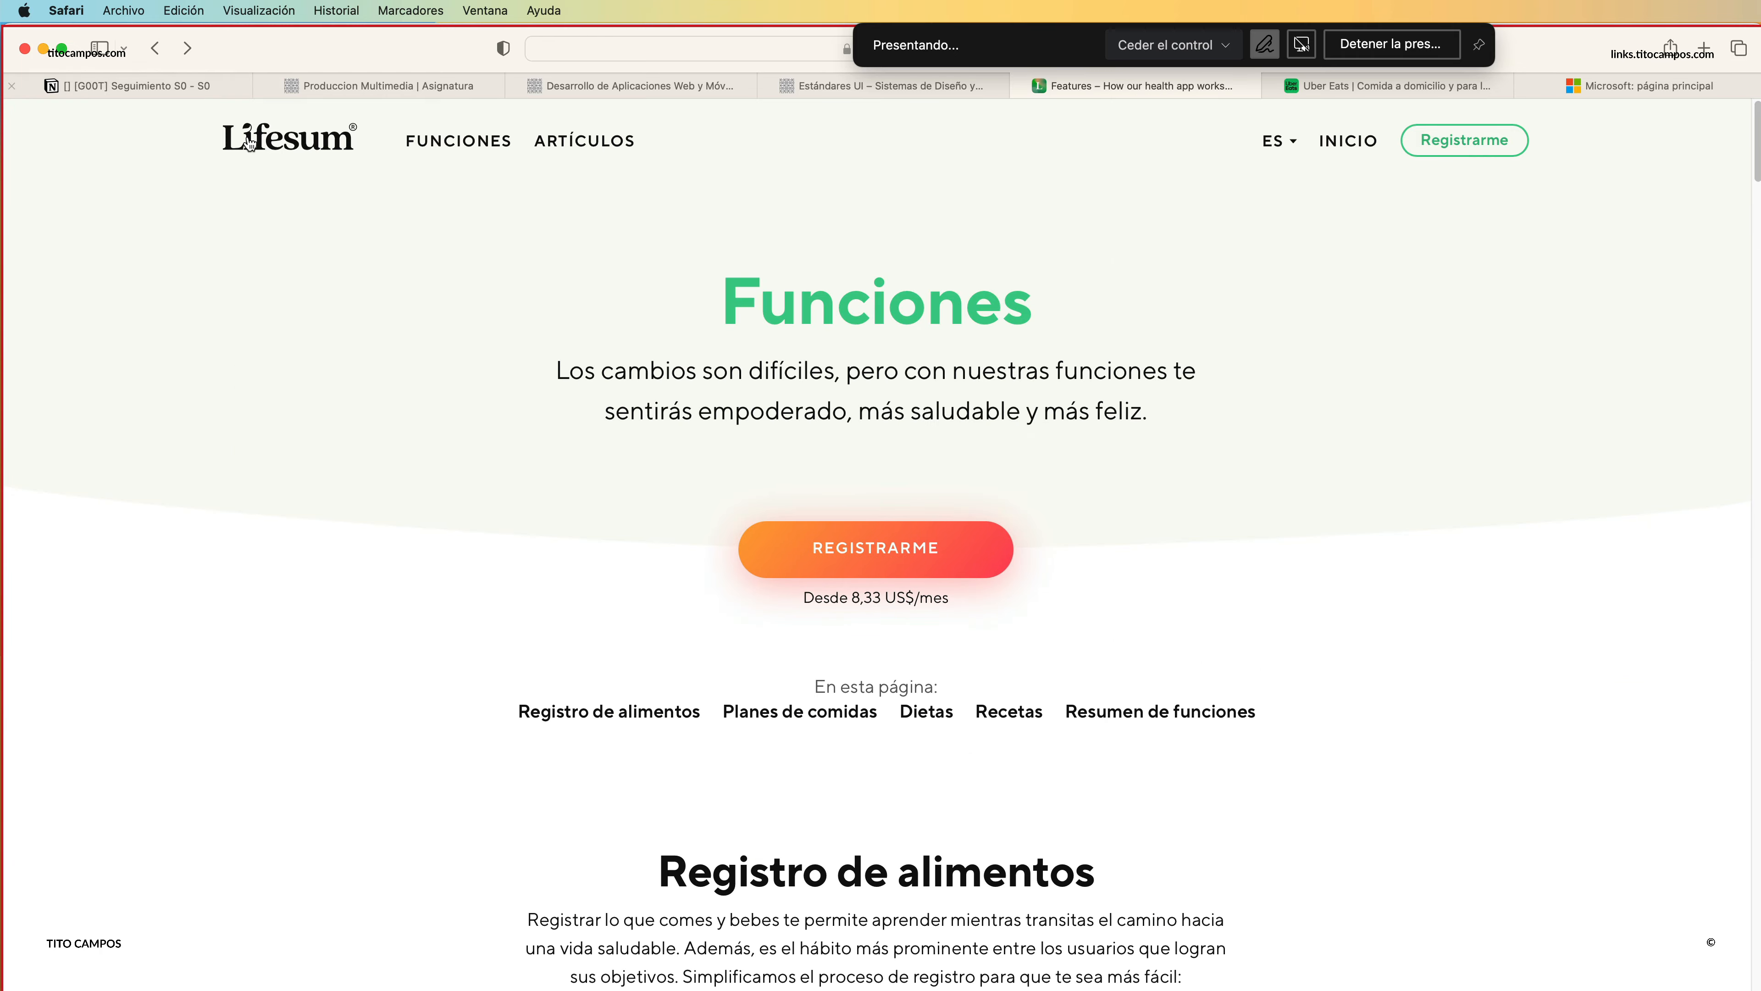
click(249, 137)
Find the diet and meal plan quiz card on the Lifesum home page and start the test.
scroll(761, 555, down, 5)
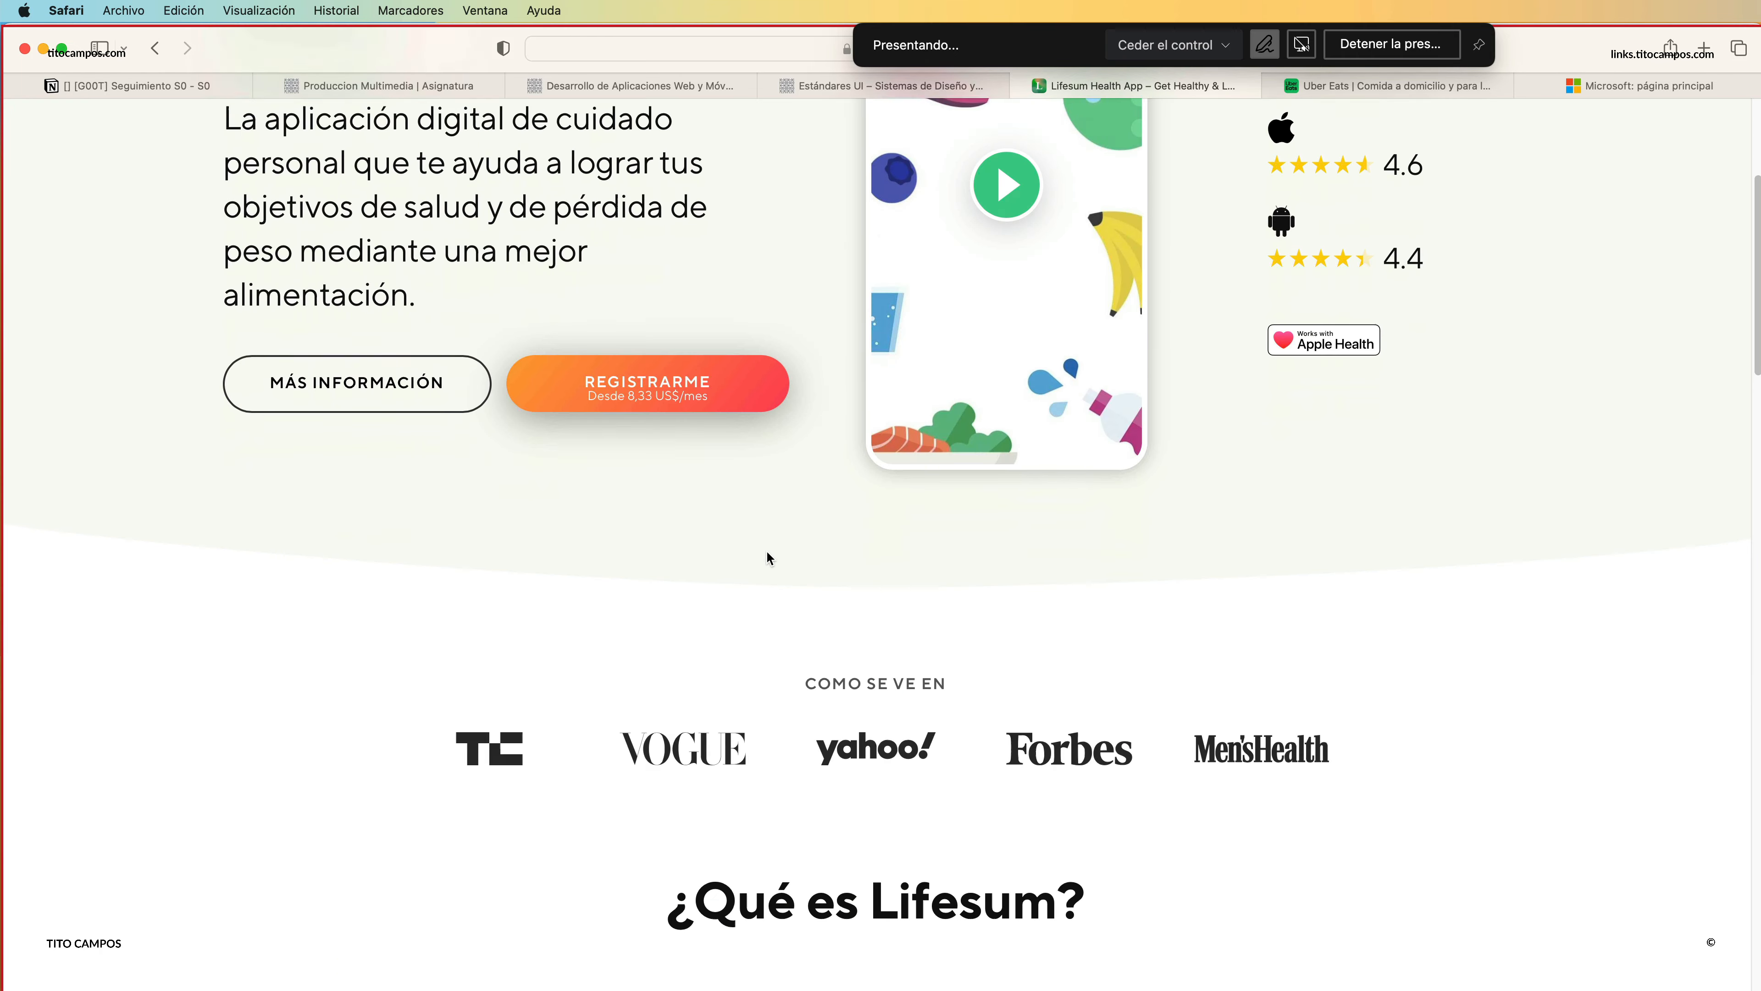
scroll(762, 607, down, 20)
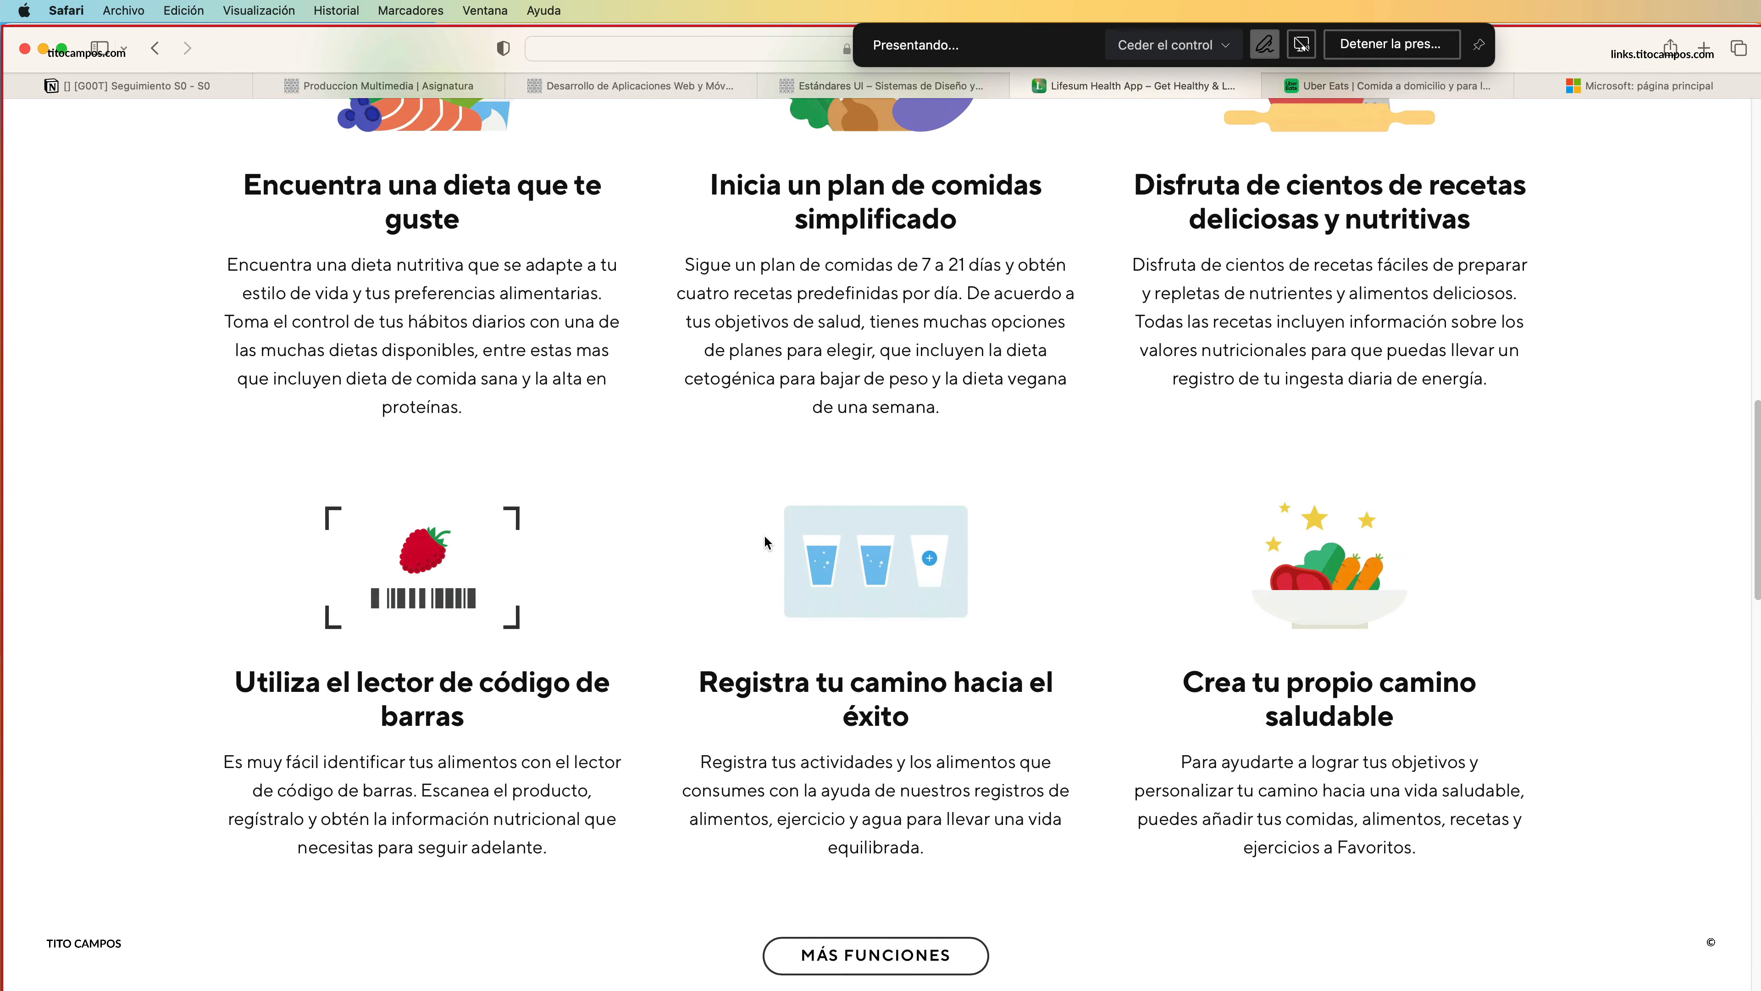
scroll(775, 541, up, 3)
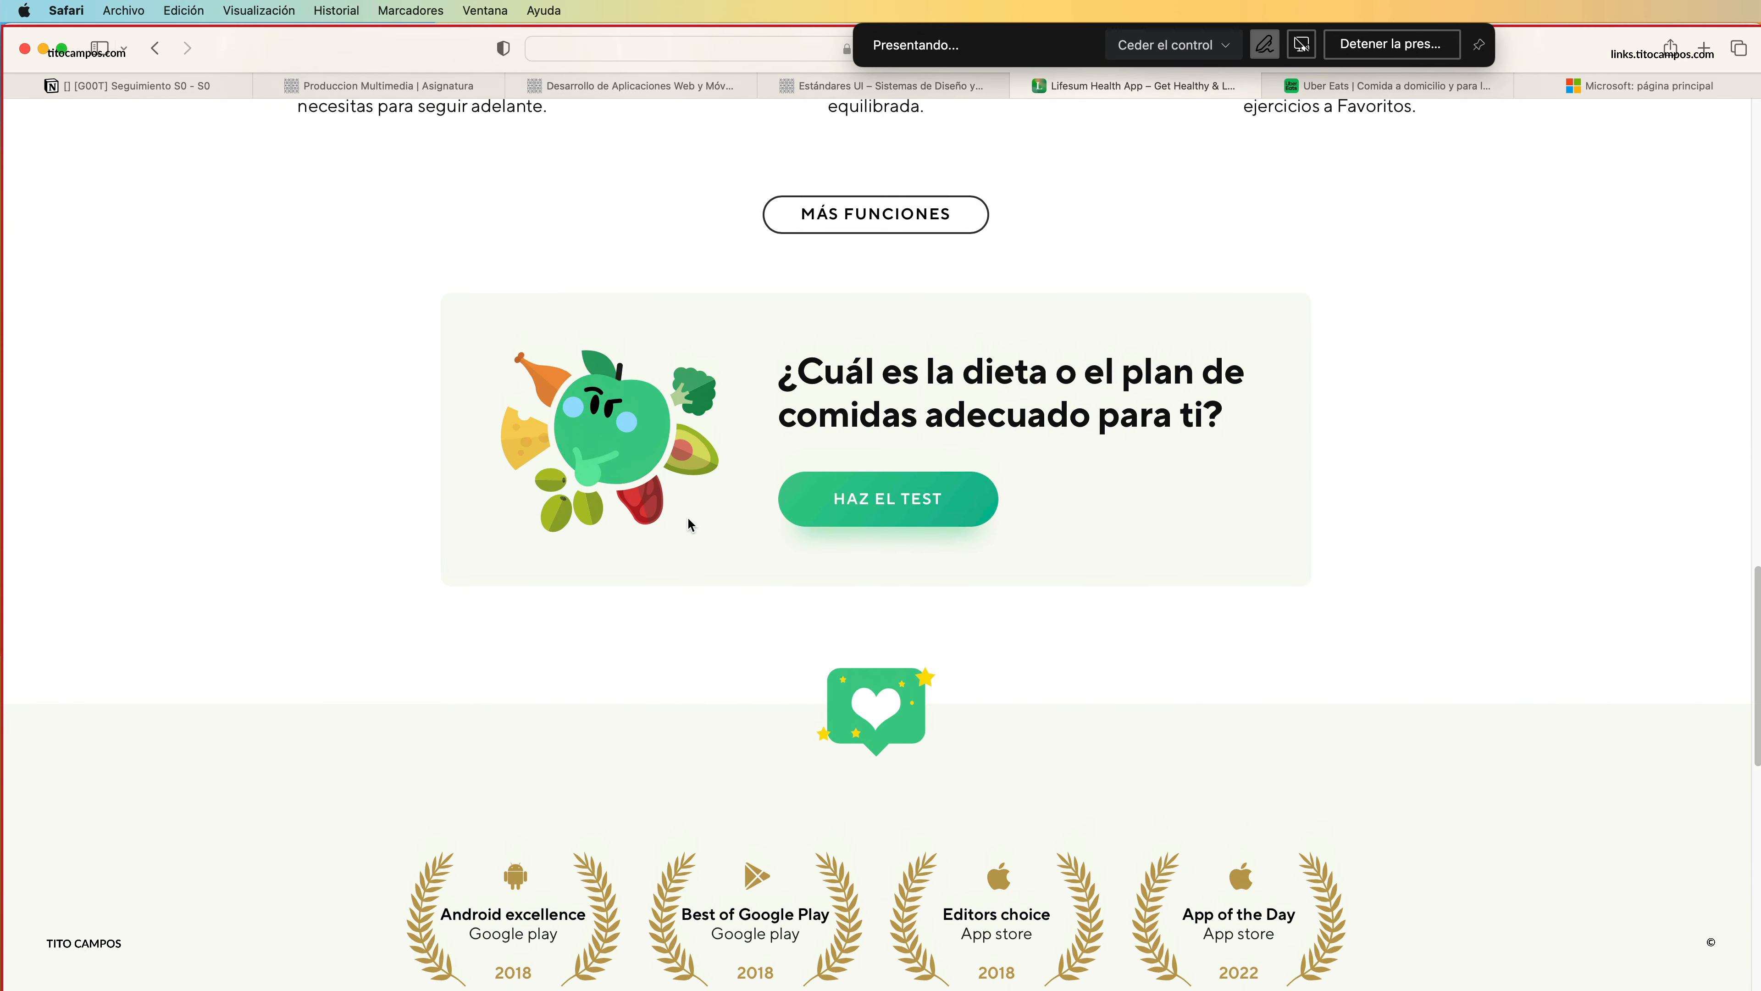
scroll(828, 524, up, 2)
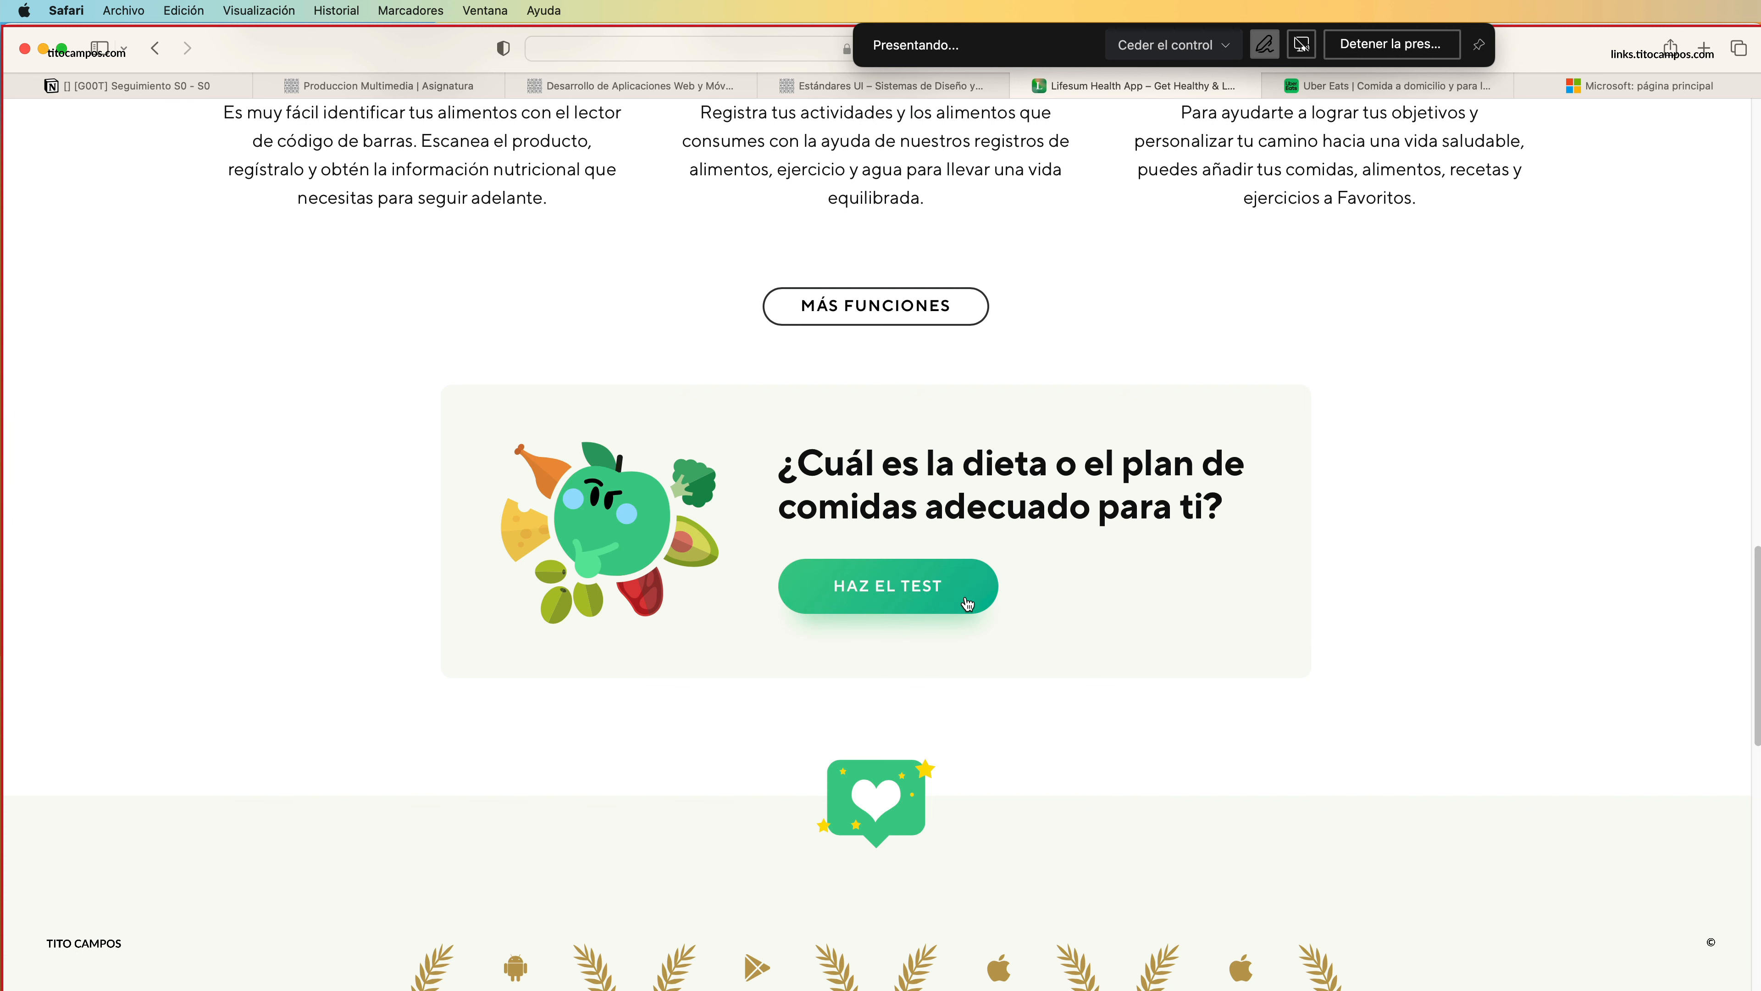
click(922, 590)
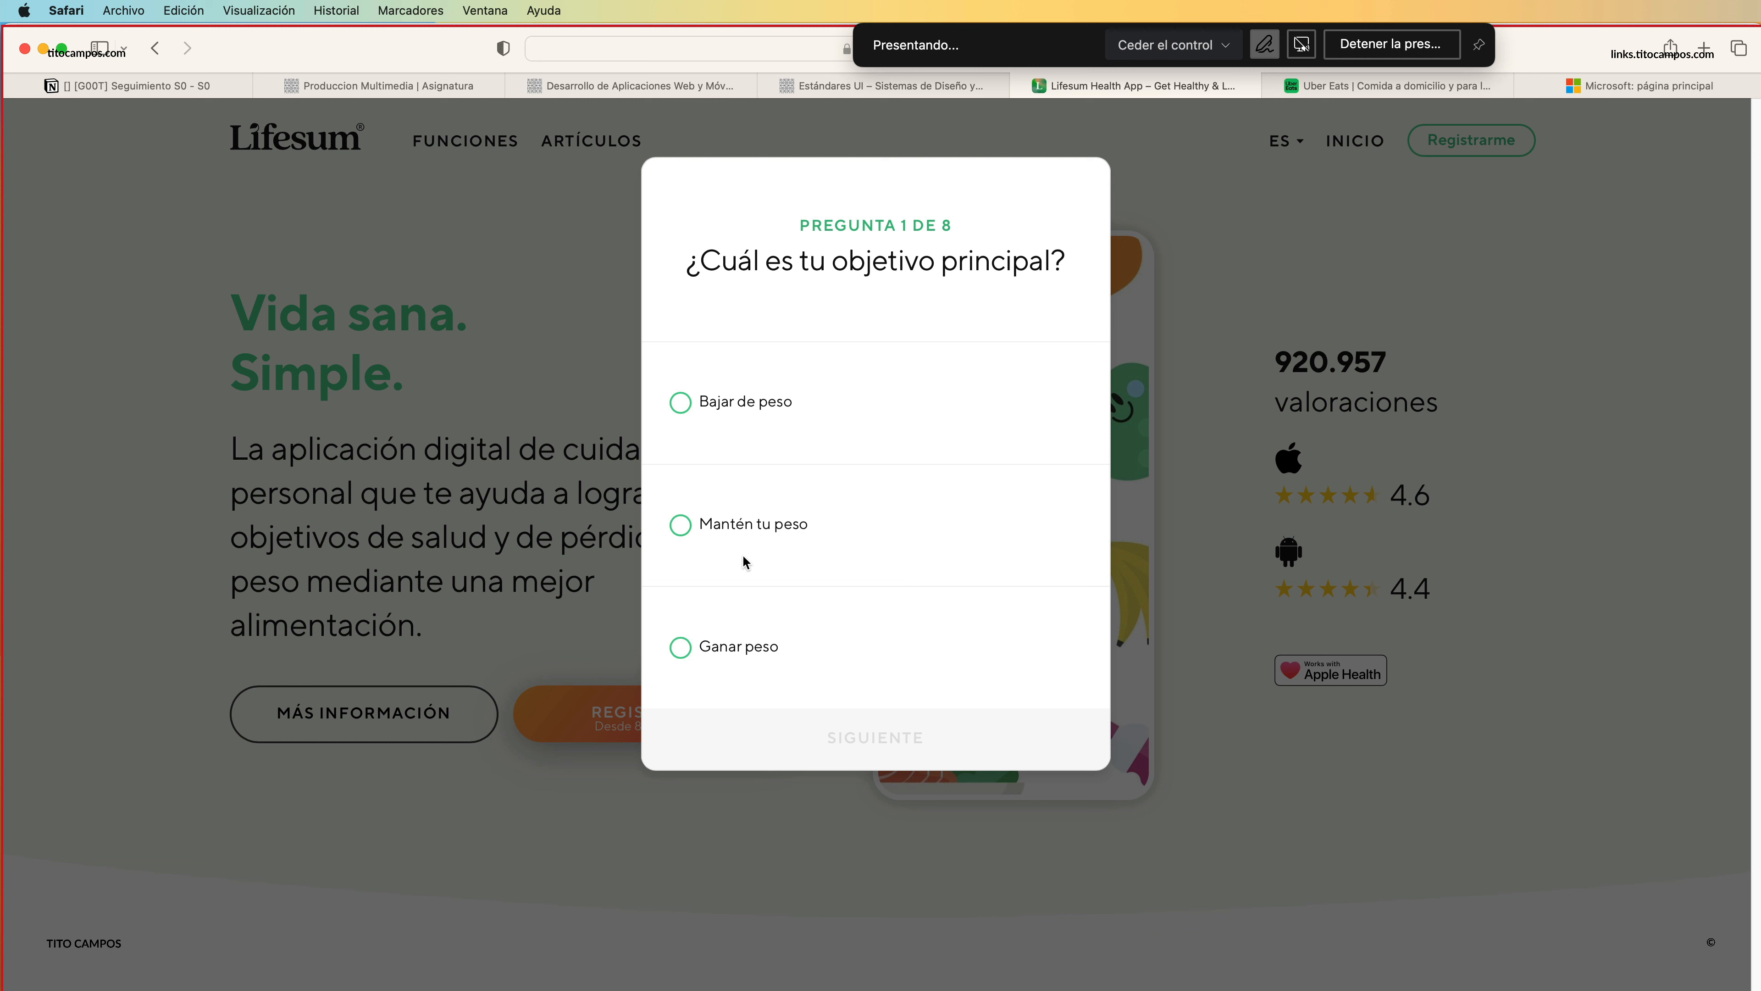
Answer the quiz's main goal question with "Mantén tu peso" and its food preference question with "Vegana".
click(742, 529)
click(839, 726)
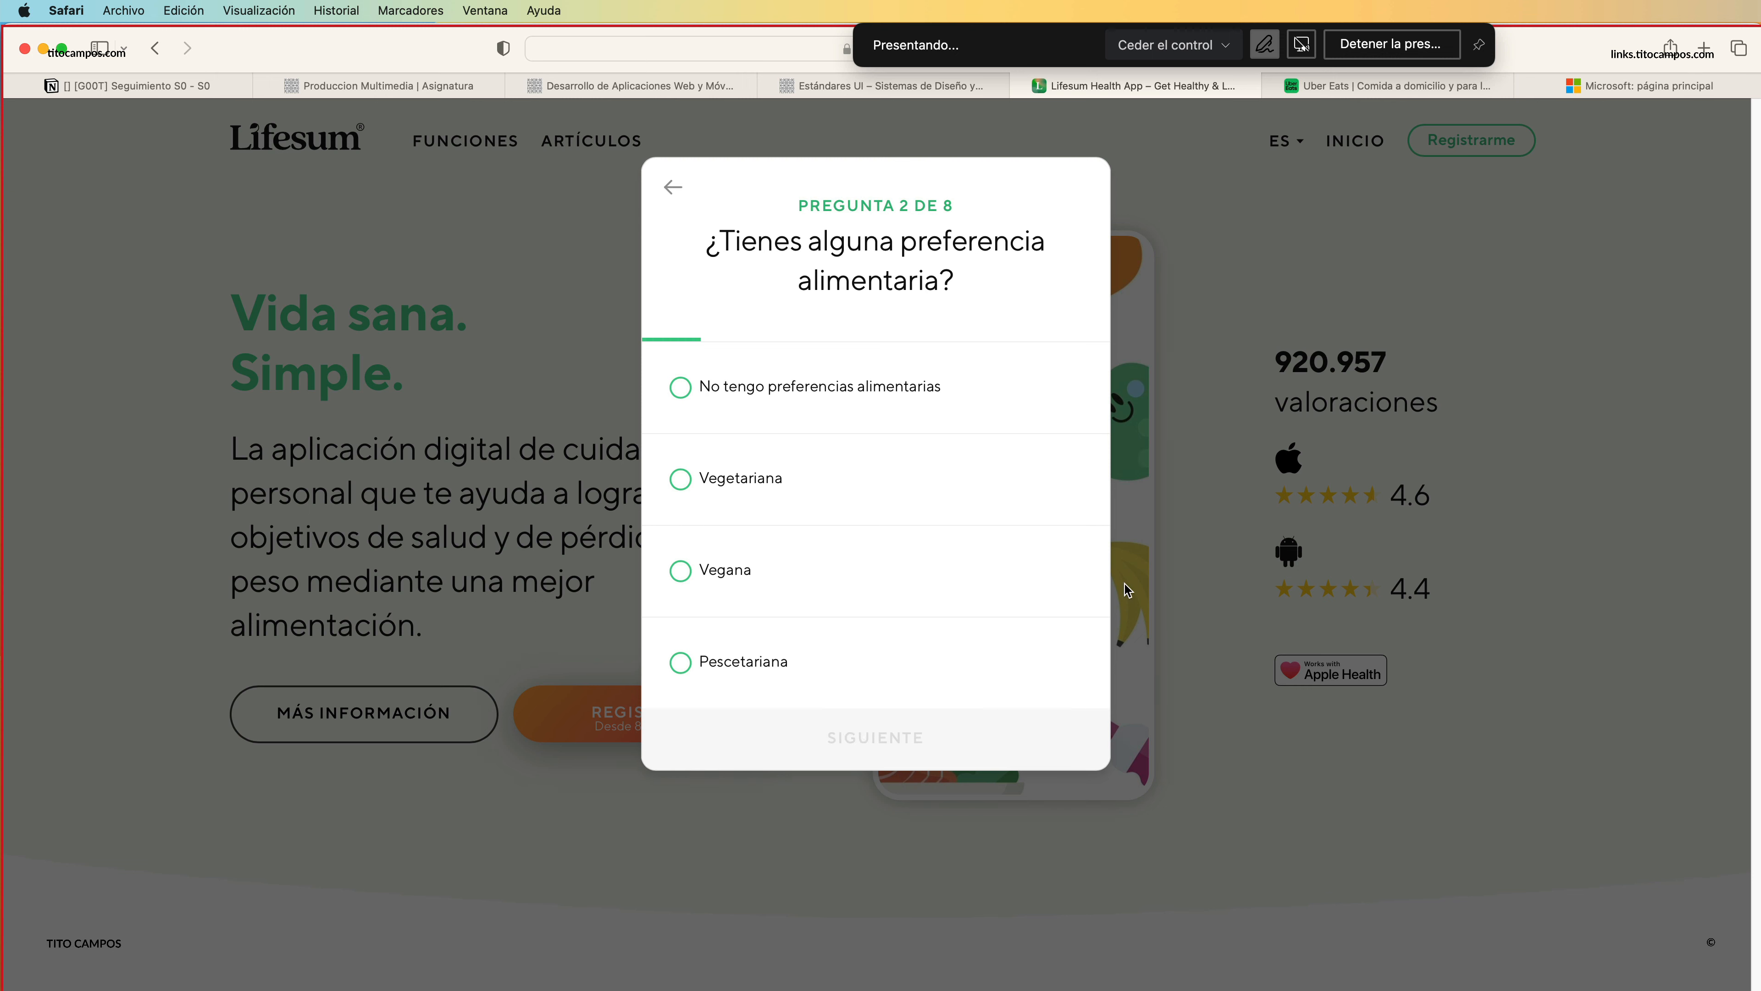
click(722, 572)
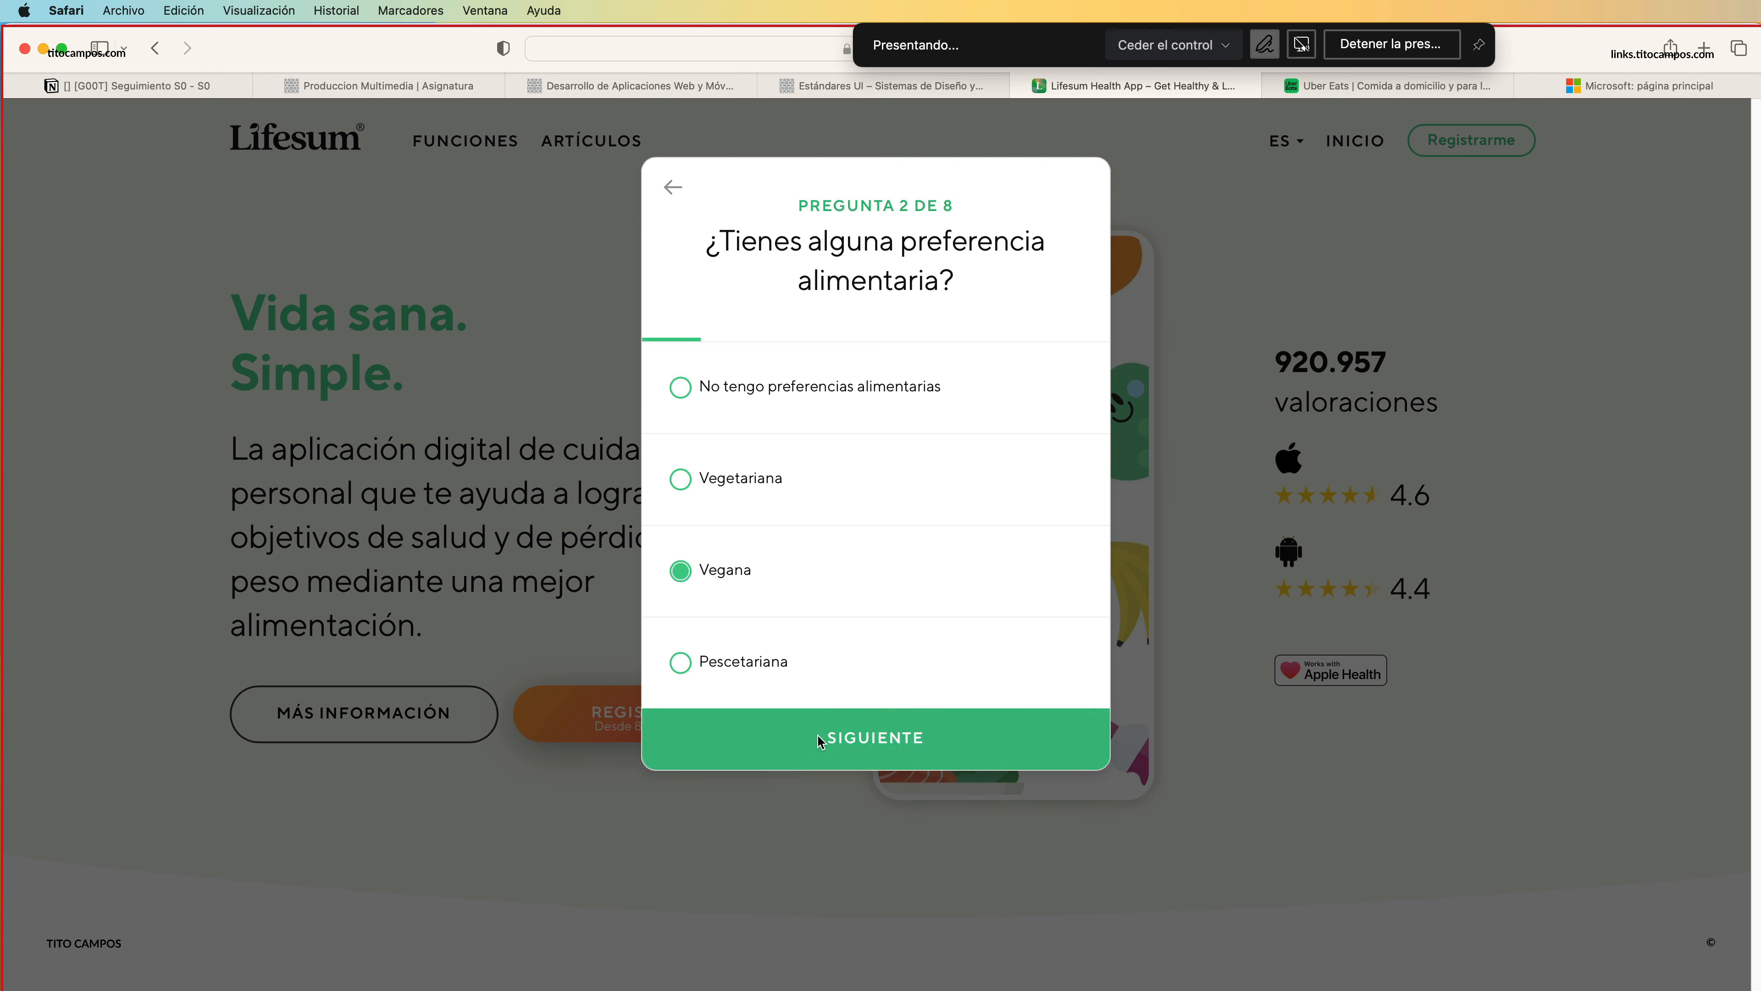
click(819, 738)
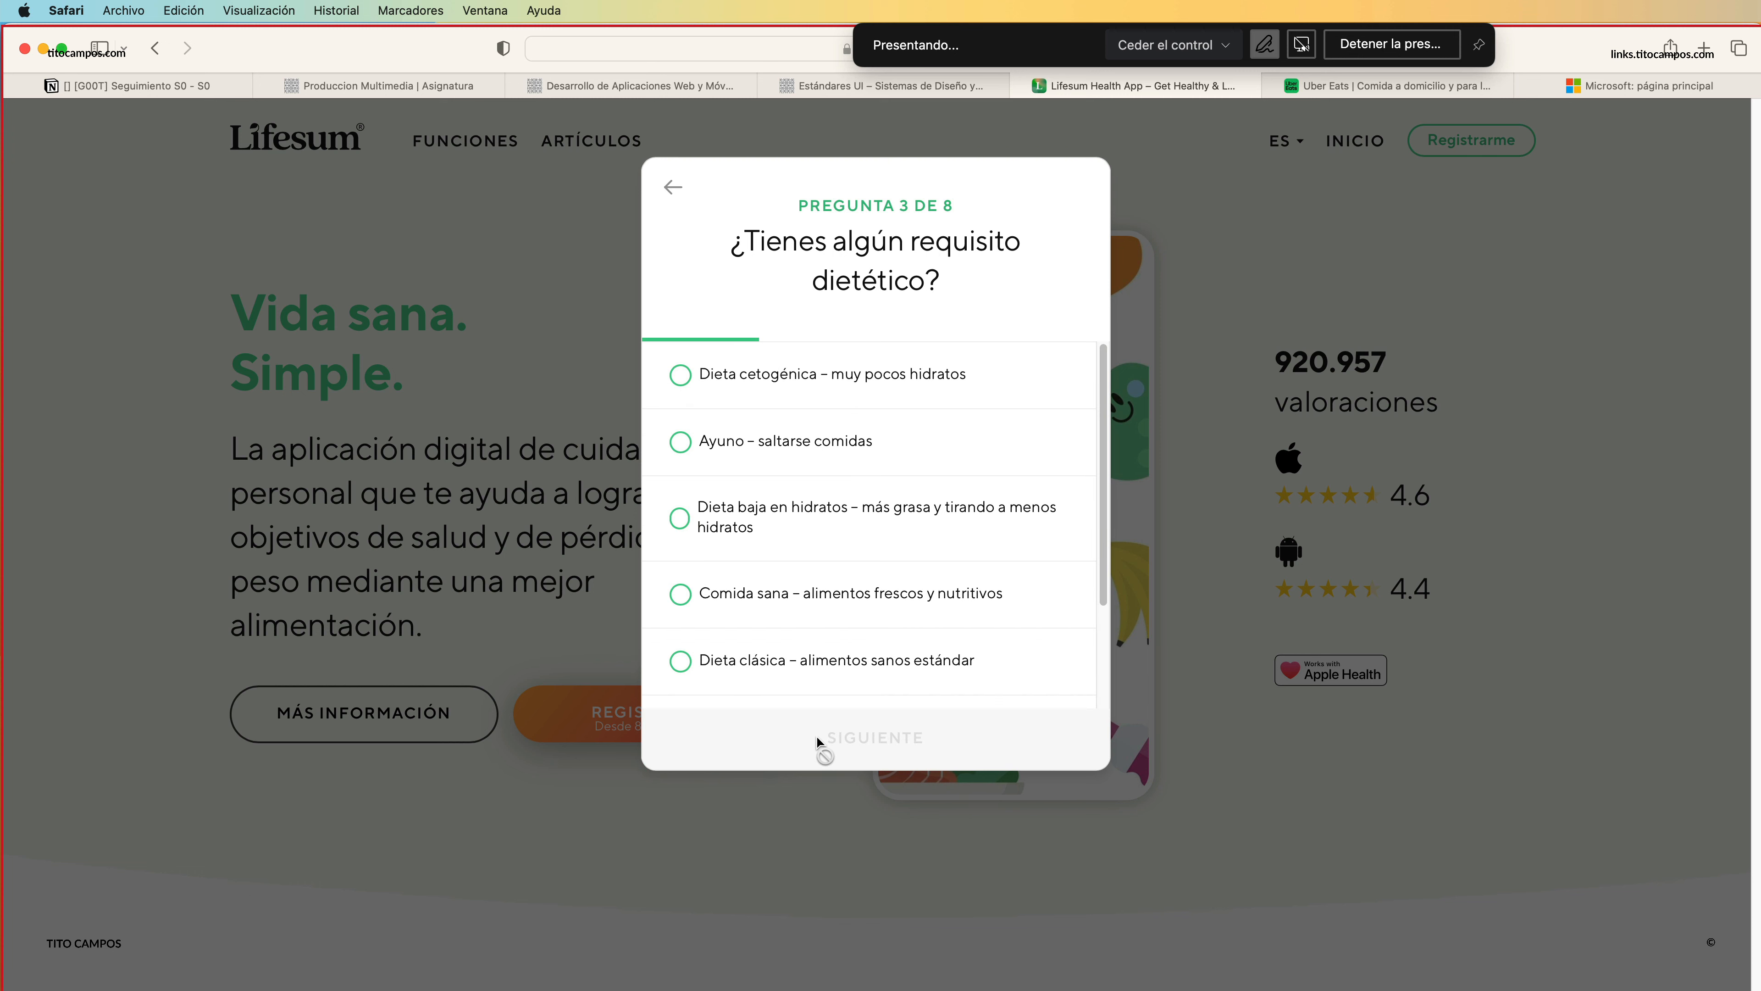
Answer the dietary requirement question with "Ayuno – saltarse comidas" and the menu flexibility question with "Paso de menús".
click(685, 446)
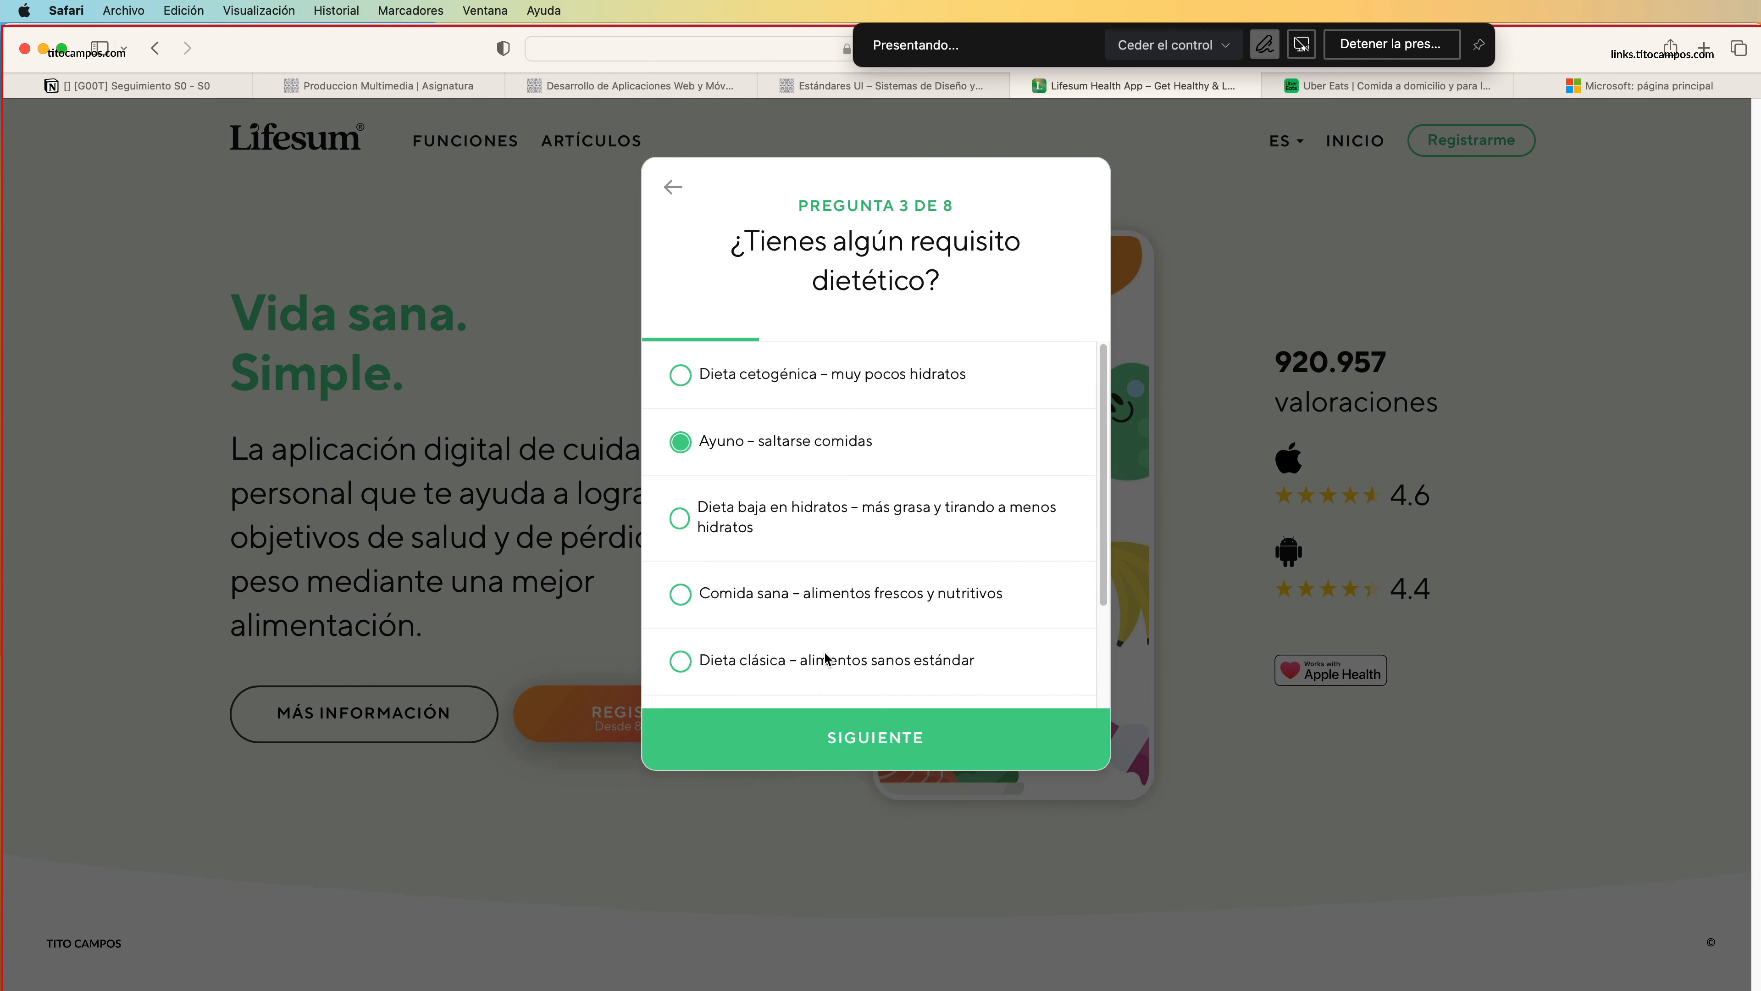
click(845, 739)
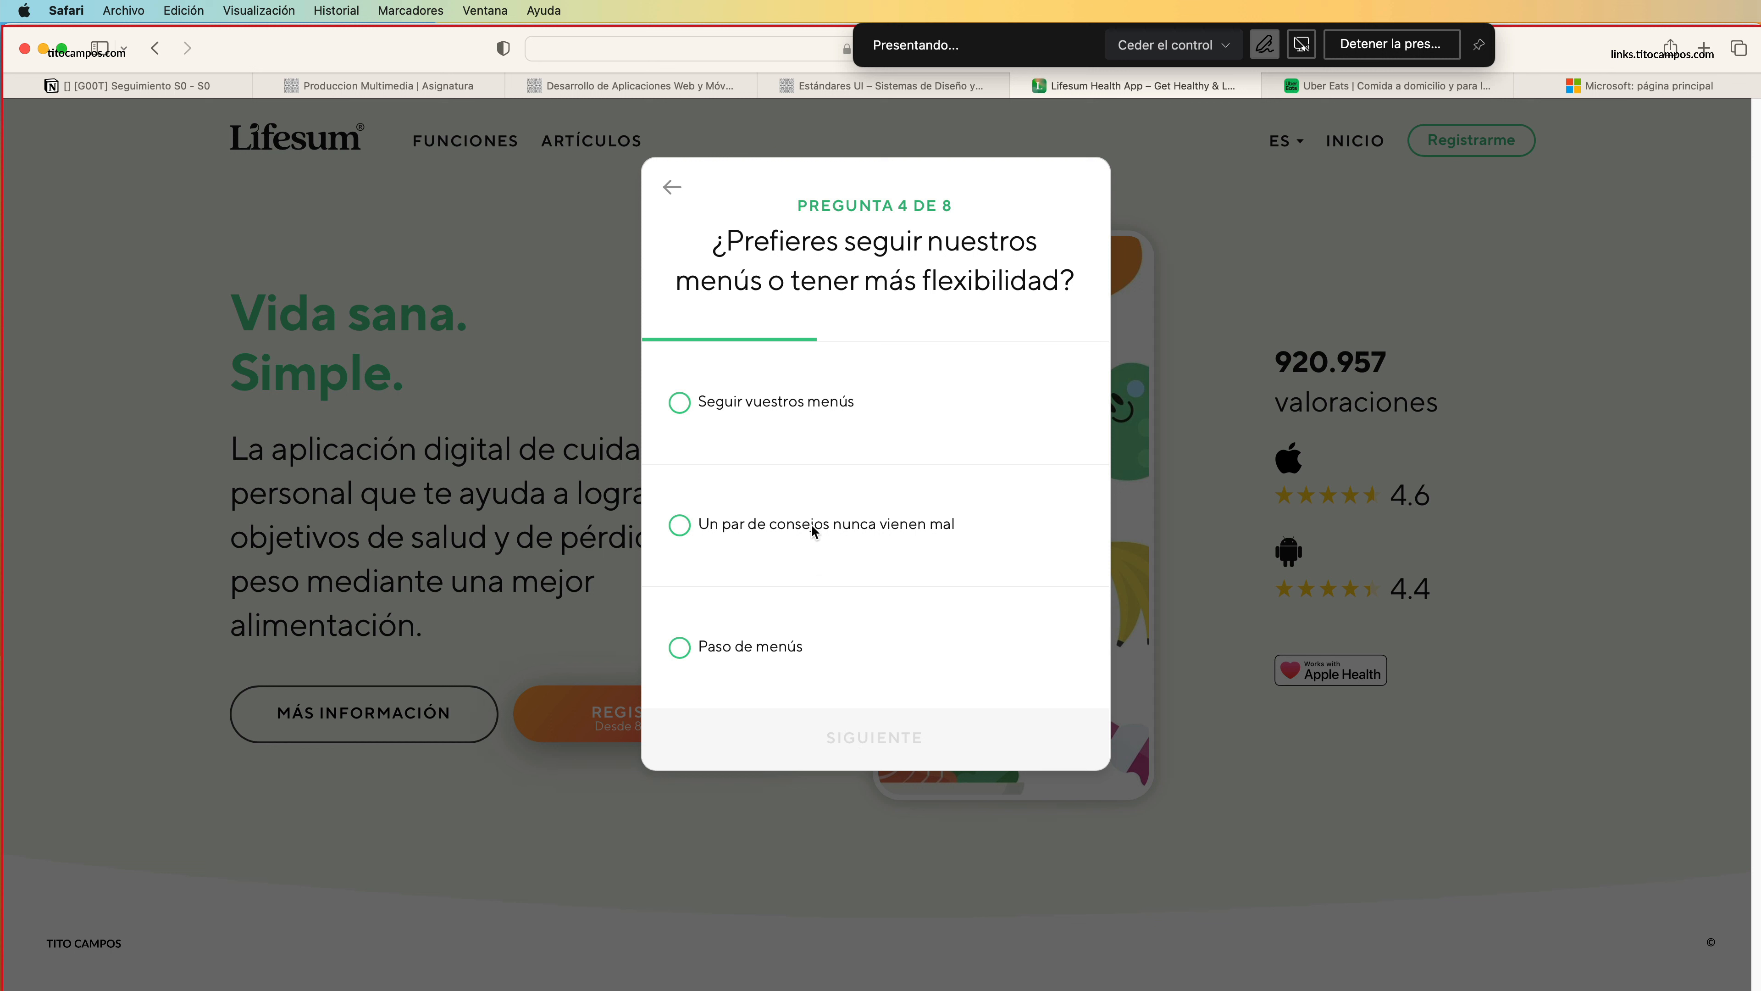
click(801, 628)
click(877, 748)
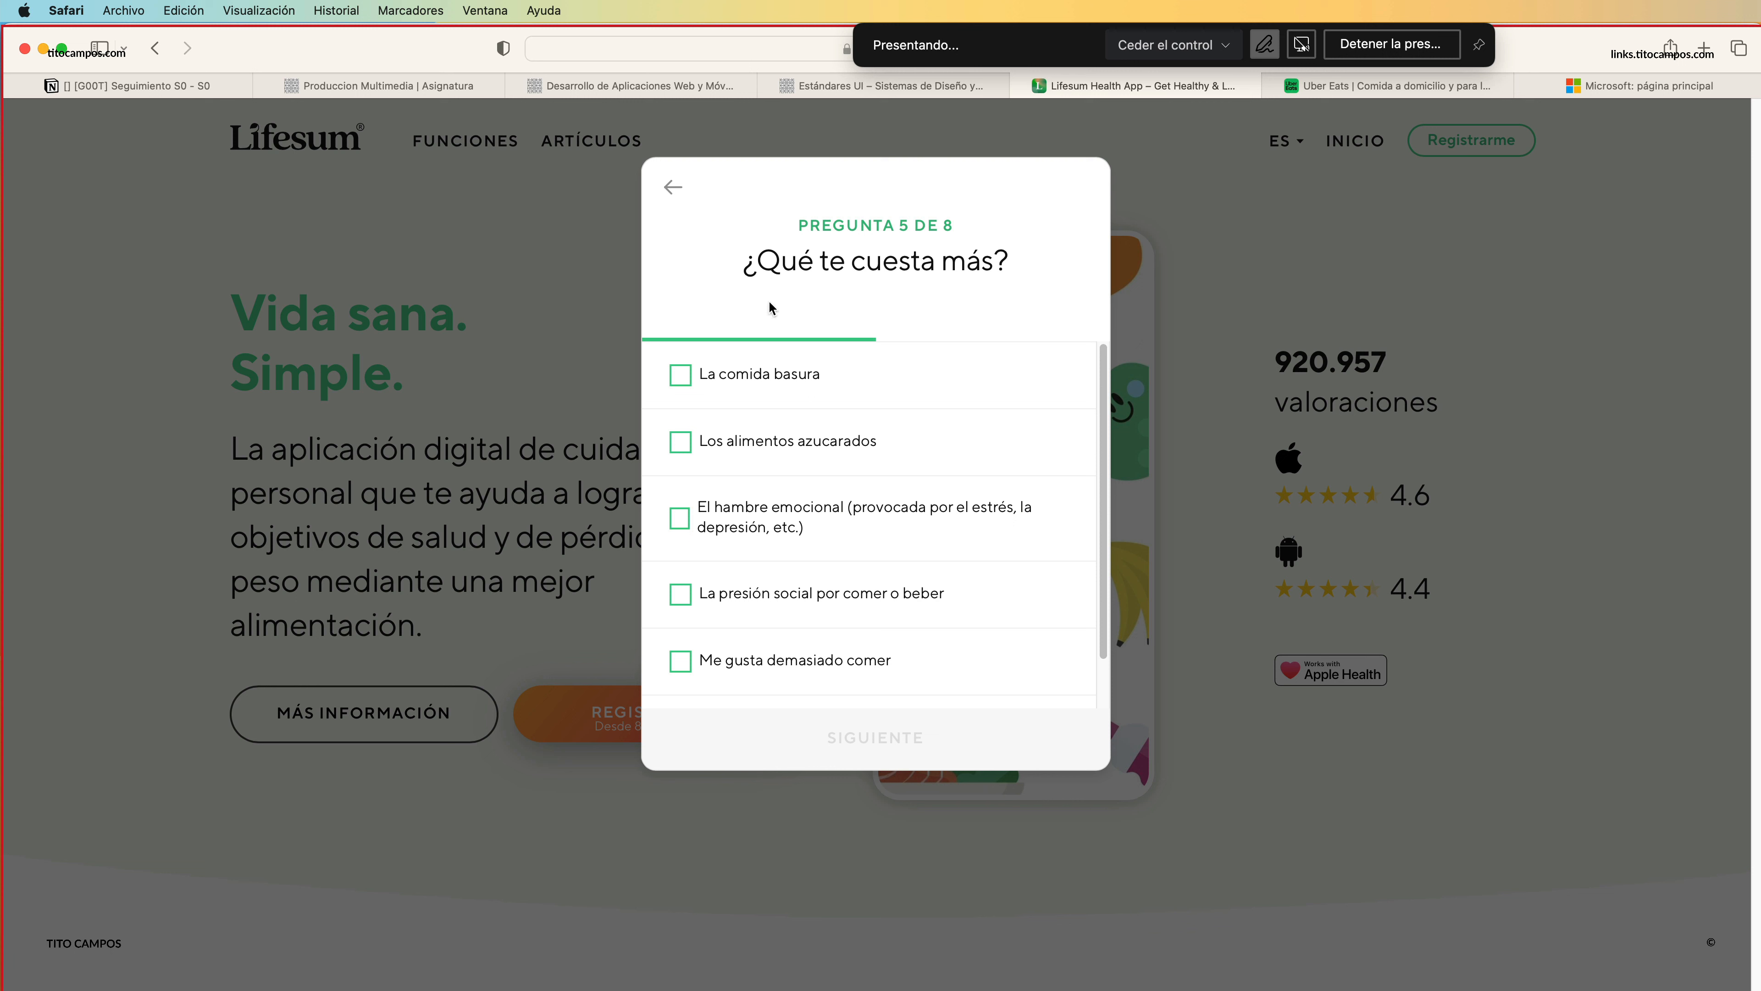
Mark the first five difficulties in question 5, from "La comida basura" through "Me gusta demasiado comer", and continue to the following question.
click(753, 379)
click(798, 449)
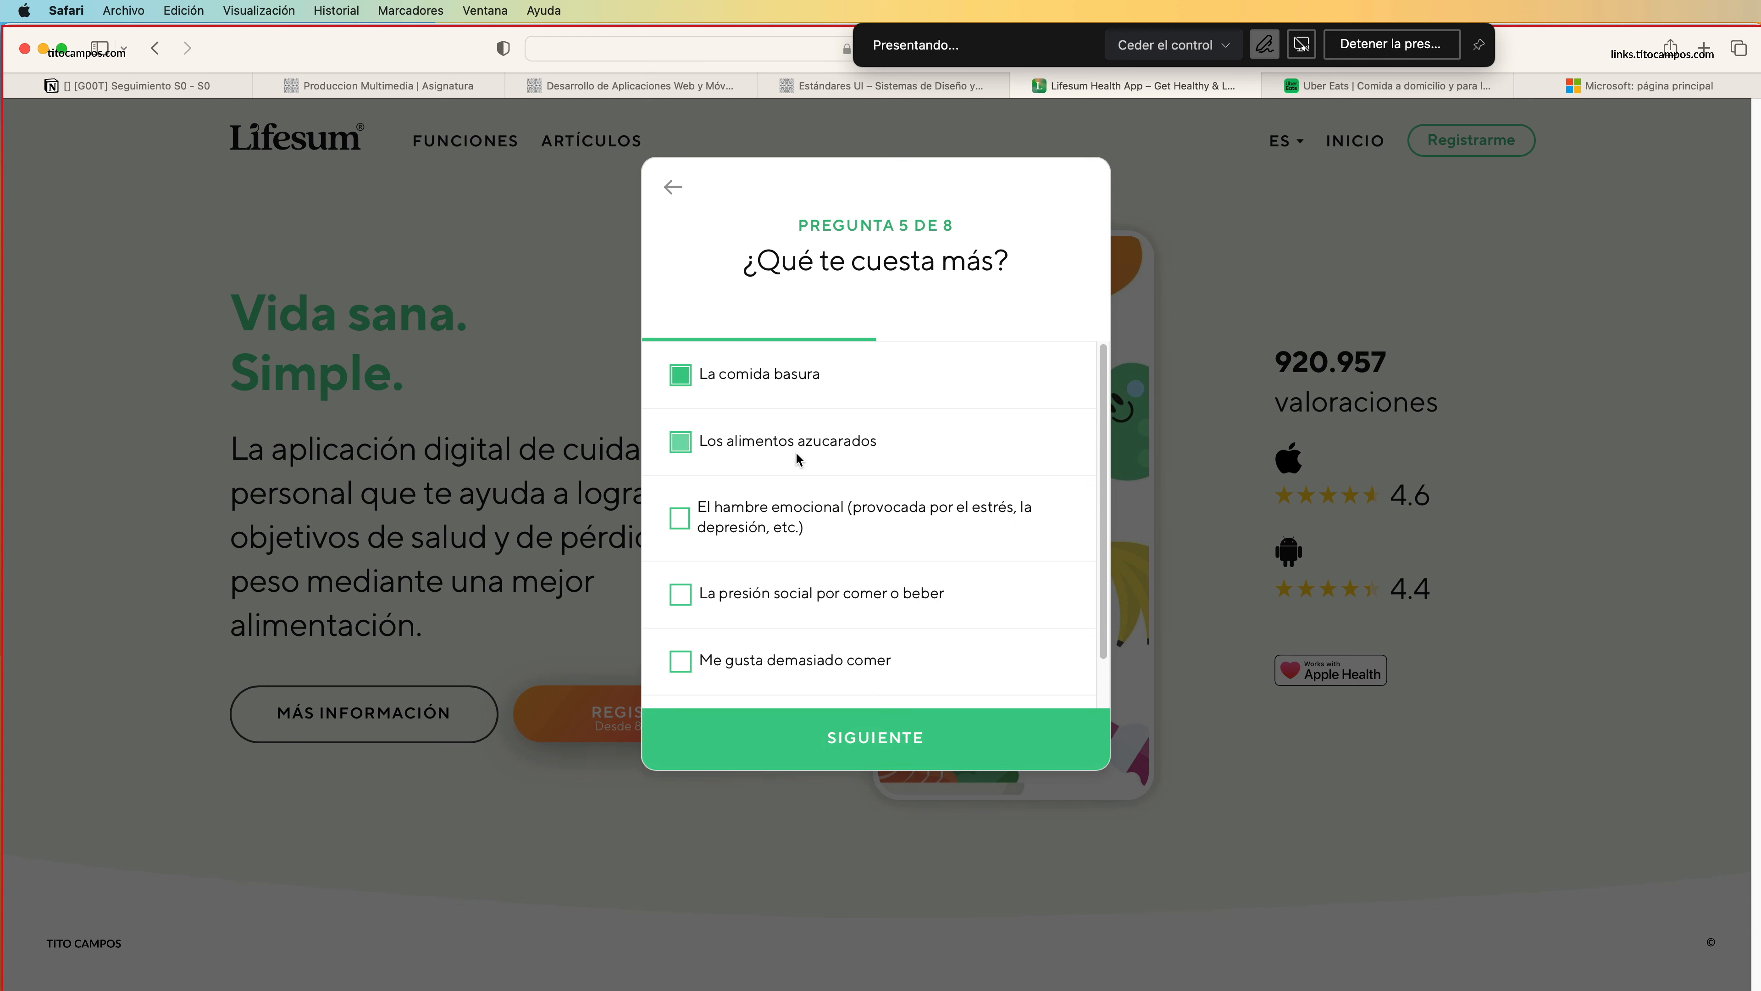
click(798, 513)
click(791, 592)
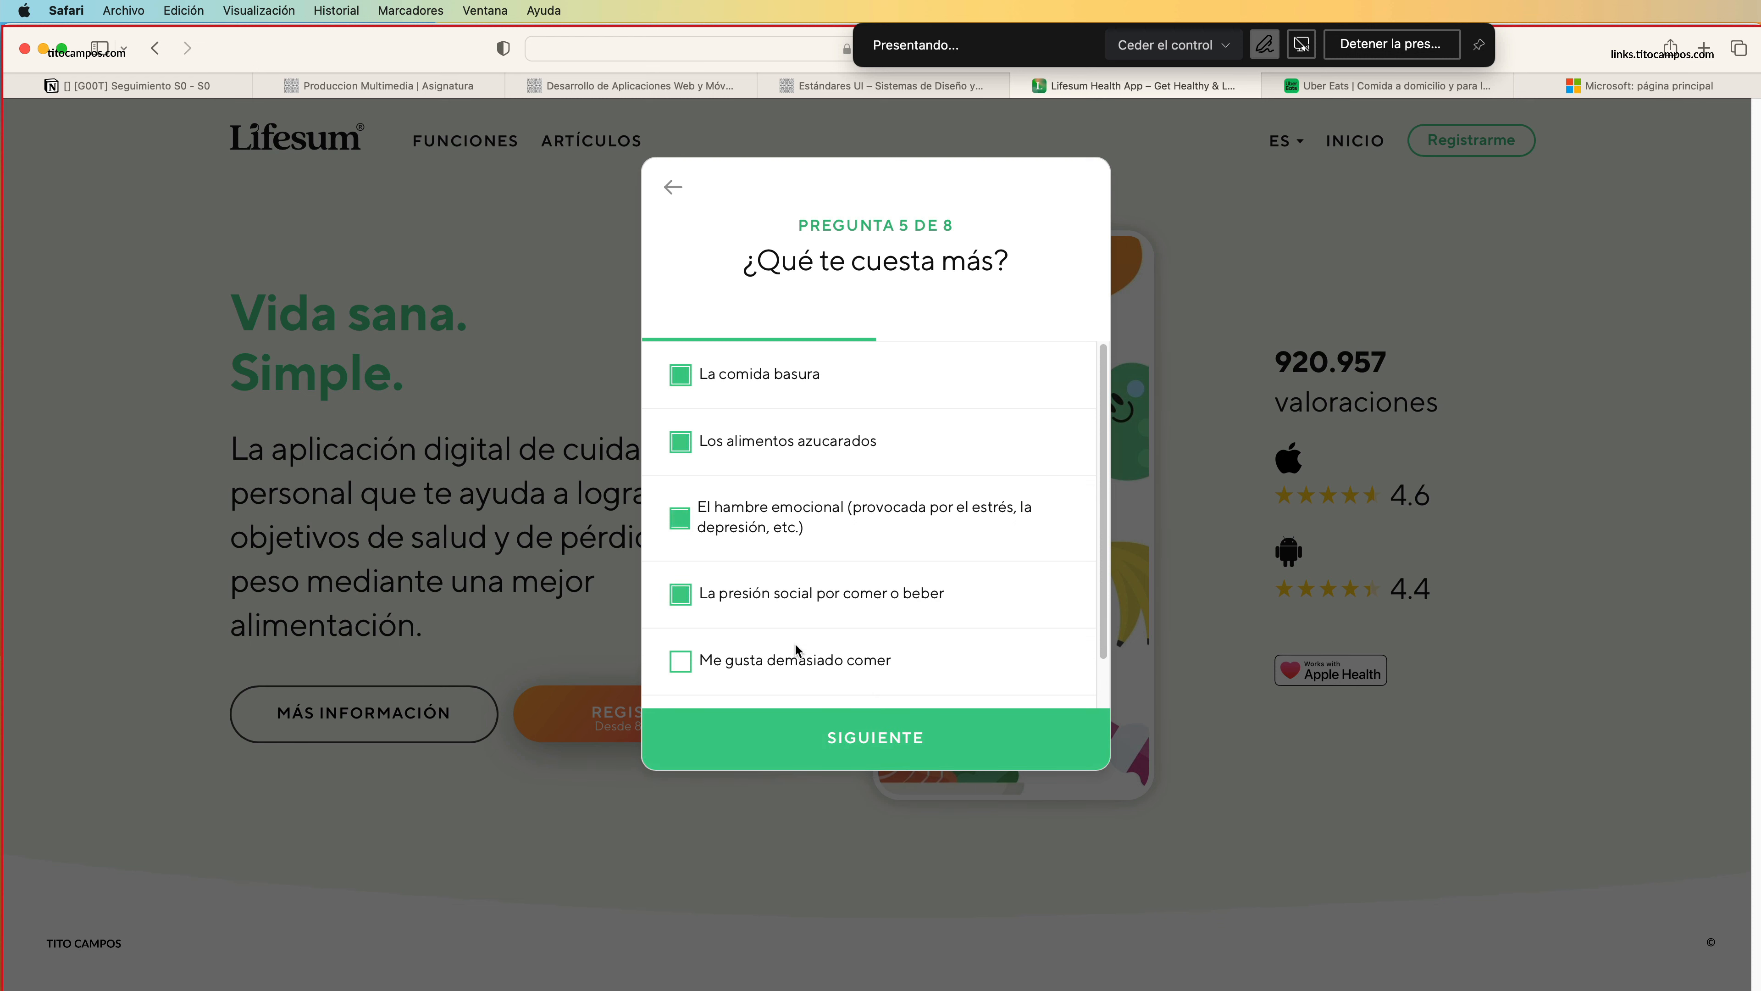
click(818, 663)
click(831, 718)
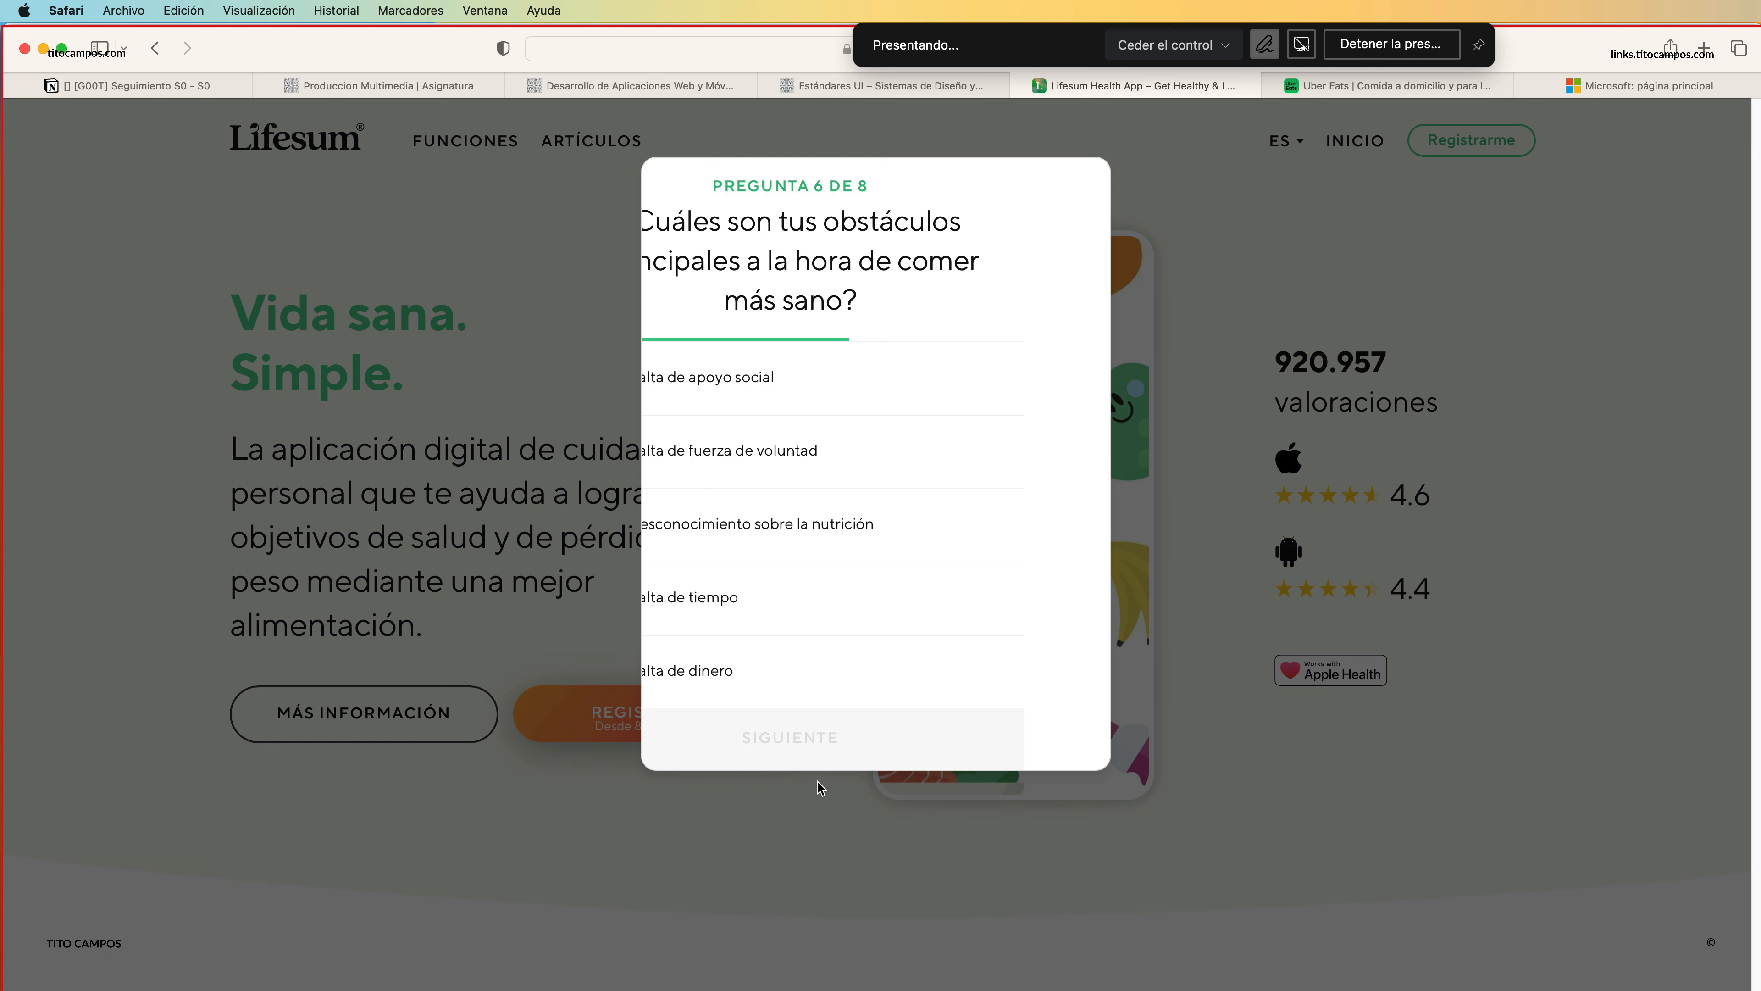
Switch from Safari back to the Adobe XD document with the web and iPhone artboards.
key(super+Tab)
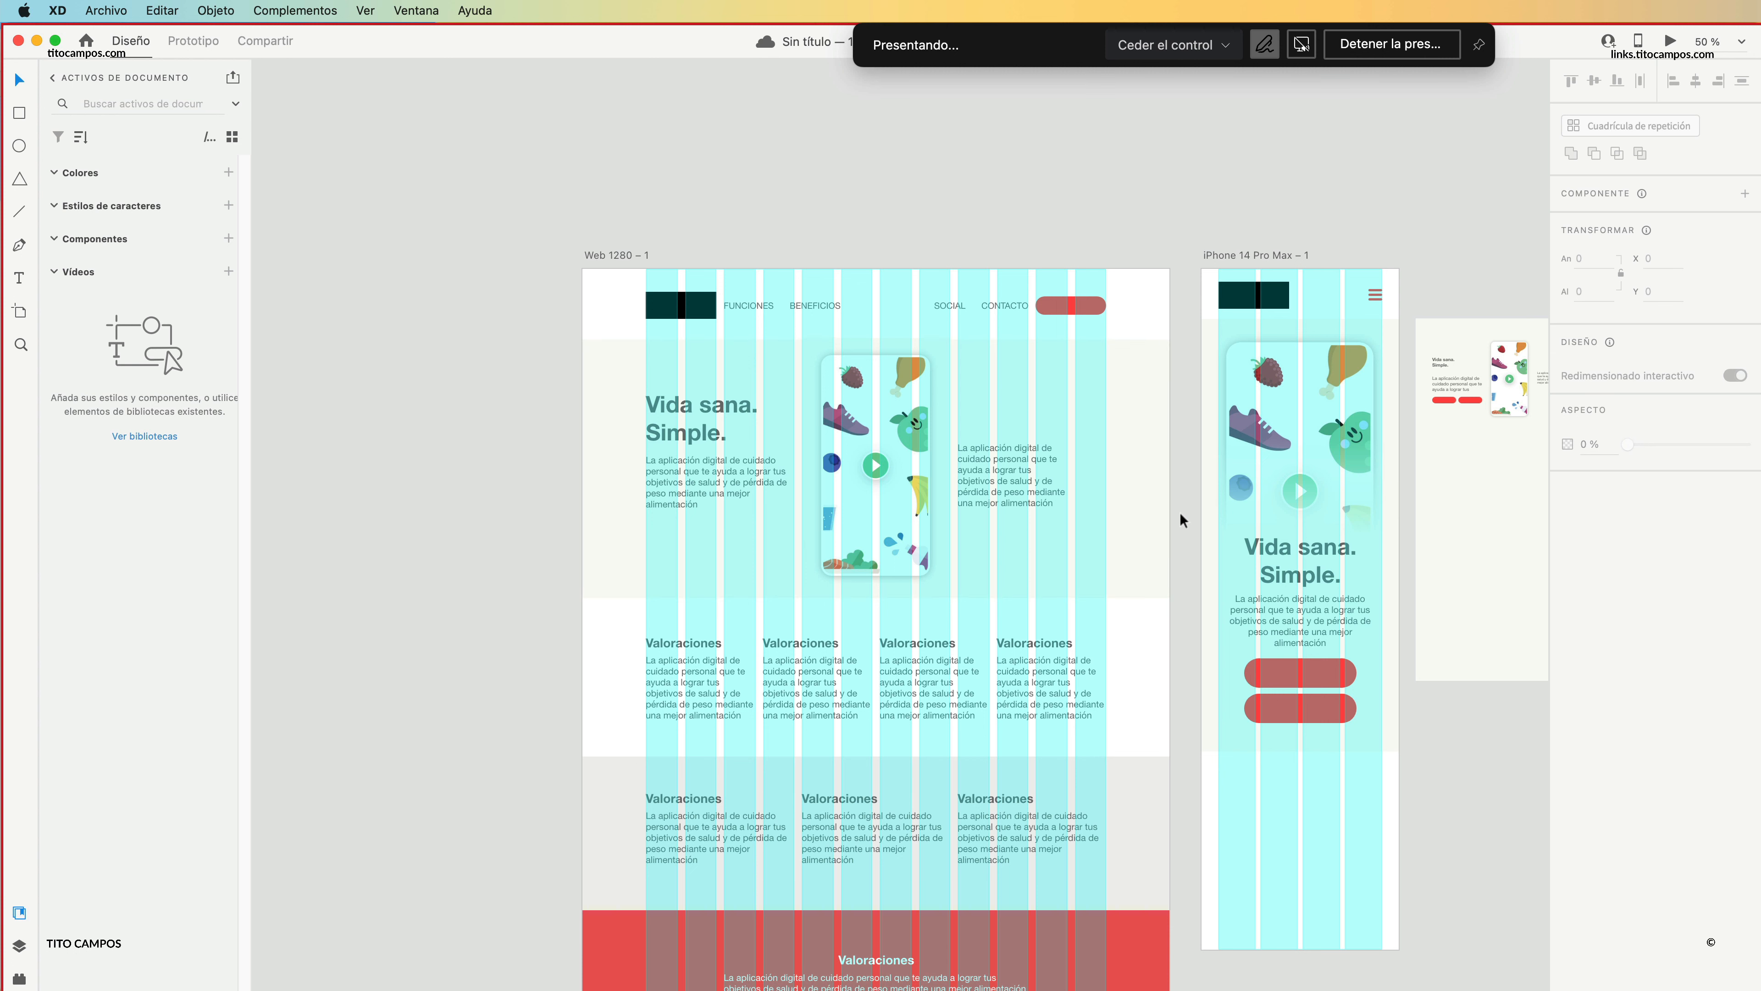
click(1760, 267)
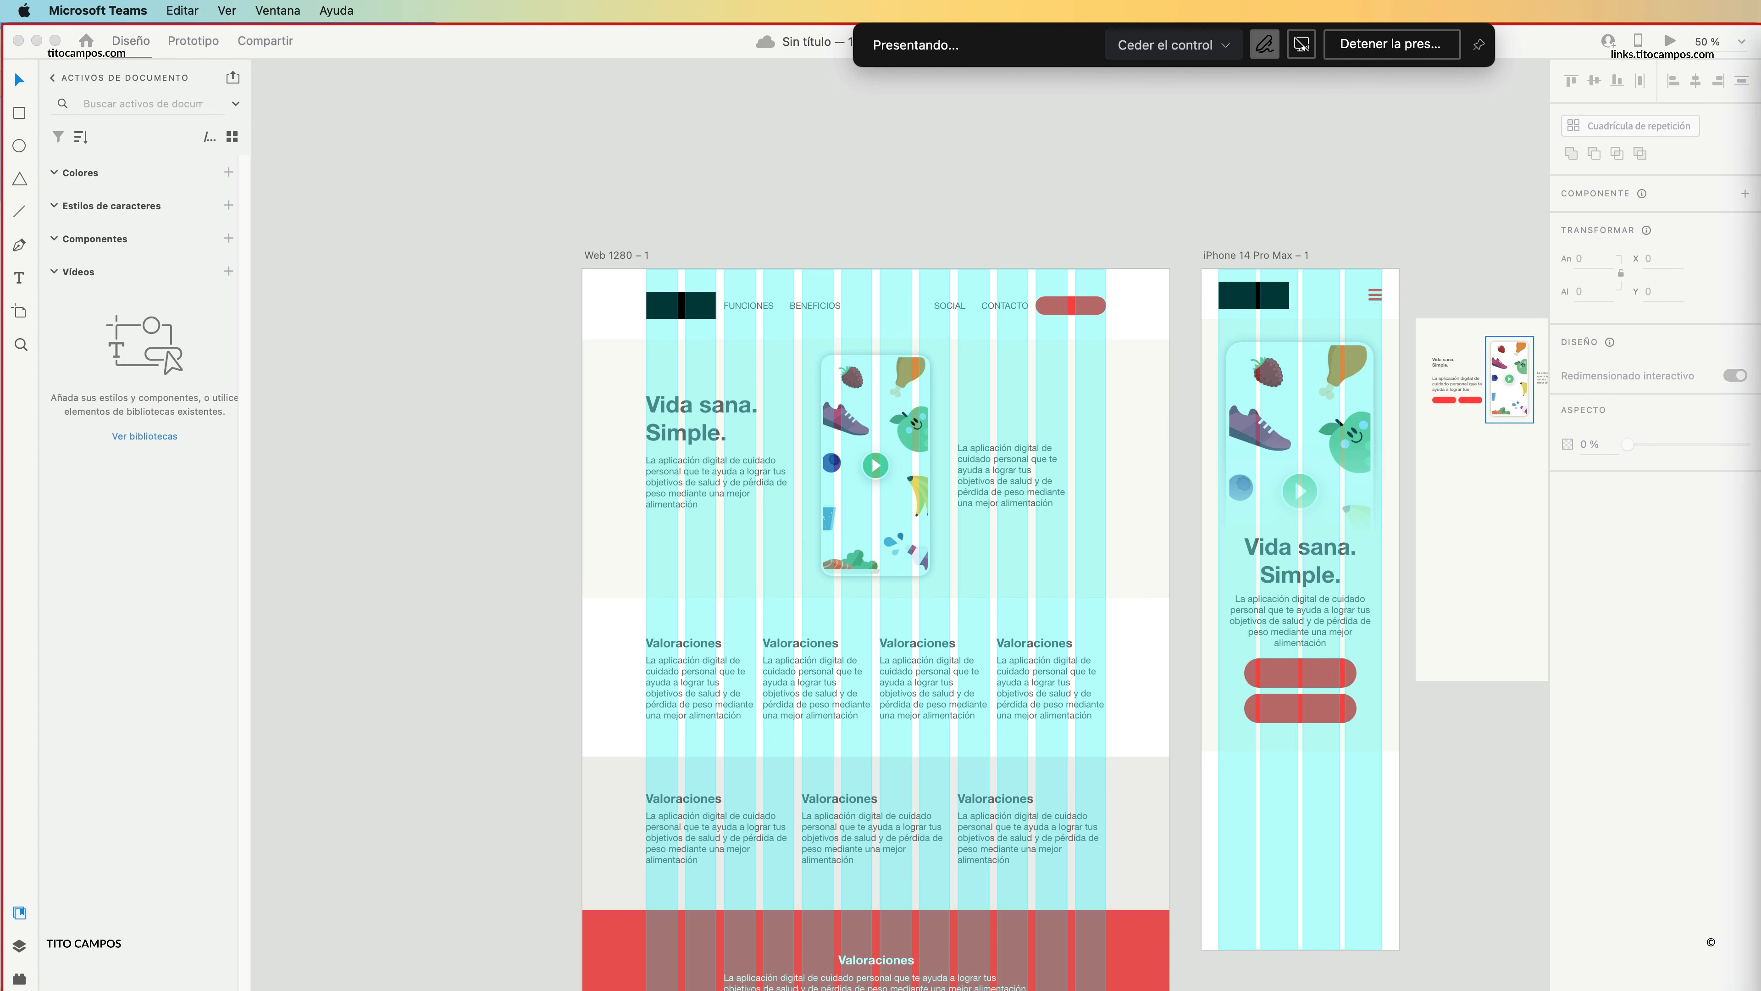